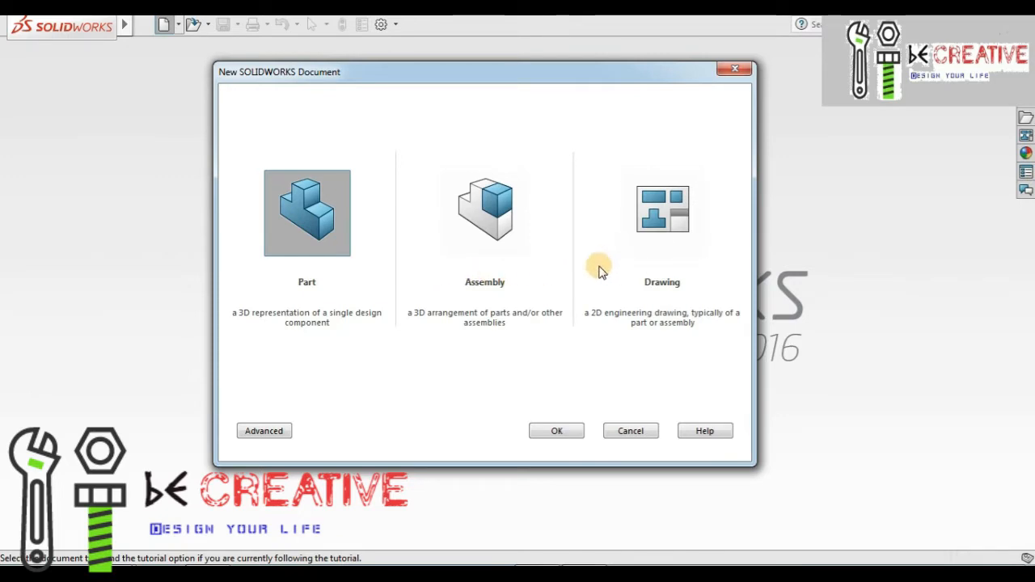
Examine the advanced Templates and Tutorial document templates, showing the Tutorial ones as a list and with list details
click(275, 434)
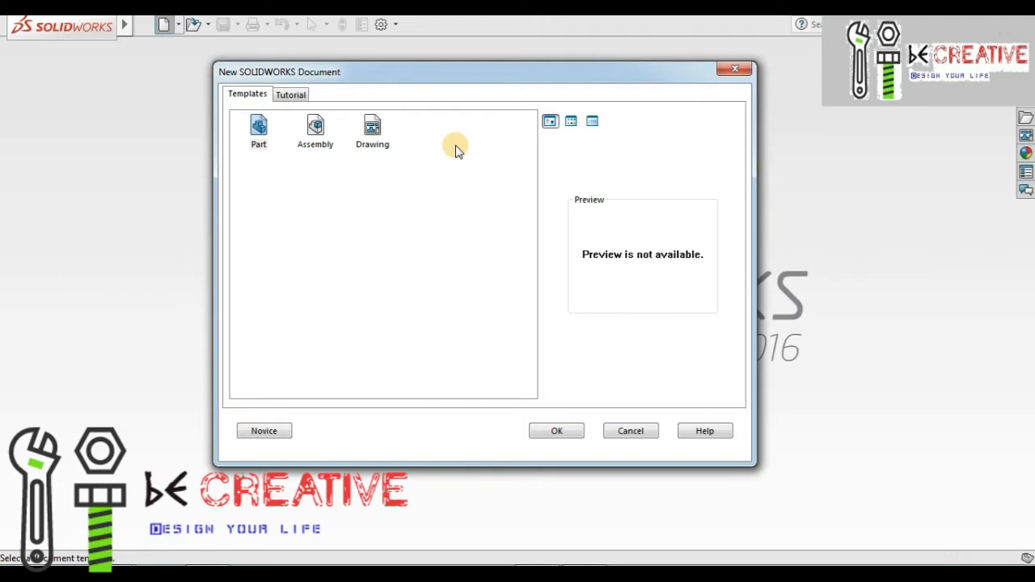
click(253, 120)
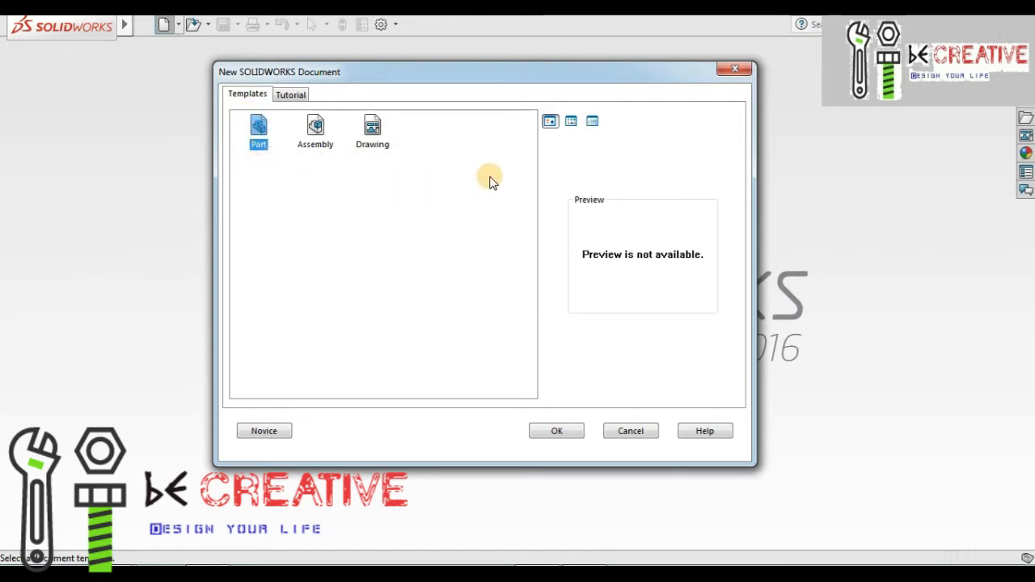
click(295, 96)
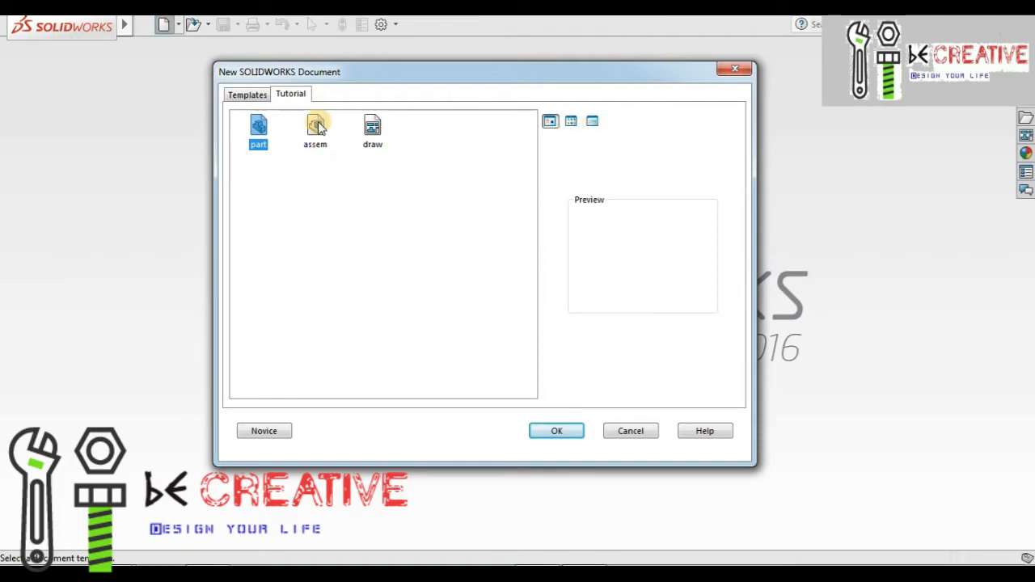
click(569, 123)
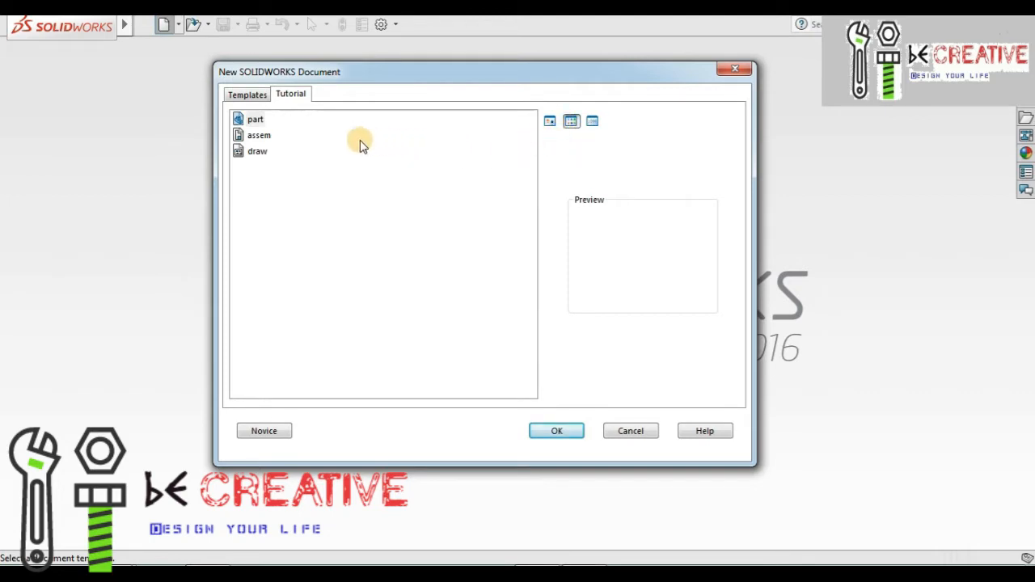
click(273, 122)
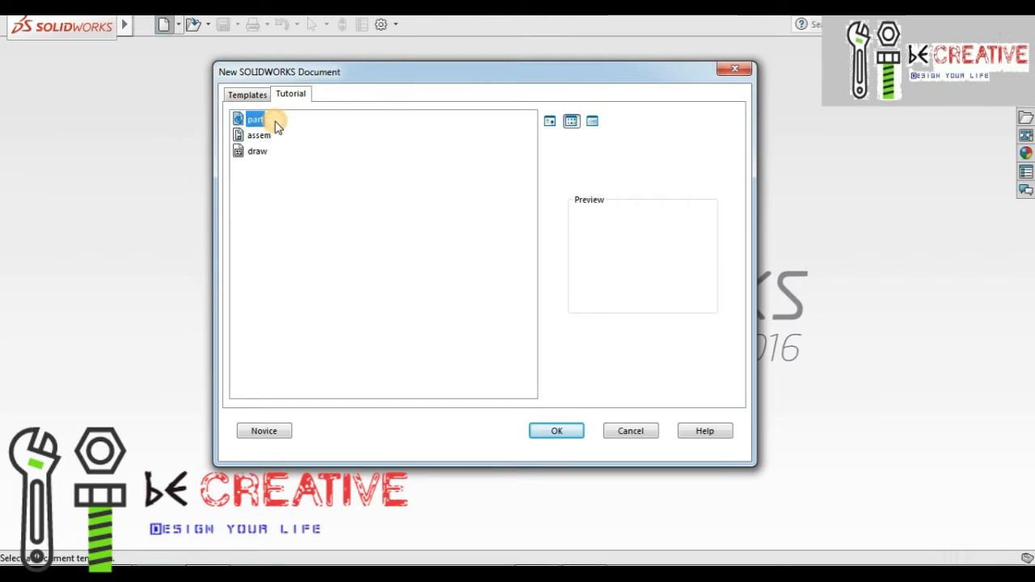
click(596, 122)
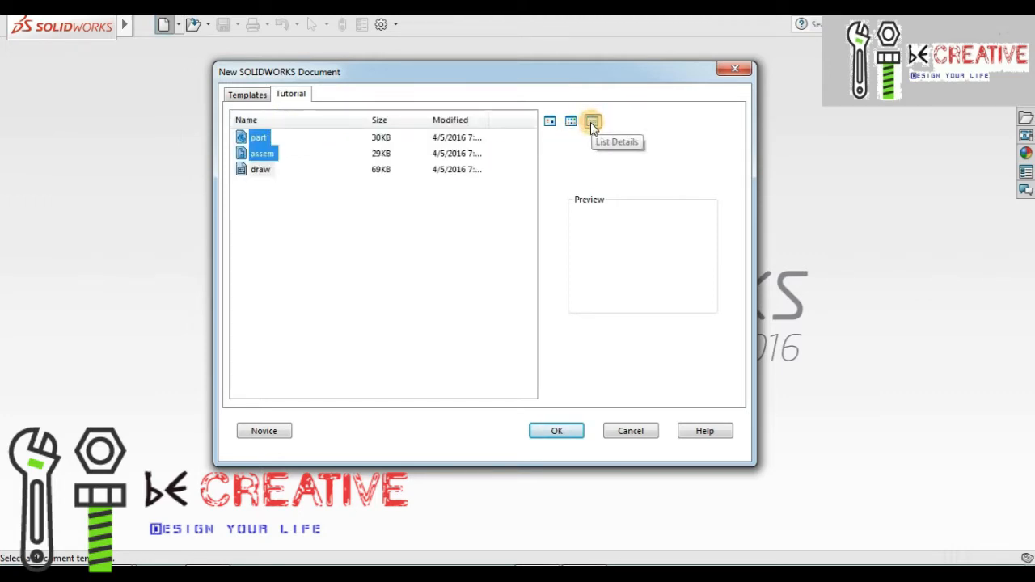
click(426, 234)
click(499, 275)
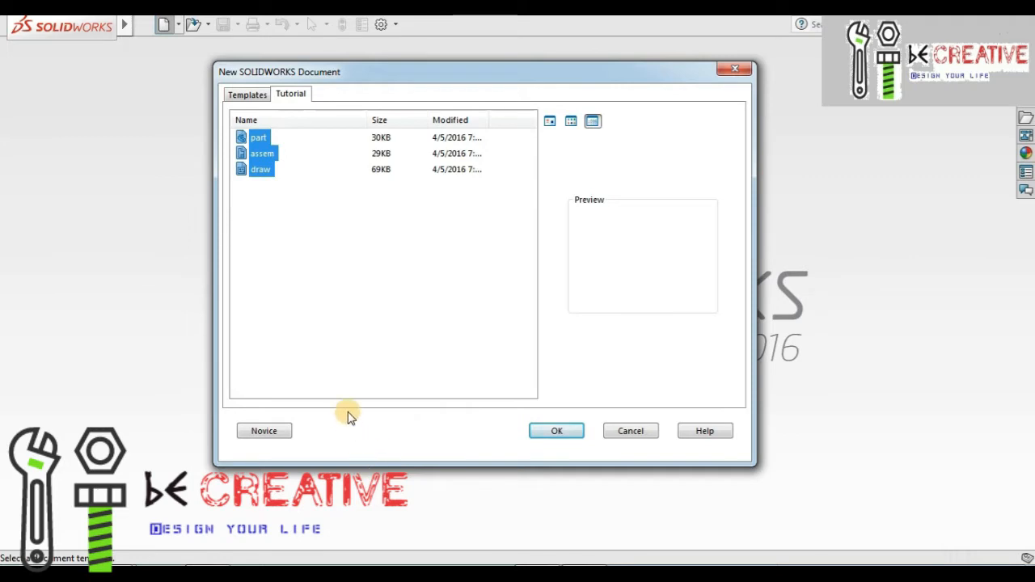
Return the new-document window to the novice view and choose the Part document type
click(288, 431)
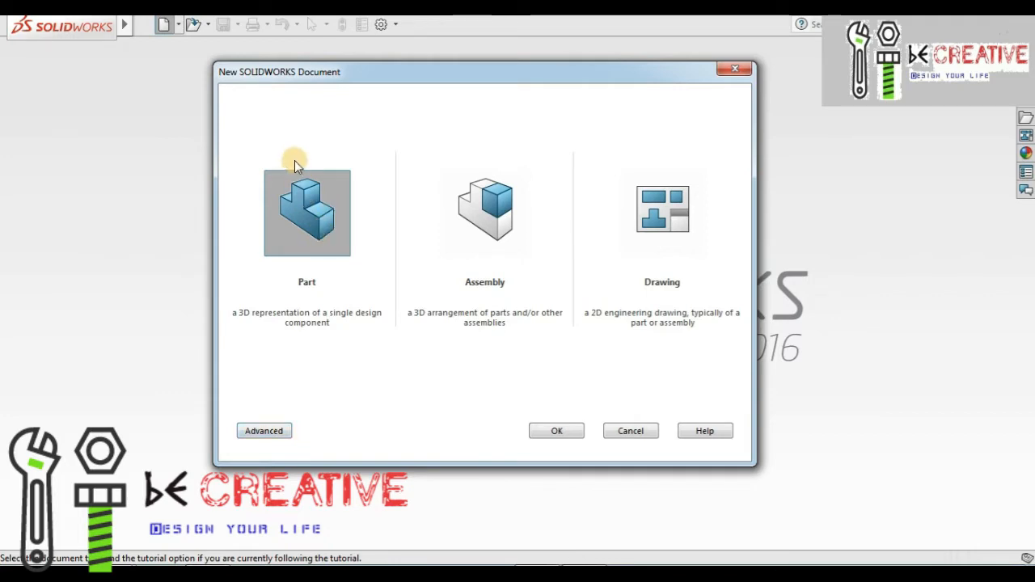
click(307, 215)
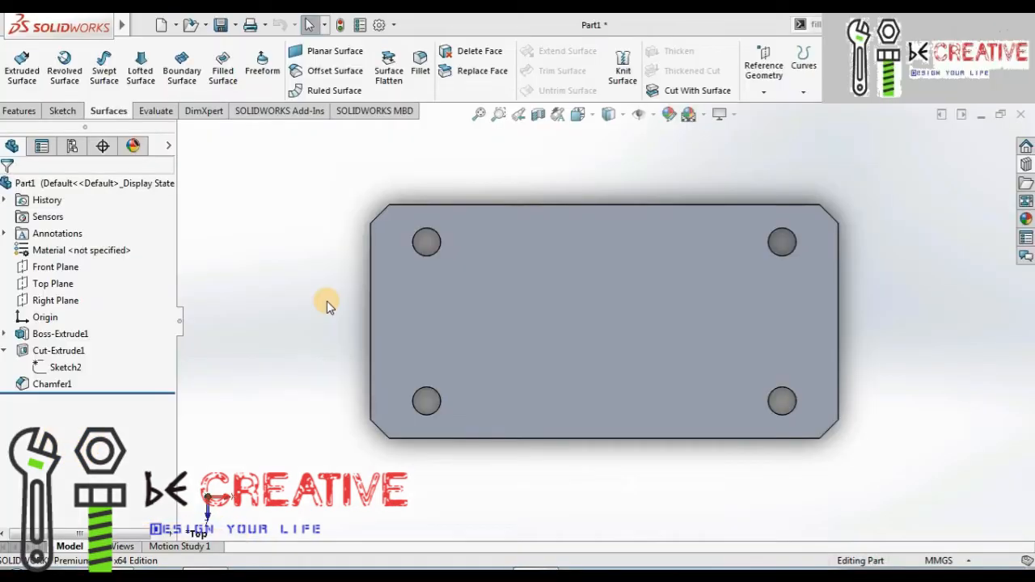
Show the plate in a trimetric view and zoom out slightly
key(ctrl+shift+z)
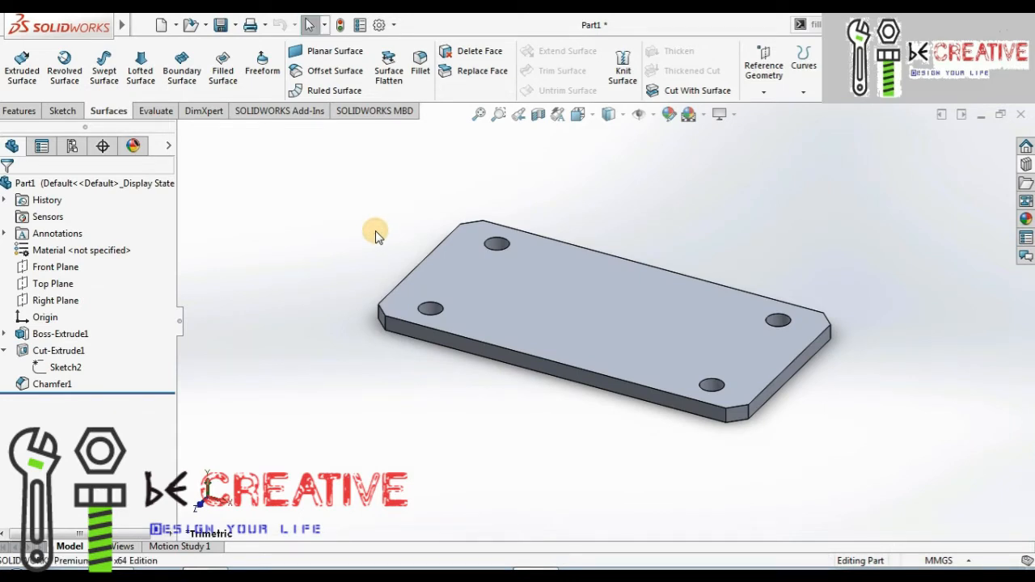
middle_drag(377, 230, 374, 233)
scroll(375, 232, up, 1)
key(z)
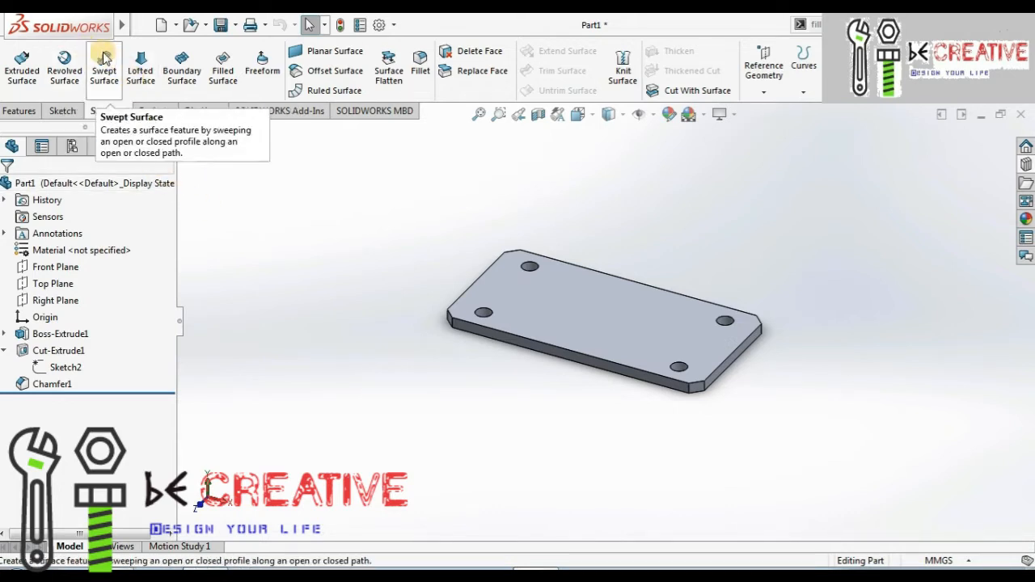
Examine the available File, Edit, View and Insert commands, including the Cut options
mouse_move(75, 31)
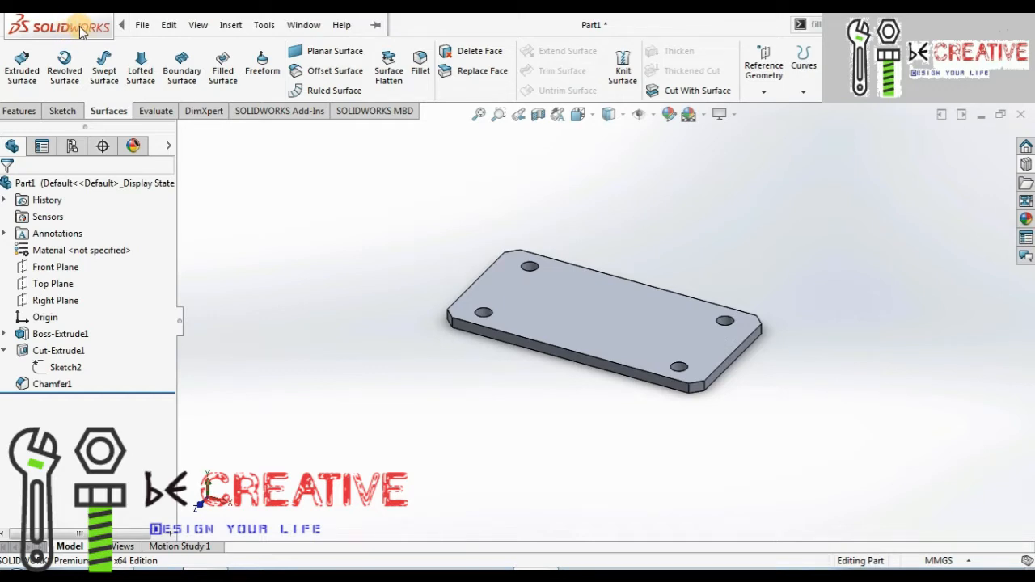
click(137, 28)
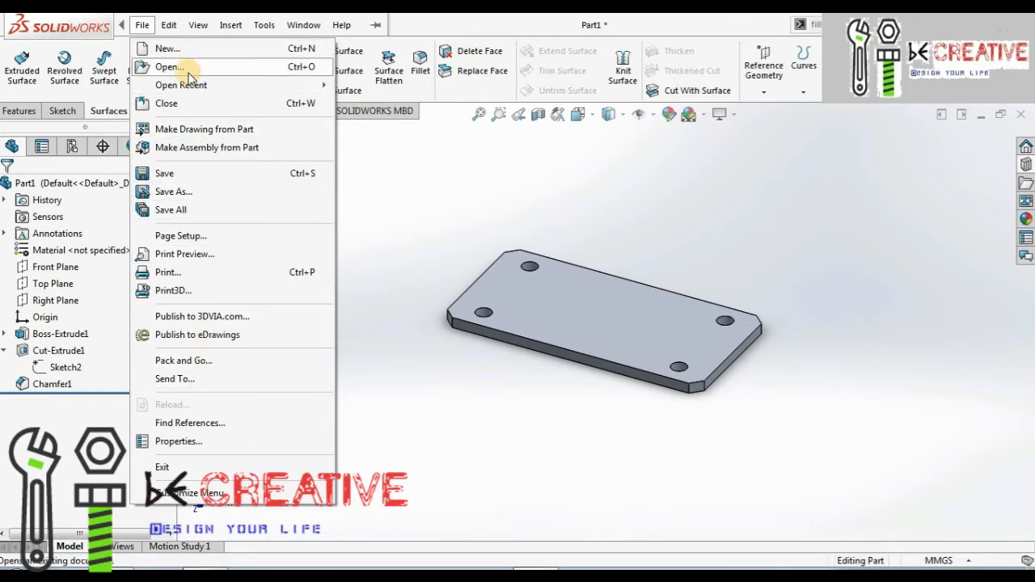
click(183, 139)
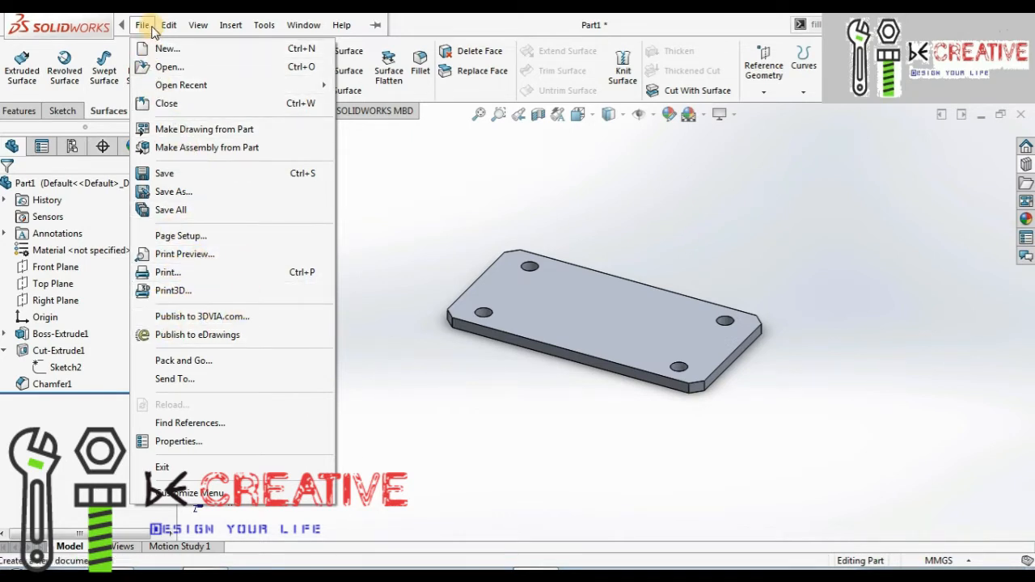
mouse_move(166, 28)
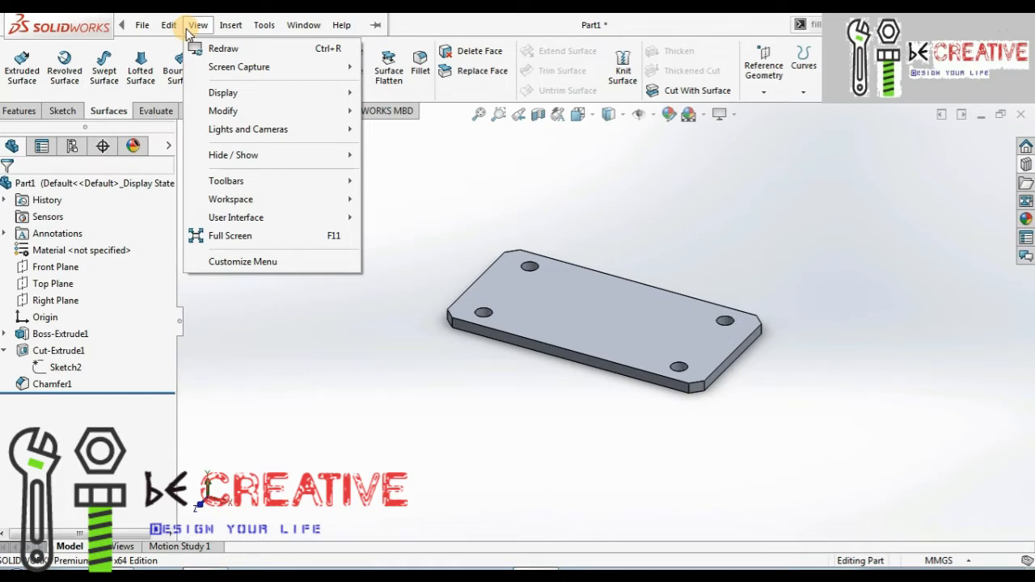
click(229, 25)
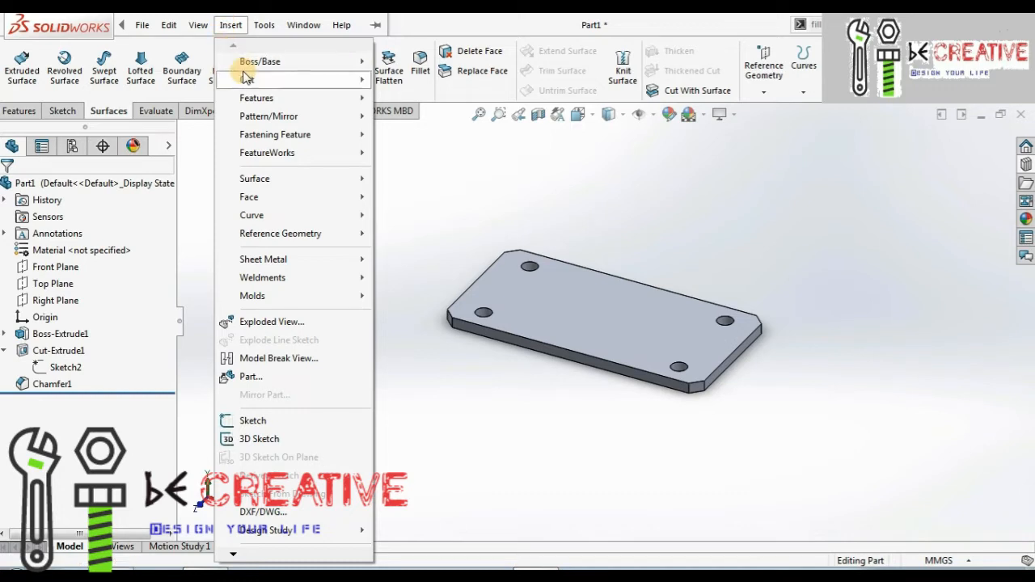
mouse_move(251, 65)
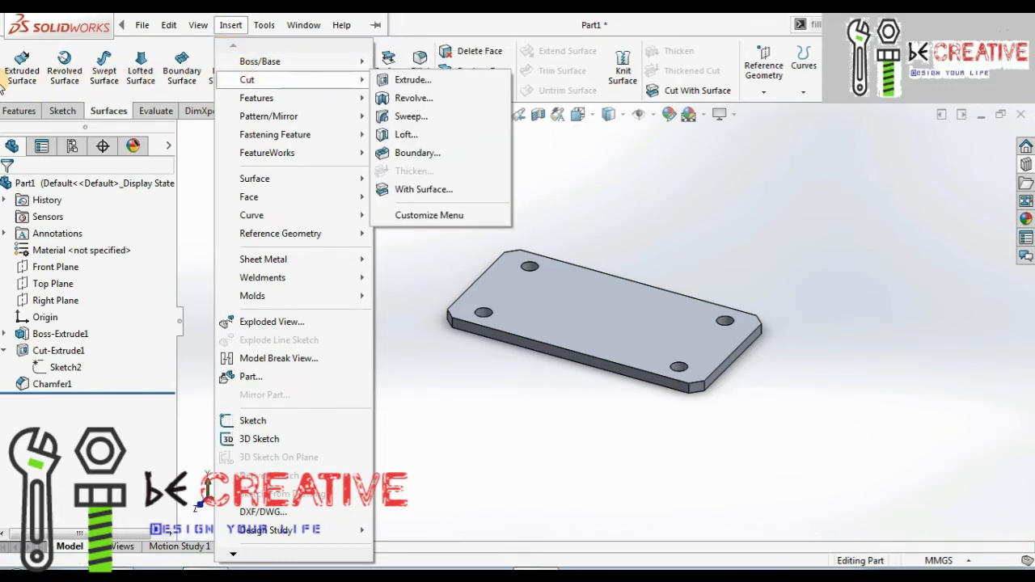
click(197, 194)
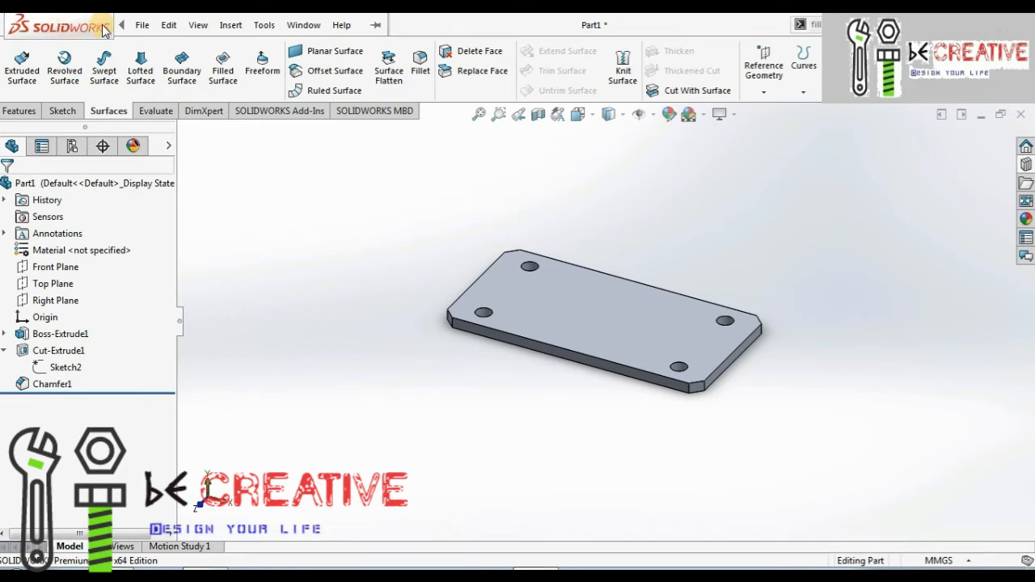
click(137, 25)
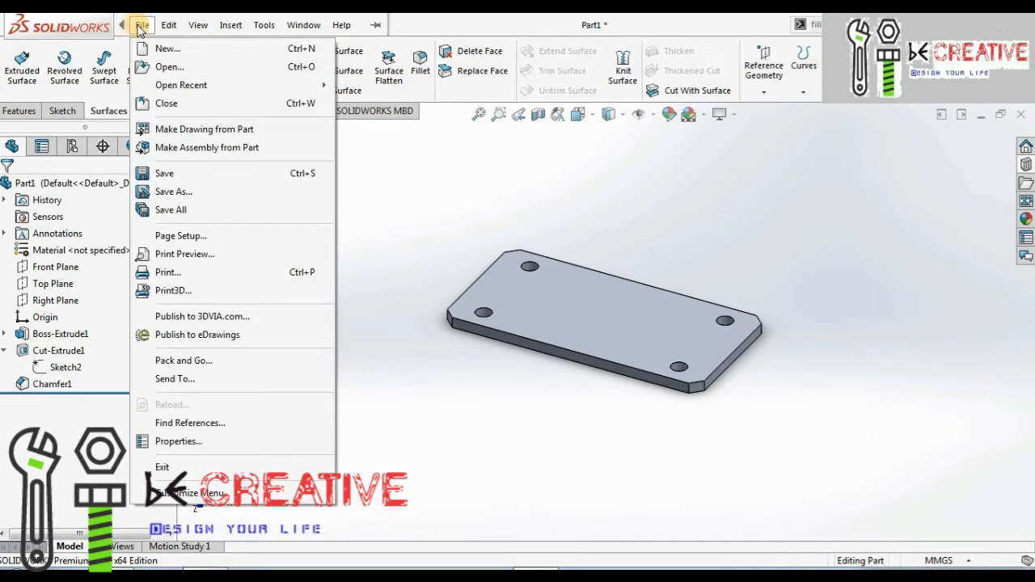
click(136, 28)
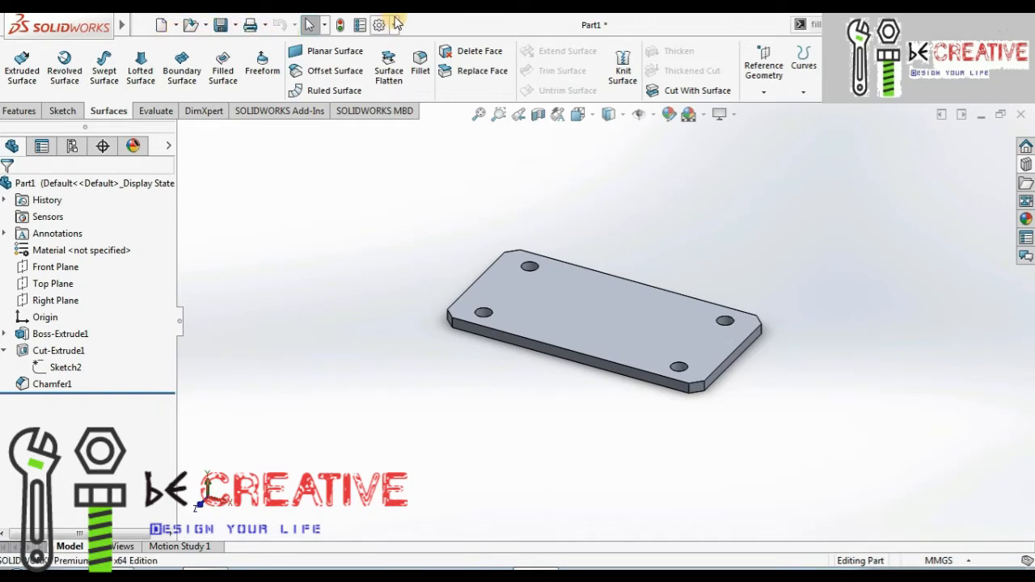
click(341, 25)
click(315, 177)
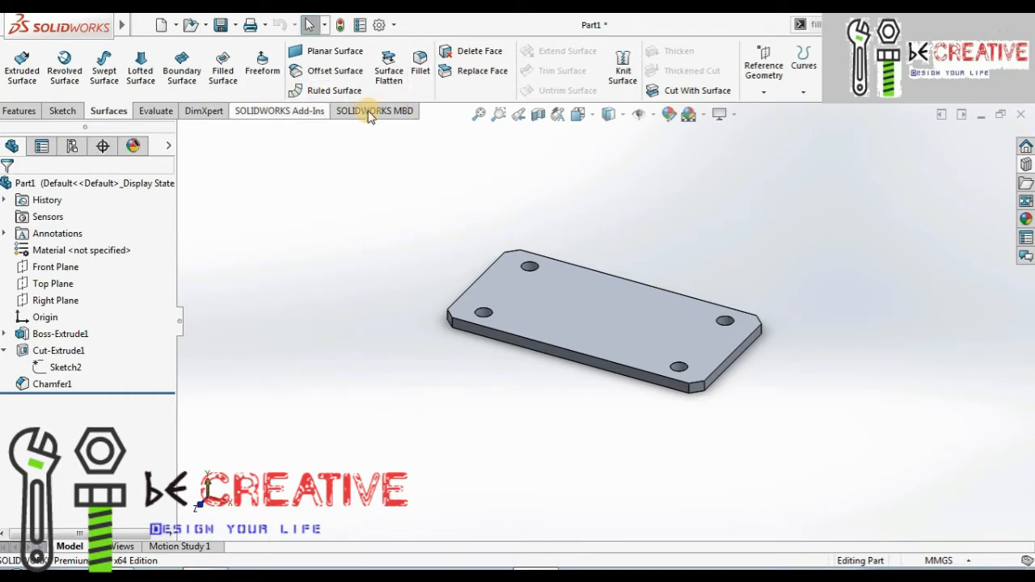
Look over the Features, Sketch and DimXpert tool sets in the CommandManager
click(13, 113)
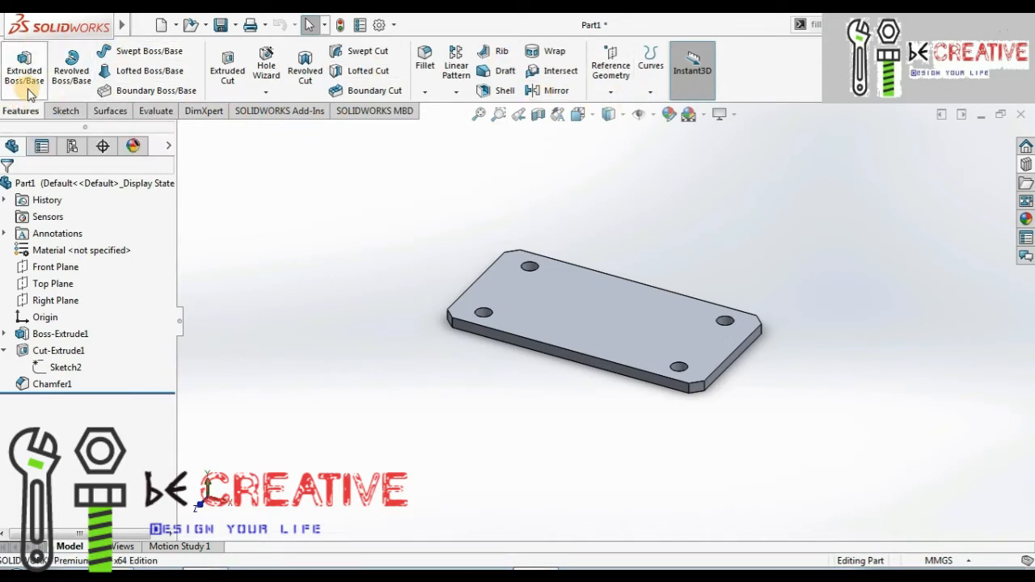
click(65, 109)
click(200, 111)
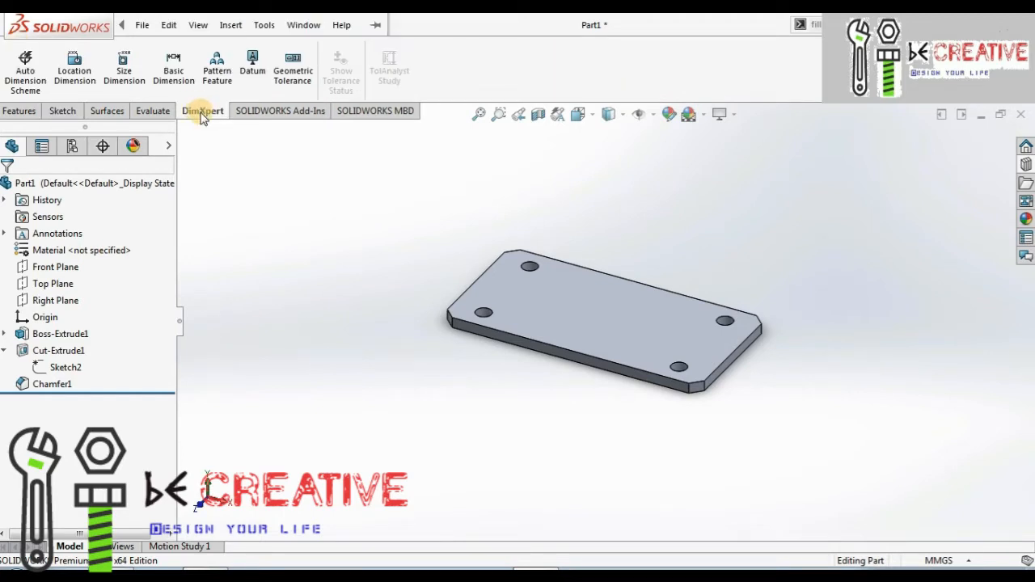
Add the Sheet Metal tool set to the CommandManager and display its tools
right_click(202, 114)
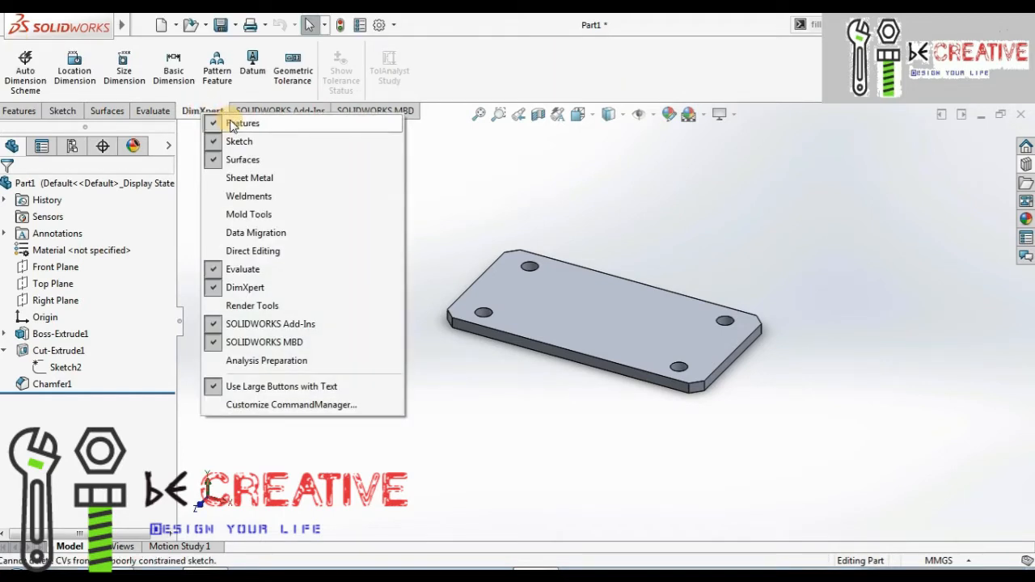
click(265, 179)
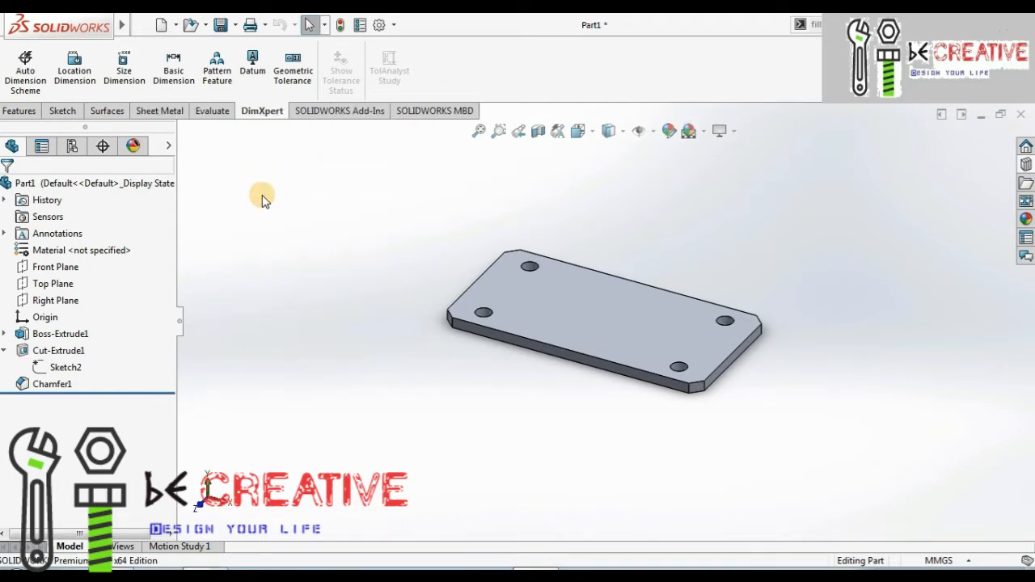
click(169, 117)
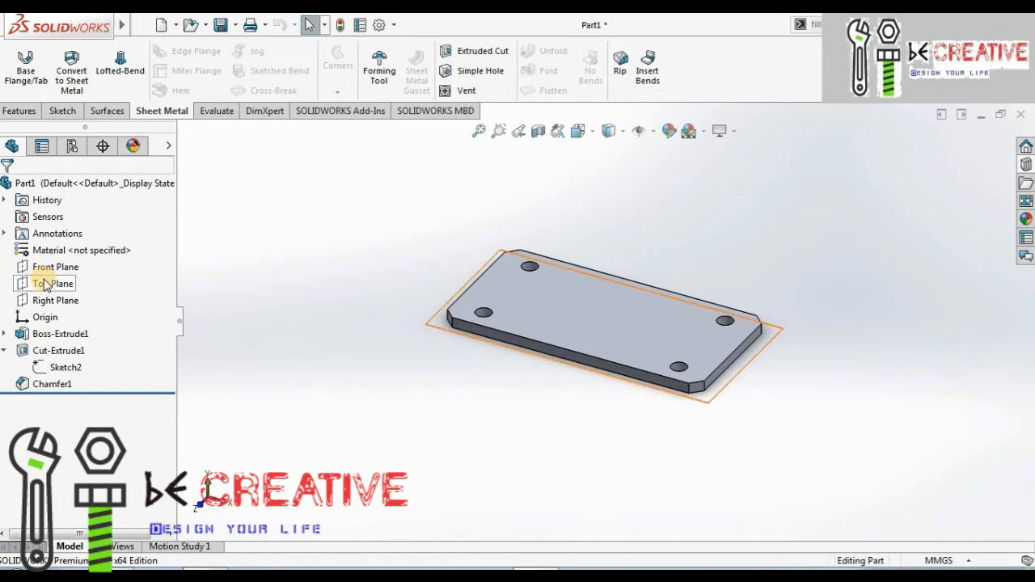
Collapse the cut feature in the feature tree, then search the commands for "cha" and choose Chamfer
click(5, 352)
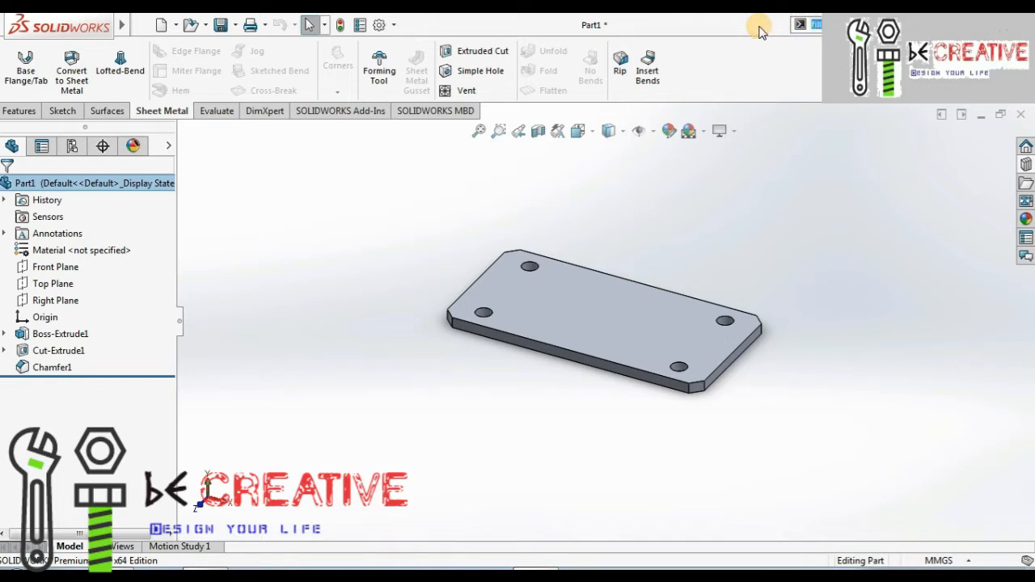
text(cha)
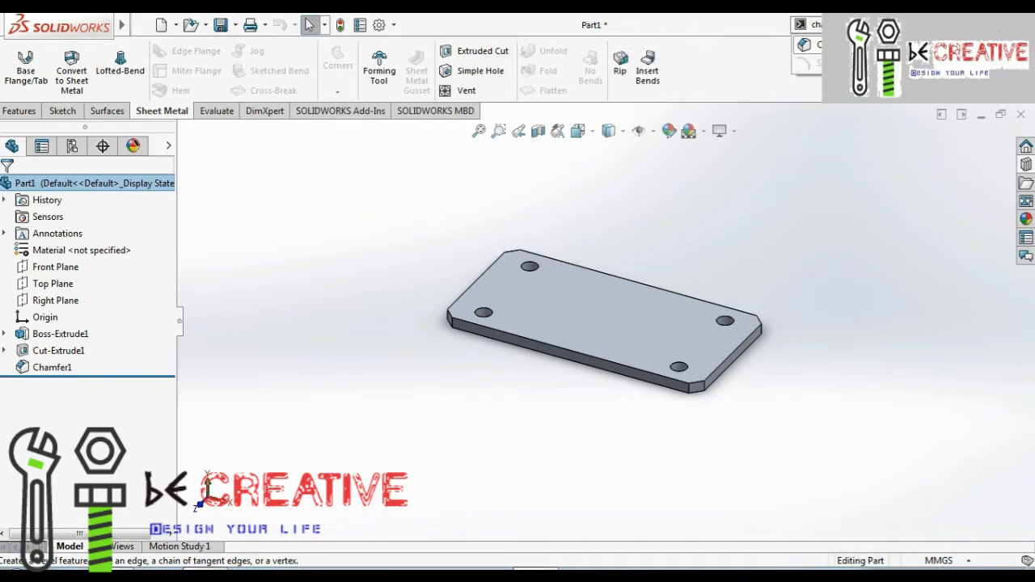
click(812, 45)
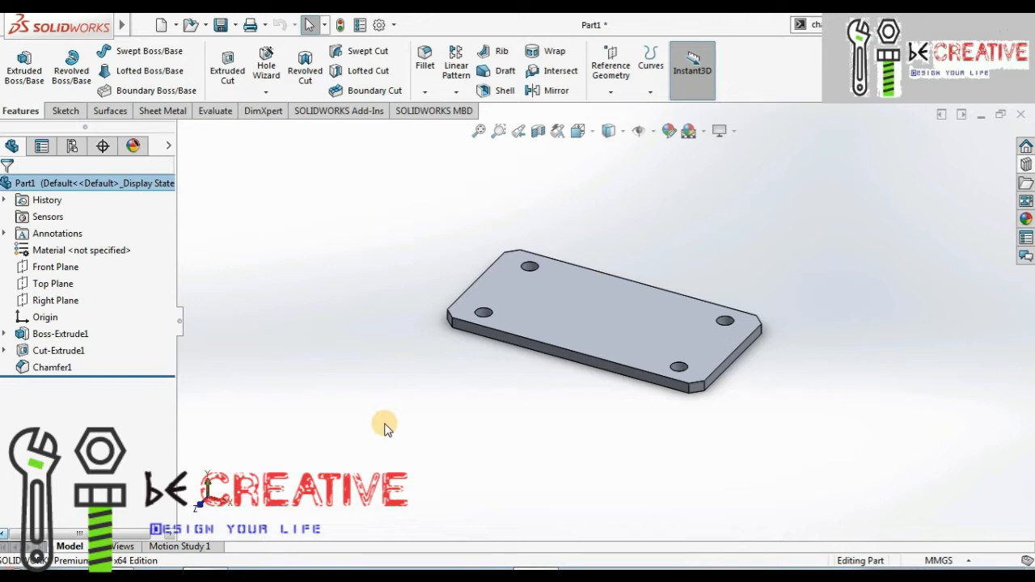
Open the hole sketch under the cut feature for editing to view its dimensions, and exit the sketch
click(4, 351)
click(63, 368)
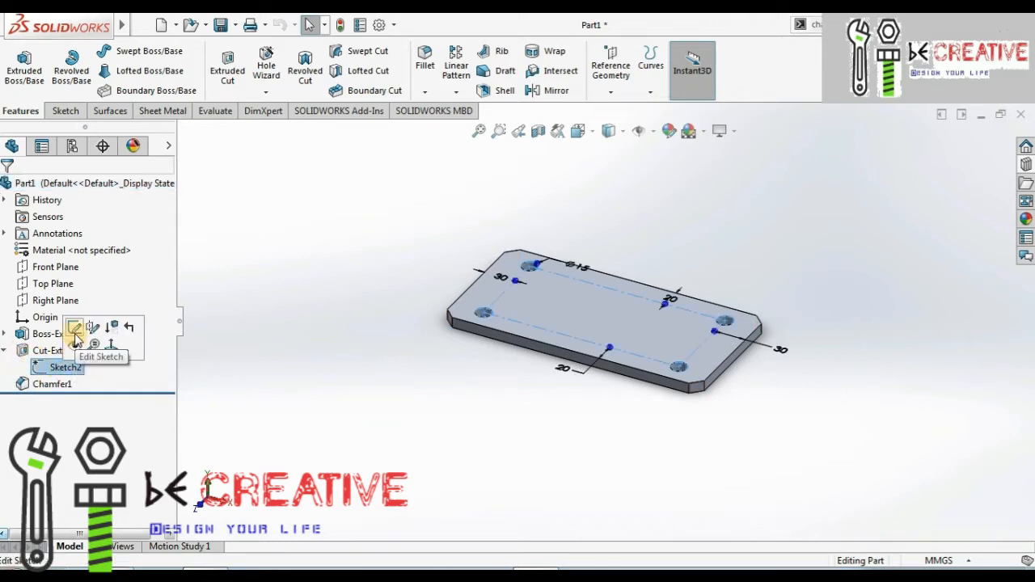
click(75, 324)
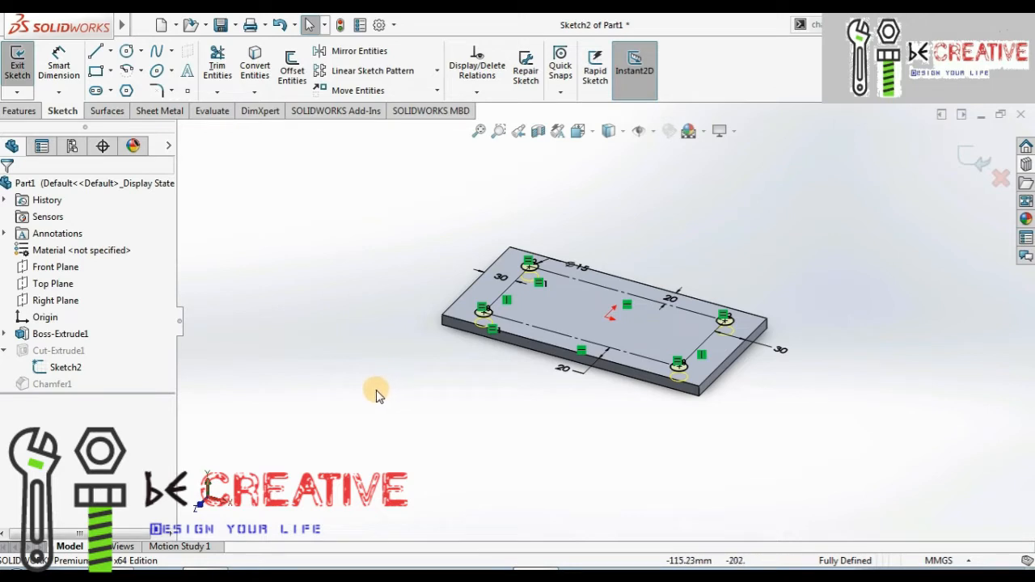
click(967, 159)
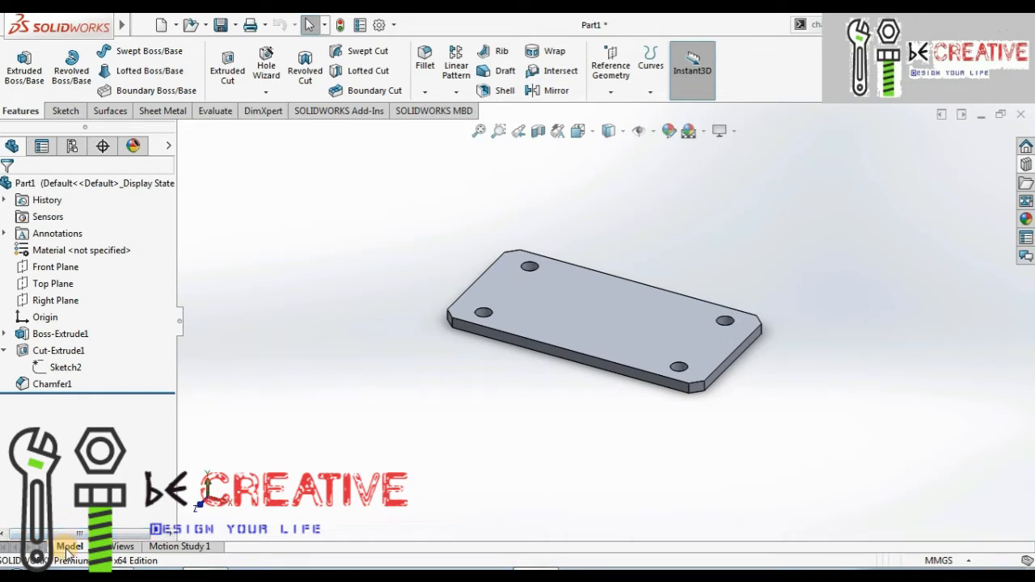
View the 3D Views pane and return to the model display
click(127, 548)
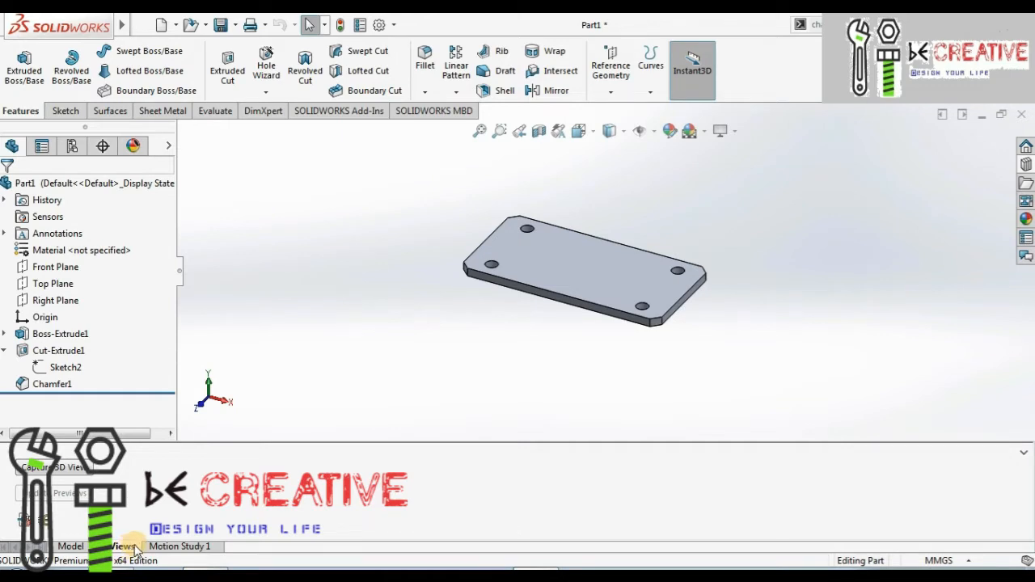
click(63, 548)
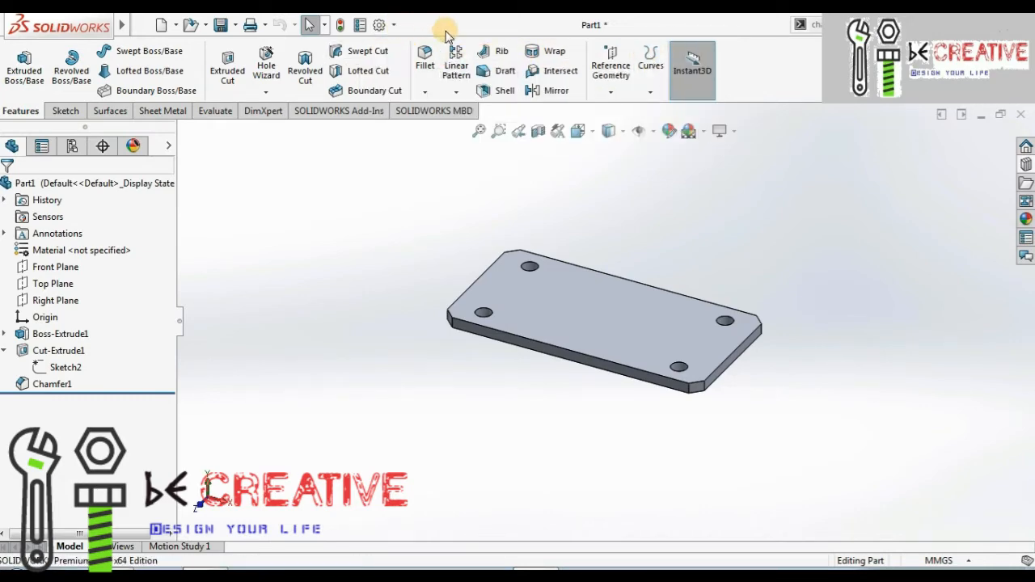
Switch off the CommandManager's large buttons with text, and switch them back on
right_click(796, 89)
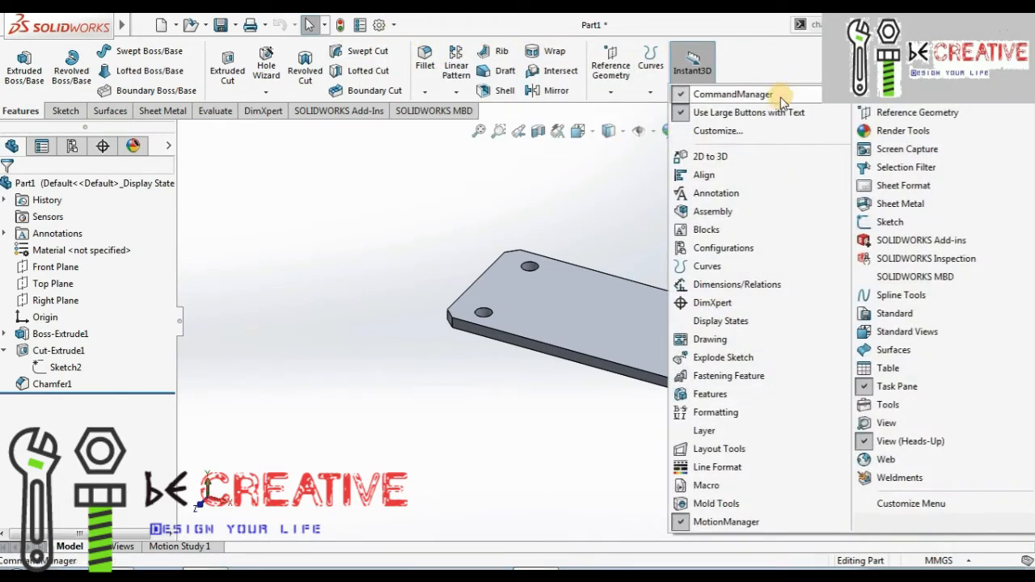
click(746, 118)
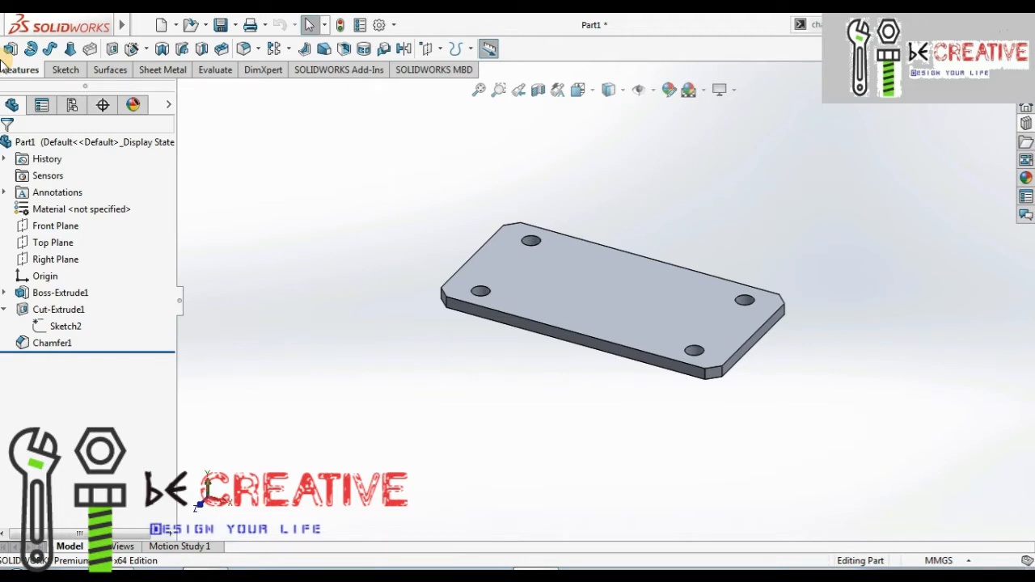
right_click(813, 55)
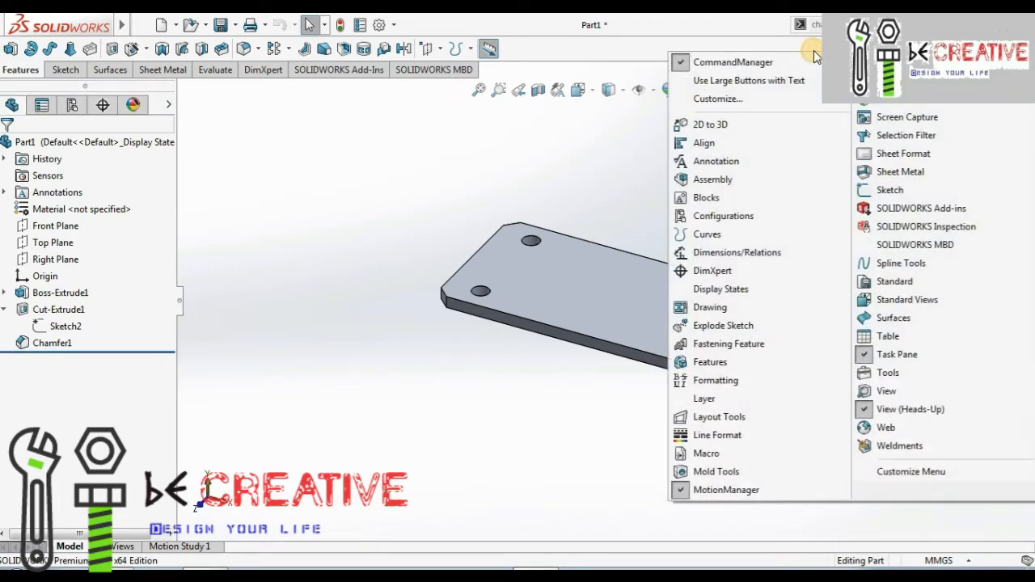
click(747, 81)
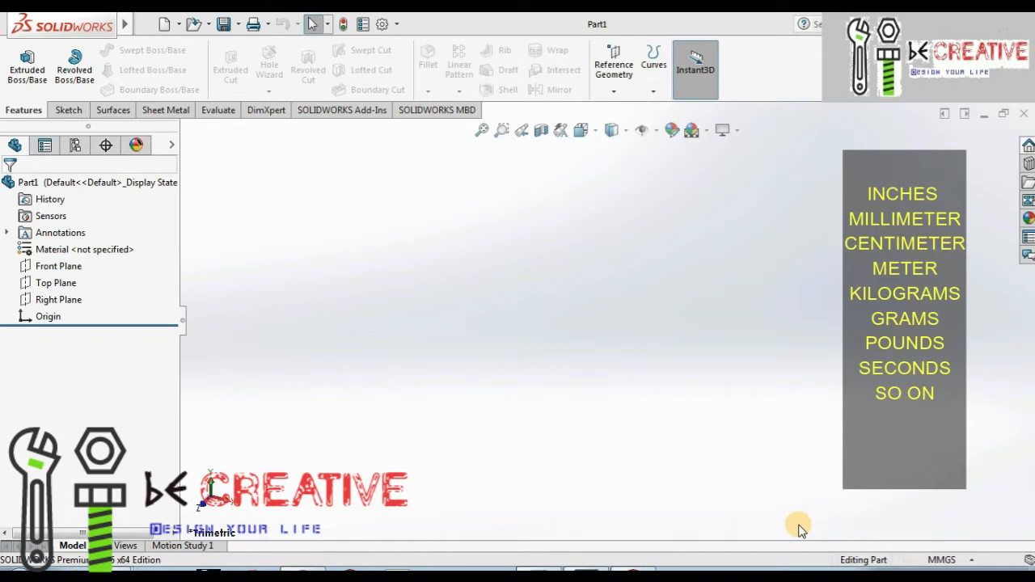
Examine the available unit systems and the document's unit properties, and close the properties without changes
click(952, 561)
click(886, 428)
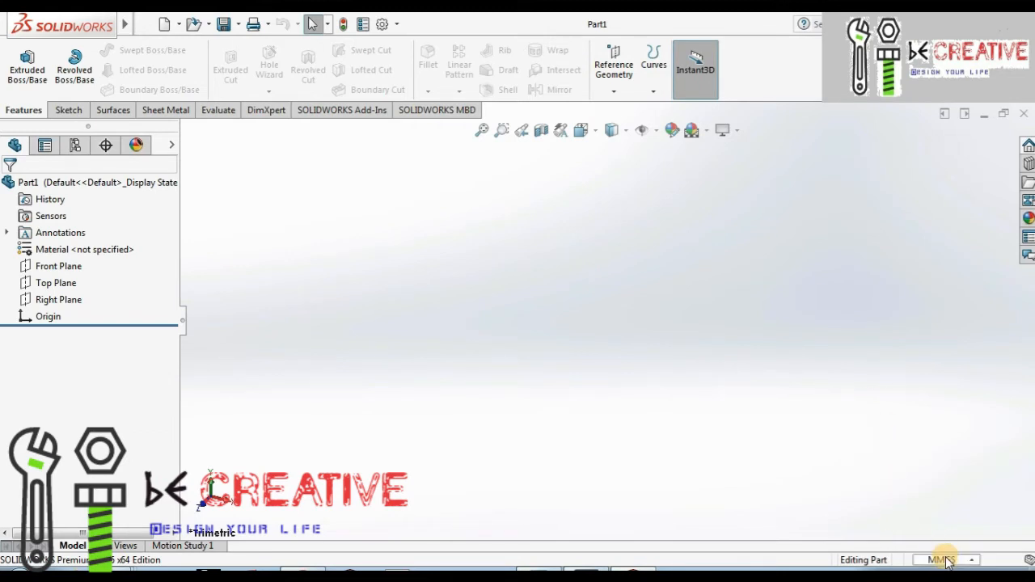
click(946, 559)
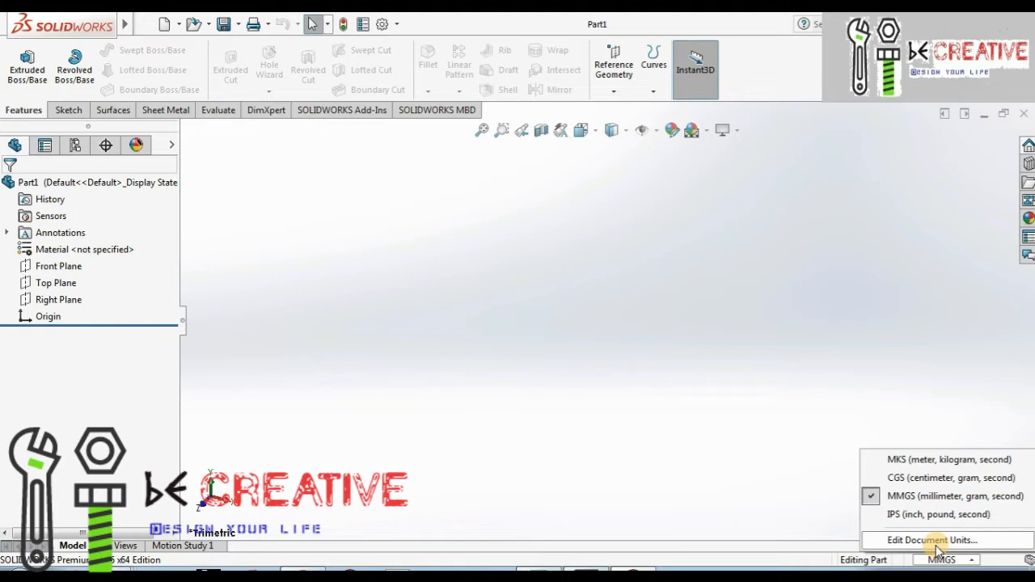
click(937, 542)
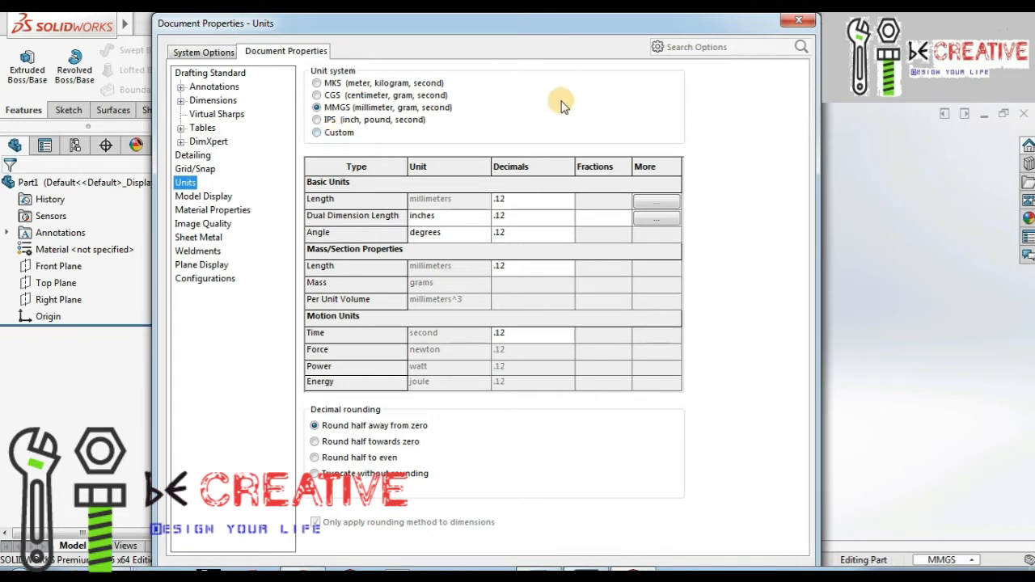
click(794, 27)
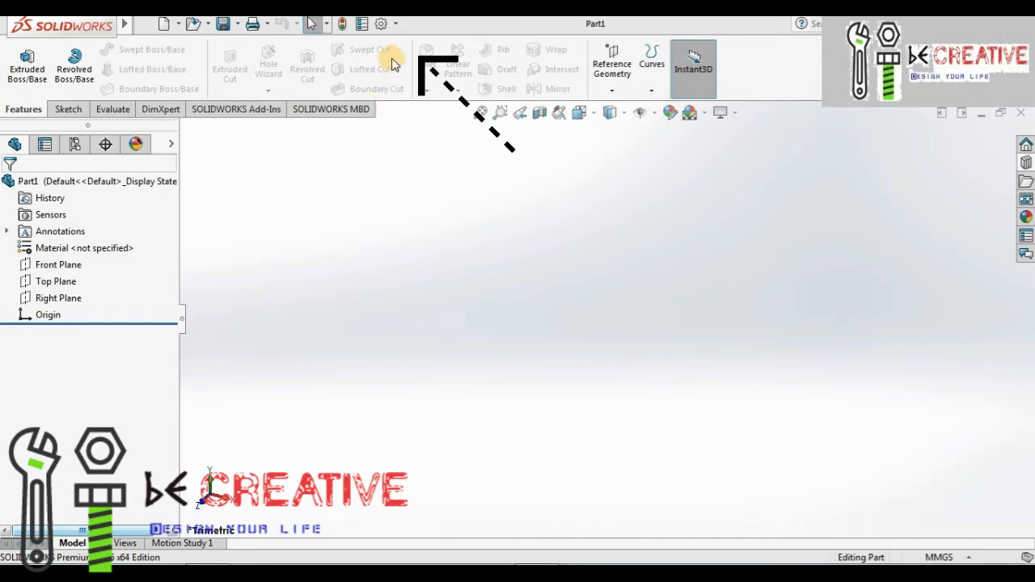
Open the mouse gesture customization and show only commands with mouse gestures assigned
click(396, 27)
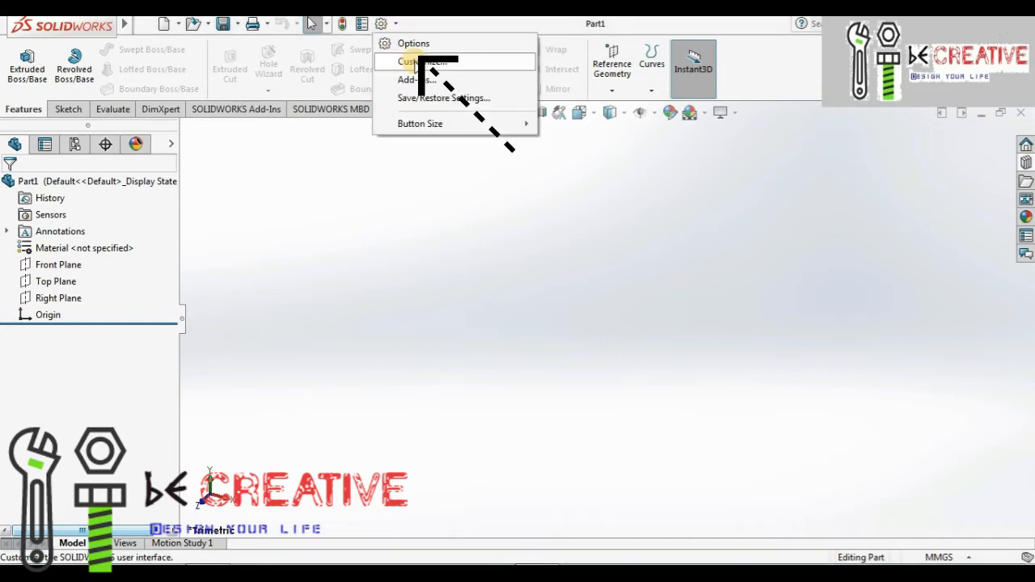
click(415, 62)
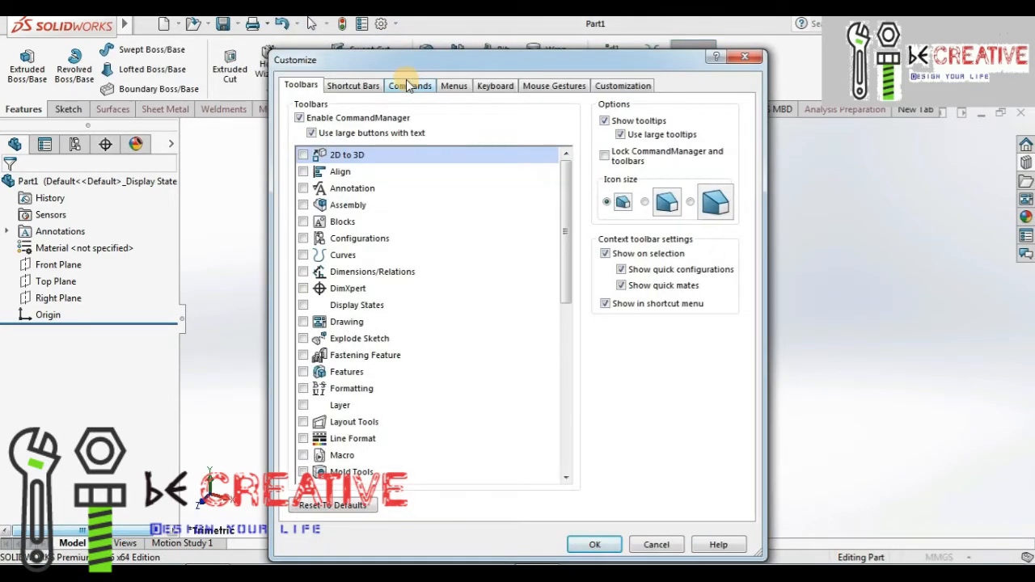
click(558, 90)
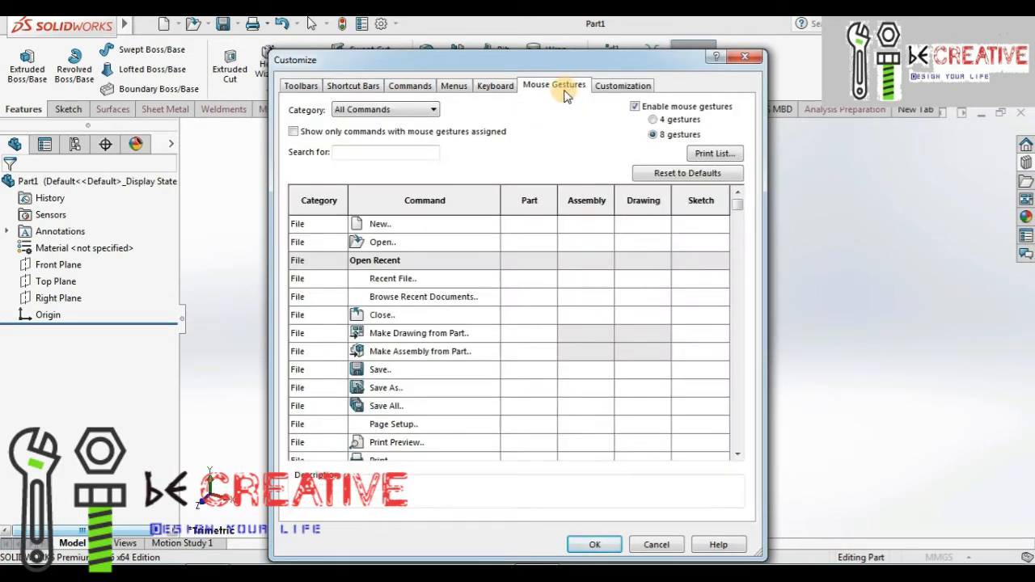
click(294, 131)
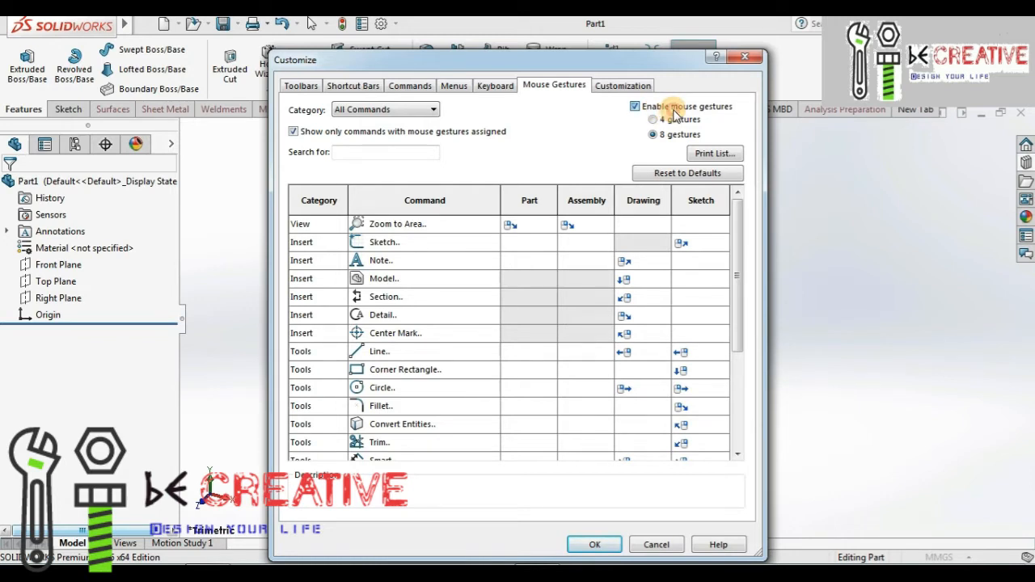
Disable and re-enable mouse gestures, and try the 4 gestures option before returning to 8 gestures
click(639, 106)
click(639, 107)
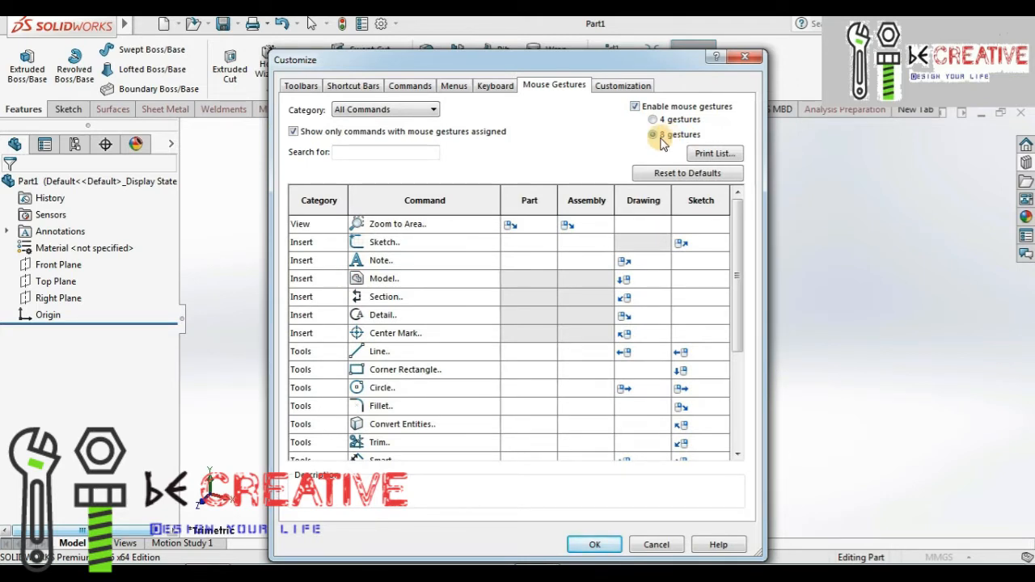
click(653, 120)
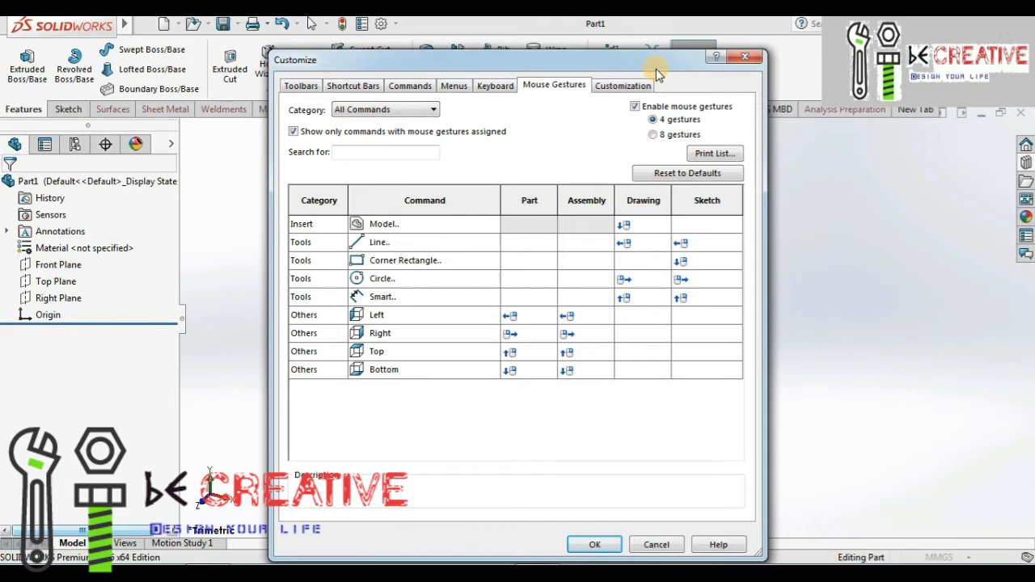
click(655, 136)
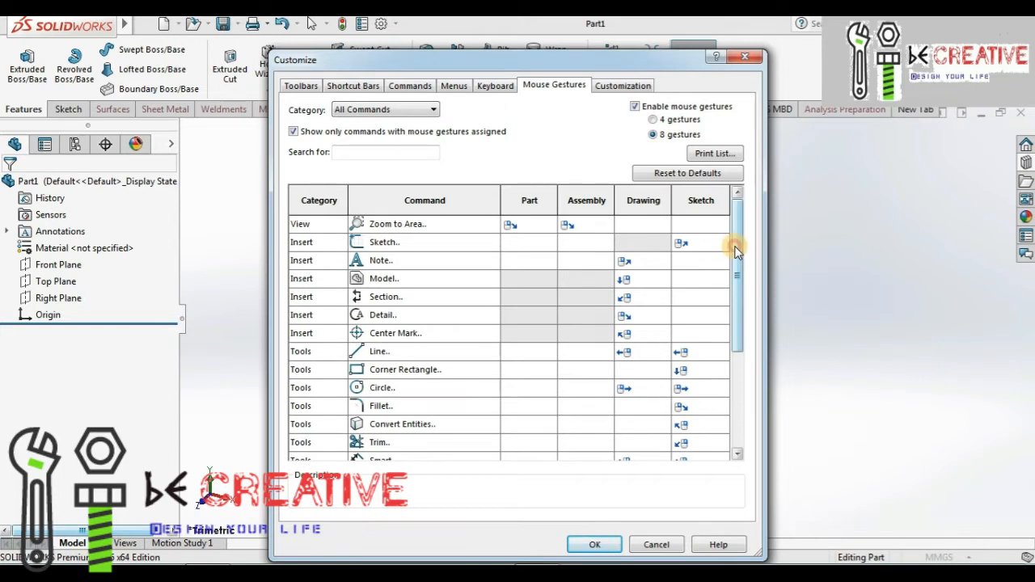
Examine the assigned gestures and the drawing gesture choices for the Model command, and close the customization
drag(737, 251, 737, 289)
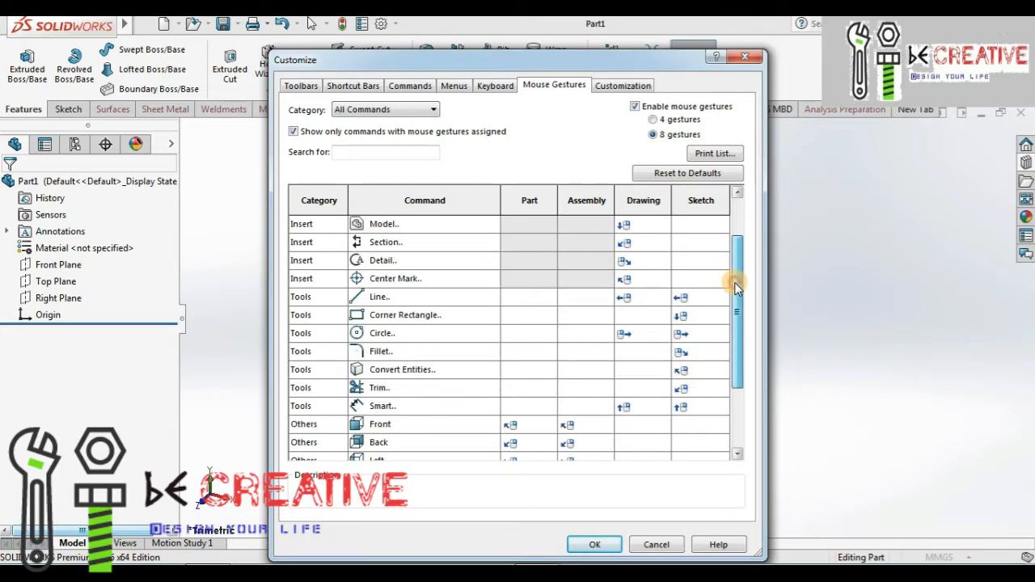
mouse_move(737, 288)
mouse_down()
mouse_move(726, 370)
mouse_move(723, 273)
mouse_up()
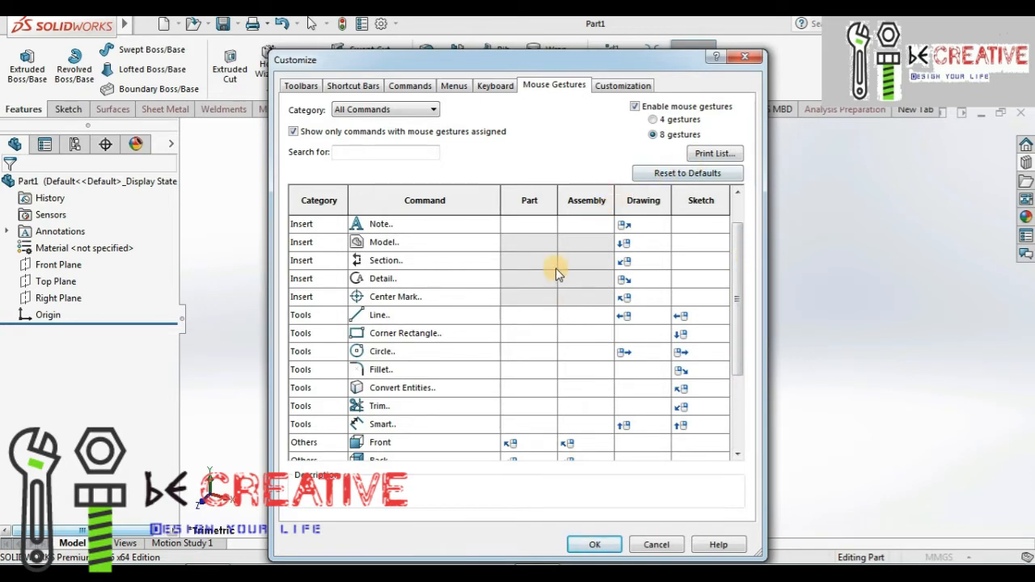
click(555, 245)
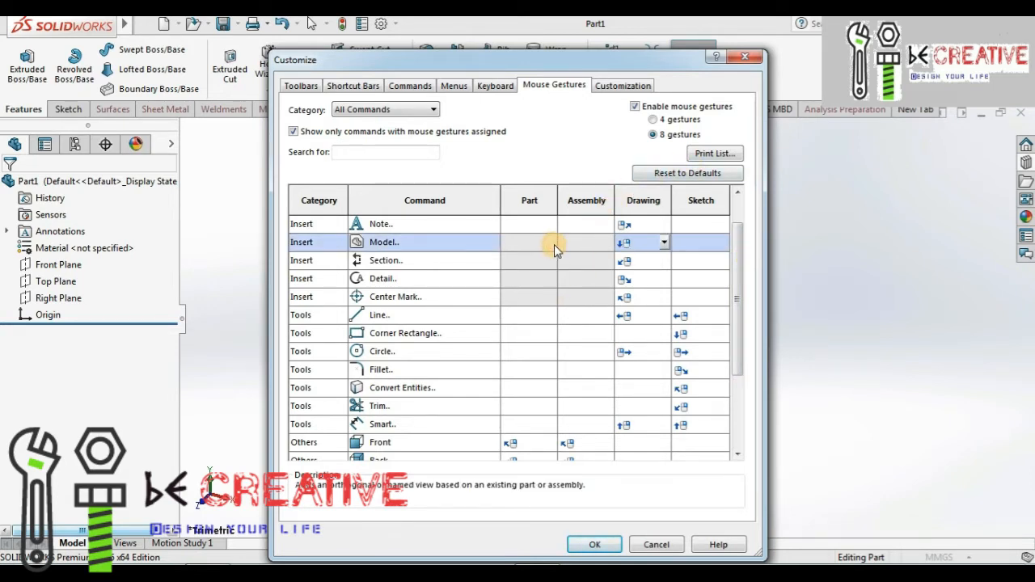
click(661, 245)
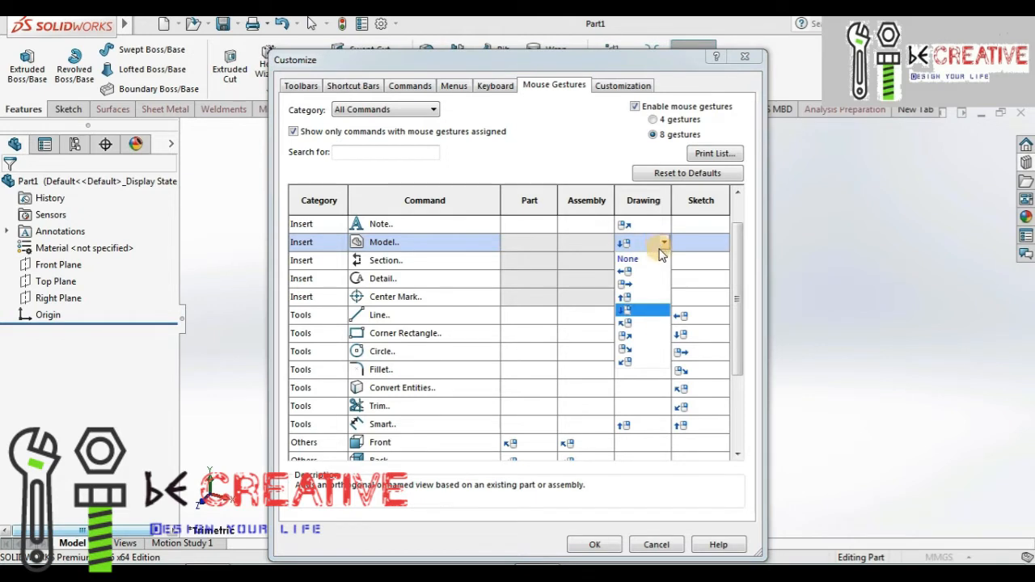
click(700, 245)
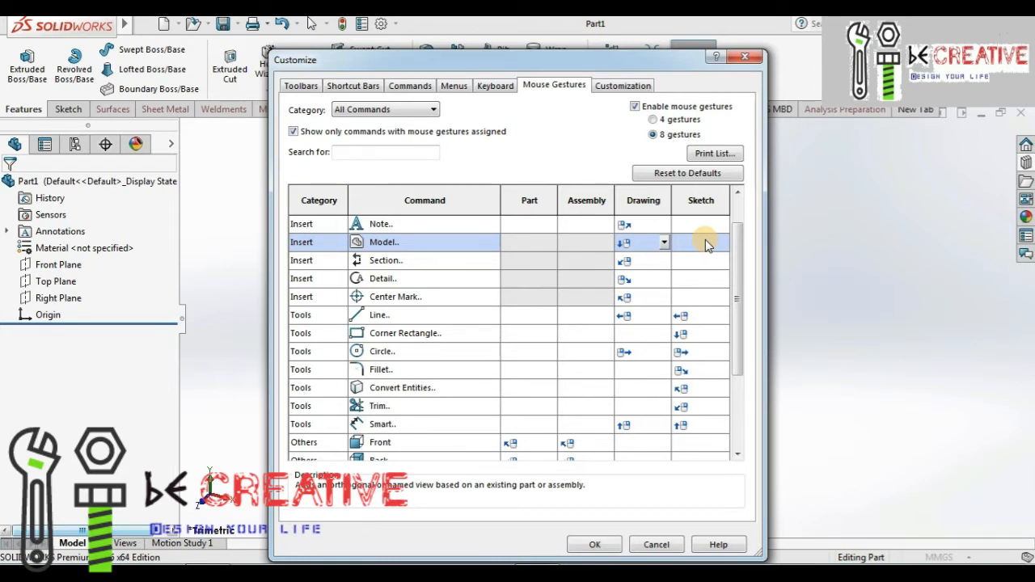
click(603, 547)
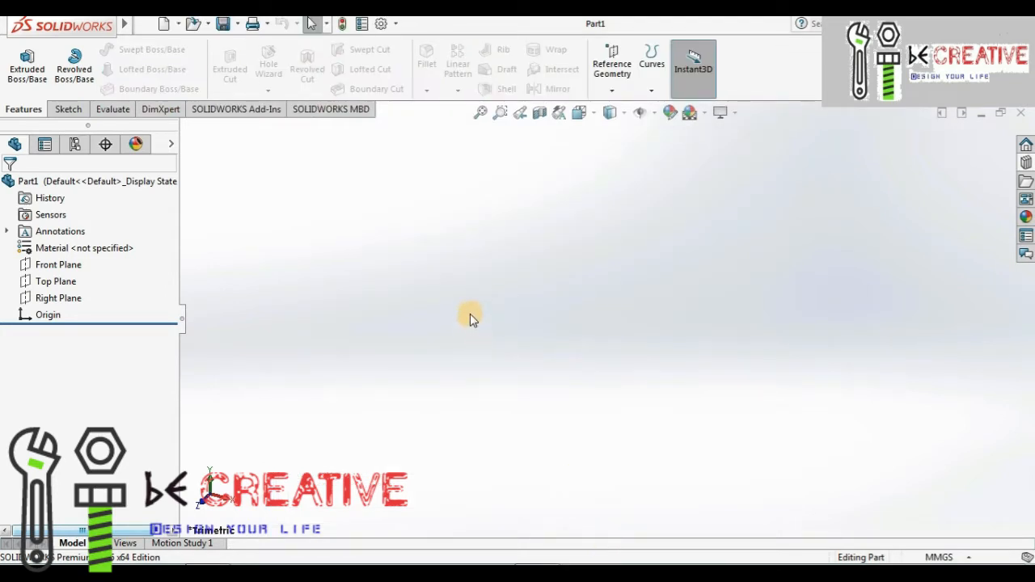
Orient the view to Right with a mouse gesture, and open a sketch on the Top Plane
right_drag(472, 315, 524, 322)
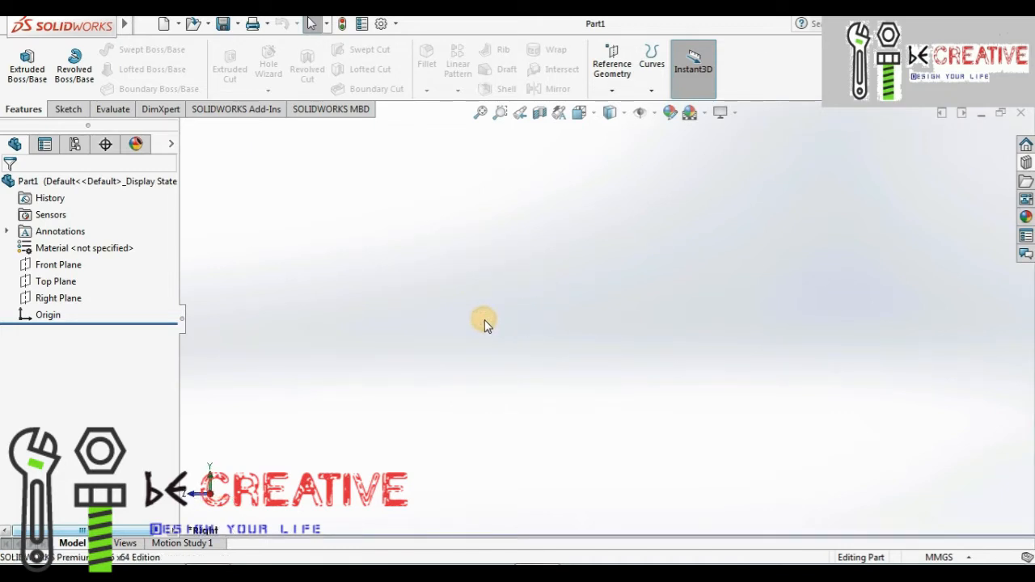
right_drag(483, 318, 543, 321)
right_drag(468, 320, 493, 308)
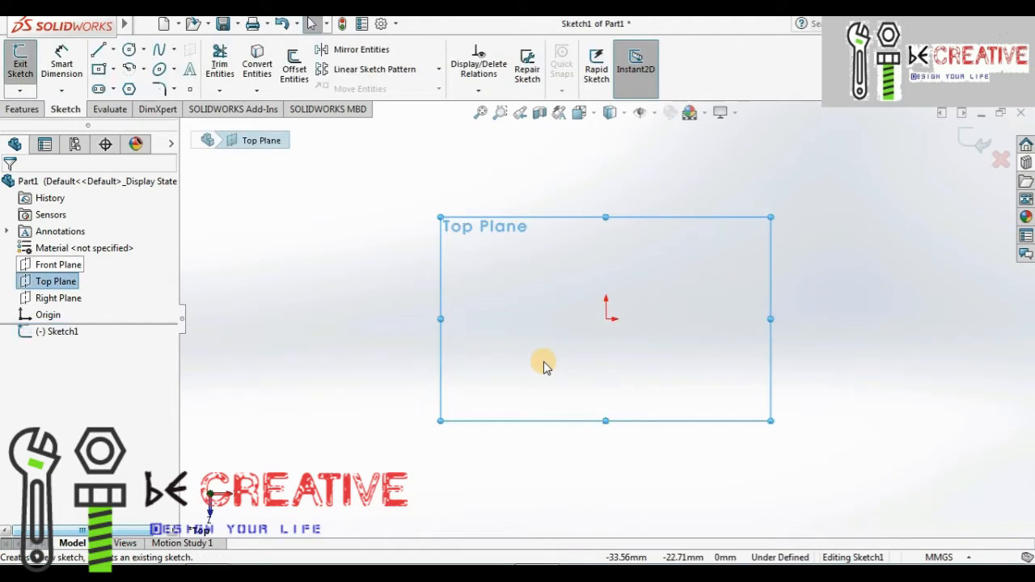
Activate the Line tool with a mouse gesture and draw a horizontal line starting at the origin
right_drag(544, 339, 444, 328)
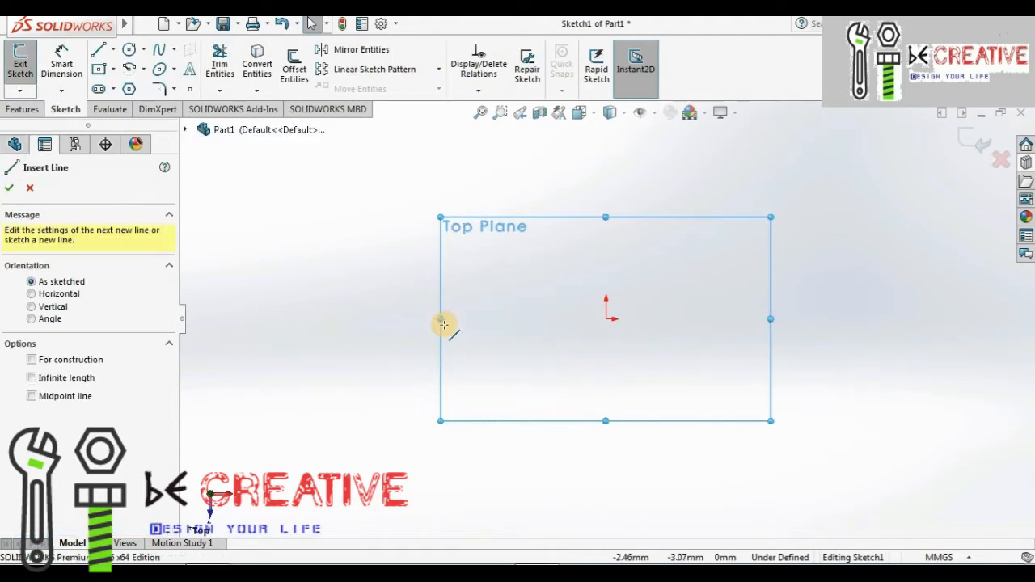
click(606, 319)
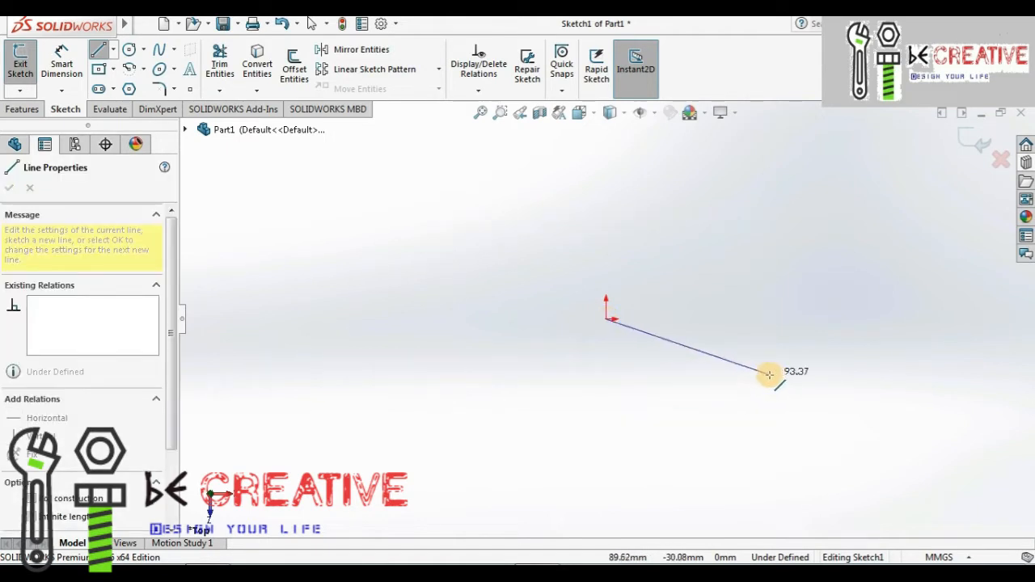
click(854, 318)
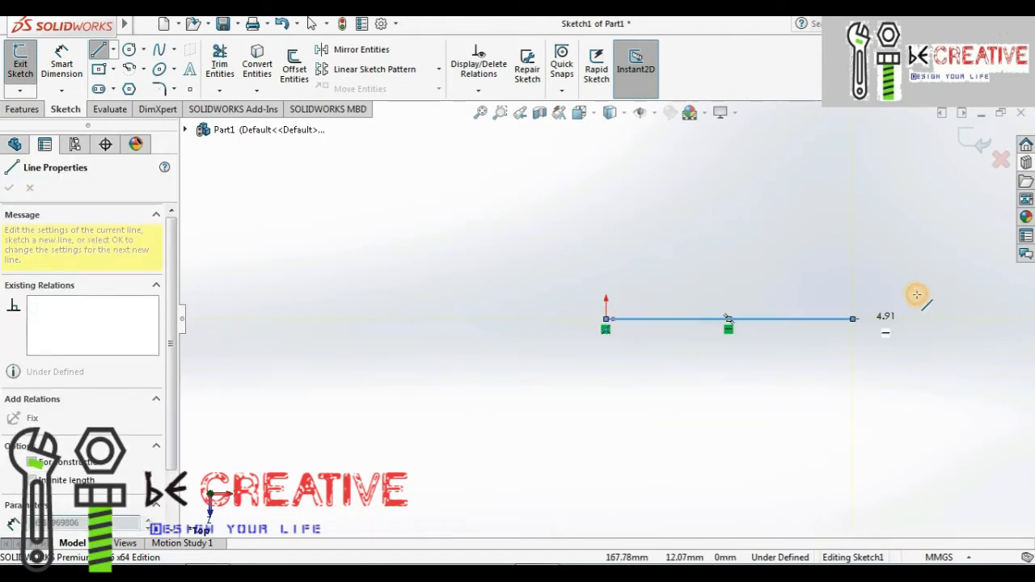
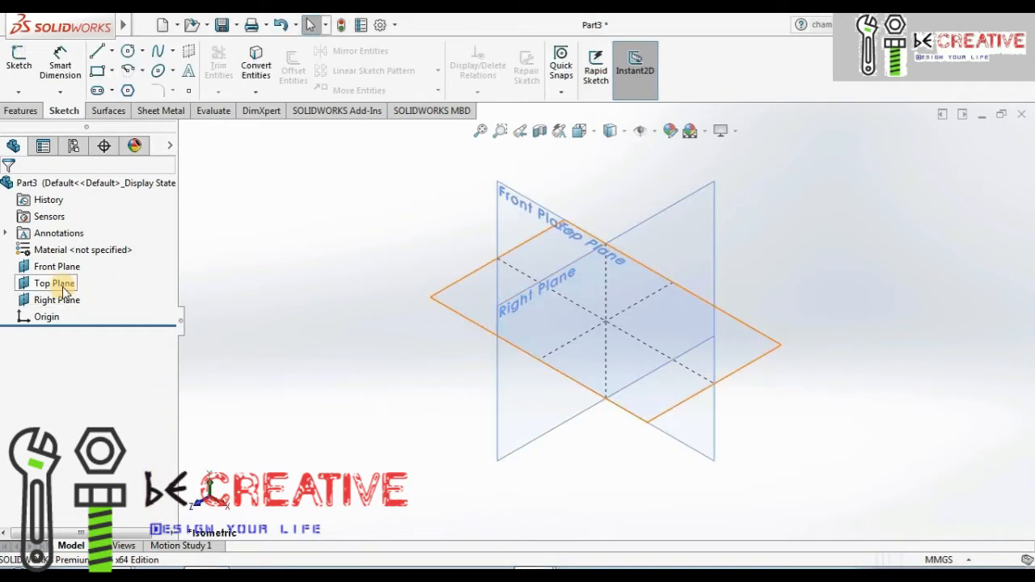
Start a sketch on the Top Plane from the feature tree
click(55, 284)
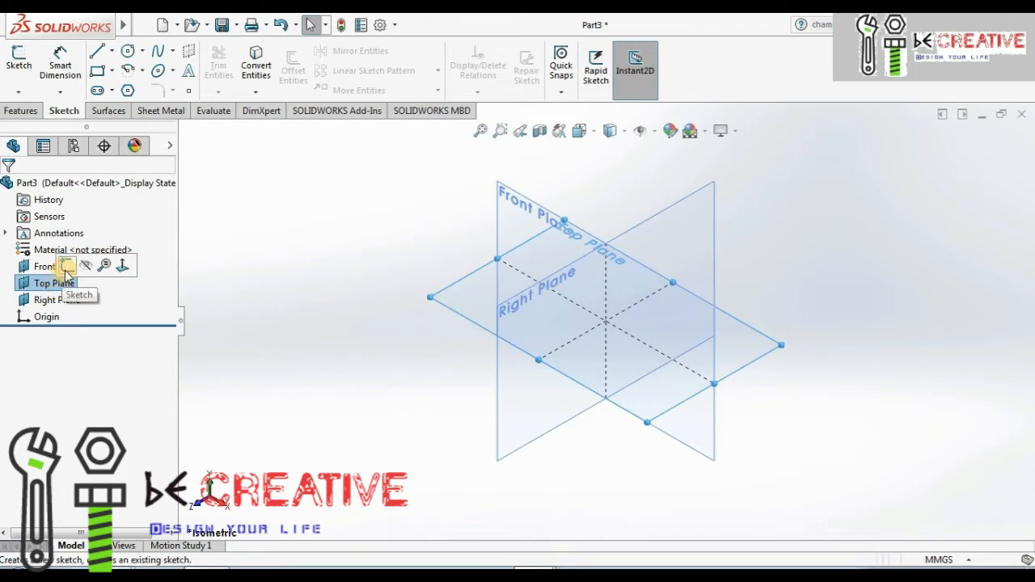
click(67, 269)
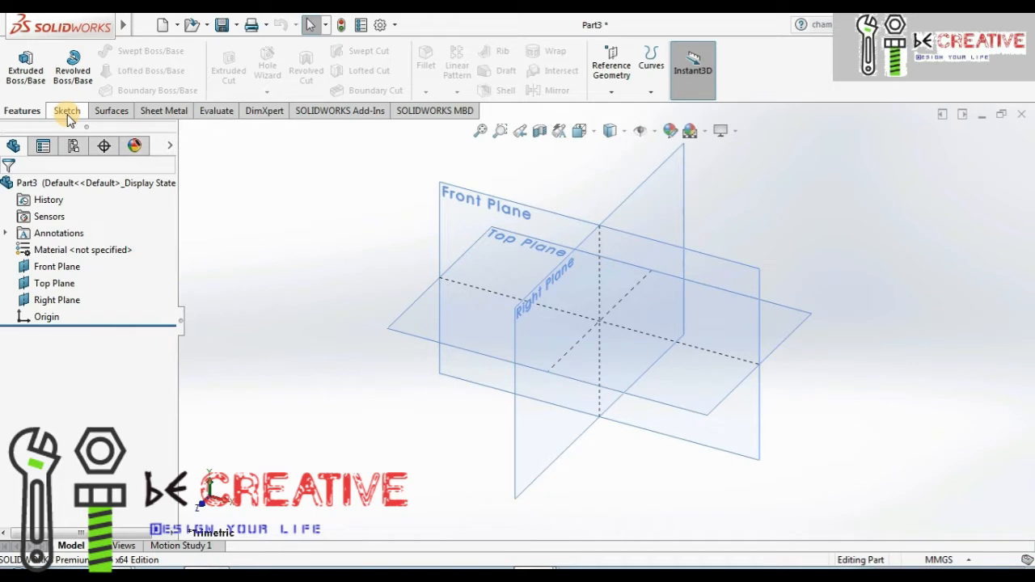
Start and exit an empty sketch on the Top Plane using the Sketch command, and return to the isometric view
click(68, 114)
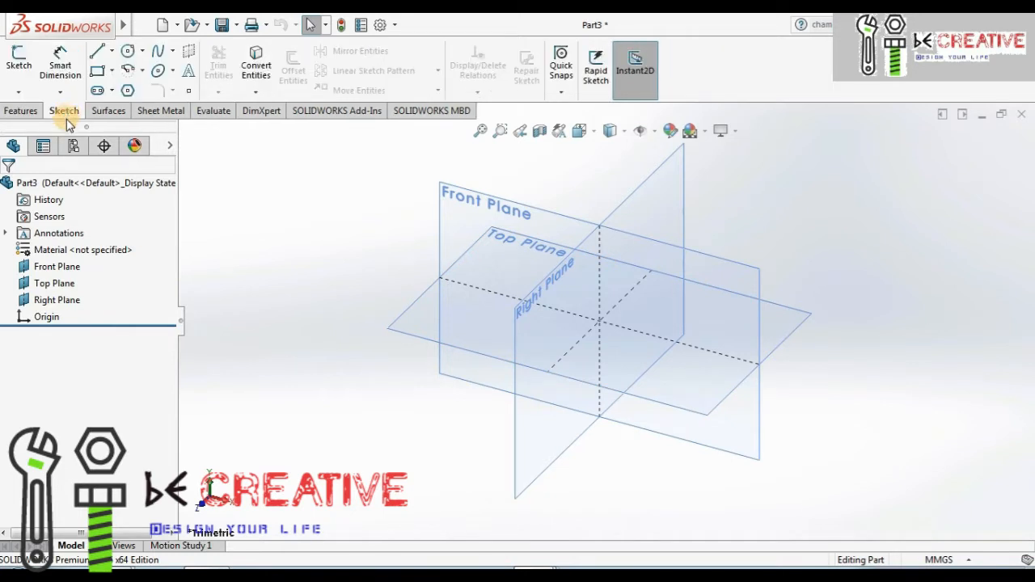
click(20, 72)
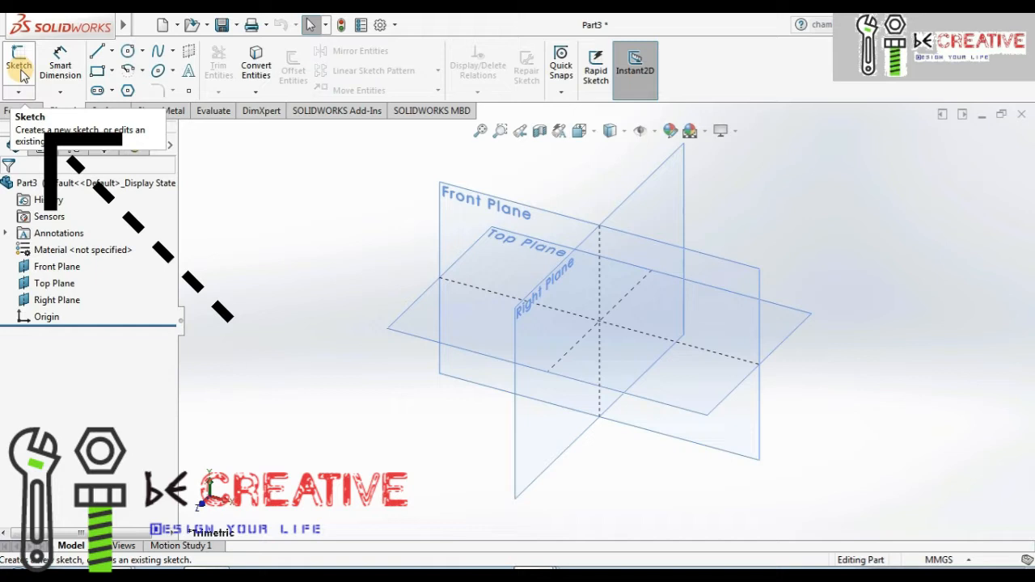
click(20, 69)
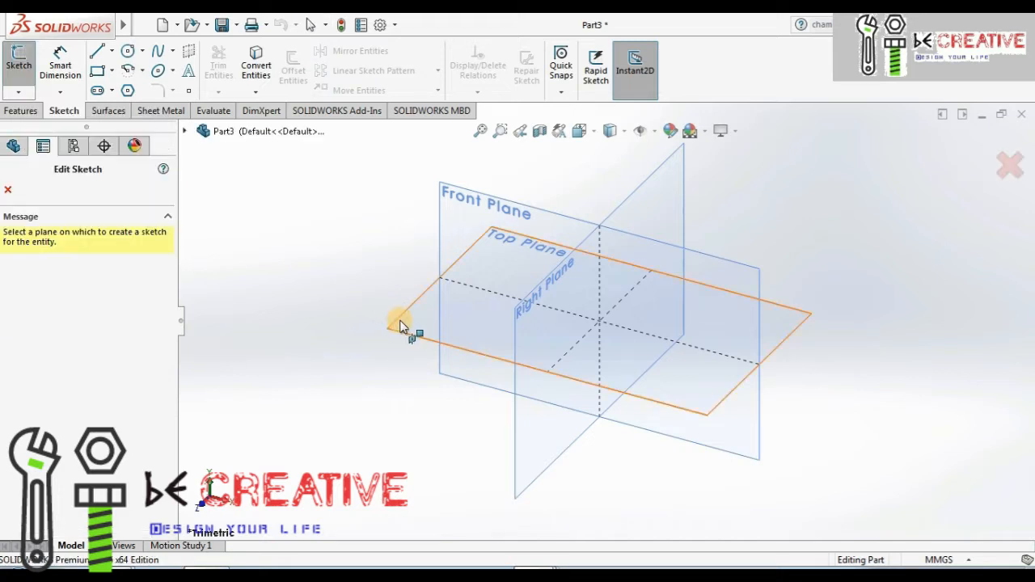
click(400, 326)
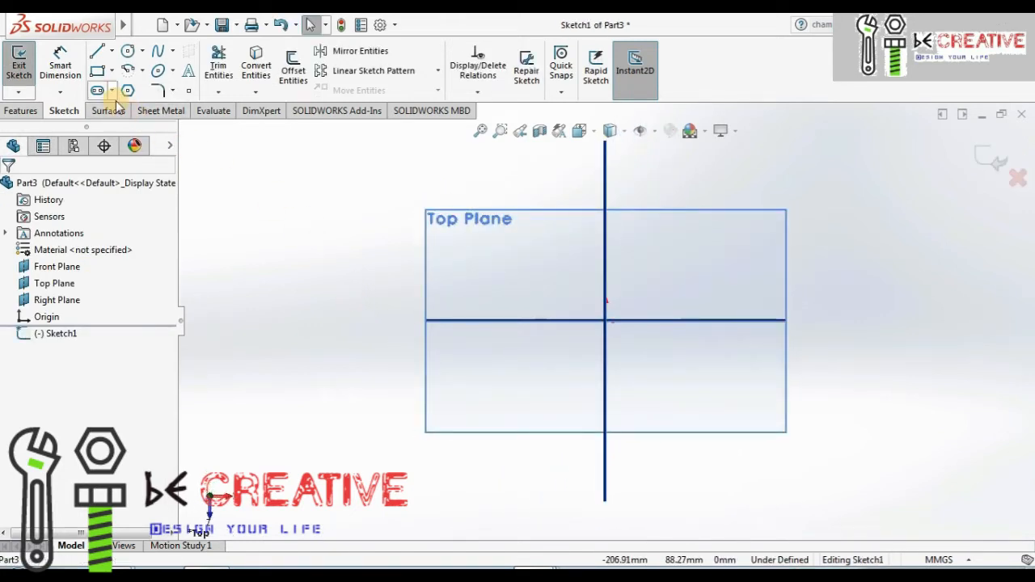
click(999, 176)
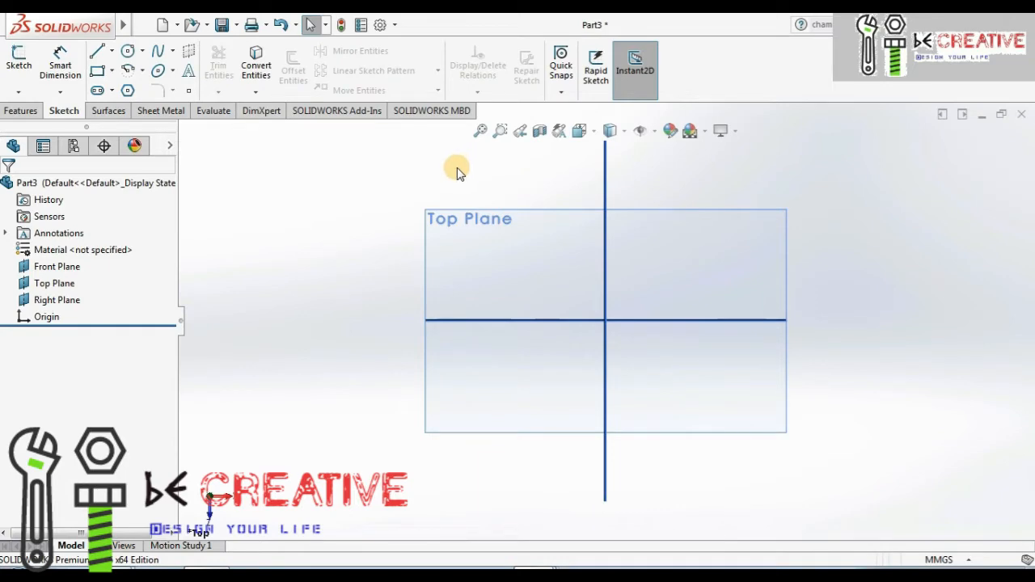
key(ctrl+7)
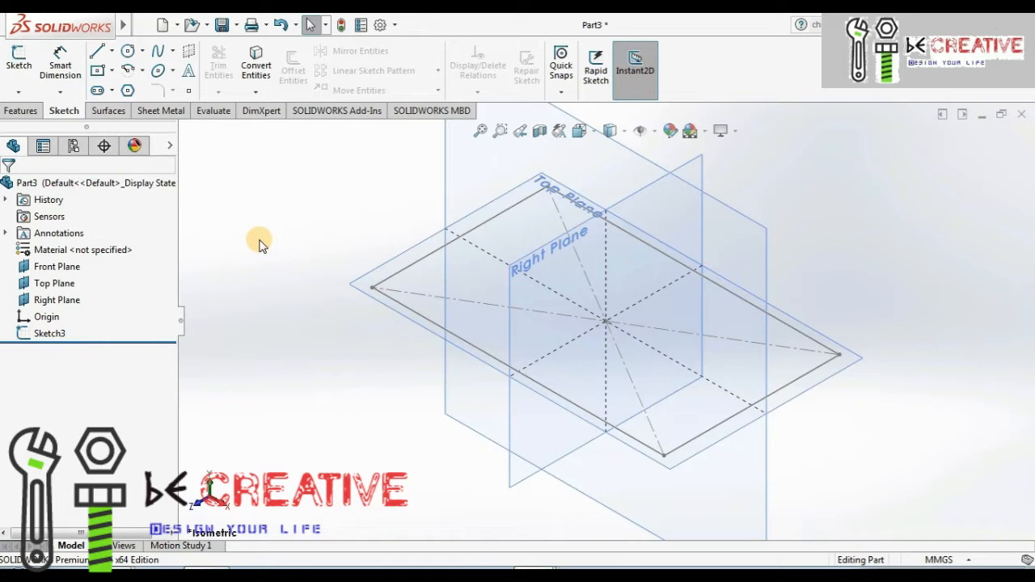
Change the sketch plane of the centre-rectangle sketch to the Front Plane by clearing the plane selection and picking the new plane
right_click(51, 337)
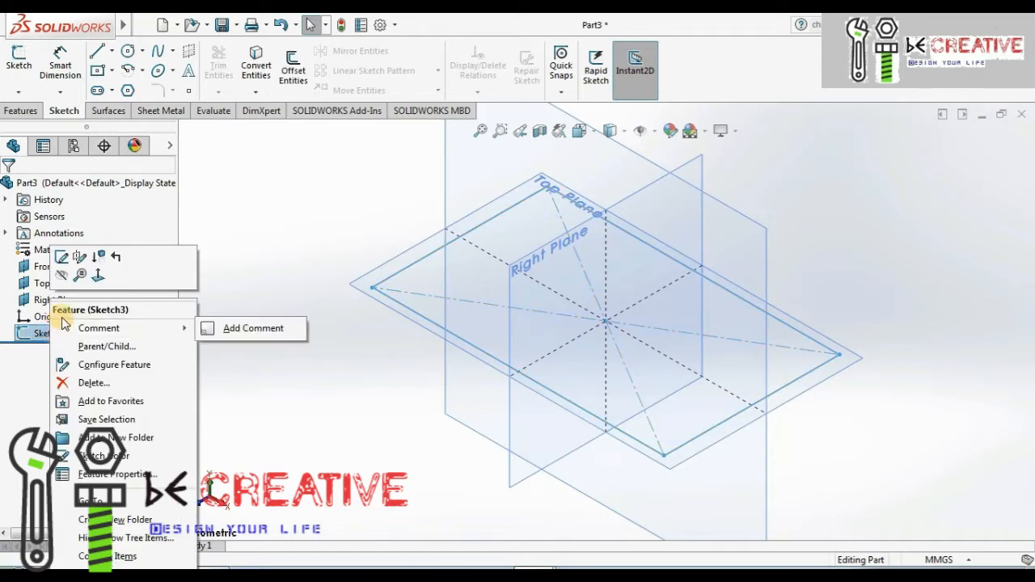
click(80, 258)
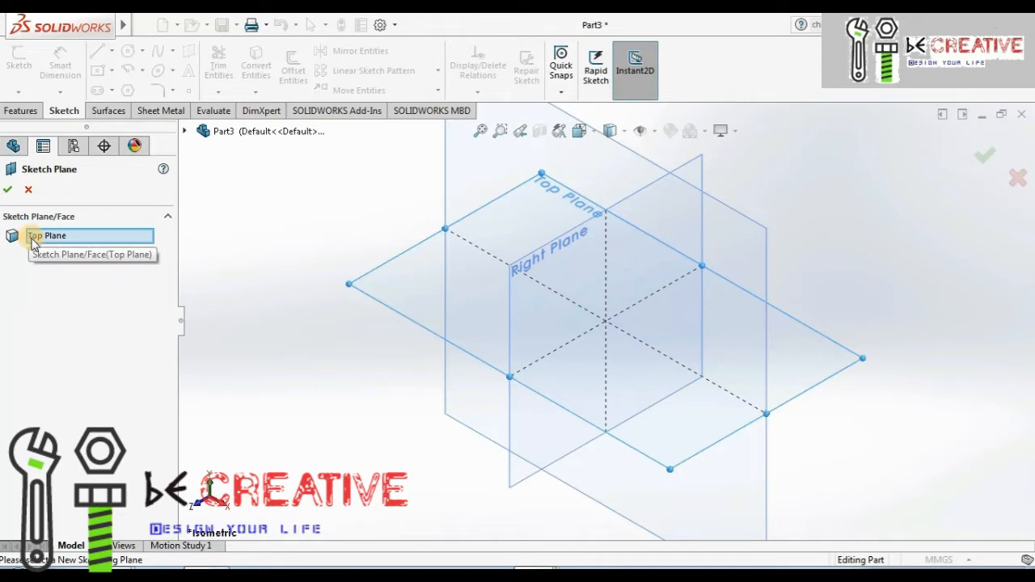
right_click(50, 242)
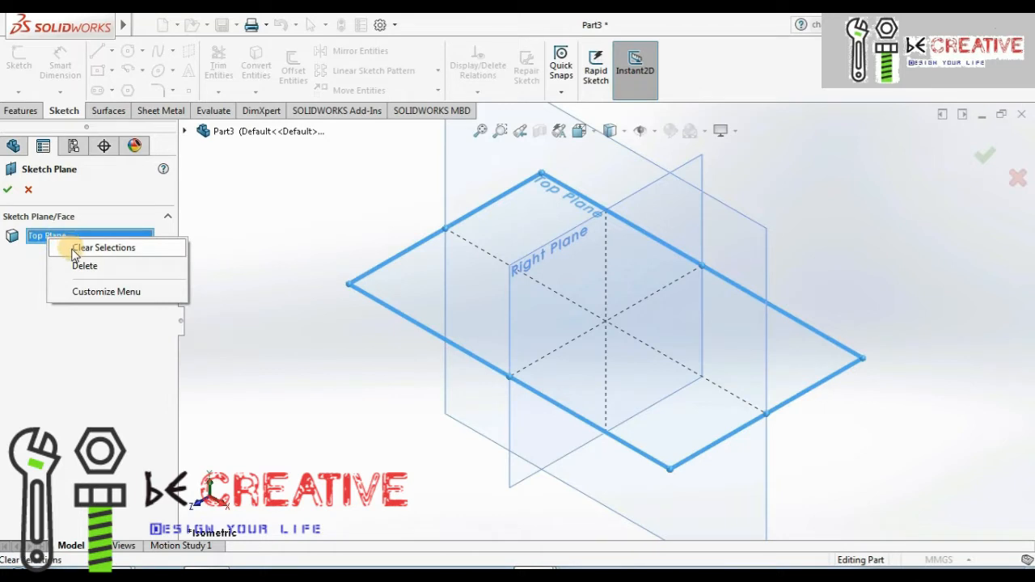
click(74, 251)
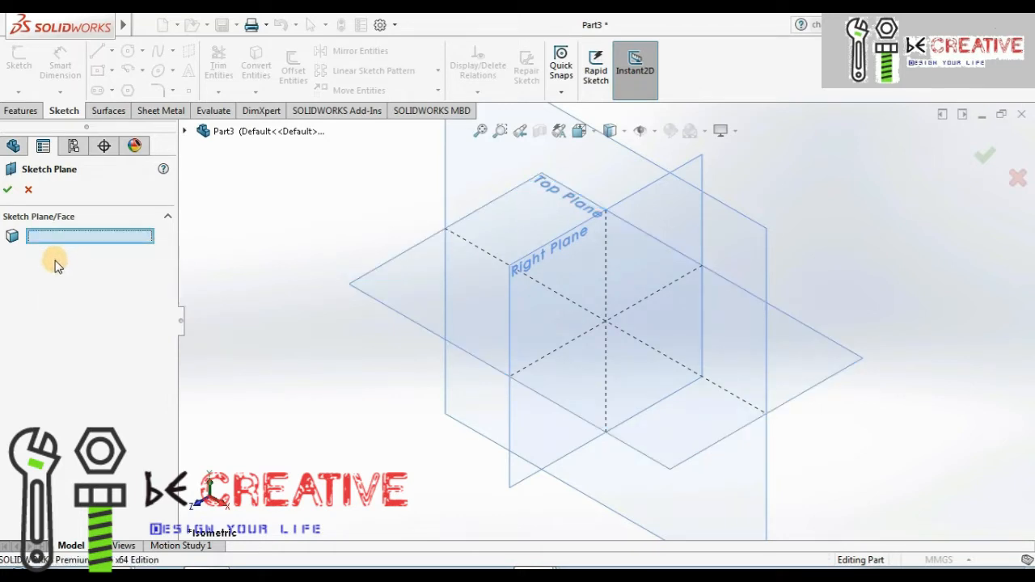
click(185, 132)
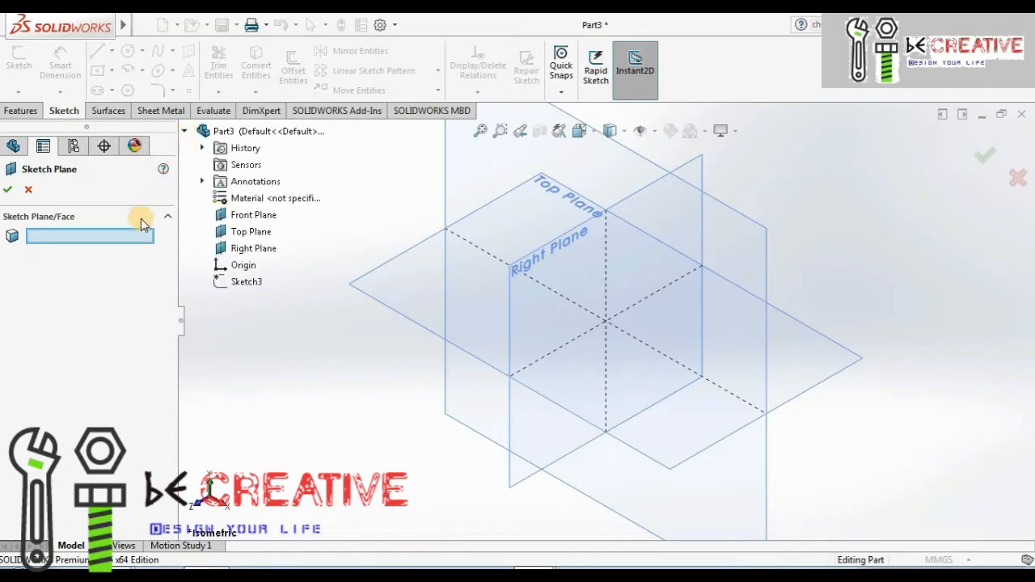
click(245, 216)
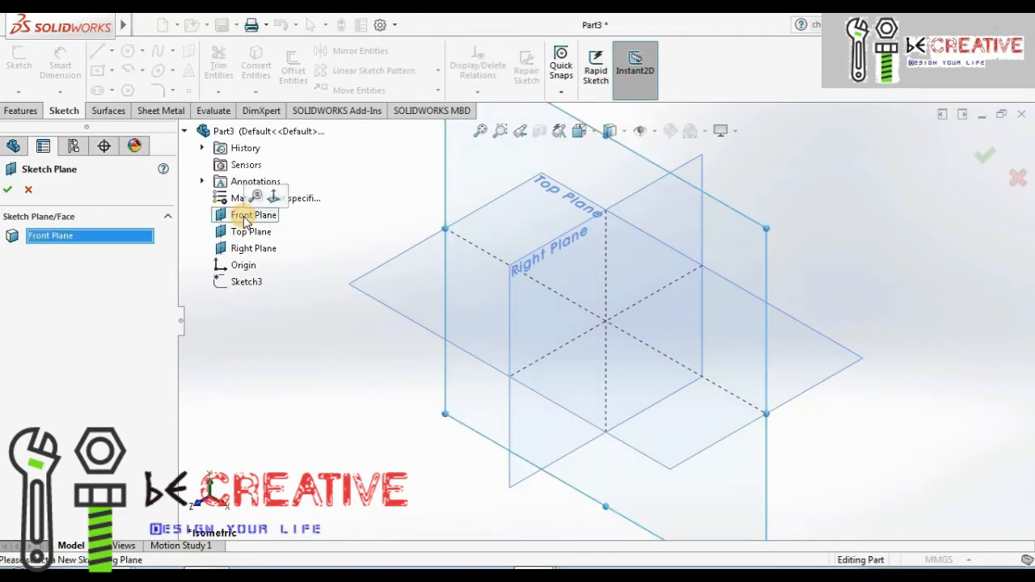
click(9, 192)
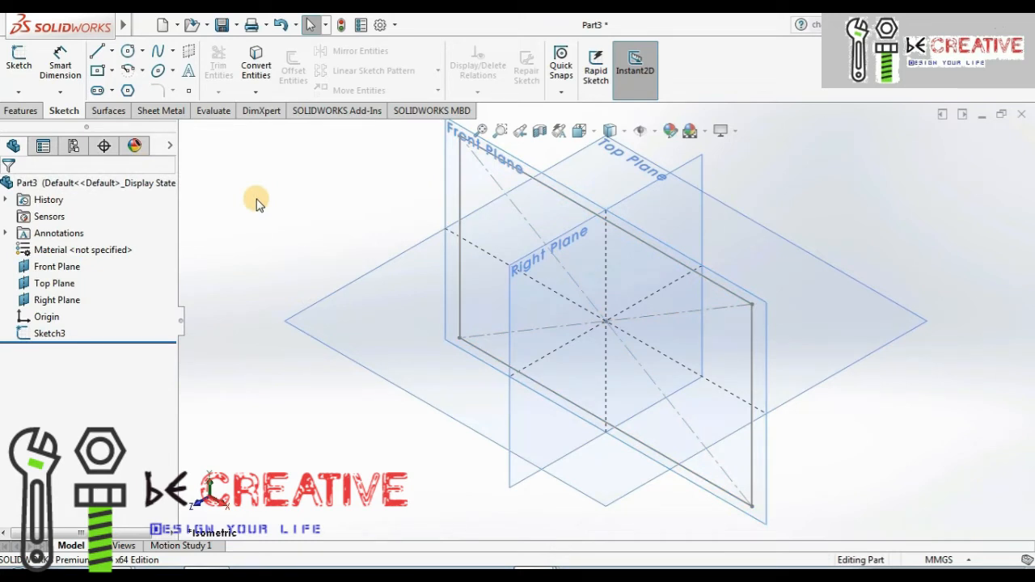
Reassign the same rectangle sketch to the Right Plane by replacing its selected sketch plane
right_click(53, 338)
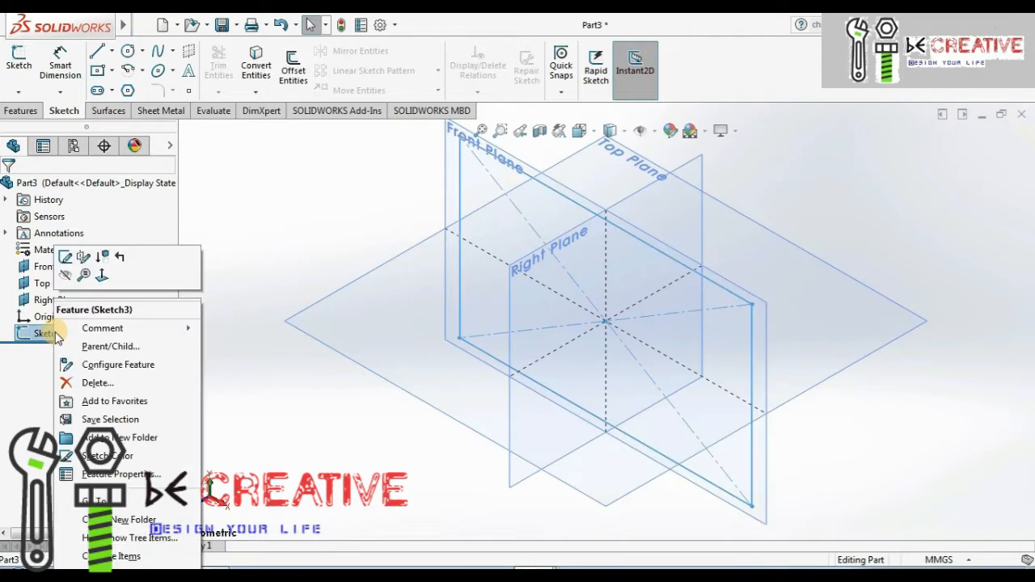
click(83, 258)
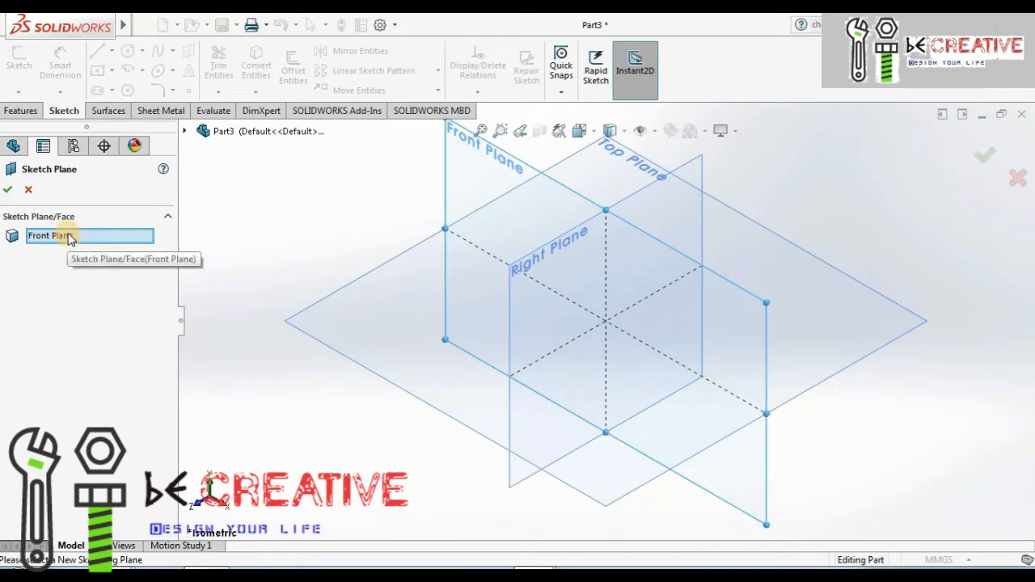
right_click(69, 238)
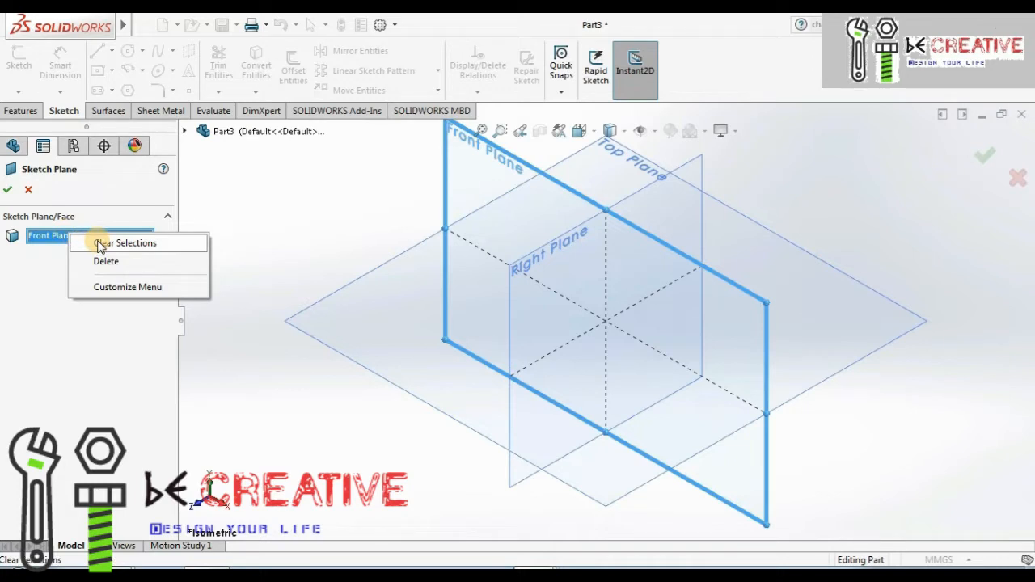
click(99, 245)
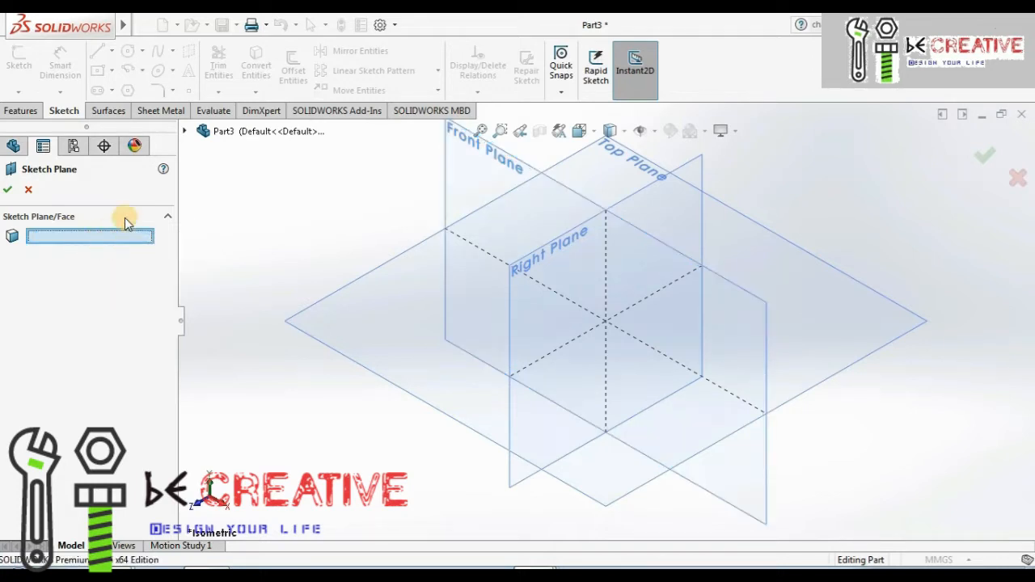
click(185, 132)
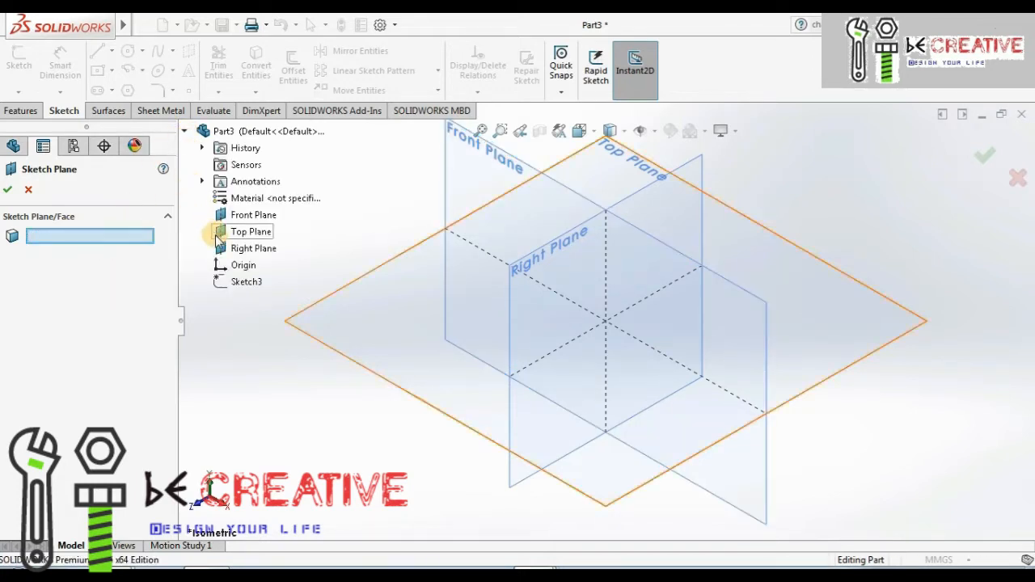
click(248, 251)
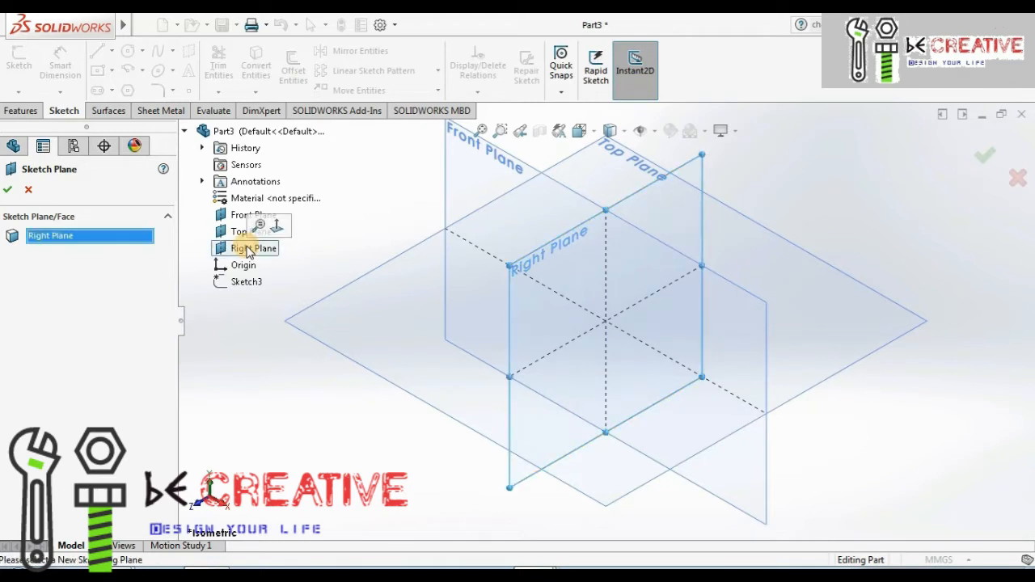
click(12, 194)
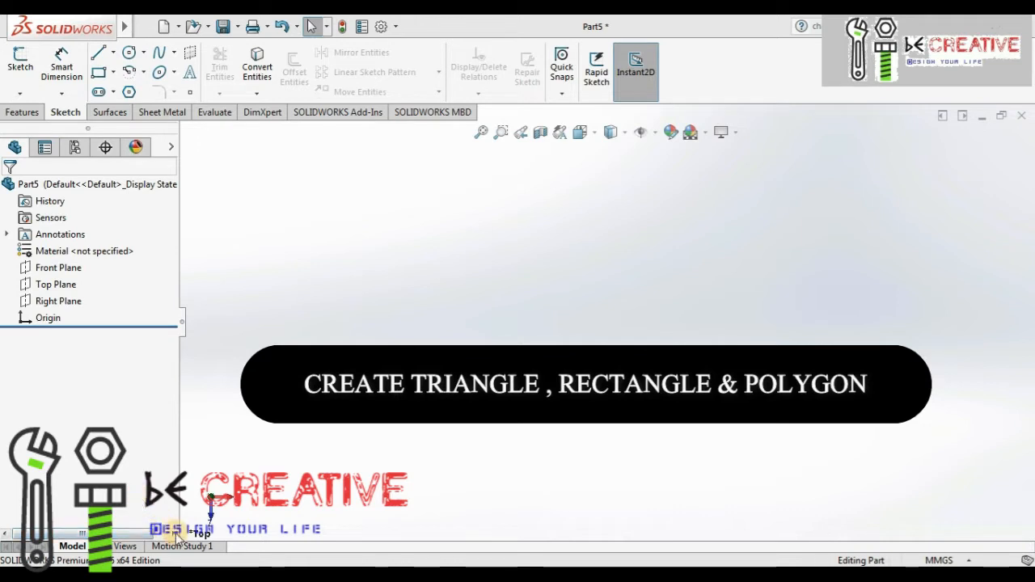
Start a sketch on the Top Plane and draw a closed triangle with a horizontal base starting at the origin and its apex above
right_click(56, 286)
click(65, 265)
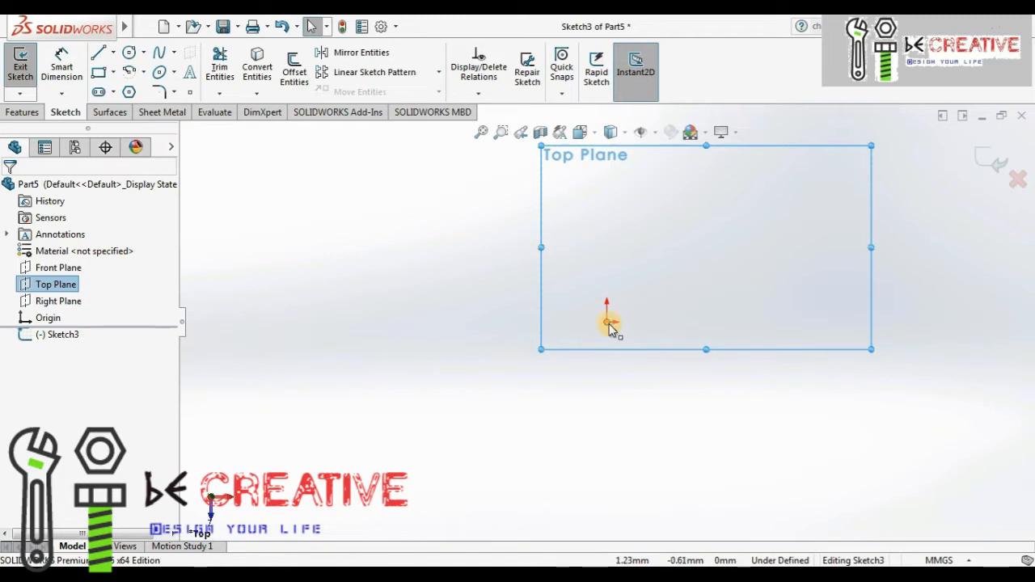
click(97, 54)
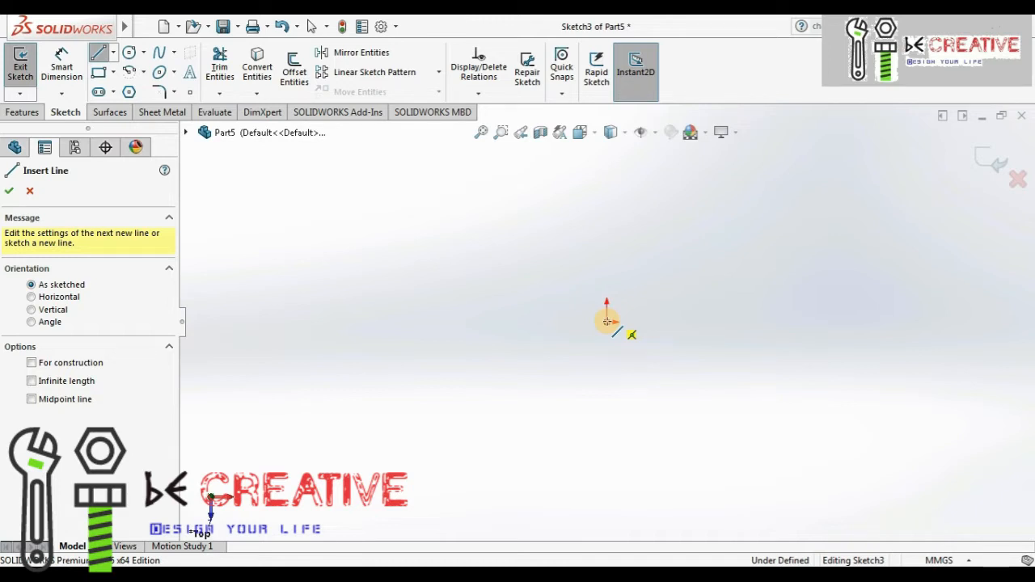
click(607, 321)
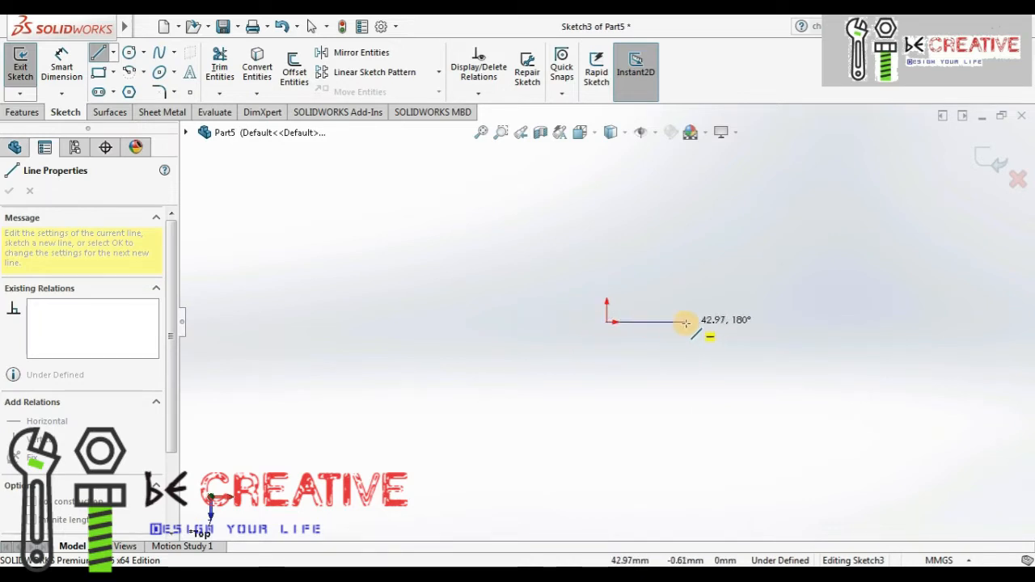
click(812, 322)
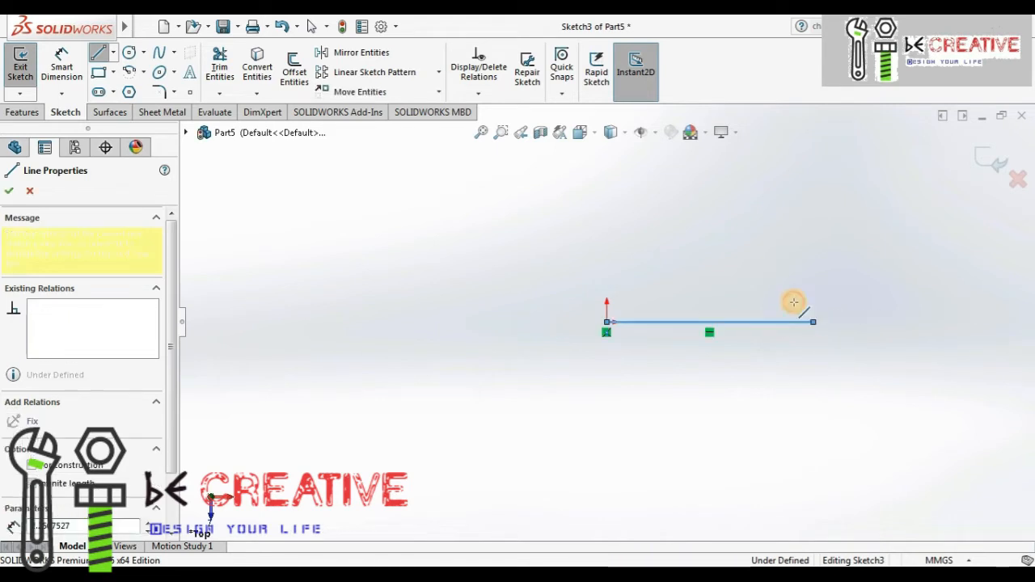
click(710, 206)
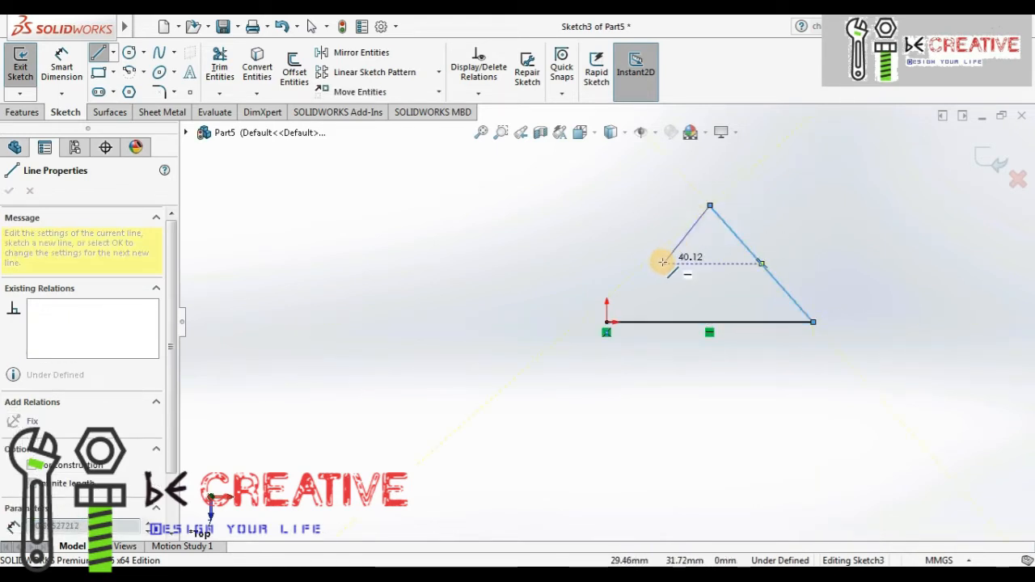
click(606, 322)
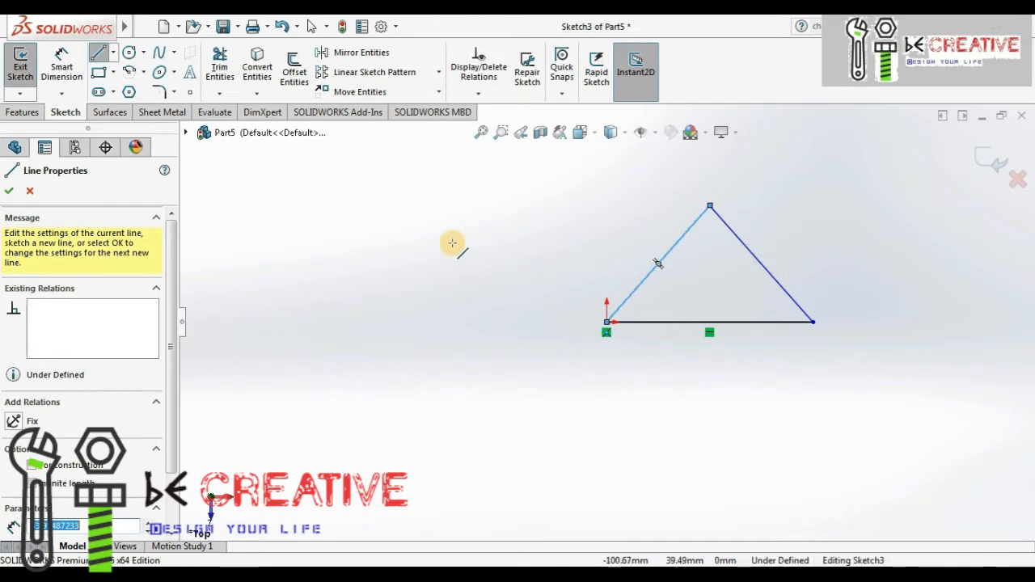
click(9, 191)
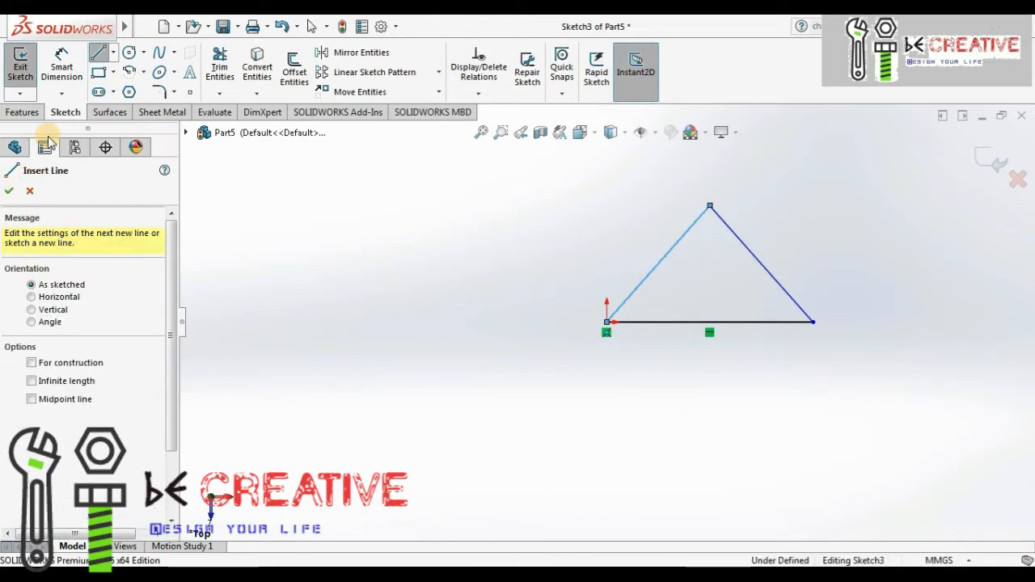
Draw a vertical centerline through the triangle's apex and base midpoint, and a horizontal midpoint line to the left of the triangle
click(115, 53)
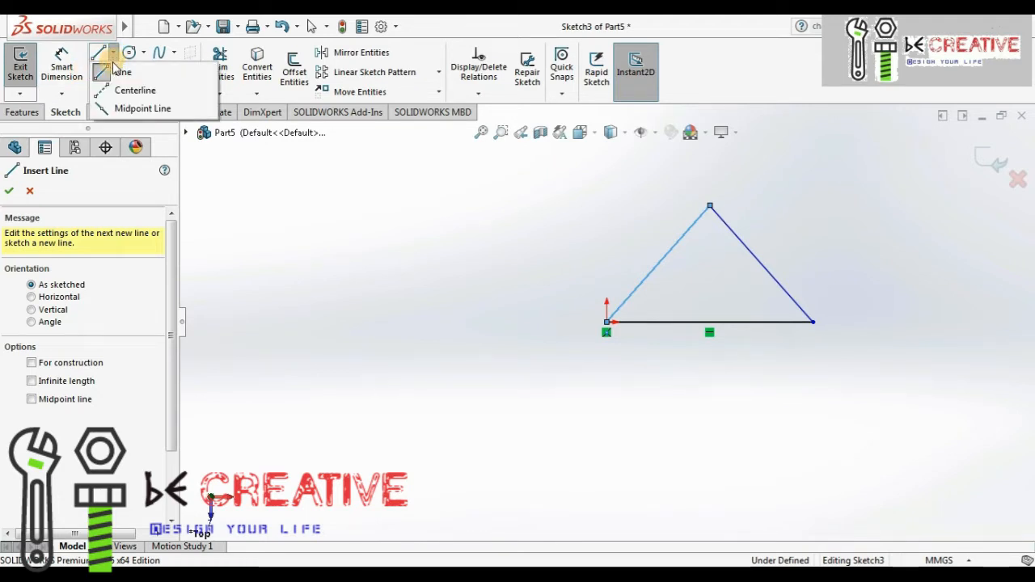
click(119, 71)
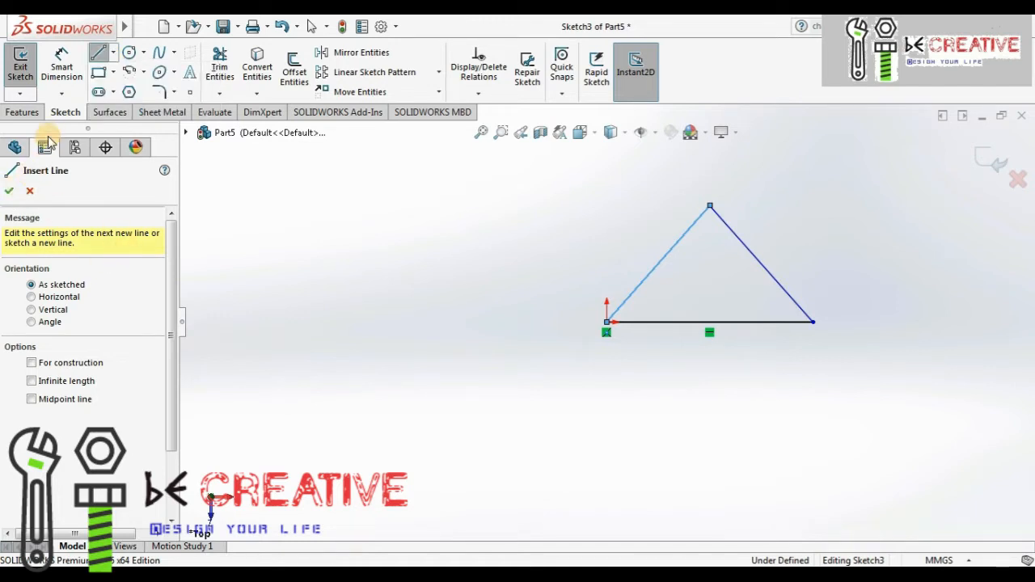
click(114, 53)
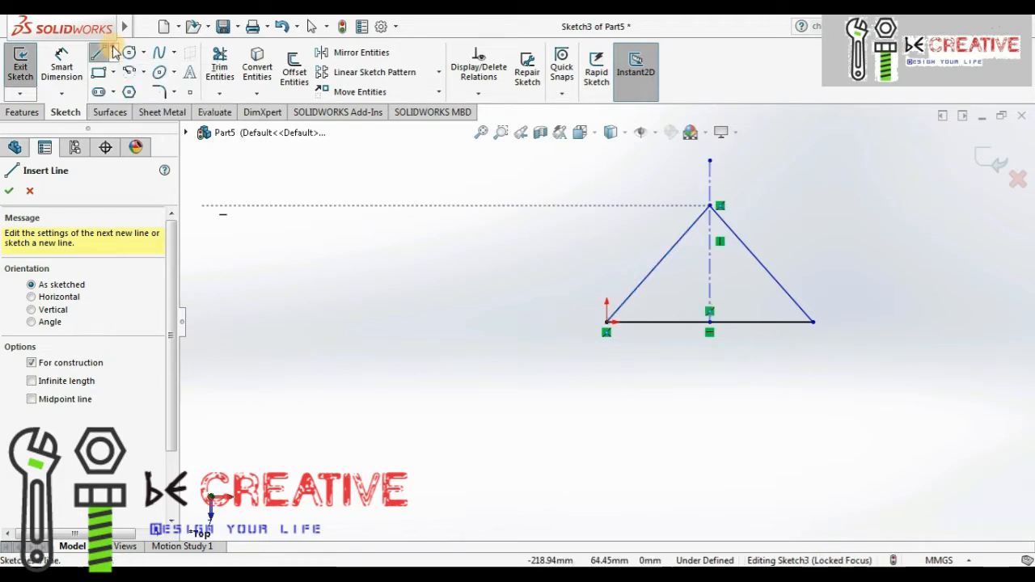
click(114, 52)
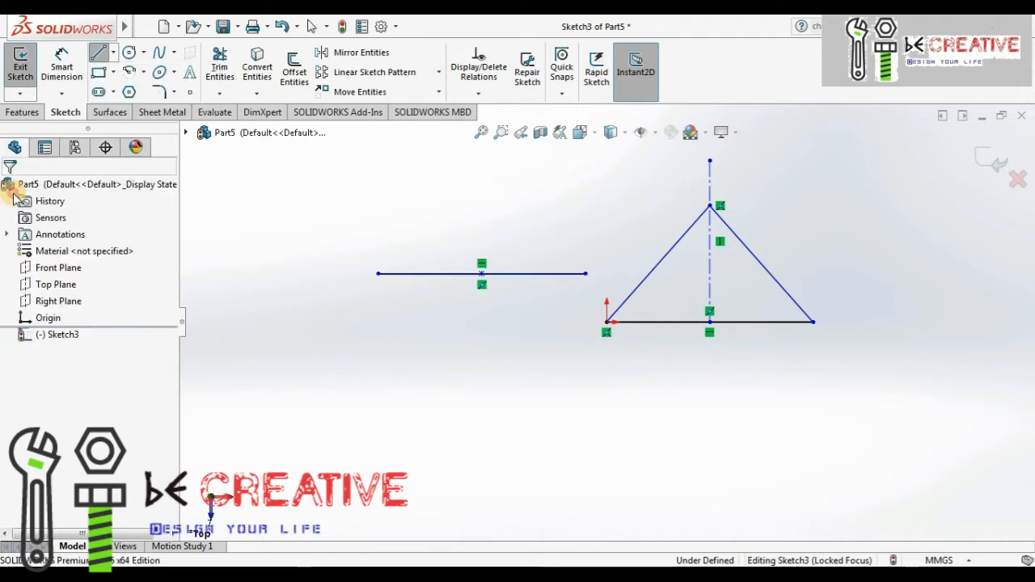
key(Escape)
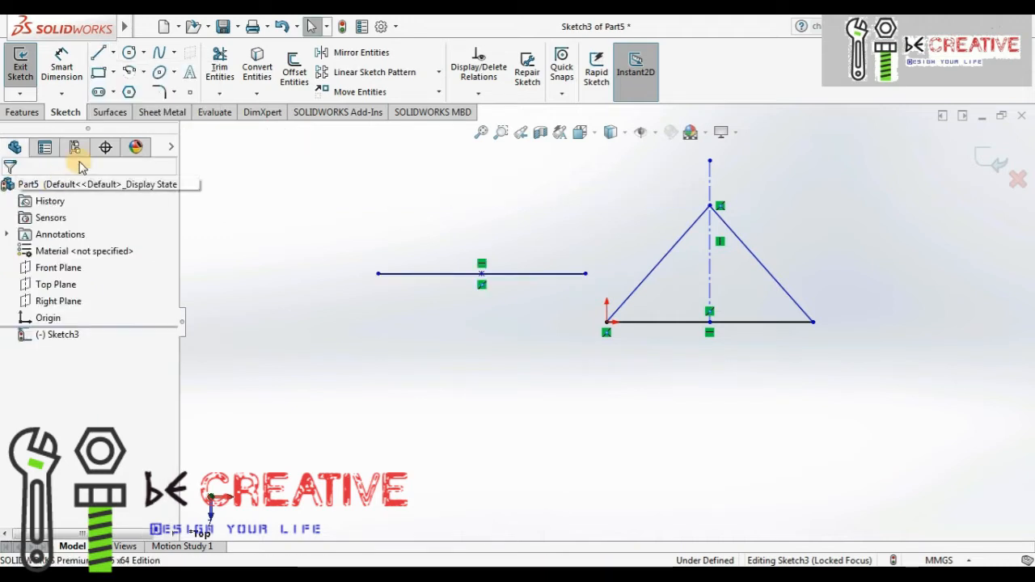
Draw a corner rectangle about 61 by 45 mm left of the midpoint line and a center rectangle about 88 by 51 mm below it
click(98, 81)
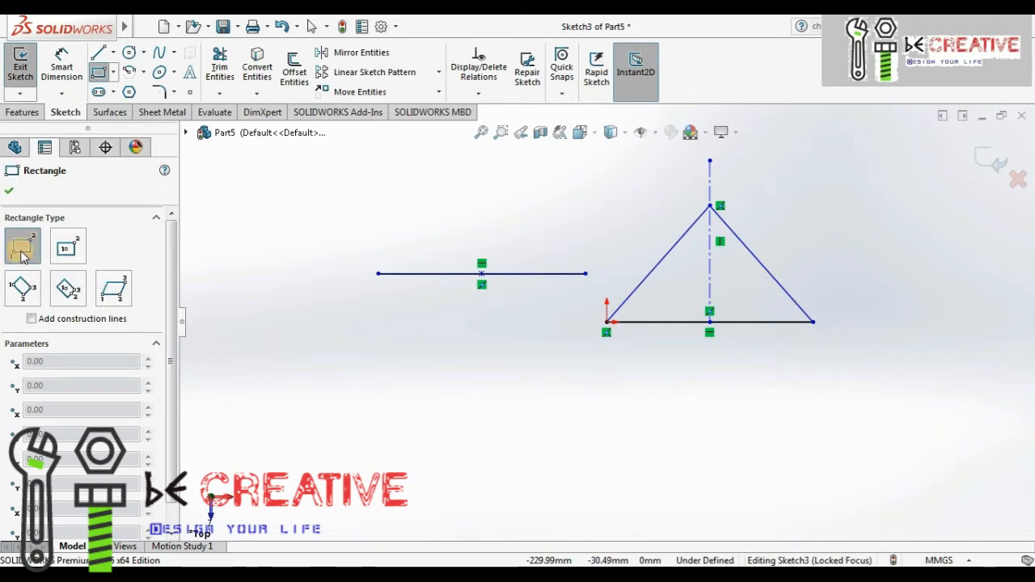
click(231, 304)
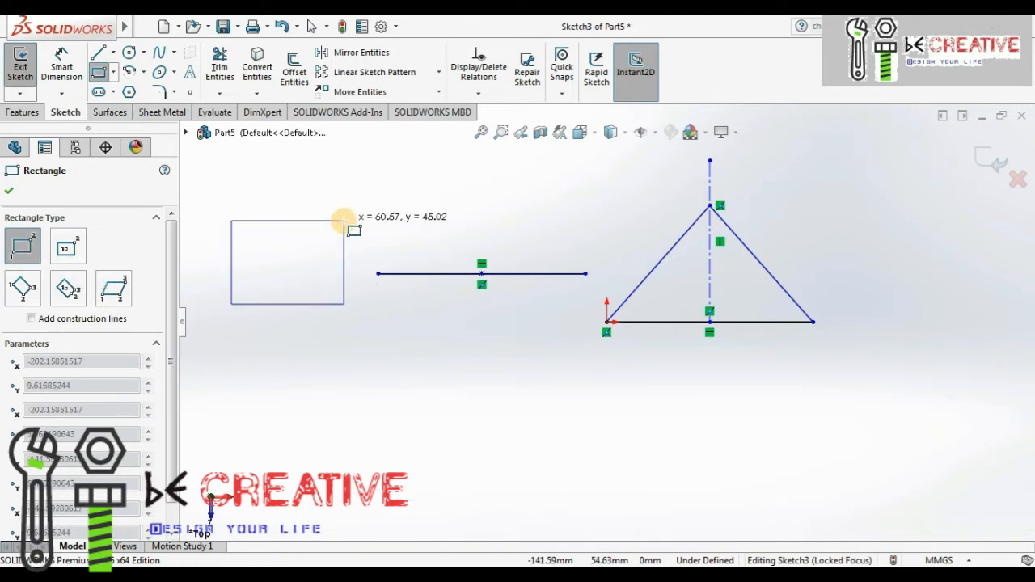
click(344, 220)
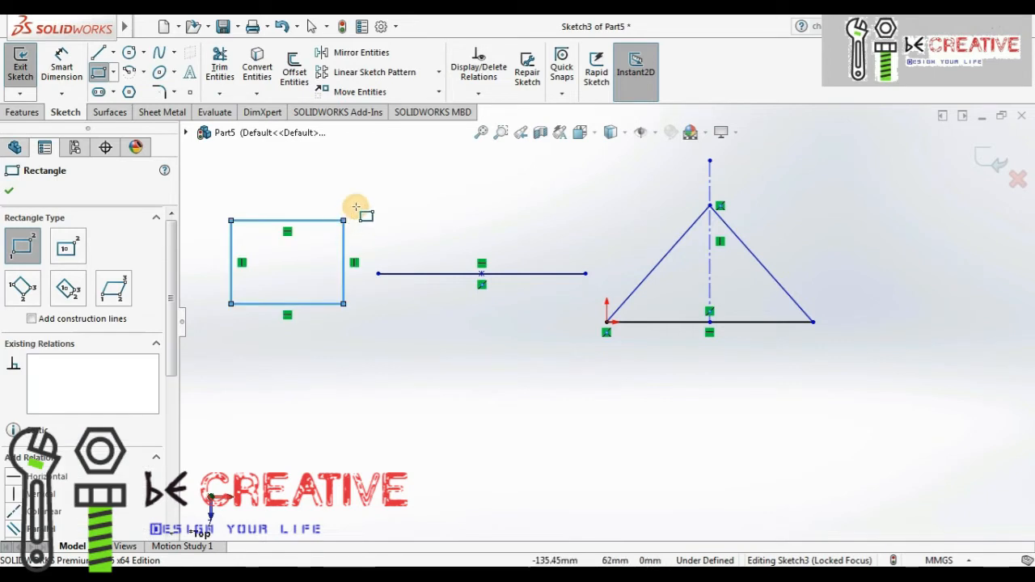
click(72, 251)
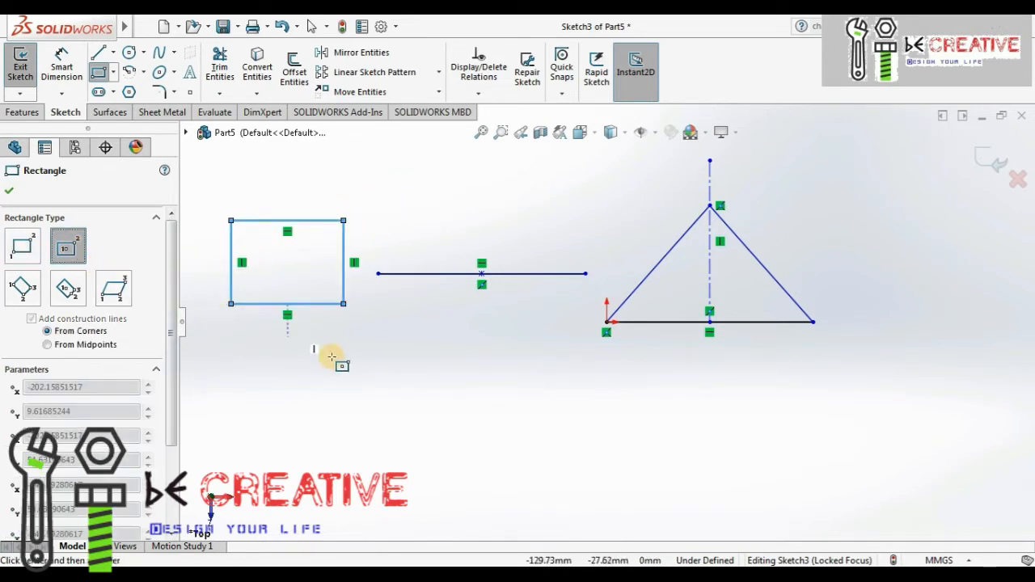
click(420, 422)
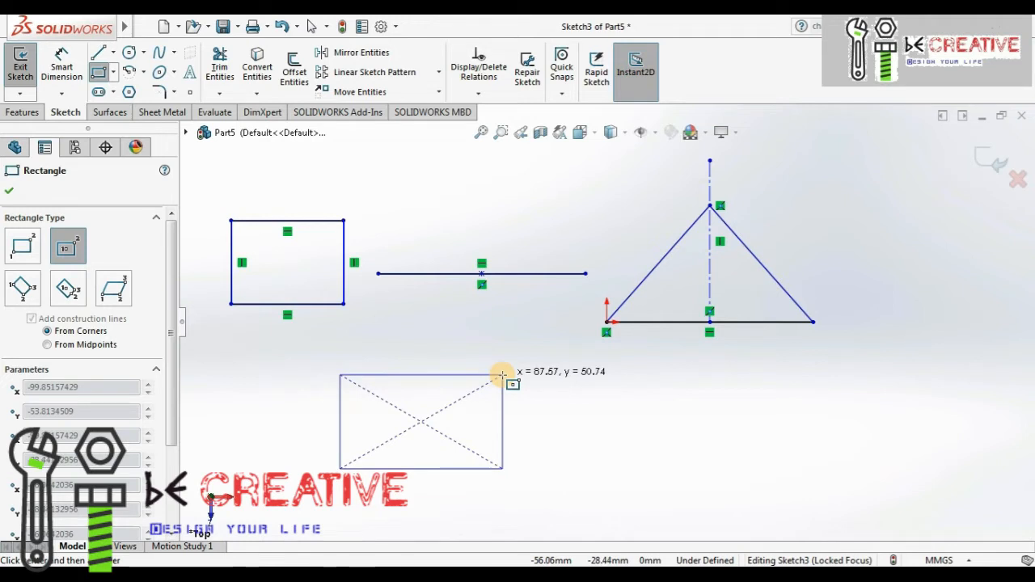
click(501, 374)
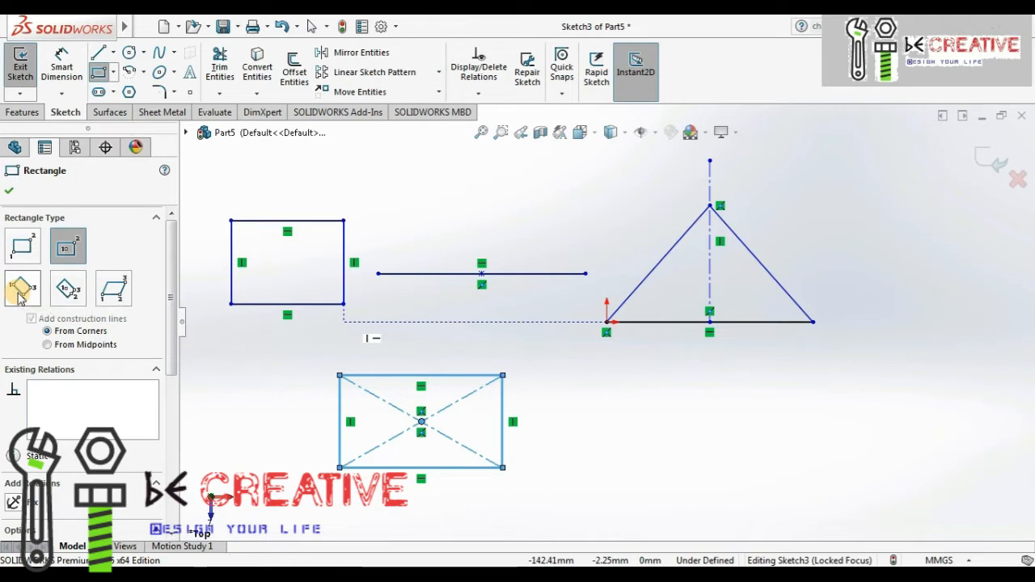
Draw a three-point corner rectangle about 79 mm wide with a horizontal base, below and to the right of the triangle
click(21, 291)
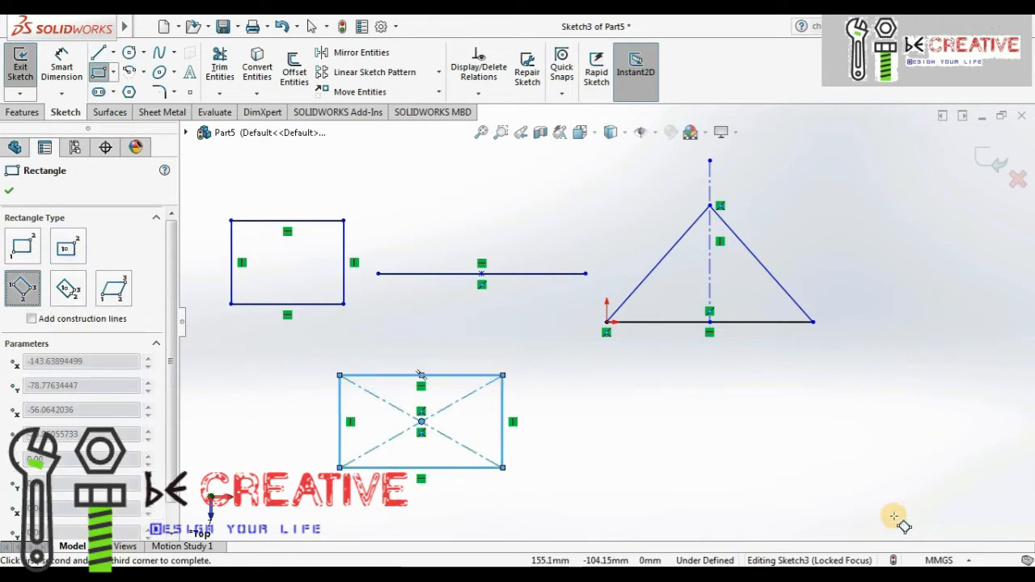
click(797, 439)
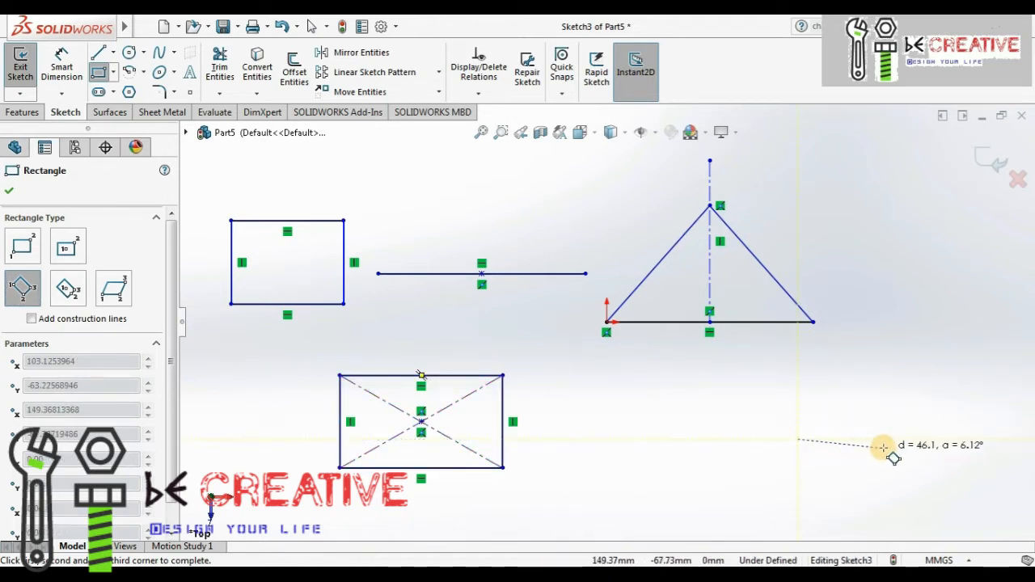
click(940, 439)
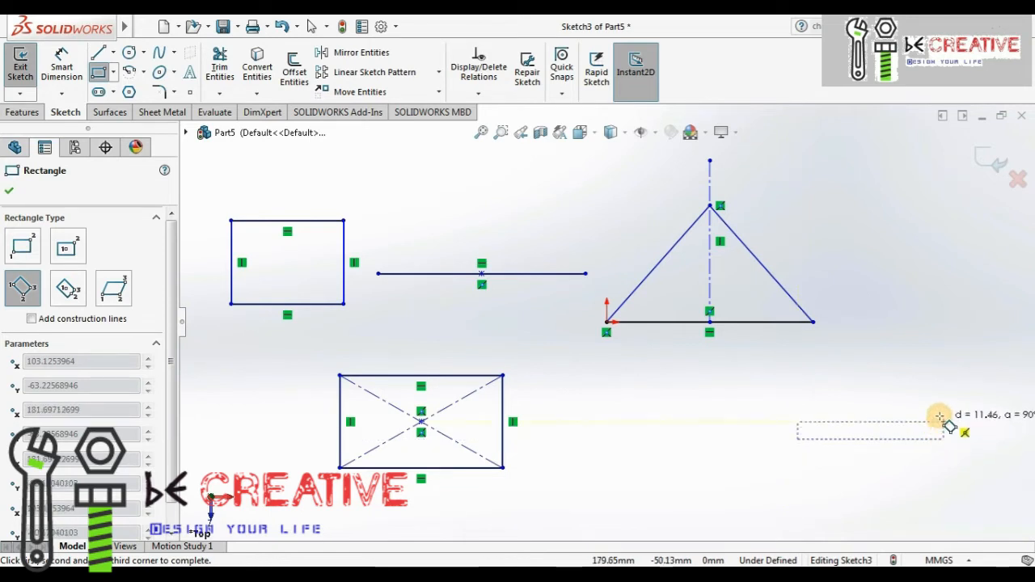
click(946, 347)
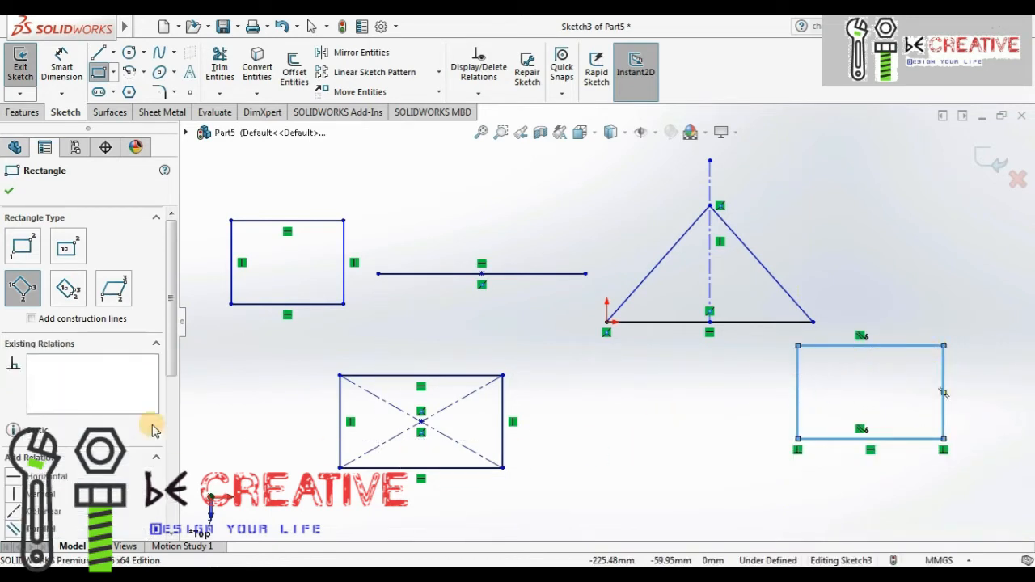
Draw a tilted three-point center rectangle to the right of the triangle, with diagonal construction lines from its corners
click(73, 293)
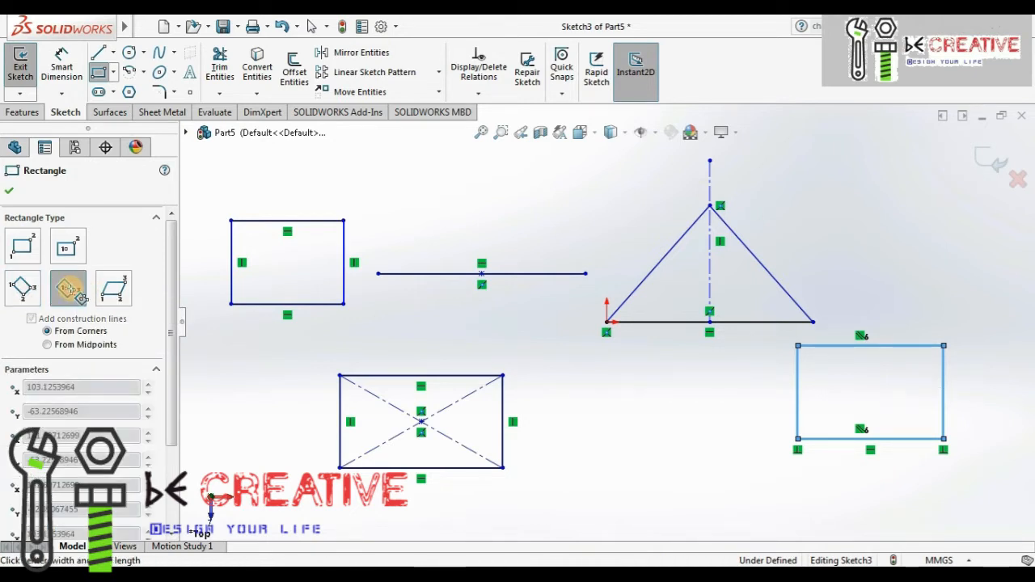
click(869, 240)
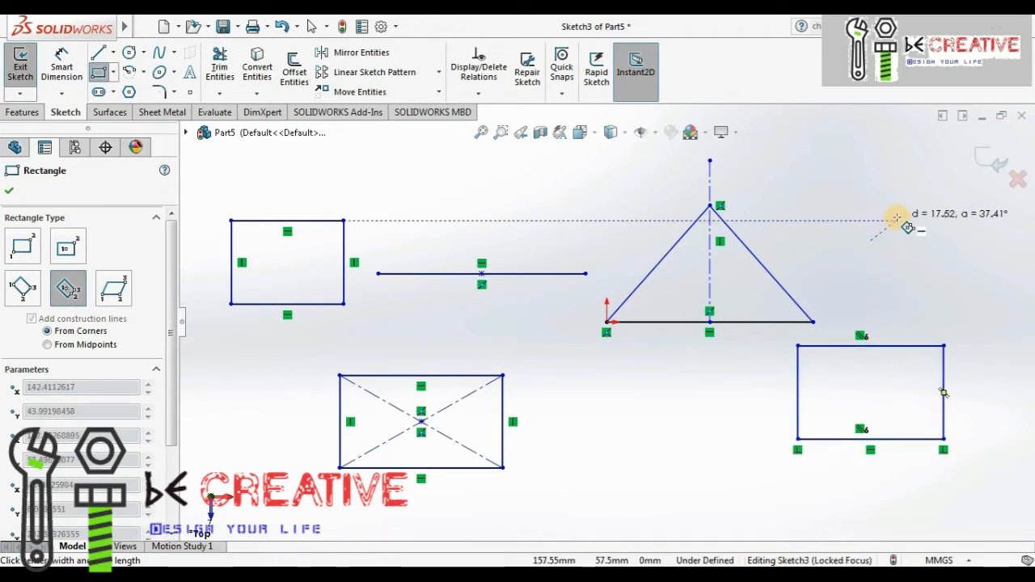
click(954, 185)
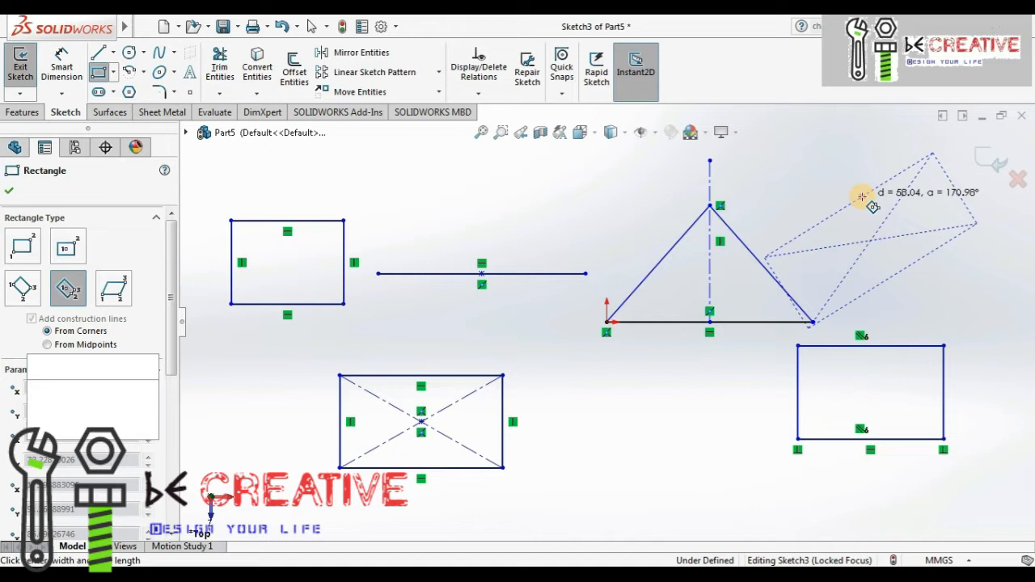
click(862, 197)
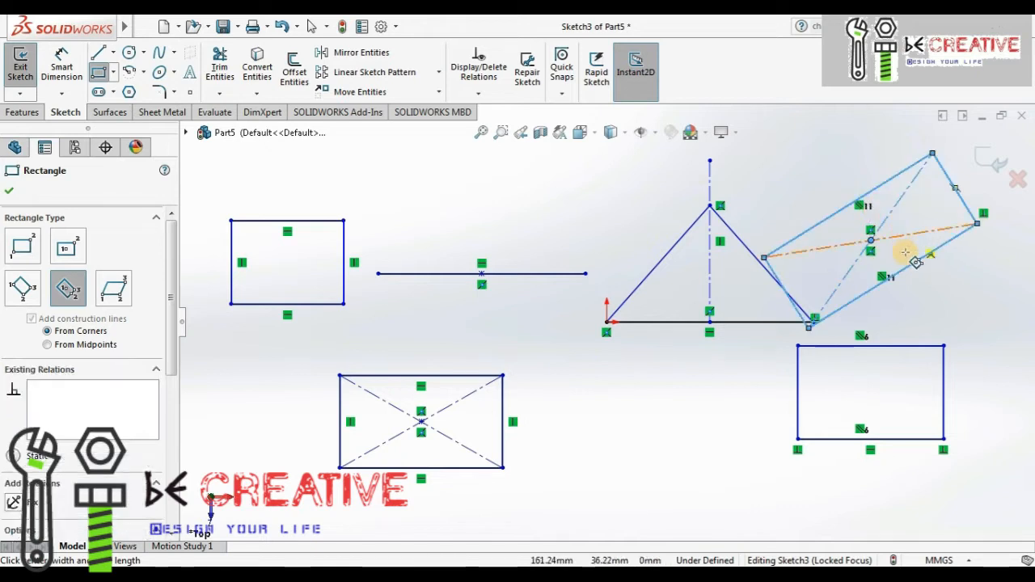
Draw a parallelogram with a horizontal base and right-leaning sides below the triangle, and finish the rectangle command
click(111, 291)
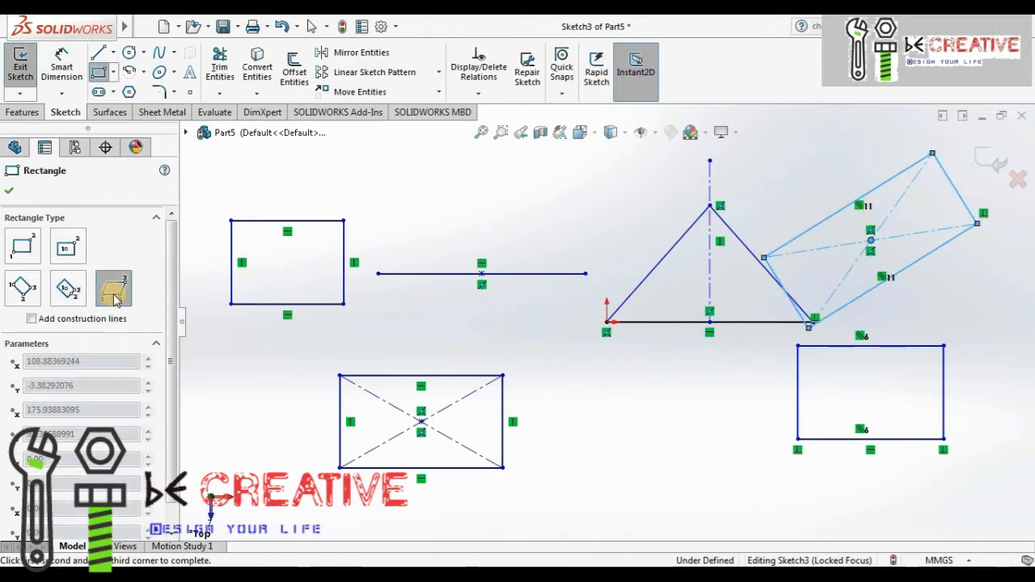
click(584, 485)
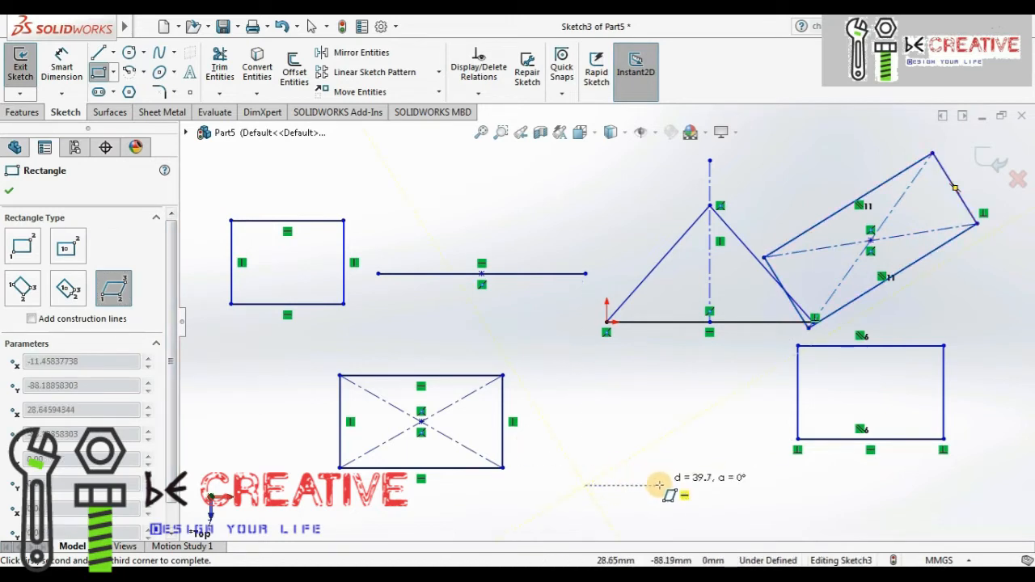
click(743, 486)
click(772, 404)
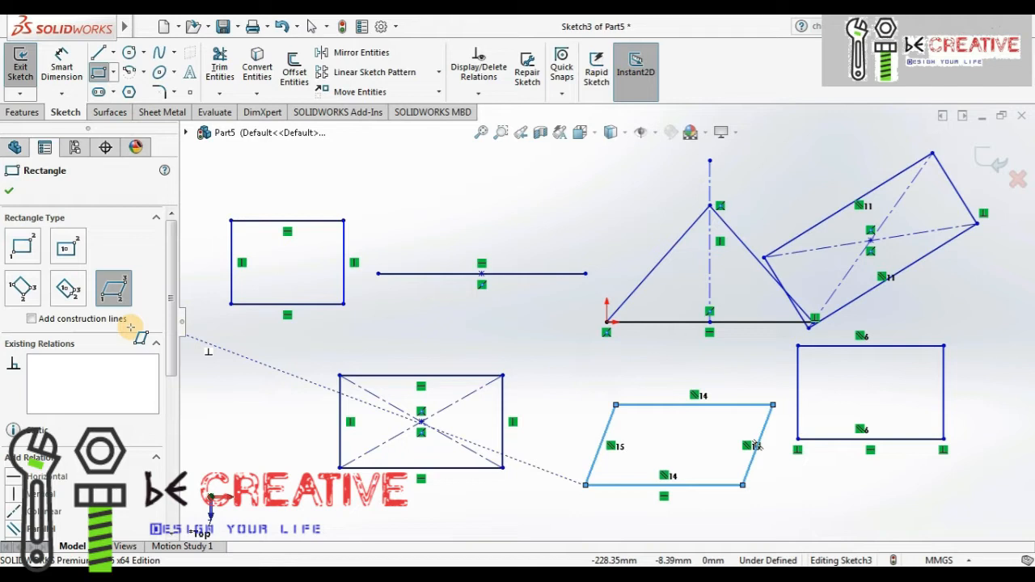
click(13, 191)
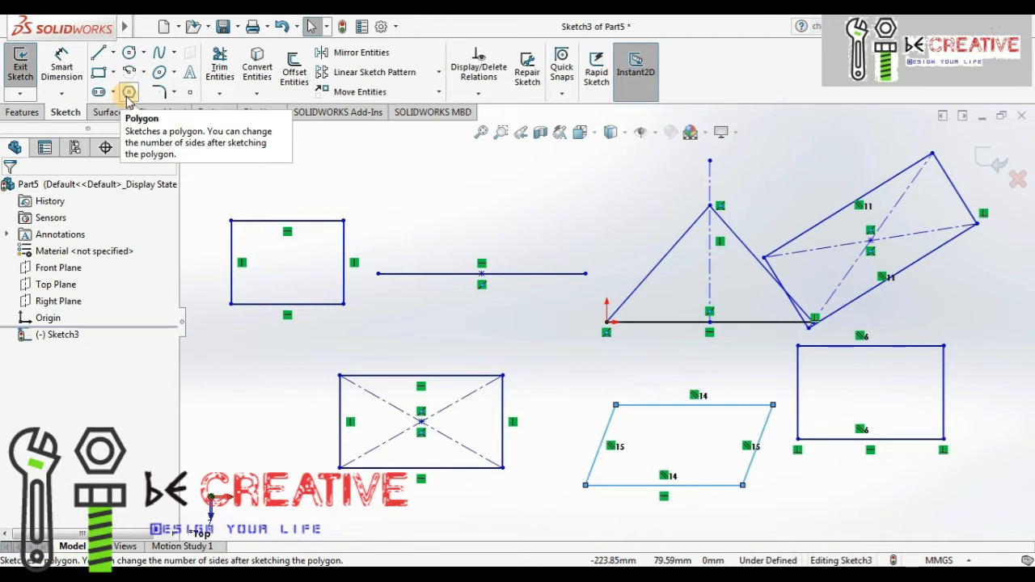
Draw a six-sided inscribed-circle polygon above the midpoint line, with a horizontal center-to-vertex distance of about 31.5 mm
click(130, 93)
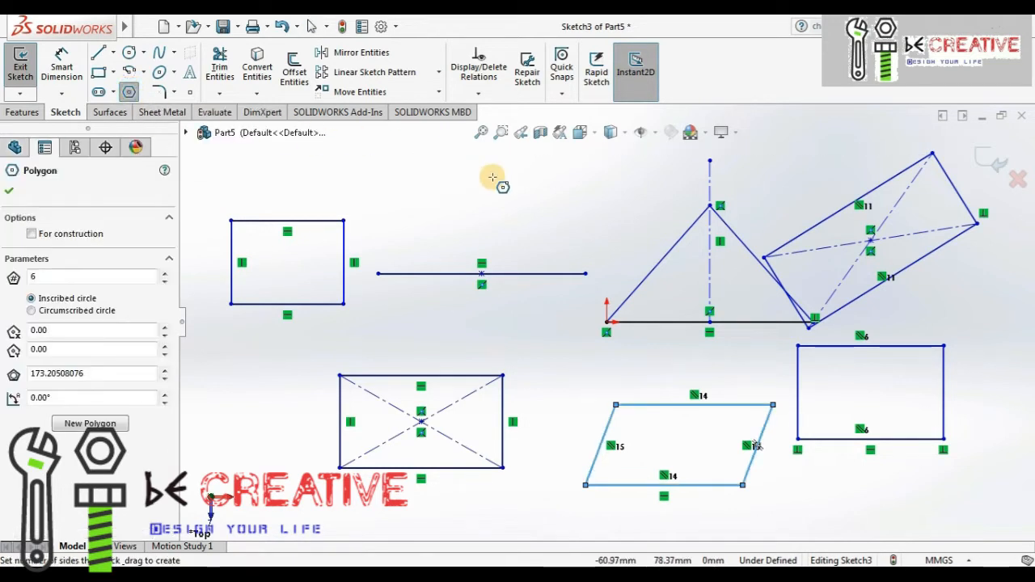
click(398, 187)
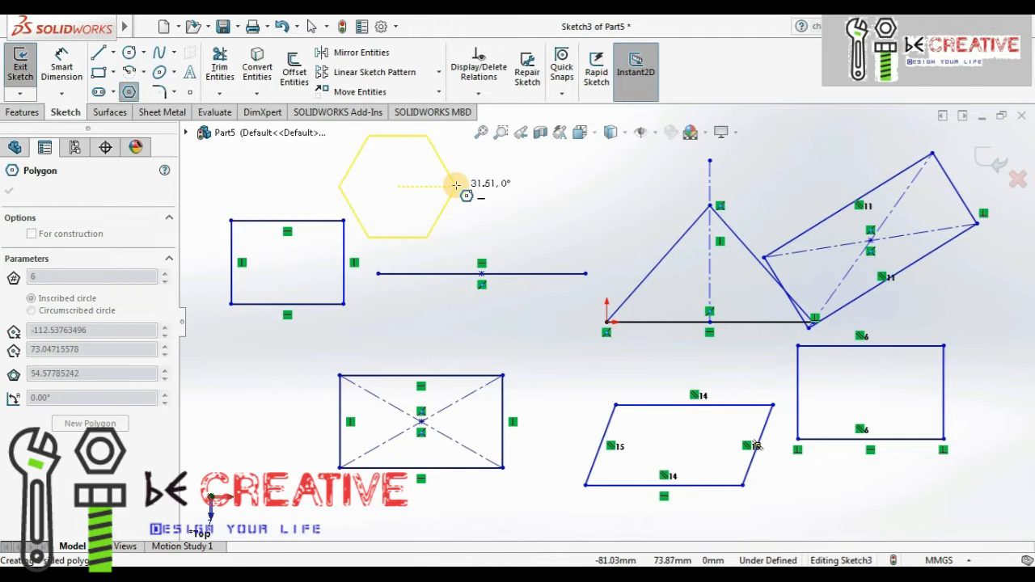
click(456, 185)
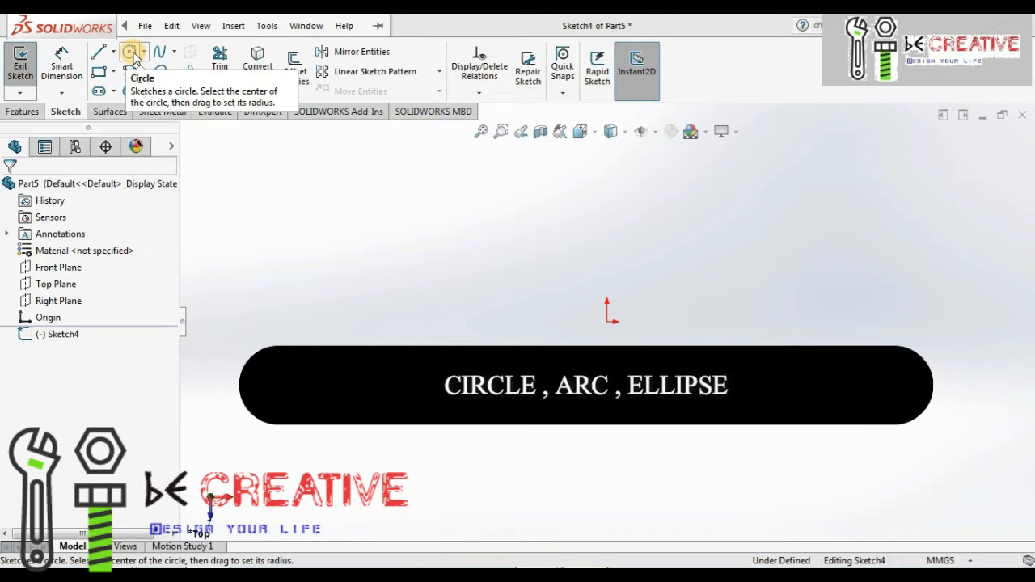
Draw a large center-defined circle centered on the origin
click(131, 53)
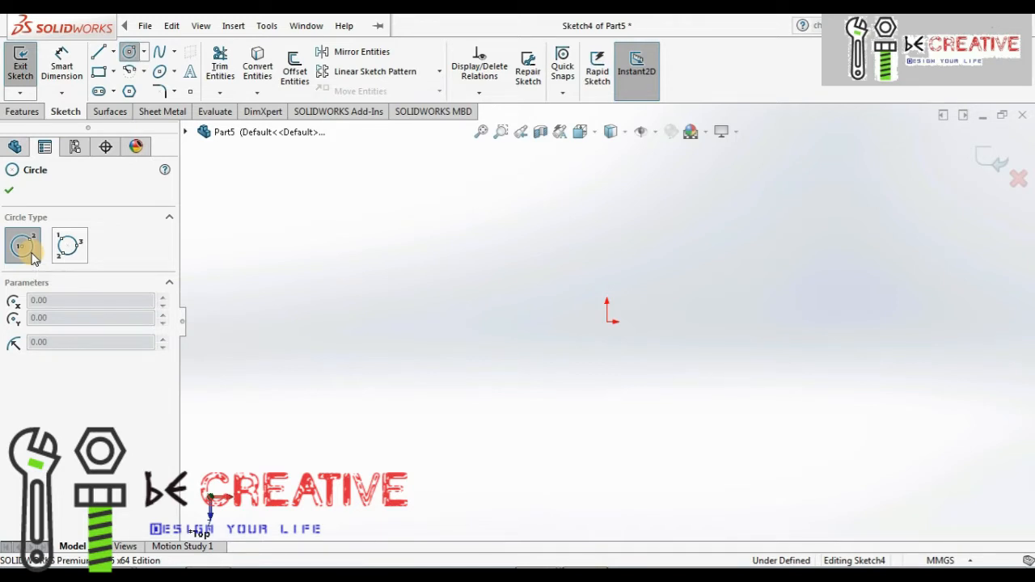
click(608, 322)
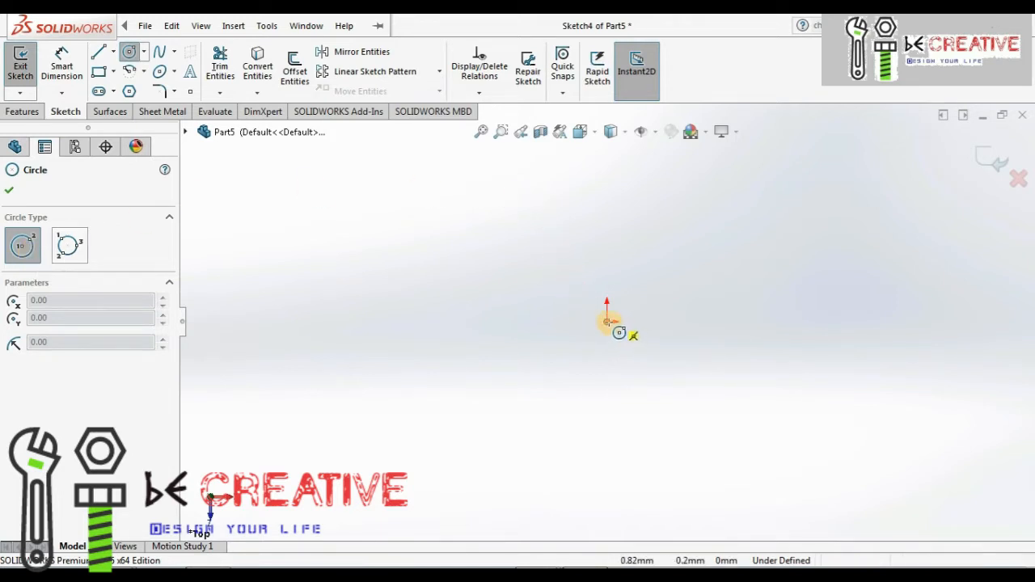
drag(607, 322, 741, 321)
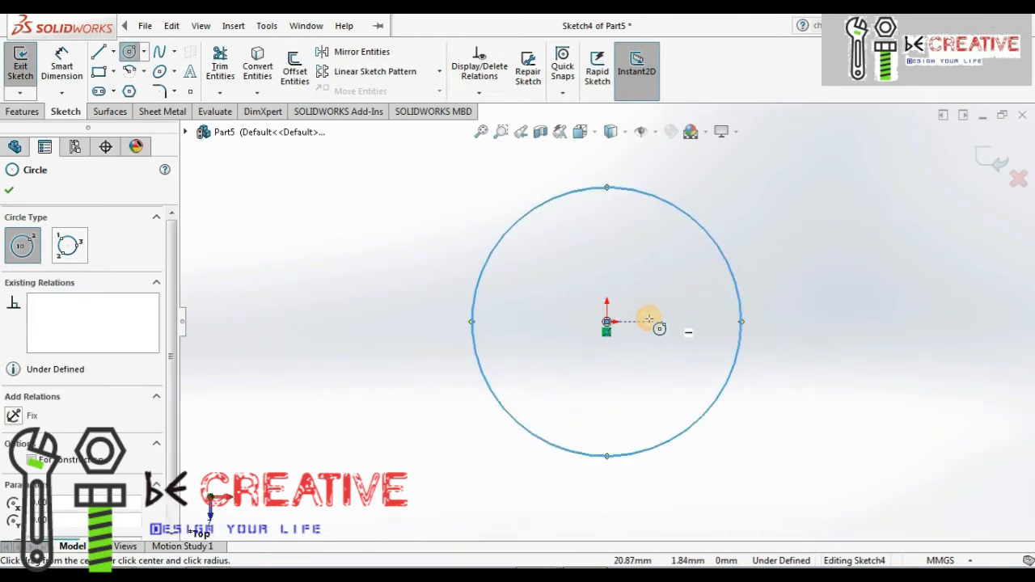
Draw a smaller perimeter circle through three points to the left of the origin circle and finish the circle command
click(70, 250)
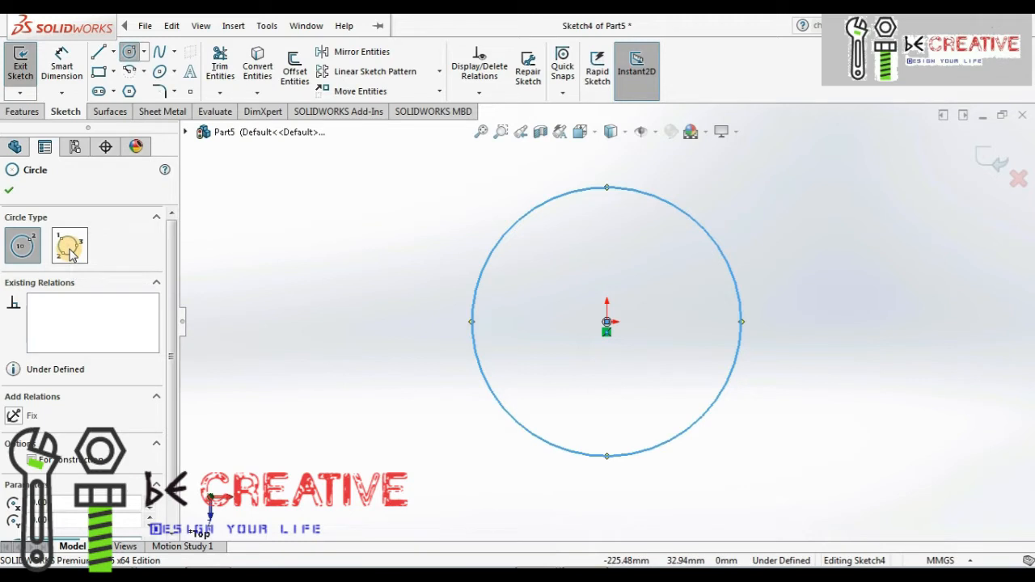
click(70, 251)
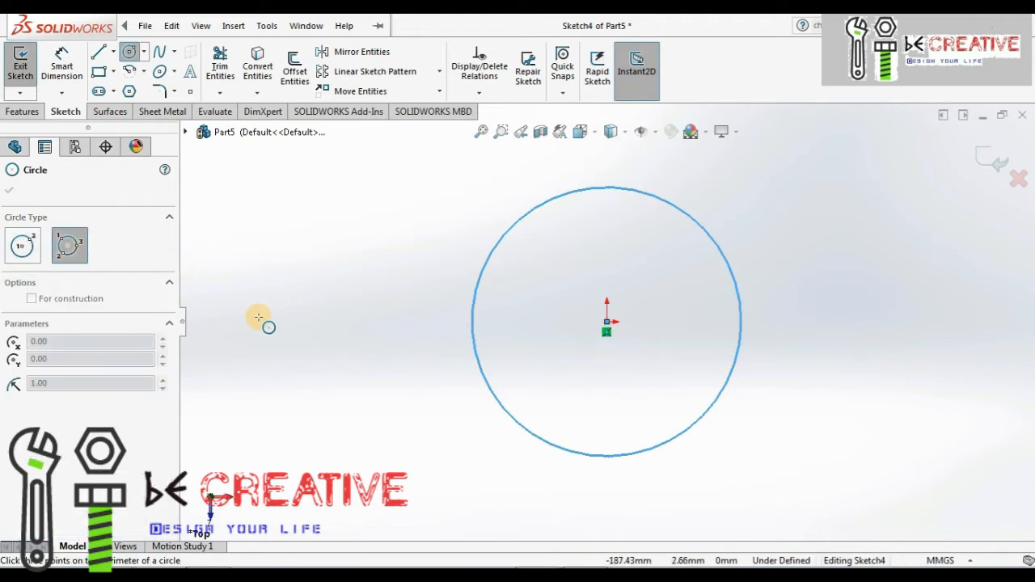
click(239, 295)
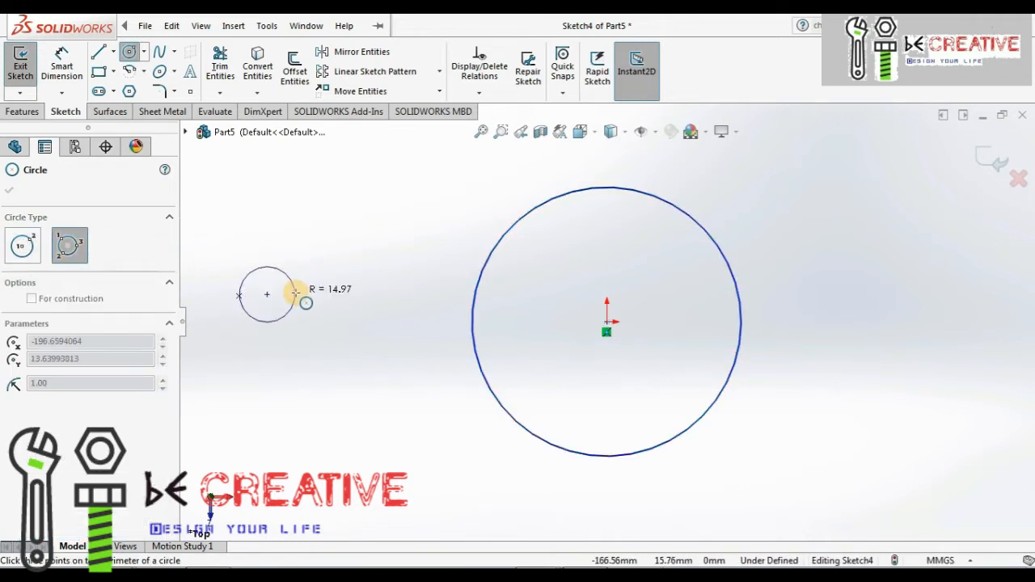
click(347, 243)
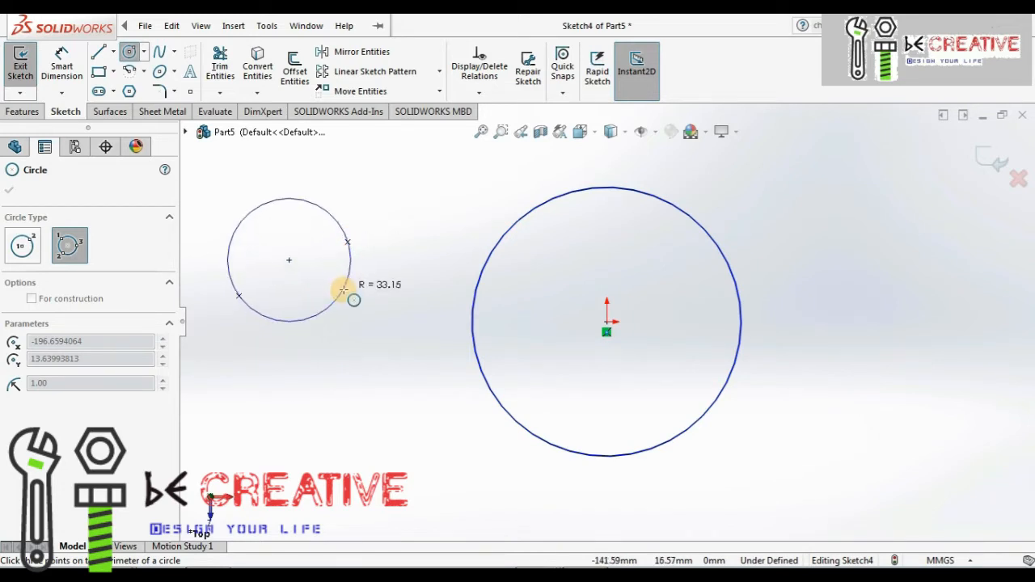
click(328, 347)
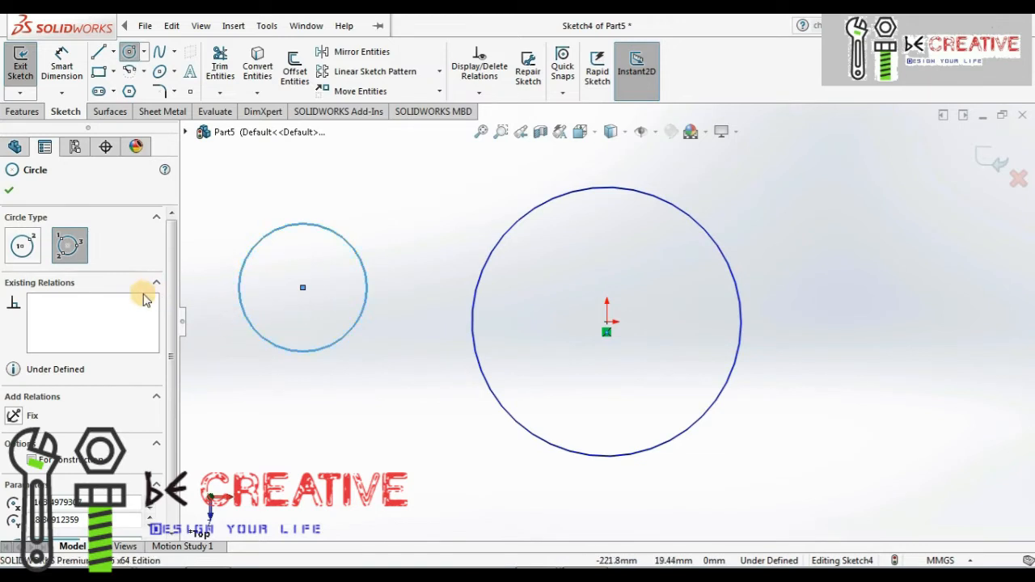
click(9, 193)
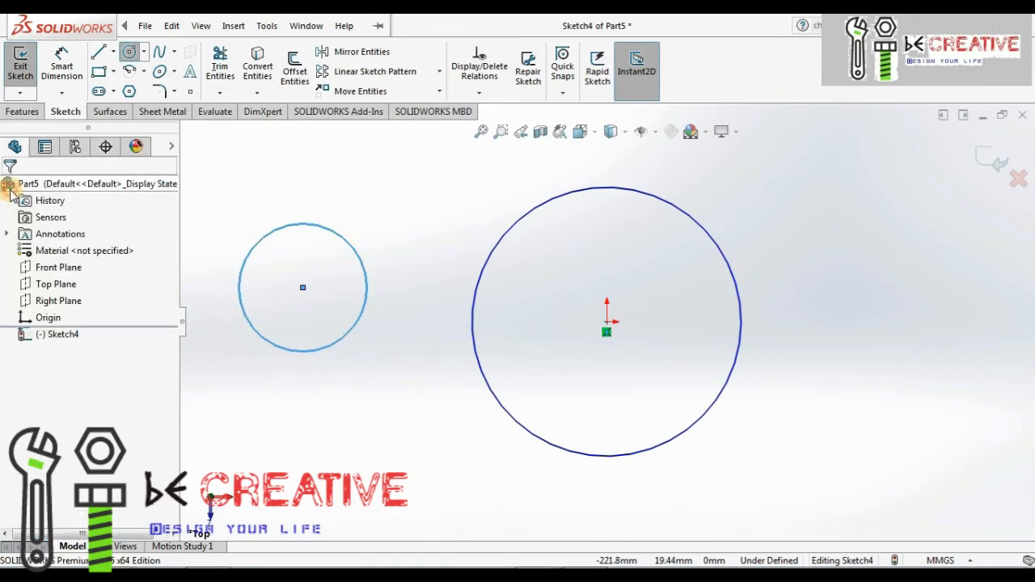
Dismiss the unsaved-document notification and draw a centerpoint arc to the upper right of the large circle
click(143, 75)
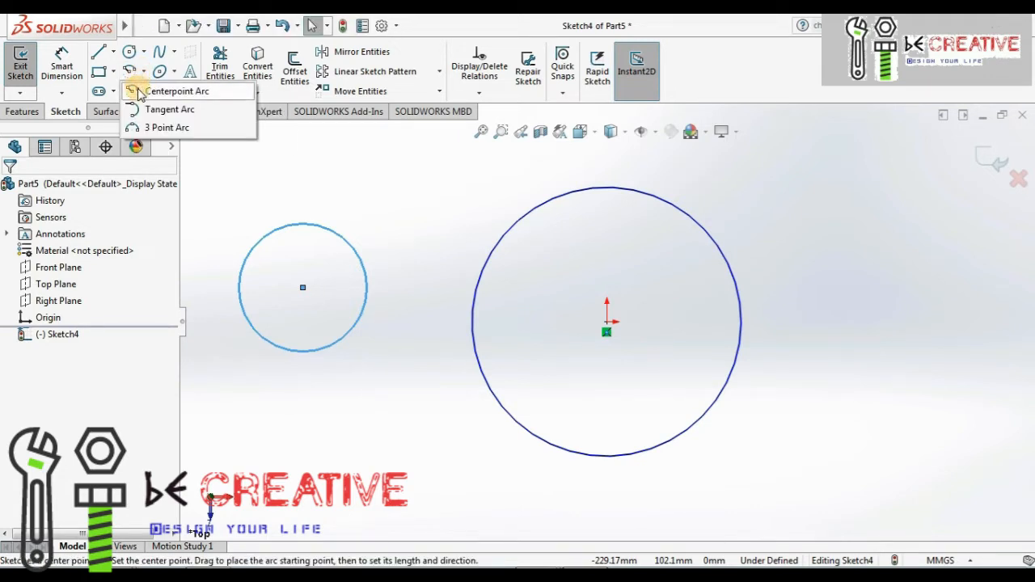
click(161, 92)
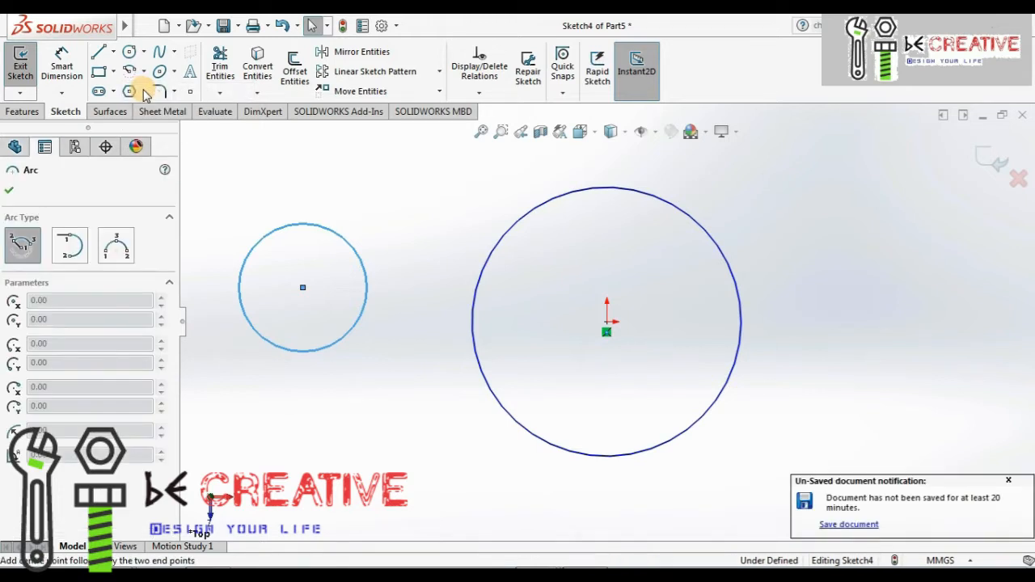
click(1009, 482)
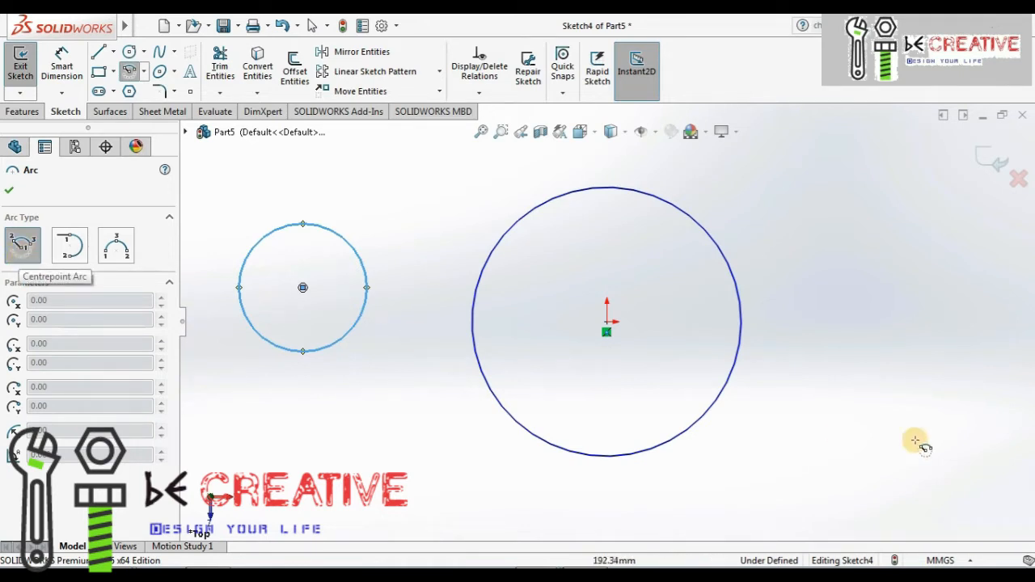
click(928, 335)
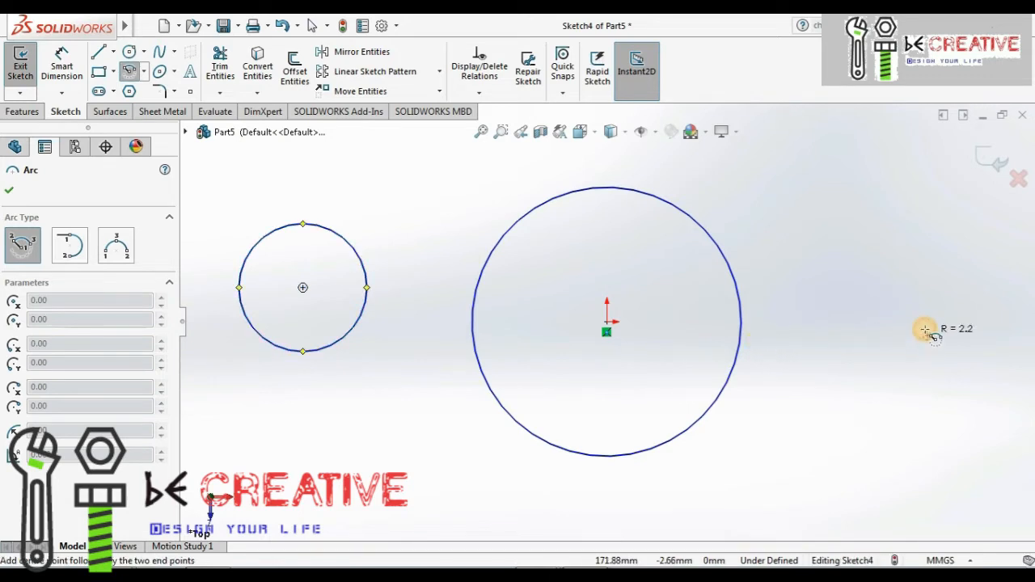
click(835, 259)
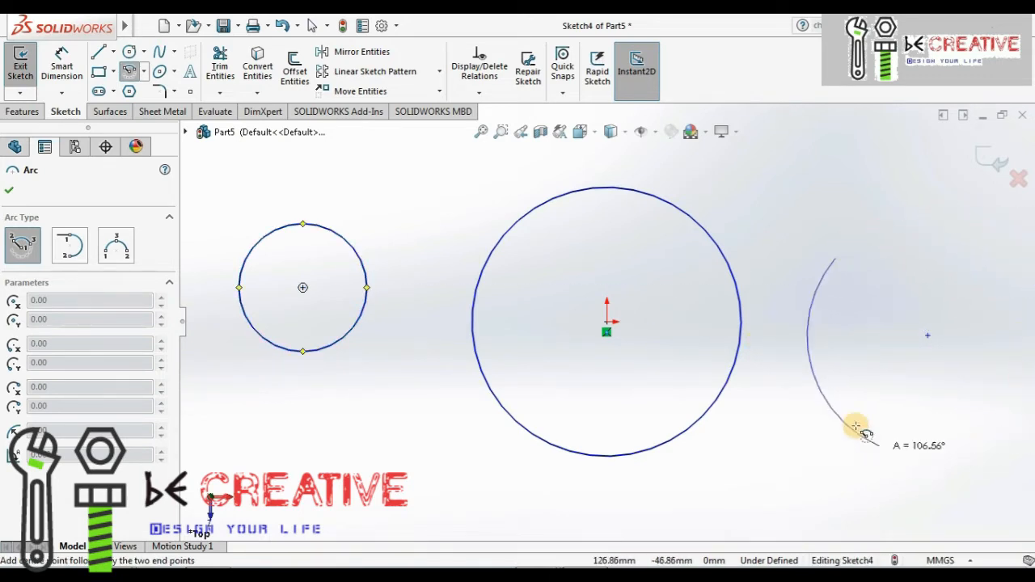
click(953, 221)
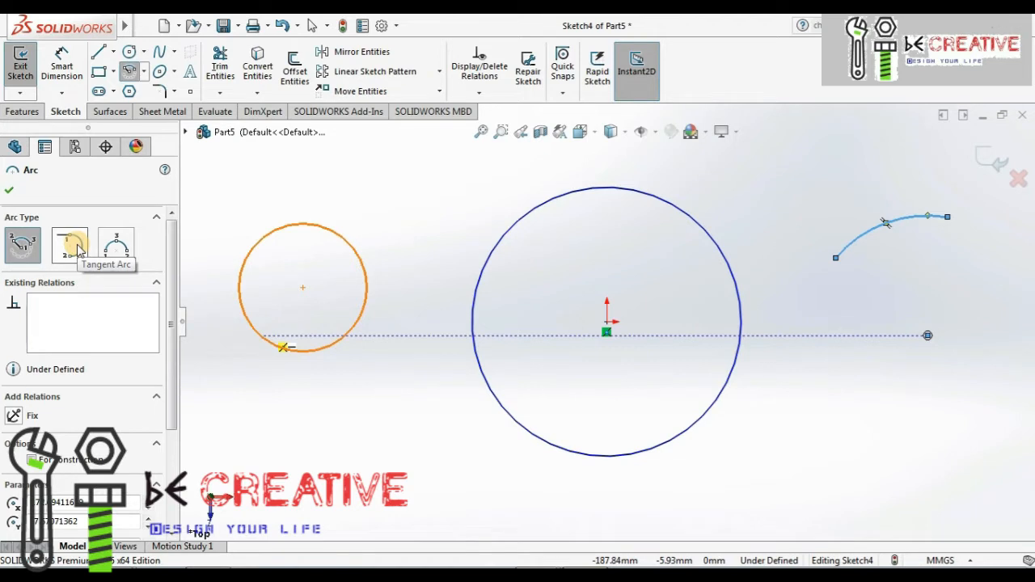
Draw two chained tangent arcs from the centerpoint arc's lower end to the large circle's edge and on into its interior
click(69, 247)
click(836, 258)
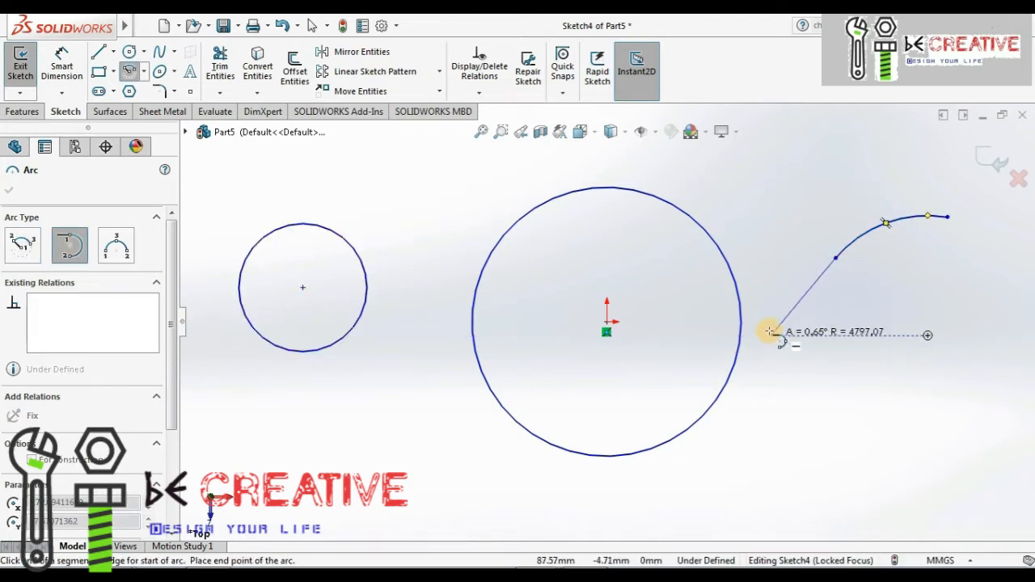
click(738, 288)
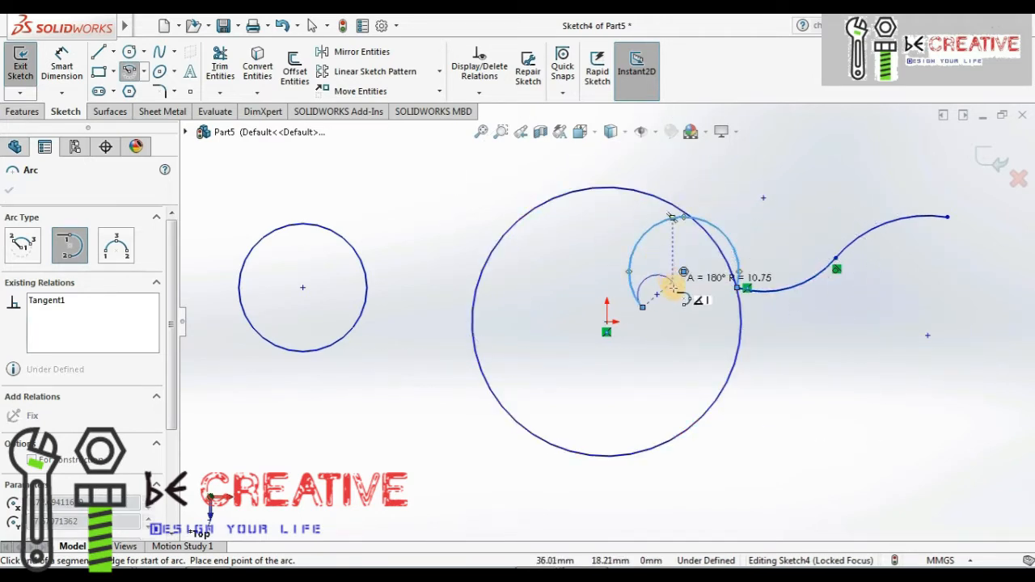
click(642, 307)
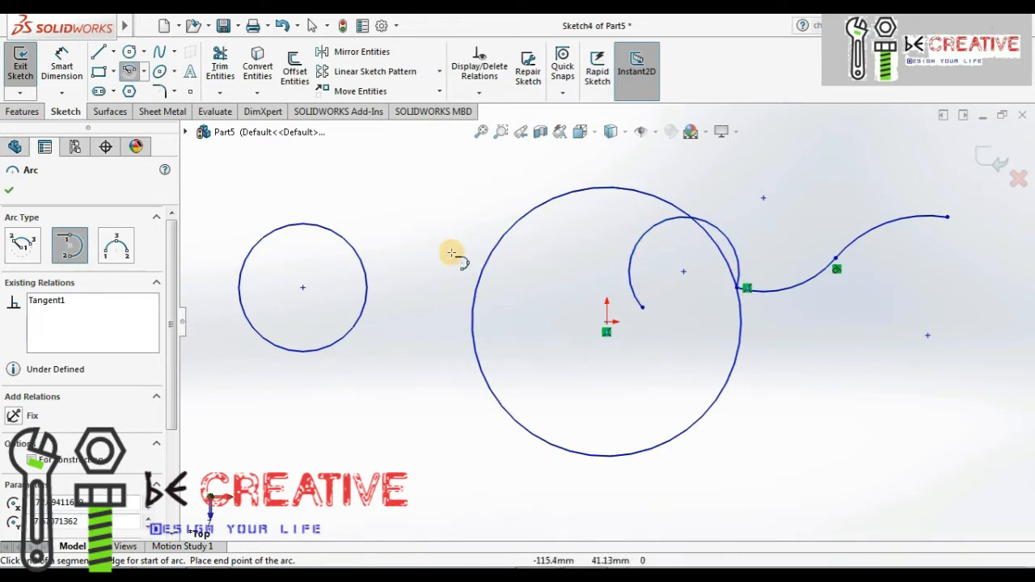
Draw a 3 point arc with a radius of about 35 mm bridging the small circle and the large circle, and finish the command
click(125, 258)
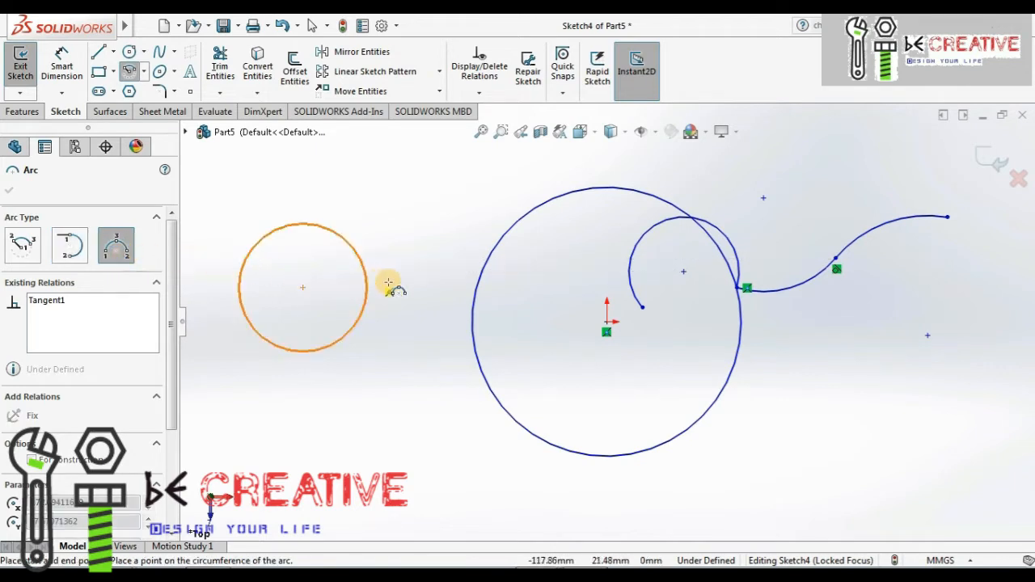
click(362, 264)
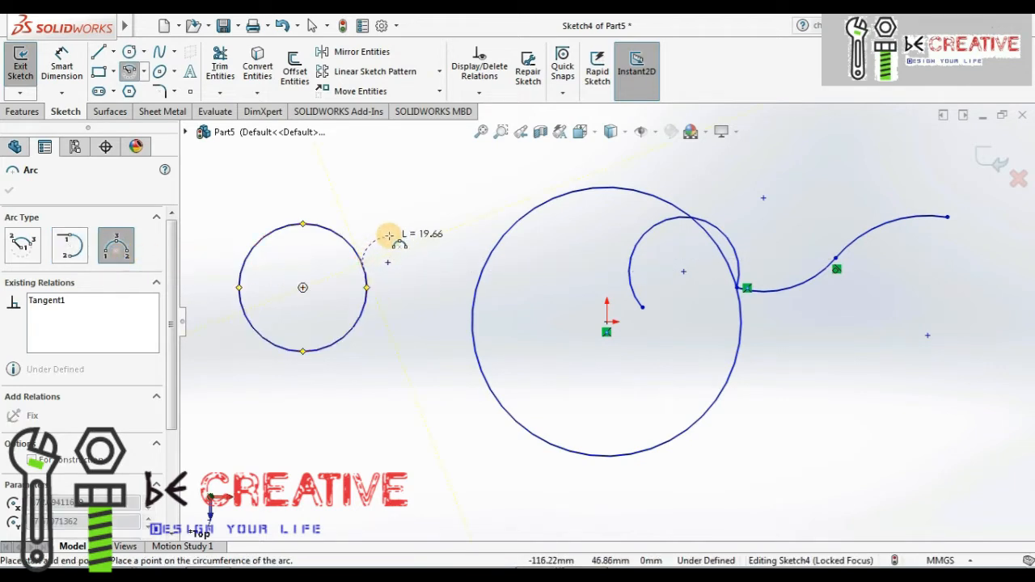
click(480, 265)
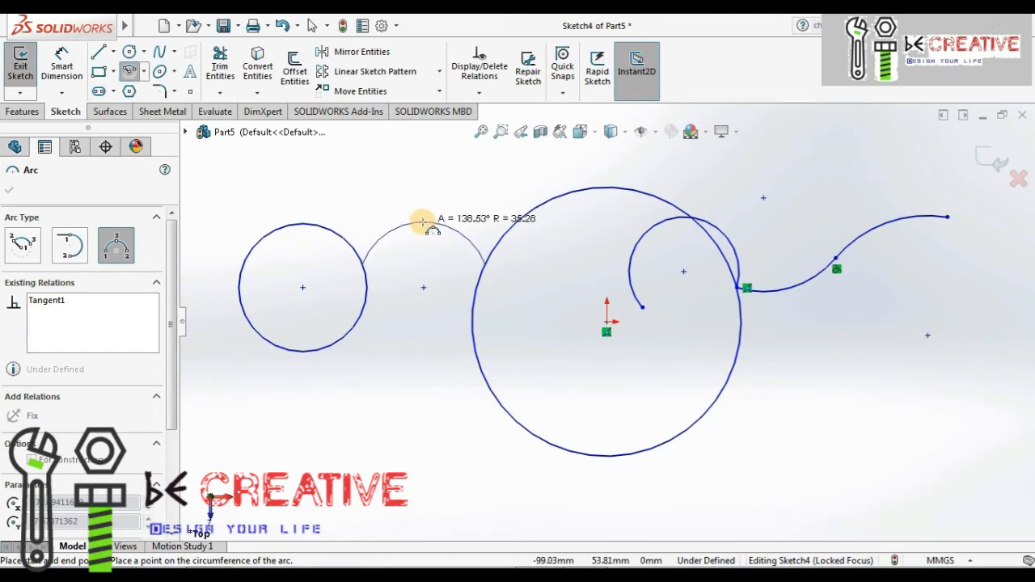
click(422, 220)
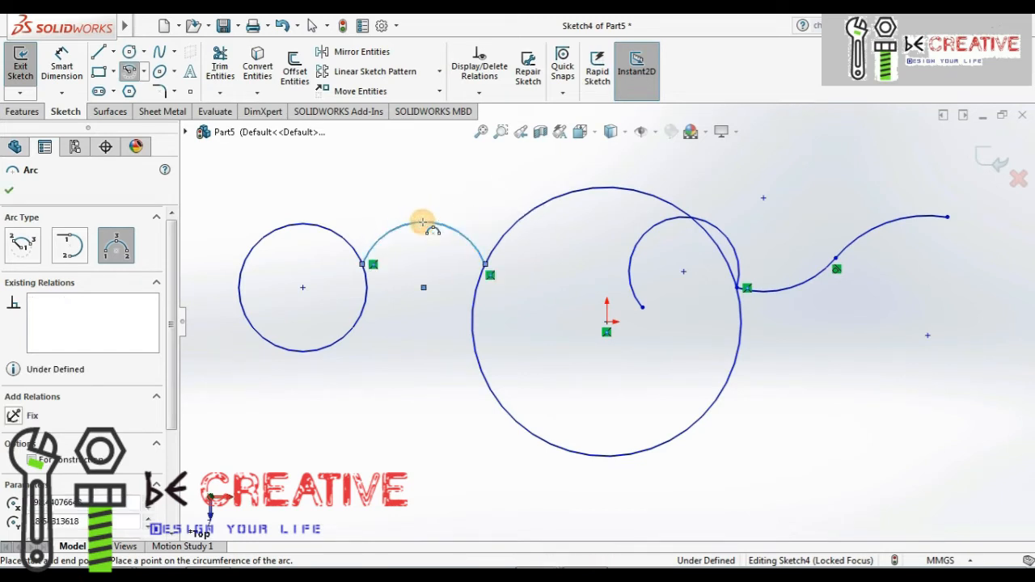
click(9, 191)
Draw a horizontal straight slot above and to the left of the small circle
click(481, 131)
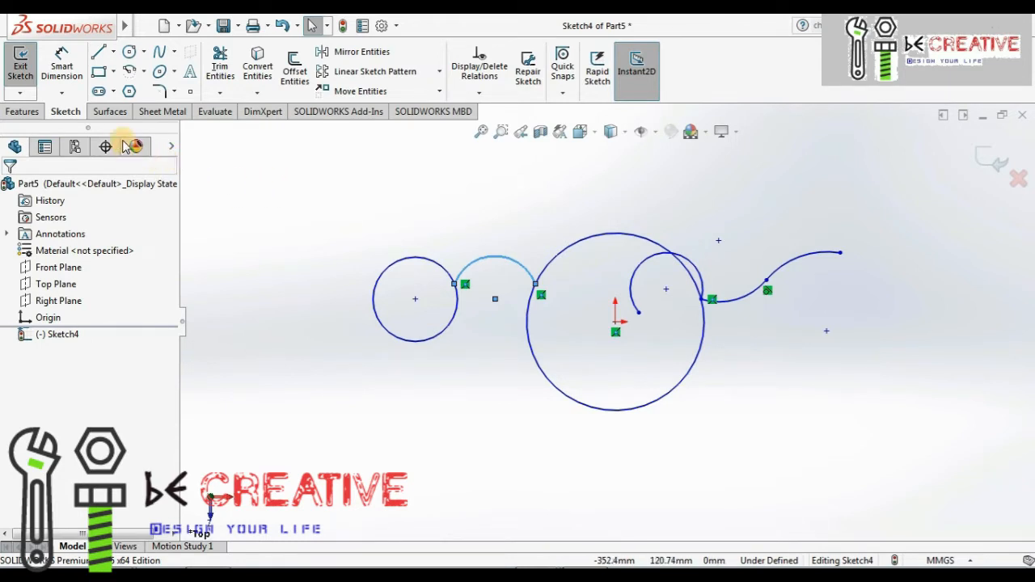
click(109, 93)
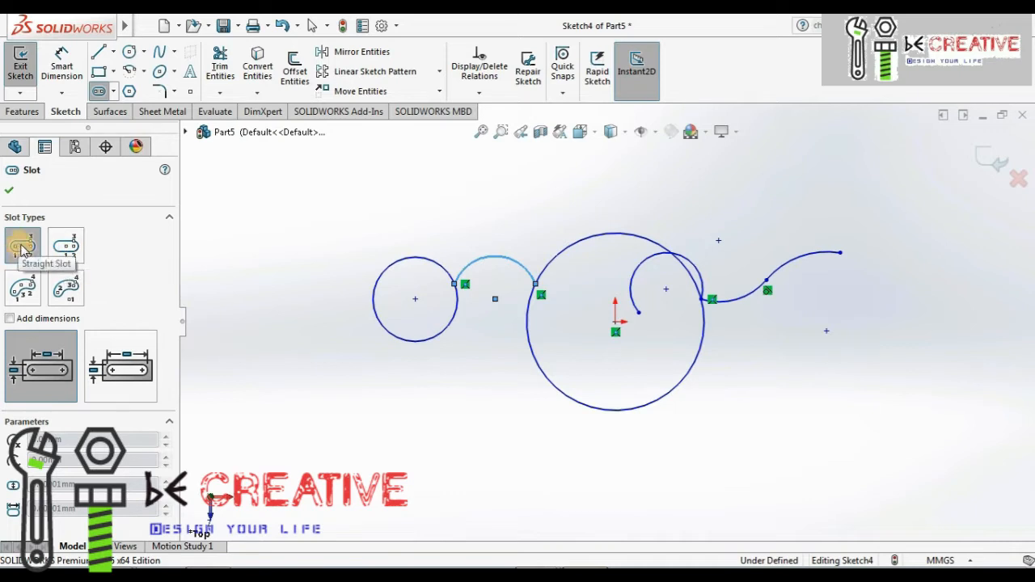
click(305, 207)
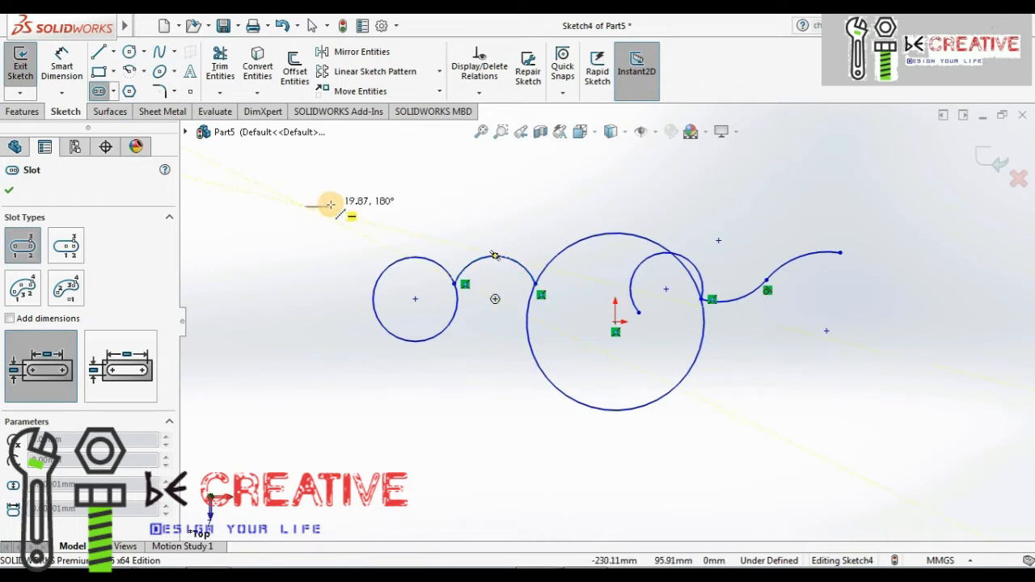
click(377, 207)
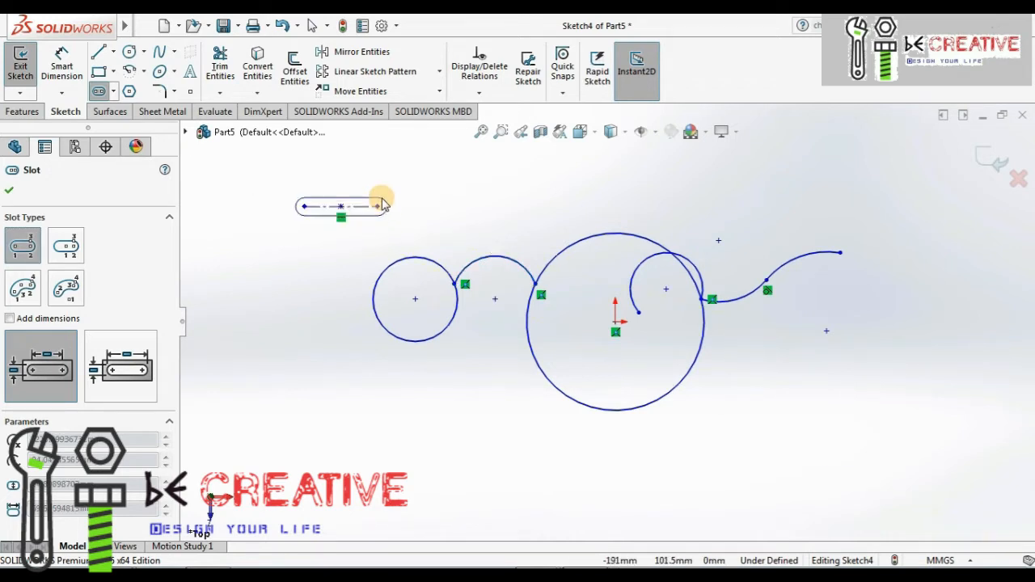
click(382, 204)
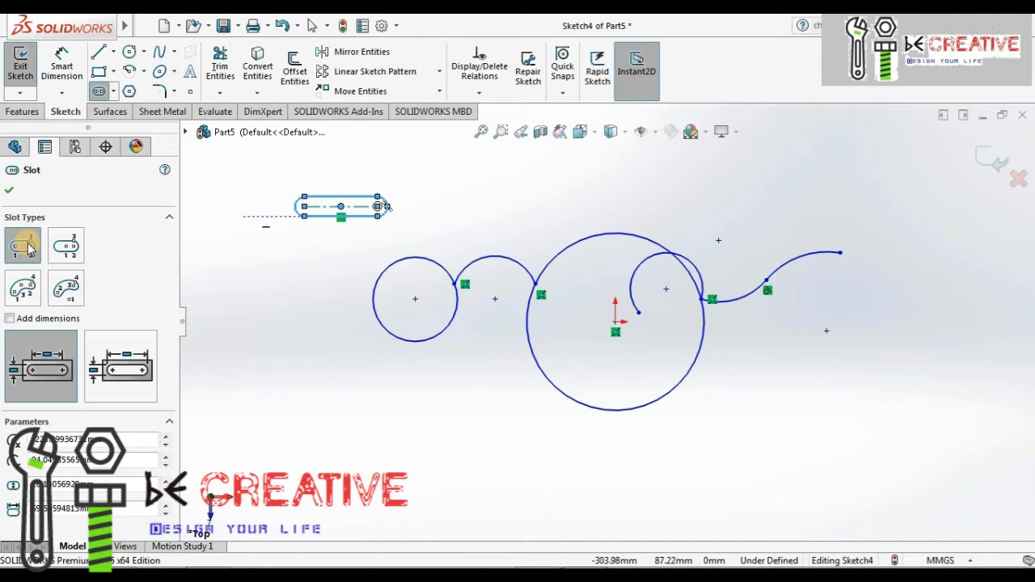
Draw a horizontal centerpoint straight slot above the arc that joins the two circles
click(66, 245)
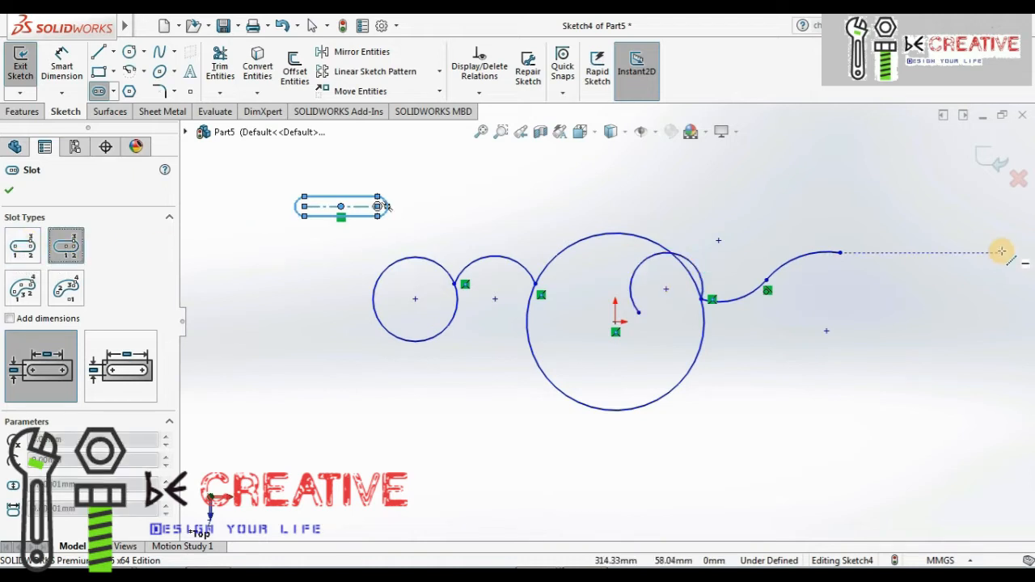
click(523, 188)
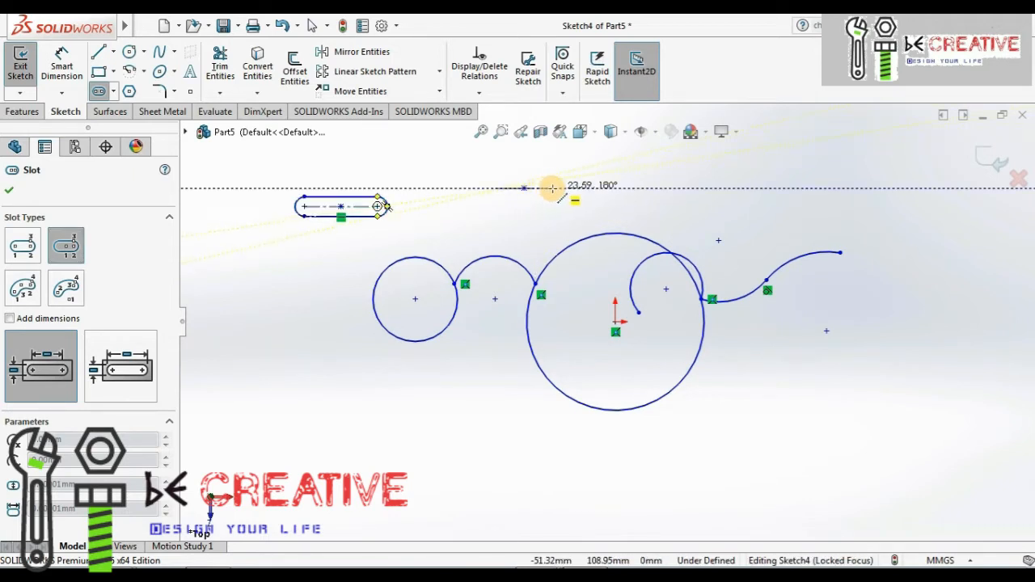
click(555, 188)
click(556, 173)
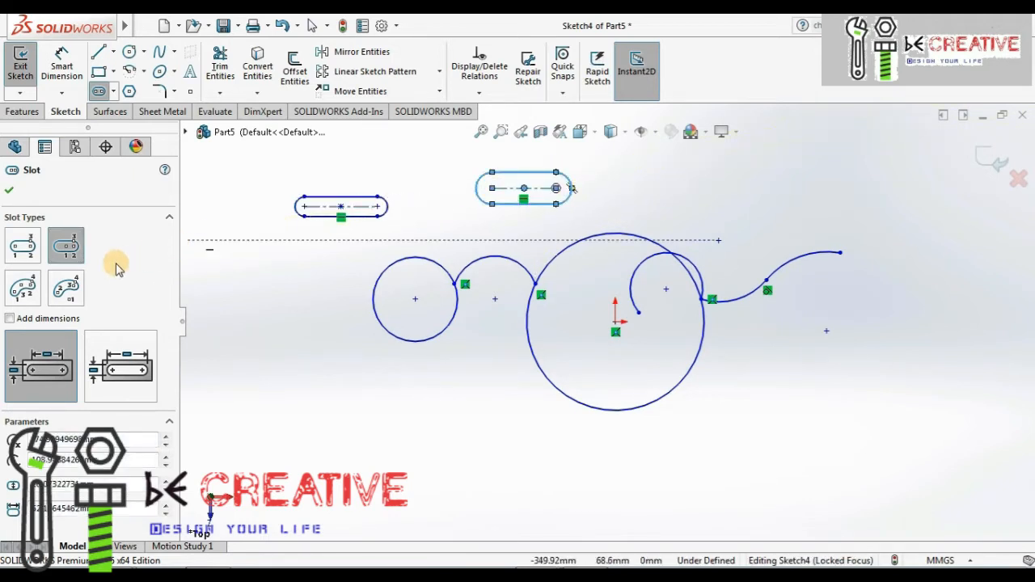
click(23, 287)
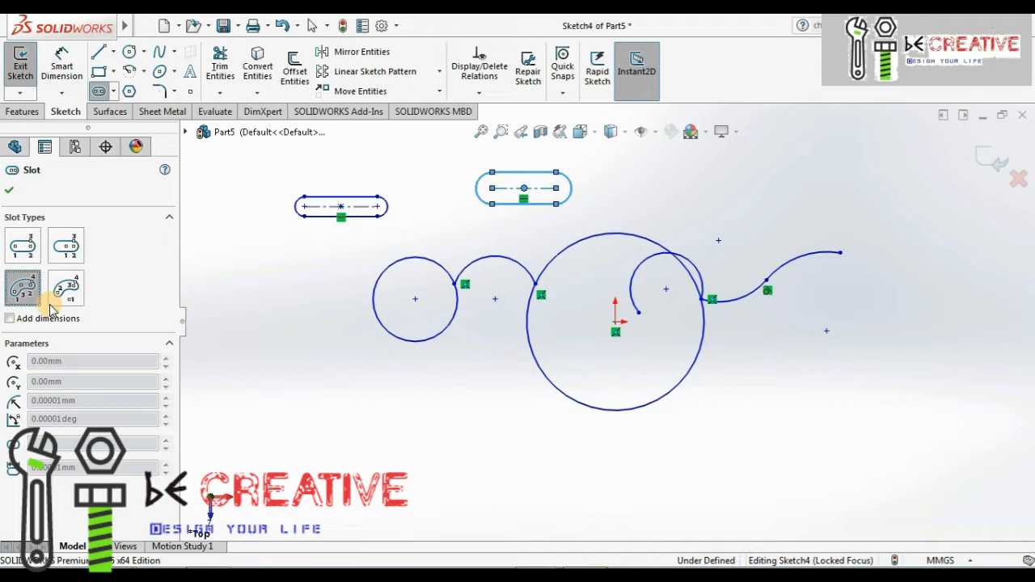
click(557, 187)
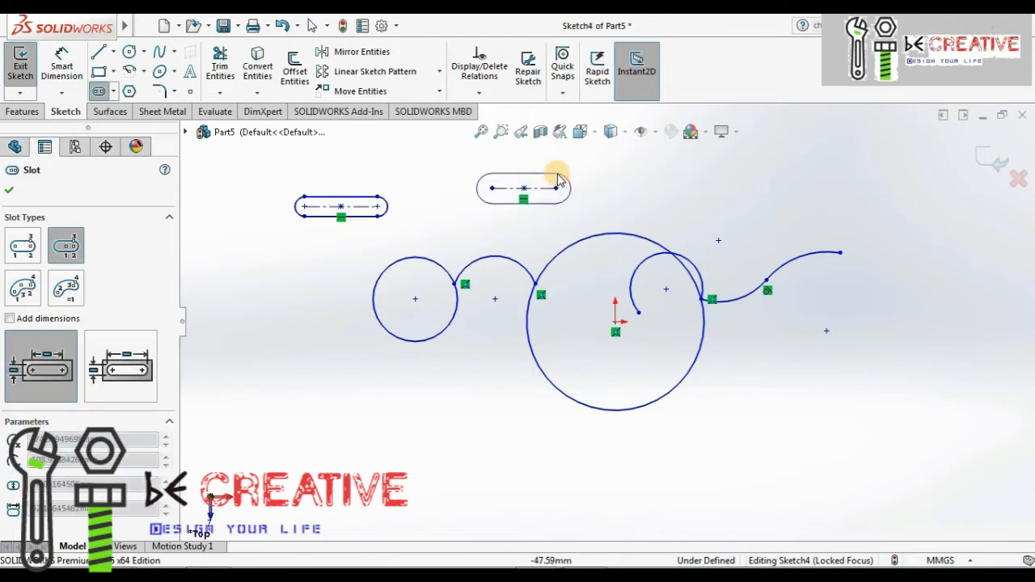
click(557, 171)
Draw a 3 point arc slot below the small circle with a centerline radius of about 32 mm and a sweep of about 194°
click(24, 289)
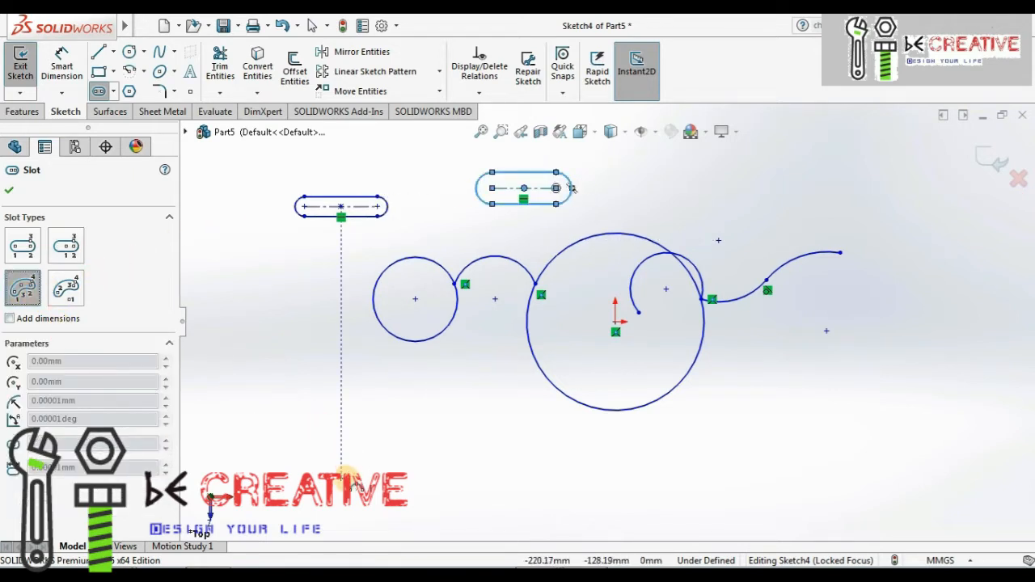
click(393, 483)
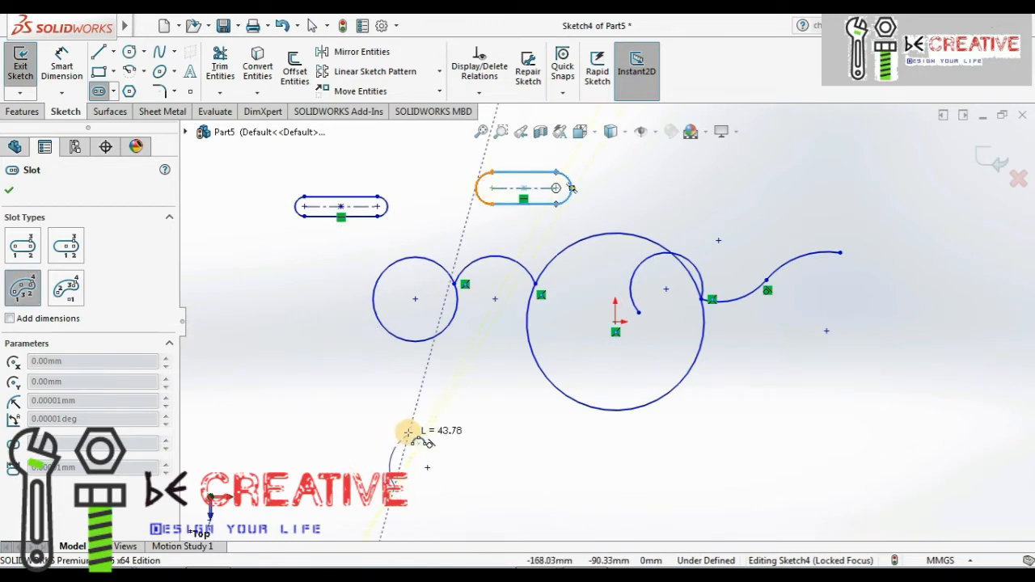
click(443, 430)
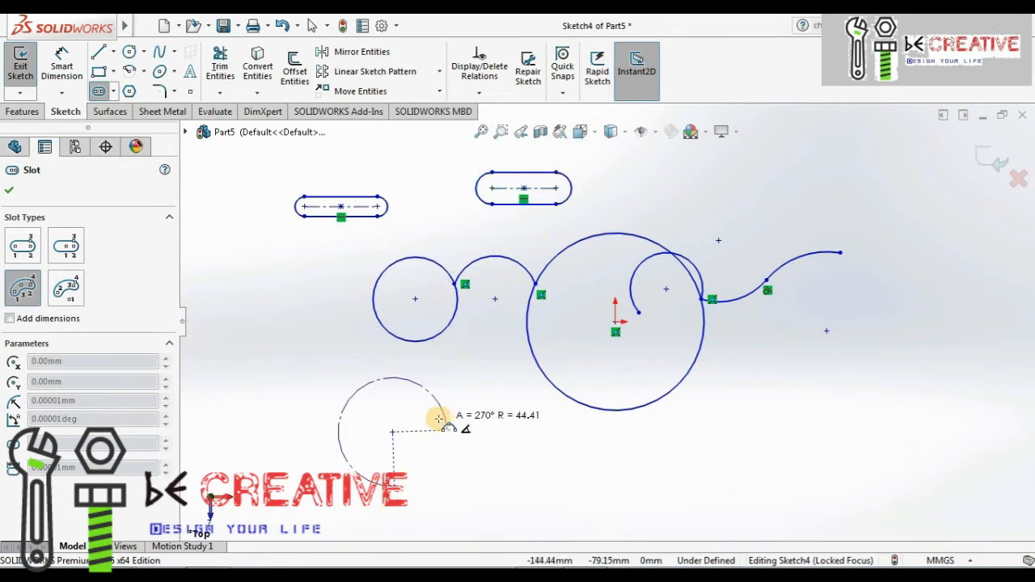
click(383, 438)
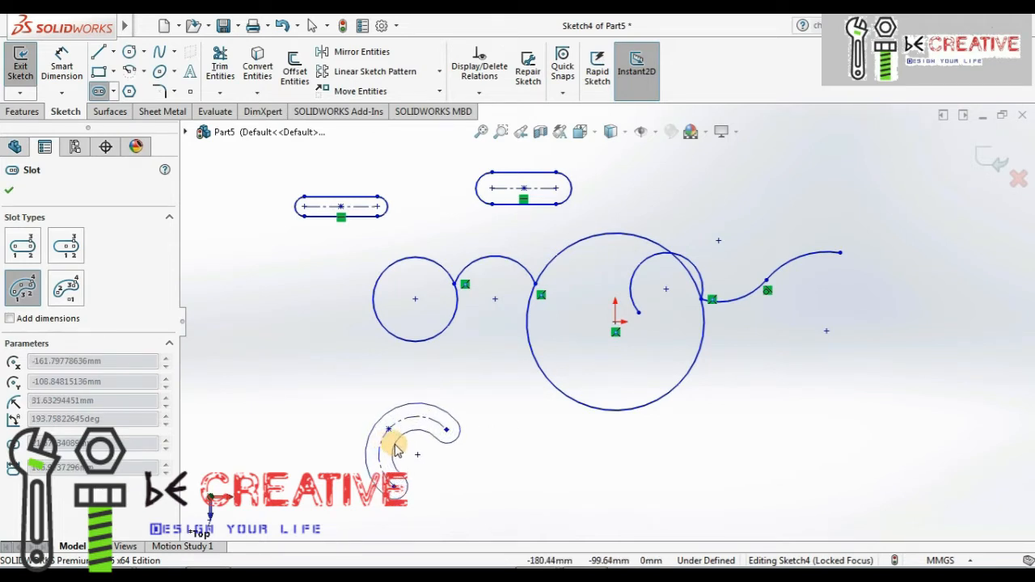
click(393, 440)
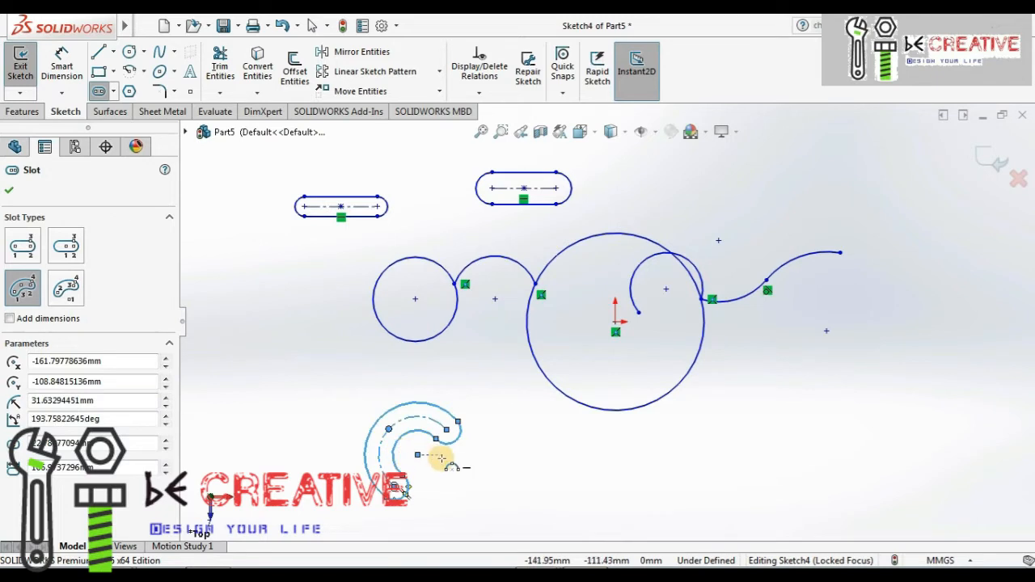
Draw a centerpoint arc slot to the lower right of the large circle, about 49 mm in radius with a 90° sweep, and finish the command
click(66, 289)
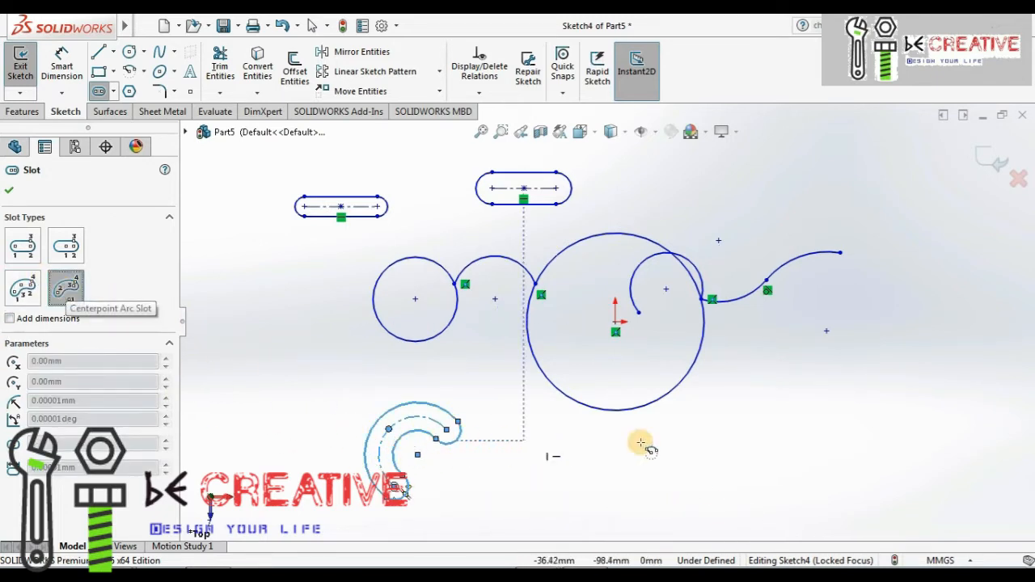
click(884, 487)
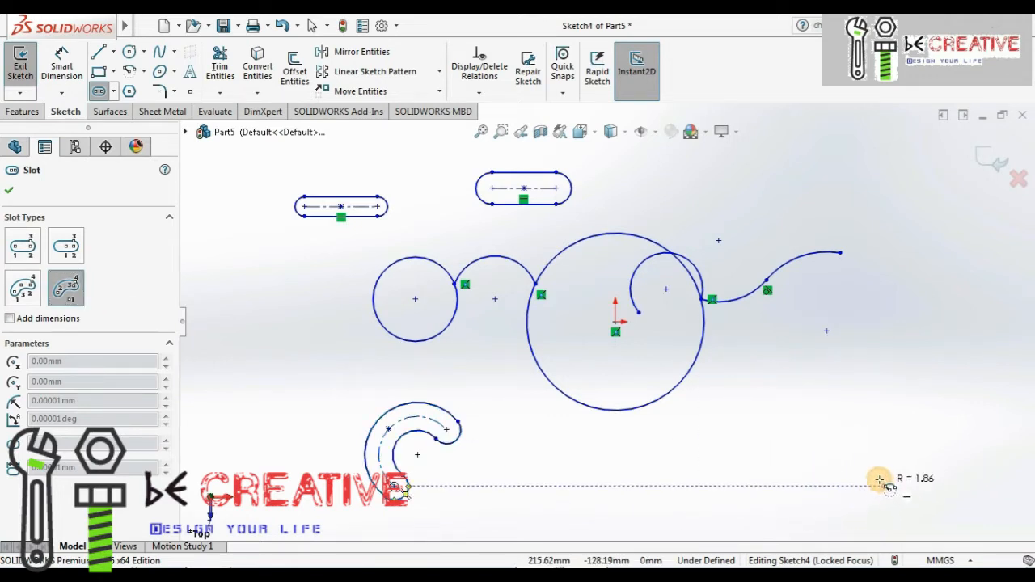
click(824, 469)
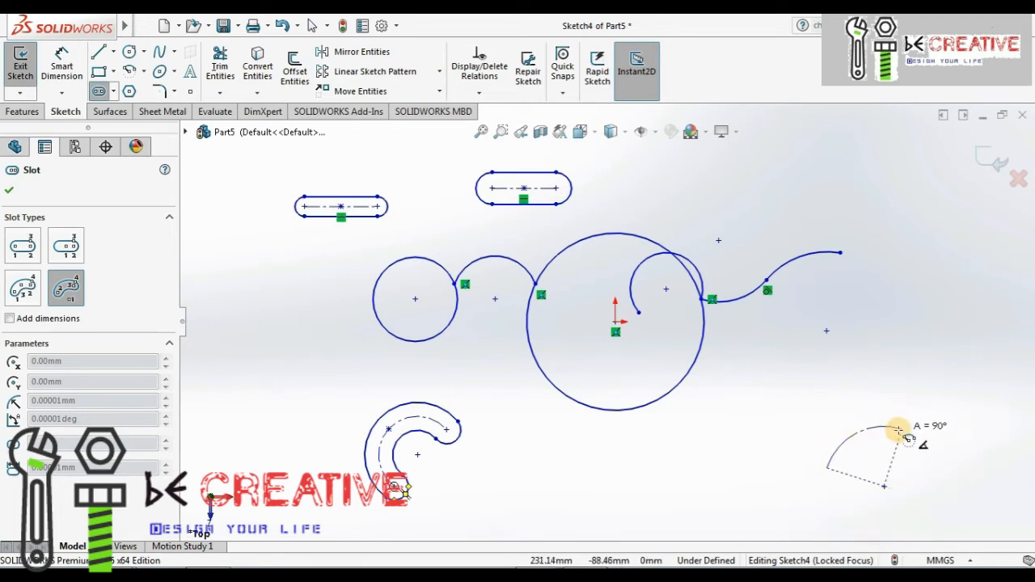
click(901, 429)
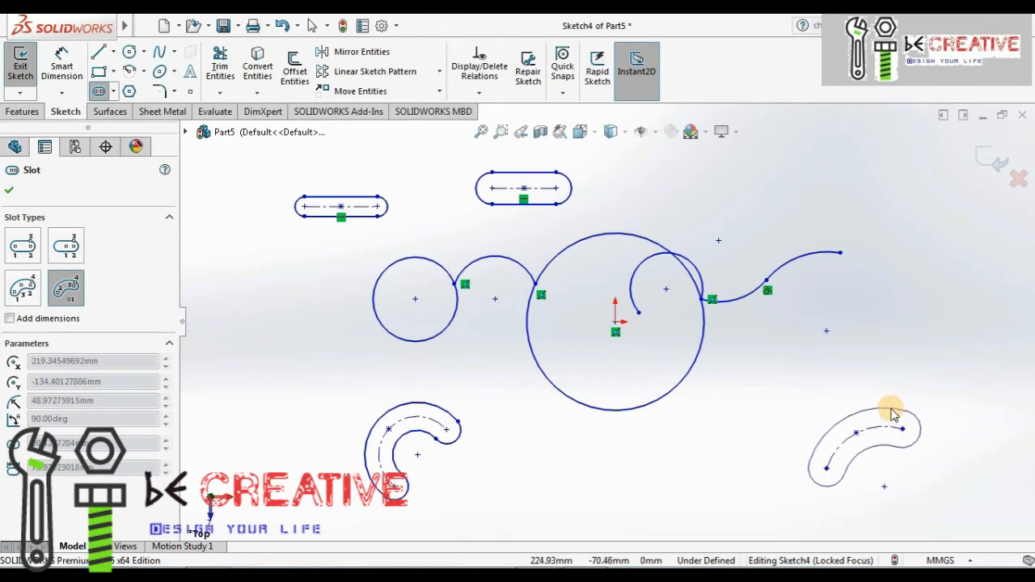
click(892, 413)
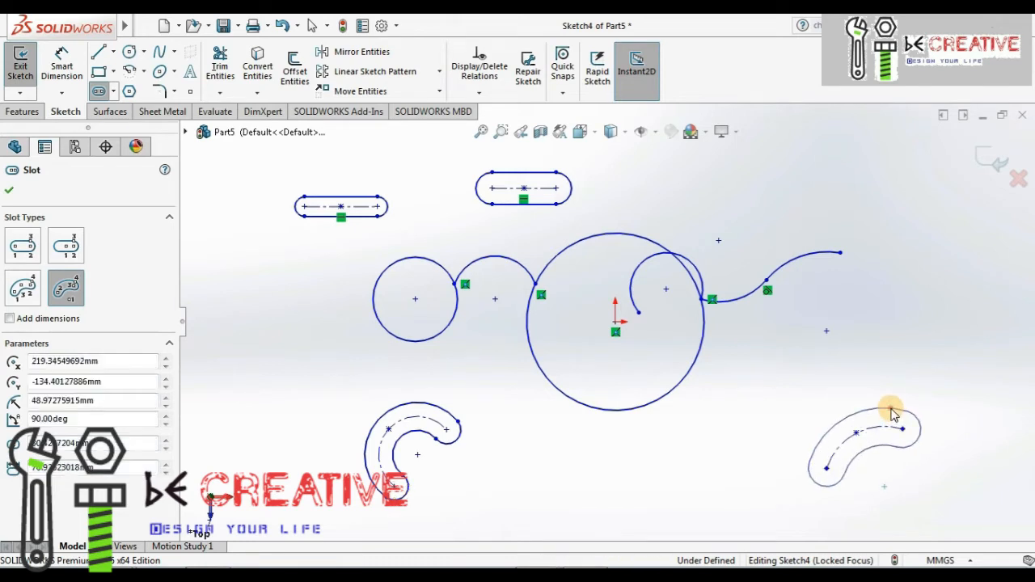
click(9, 192)
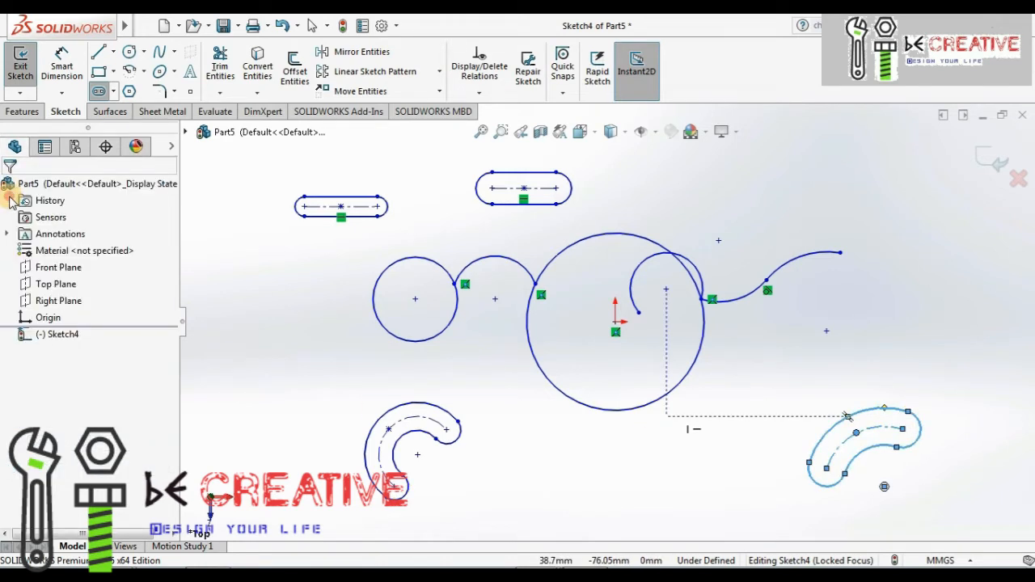
Draw a winding open spline through eight points to the left of the small circle and end it at the last point
click(481, 132)
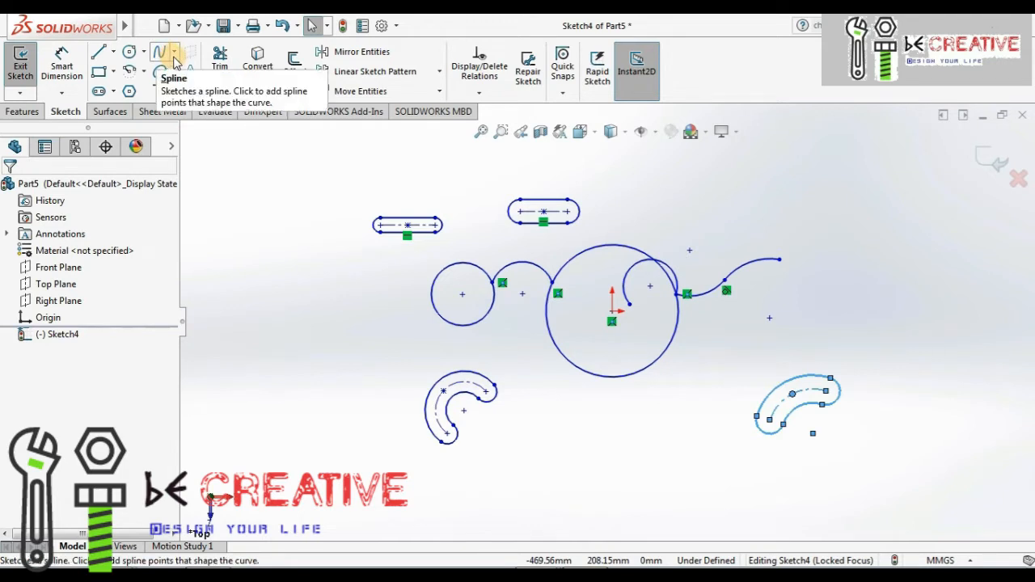
click(174, 53)
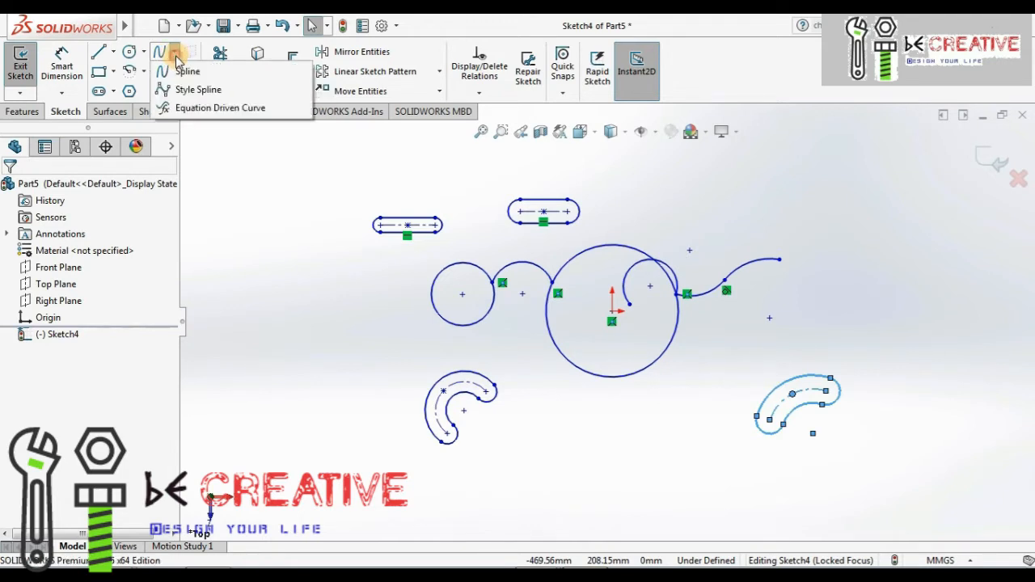
click(166, 72)
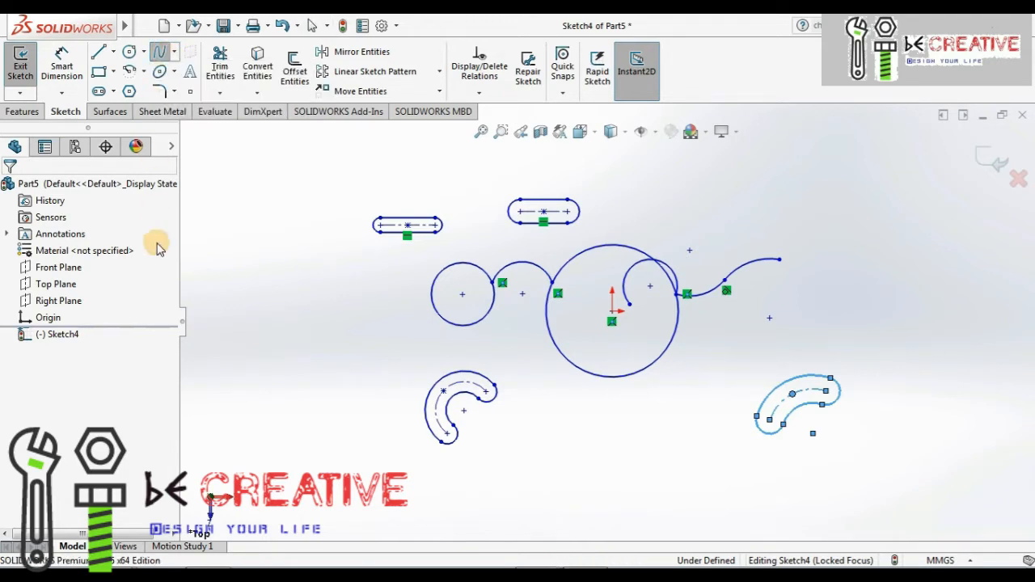
click(211, 292)
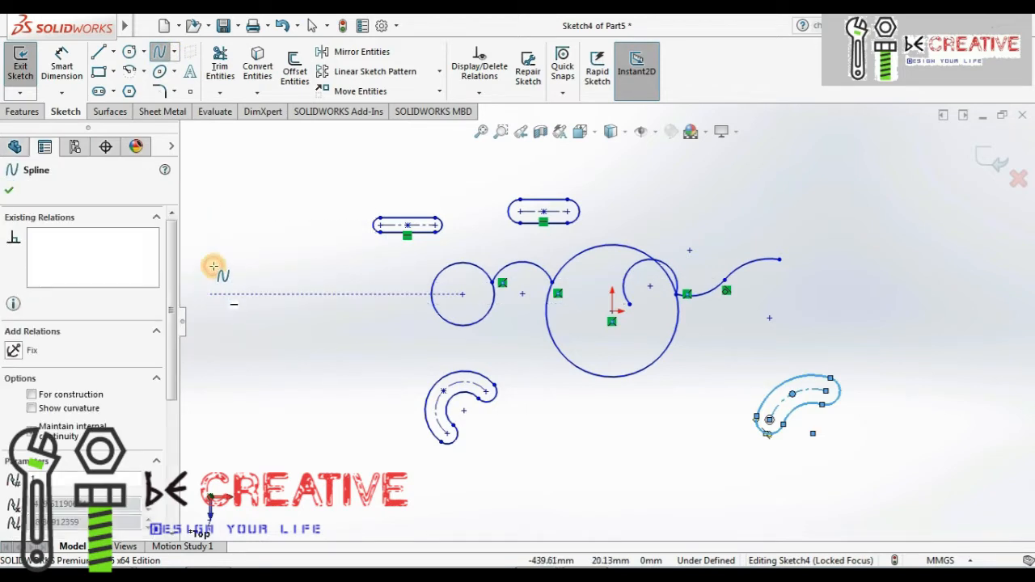
click(251, 194)
click(278, 334)
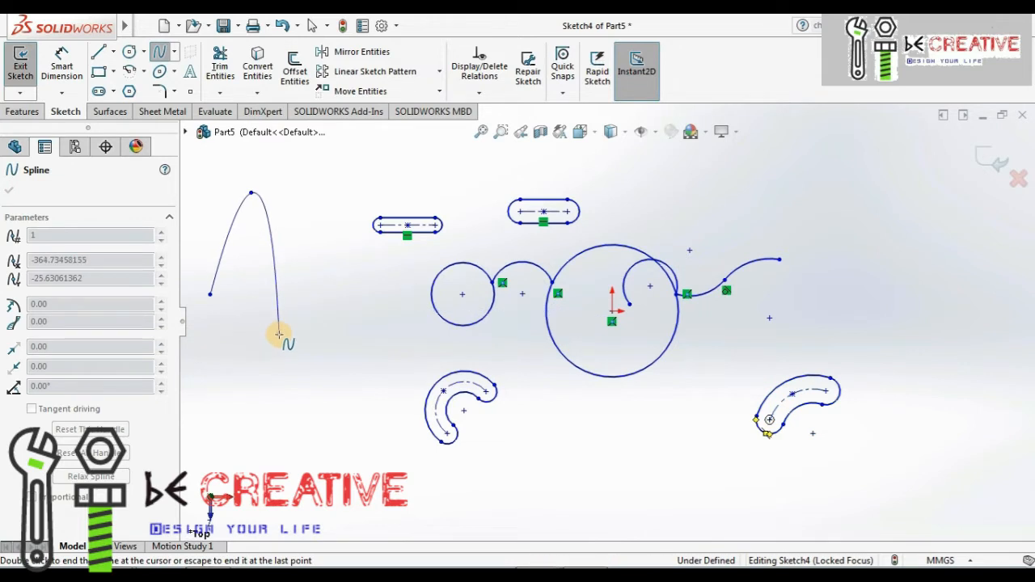
click(223, 391)
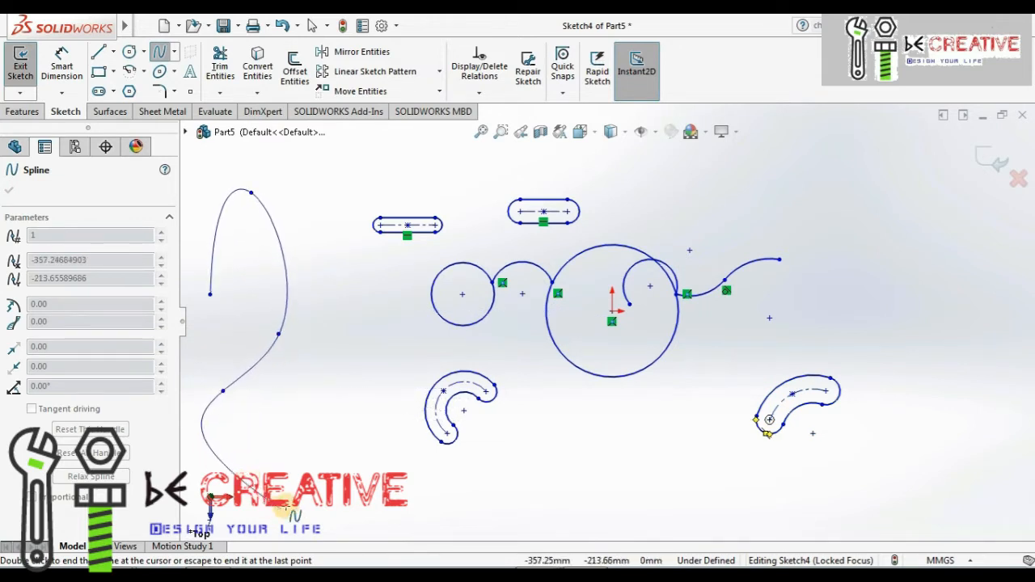
click(347, 468)
click(342, 385)
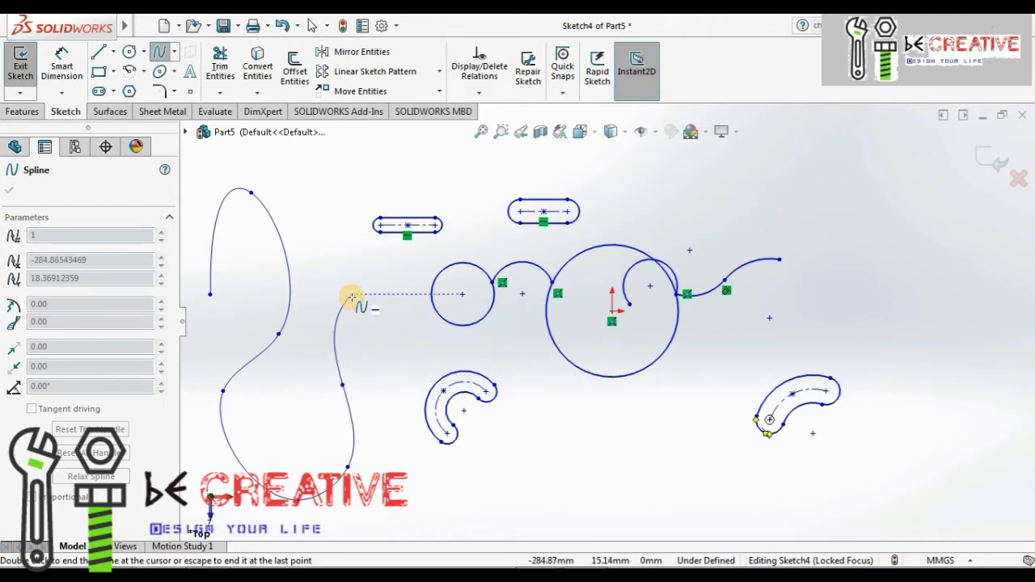
click(351, 294)
click(324, 224)
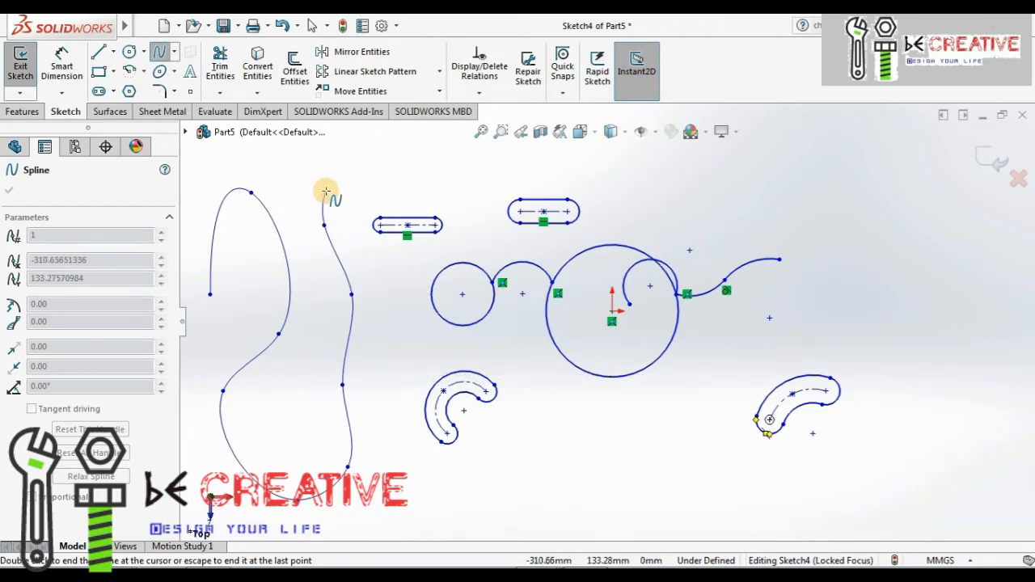
key(Escape)
Draw a tall, upright ellipse to the upper right of the large circle, with semi-axes of about 40 mm horizontally and 98 mm vertically
click(175, 73)
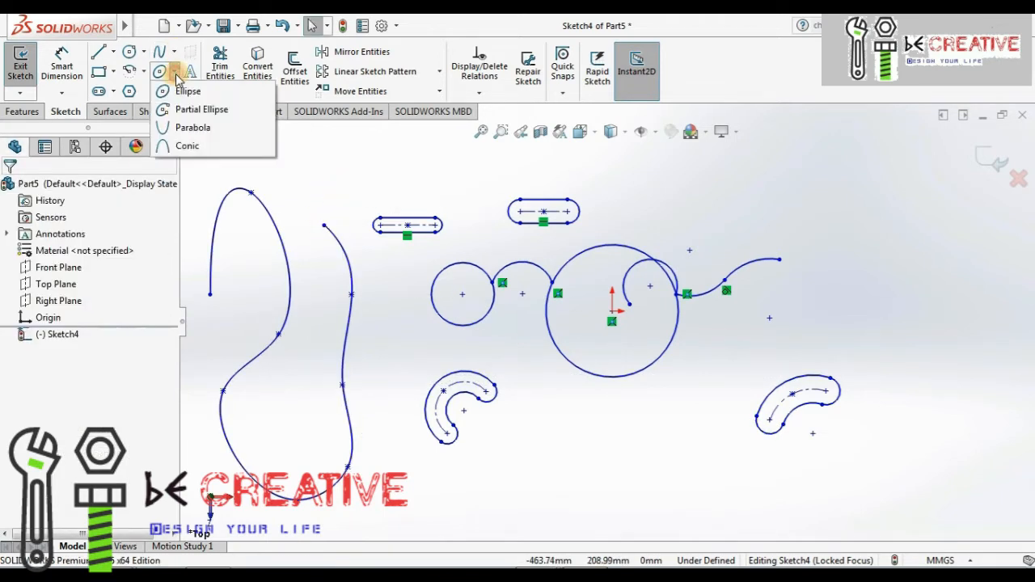
click(184, 91)
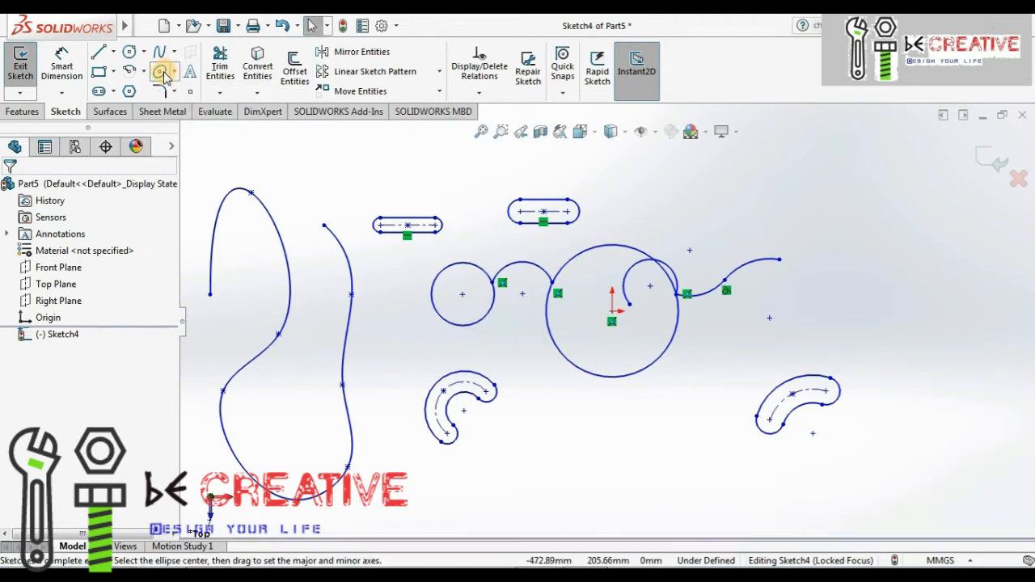
click(176, 72)
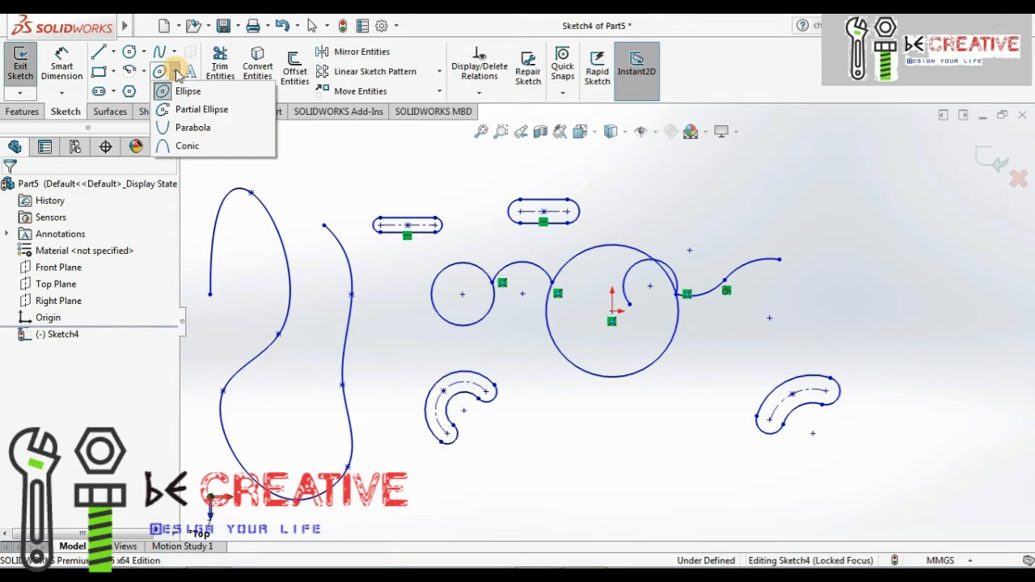
click(179, 93)
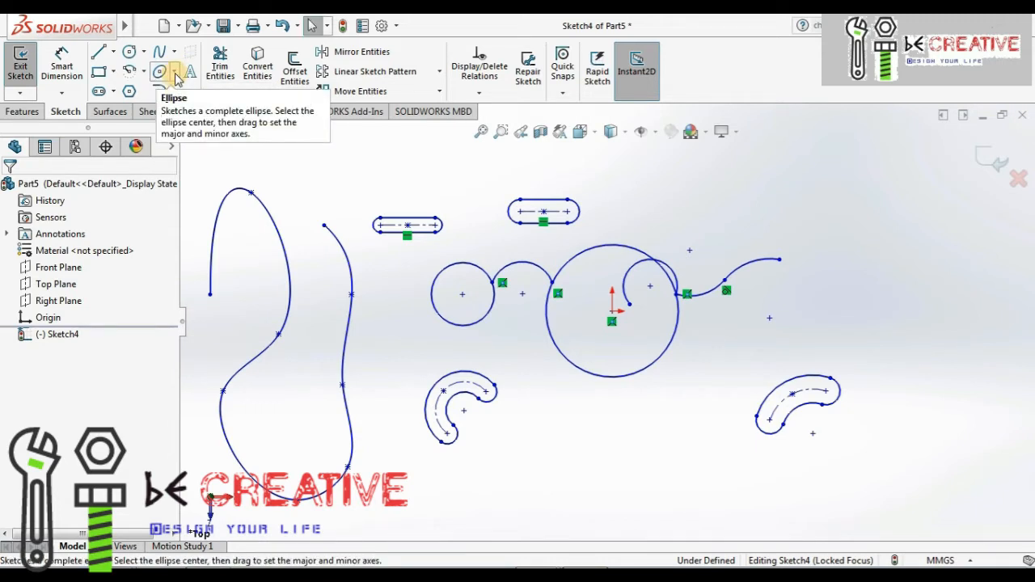
click(175, 73)
click(164, 91)
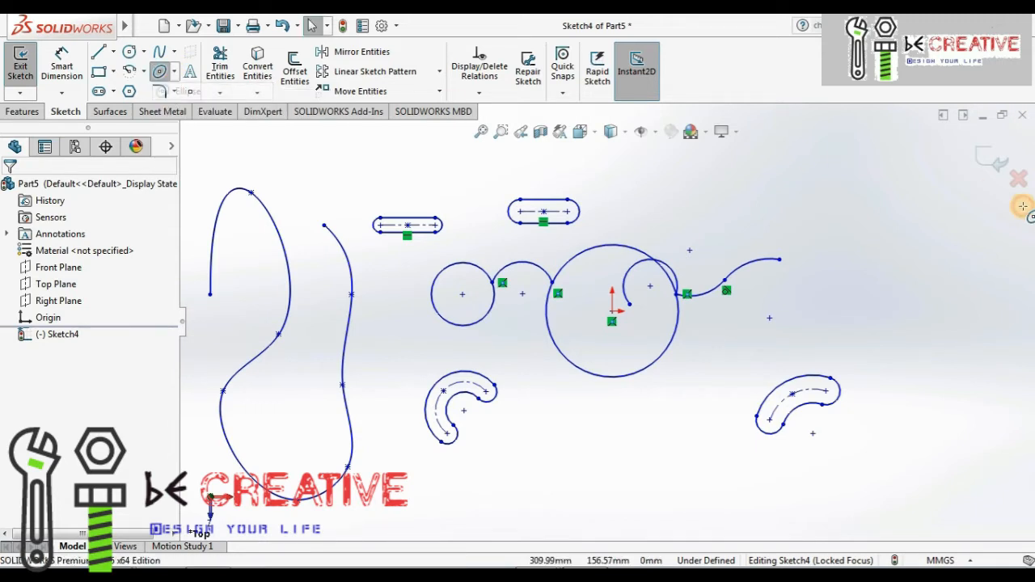
click(907, 211)
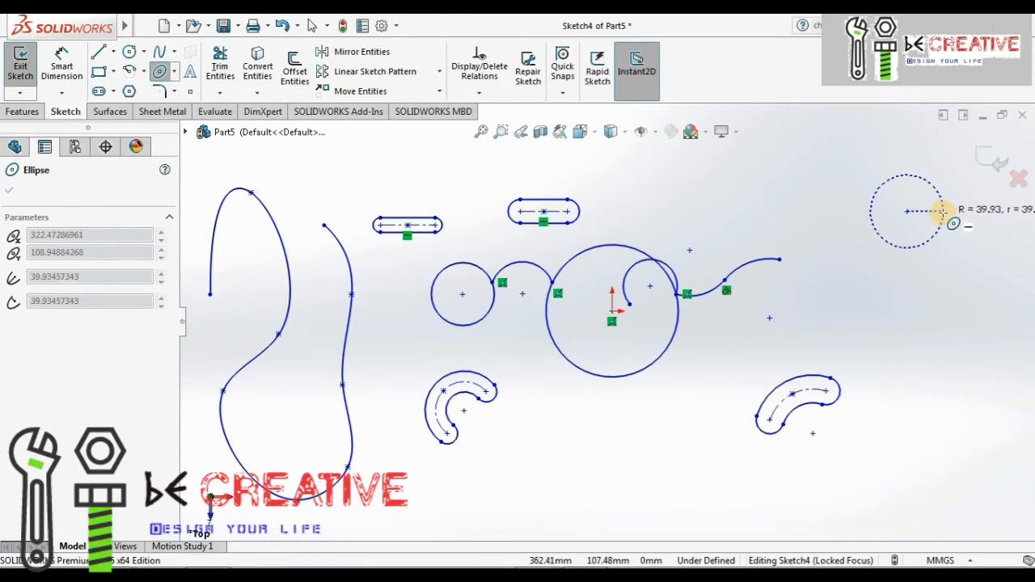
click(941, 210)
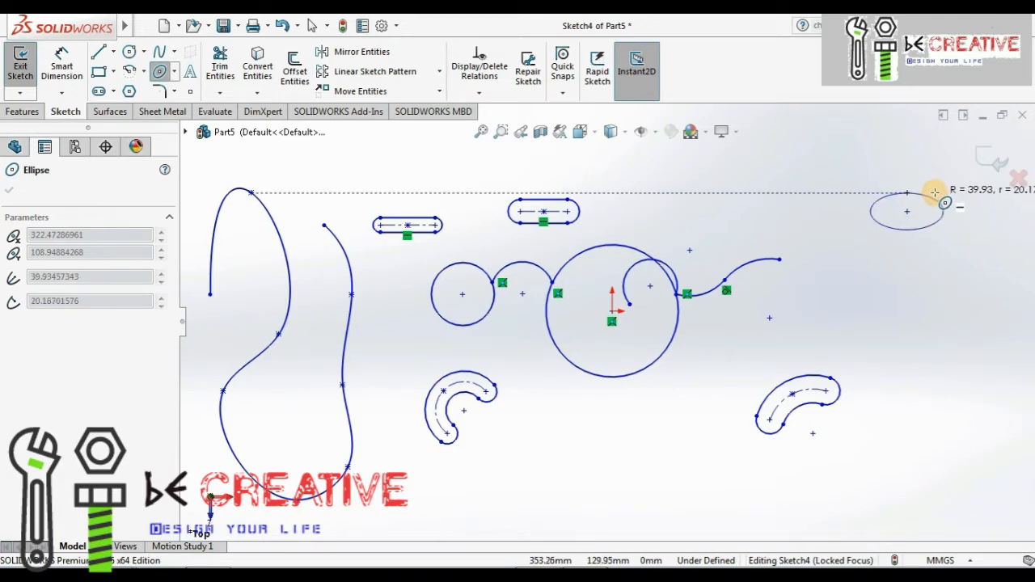
click(901, 123)
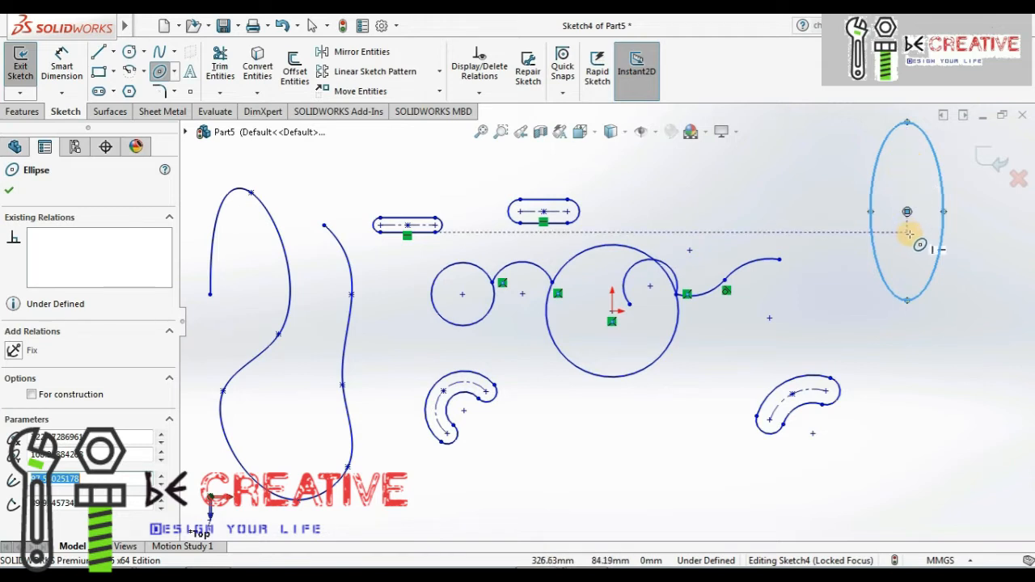
Draw a partial ellipse below the full ellipse with semi-axes of about 37 and 82 mm, spanning roughly three quarters and open at the upper left
mouse_move(79, 18)
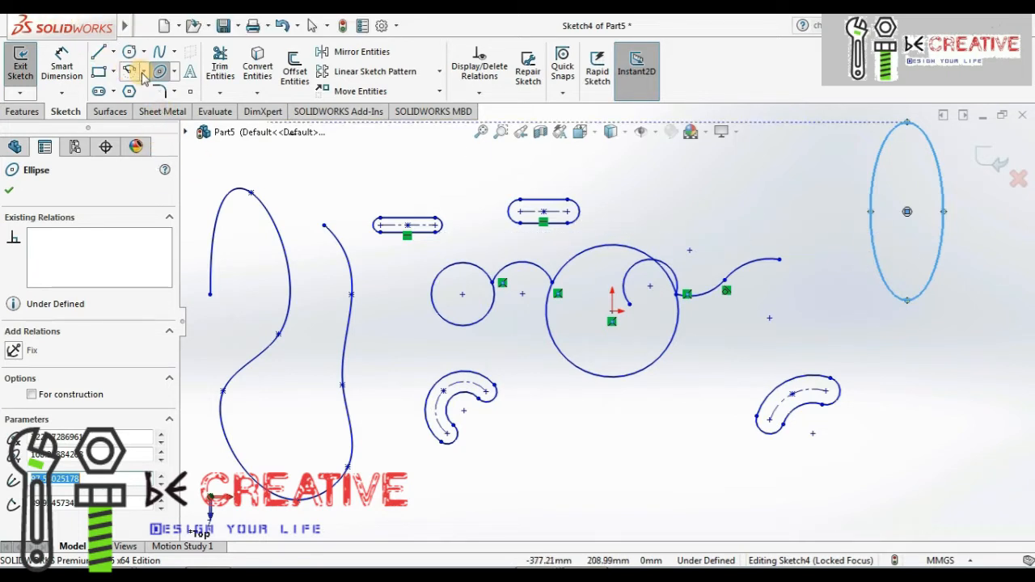
click(173, 72)
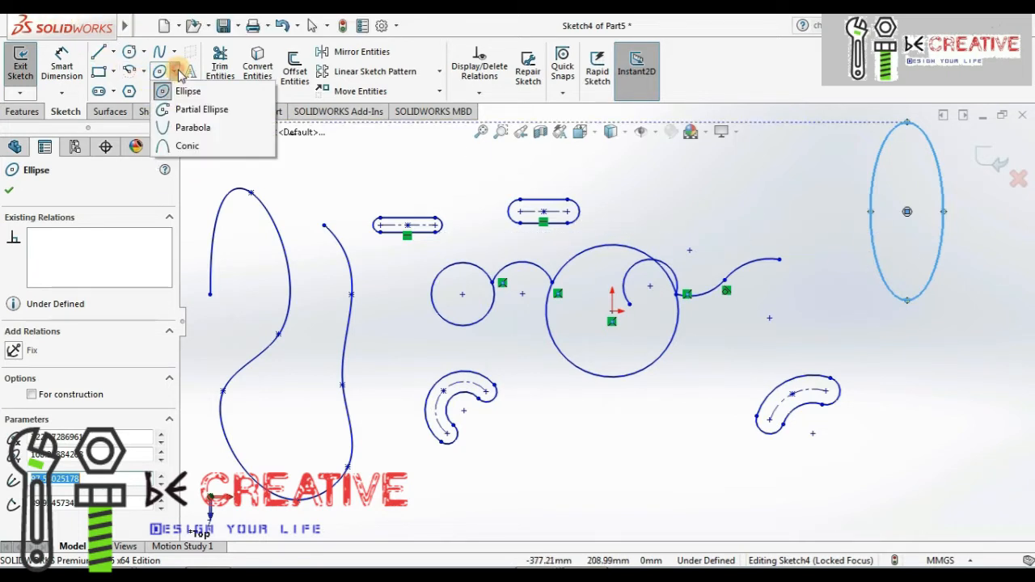
click(194, 109)
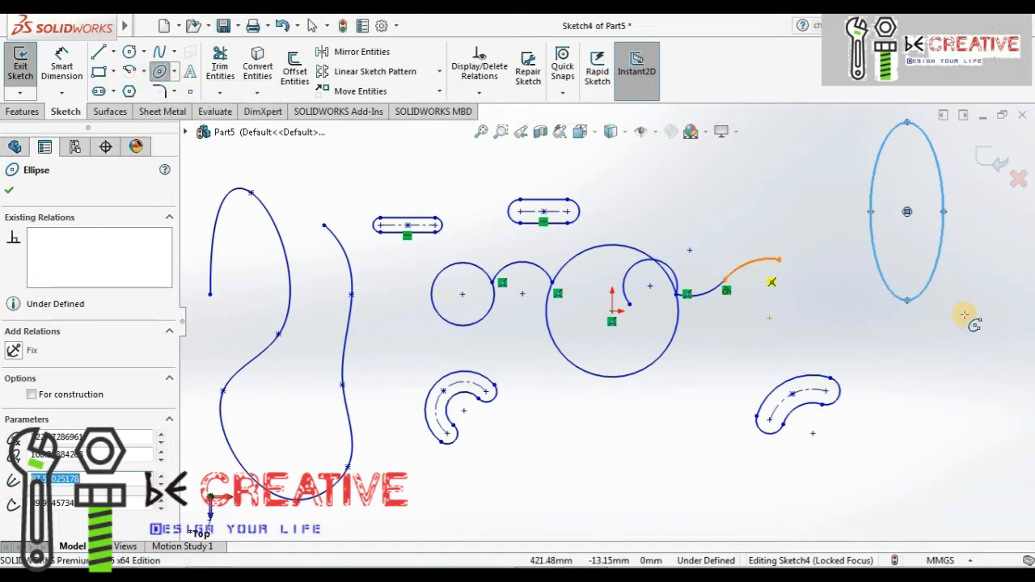
click(941, 422)
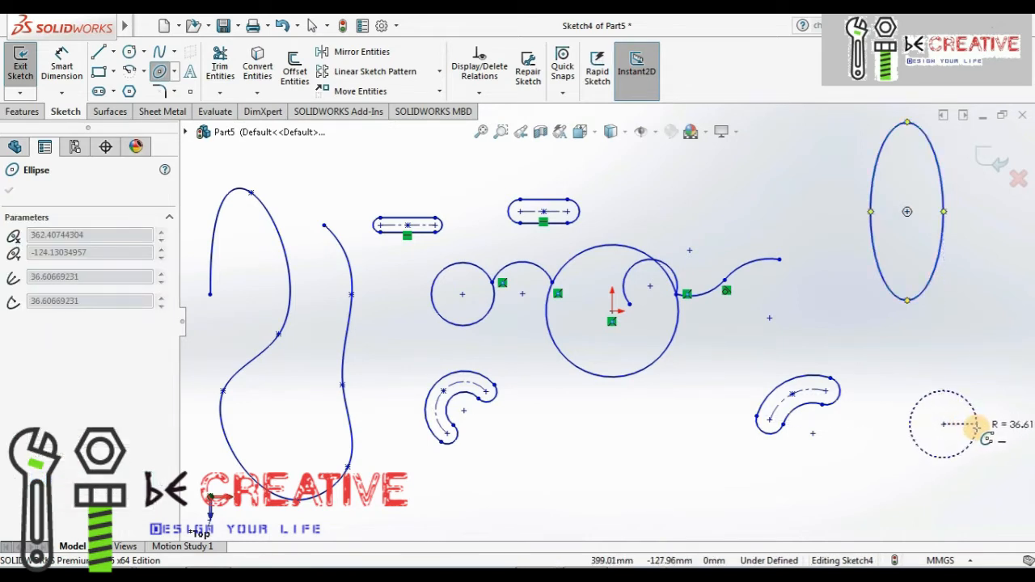
click(977, 424)
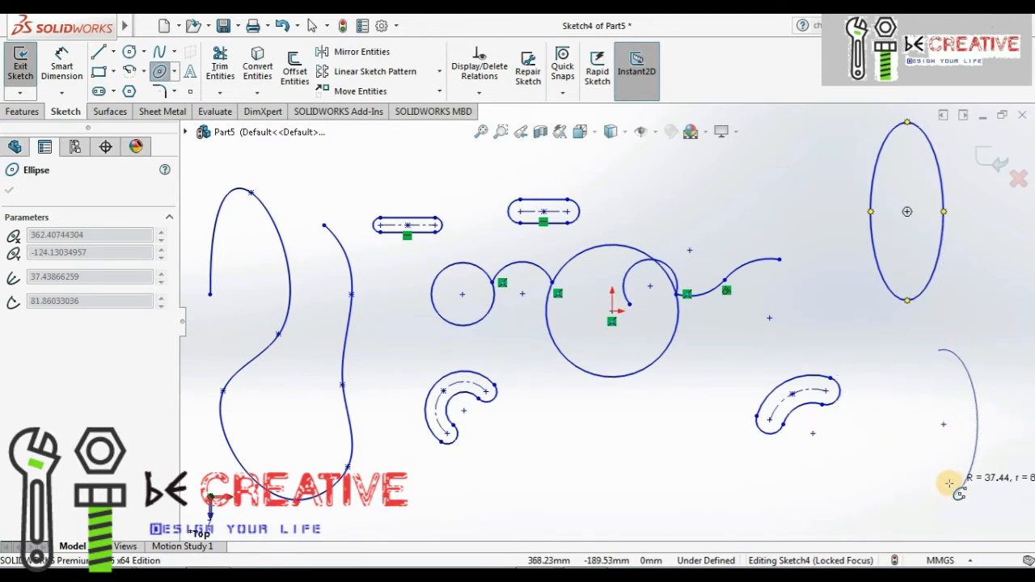
click(906, 425)
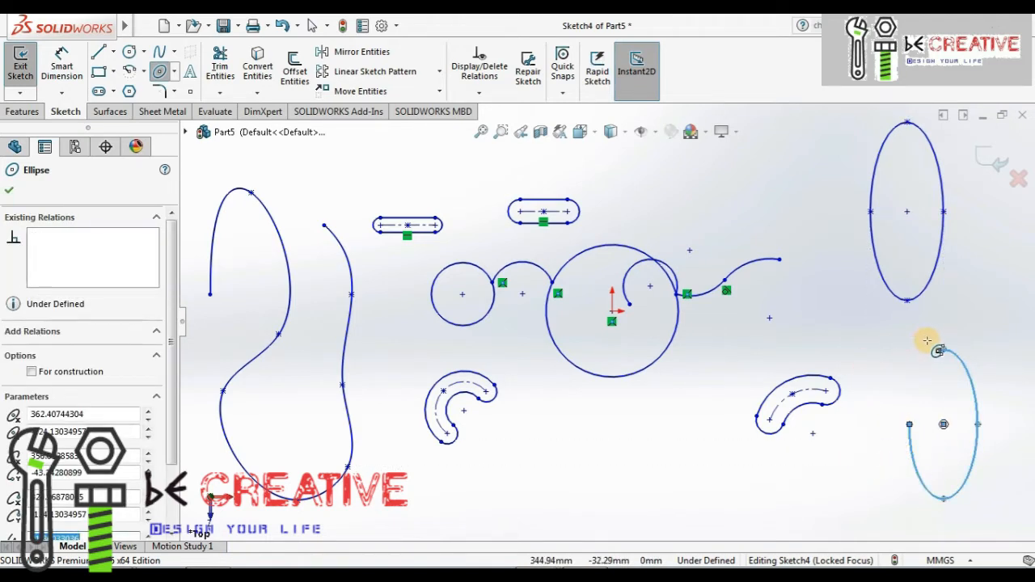
Draw a wide, downward-opening parabola below the large circle with its apex about 125 mm above the focus, and finish the command
click(173, 71)
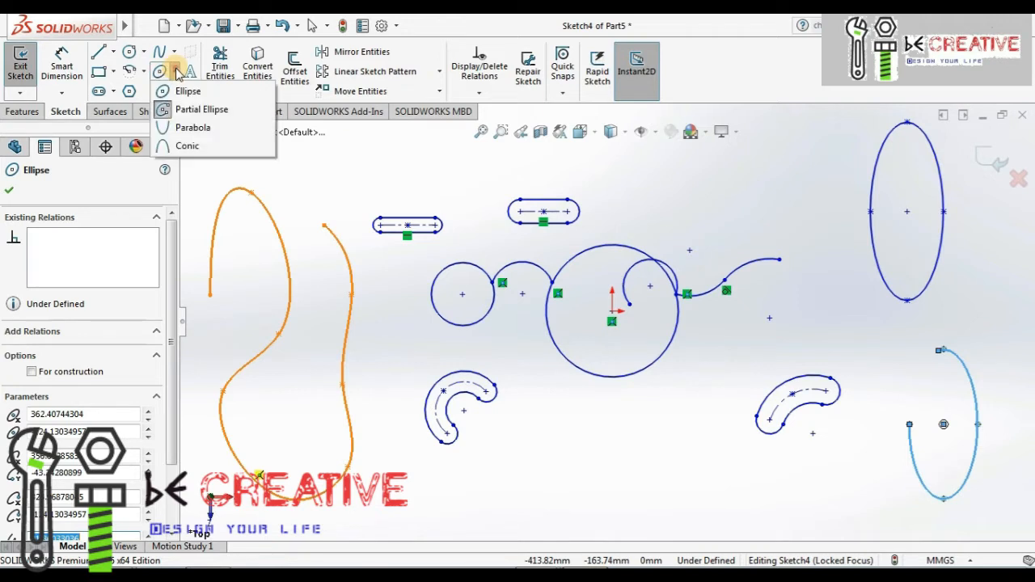
click(191, 127)
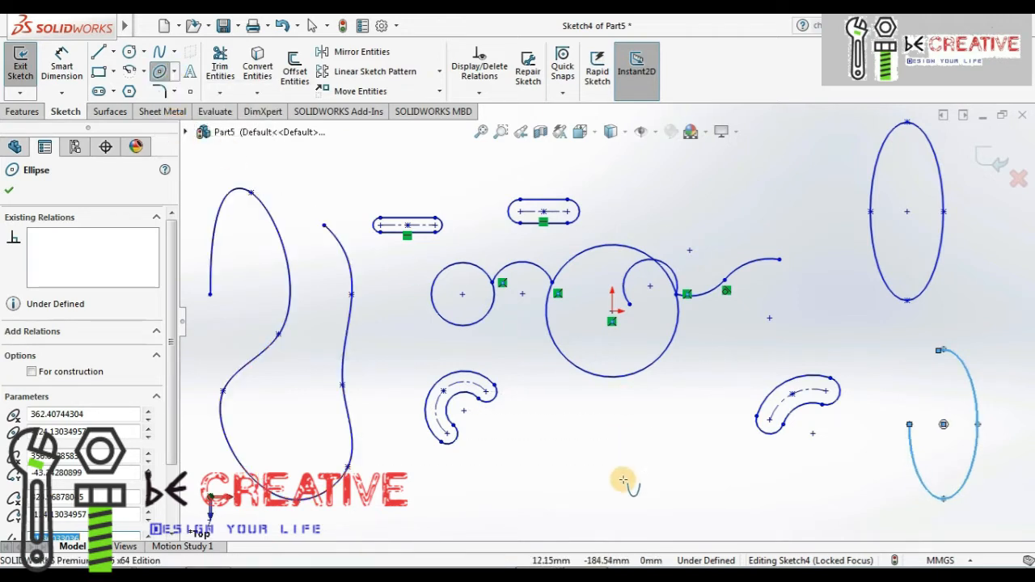
click(656, 497)
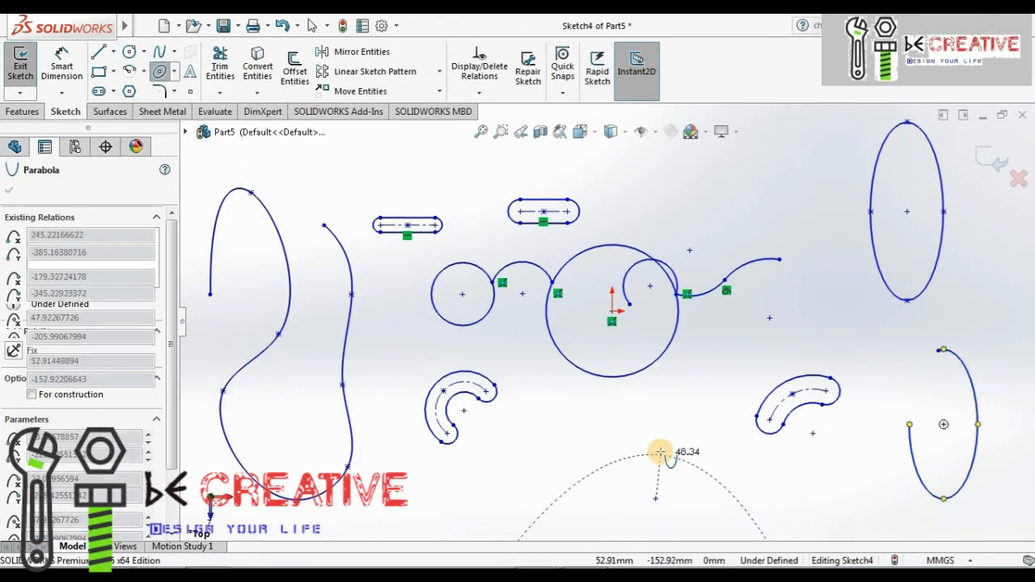
click(655, 389)
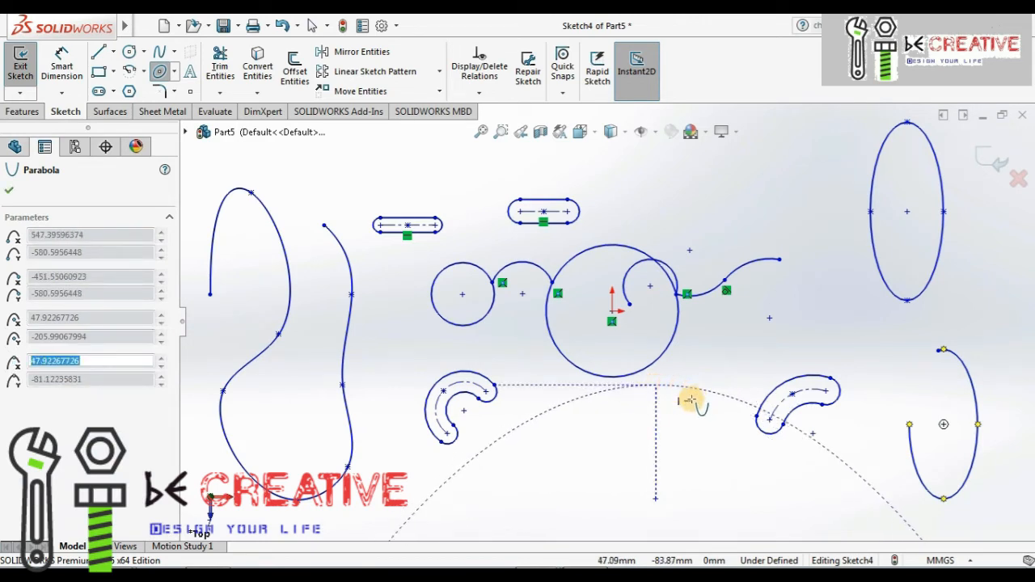
click(654, 378)
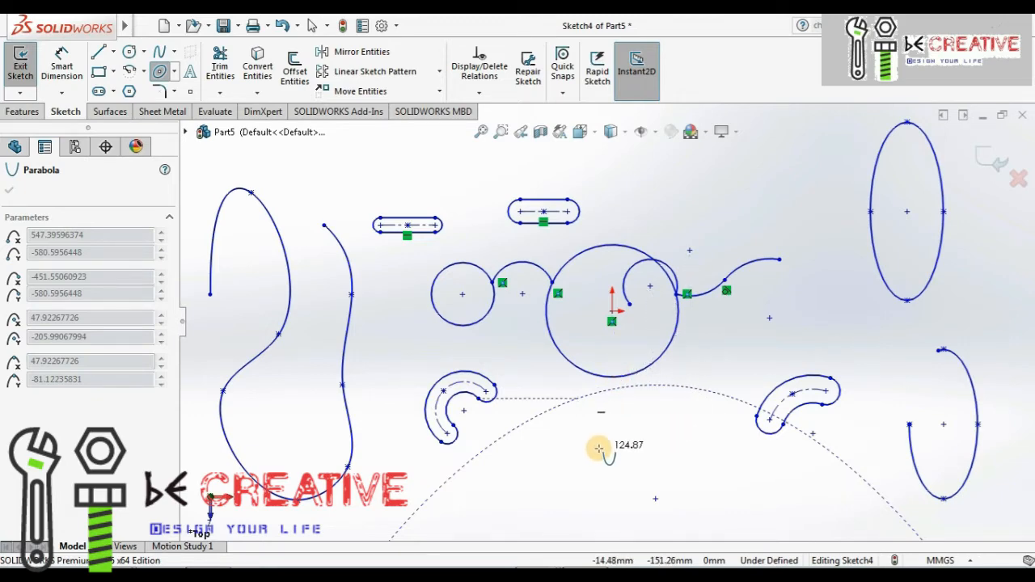
click(481, 131)
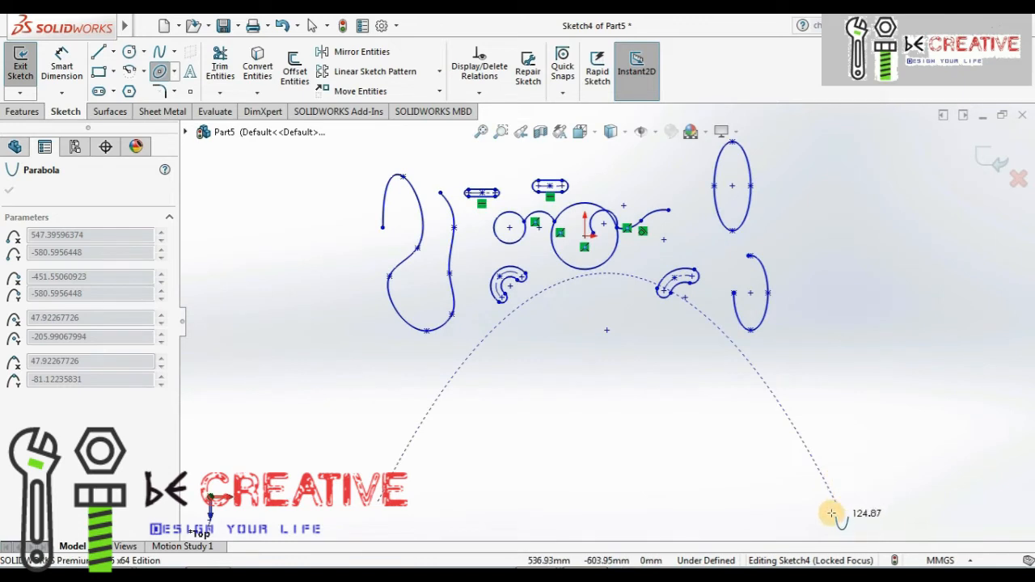
click(896, 346)
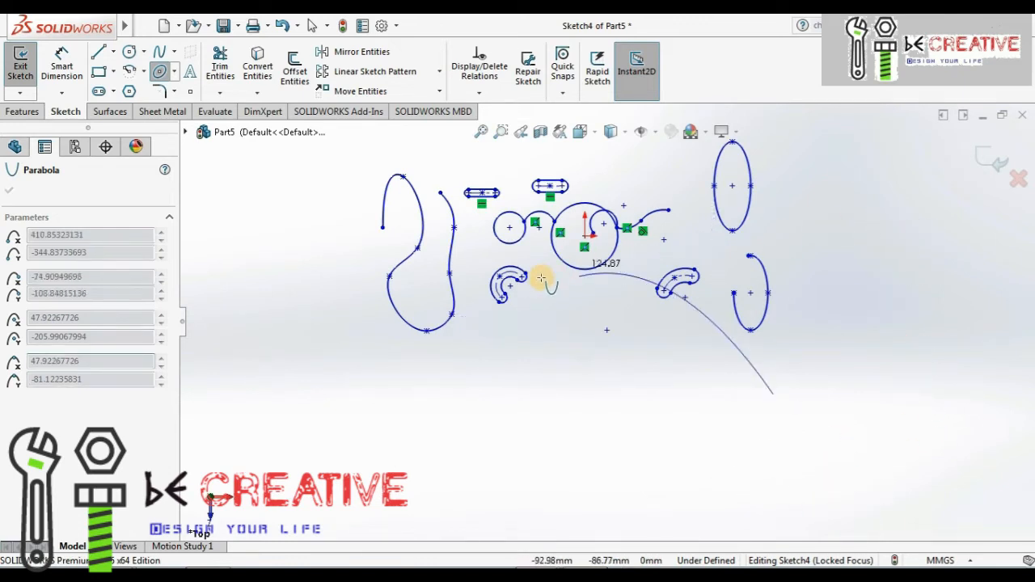
click(505, 440)
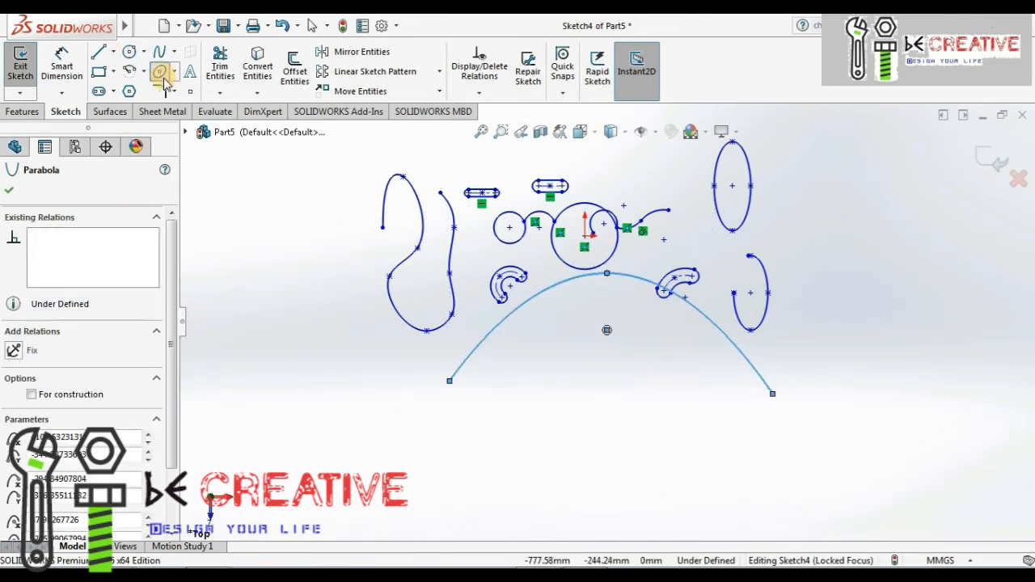
click(11, 191)
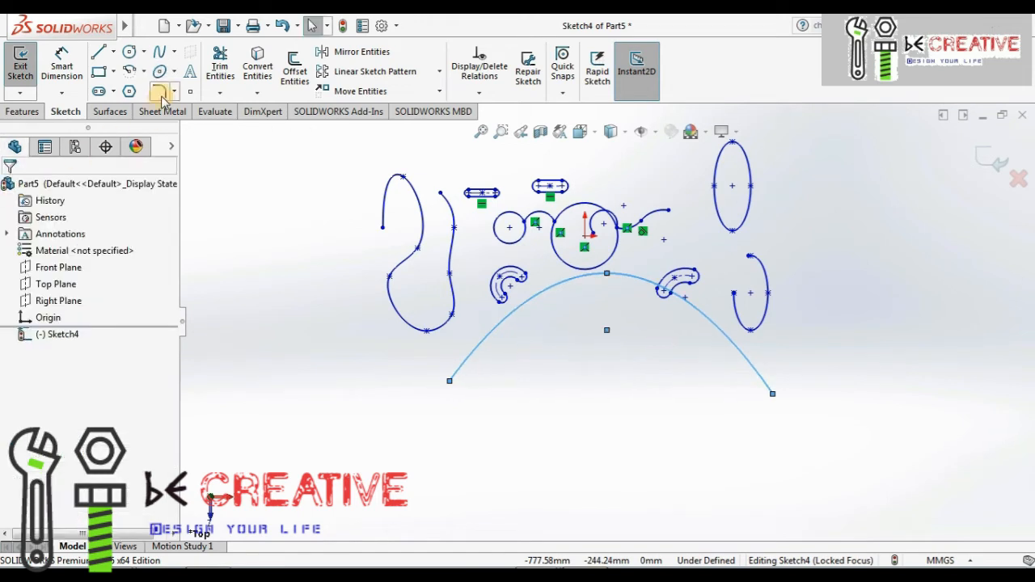
Draw a conic curve to the right of the partial ellipse, with vertically aligned endpoints and its apex pointing left, and finish the command
click(175, 72)
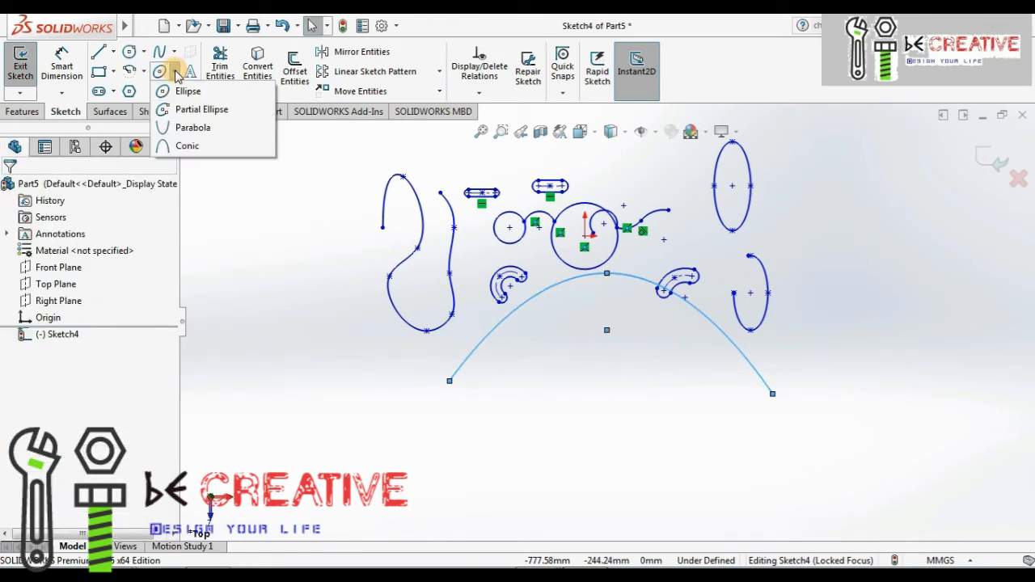
click(188, 147)
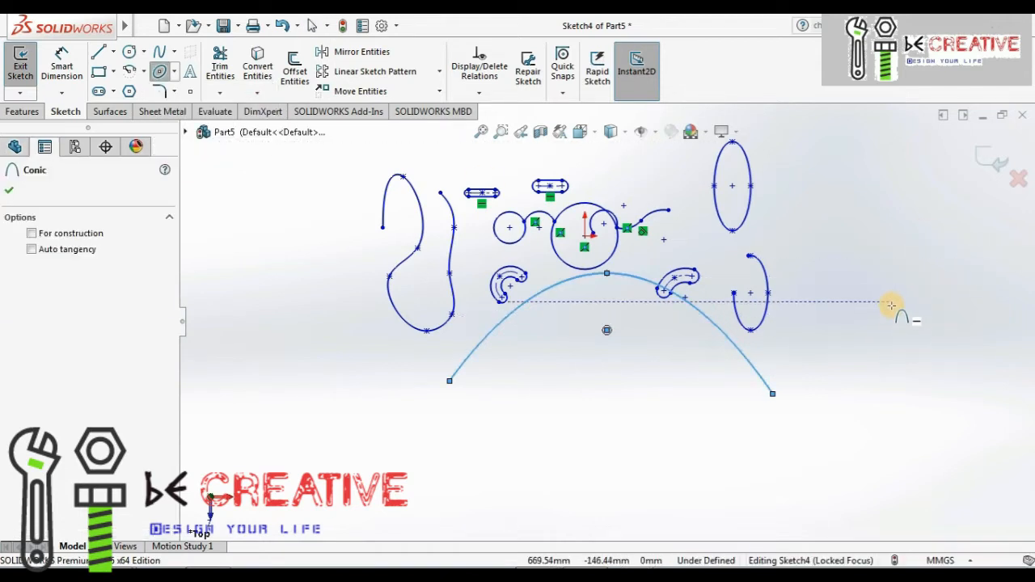
click(896, 272)
click(896, 378)
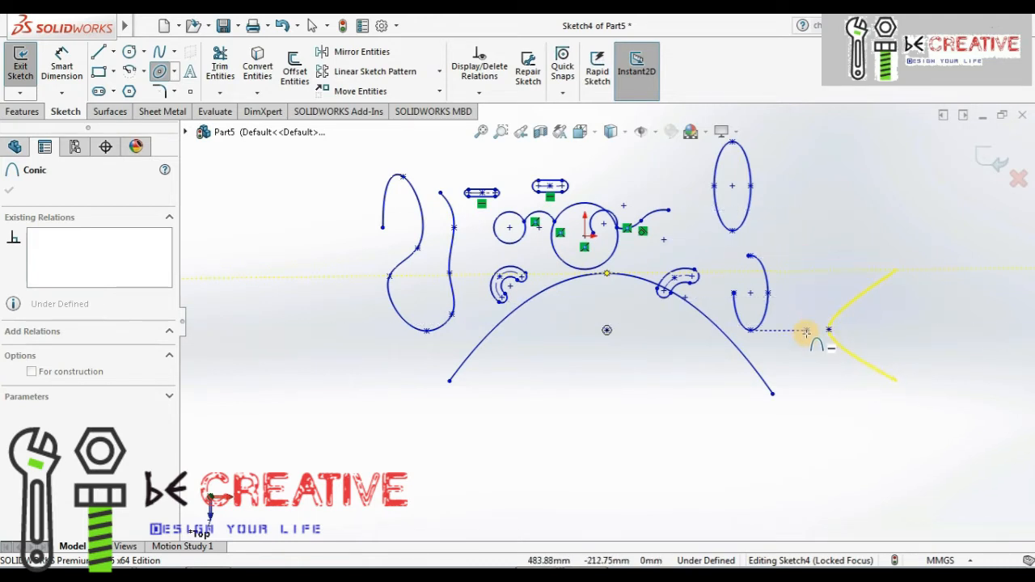
click(806, 332)
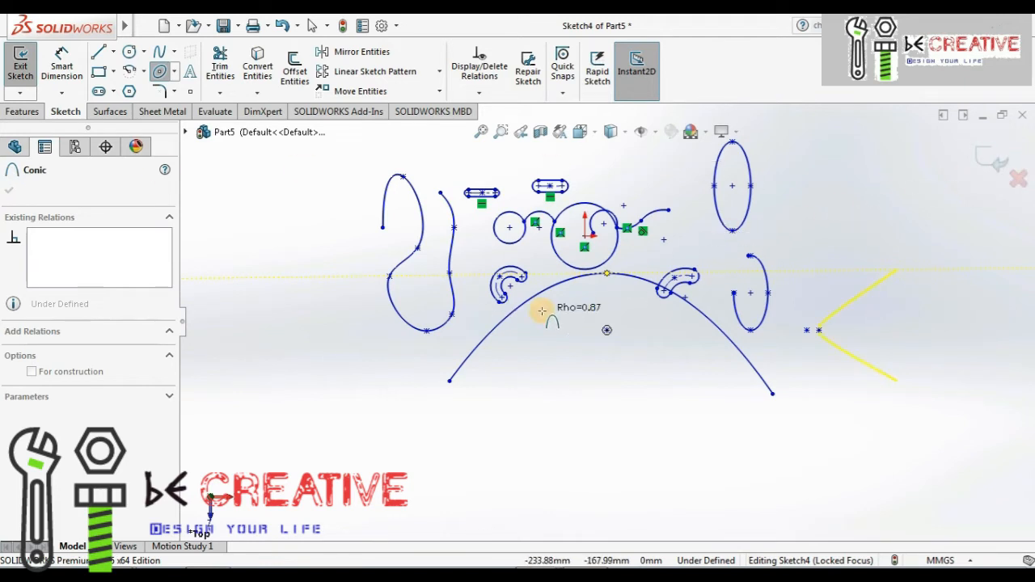
click(800, 338)
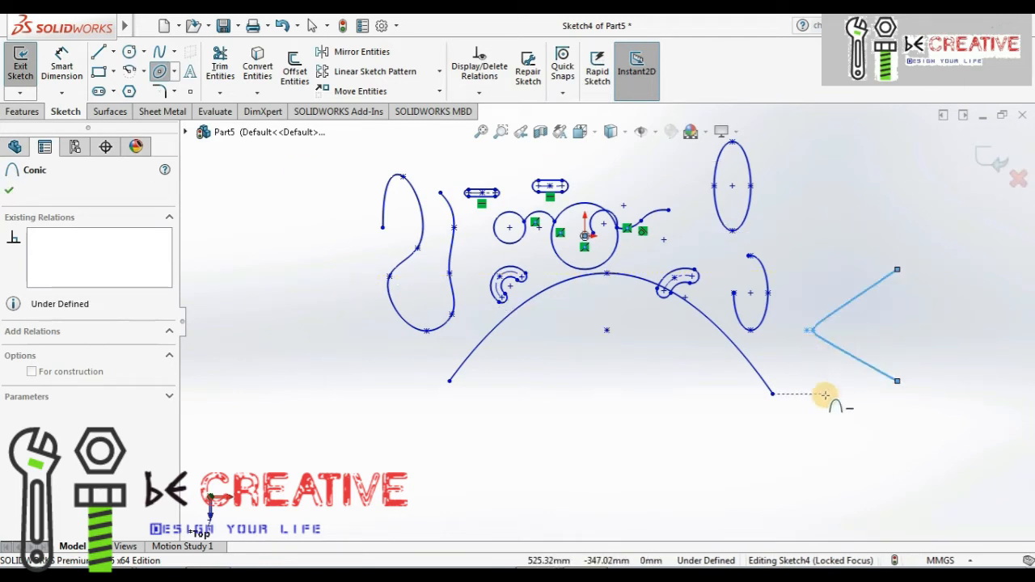
click(9, 192)
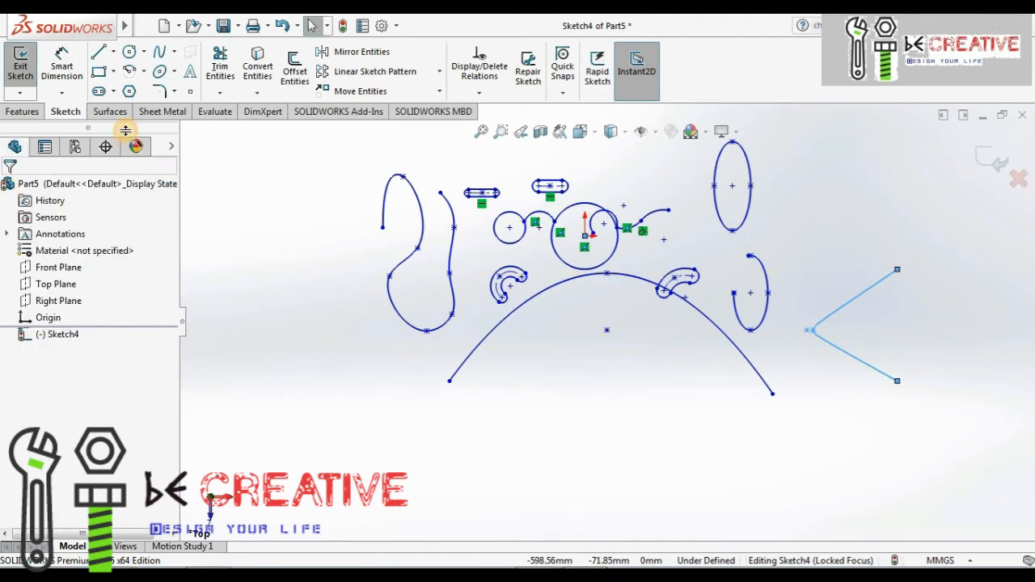
Draw a corner rectangle of about 196 by 165 mm to the left of the spline and finish the command
click(176, 92)
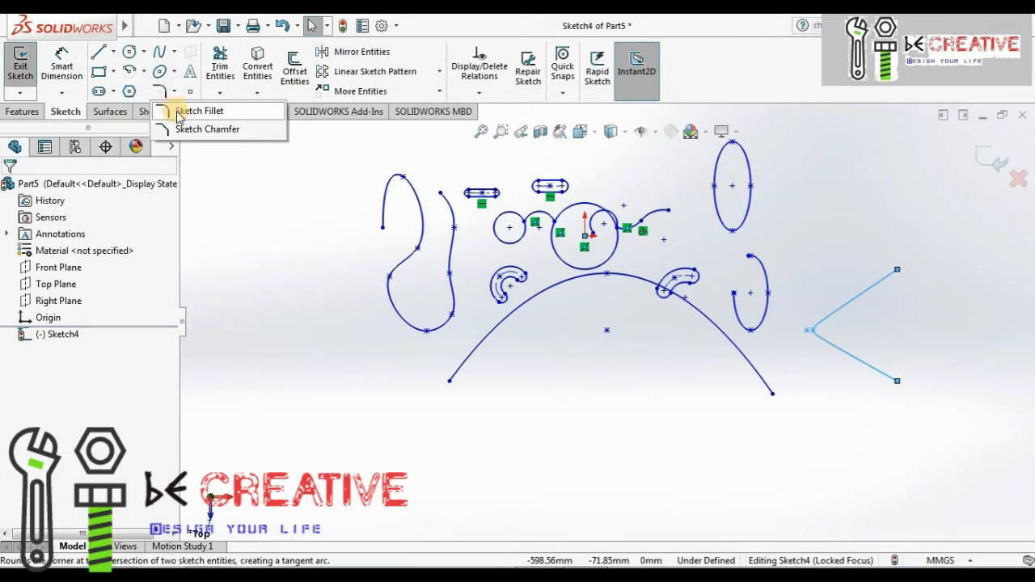
click(243, 243)
click(114, 71)
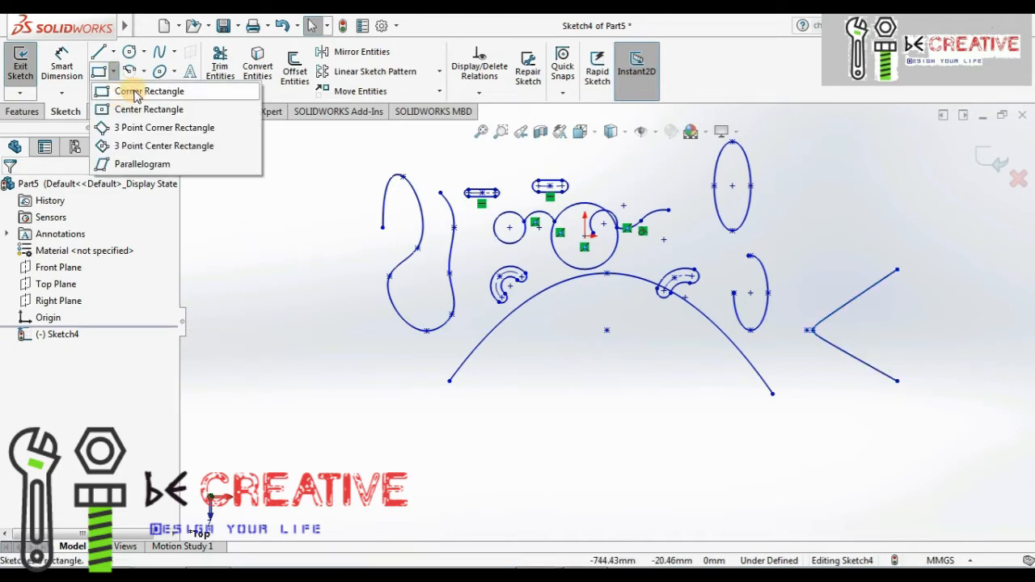
click(120, 91)
click(224, 210)
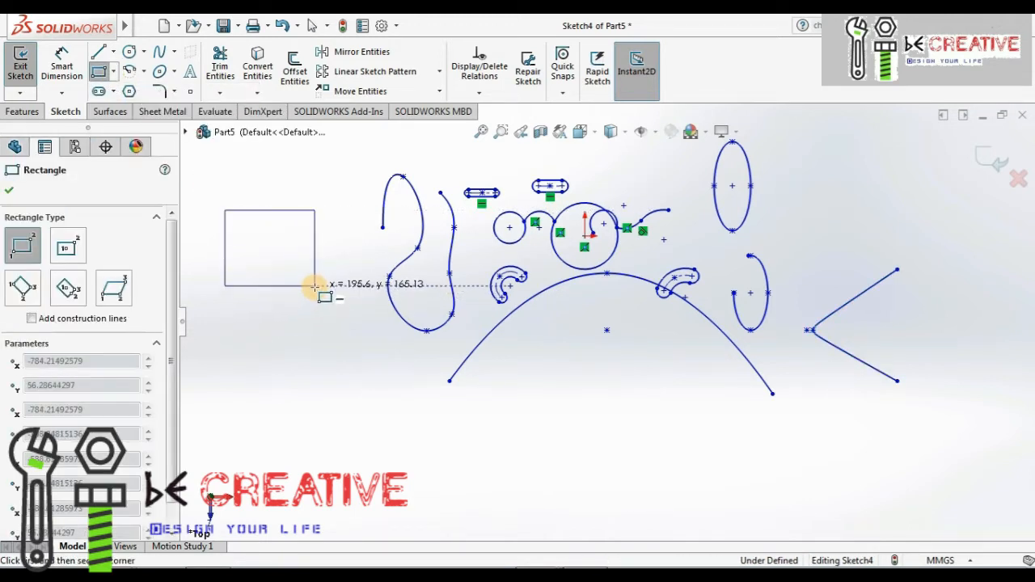
click(315, 285)
click(9, 192)
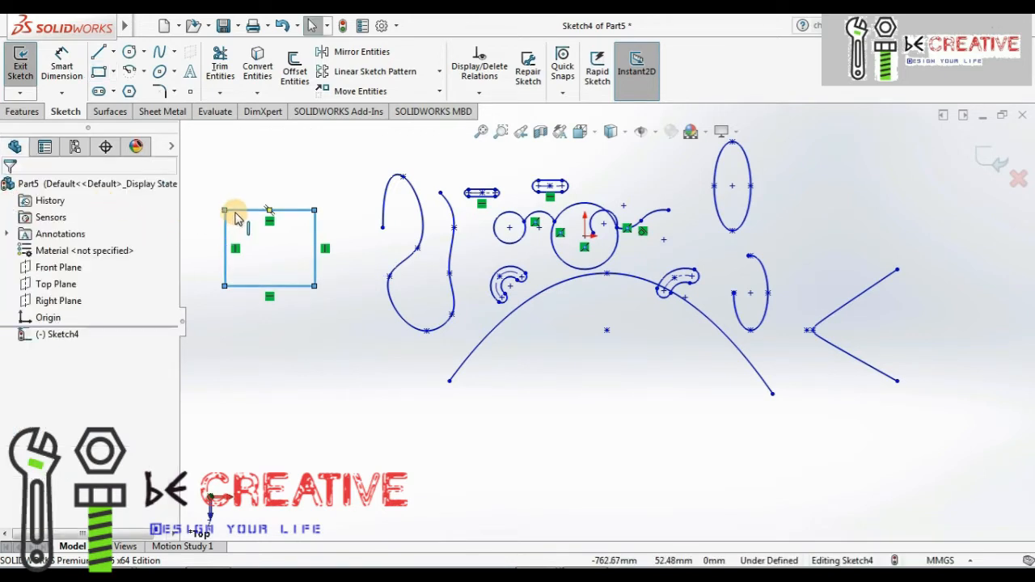
Apply 10 mm sketch fillets to the upper-left and lower-left corners of the rectangle
click(175, 94)
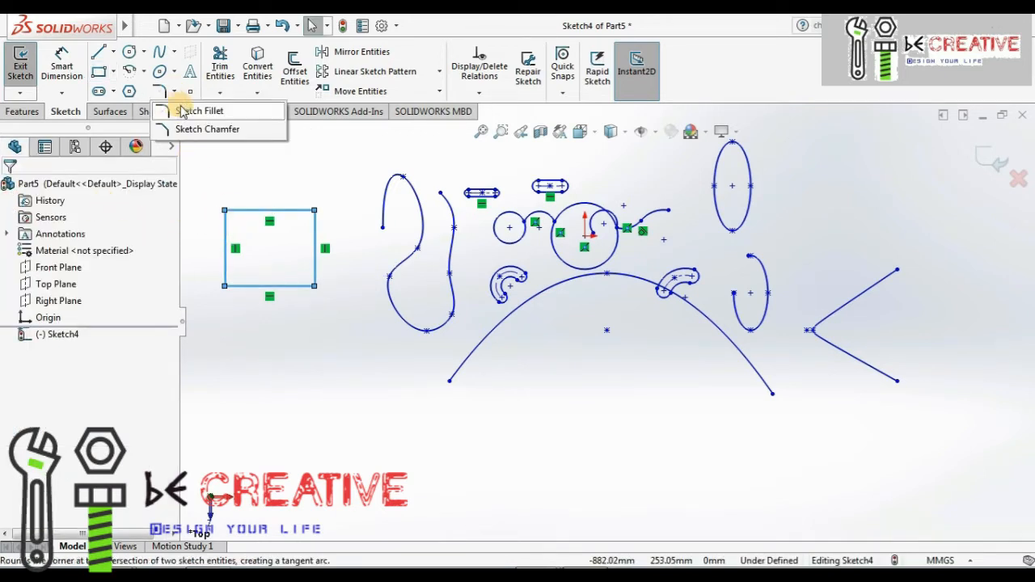
click(192, 113)
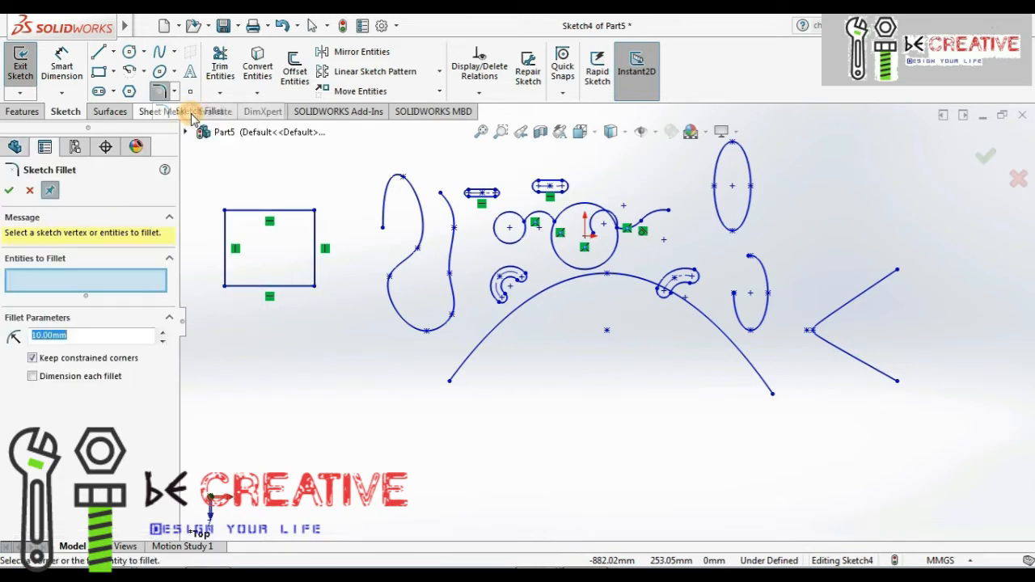
click(225, 212)
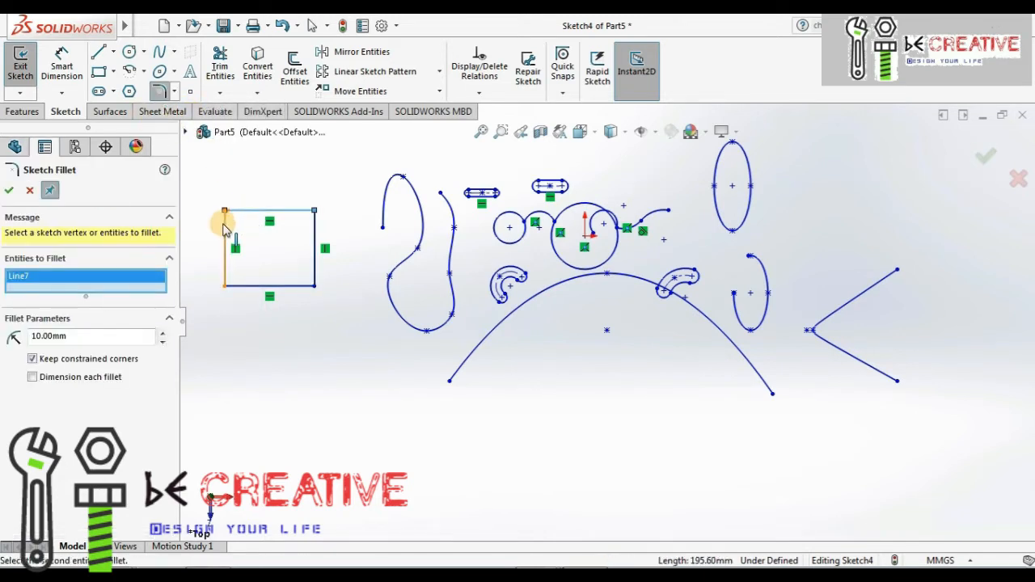
click(225, 285)
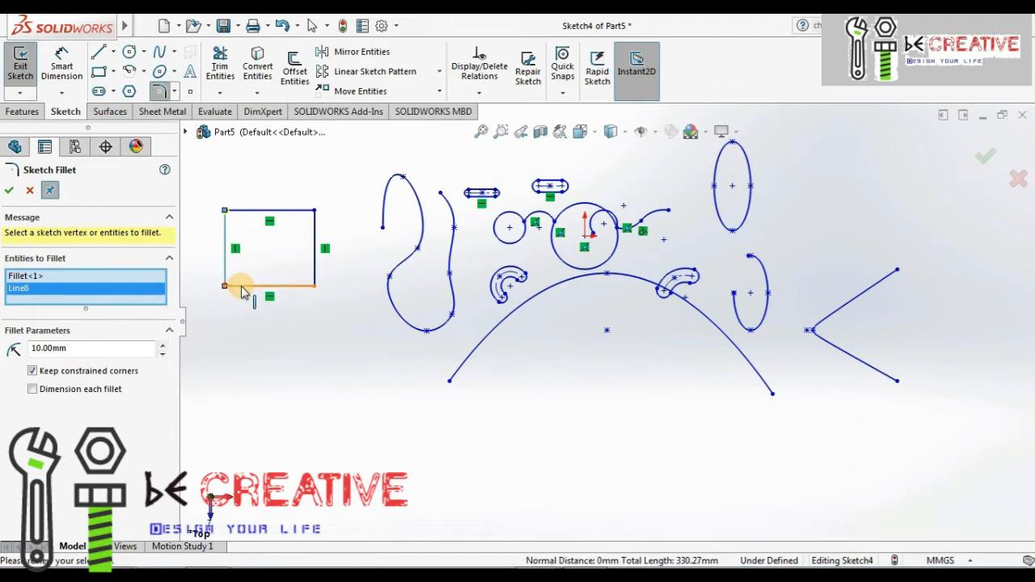
click(9, 190)
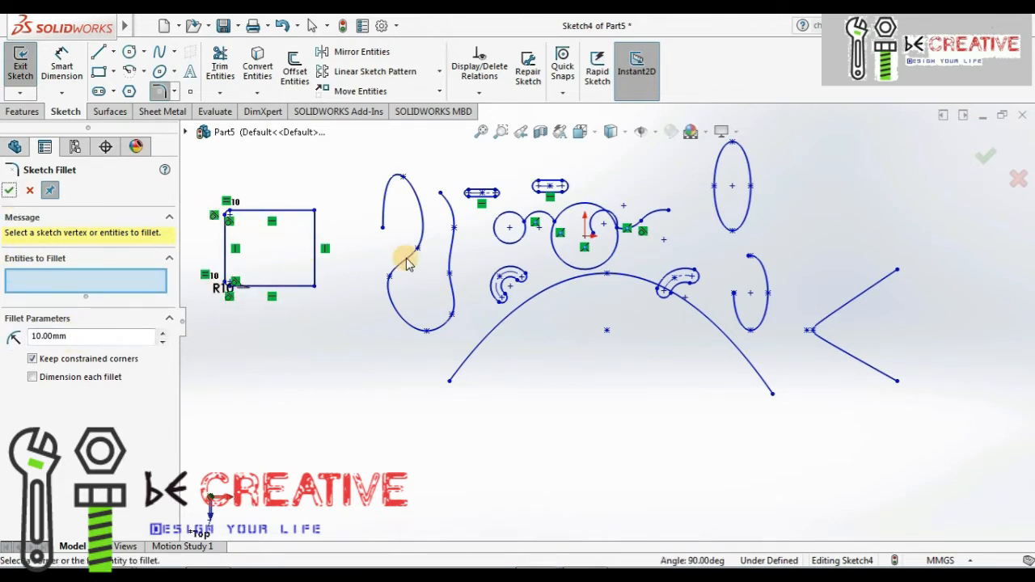
click(483, 132)
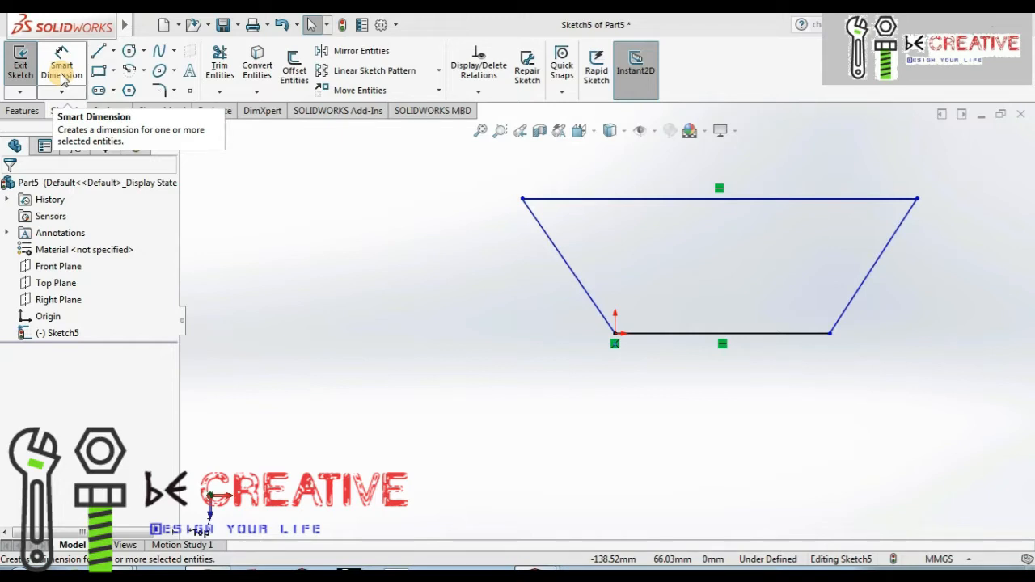
Dimension the trapezoid's height between its bottom and top edges as 50 mm
click(63, 71)
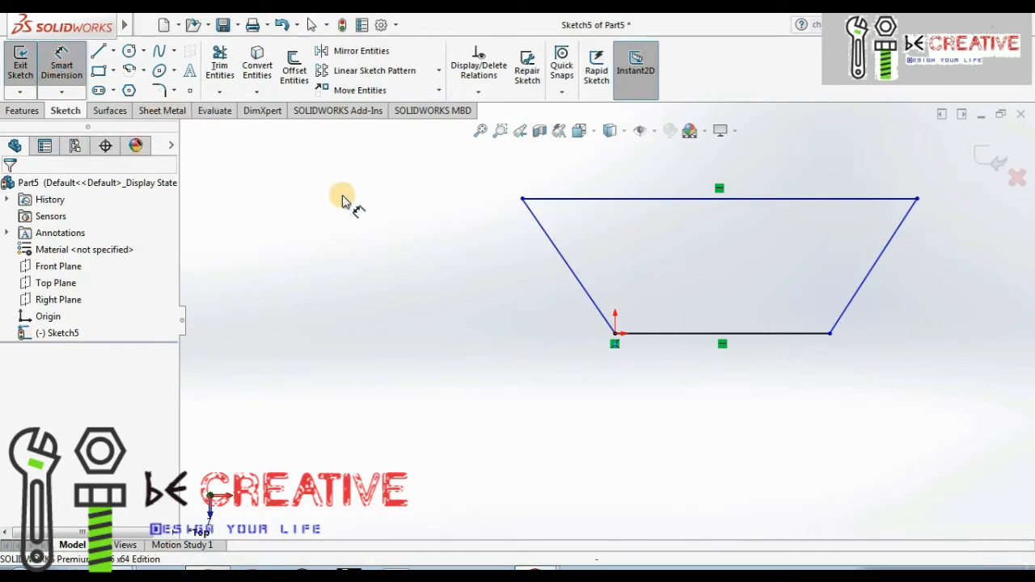
click(688, 335)
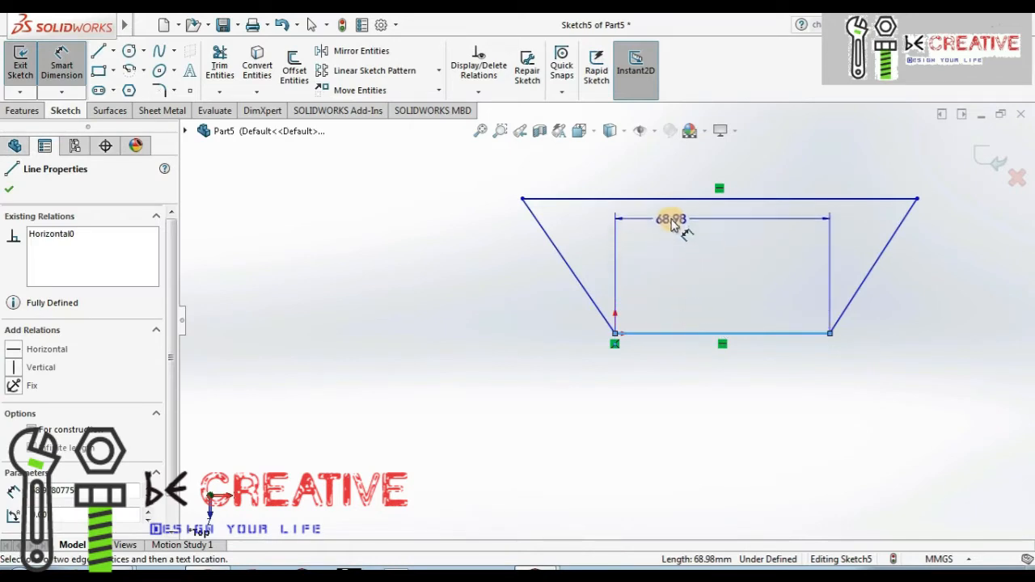
click(671, 200)
click(437, 269)
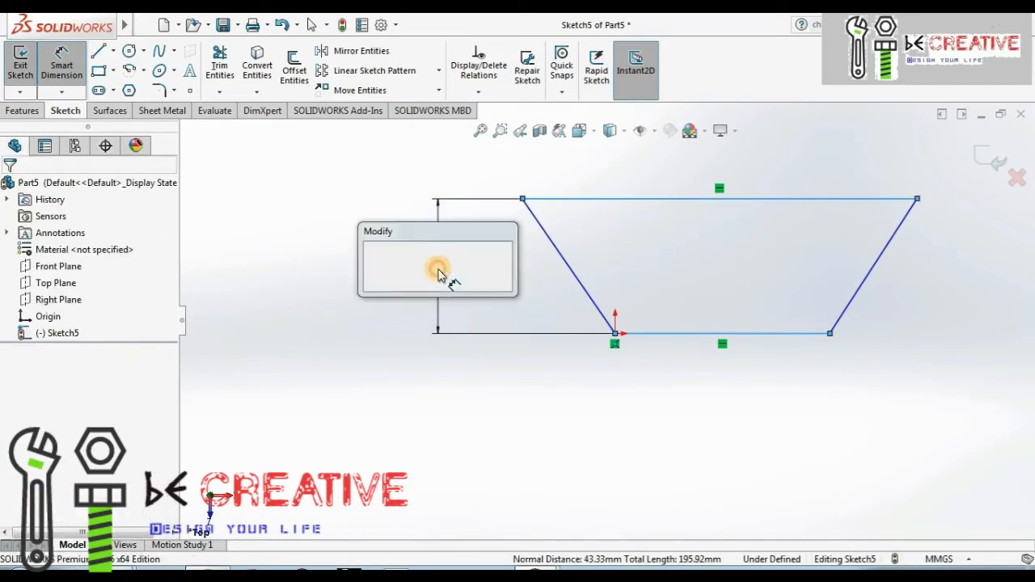
text(5)
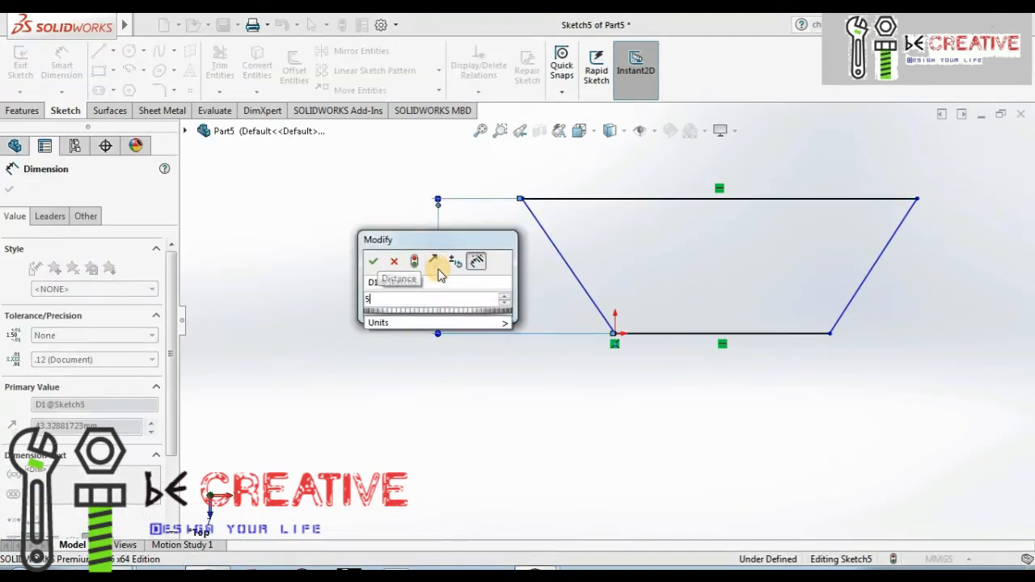
text(0)
key(Return)
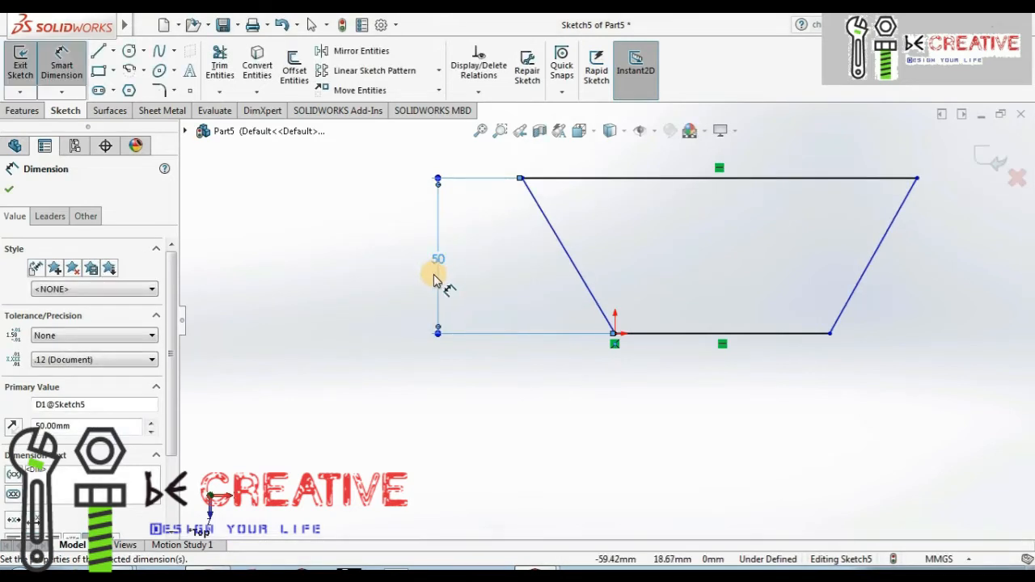
Dimension the horizontal distance from the origin corner to the trapezoid's upper-right corner as 95 mm
click(616, 337)
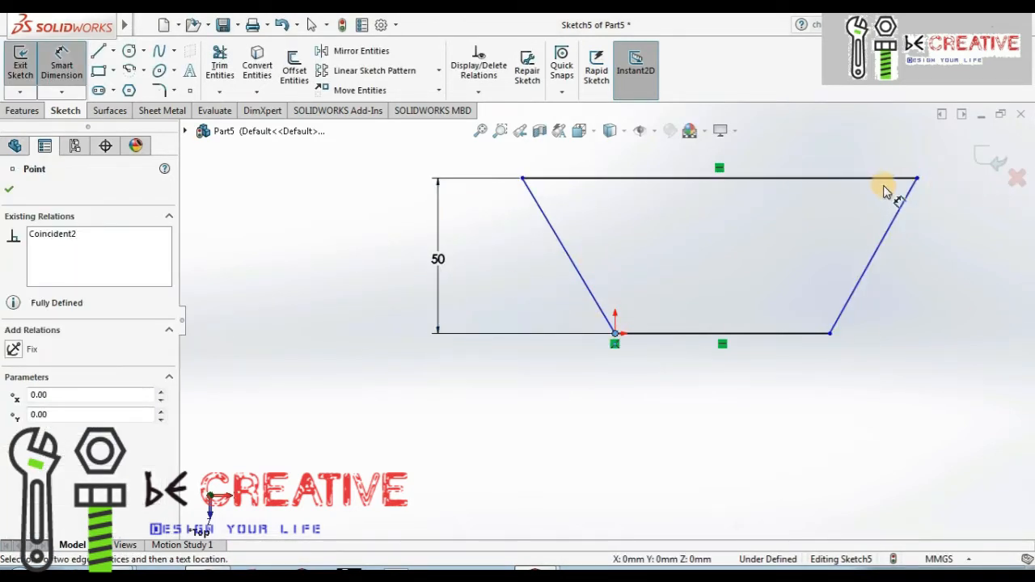
click(919, 180)
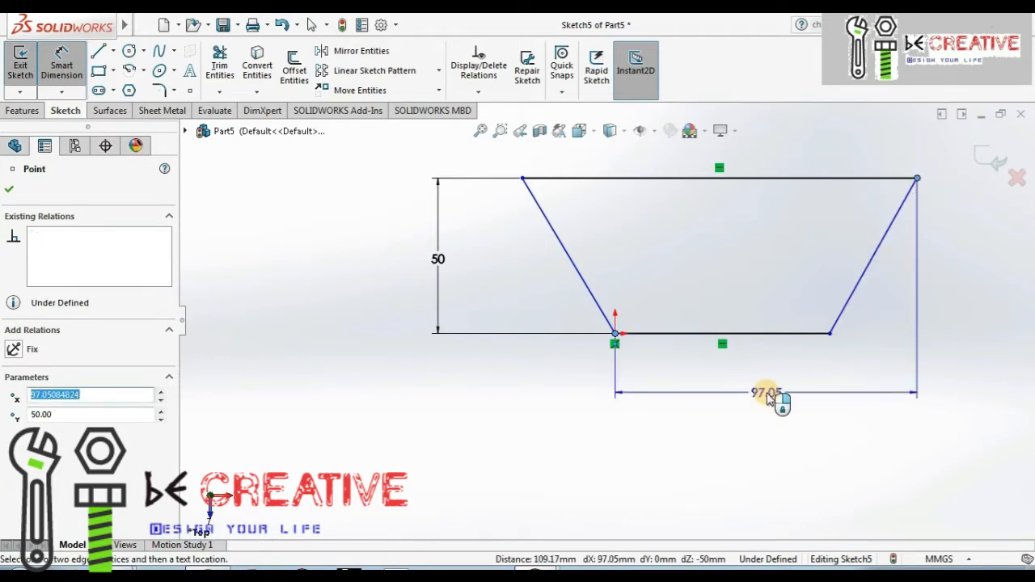
click(769, 402)
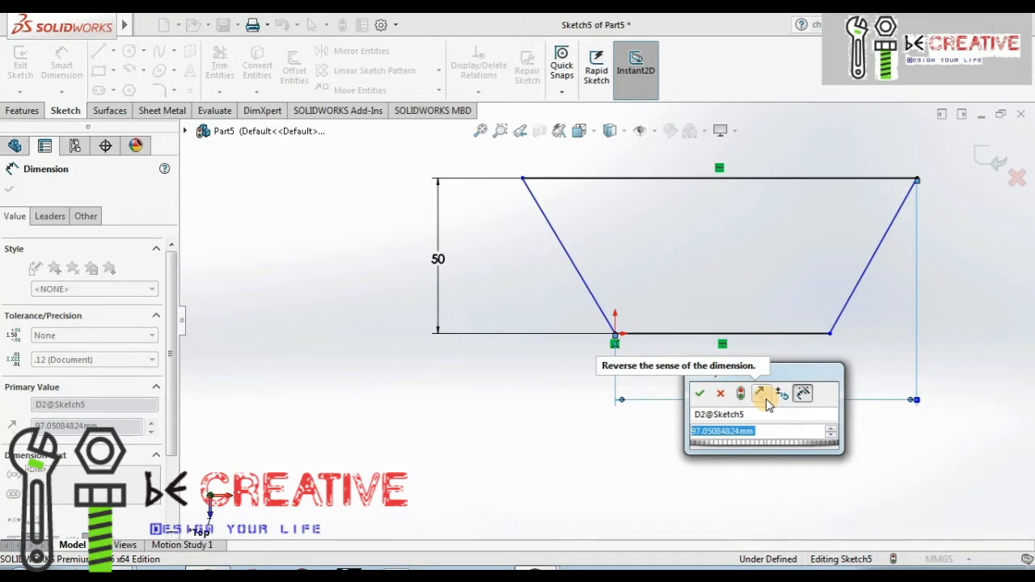
text(95)
key(Return)
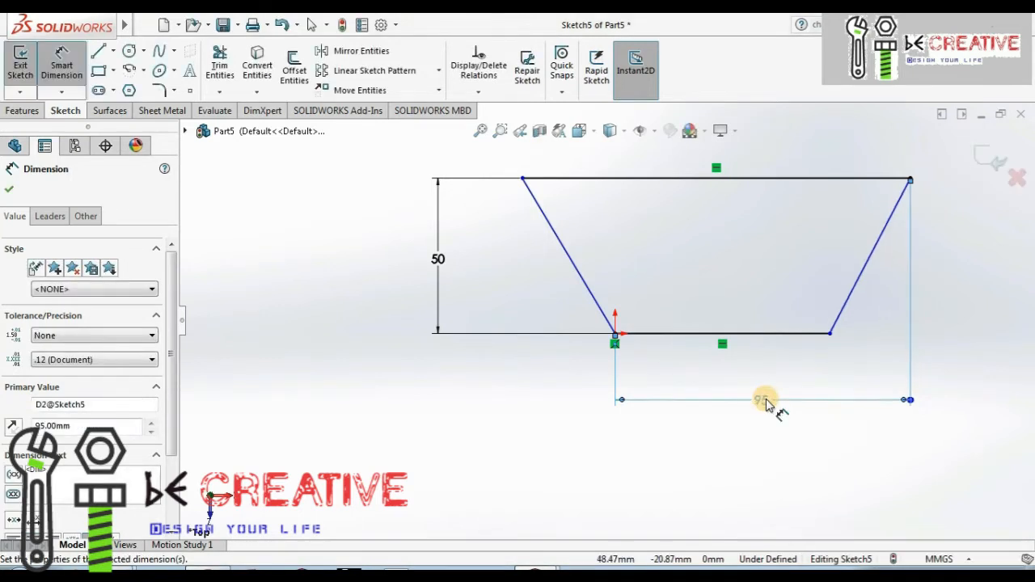
Dimension the trapezoid's top edge between its two upper corners as 125 mm
click(524, 179)
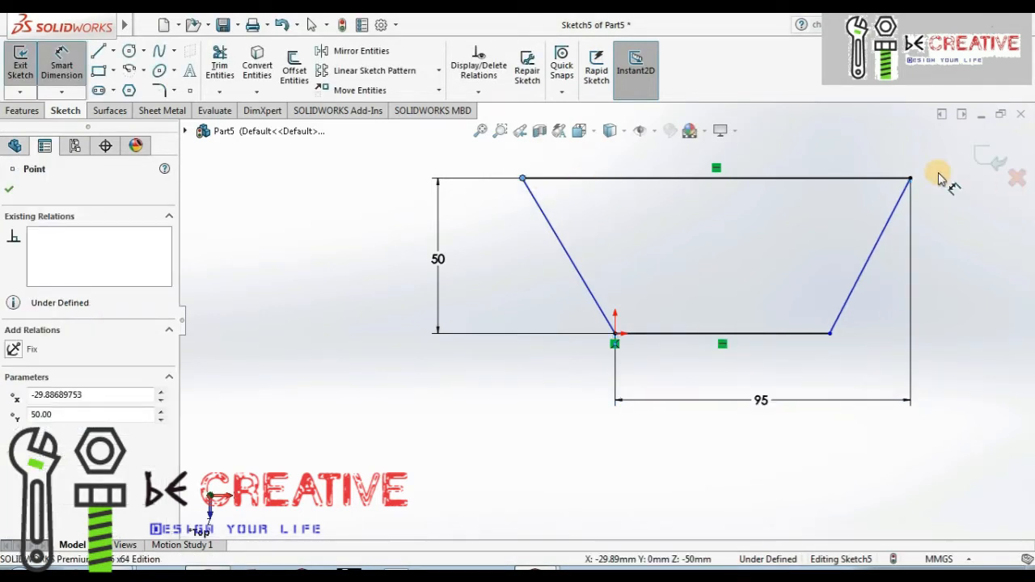
click(911, 178)
click(762, 154)
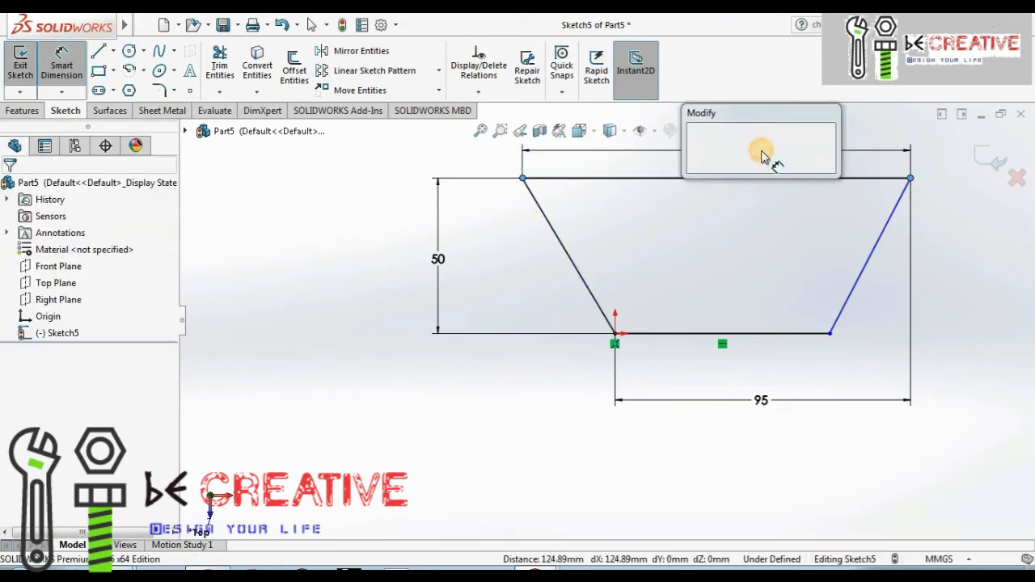
text(125)
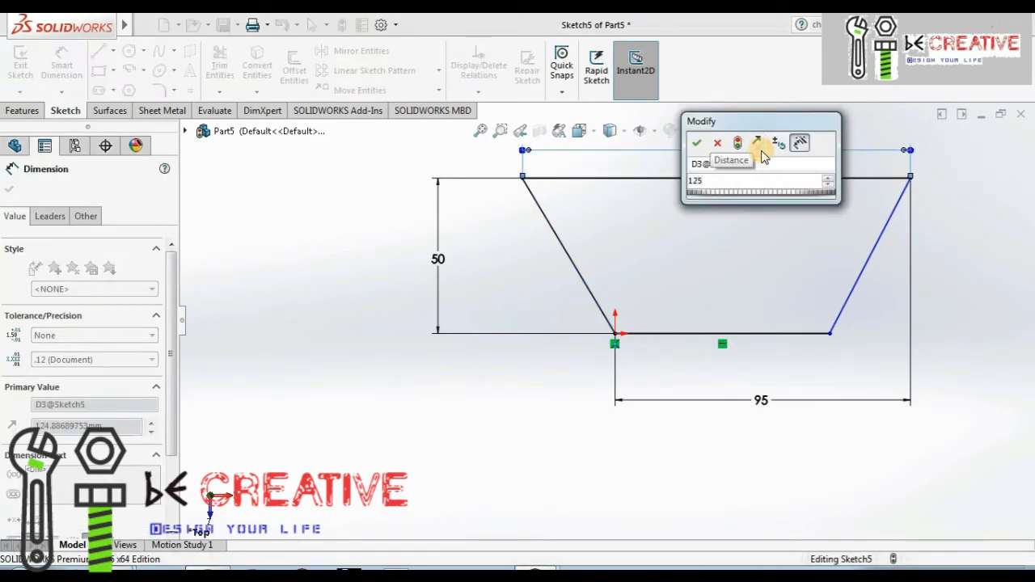
key(Return)
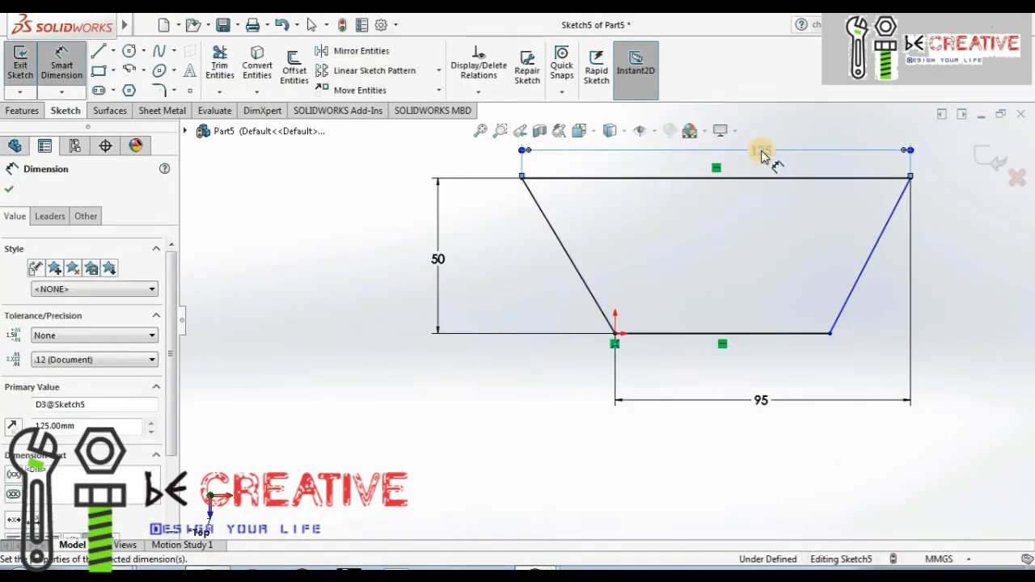
Dimension the trapezoid's bottom edge as 75 mm and finish dimensioning
click(801, 336)
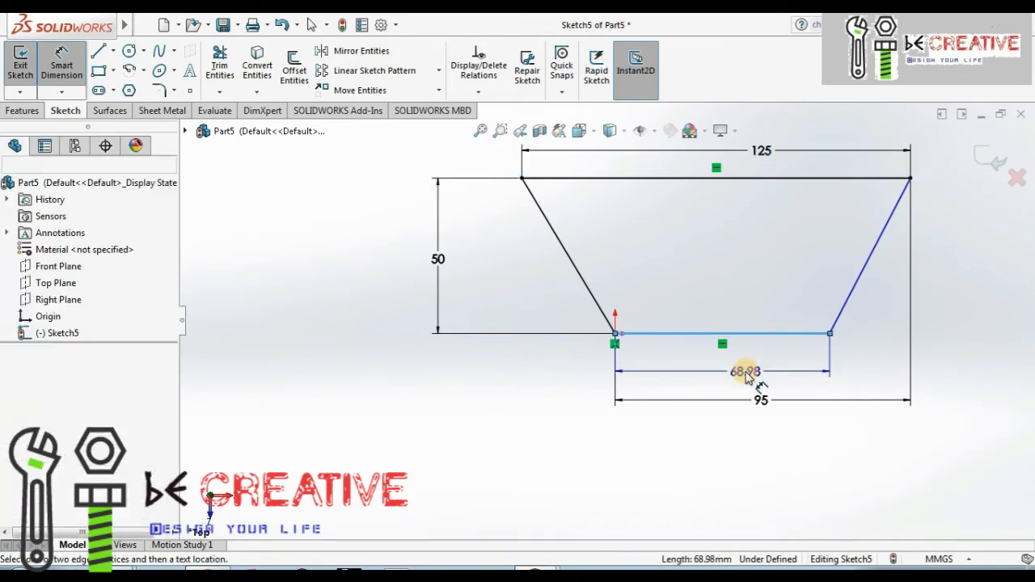
click(745, 374)
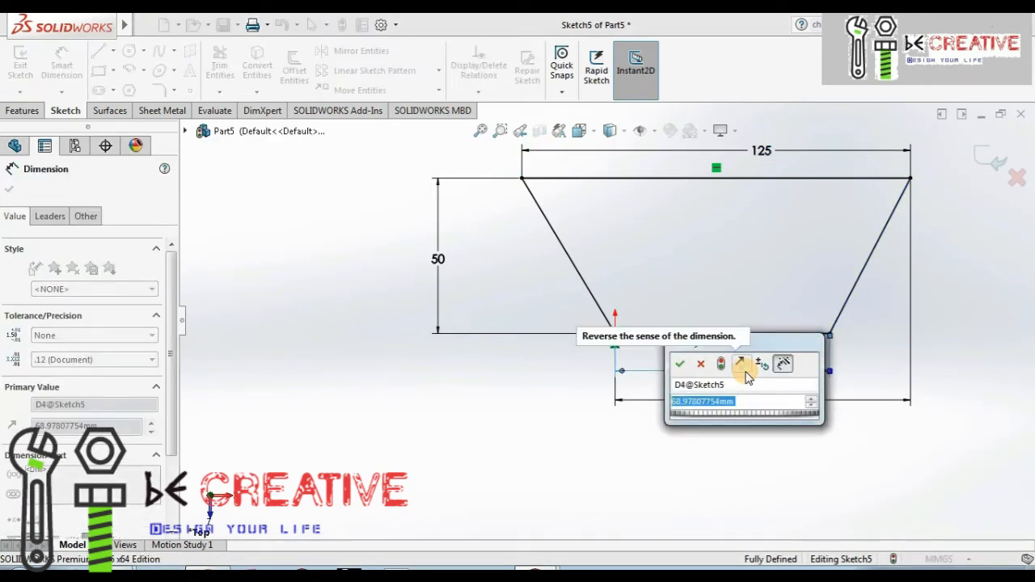
text(75)
key(Return)
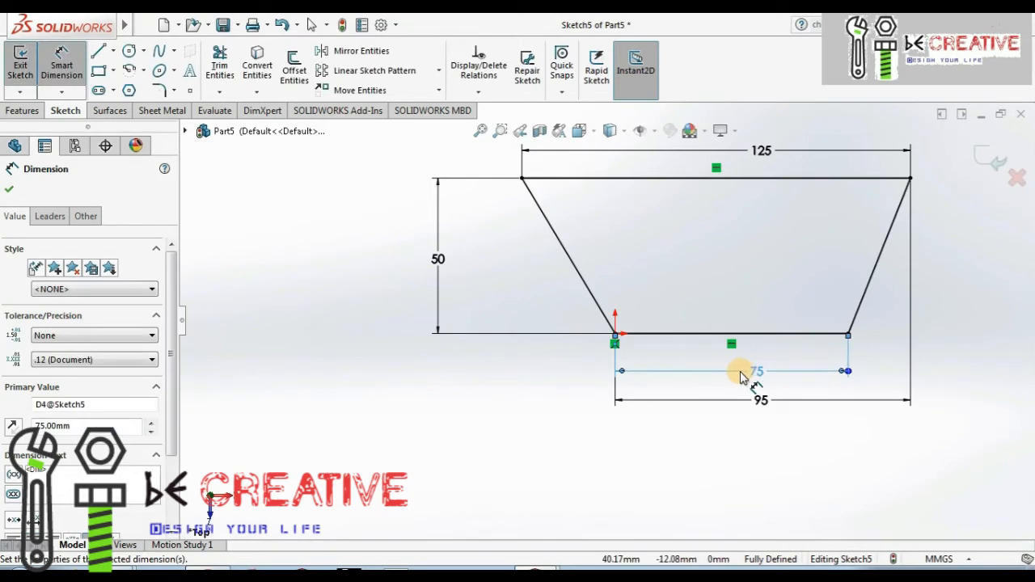
click(9, 189)
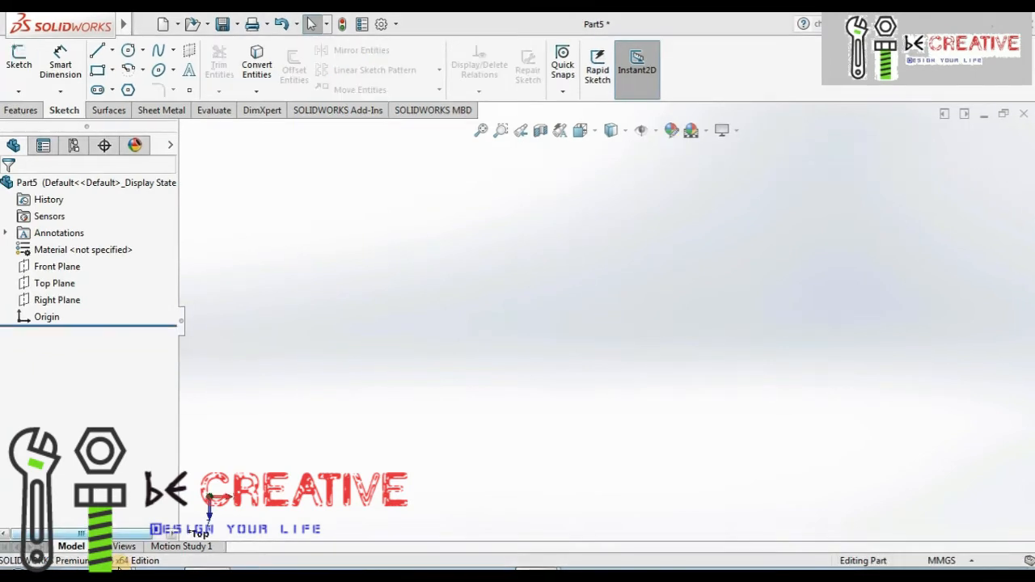
Start a new sketch on the Top Plane
mouse_move(119, 570)
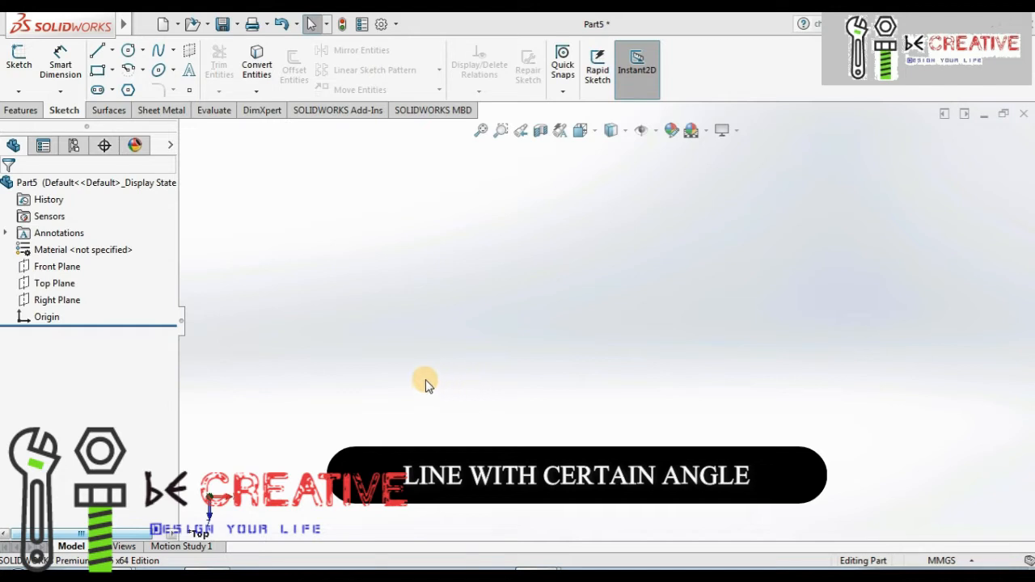
right_click(53, 285)
click(114, 316)
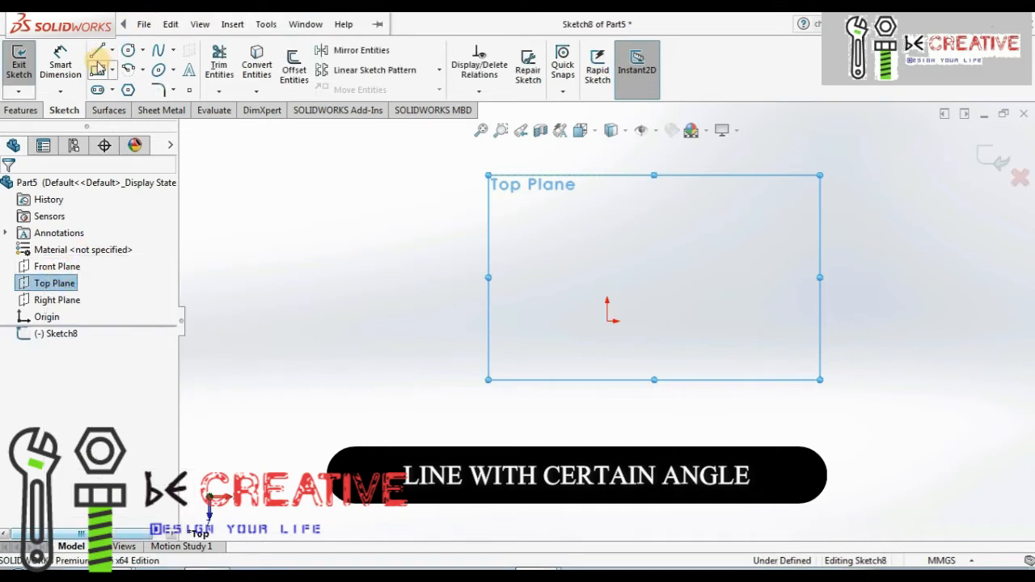
Draw a 100 mm line from the origin with the Angle orientation, rising to the upper right at about 45 degrees, and finish the command
click(98, 54)
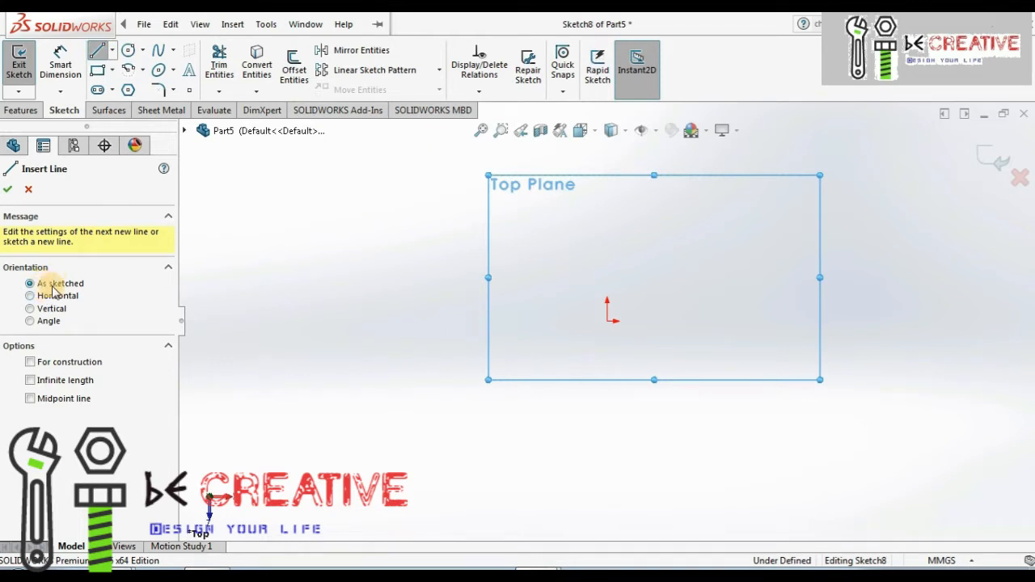
click(31, 321)
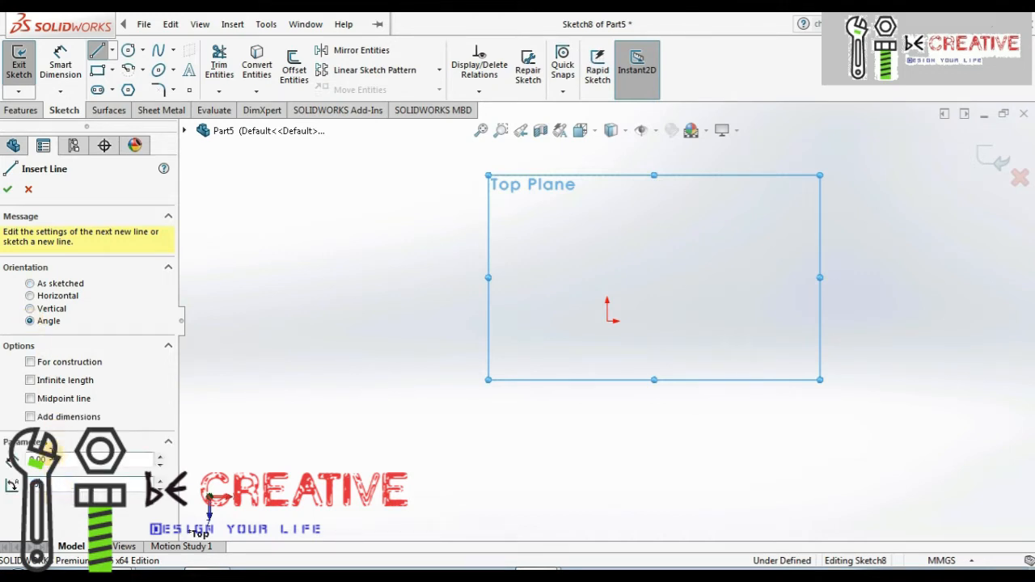
drag(52, 460, 29, 456)
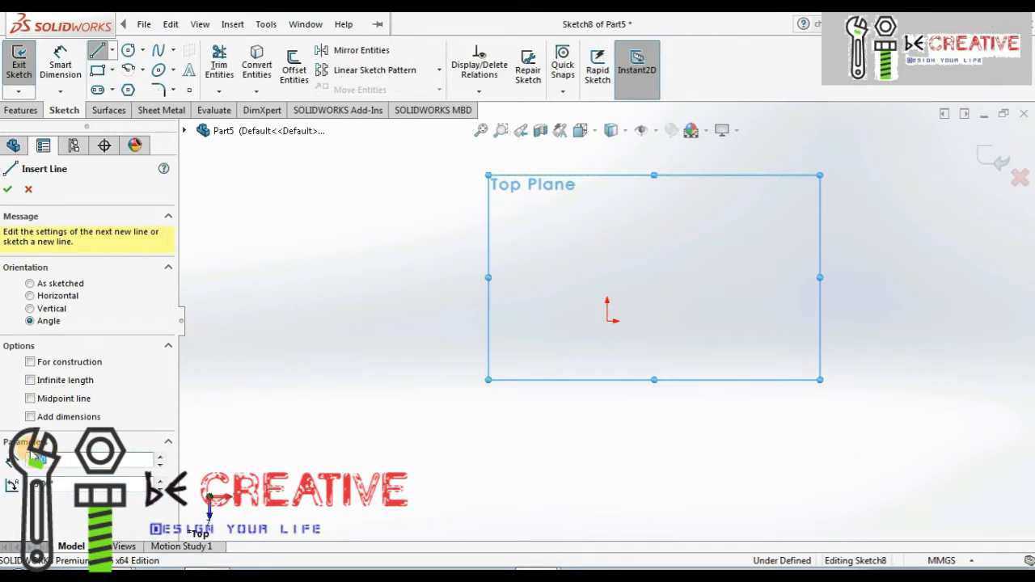
text(100.00)
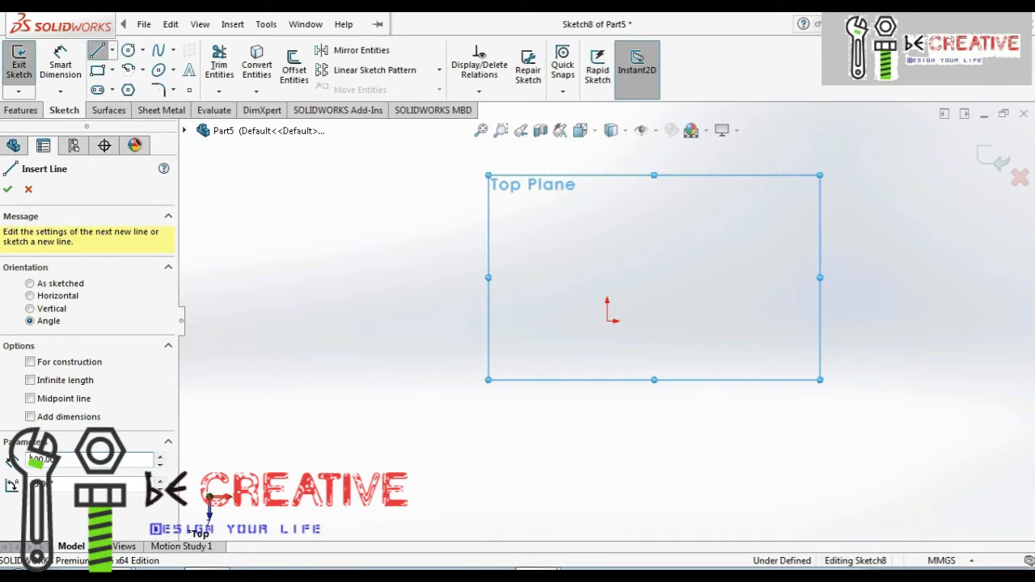
click(608, 321)
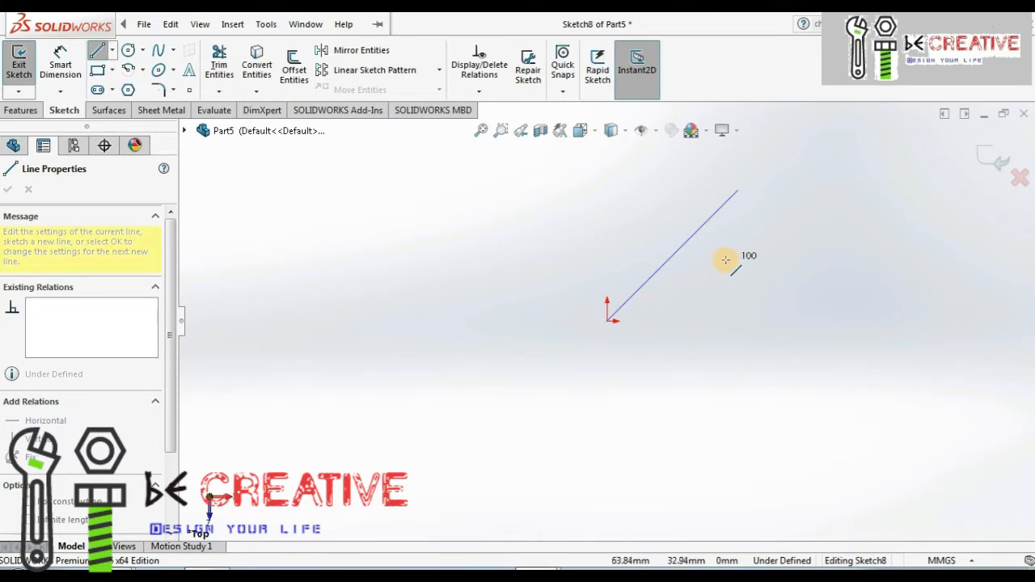
click(725, 260)
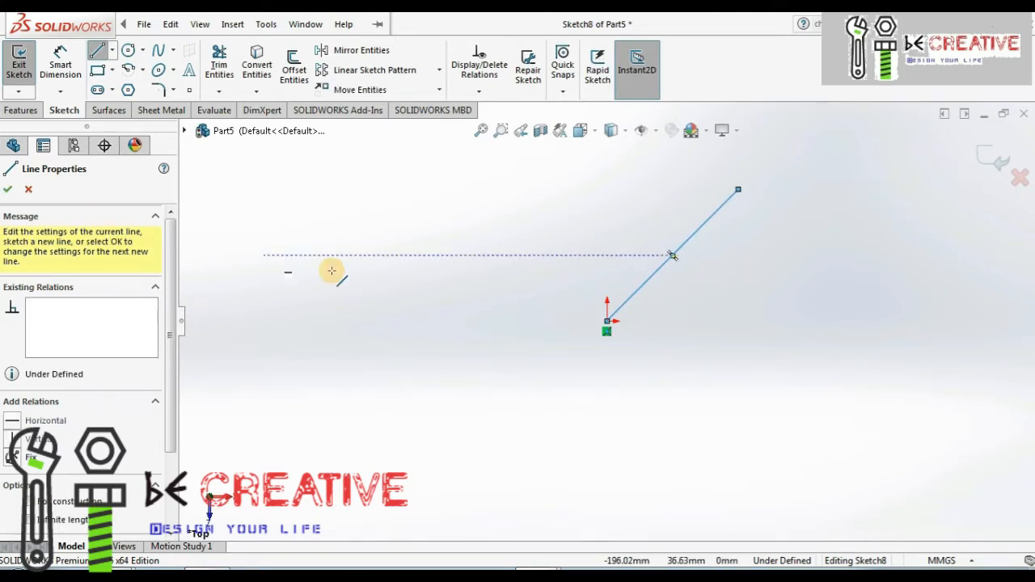
click(17, 192)
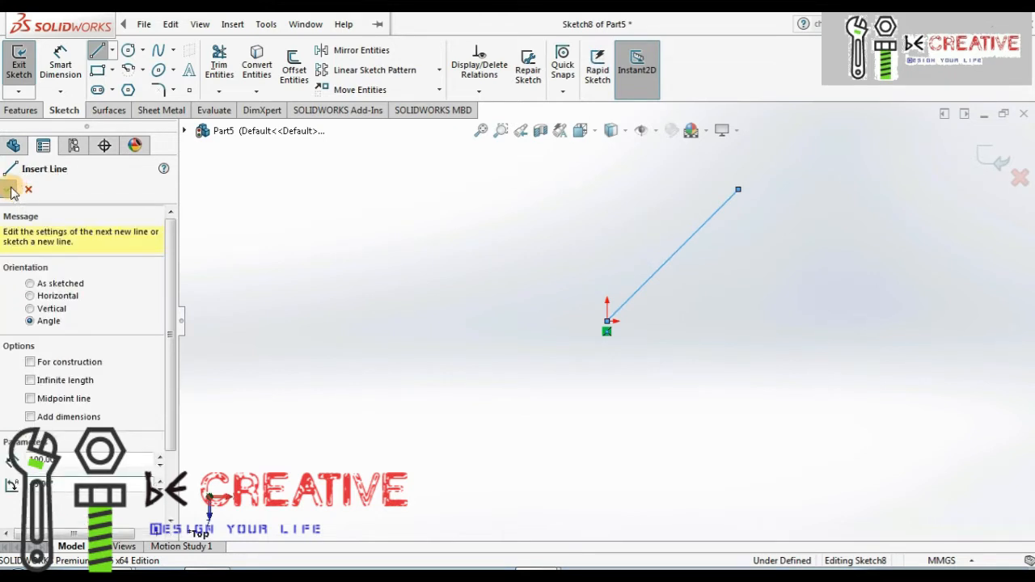
click(16, 192)
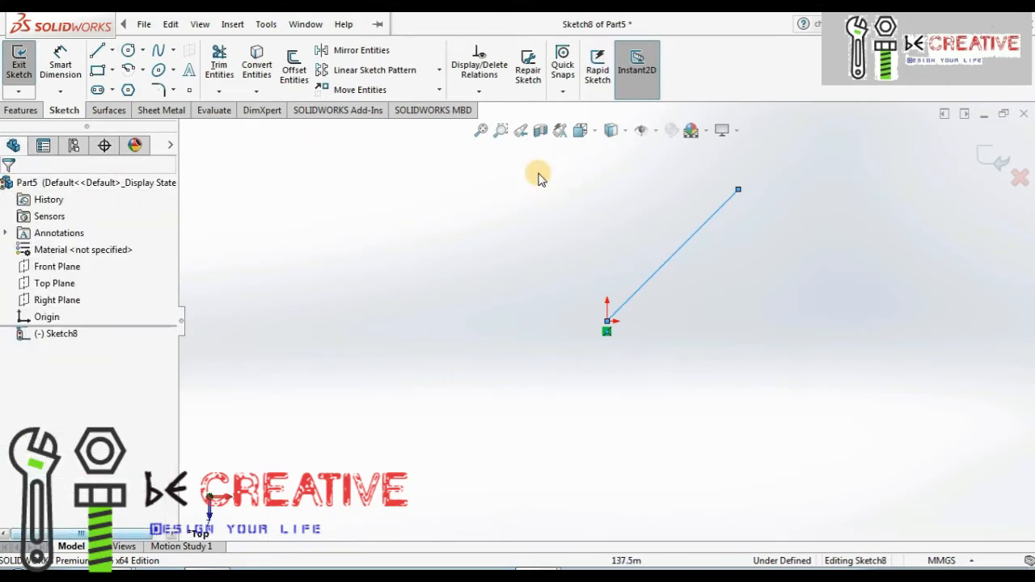
Exit the sketch containing the angled line and delete it
click(987, 158)
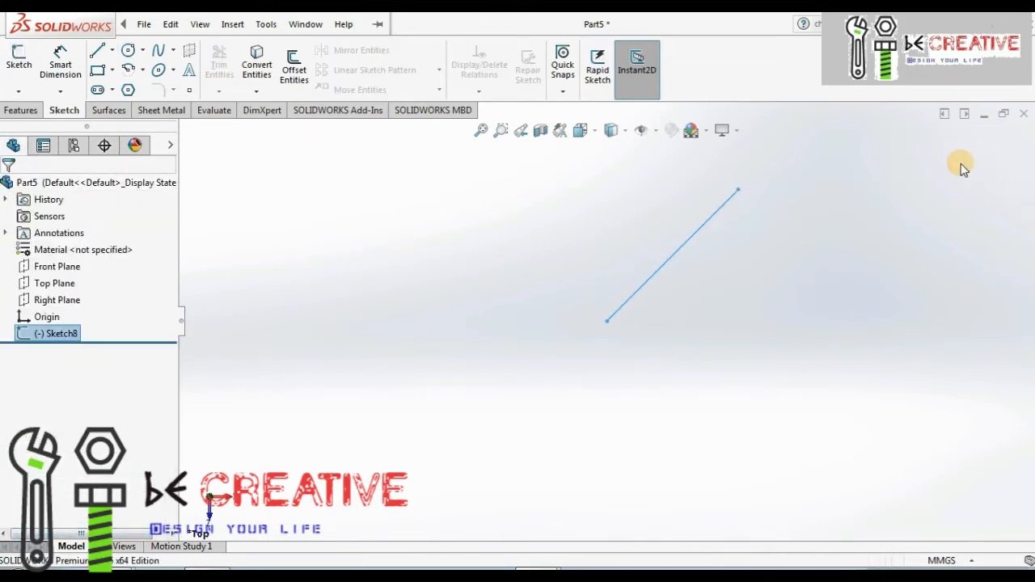
right_click(71, 333)
click(113, 384)
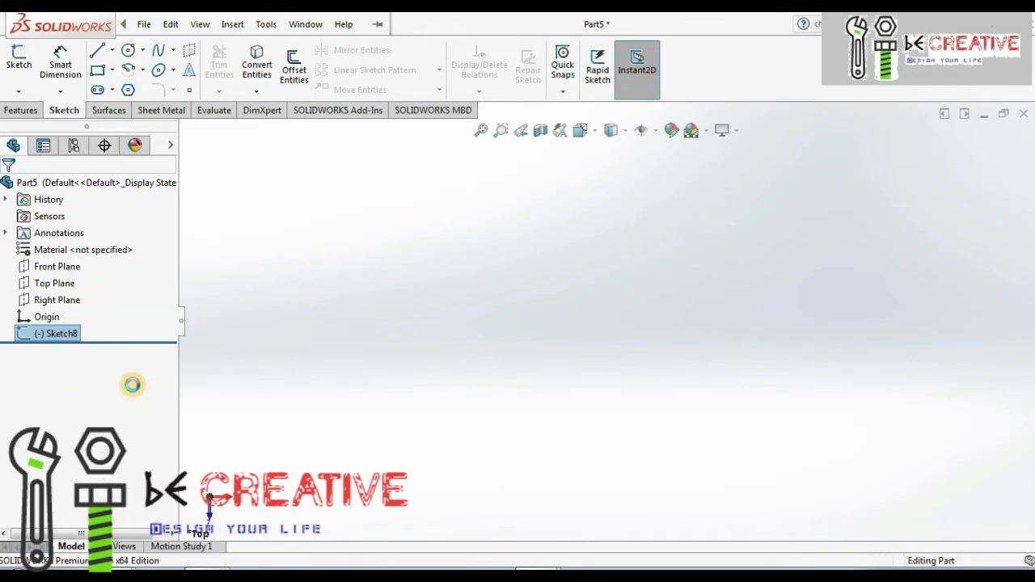
Start a new sketch on the Top Plane and draw a sloping line from the origin toward the upper right
click(58, 283)
click(81, 268)
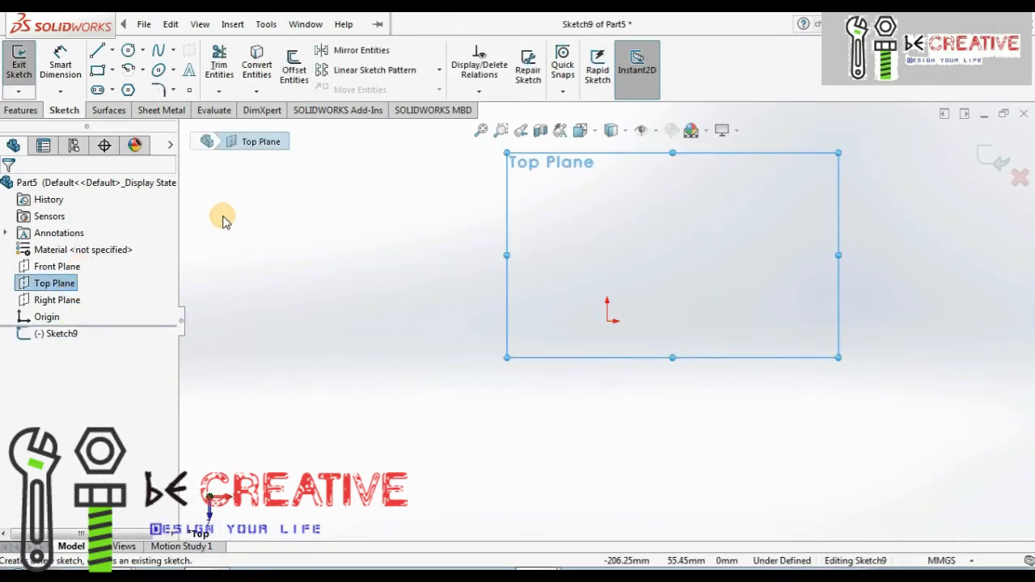
click(97, 50)
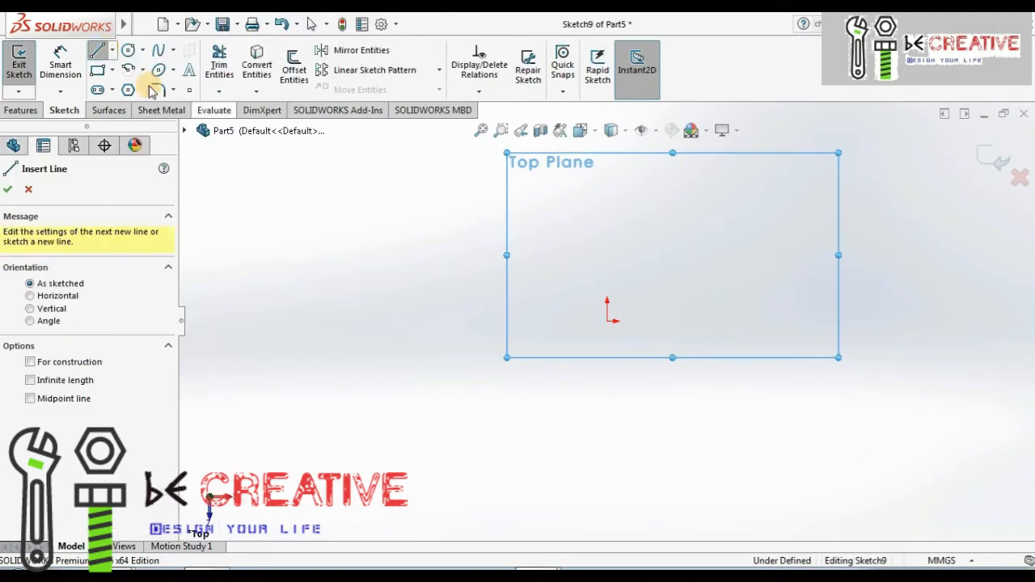
click(607, 320)
click(707, 193)
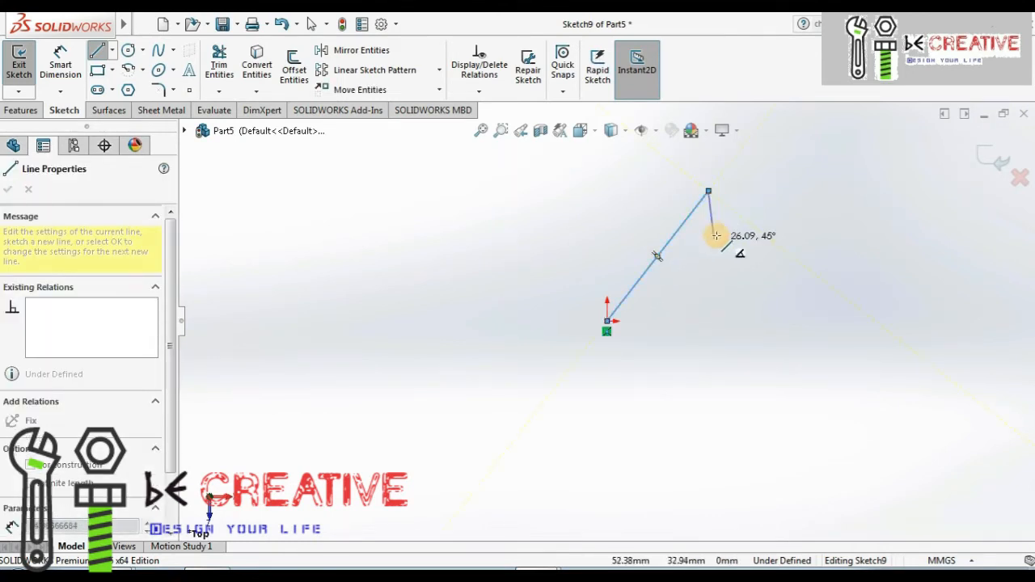
double_click(644, 198)
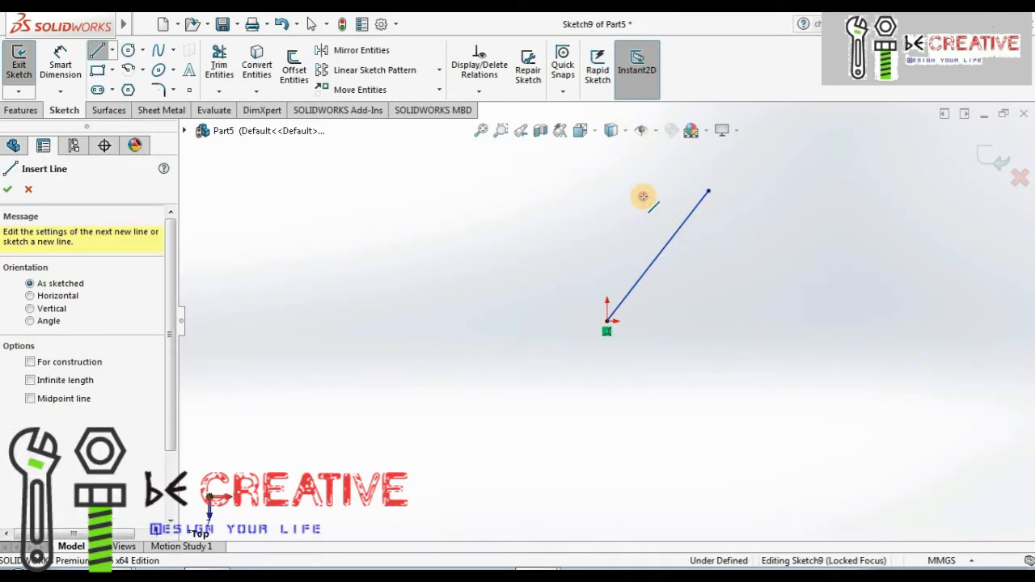
Dimension the vertical distance between the sloping line's two endpoints as 100 mm, with the dimension beyond its upper end
click(86, 74)
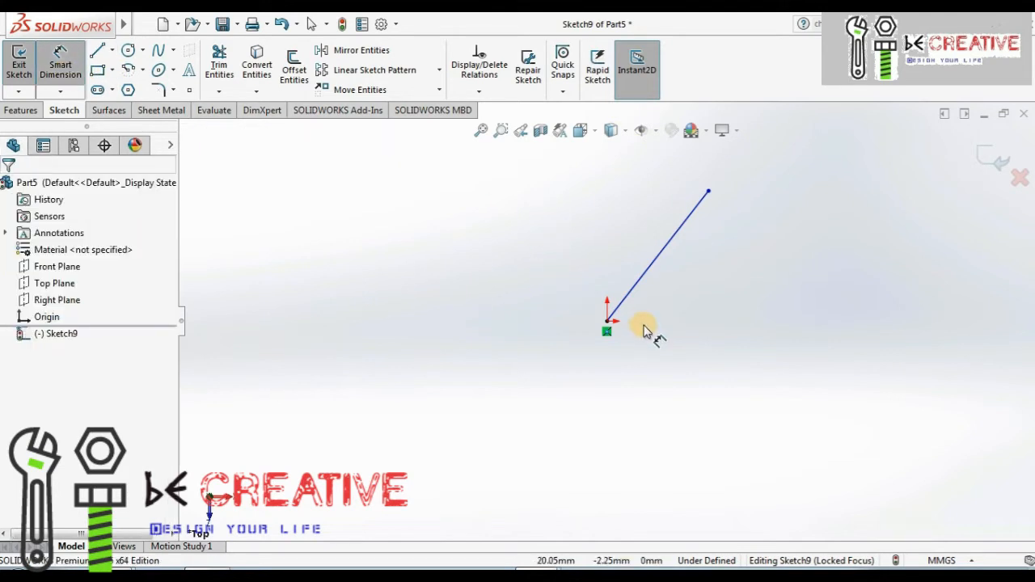
click(608, 321)
click(708, 192)
click(832, 270)
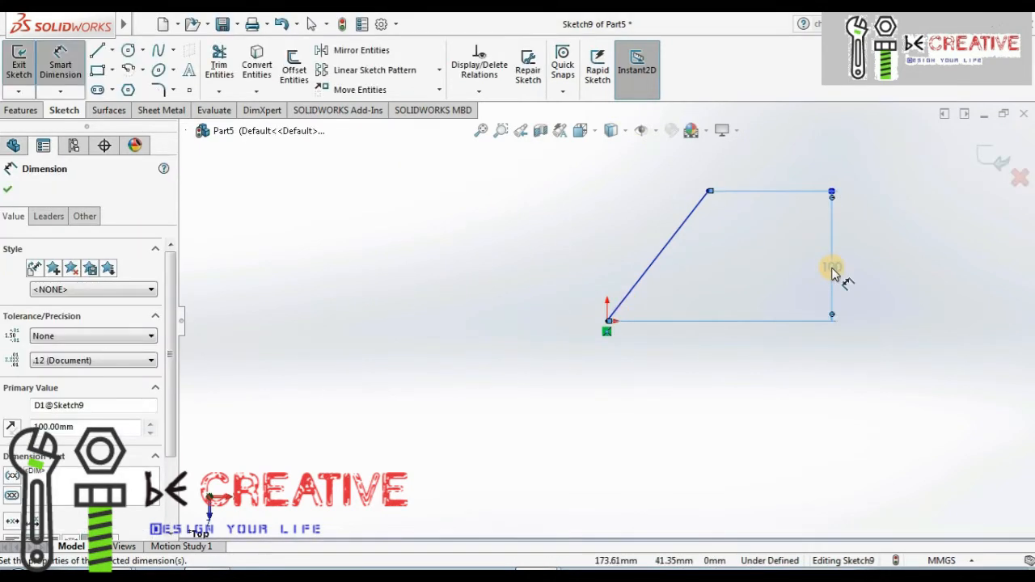
Draw a horizontal line about 221 mm long from the origin to the right and finish the Line command
click(96, 50)
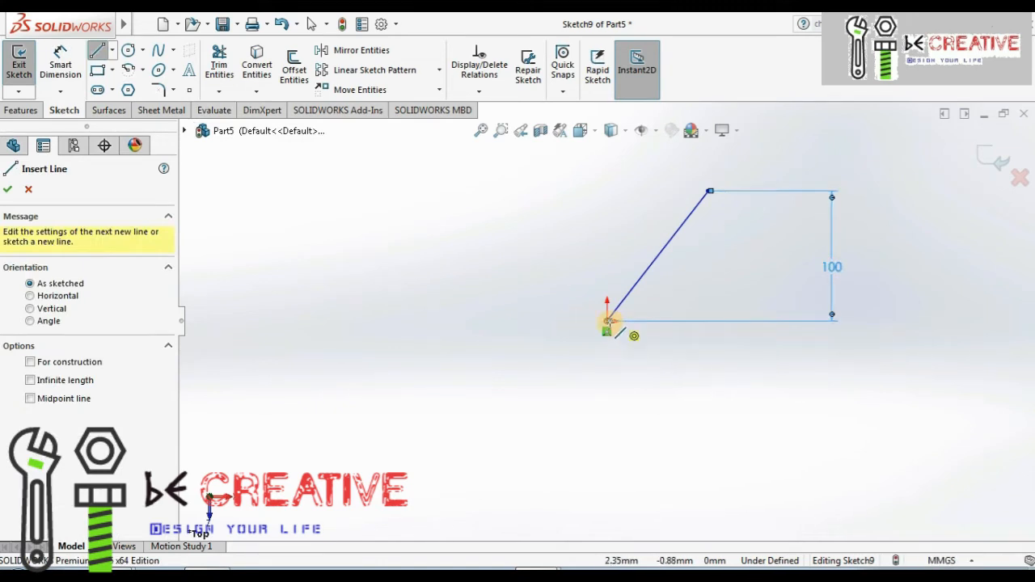
click(609, 322)
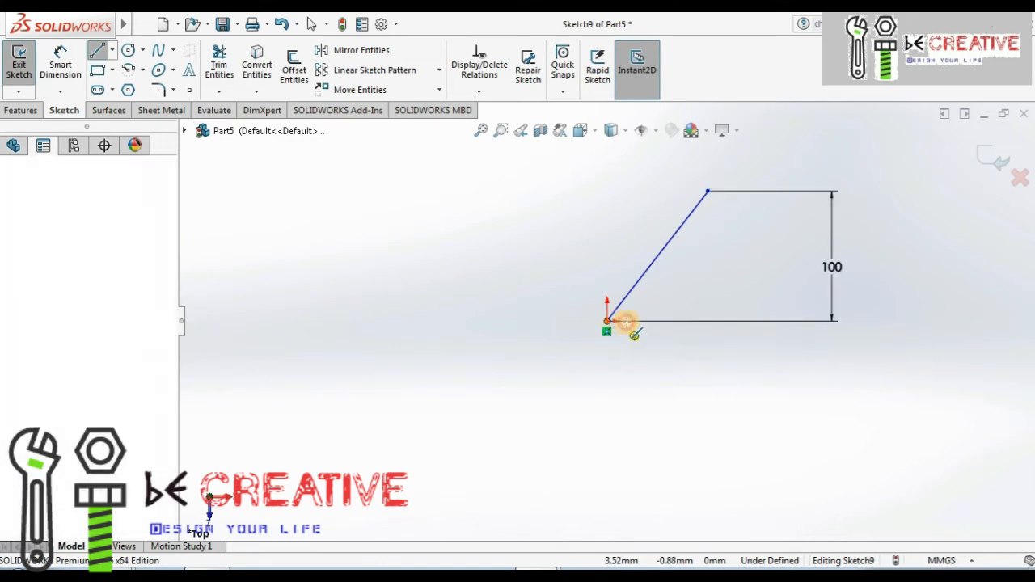
click(893, 320)
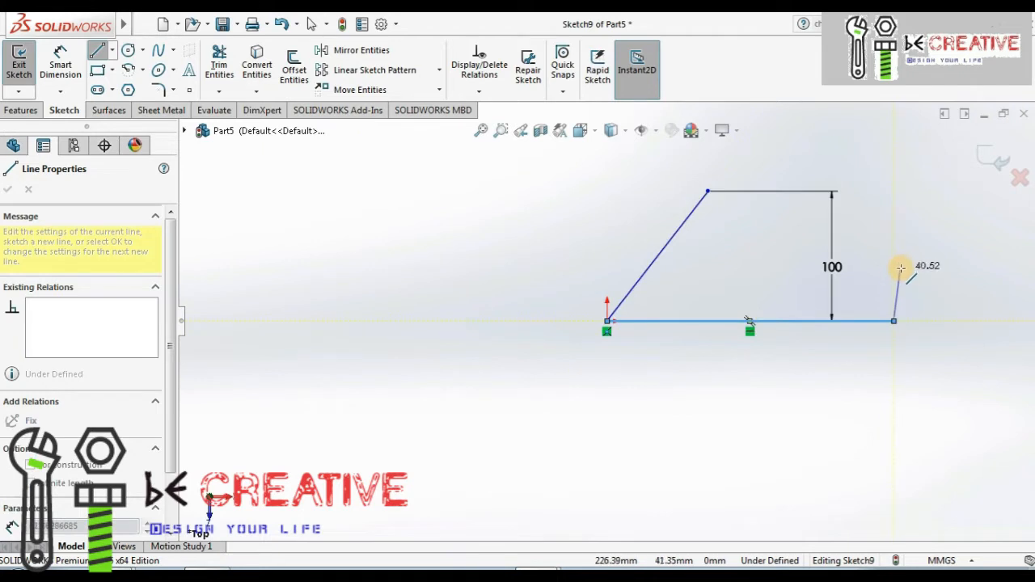
right_click(937, 258)
click(929, 264)
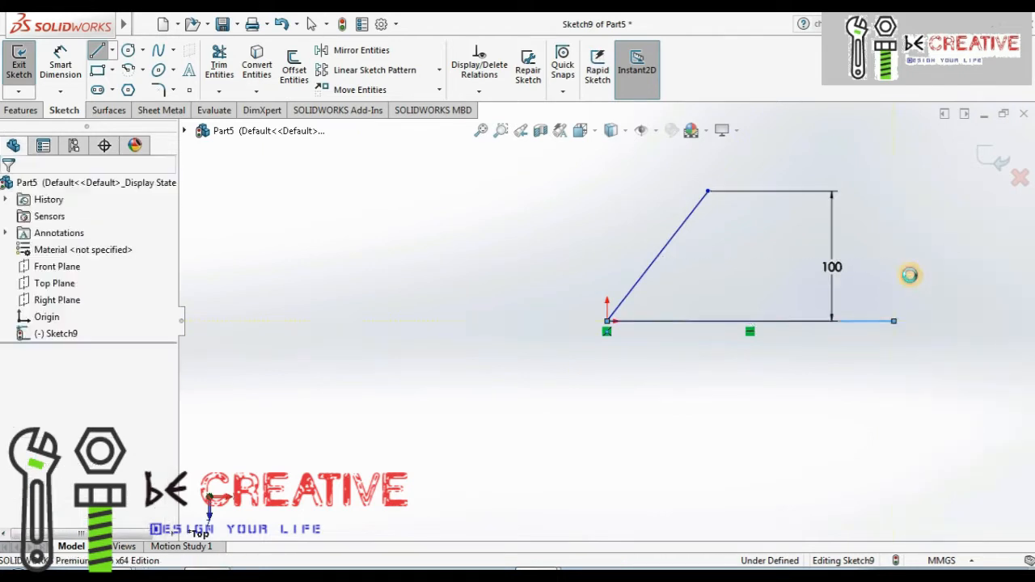
click(97, 50)
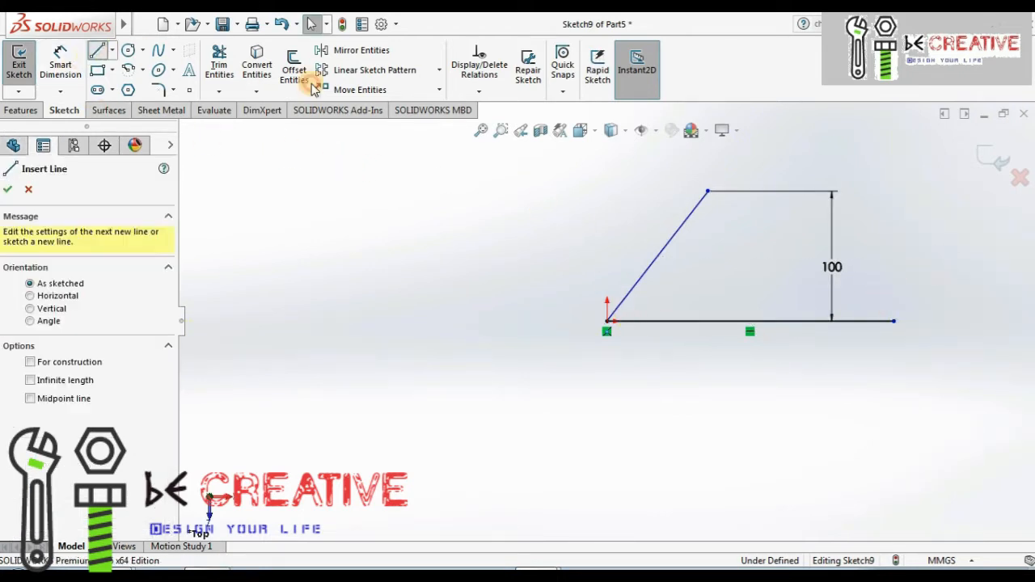
click(726, 319)
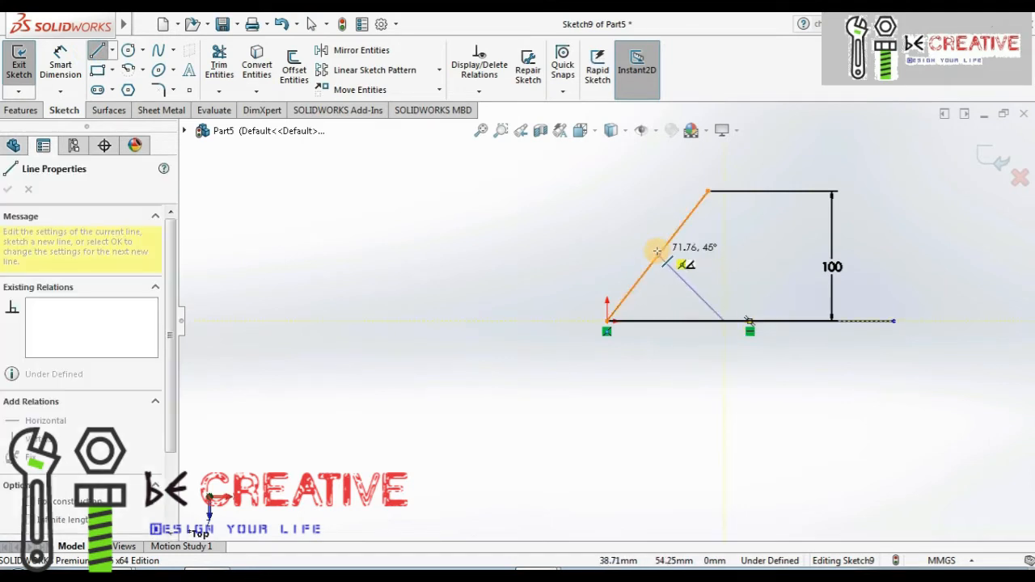
right_click(744, 260)
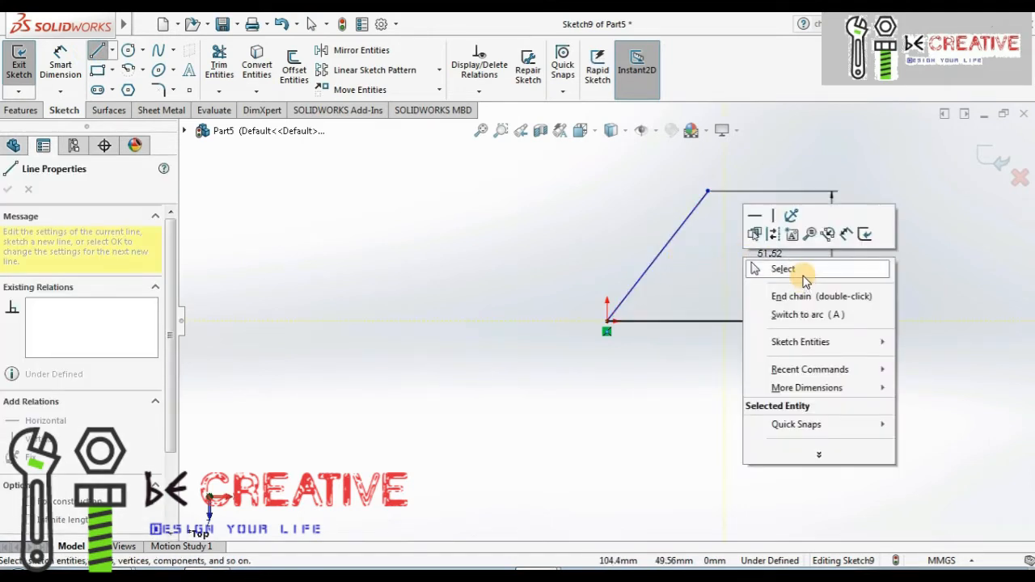
click(756, 268)
Dimension the angle between the sloping line and the horizontal line as 45°
click(57, 73)
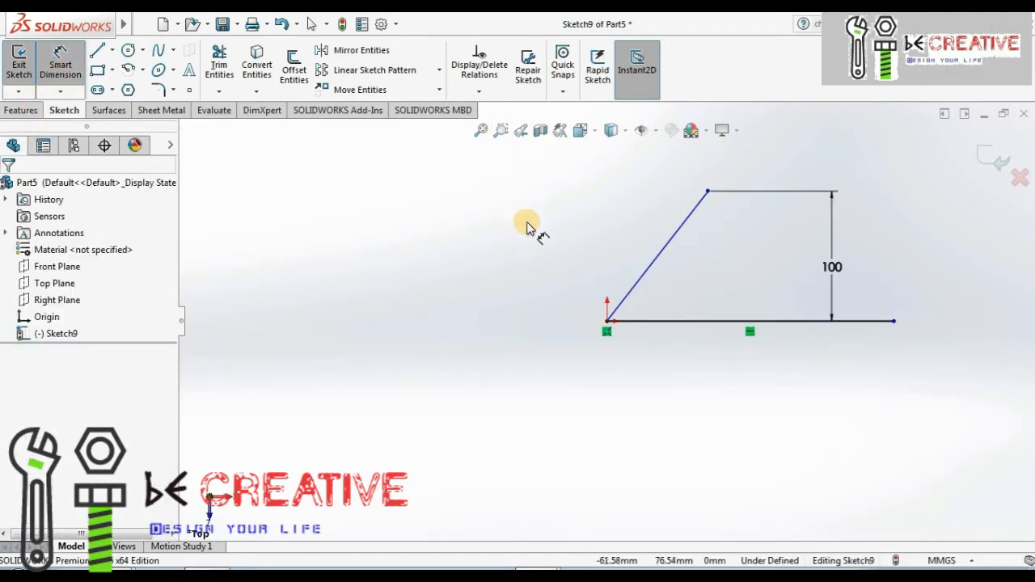
click(675, 235)
click(684, 322)
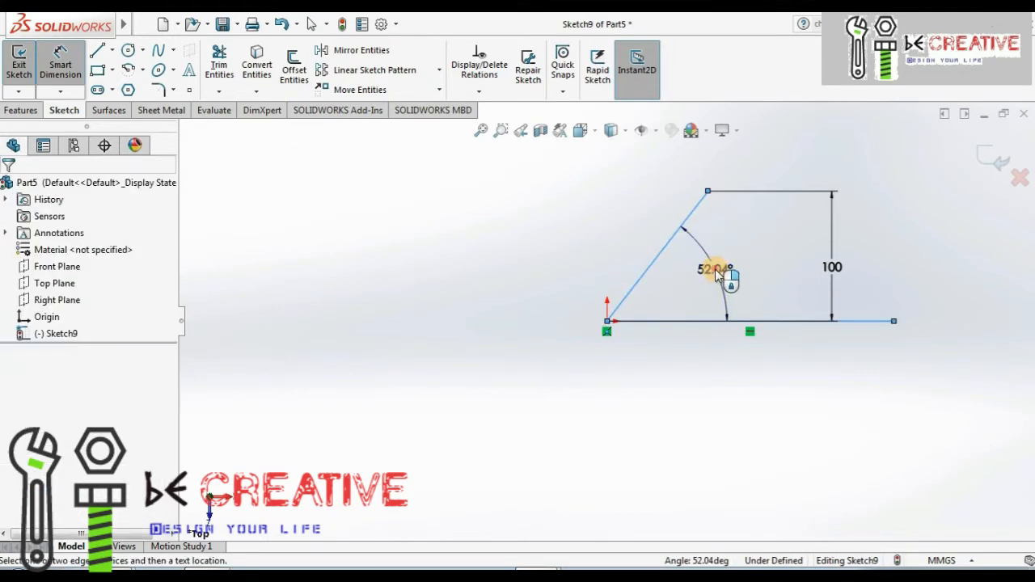
click(715, 269)
text(45)
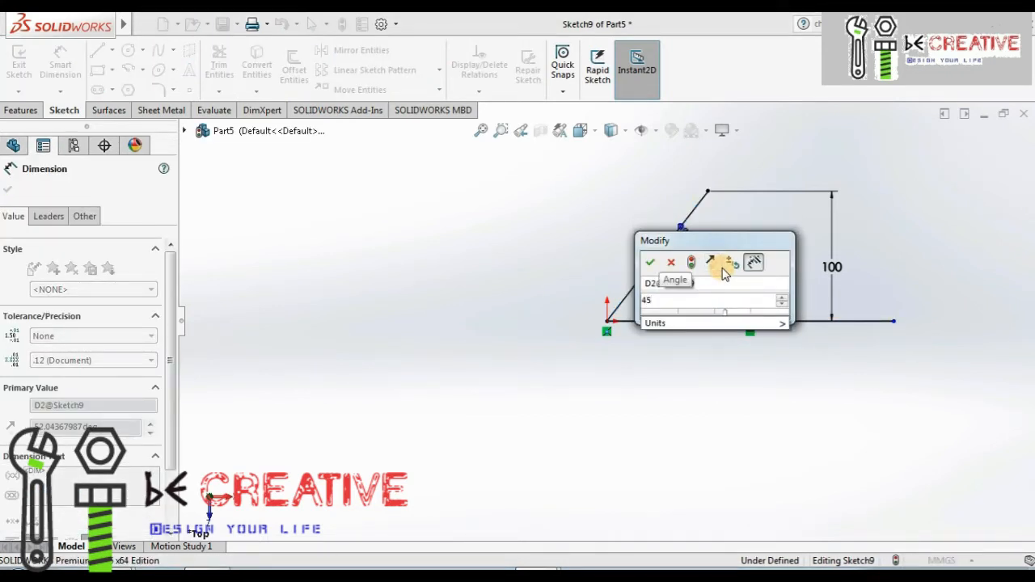
key(Return)
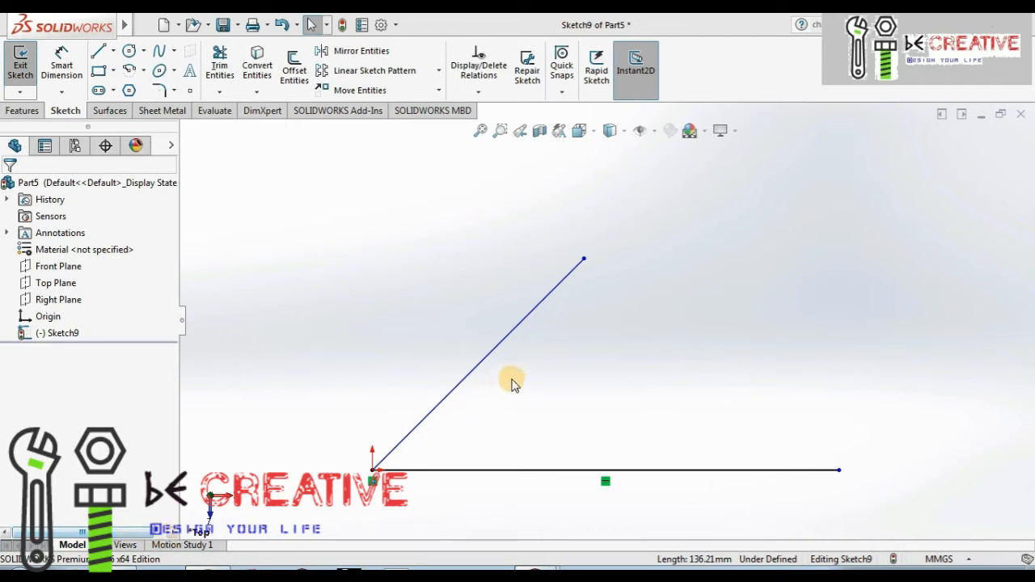
Delete the Horizontal relation from the line along the base and add the Horizontal relation to it again
click(604, 482)
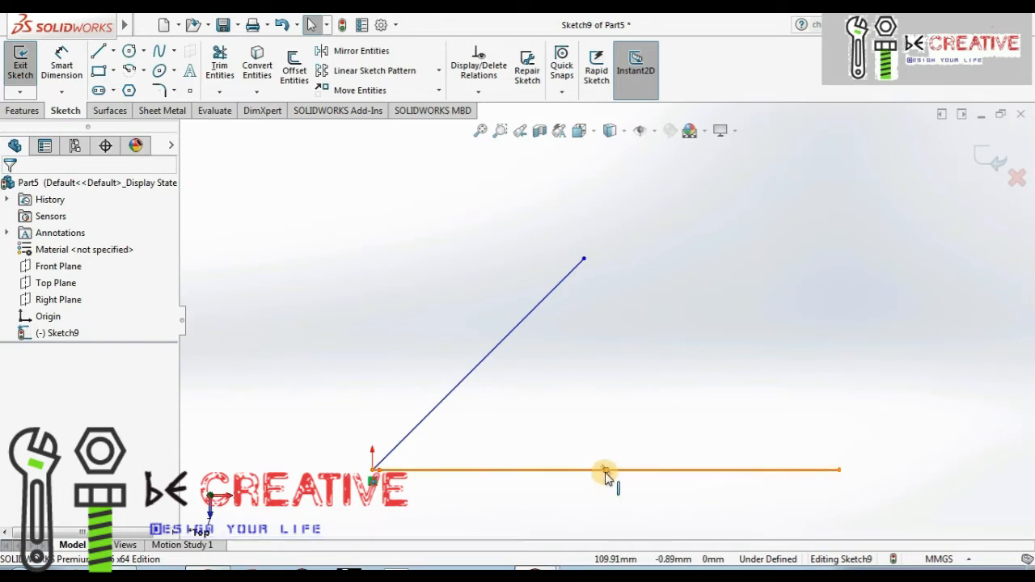
click(541, 472)
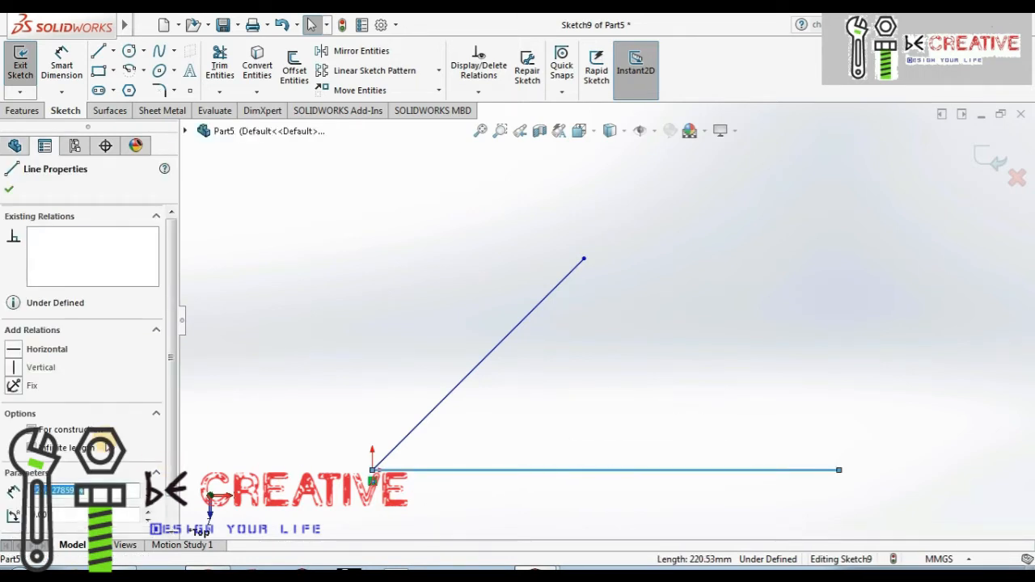
click(18, 352)
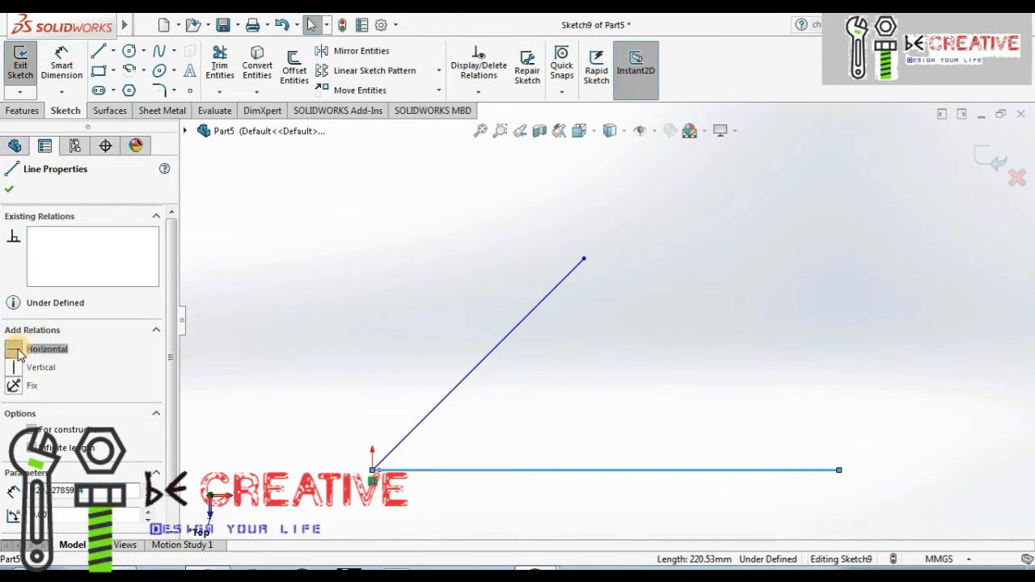
click(678, 368)
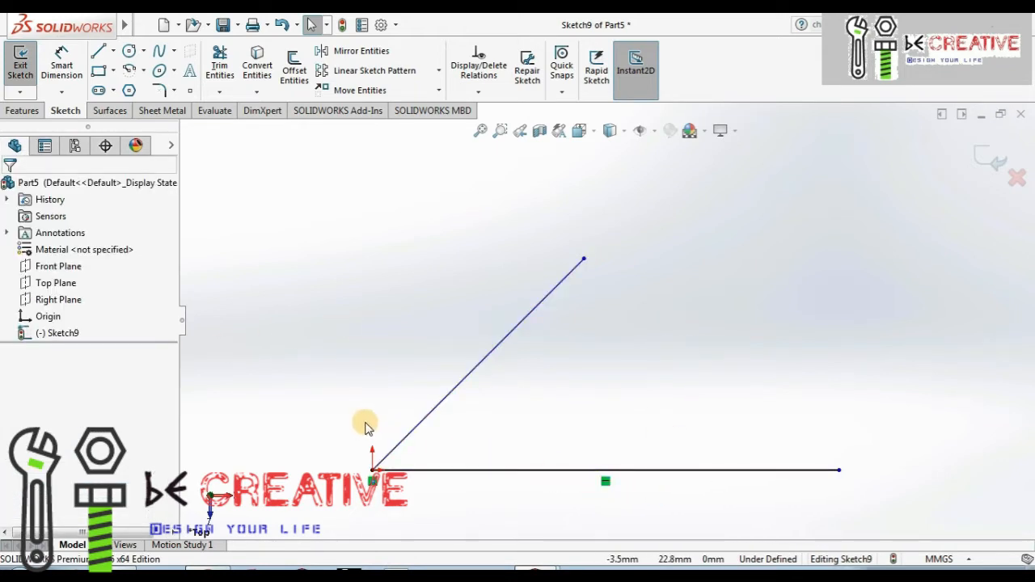
Add a Vertical relation to the sloping line that starts at the origin
click(443, 404)
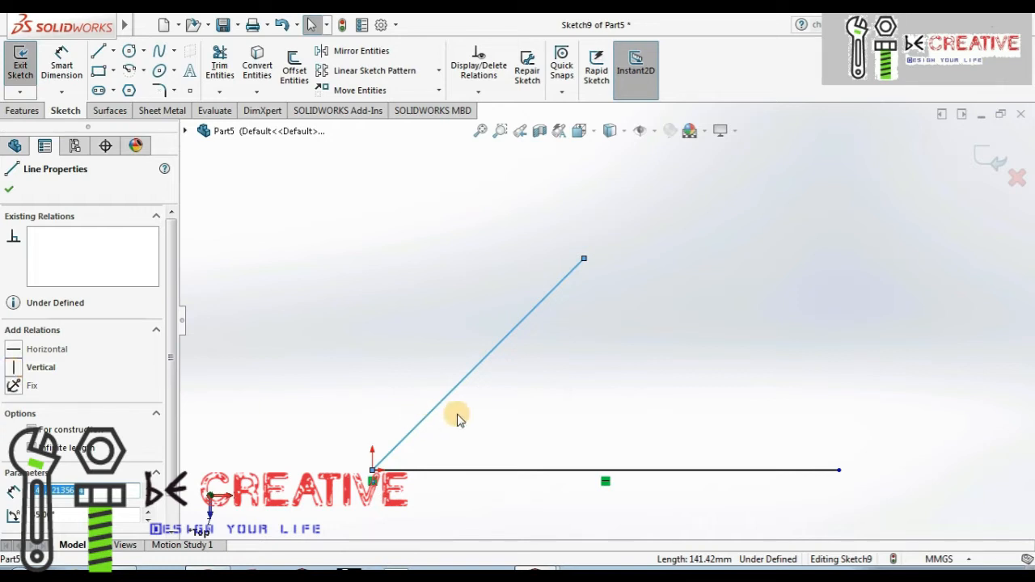
click(16, 369)
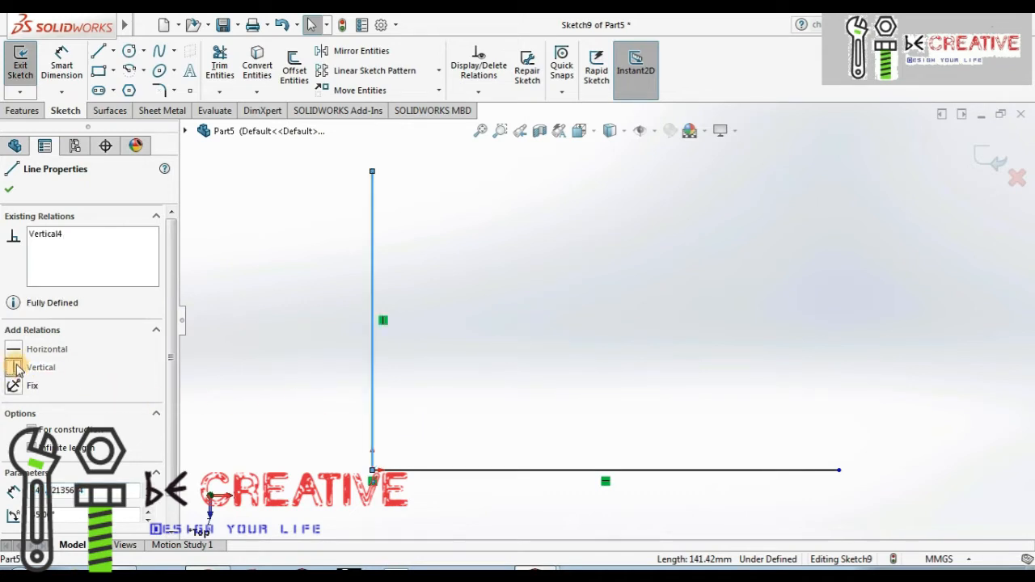
click(8, 192)
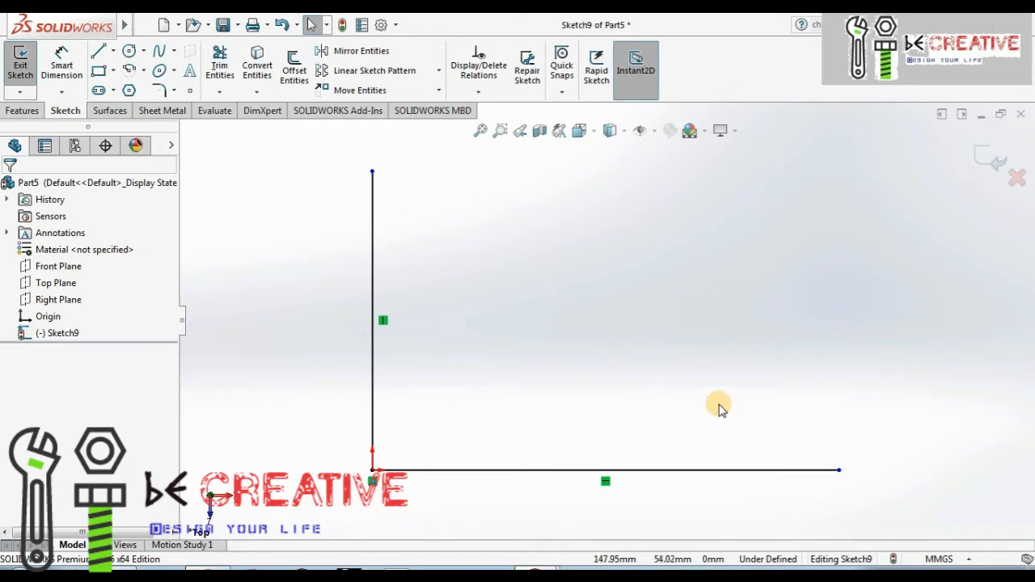
Draw a separate sloping line above the horizontal line, at about 67° to it, and finish the Line command
click(98, 52)
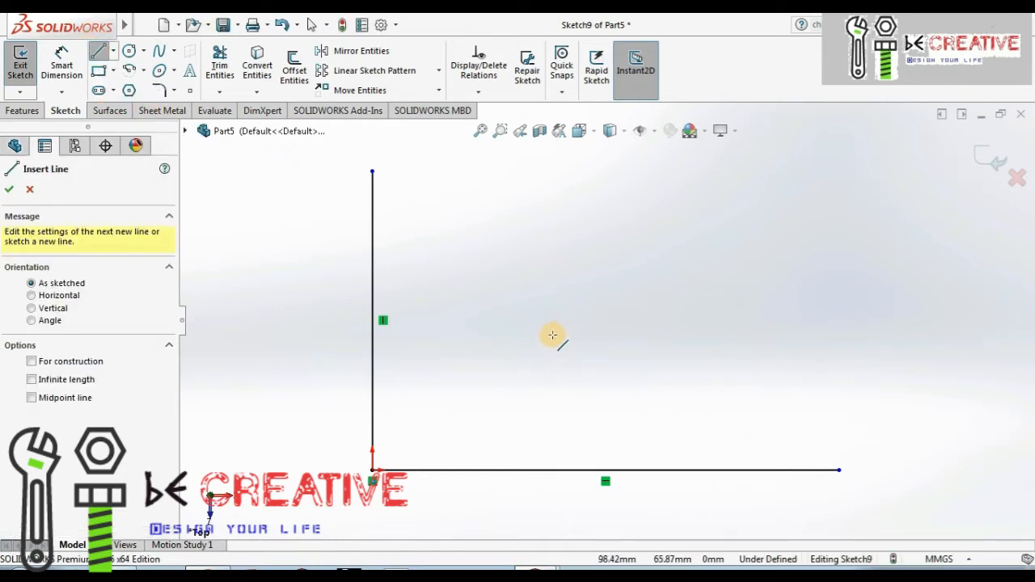
key(Escape)
click(582, 353)
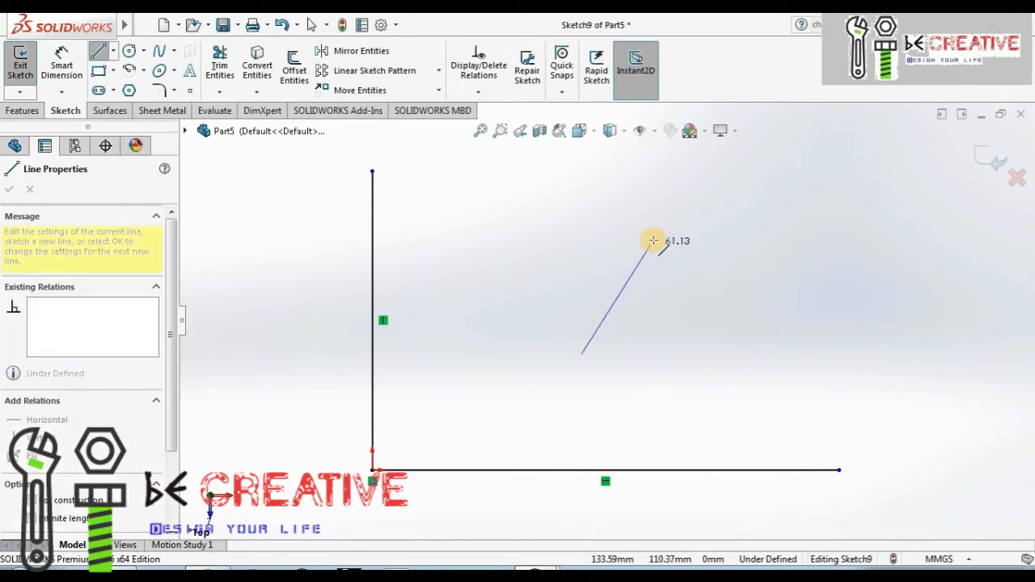
click(651, 194)
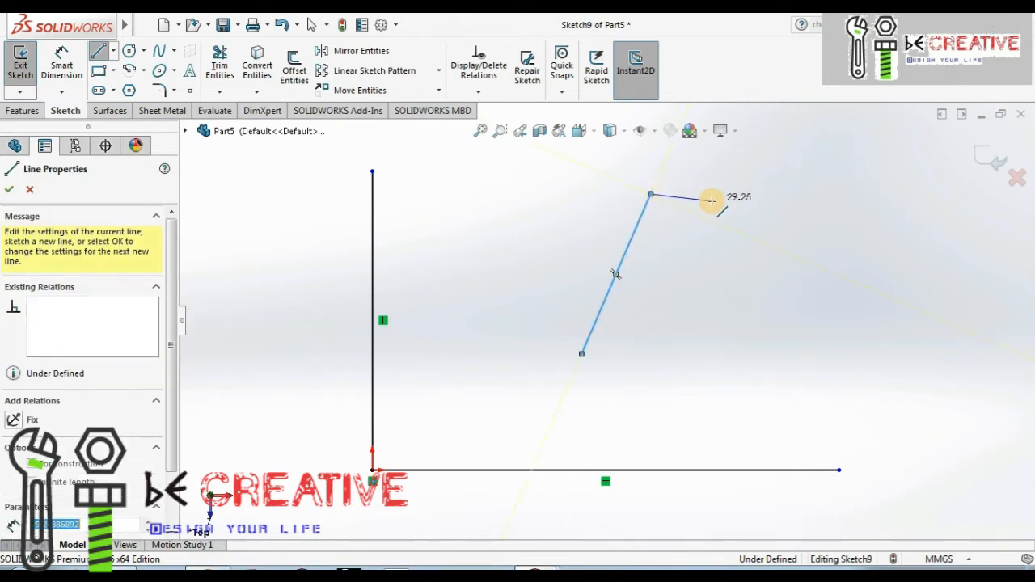
key(Escape)
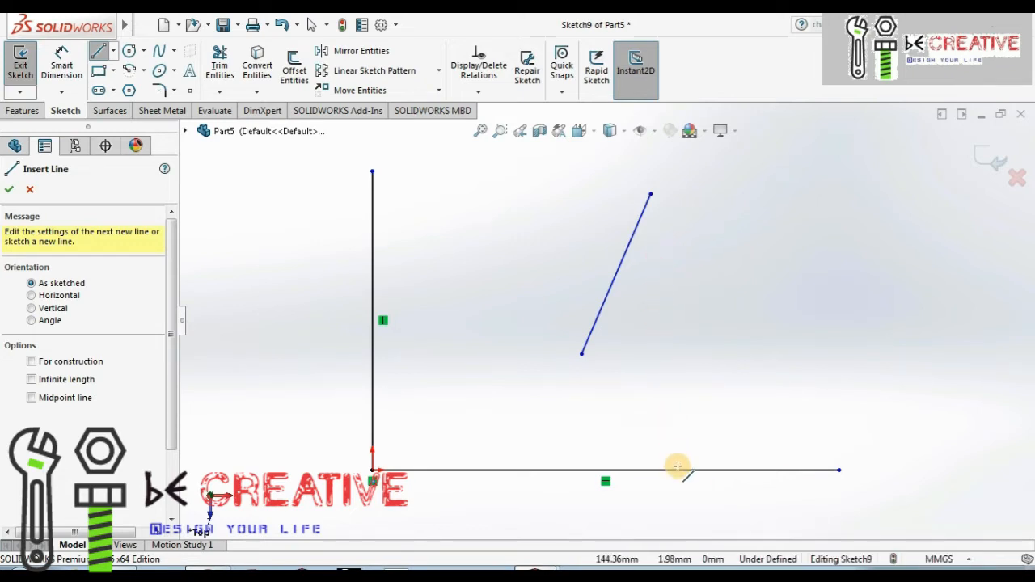
right_click(734, 313)
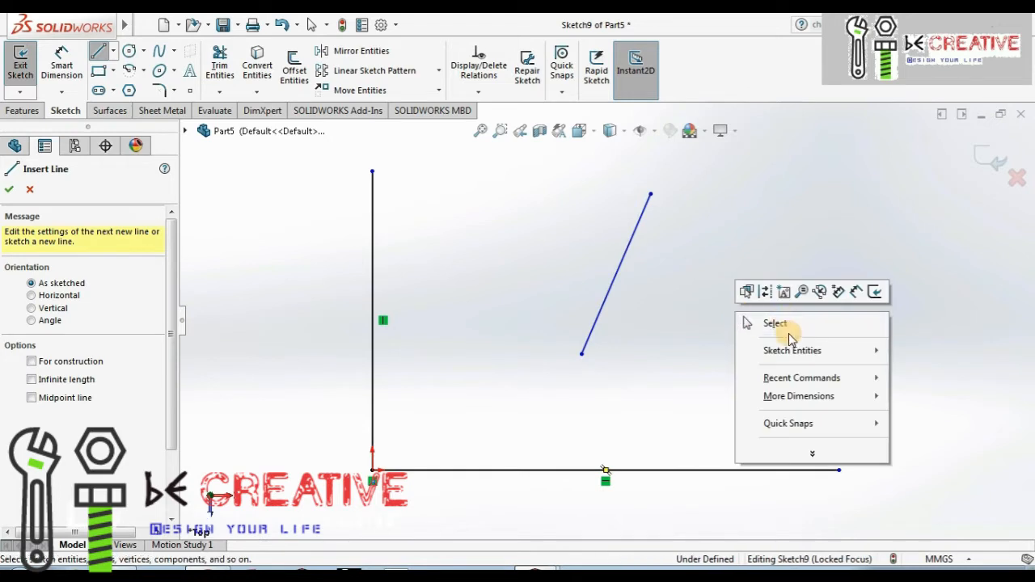
click(784, 327)
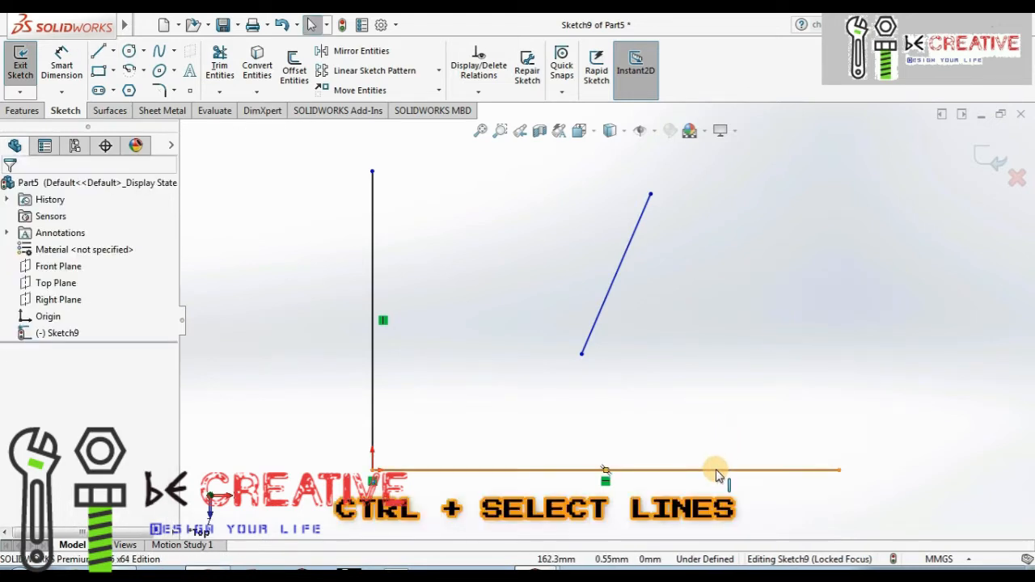
Make the separate sloping line perpendicular to the horizontal line and move its upper end to about X 69.35, Y 135.13 mm
click(715, 471)
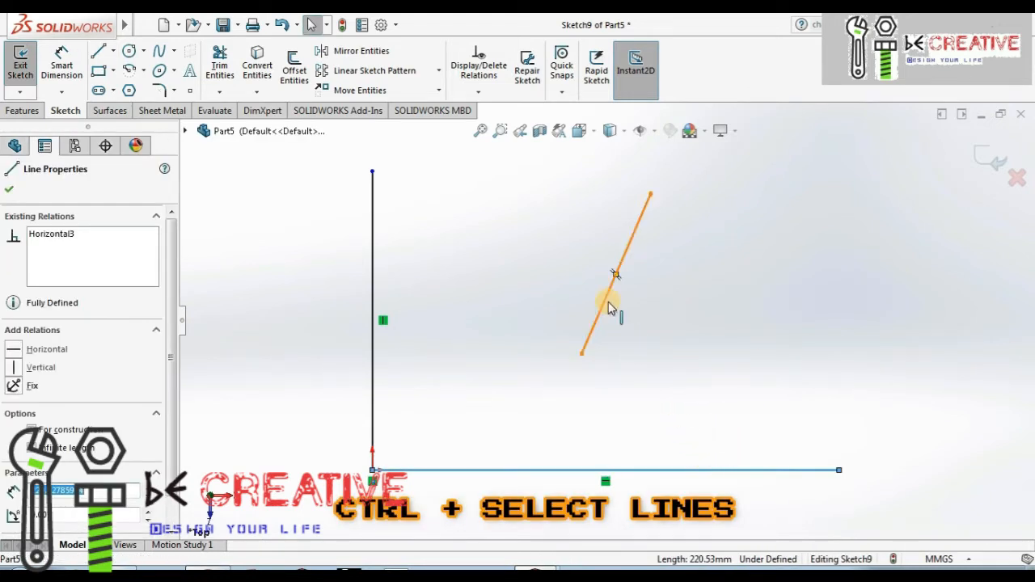
ctrl+click(609, 304)
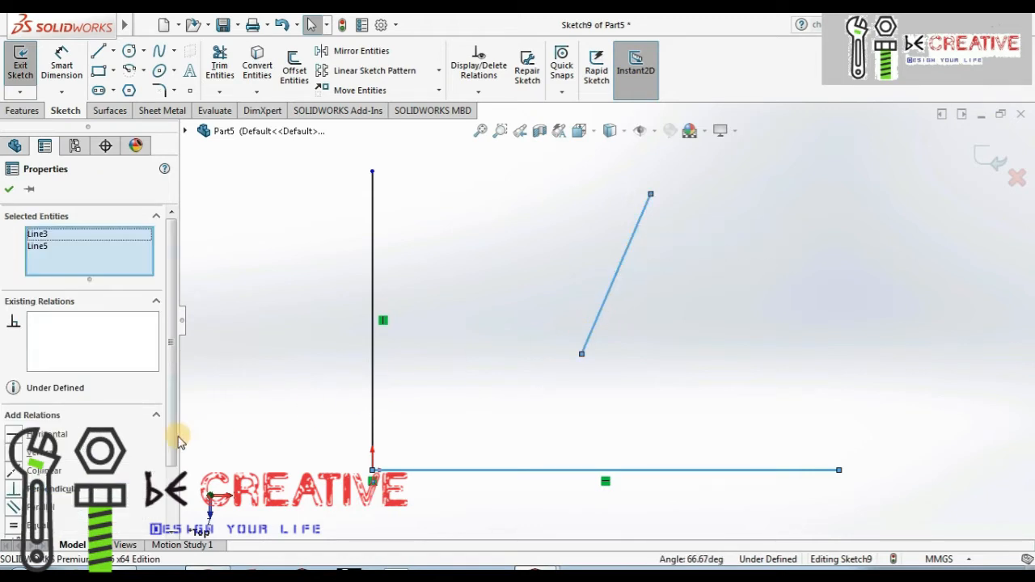
drag(169, 414, 172, 470)
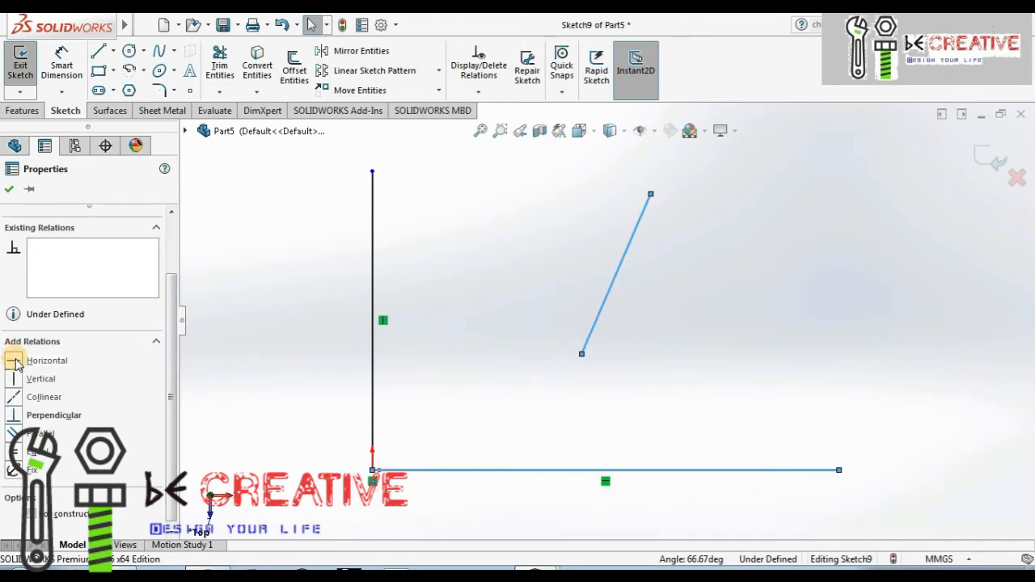
click(13, 416)
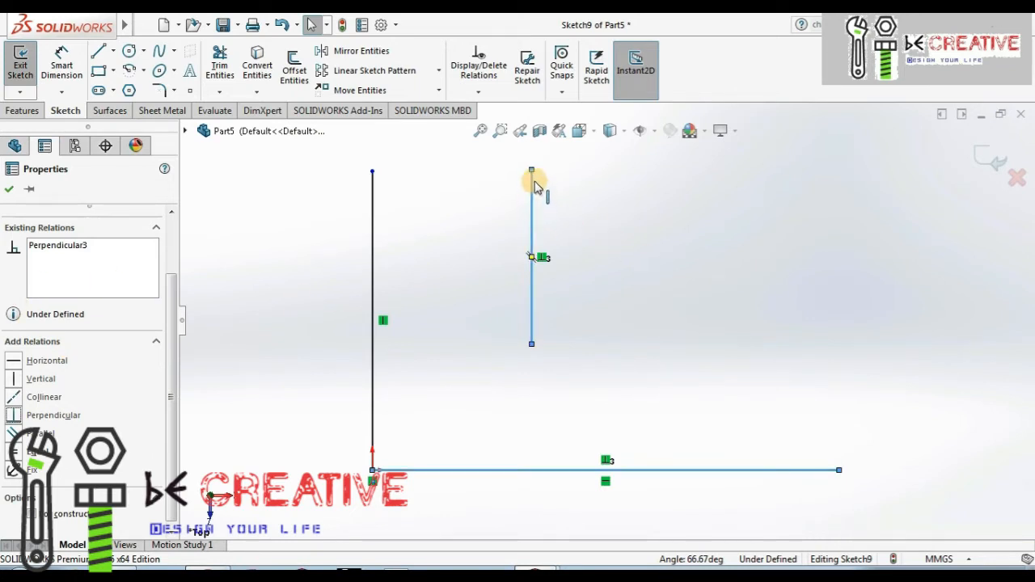
mouse_move(533, 171)
mouse_down()
mouse_move(605, 175)
mouse_move(529, 208)
mouse_move(615, 213)
mouse_move(483, 185)
mouse_move(655, 170)
mouse_move(520, 218)
mouse_move(519, 184)
mouse_up()
click(9, 188)
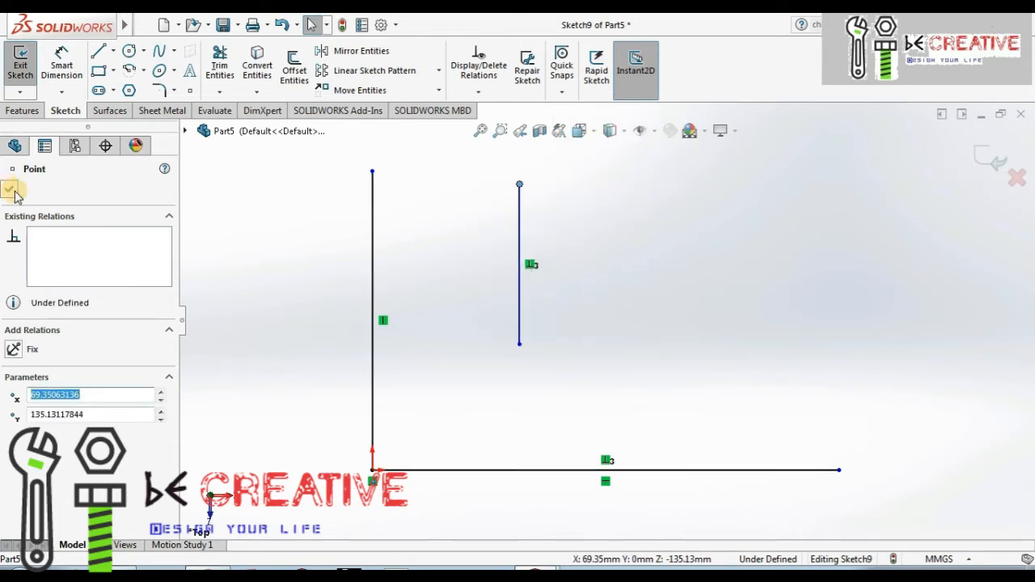
Attach the separate vertical line's lower end to the horizontal line's midpoint and make it equal in length to the vertical line at the origin
drag(519, 344, 605, 471)
click(522, 355)
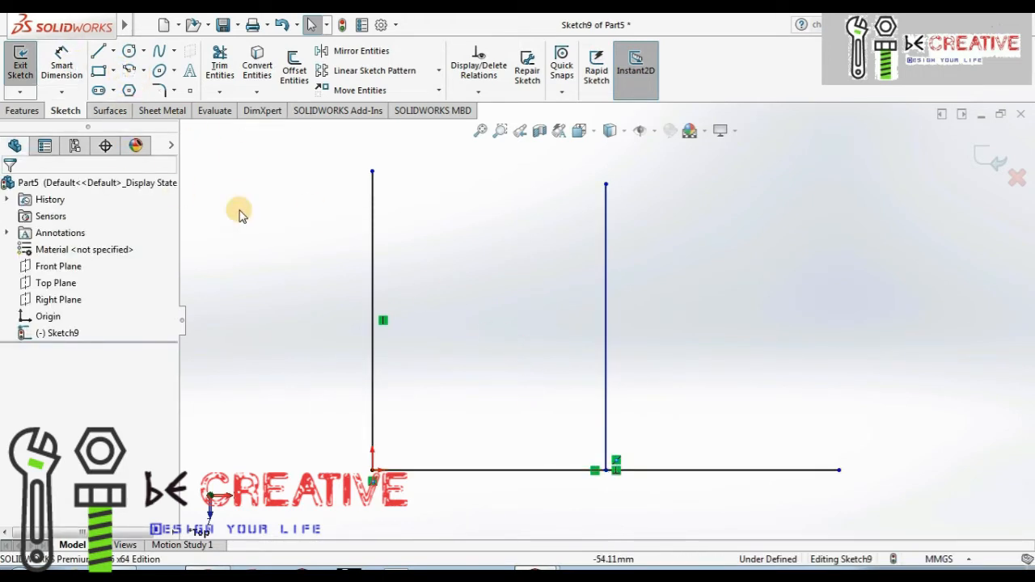
click(370, 251)
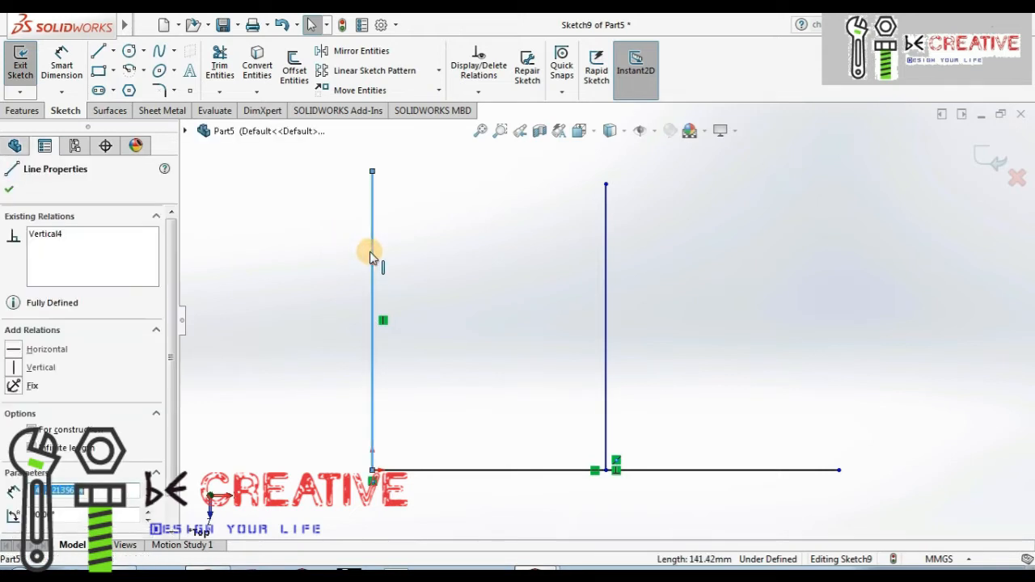
ctrl+click(607, 291)
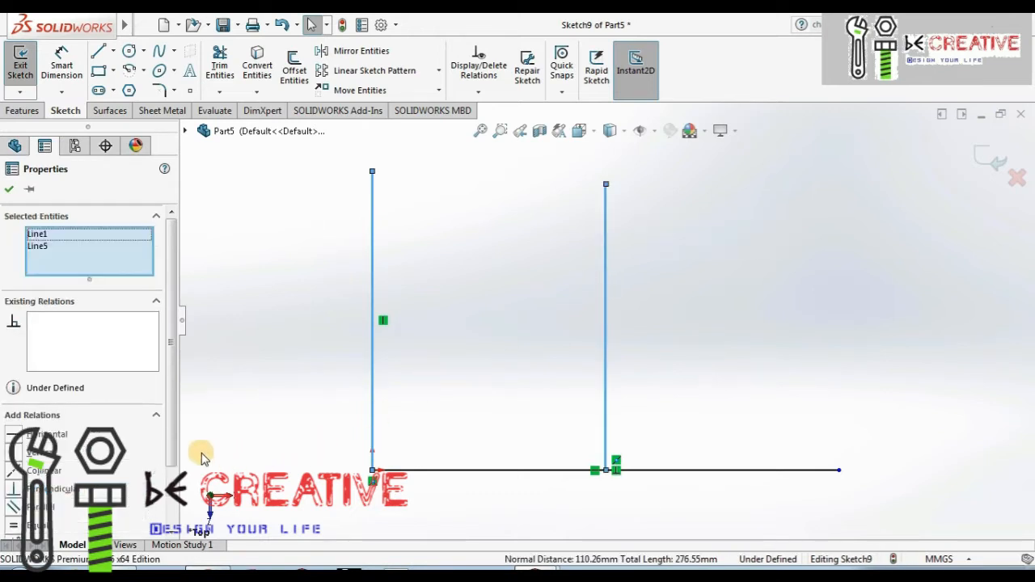
scroll(166, 450, down, 3)
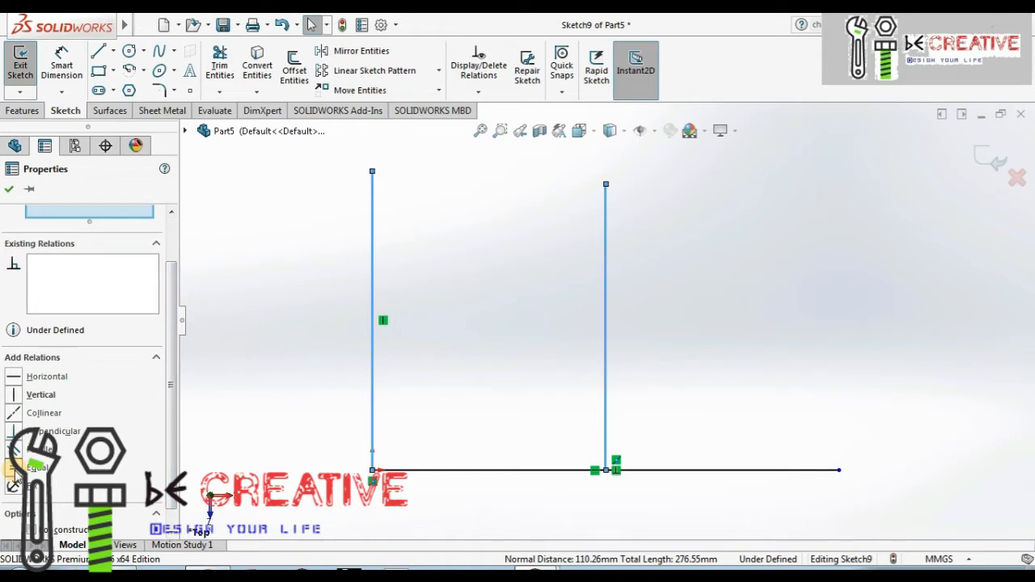
click(16, 471)
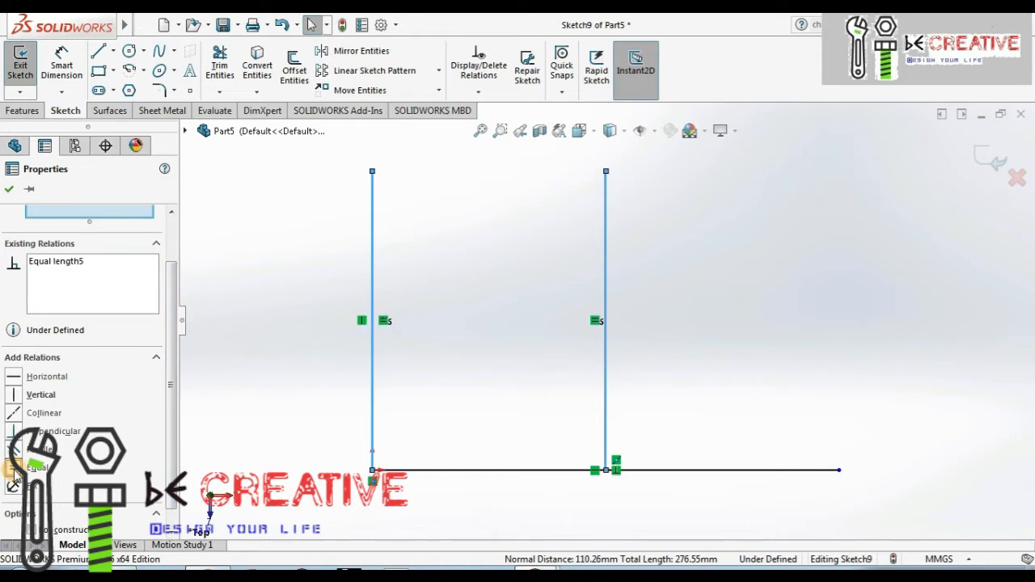
click(9, 191)
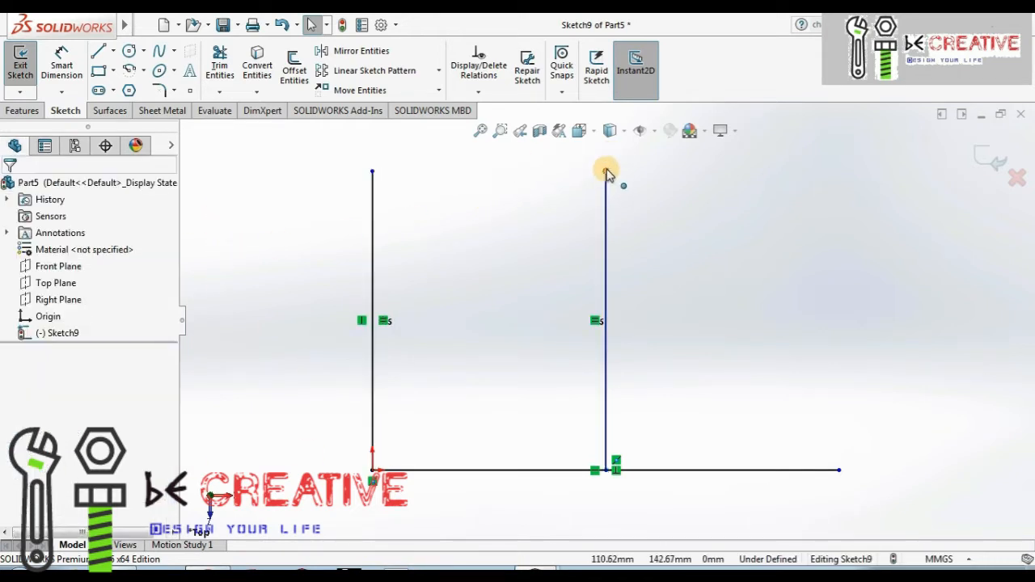
Move the upper end of the middle vertical line to about X 97.70, Y 128.31 mm
drag(606, 173, 581, 245)
drag(595, 220, 579, 199)
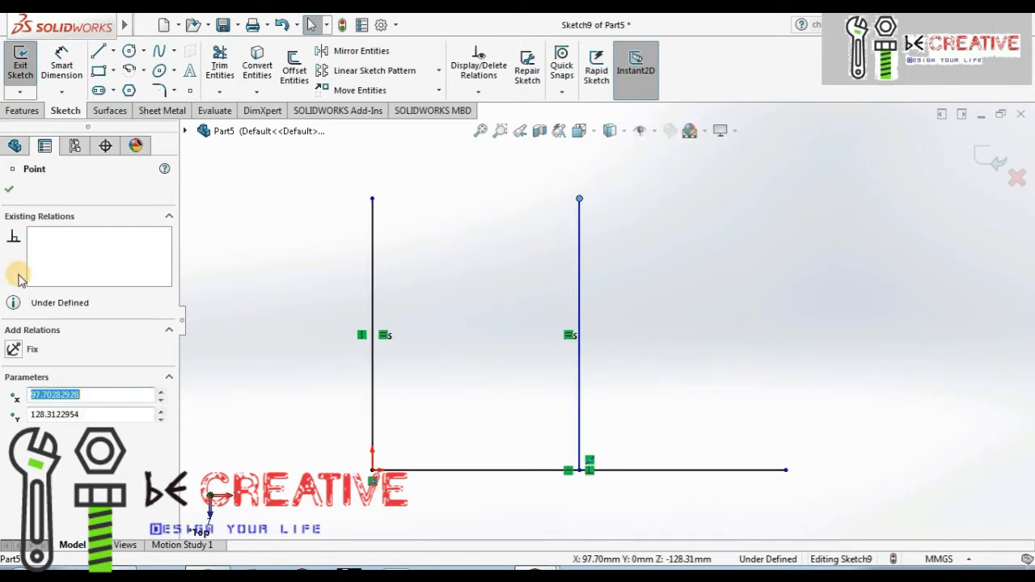
click(9, 188)
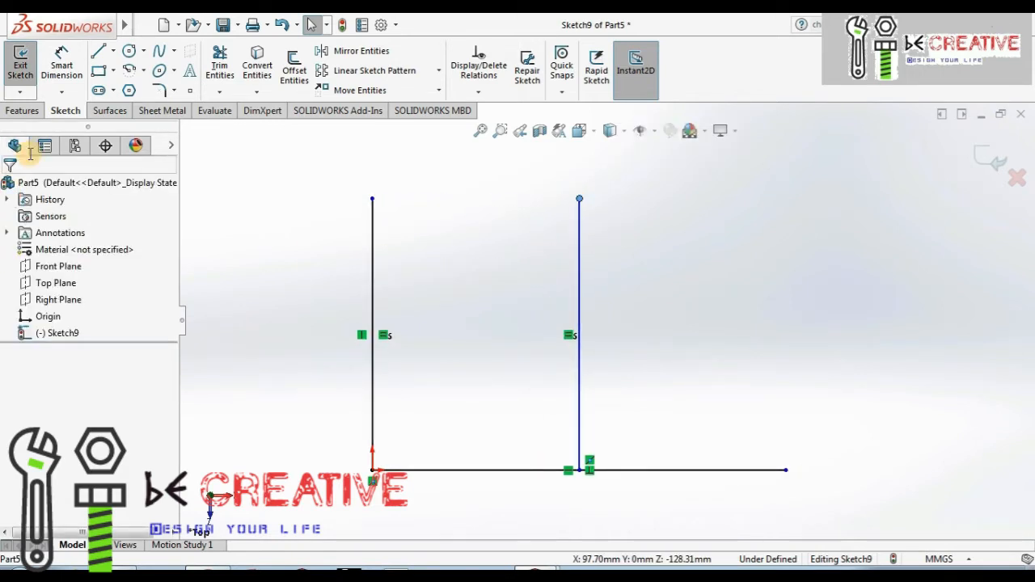
Draw a separate sloping line about 73.5 mm long at about 67° beyond the middle vertical line and finish the Line command
click(99, 51)
click(650, 362)
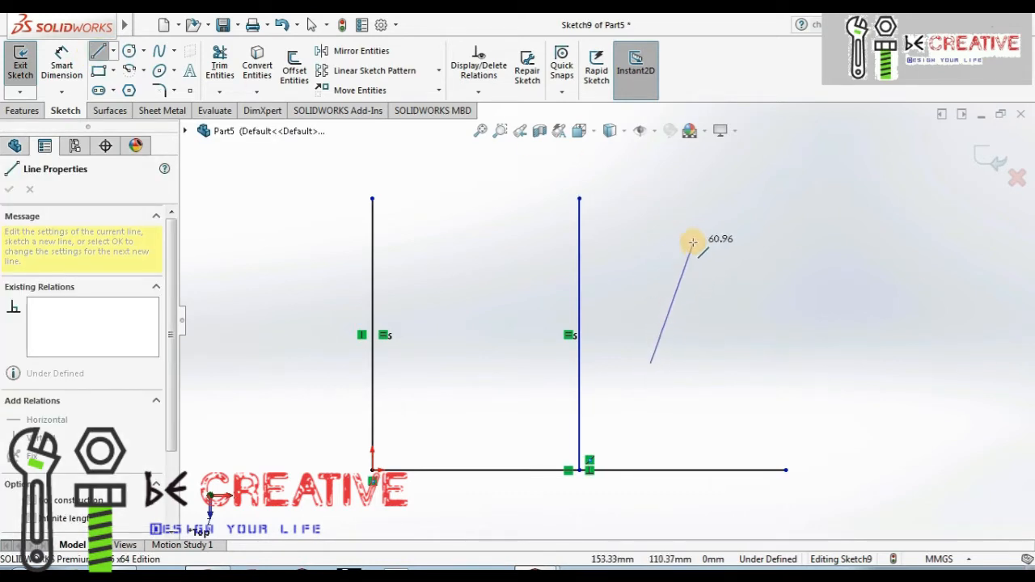
click(710, 220)
right_click(760, 194)
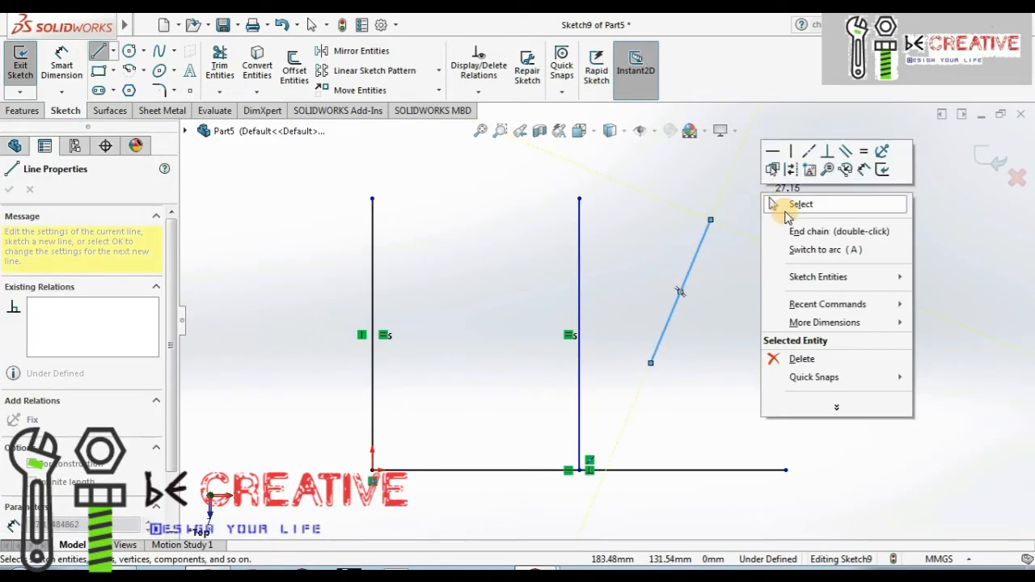
click(797, 205)
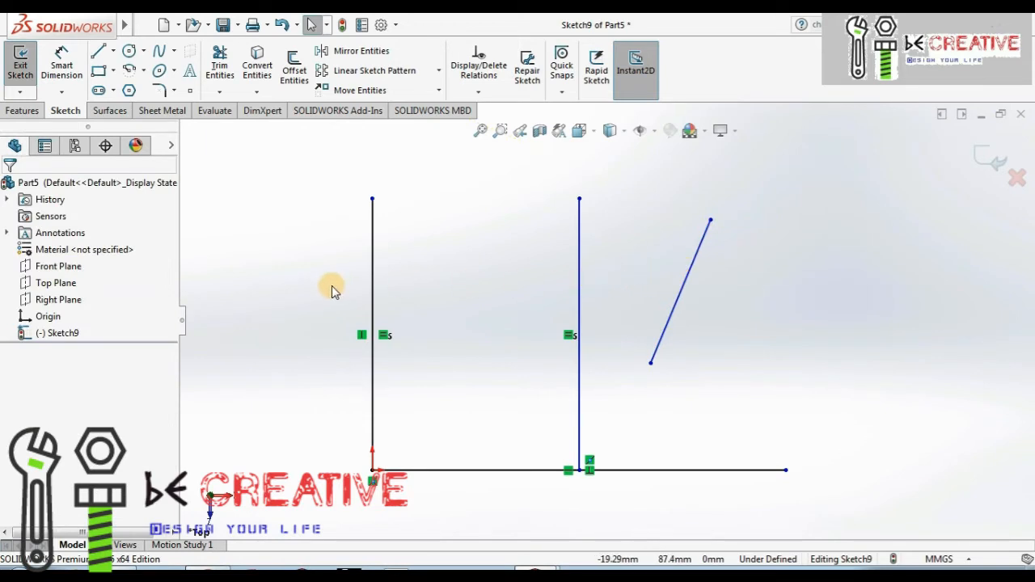
Make the sloping line parallel to the middle vertical line and equal to it in length
click(695, 257)
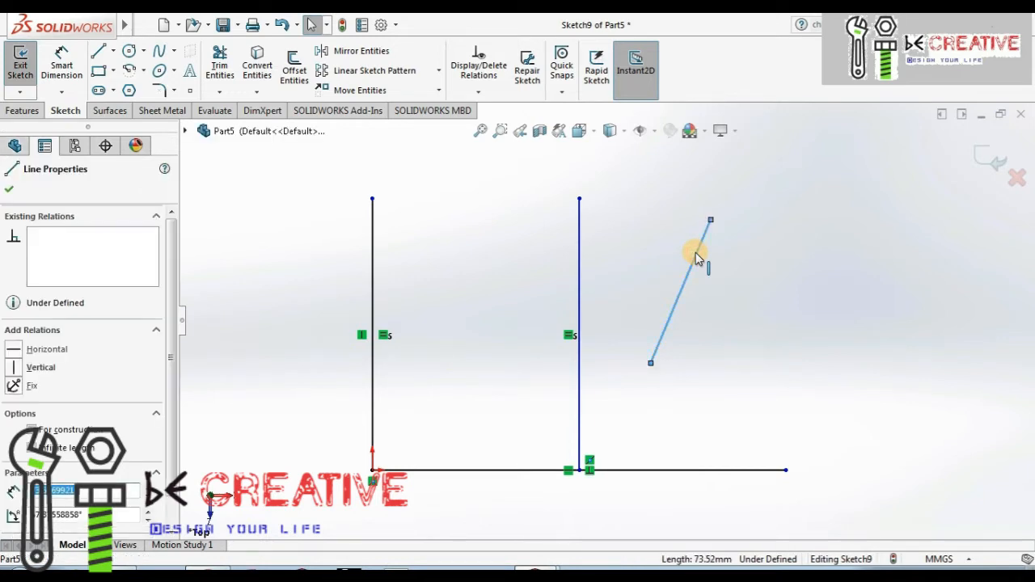
click(581, 265)
ctrl+click(580, 269)
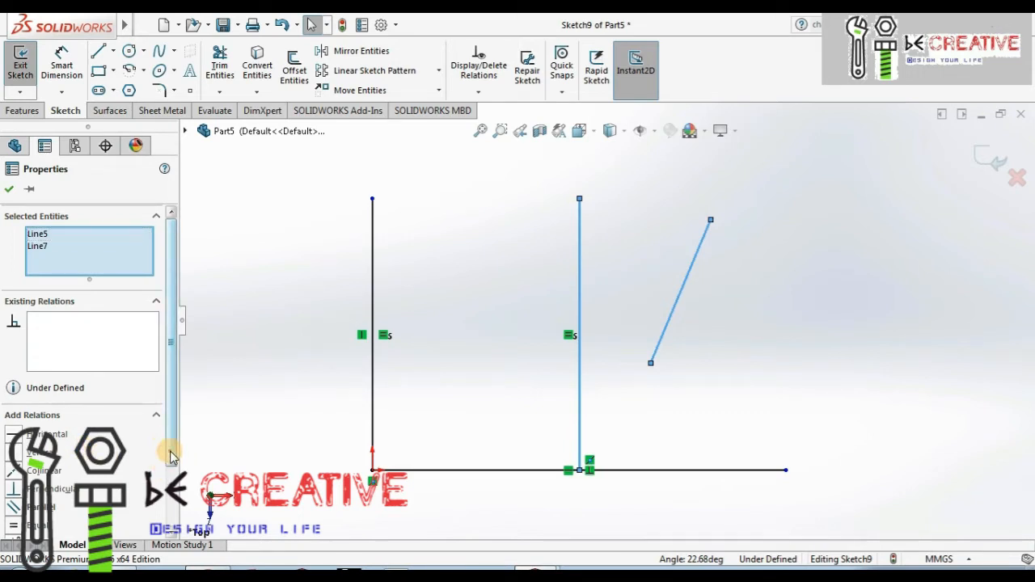
drag(167, 451, 170, 483)
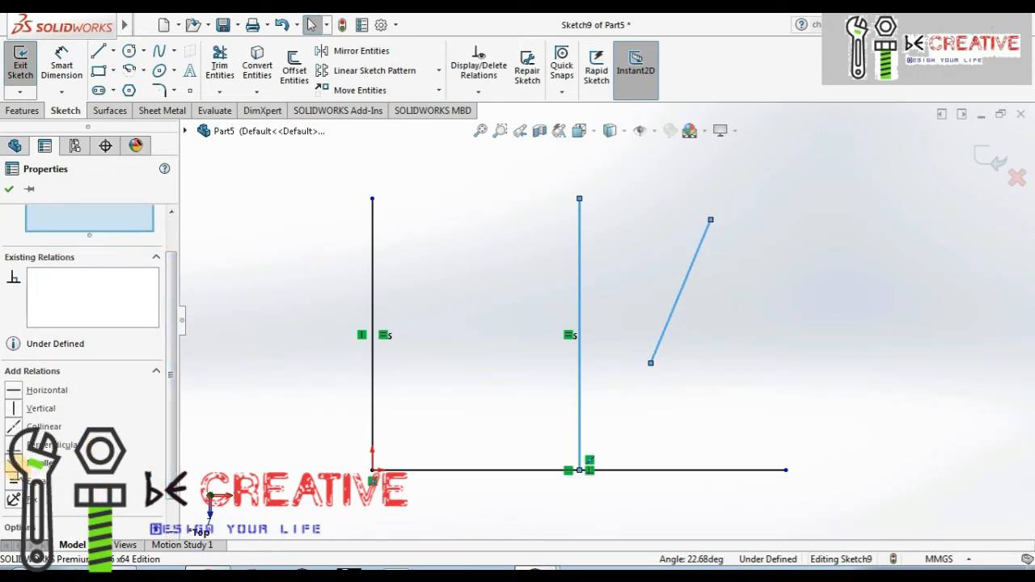
click(37, 463)
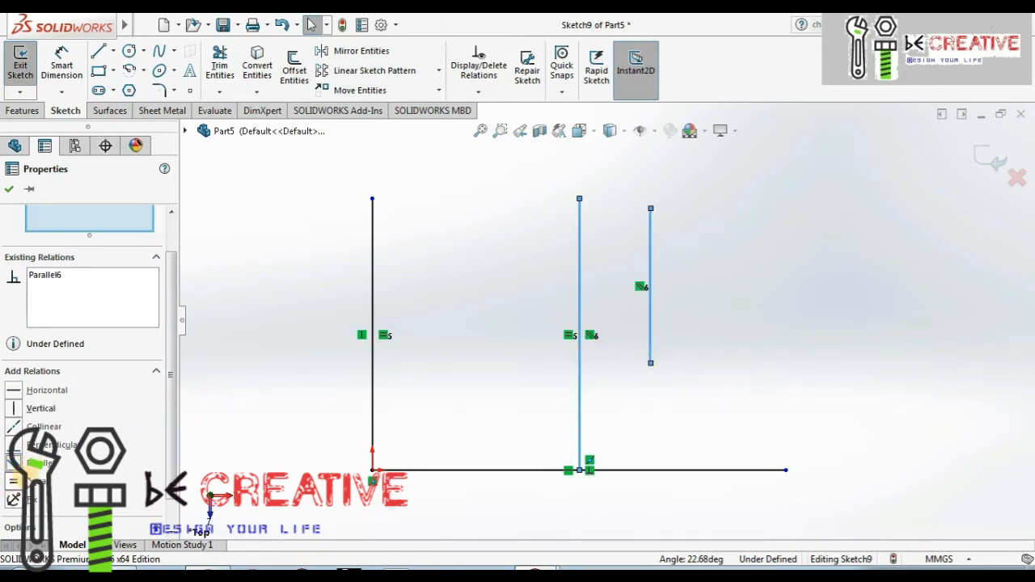
click(18, 482)
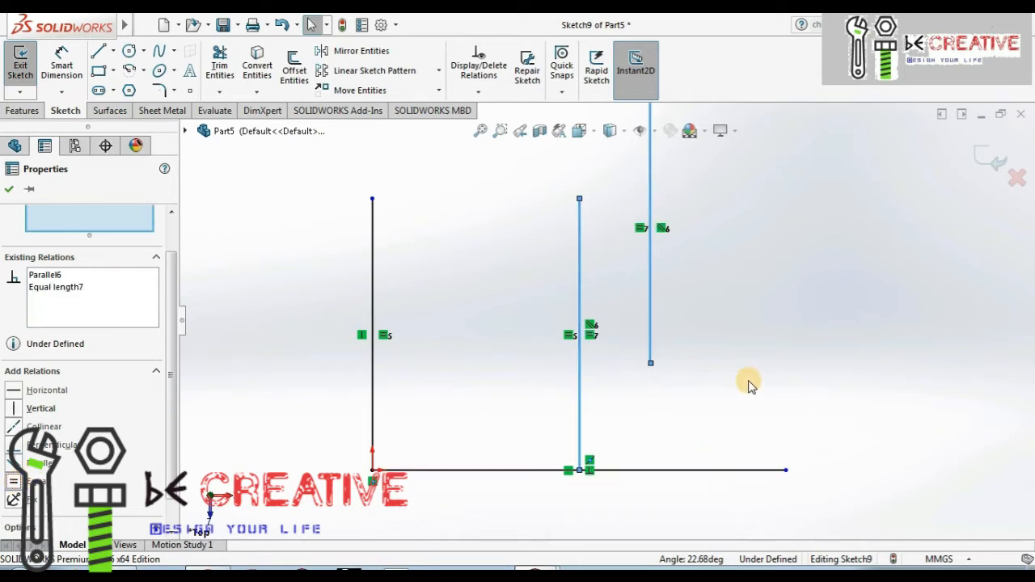
Make the parallel line collinear with the middle vertical line and move its lower end to about X 90.69, Y 138.12 mm
click(481, 130)
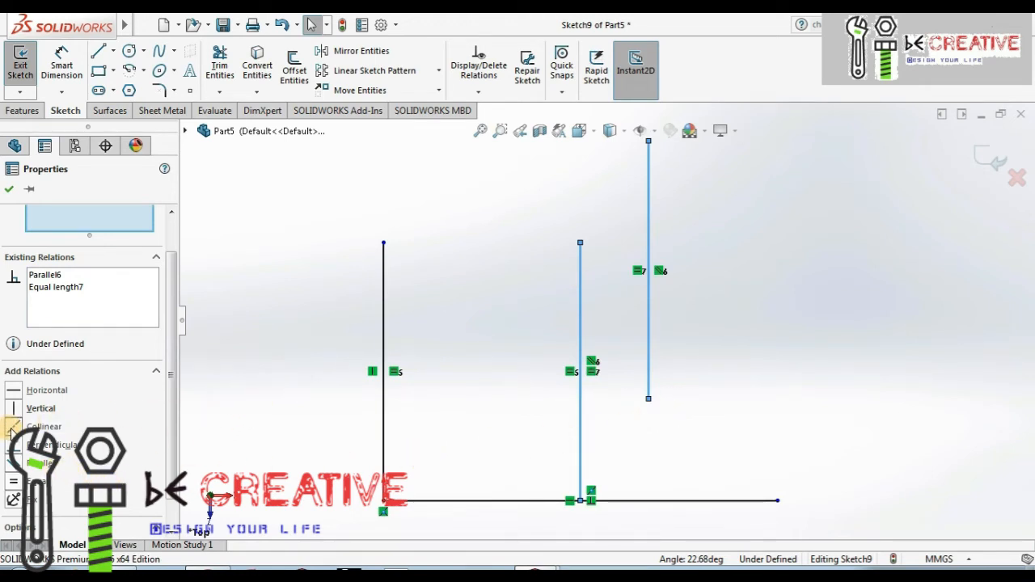
click(13, 427)
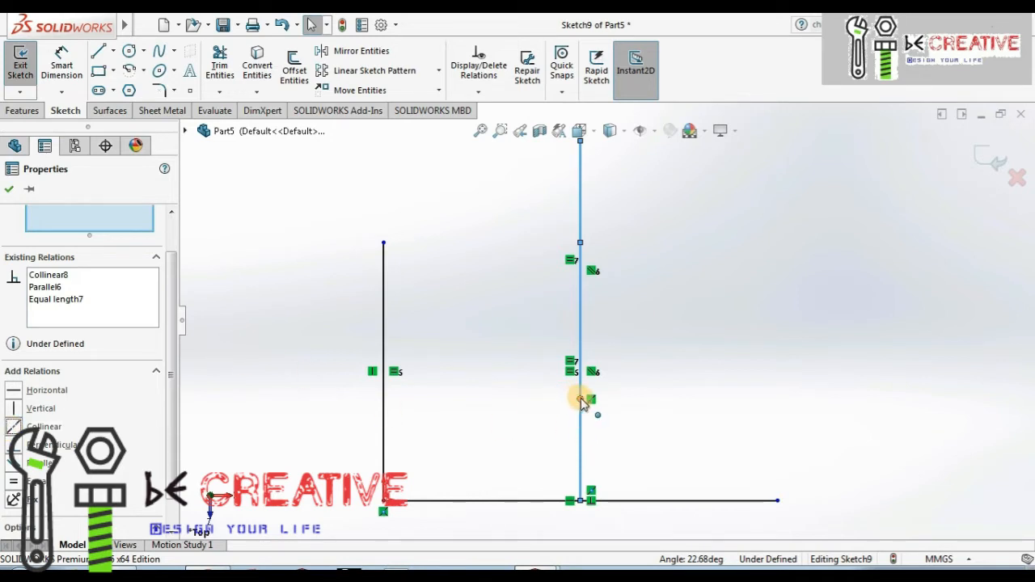
drag(581, 398, 566, 222)
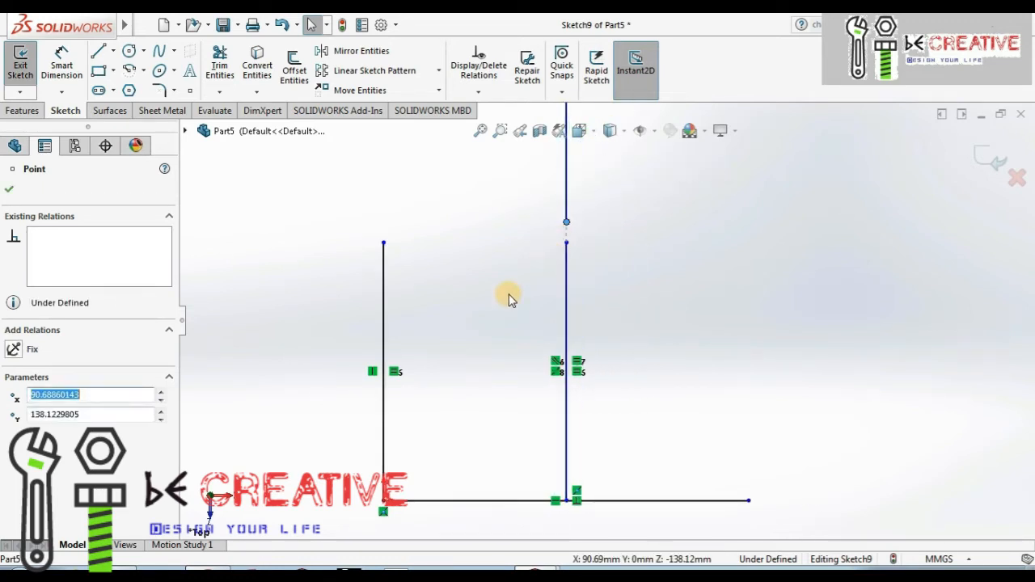
click(9, 188)
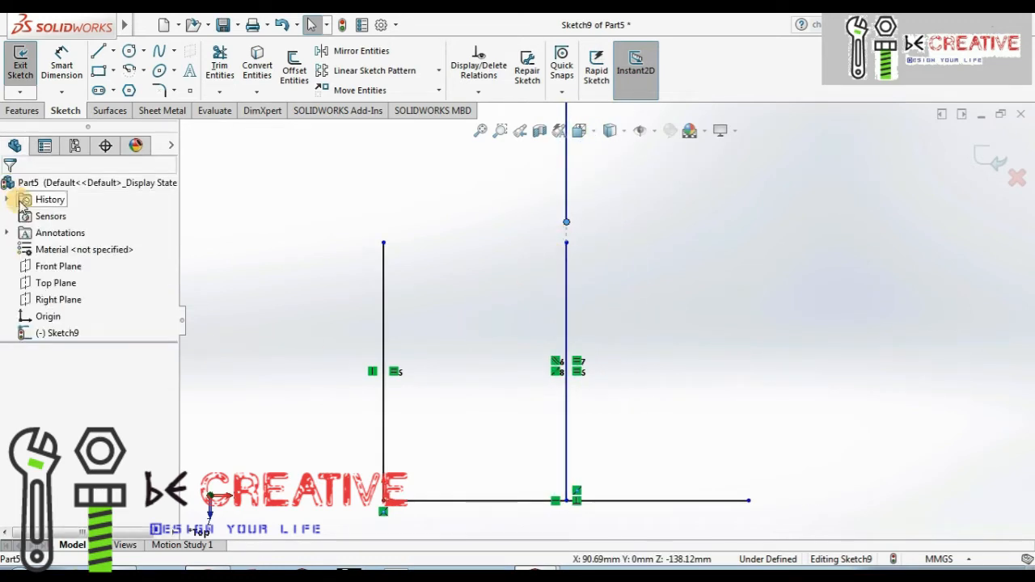
Add a Fix relation to the middle vertical line standing on the horizontal line
click(564, 301)
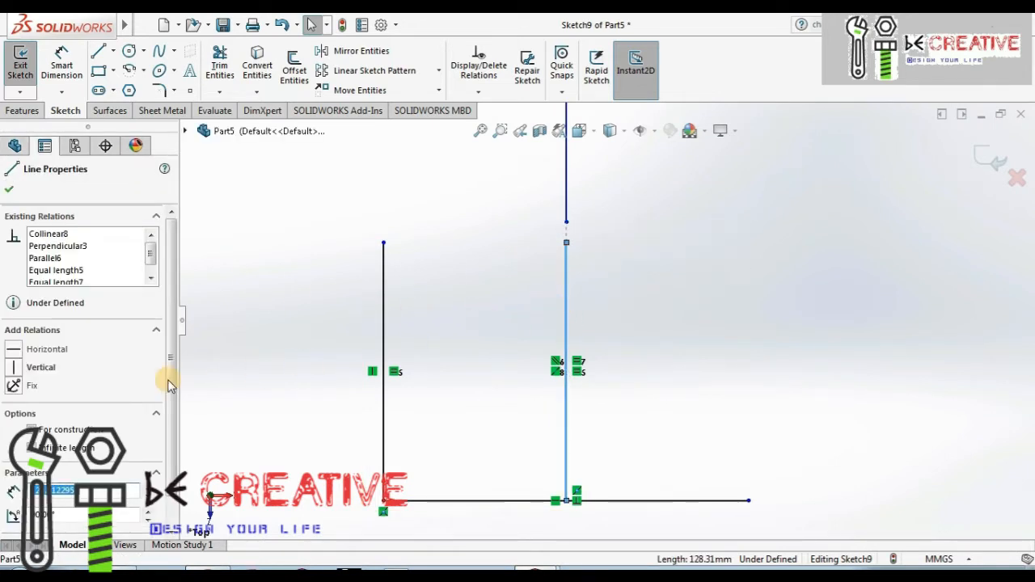
click(13, 386)
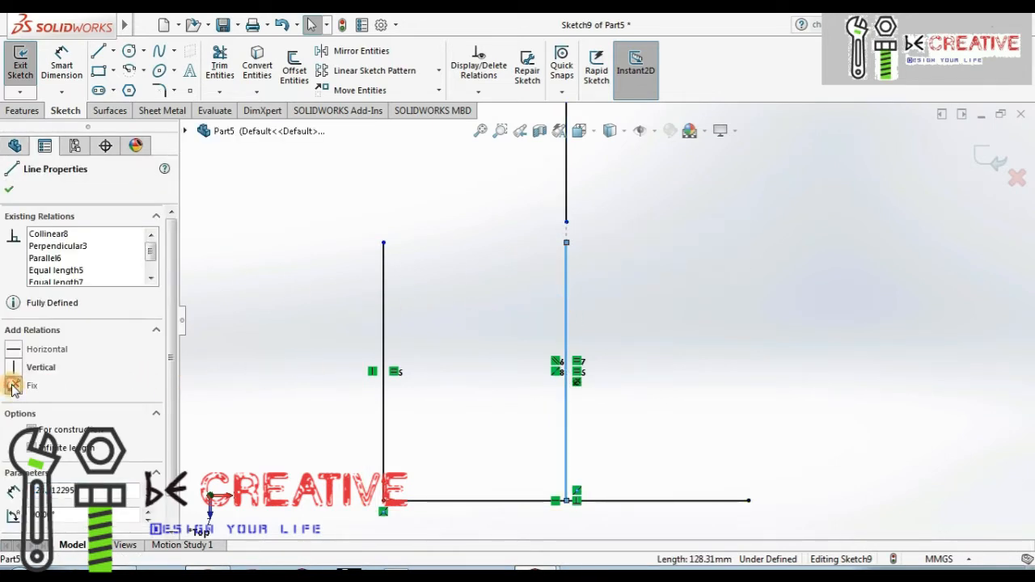
click(305, 374)
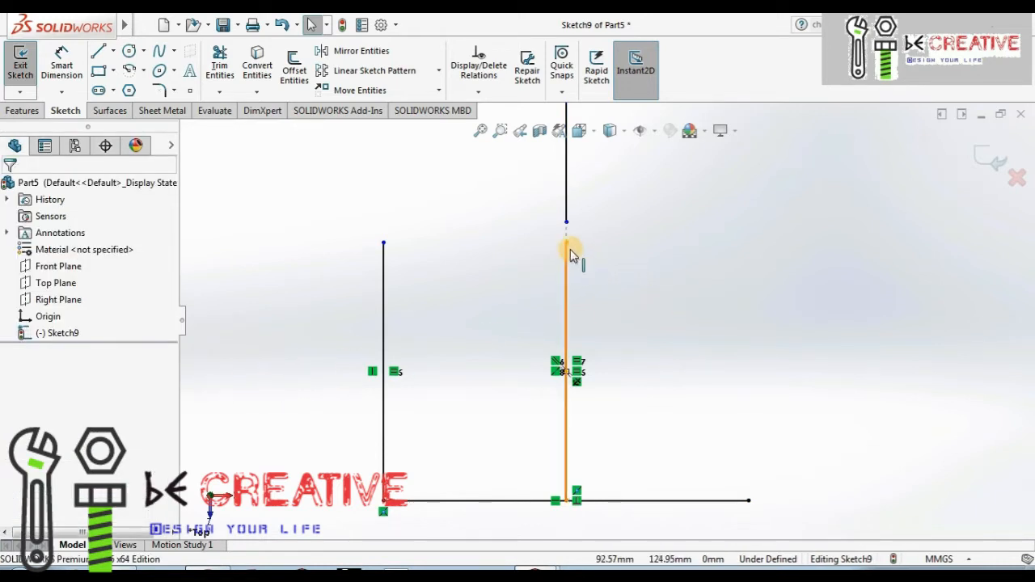
Move the fixed line's upper end down to a length of about 123 mm and try to shift the line sideways
drag(568, 244, 585, 257)
click(560, 453)
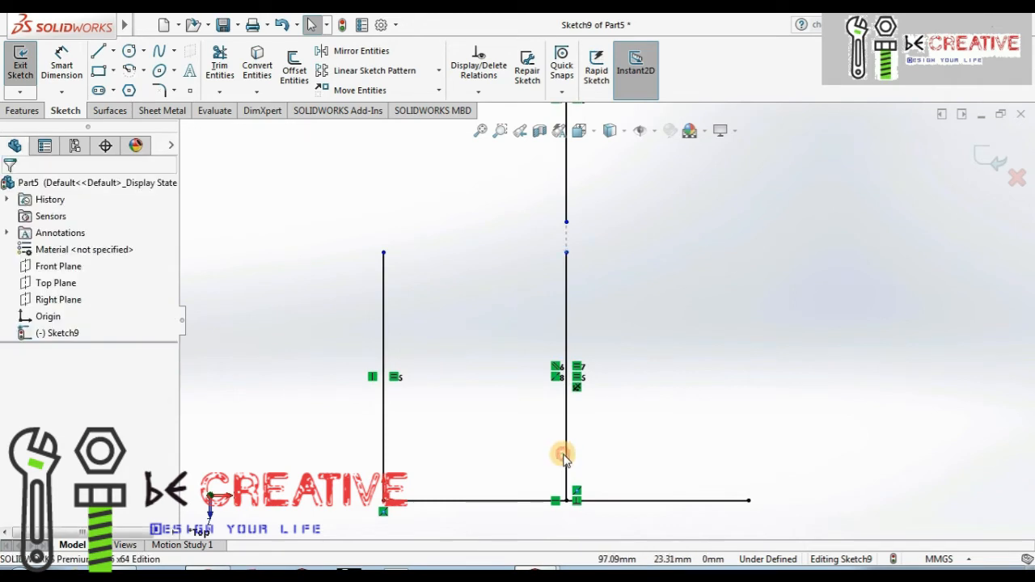
drag(566, 452, 643, 455)
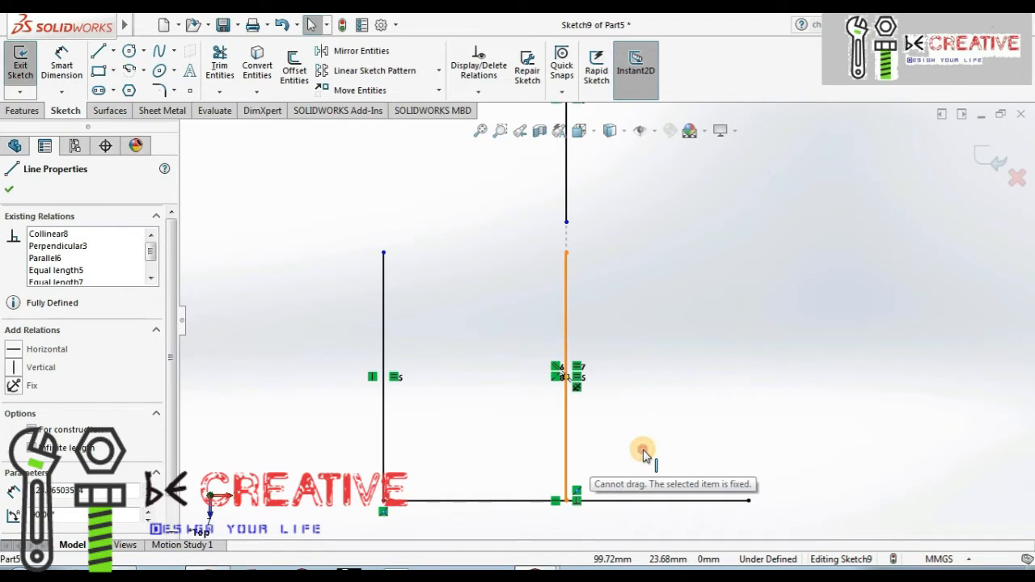
drag(644, 455, 642, 455)
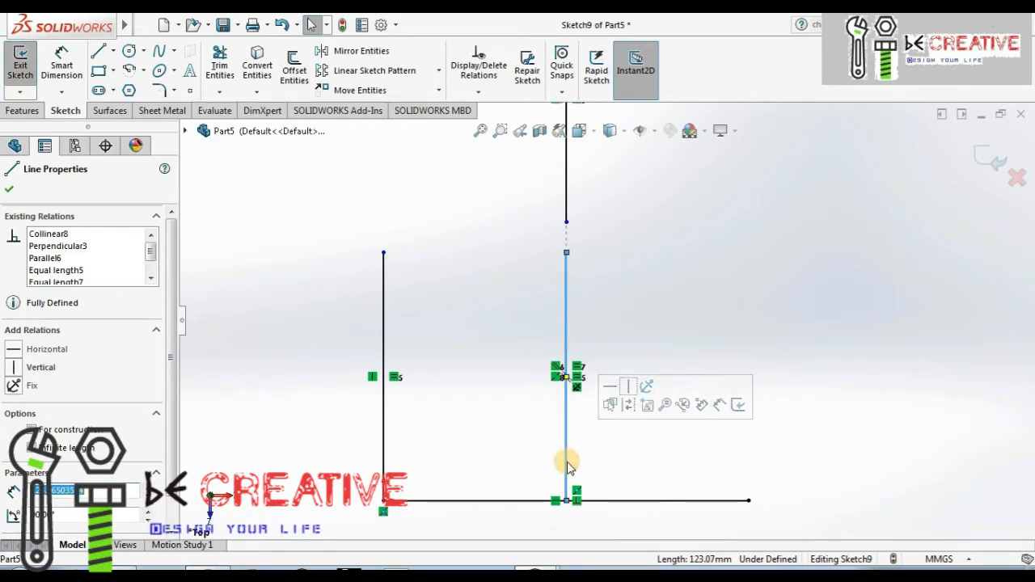
drag(567, 462, 623, 462)
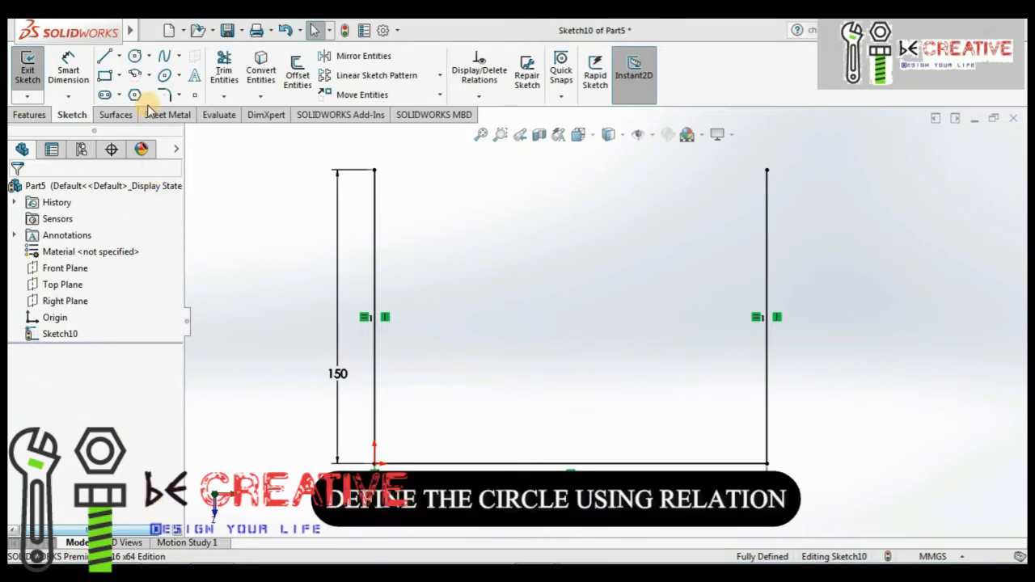
Draw two circles of different sizes, each centred on the upper end of one of the two vertical lines
click(149, 56)
click(156, 73)
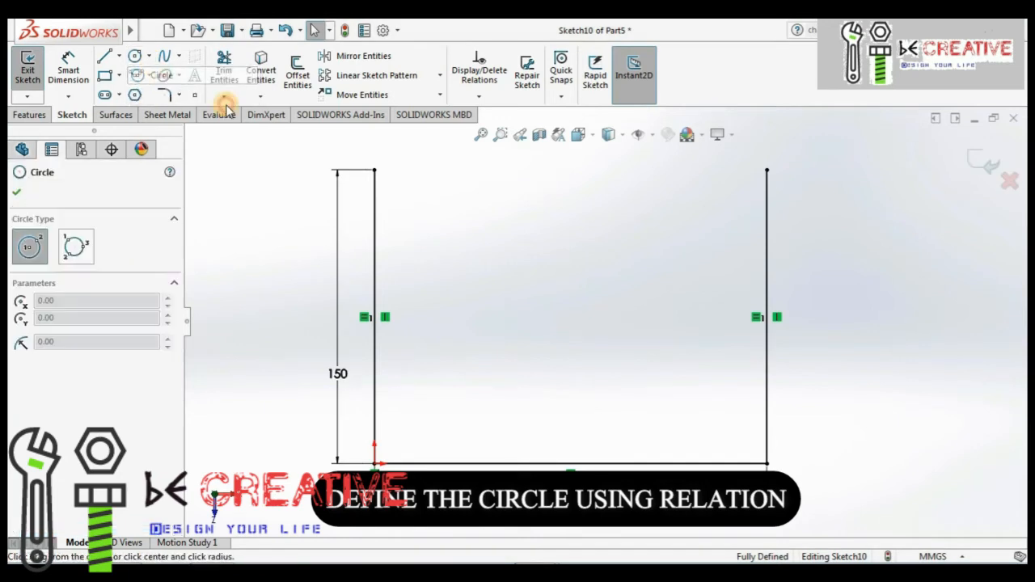
click(376, 170)
click(429, 169)
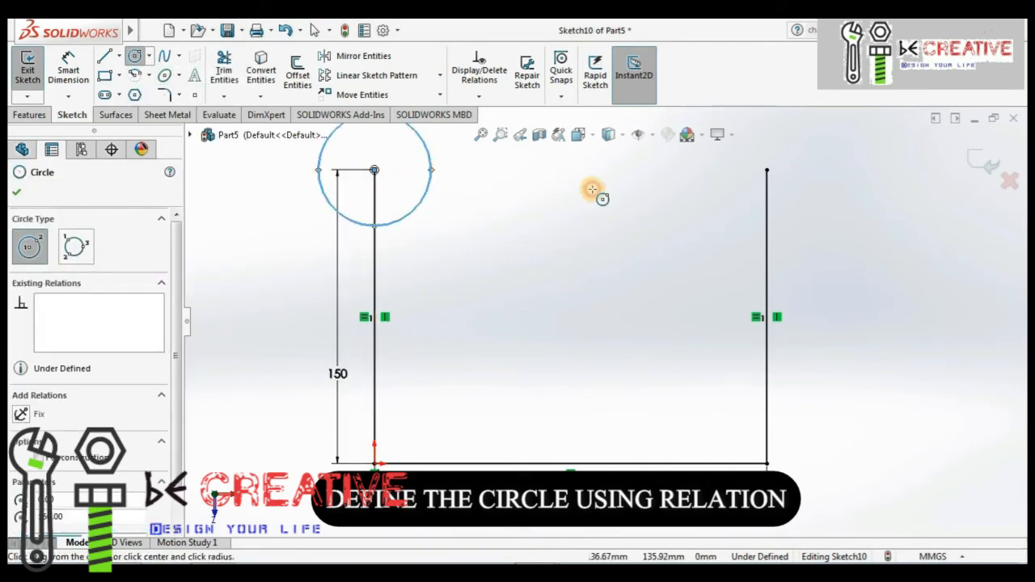
click(767, 171)
click(817, 170)
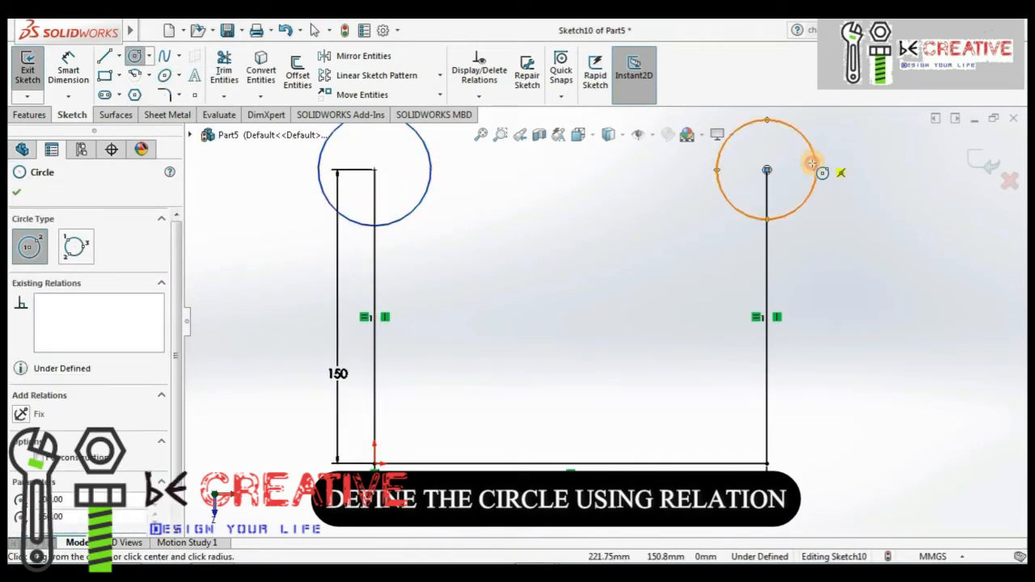
click(16, 193)
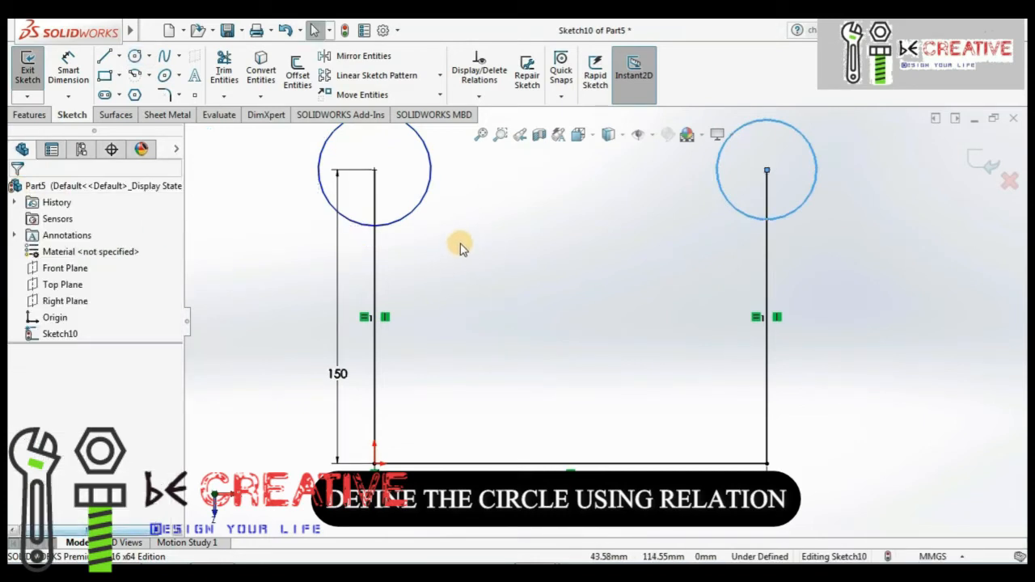
click(148, 56)
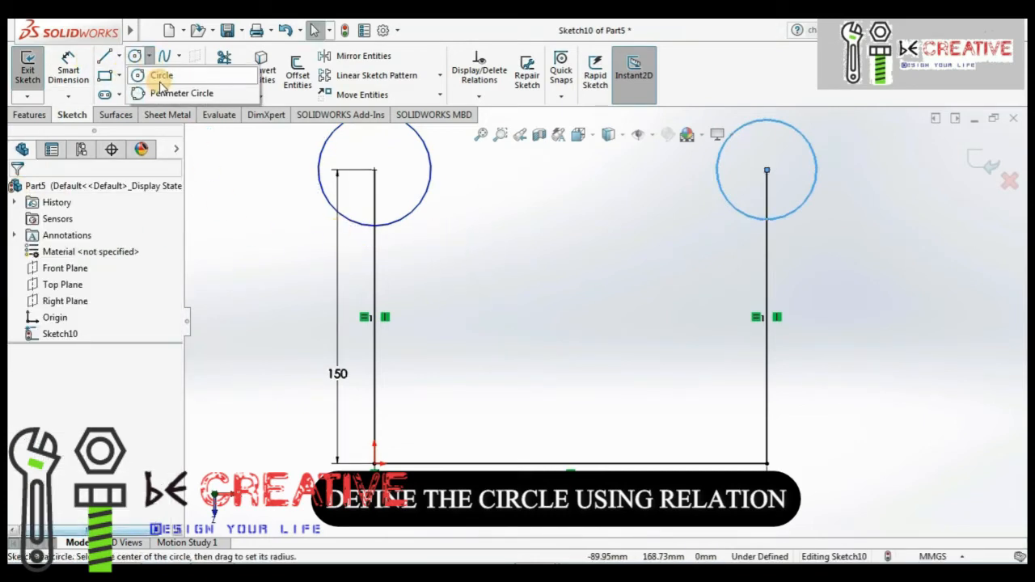
click(157, 73)
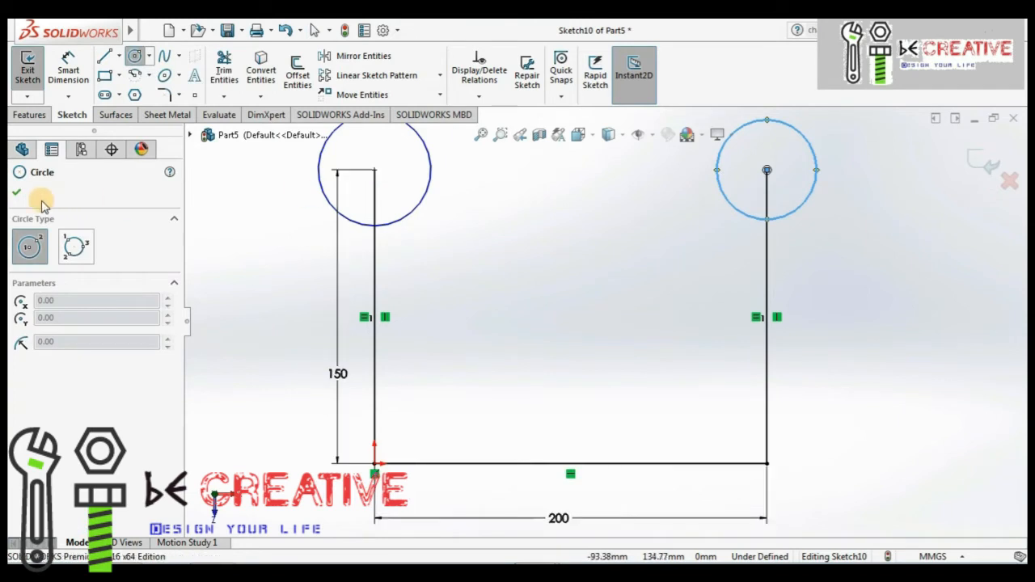
click(16, 198)
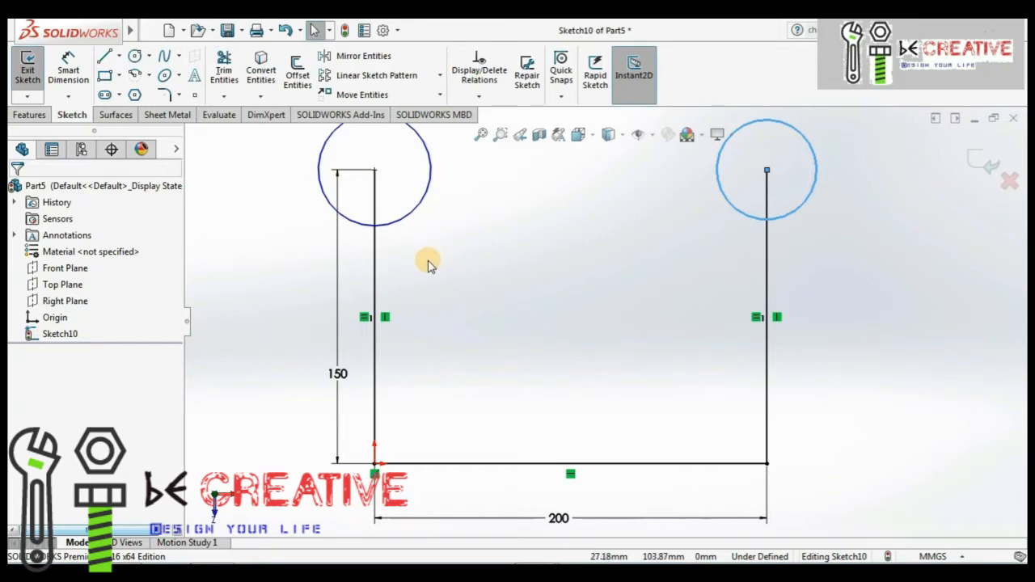
Add an Equal relation between the two circles at the upper ends of the vertical lines
ctrl+click(409, 220)
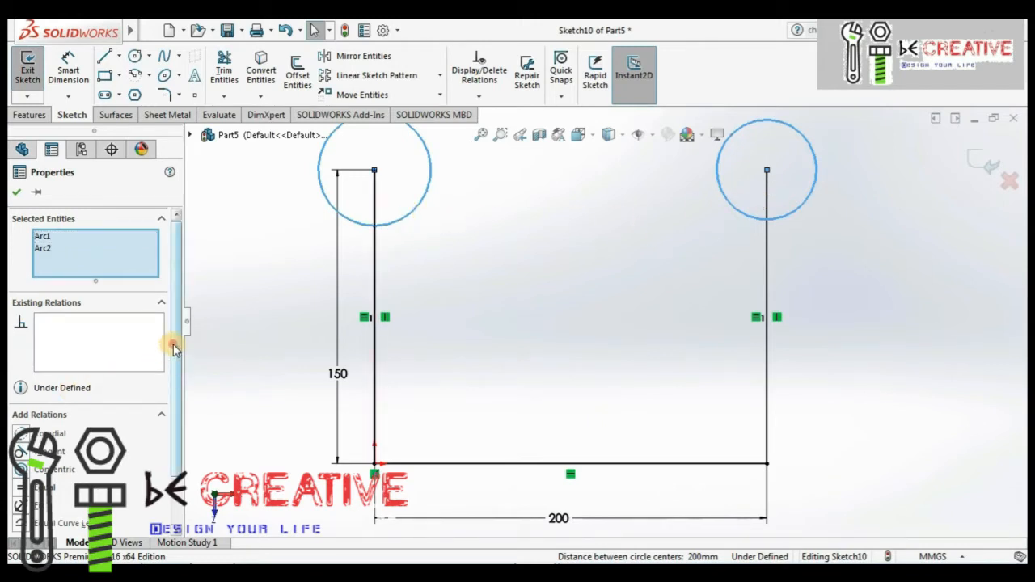
scroll(168, 342, down, 2)
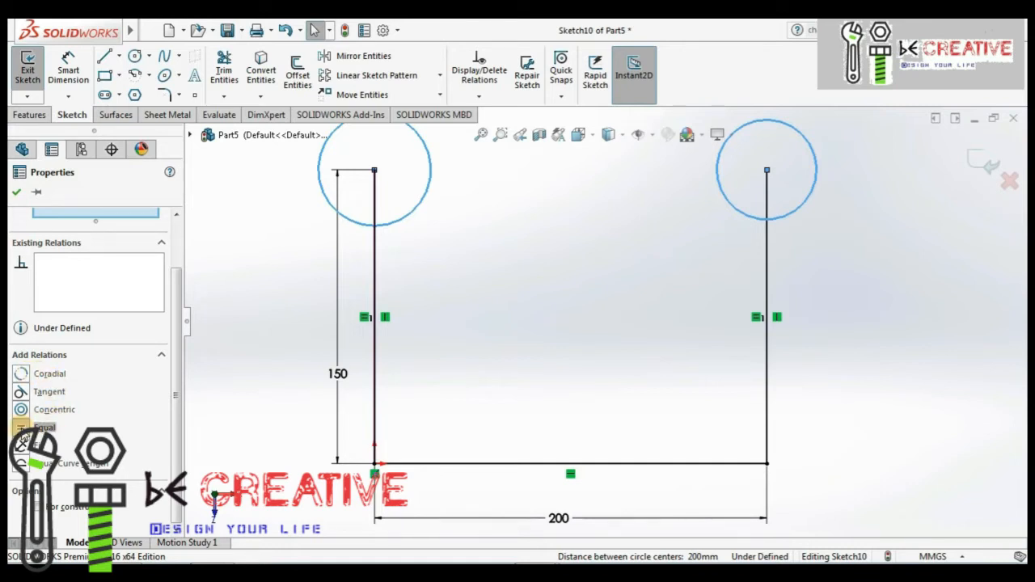
click(32, 427)
click(16, 192)
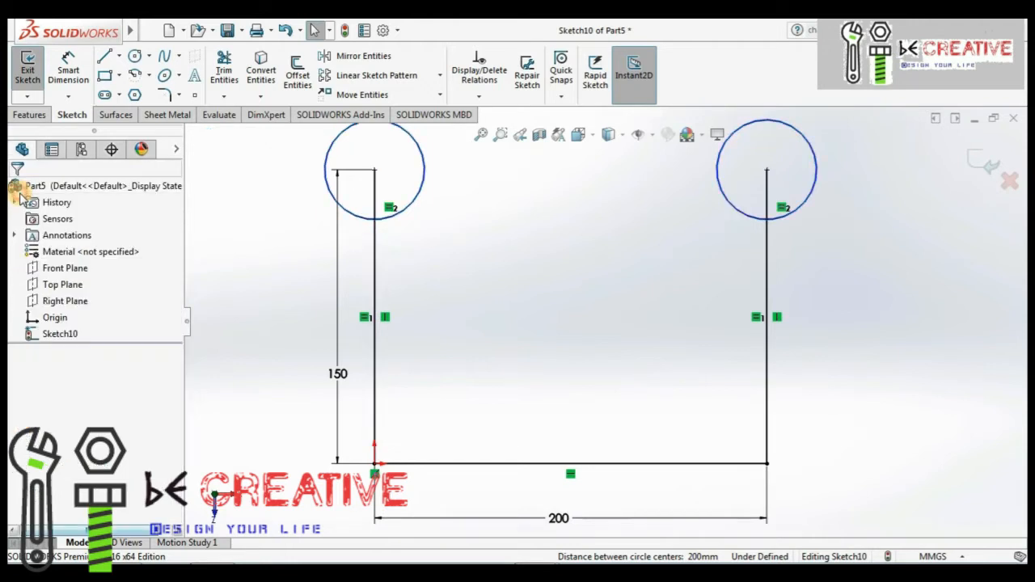
Dimension the circle on the vertical line above the origin to a diameter of 50 mm
click(481, 137)
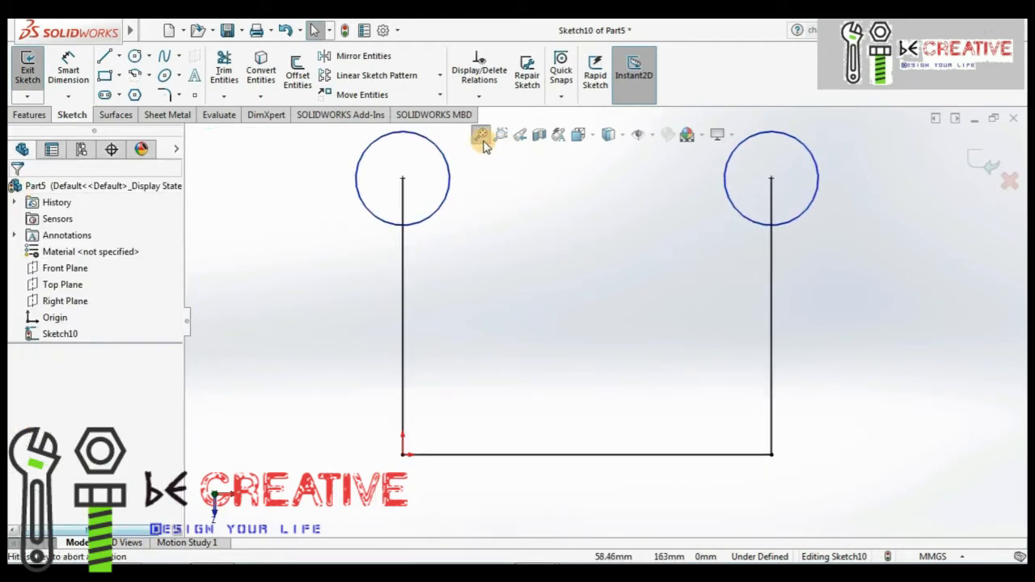
click(81, 77)
click(411, 156)
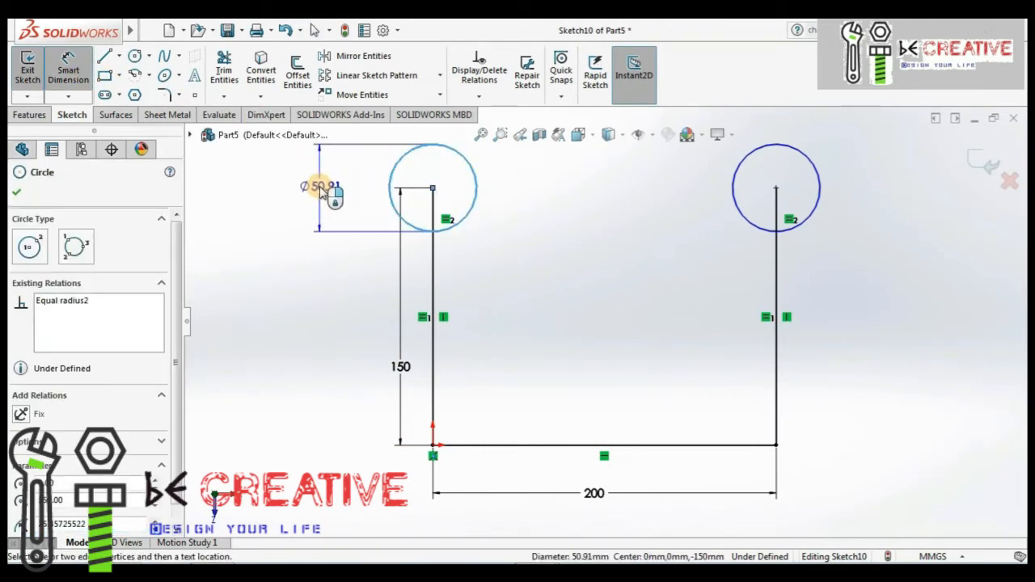
click(321, 191)
text(50)
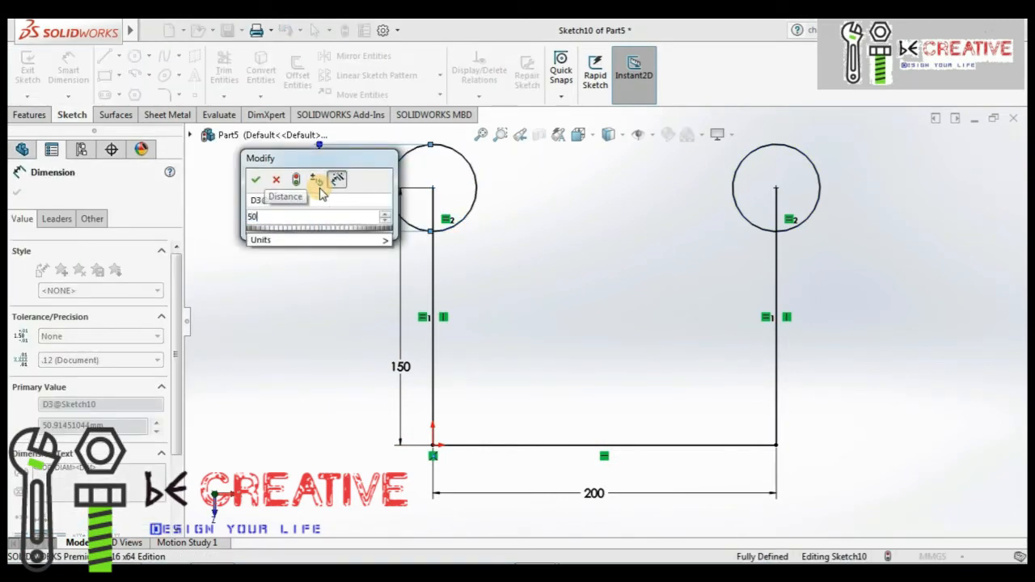
key(Return)
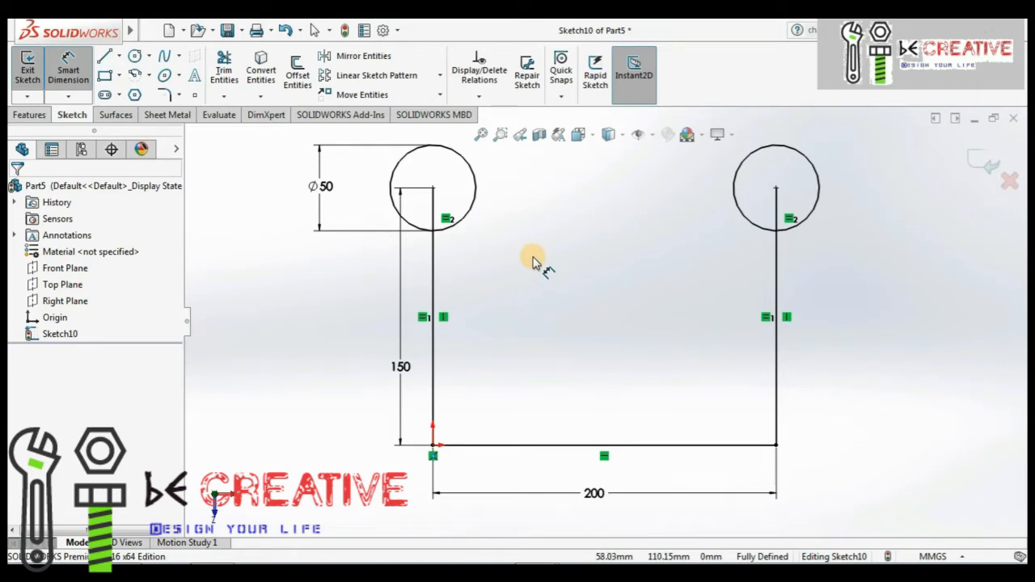
Draw two larger free circles outside the vertical lines, about 84 mm in diameter on the origin side and about 94 mm on the other
click(151, 58)
click(161, 76)
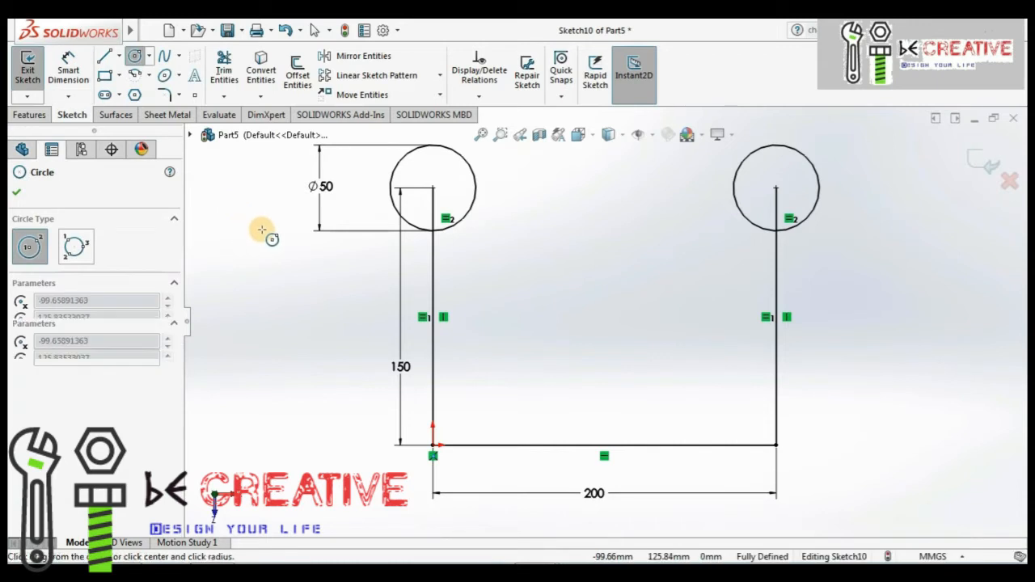
click(262, 230)
click(229, 166)
click(905, 246)
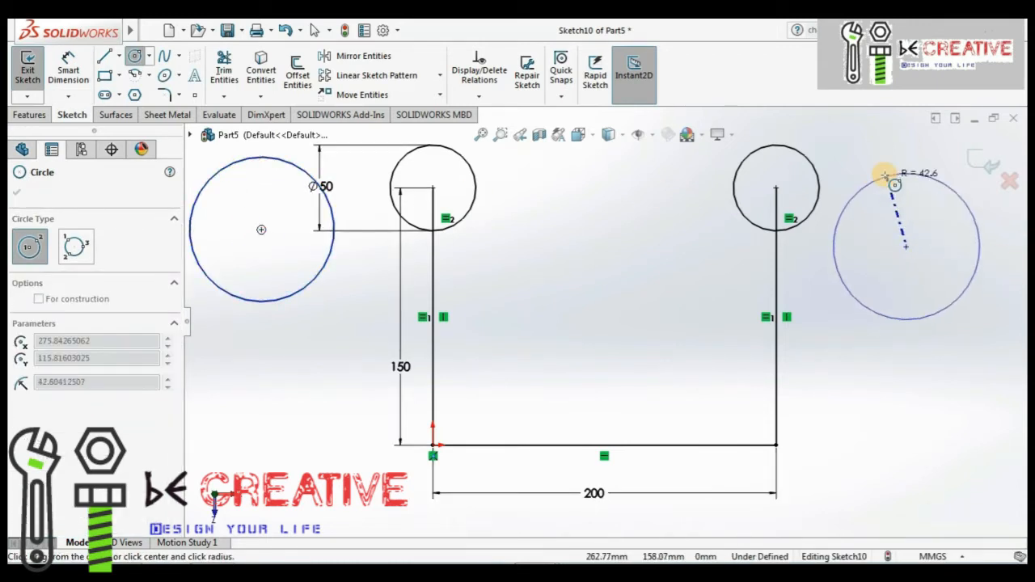
click(888, 168)
click(16, 193)
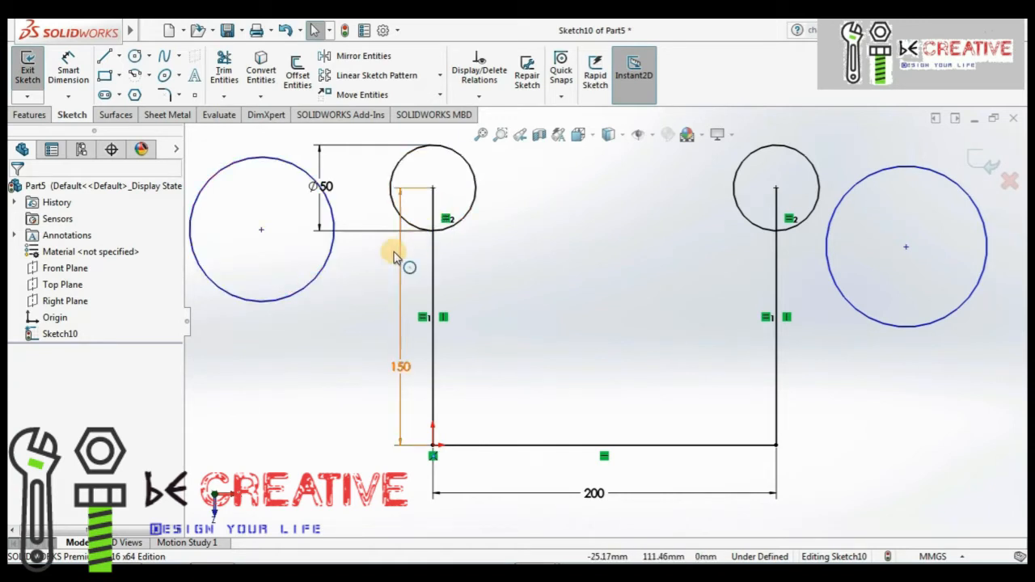
Make the large circle on the origin side concentric with the dimensioned 50 mm circle
click(316, 281)
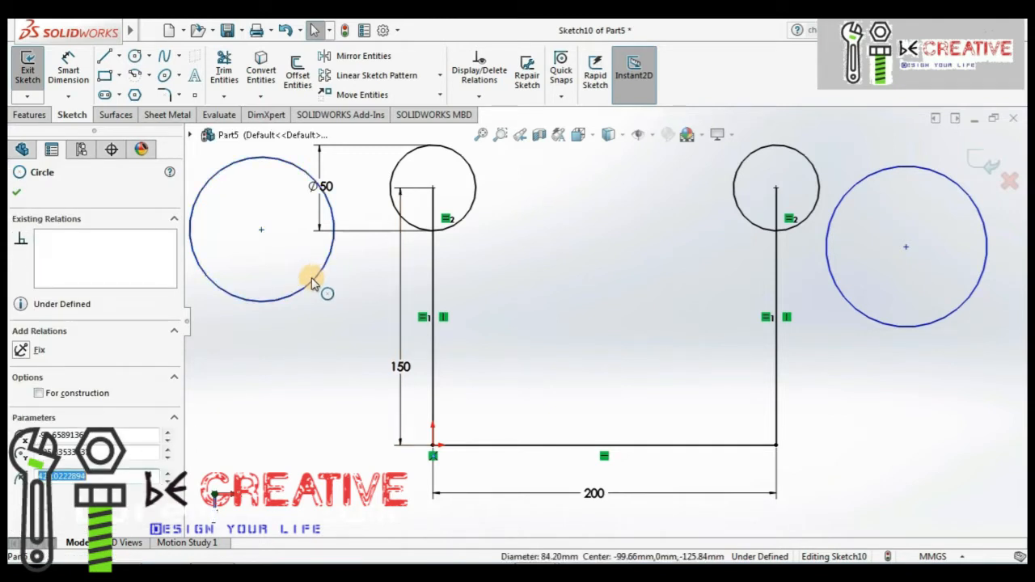
click(317, 289)
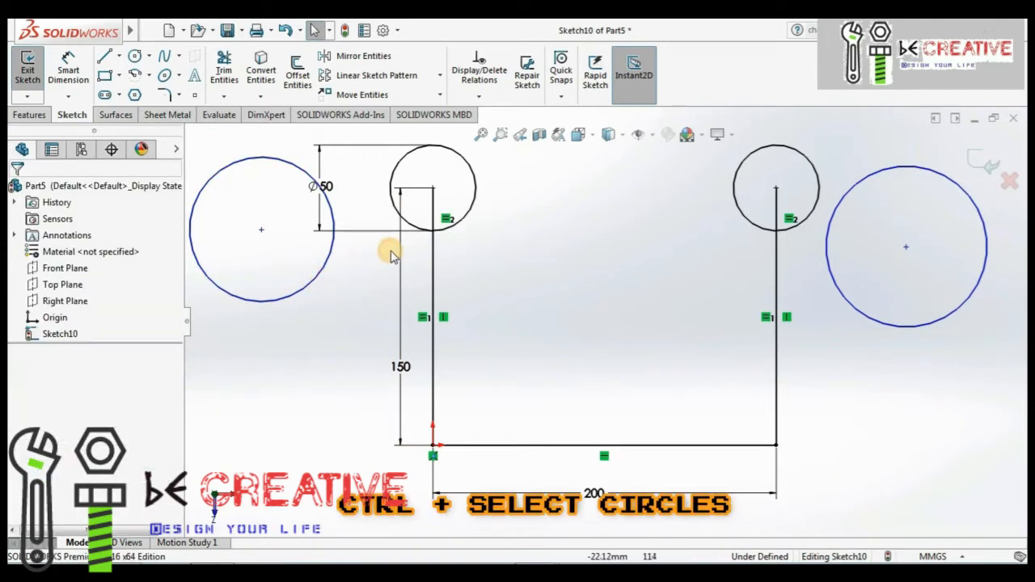
click(456, 229)
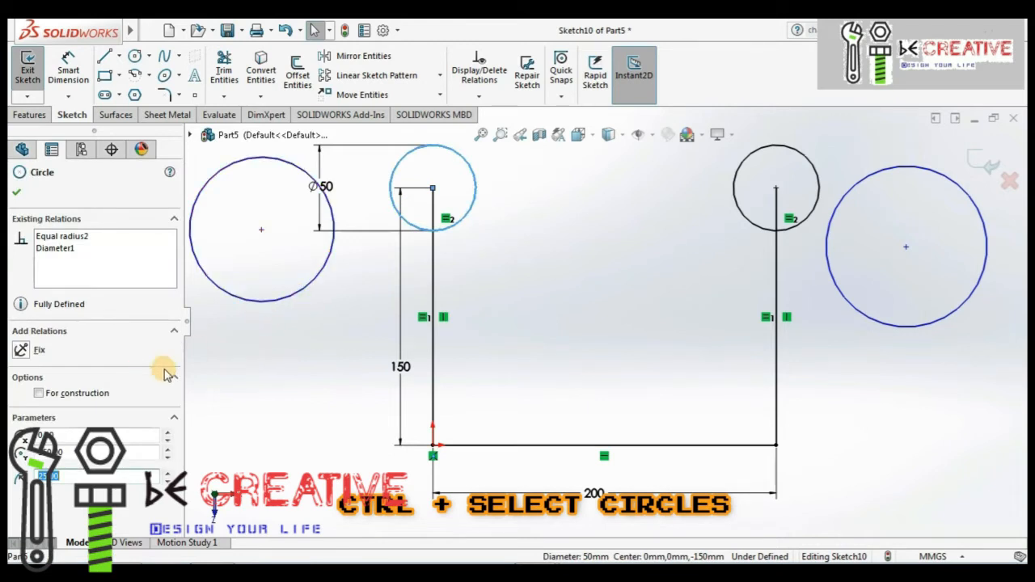
ctrl+click(269, 306)
drag(175, 358, 180, 408)
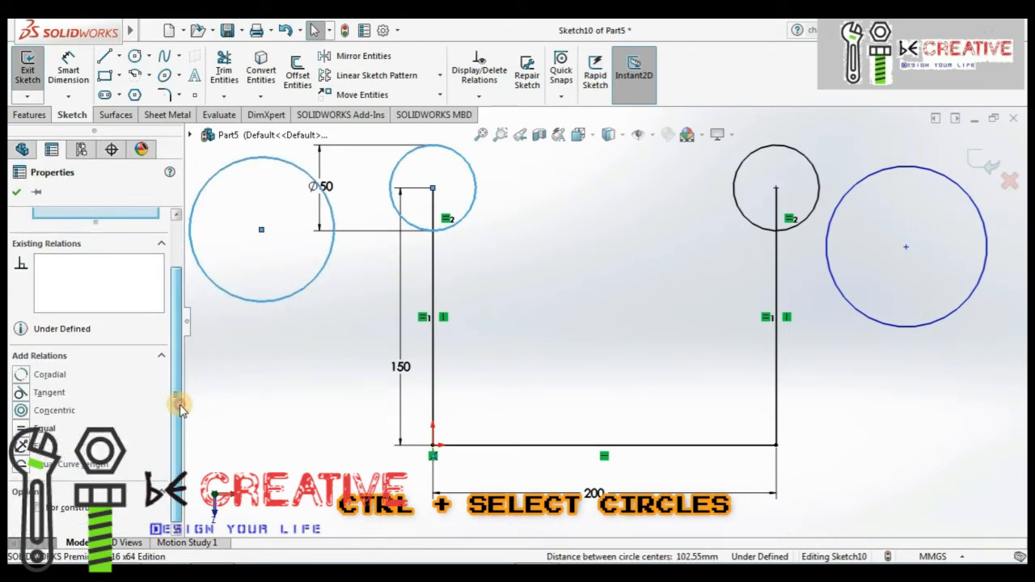
click(22, 410)
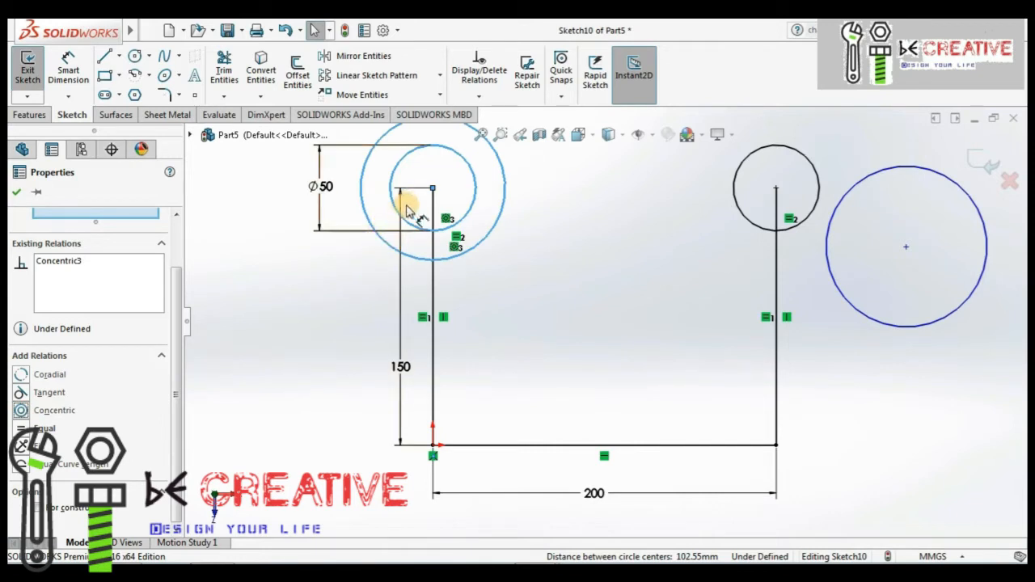
click(480, 134)
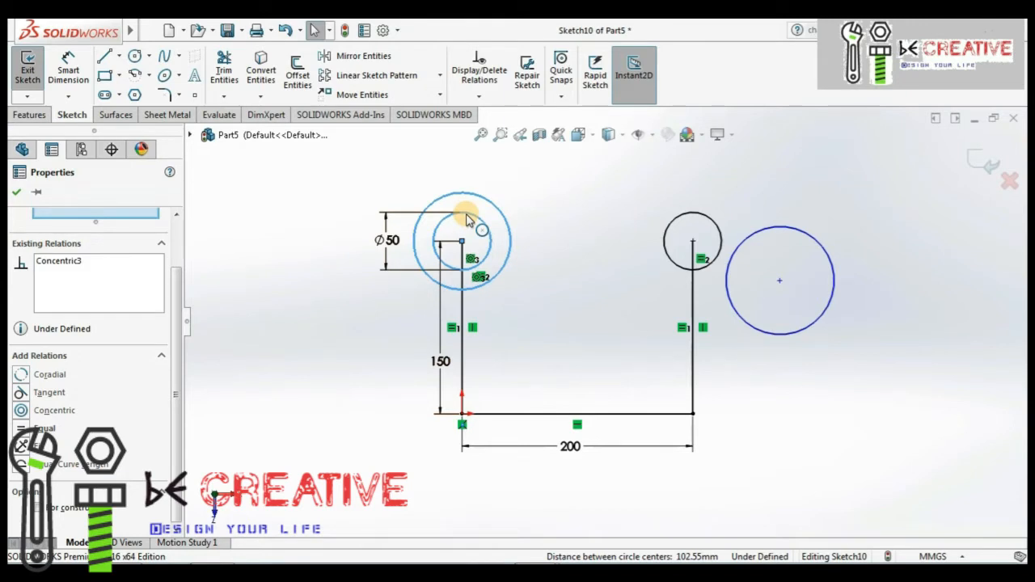
click(16, 192)
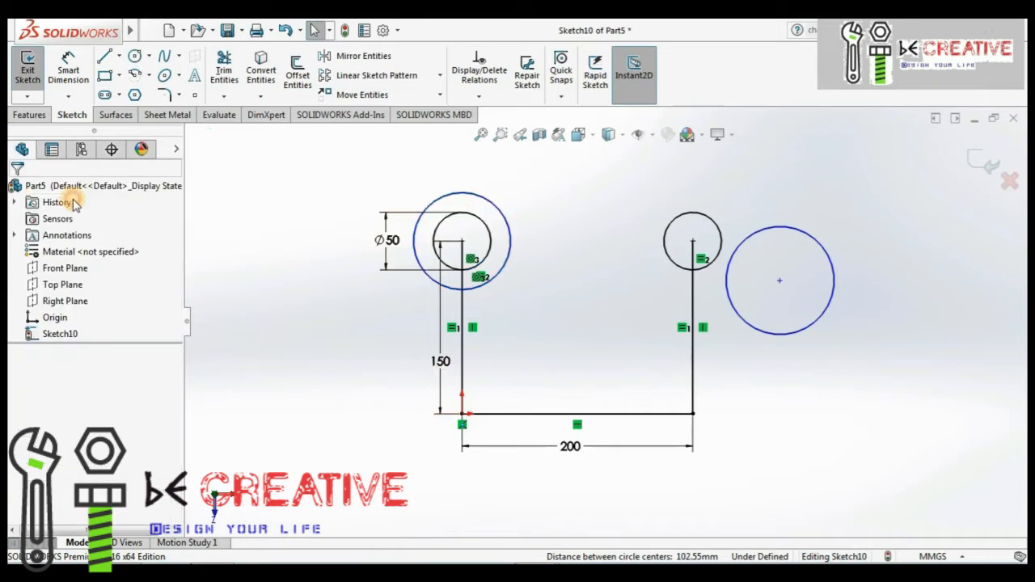
Make the other large circle concentric with the small circle on the vertical line away from the origin
click(734, 318)
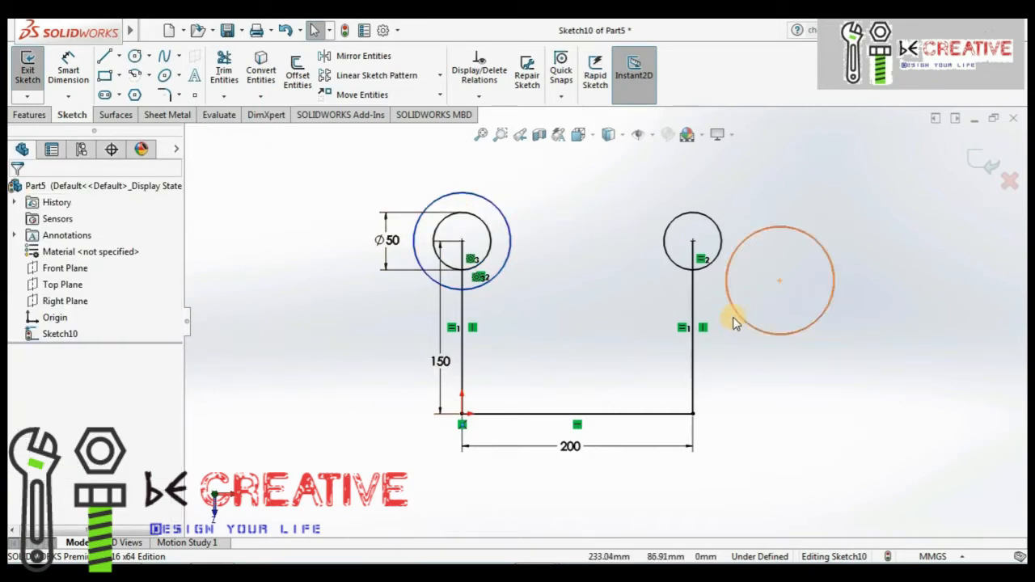
click(700, 273)
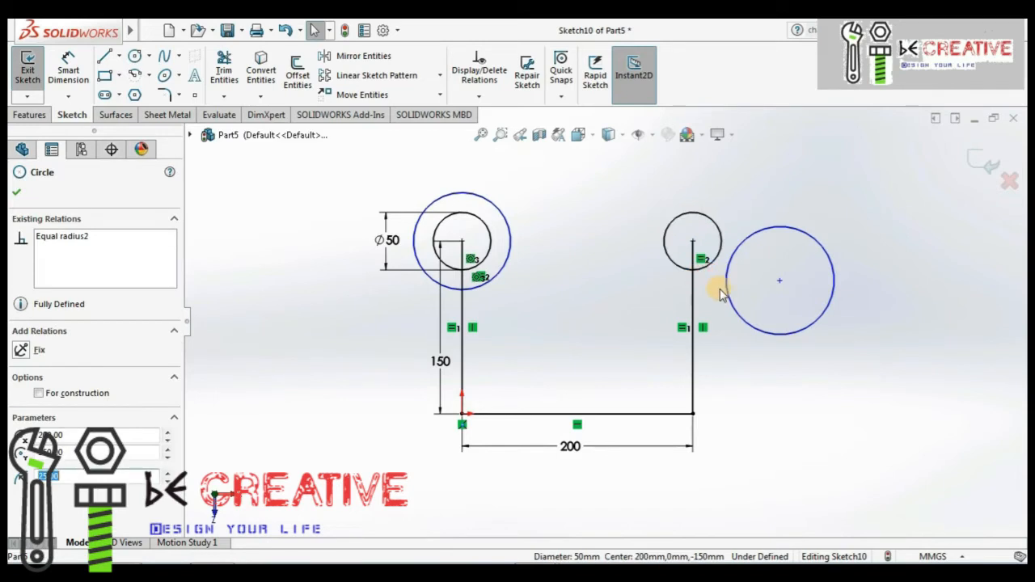
ctrl+click(730, 287)
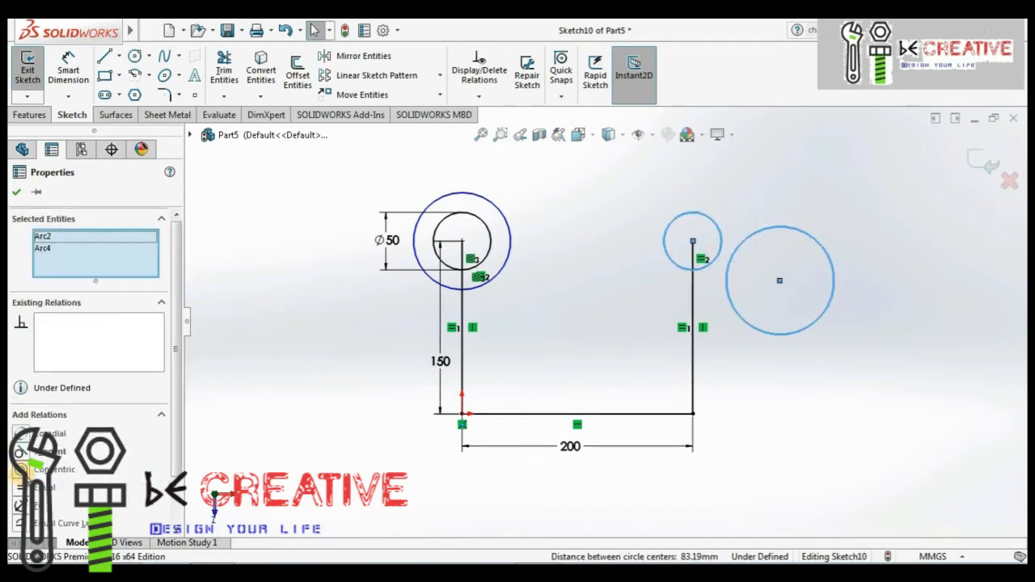
click(26, 470)
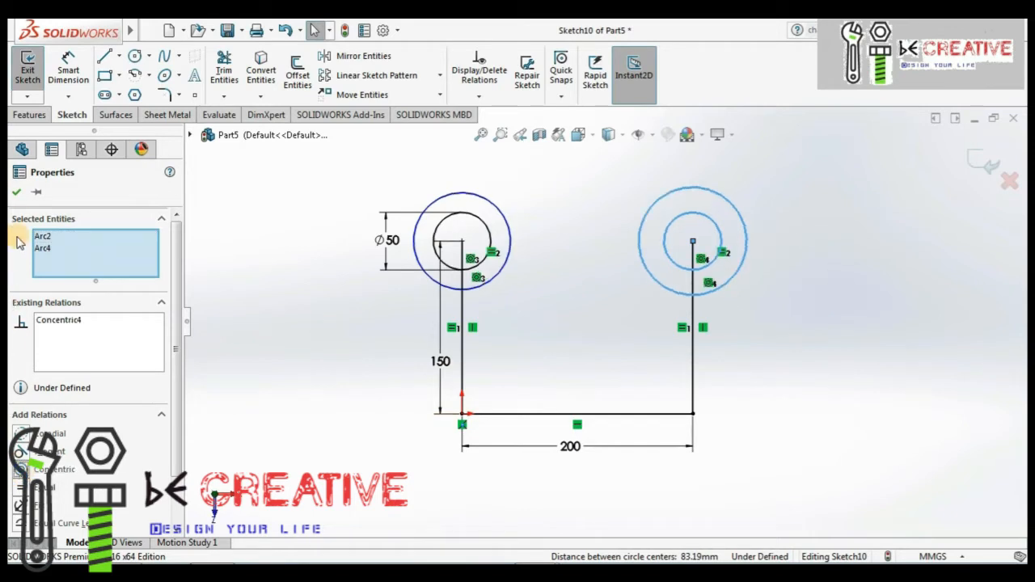
click(17, 192)
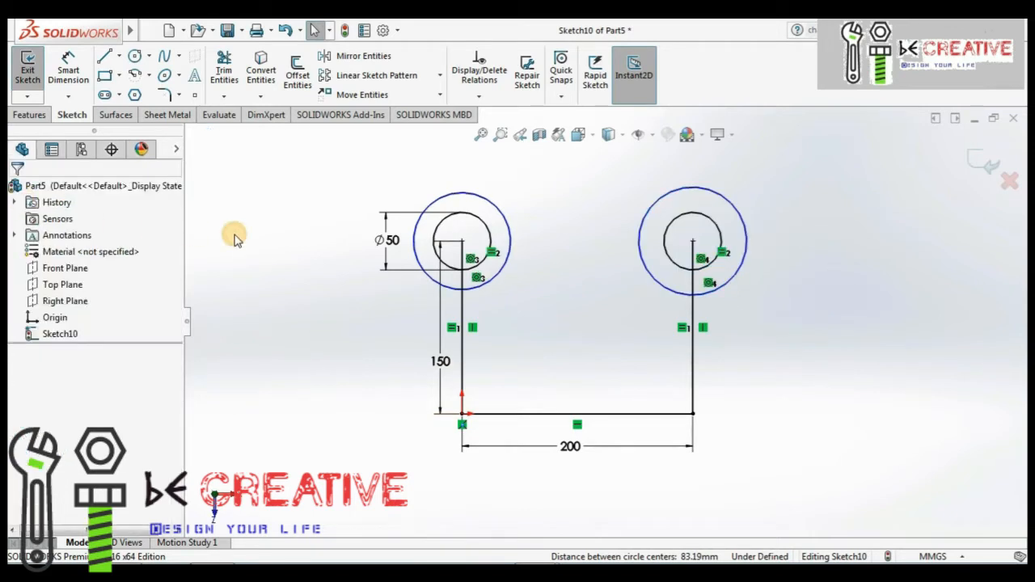
Add an Equal relation between the two large outer circles
click(508, 281)
ctrl+click(647, 279)
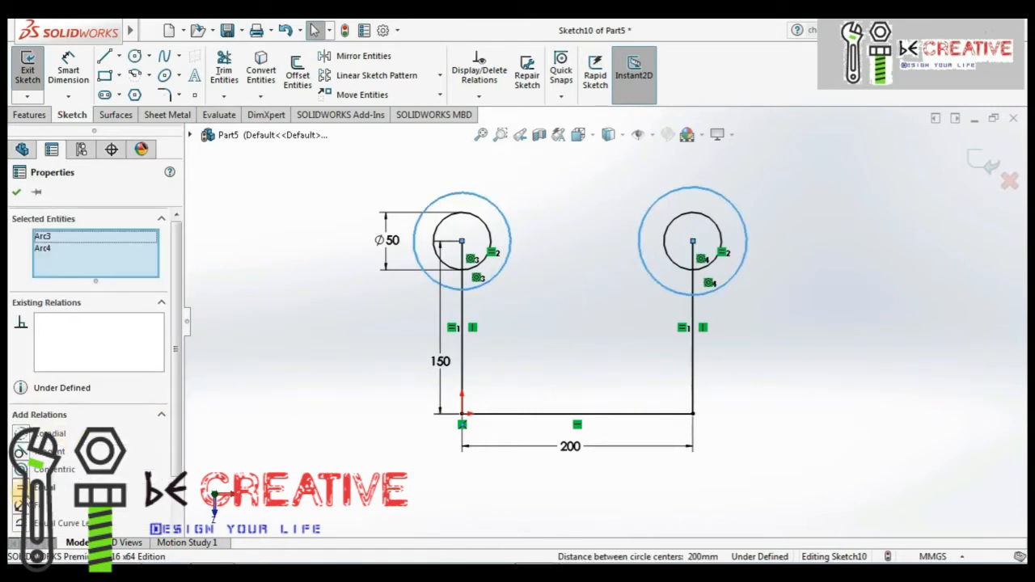
click(33, 489)
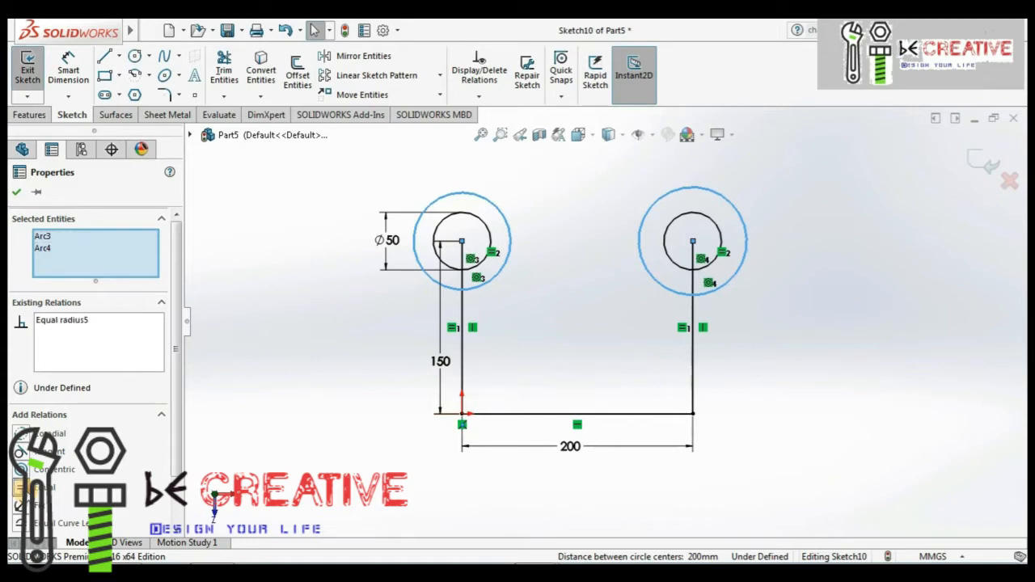
click(347, 412)
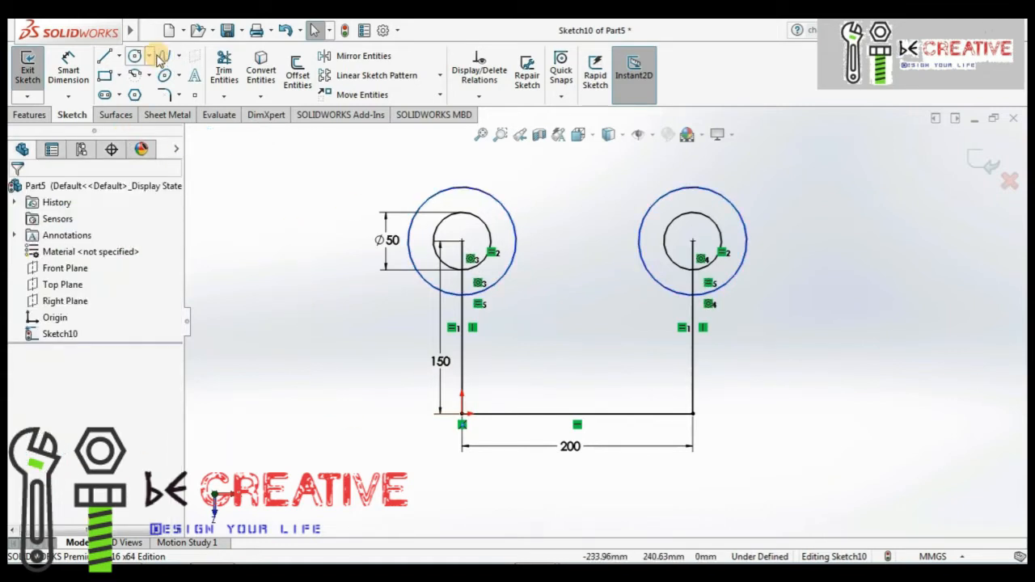
Dimension the outer circle above the origin to a diameter of 75 mm
click(68, 69)
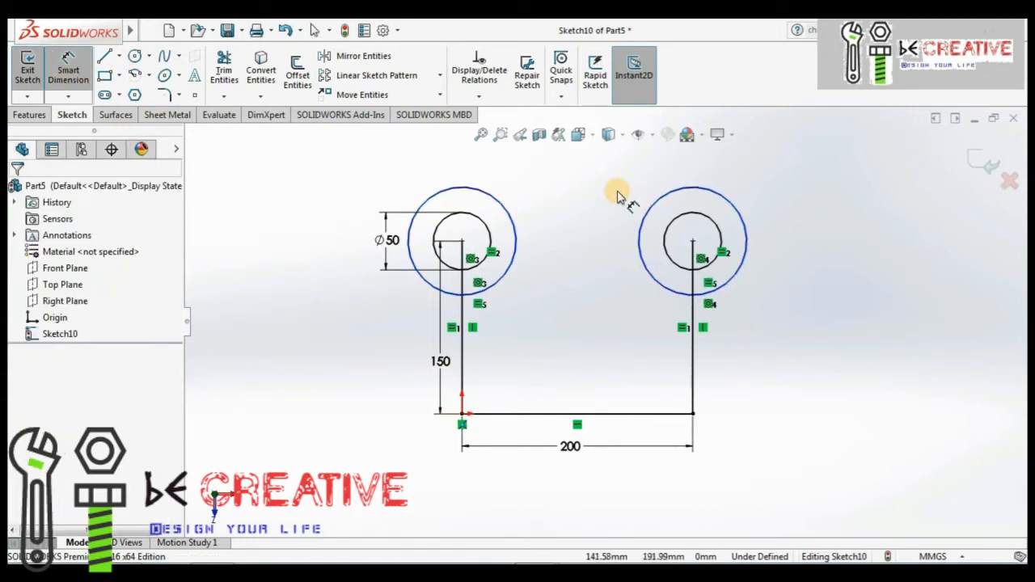
click(508, 212)
click(555, 182)
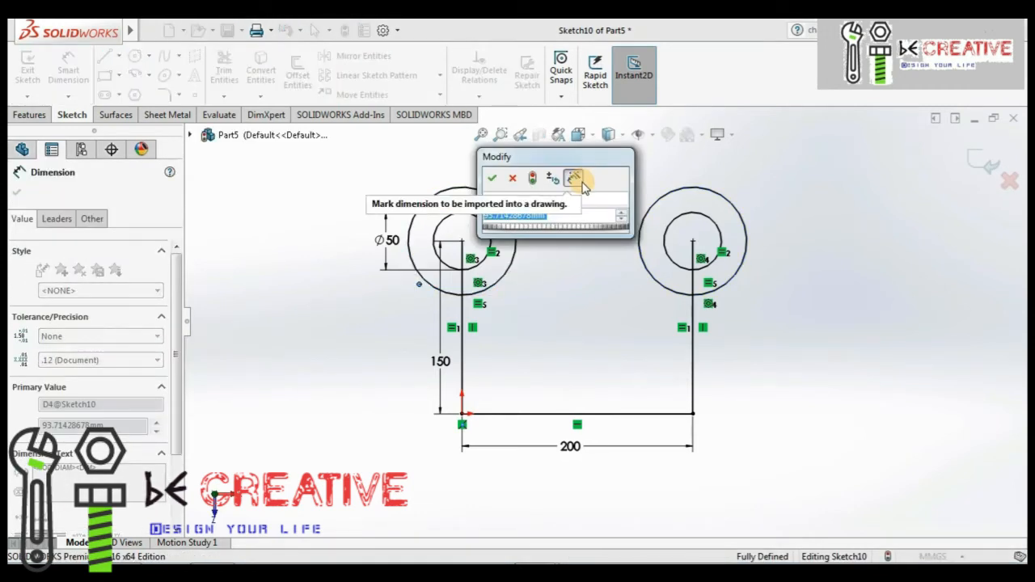
text(75)
key(Return)
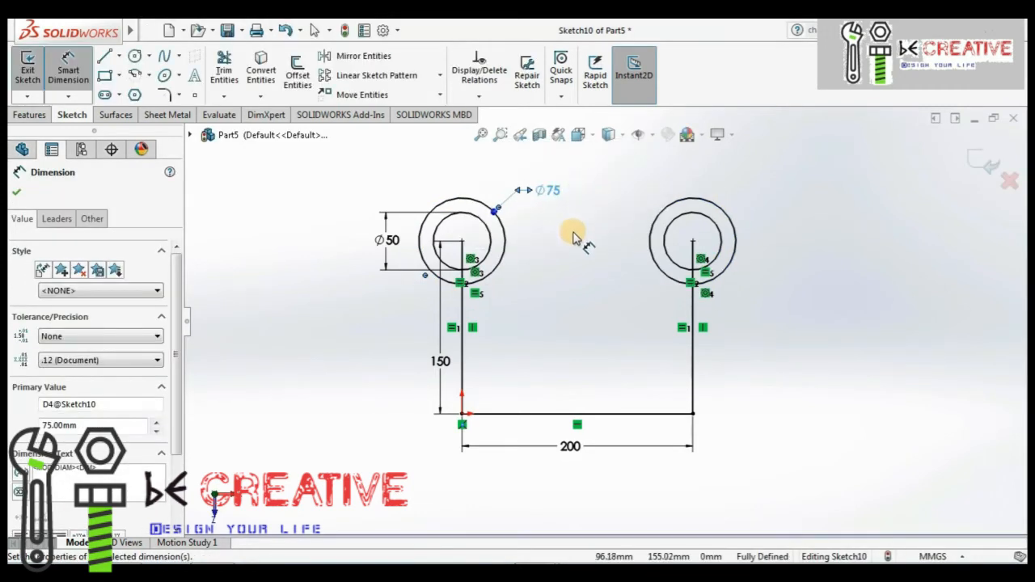
click(573, 237)
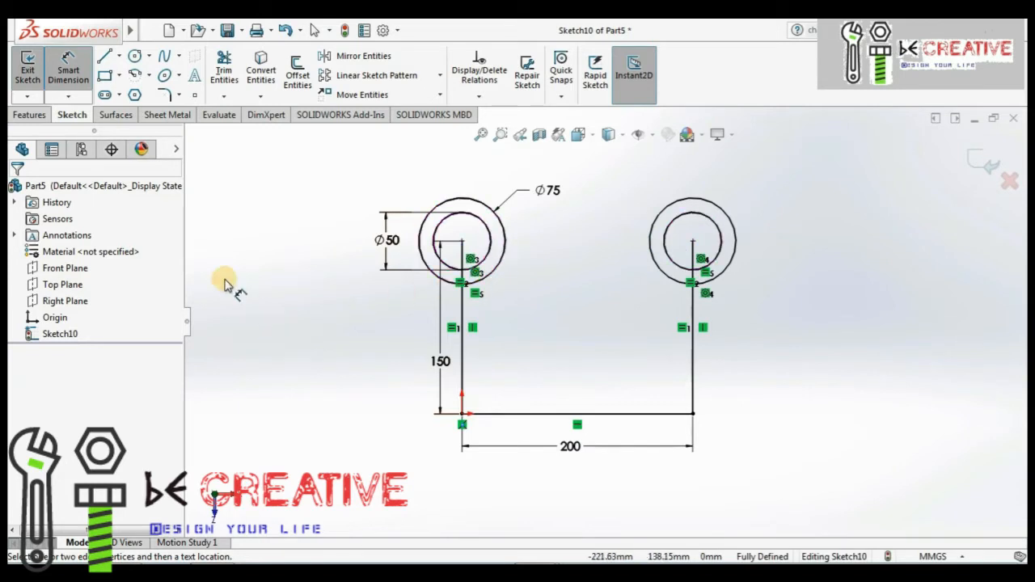
Sketch an ellipse between the two pairs of concentric circles, with radii of about 60 mm and 142 mm
click(181, 75)
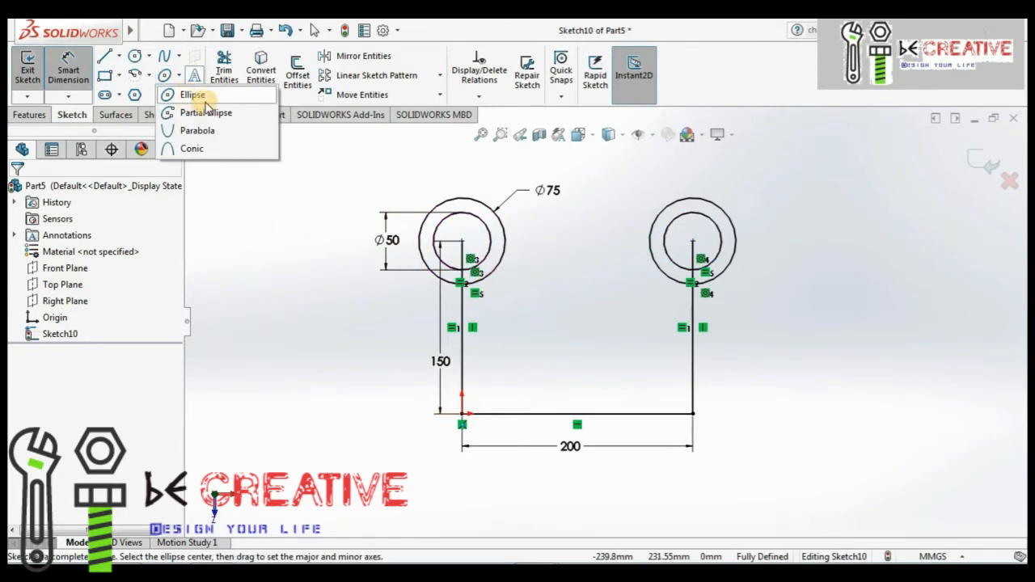
click(209, 97)
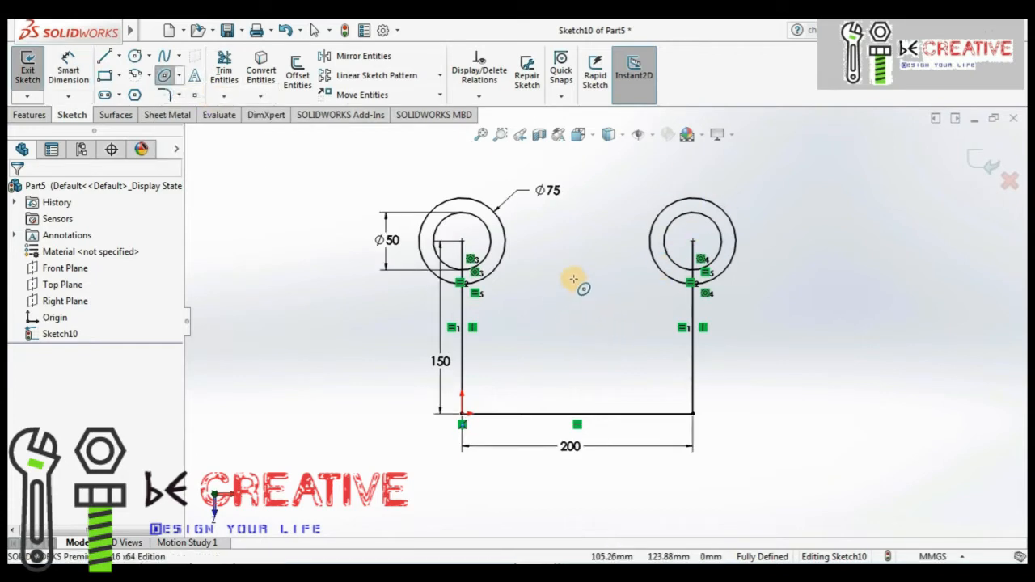
click(584, 214)
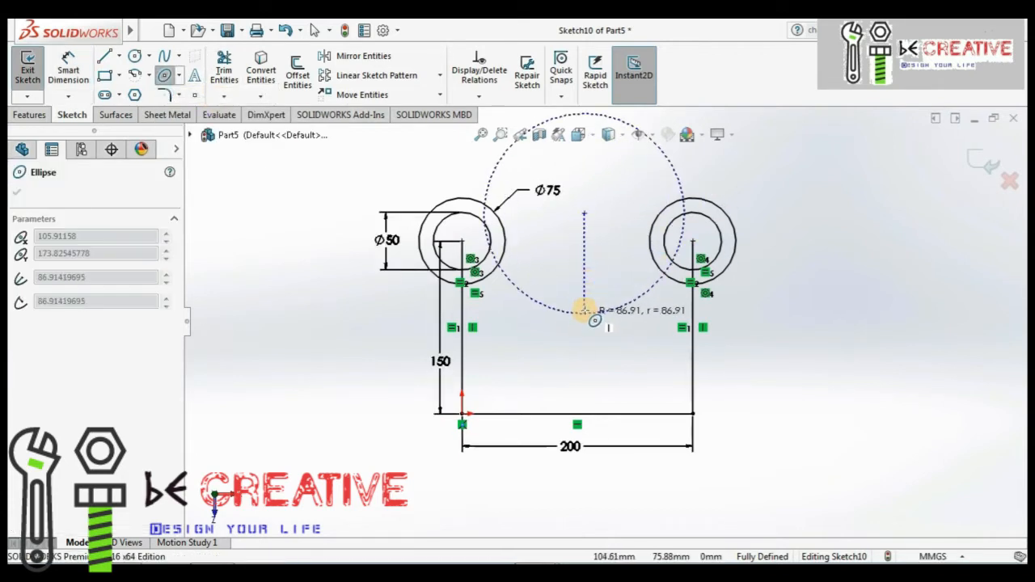
click(651, 225)
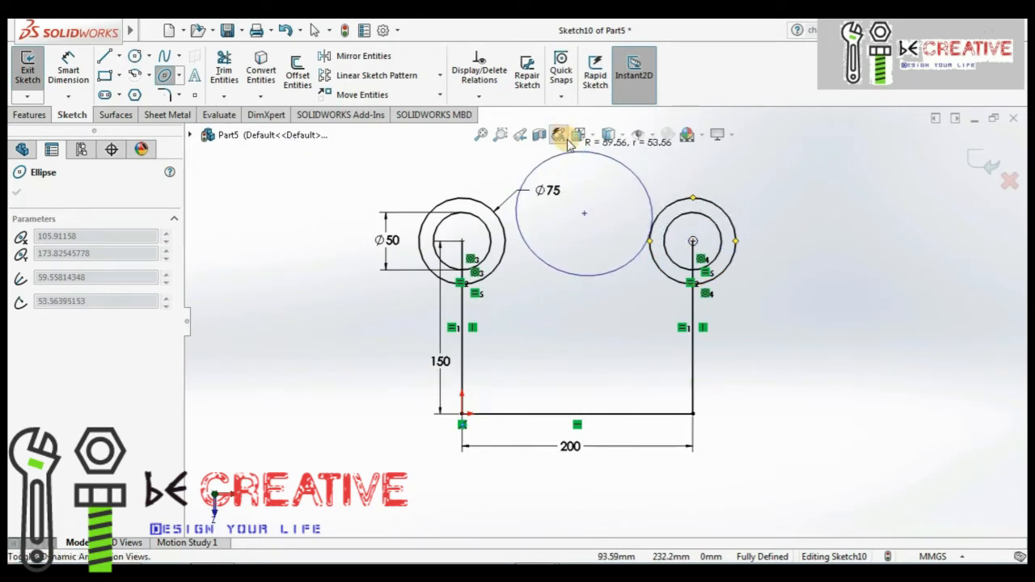
click(584, 382)
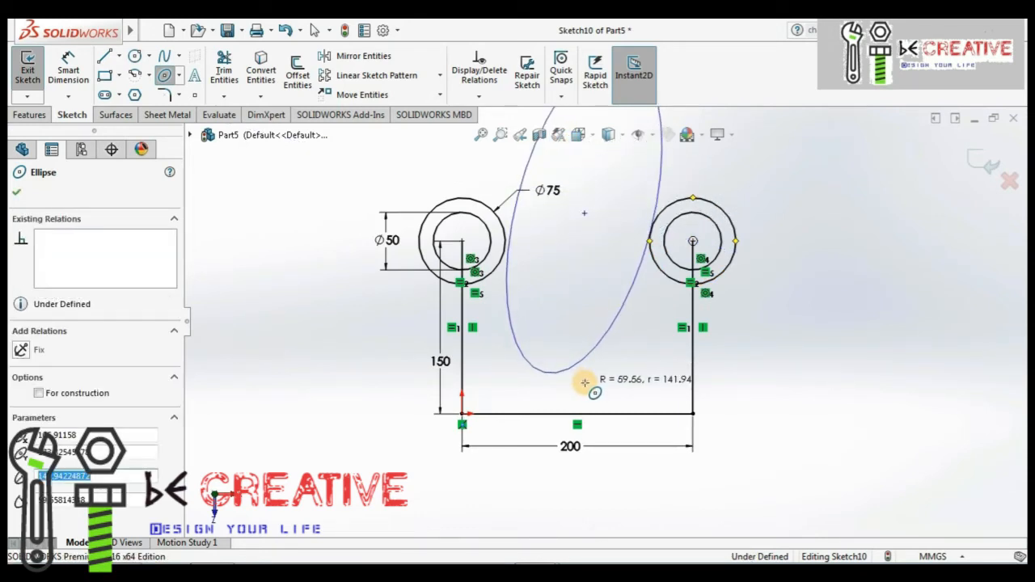
click(19, 197)
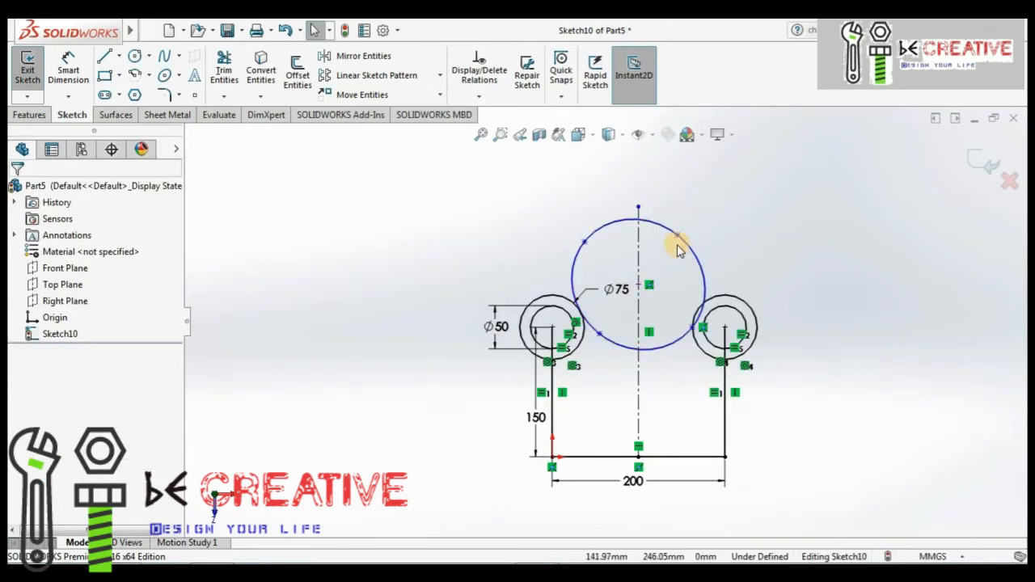
Reshape the ellipse centred on the vertical centerline by moving its upper-right axis point to about X 155, Y 255 mm
drag(677, 235, 663, 317)
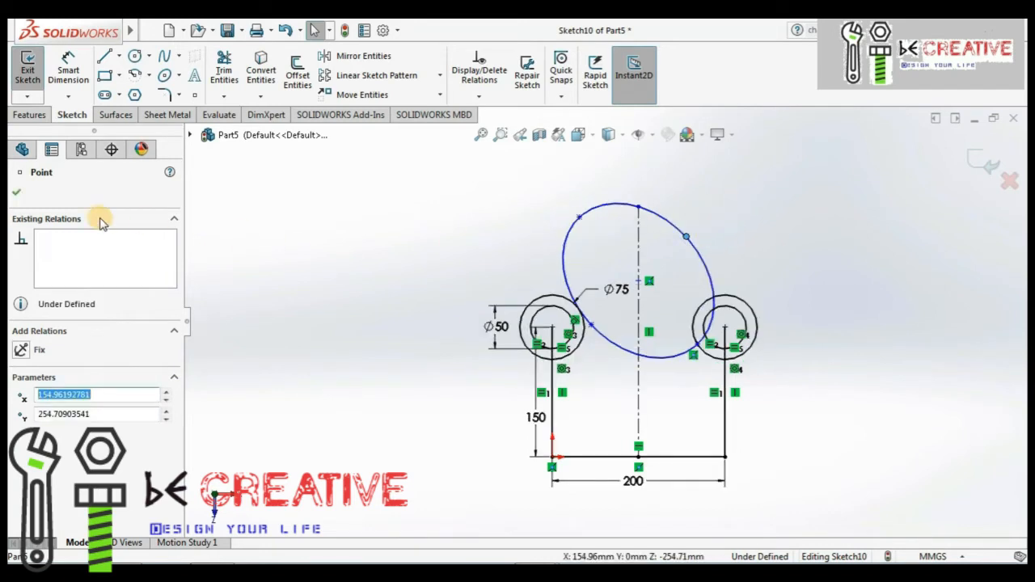
click(17, 193)
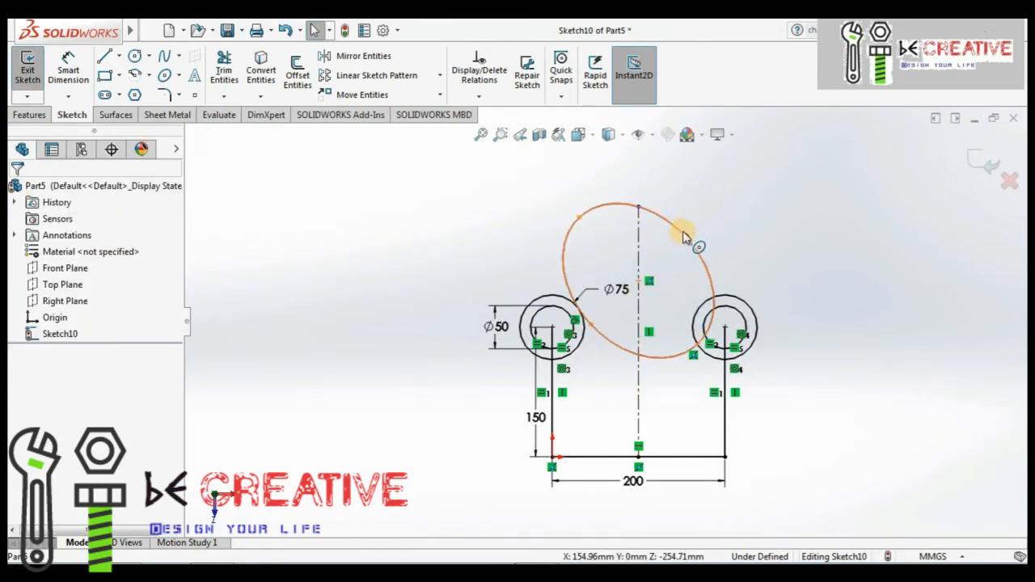
click(686, 239)
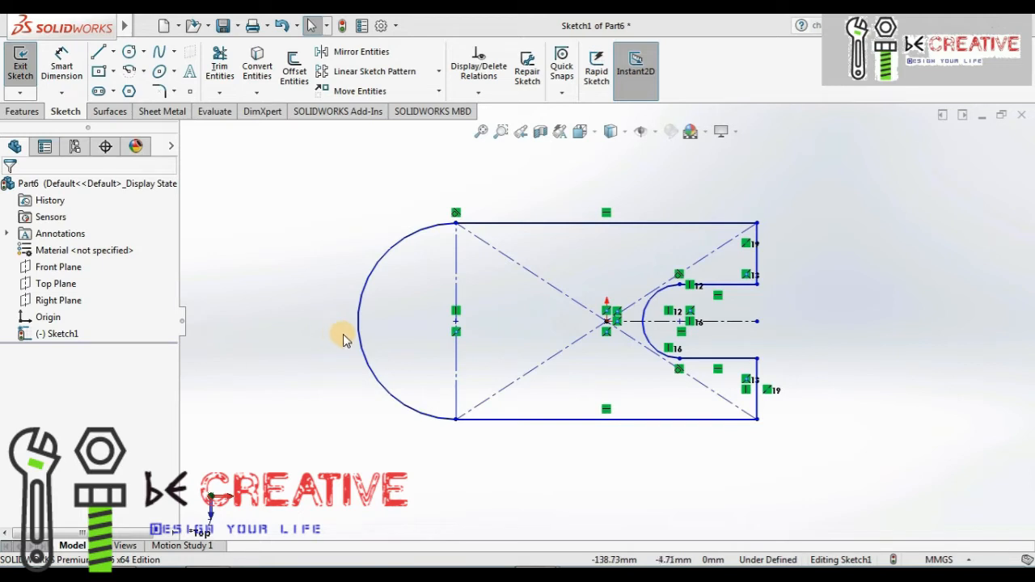
Fully define the slotted profile sketch by calculating relations and dimensions for all entities in the sketch
click(476, 93)
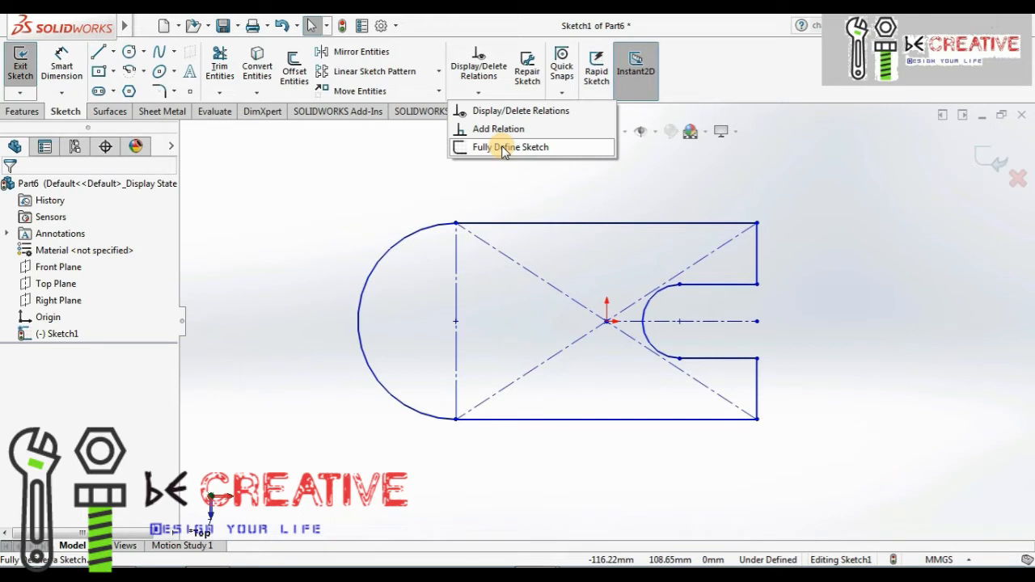
click(503, 149)
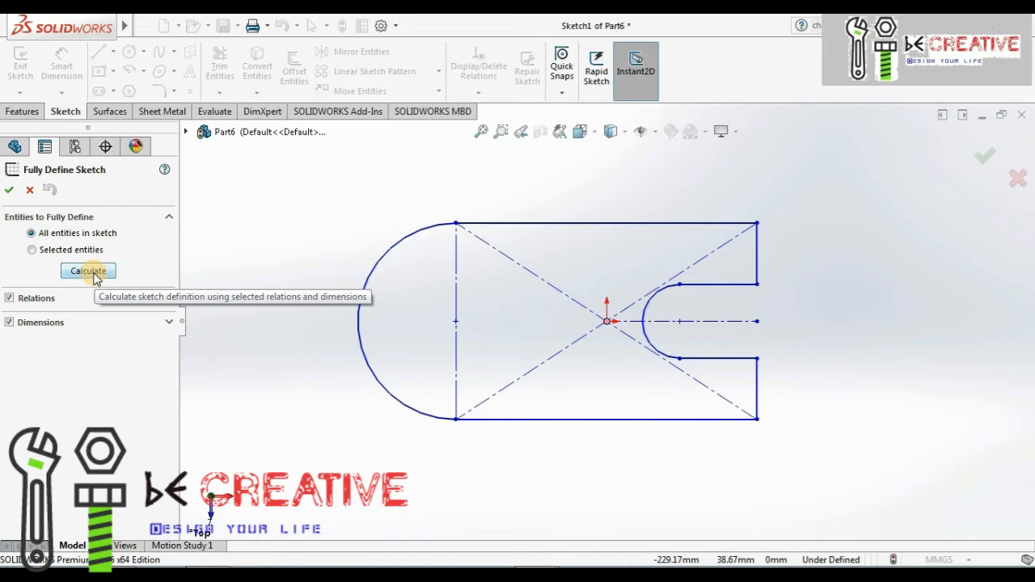
click(90, 272)
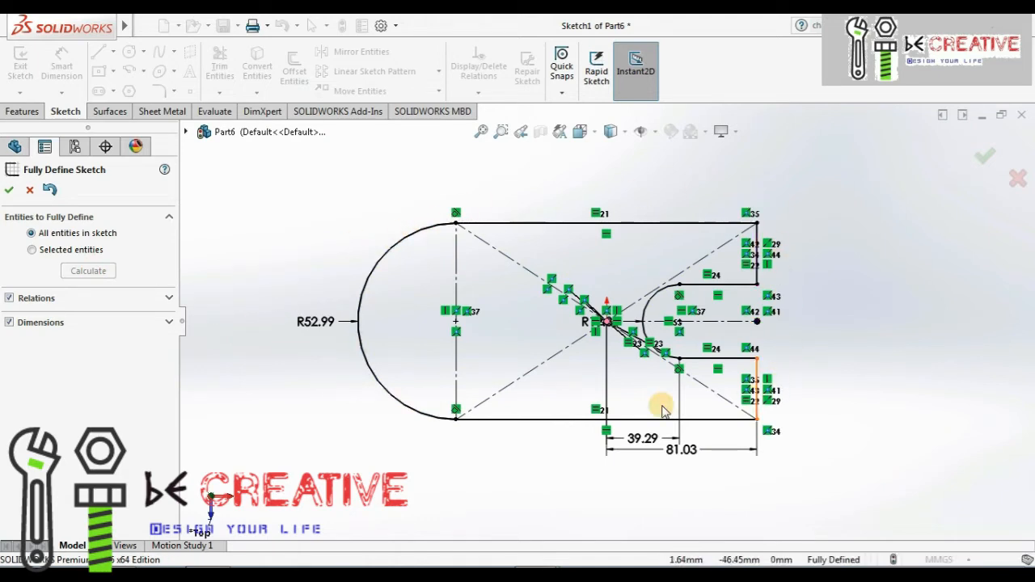
click(9, 189)
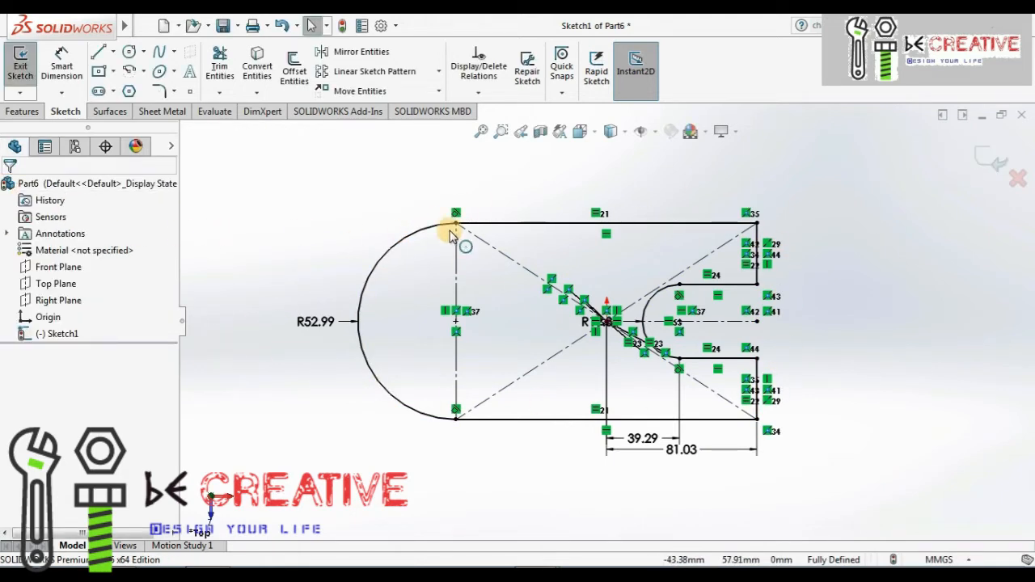
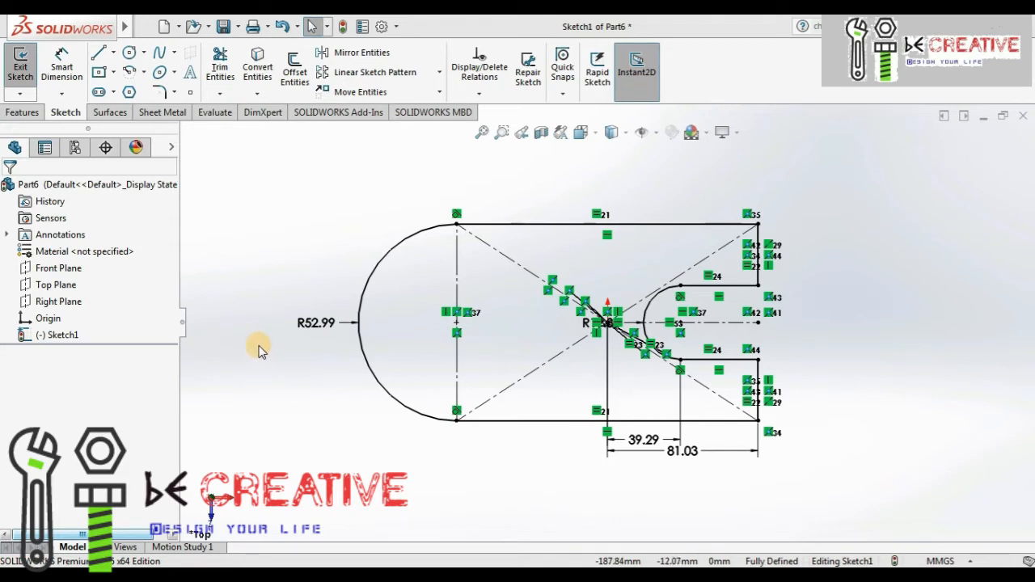
Select the whole slotted profile with its dimensions and delete all relations of the selected entities
mouse_move(251, 194)
mouse_down()
mouse_move(459, 255)
mouse_move(818, 482)
mouse_up()
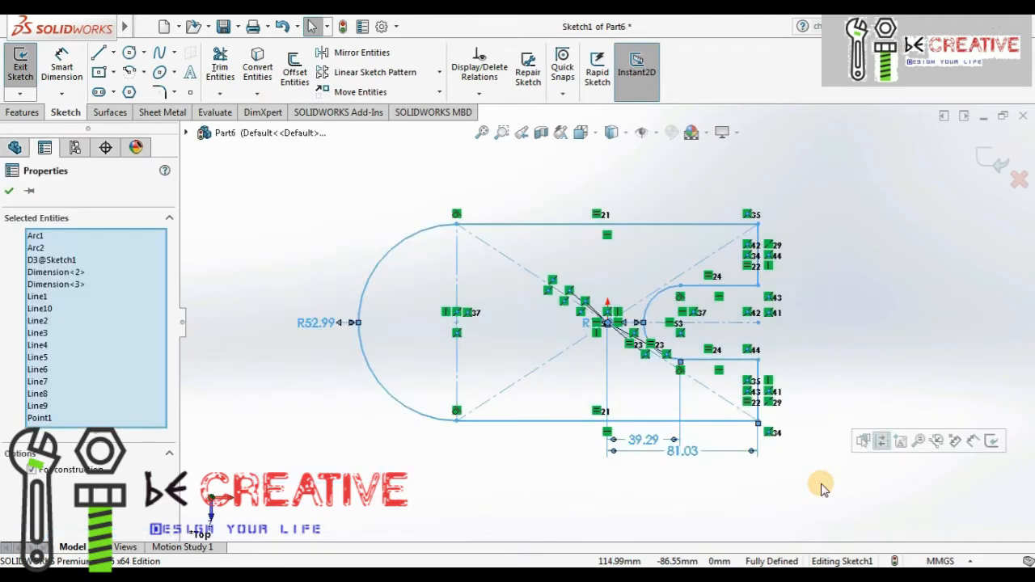
click(479, 94)
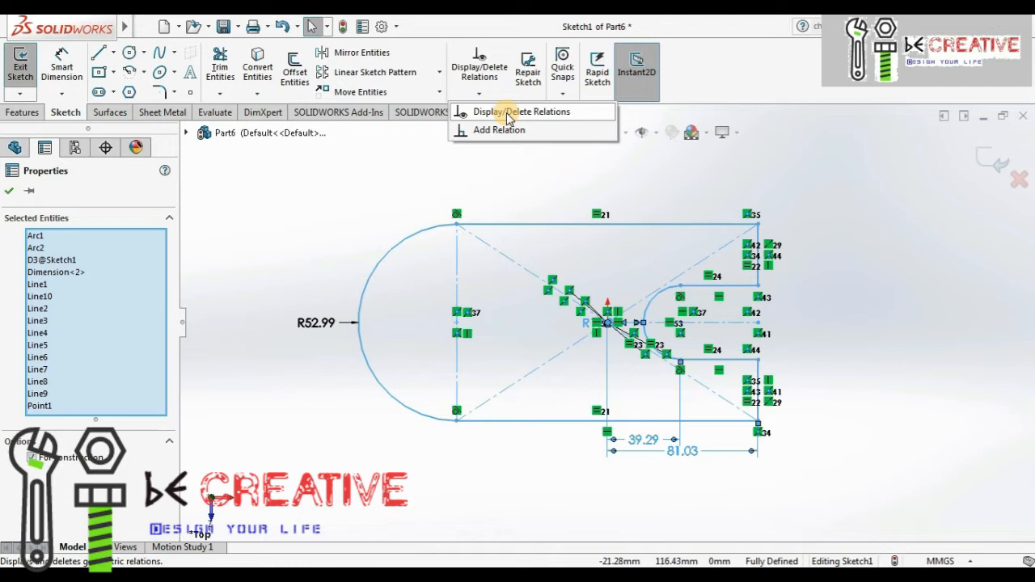
click(507, 118)
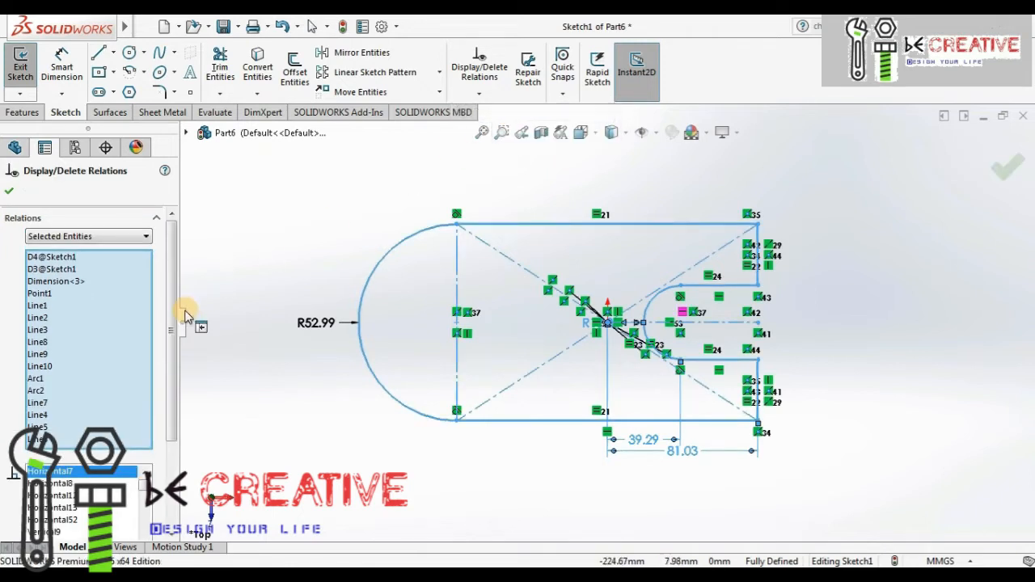
drag(171, 375, 188, 461)
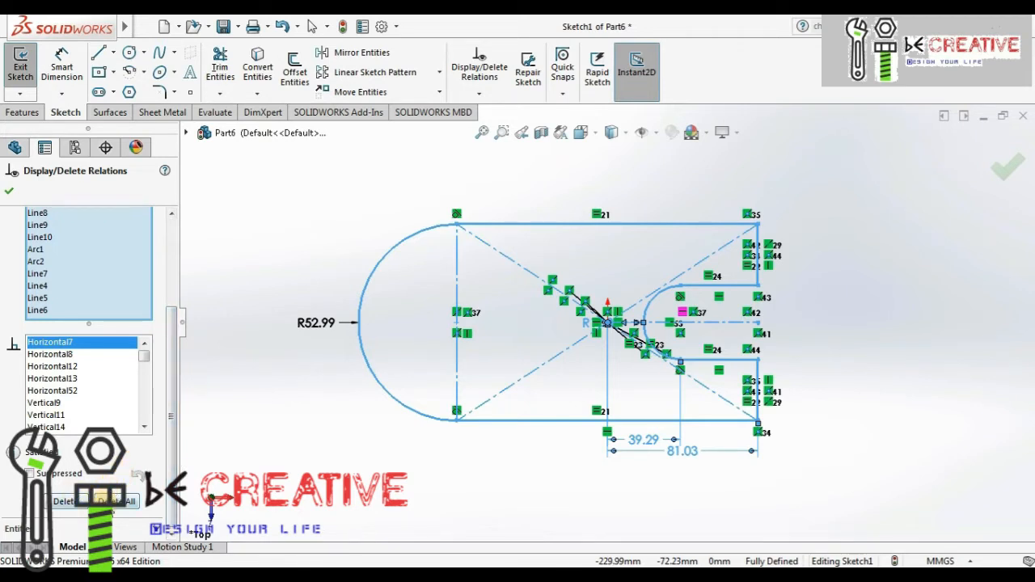
click(127, 503)
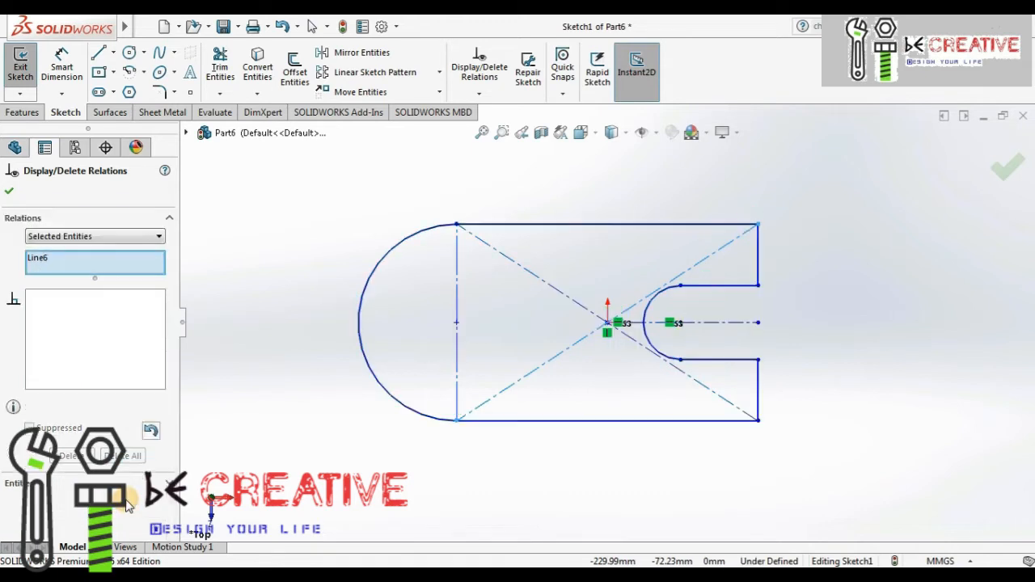
click(9, 191)
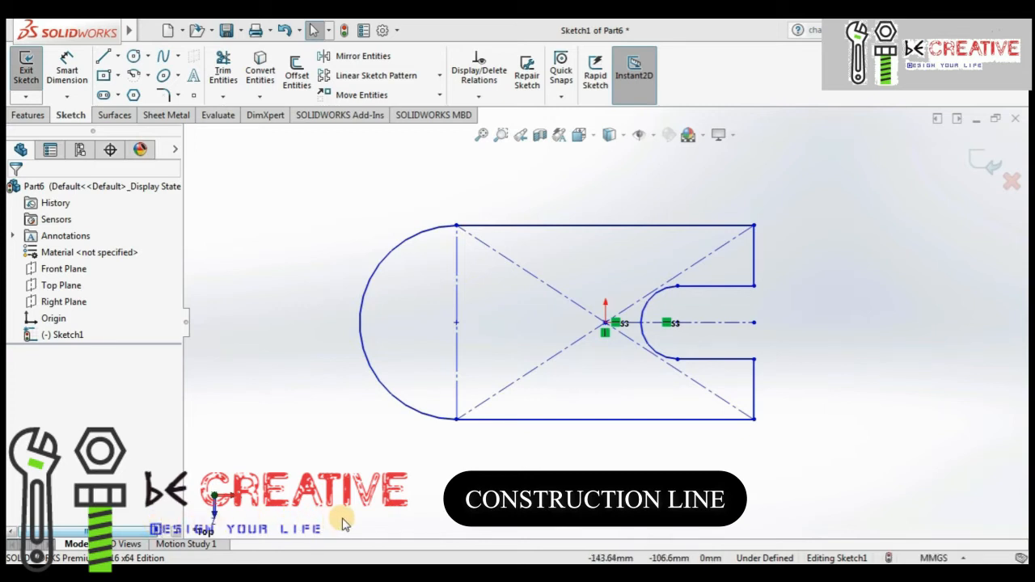
Convert the lower horizontal line of the slotted profile to construction geometry
click(455, 391)
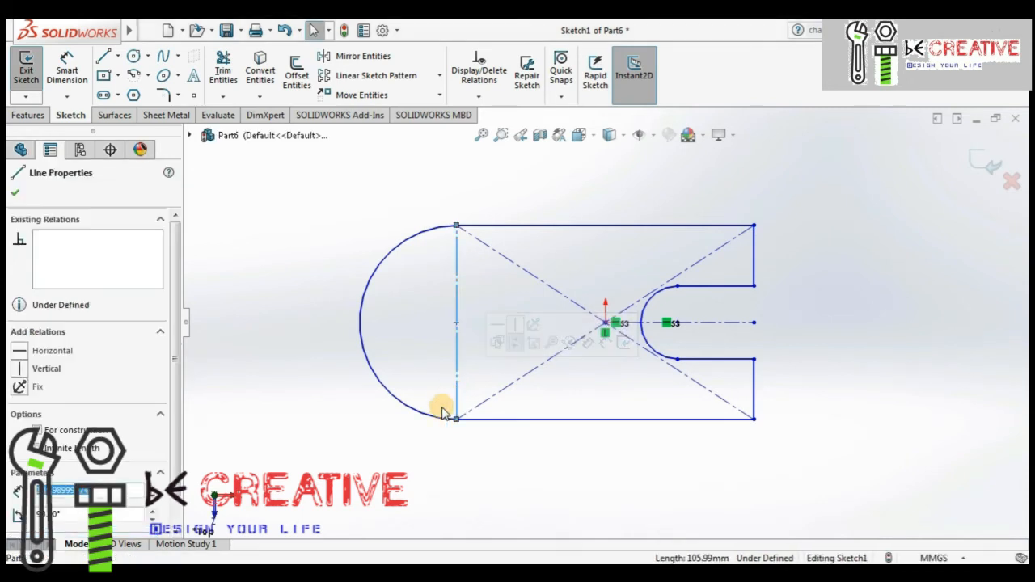
click(404, 467)
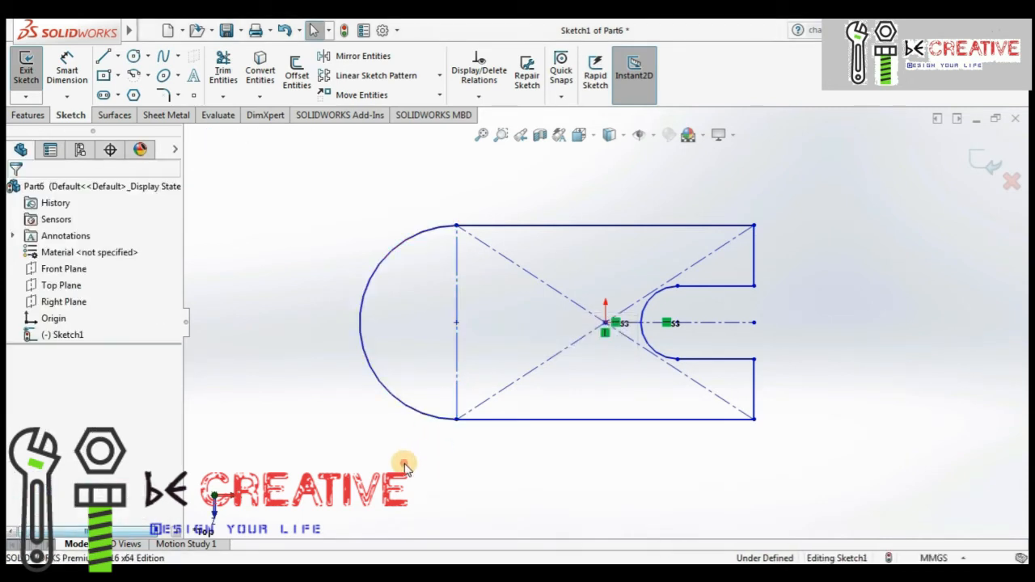
click(486, 420)
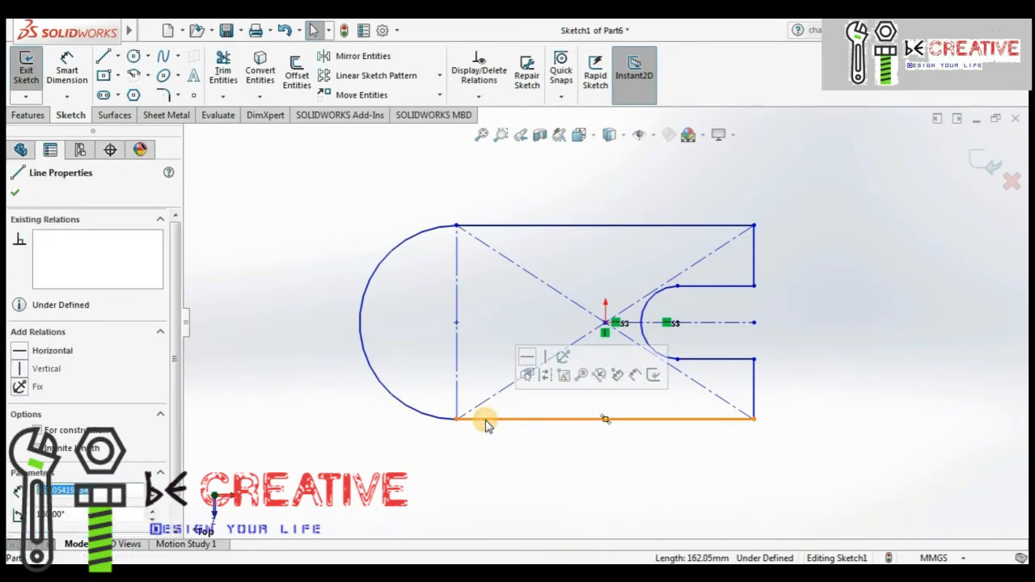
click(471, 466)
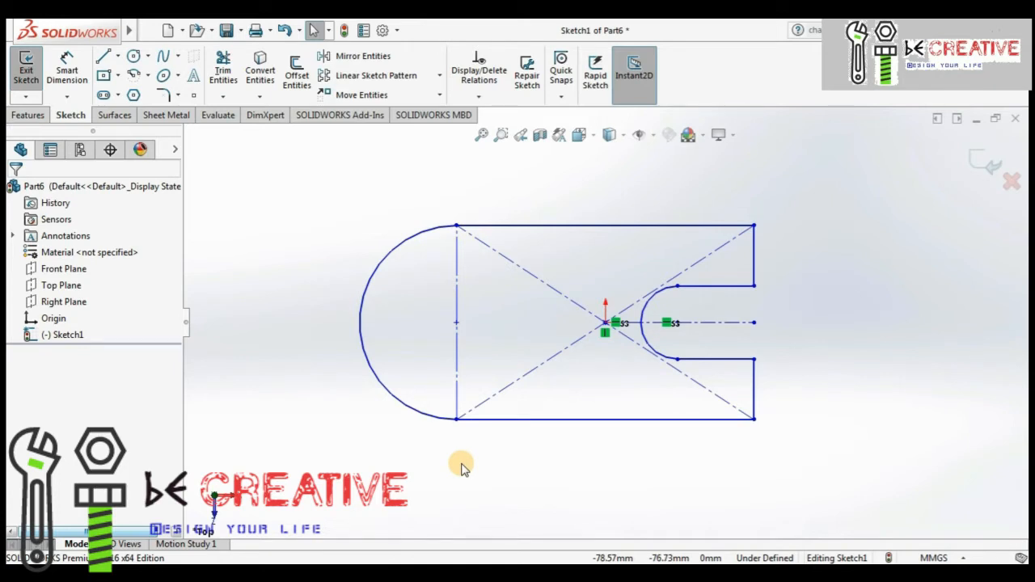
click(525, 420)
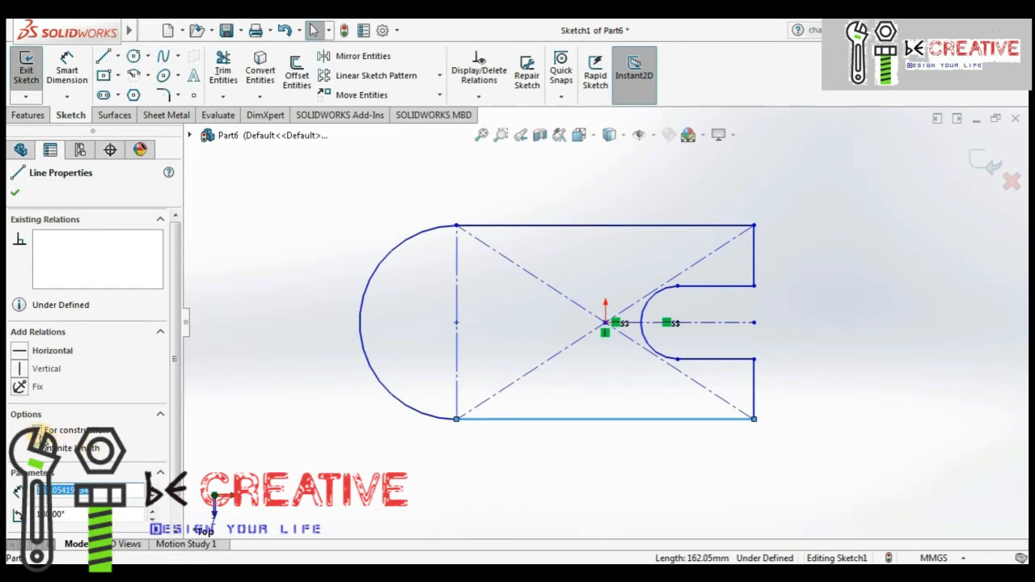
click(36, 430)
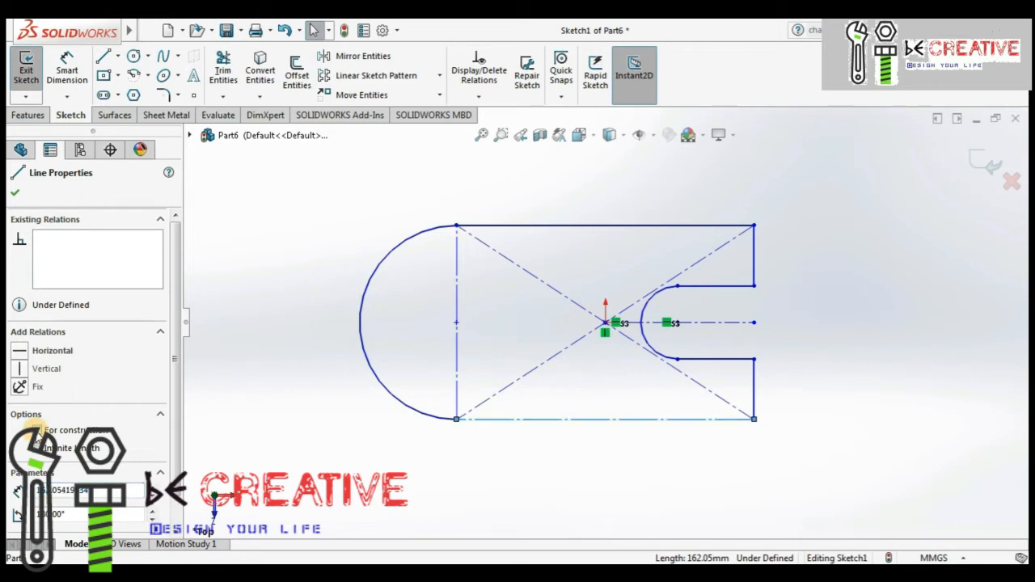
click(234, 420)
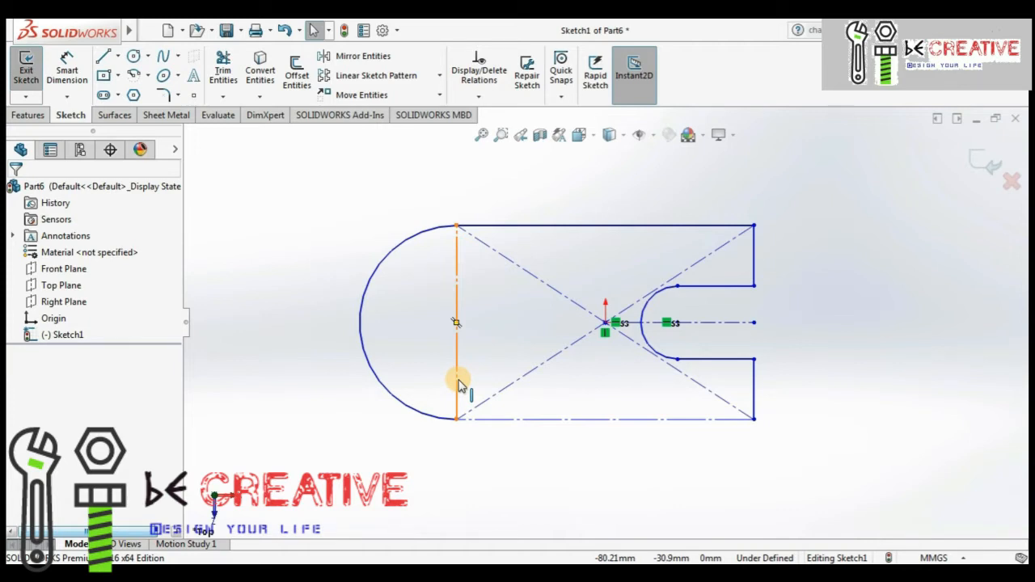
Change the vertical construction line joining the large arc's ends to a regular sketch line
click(457, 382)
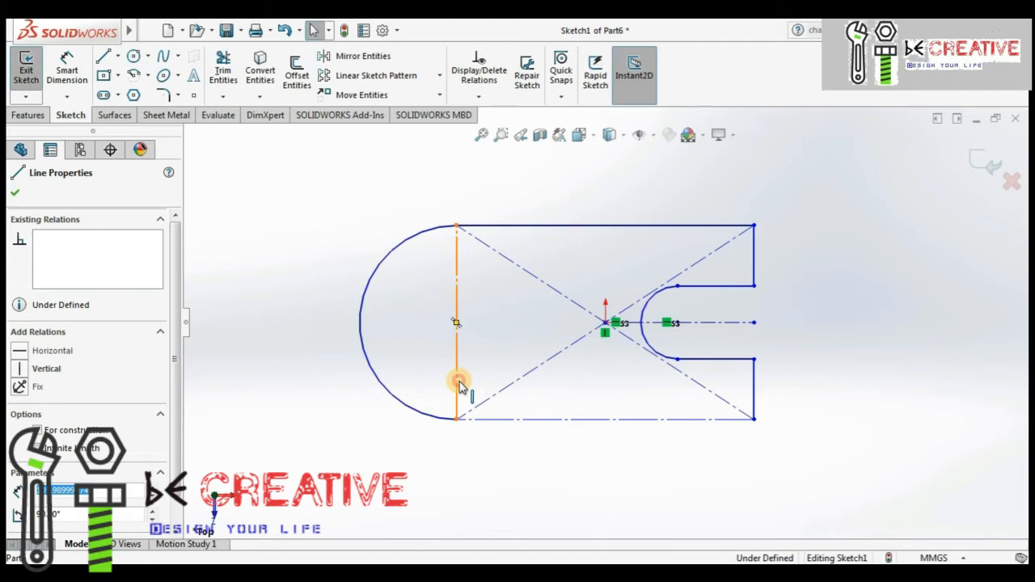
click(458, 386)
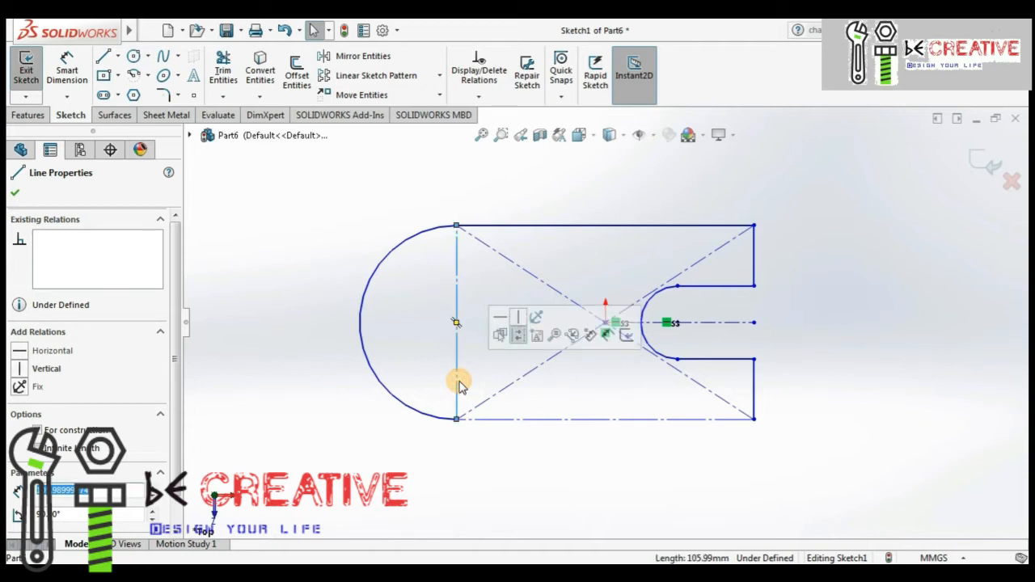
click(35, 429)
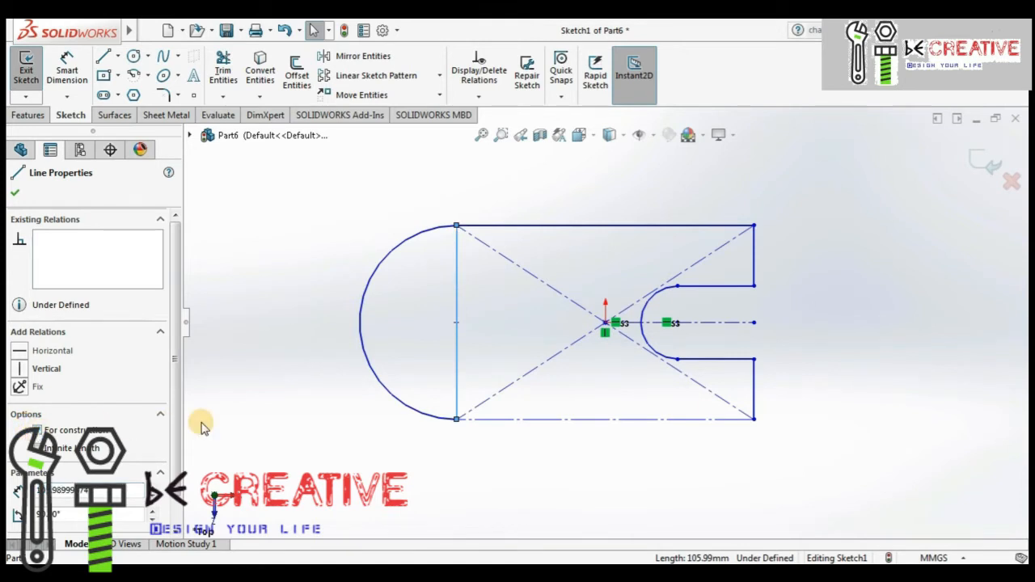
click(365, 460)
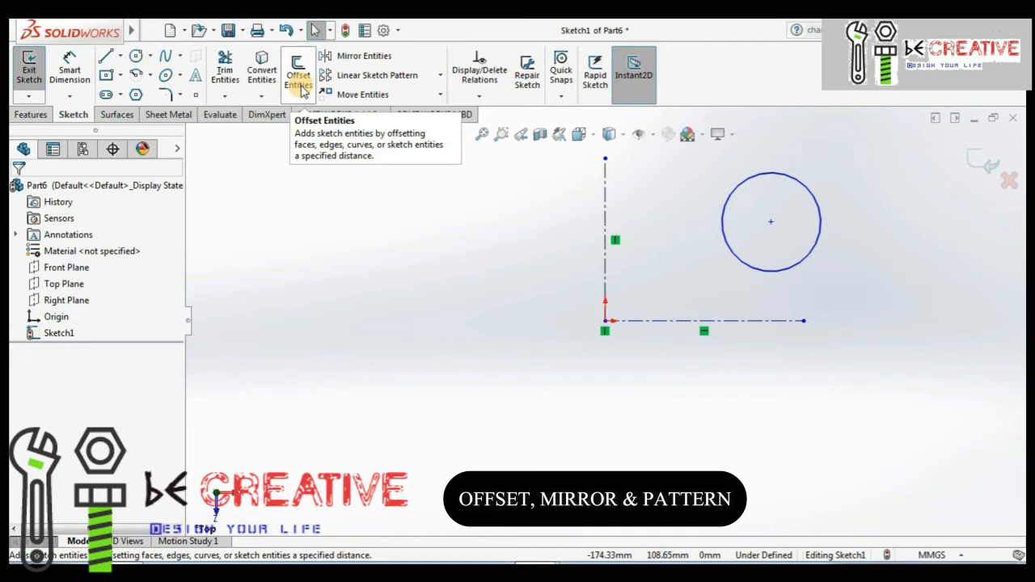
Offset the circle outward by 5 mm with an offset dimension added
click(298, 75)
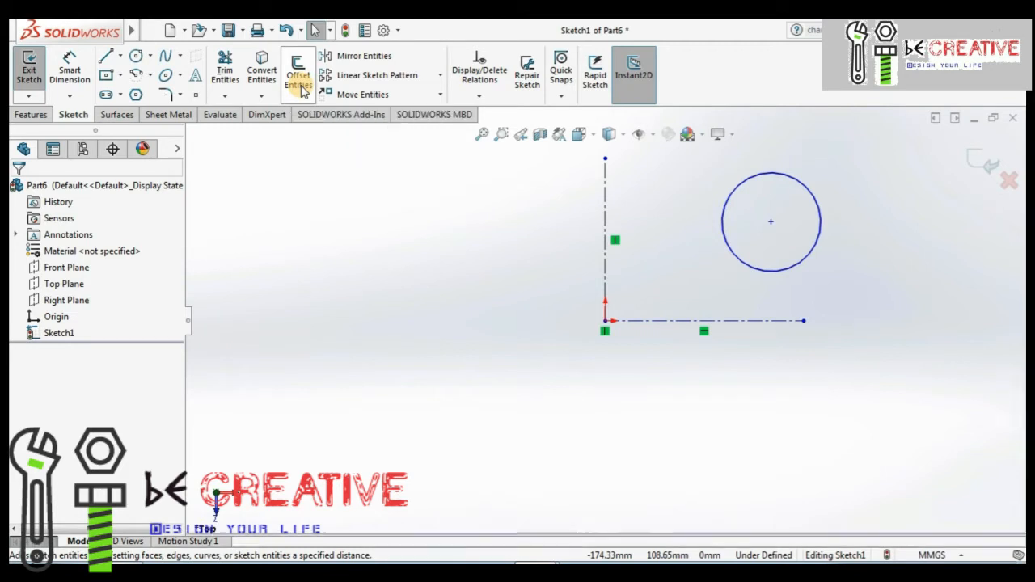
click(739, 186)
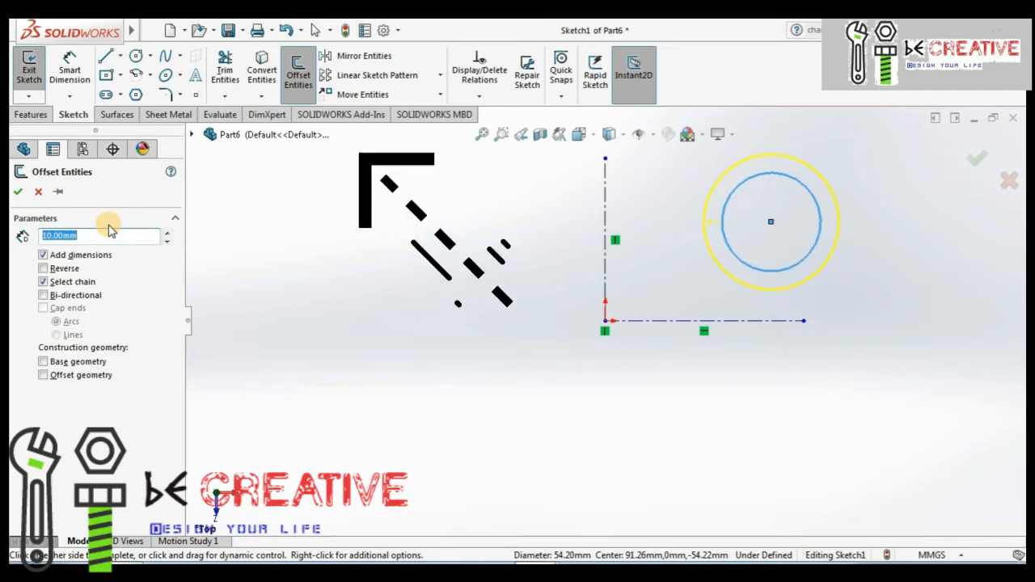
text(5)
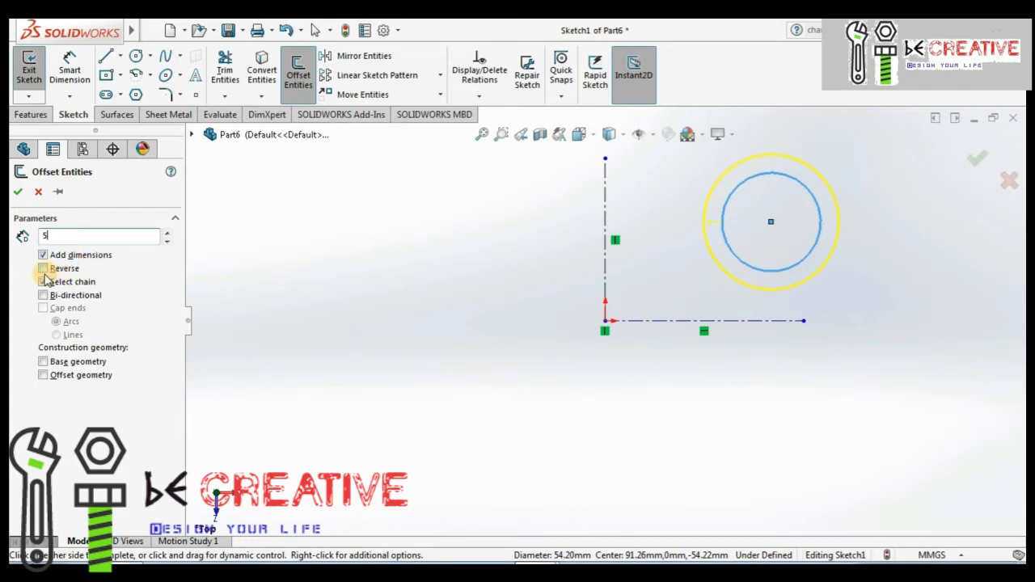
Try the Reverse, Select chain and Bi-directional options on the circle's offset preview
click(45, 280)
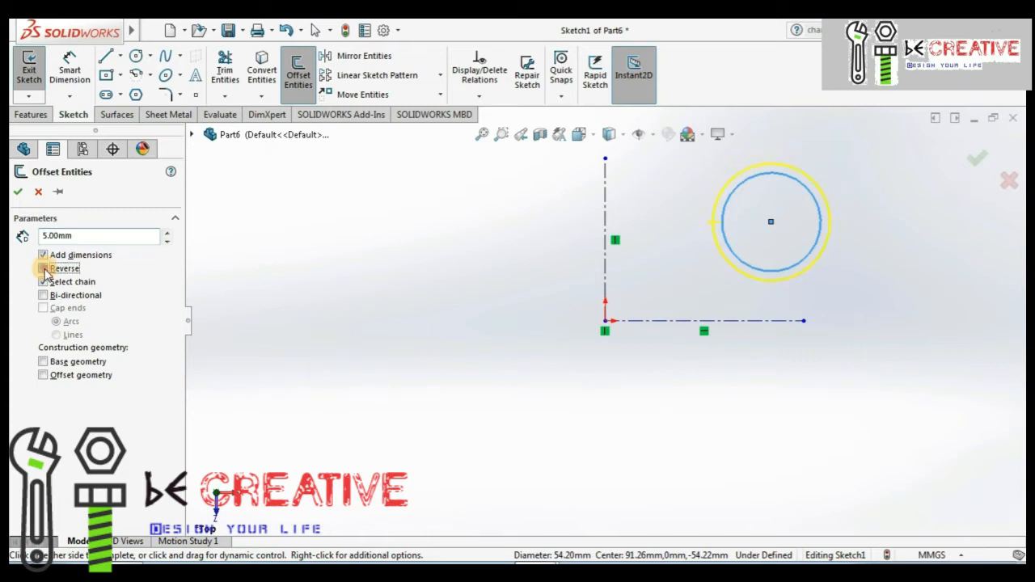
click(44, 268)
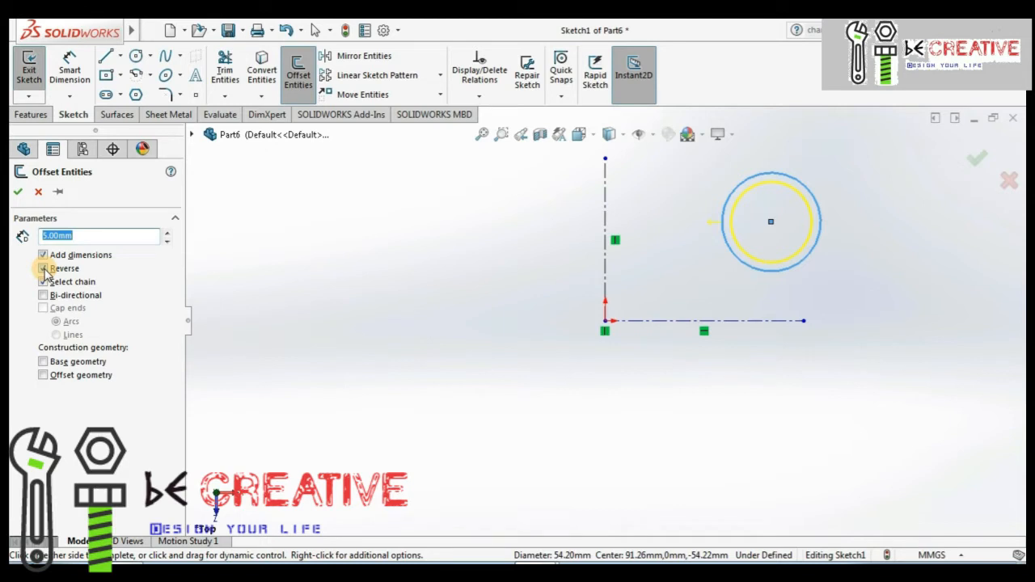
click(43, 269)
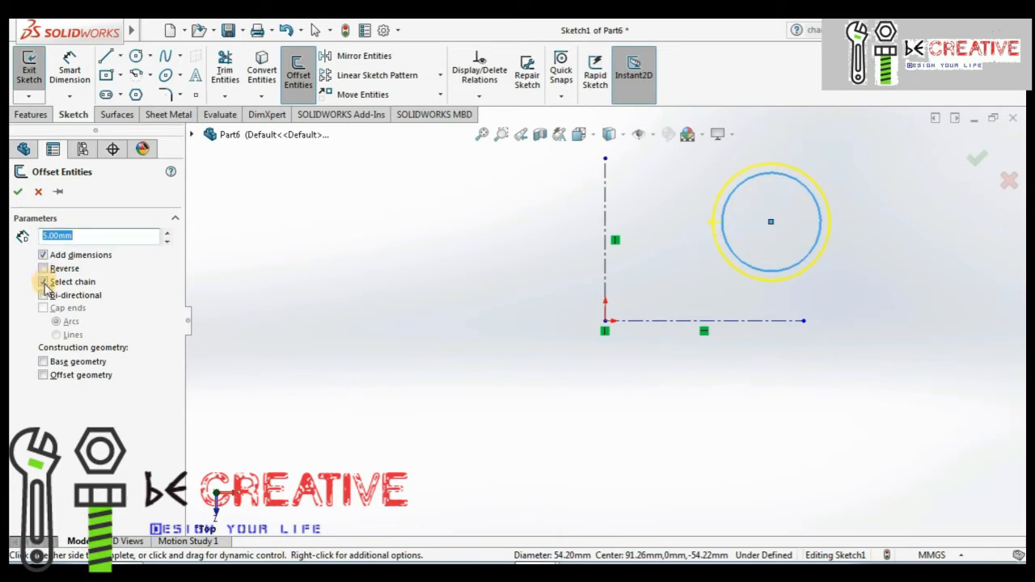
click(44, 282)
click(43, 296)
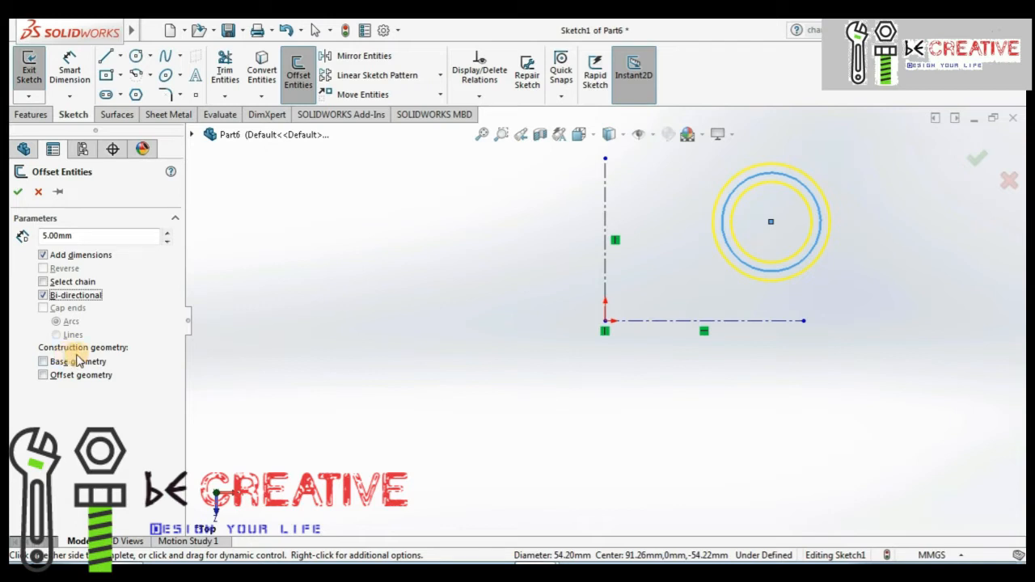
click(43, 295)
click(43, 269)
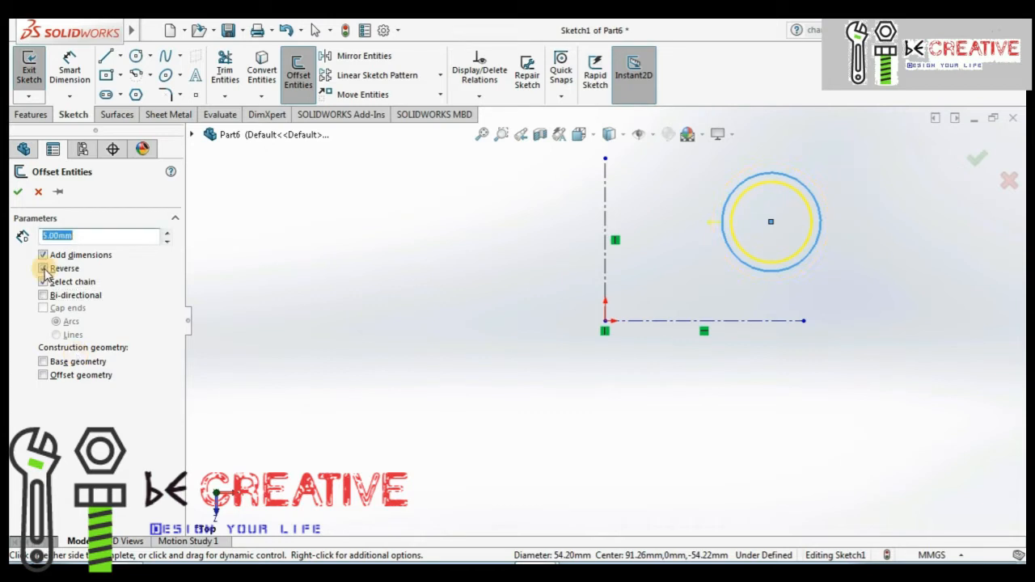
click(44, 271)
click(44, 282)
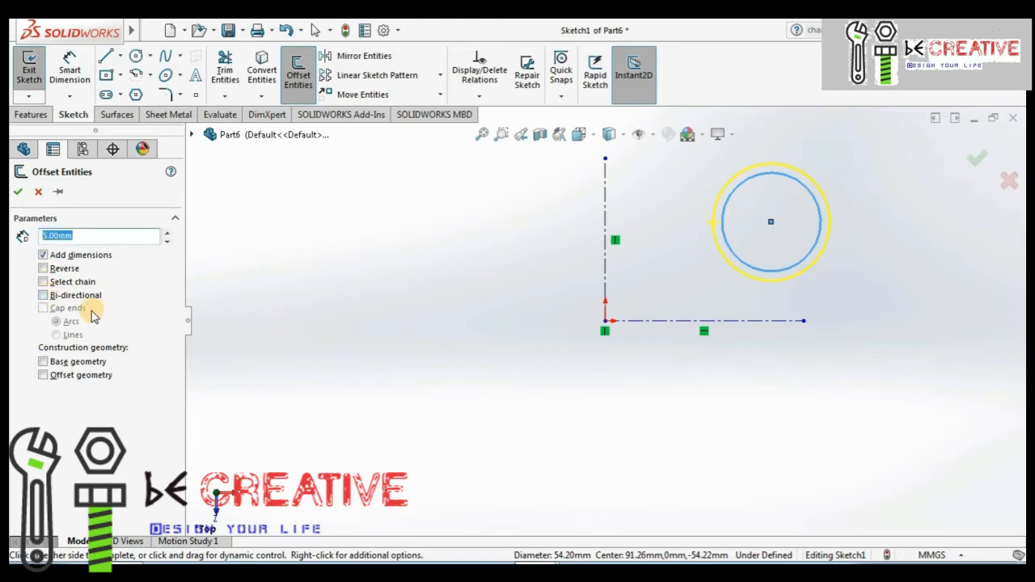
click(44, 296)
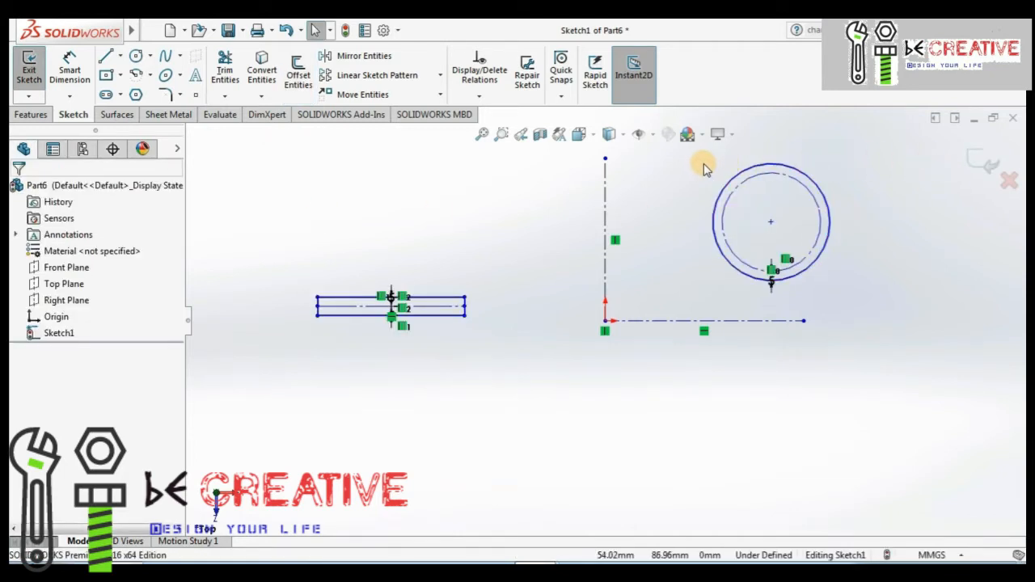
Mirror both concentric circles about the horizontal construction line as a copy, trying the mirror without Copy as well
drag(696, 164, 849, 304)
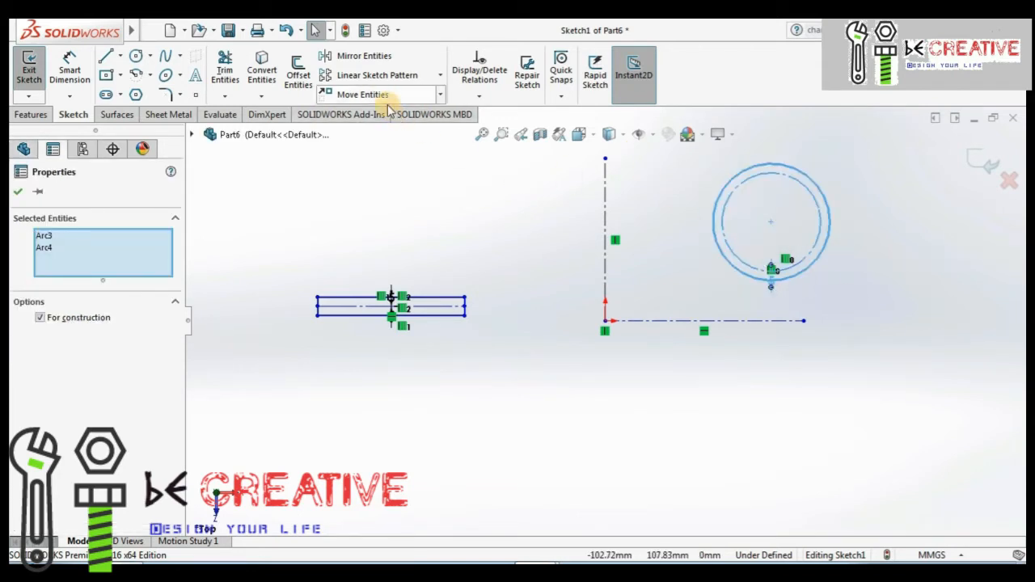
click(360, 62)
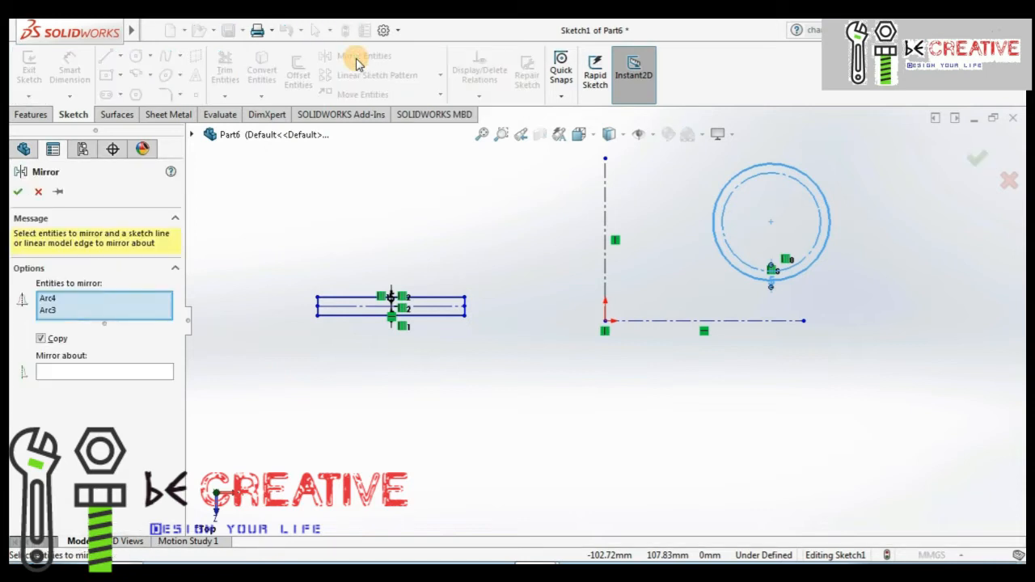
click(66, 374)
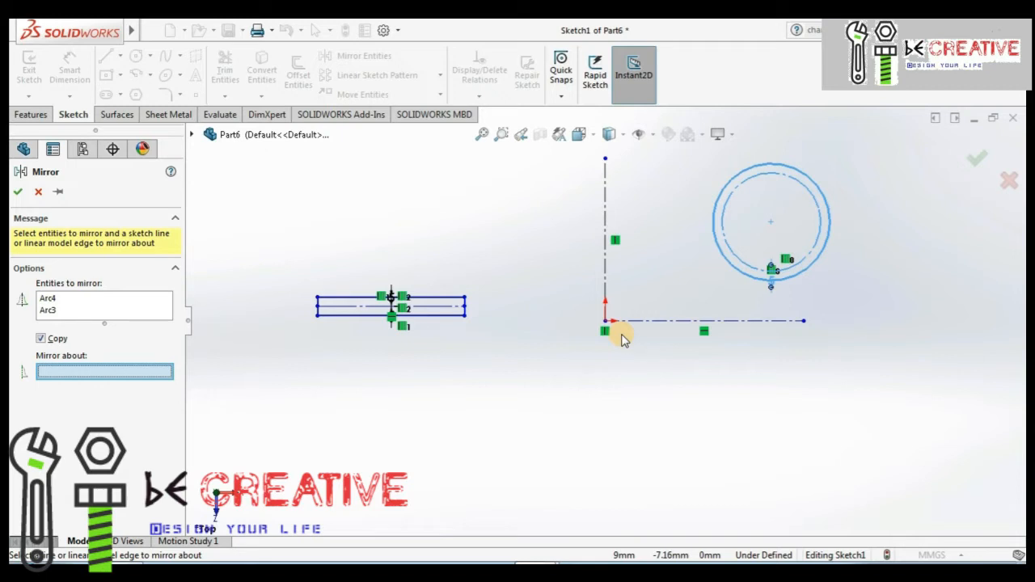
click(663, 322)
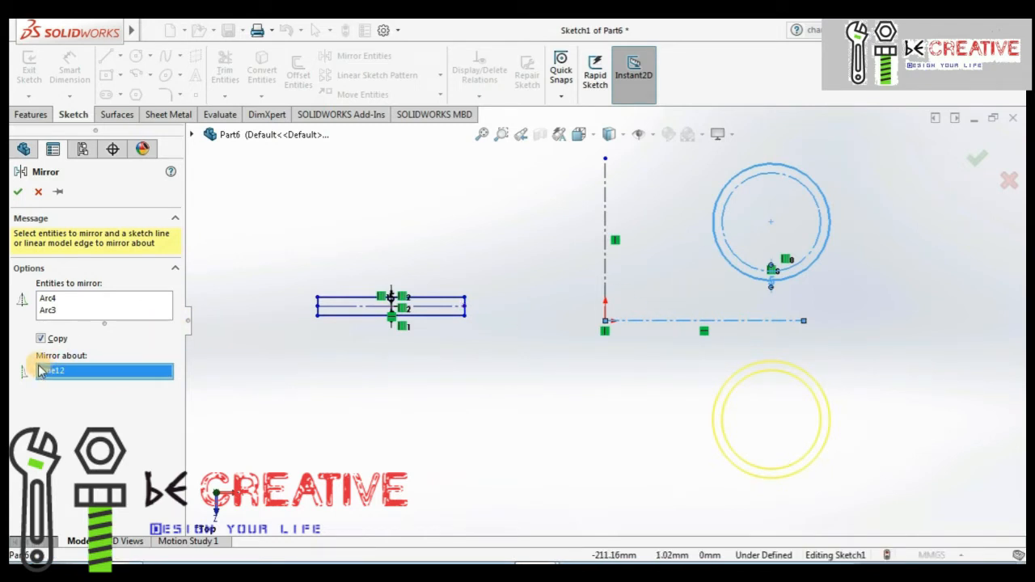
click(41, 339)
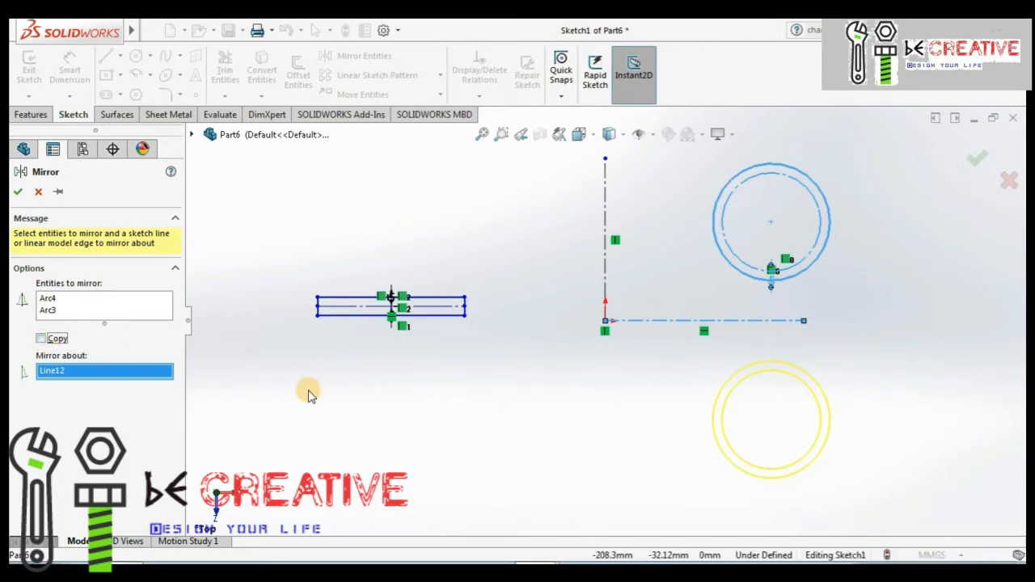
click(40, 340)
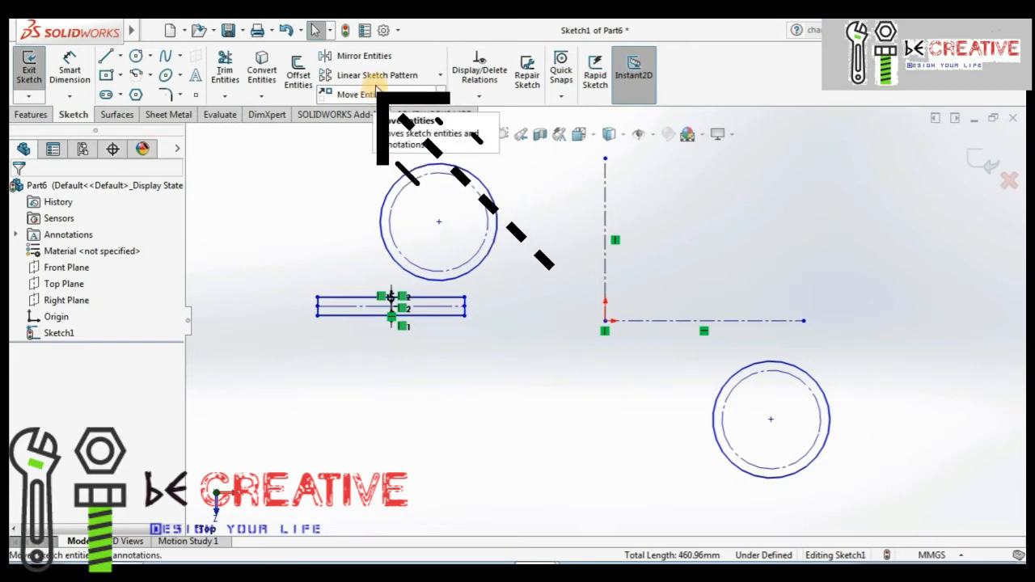
Start a linear sketch pattern of the outer circle above the narrow rectangle, with 100 mm spacing in direction 1
click(384, 83)
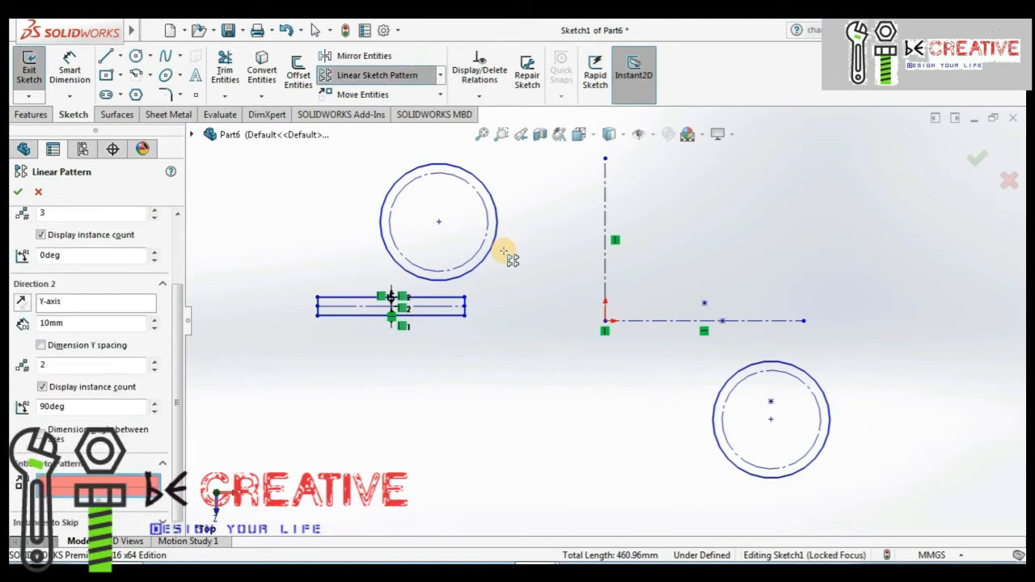
click(488, 256)
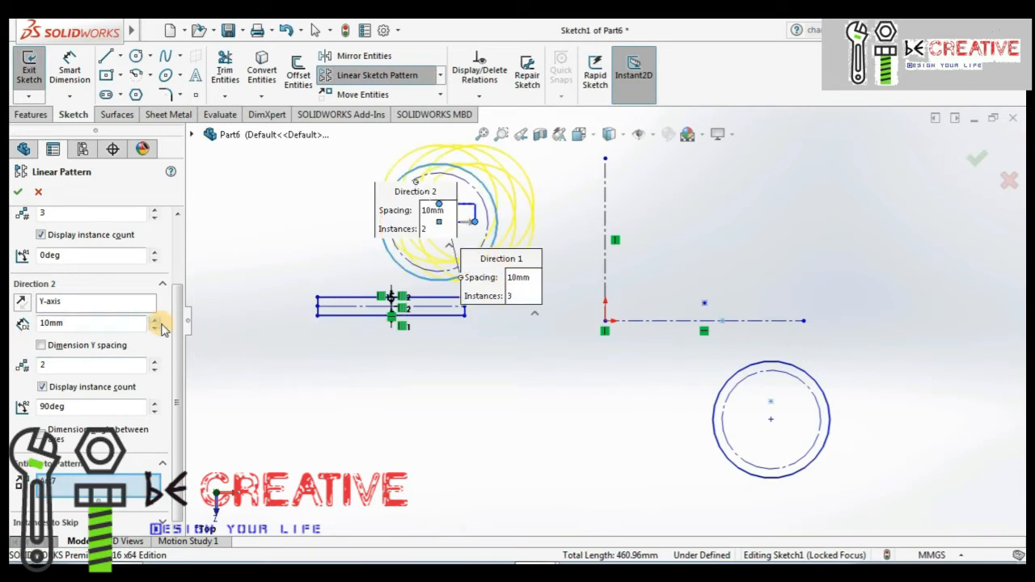
drag(178, 347, 180, 226)
double_click(73, 257)
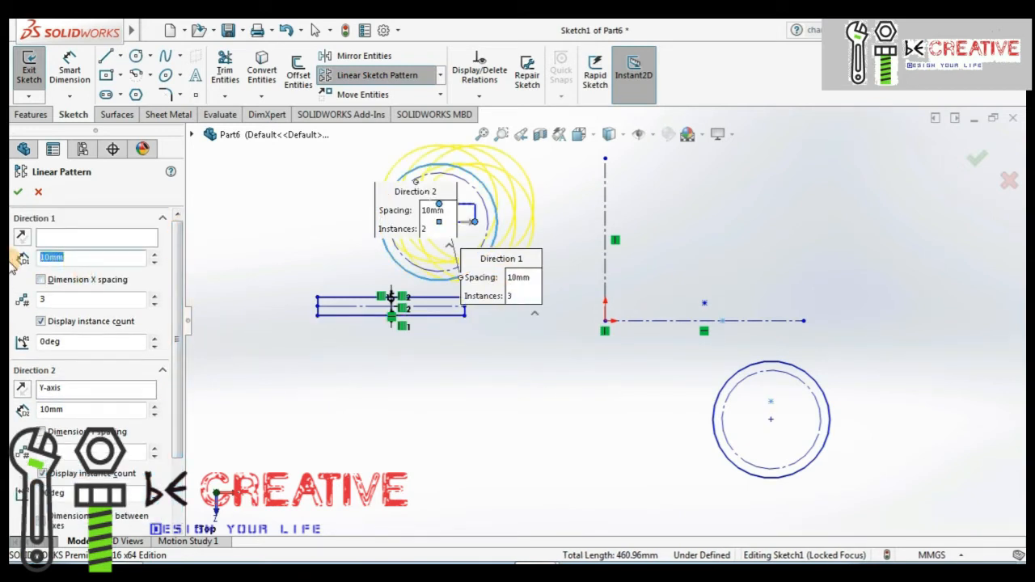
text(50)
key(Return)
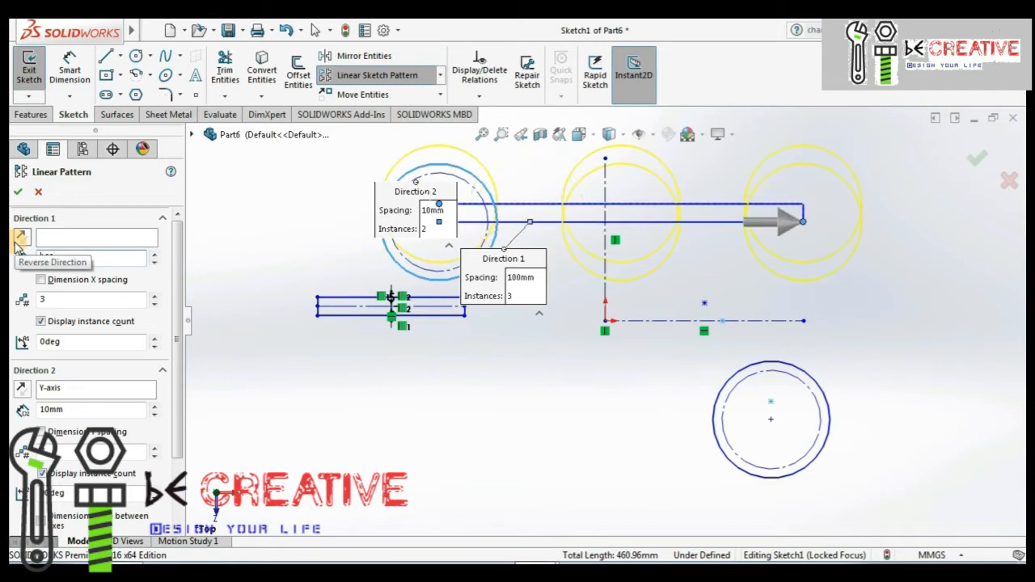
Try 50 mm Y-axis spacing for the circle pattern, set it to 100 mm, and raise direction 1 to four instances
double_click(90, 409)
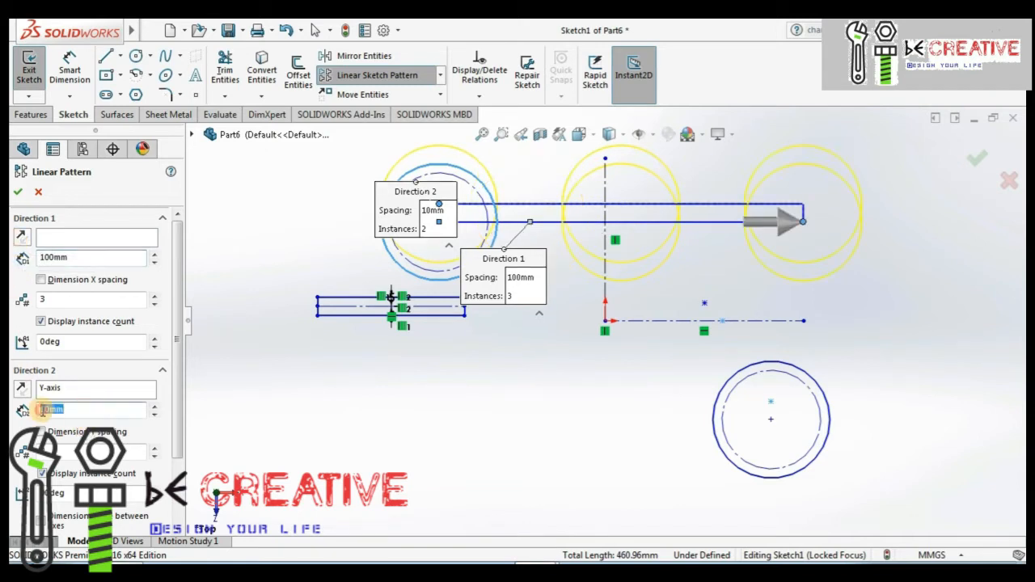
text(50)
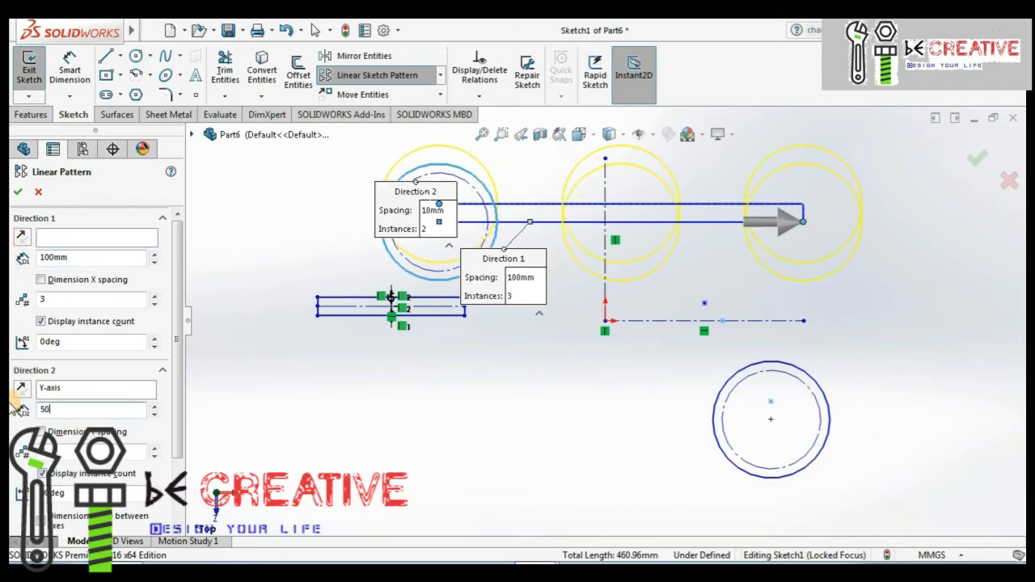
key(Return)
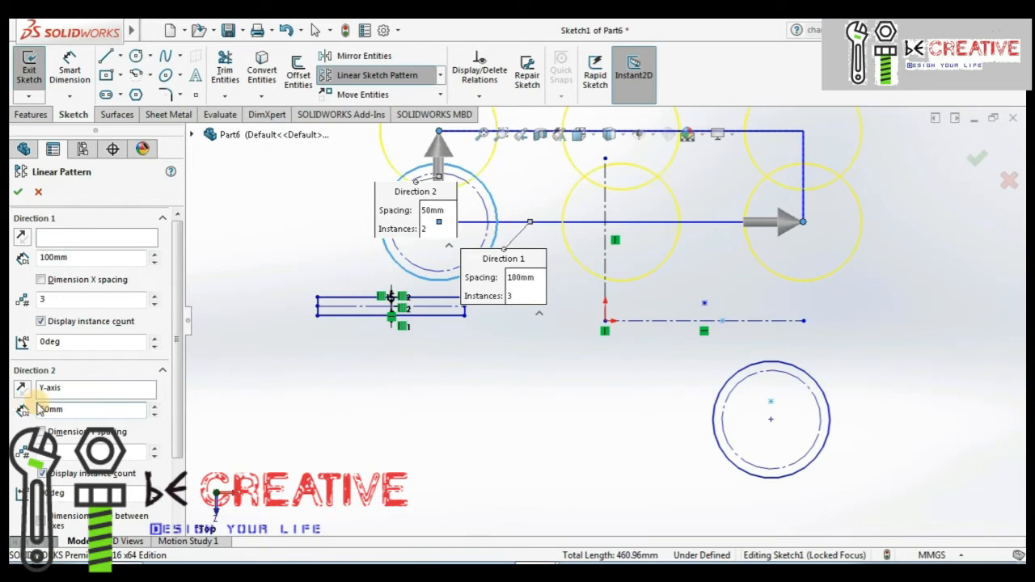
double_click(69, 409)
text(100)
key(Return)
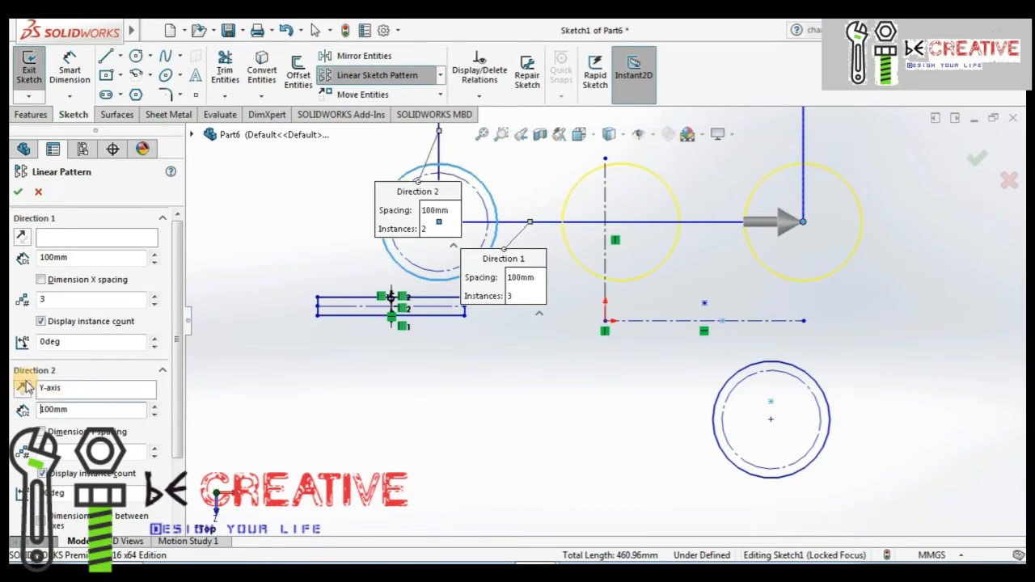
click(481, 134)
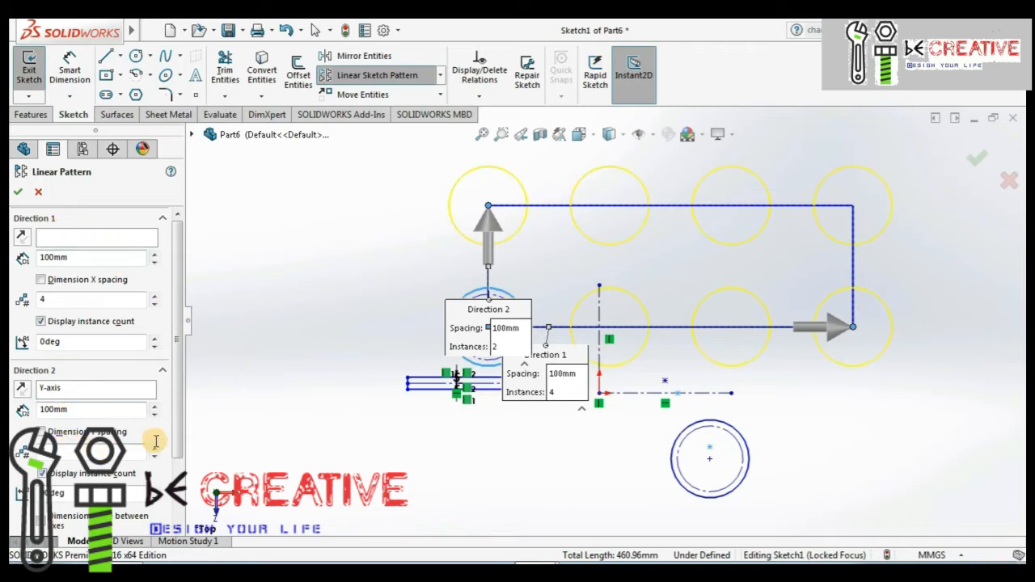
Set the direction 1 angle of the circle pattern to 45 degrees
click(155, 338)
click(155, 338)
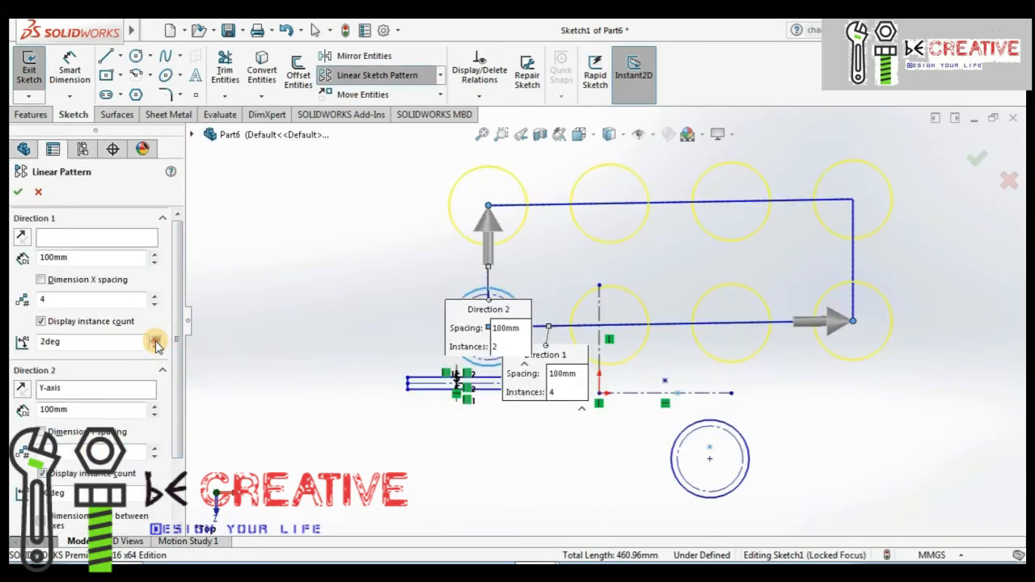
click(154, 338)
click(154, 338)
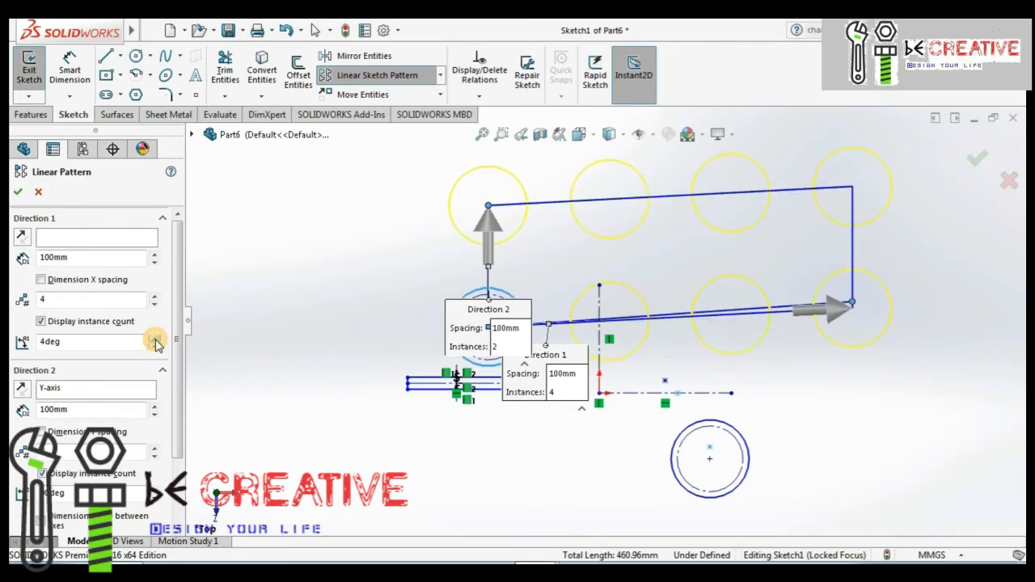
double_click(105, 346)
text(45)
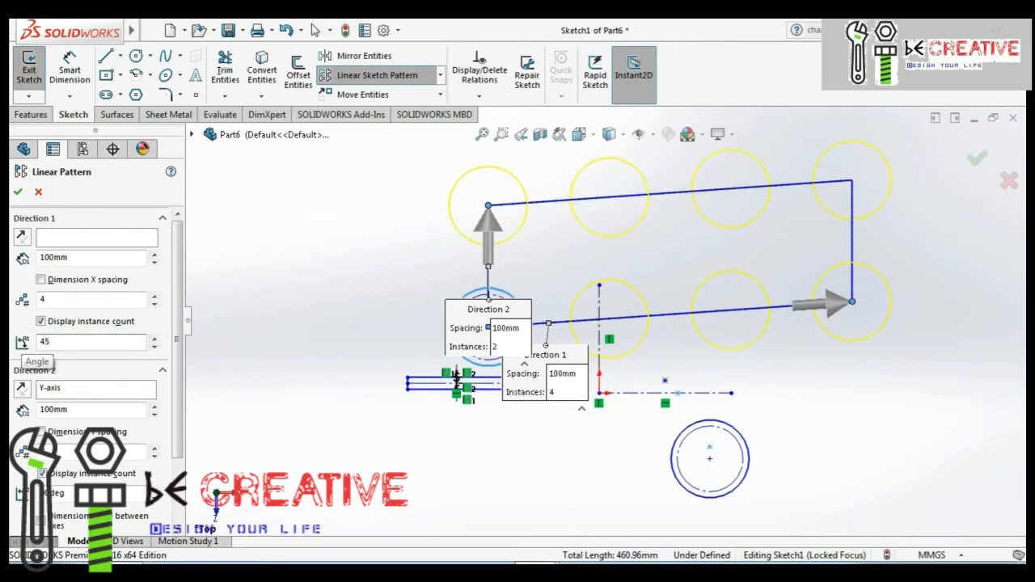
key(Return)
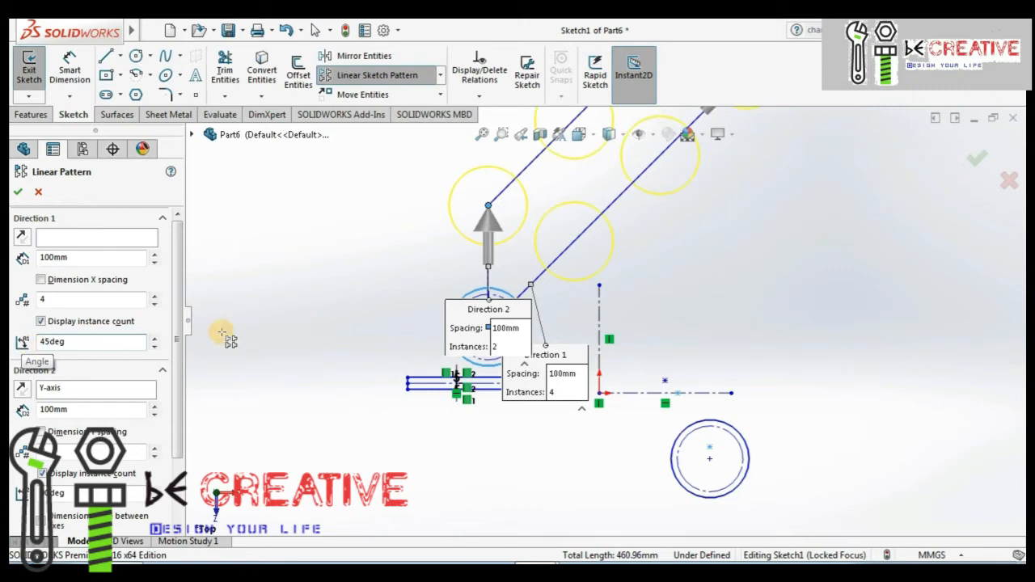
click(484, 135)
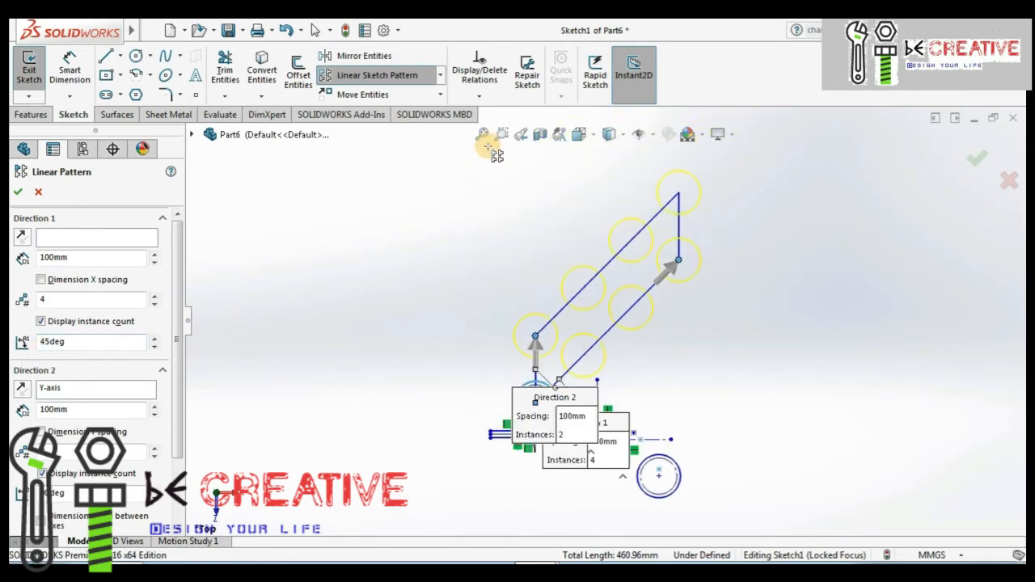
Set the direction 2 angle of the circle pattern to 135 degrees
double_click(81, 494)
text(135)
key(Return)
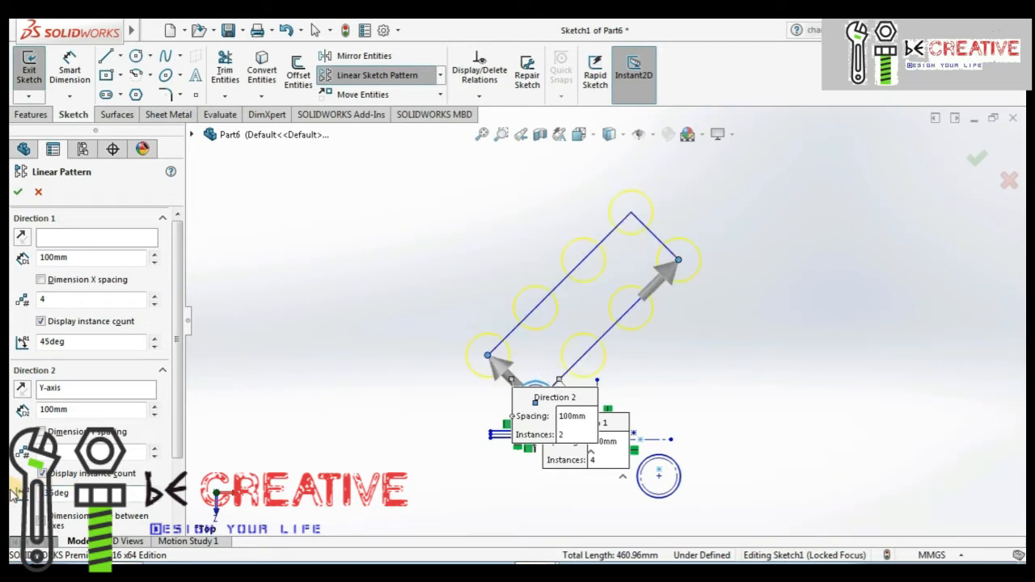
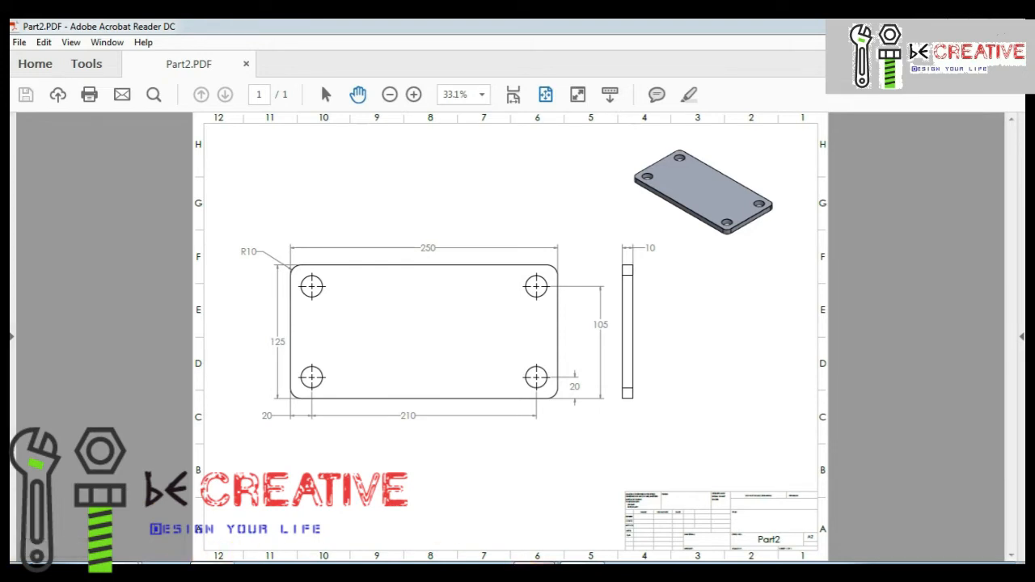
Switch from the PDF drawing to the Part2 model in SOLIDWORKS and create a new part document
mouse_move(532, 564)
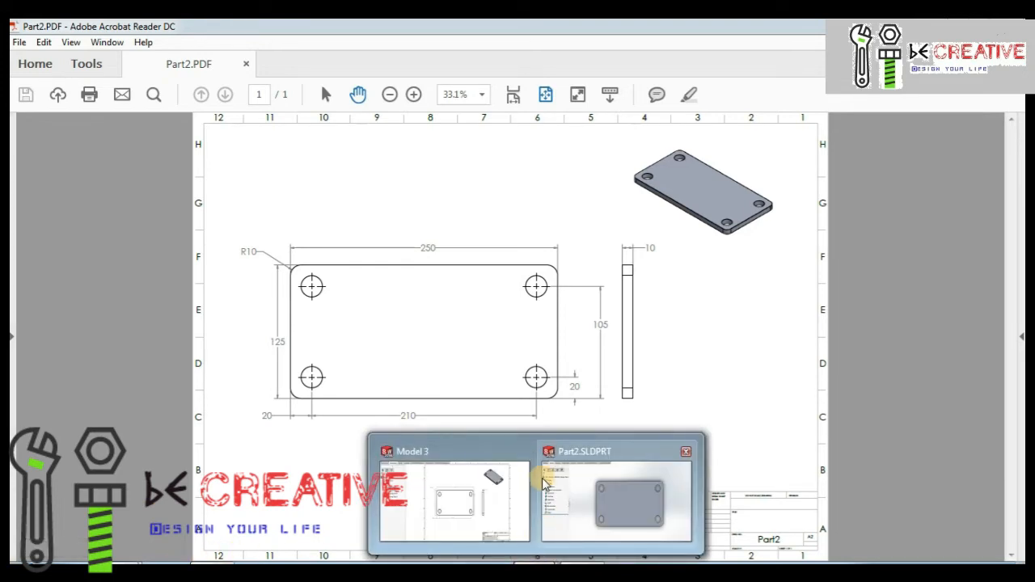
click(596, 485)
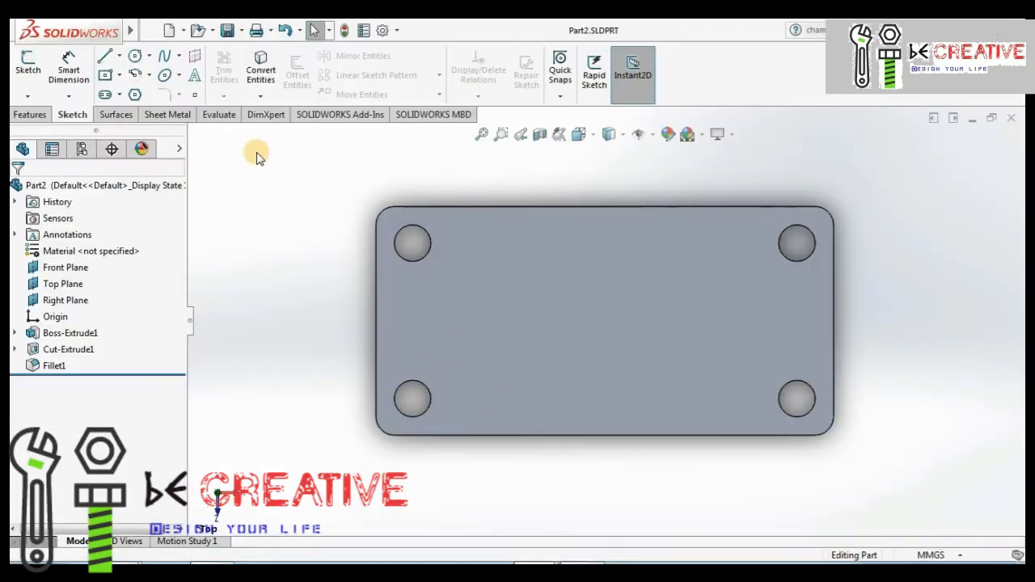
key(ctrl+n)
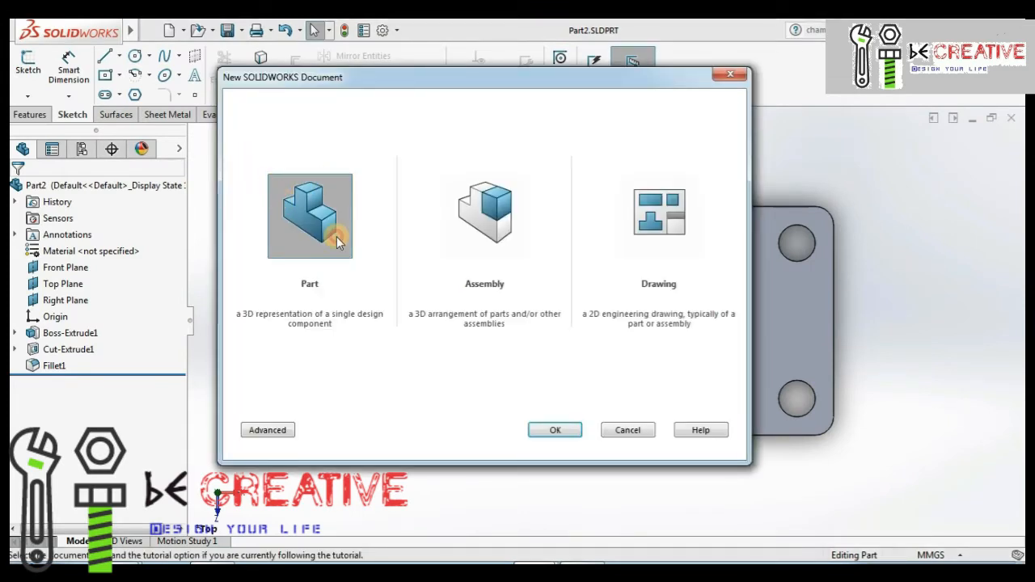
click(546, 428)
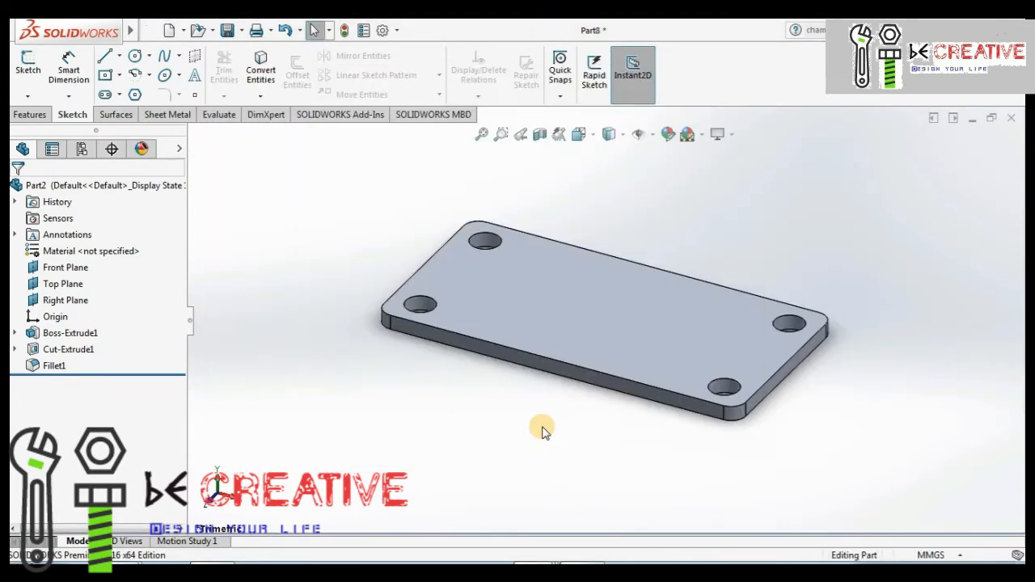
Start a sketch on the Top Plane and draw a center rectangle centred on the origin
click(74, 288)
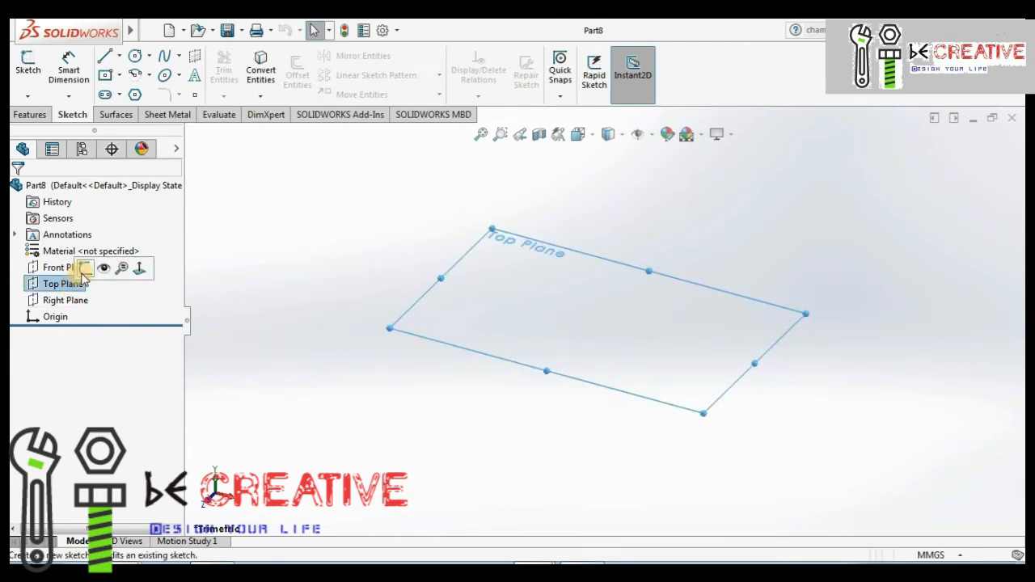
click(83, 272)
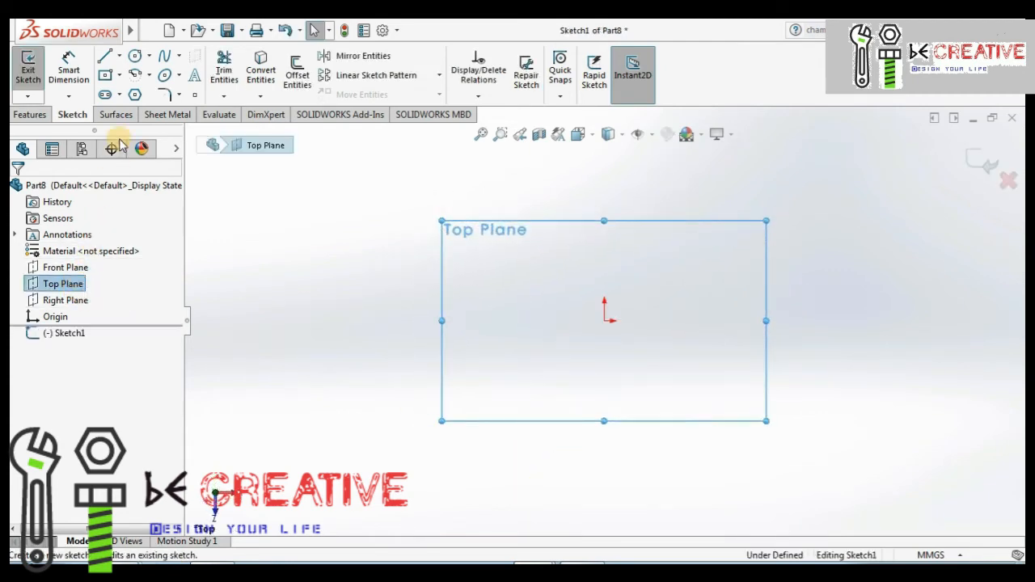
click(119, 75)
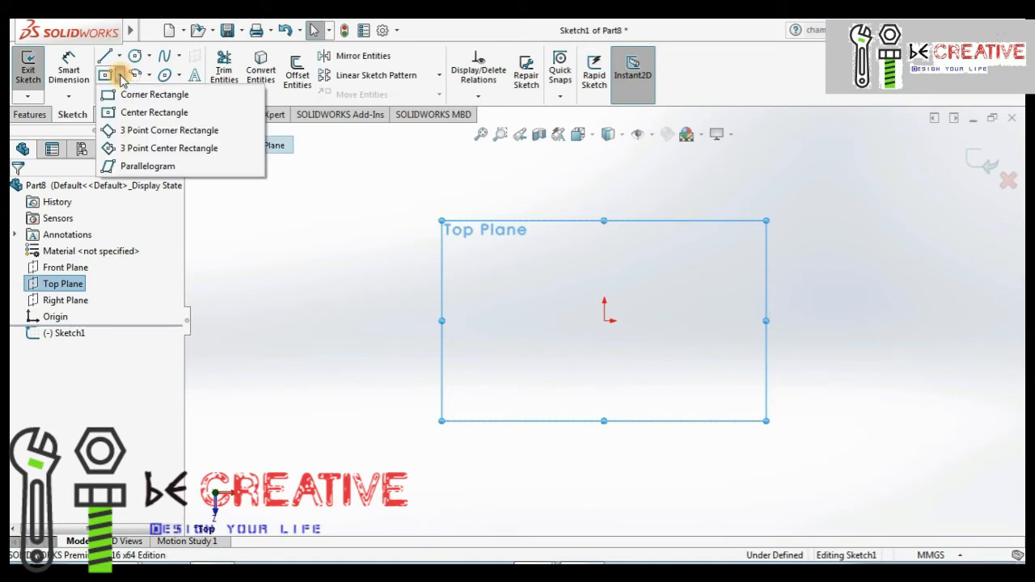
click(131, 113)
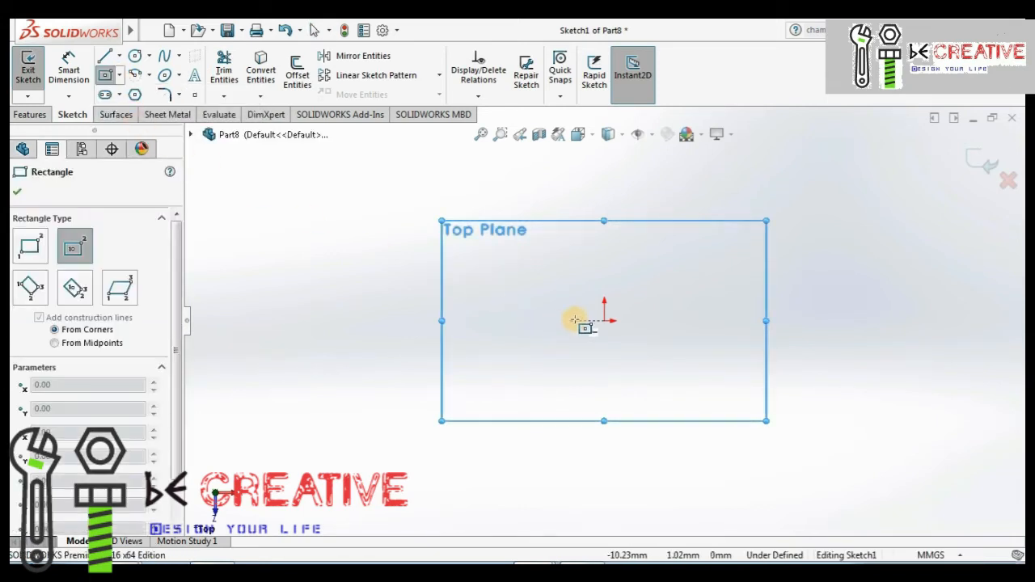
click(604, 321)
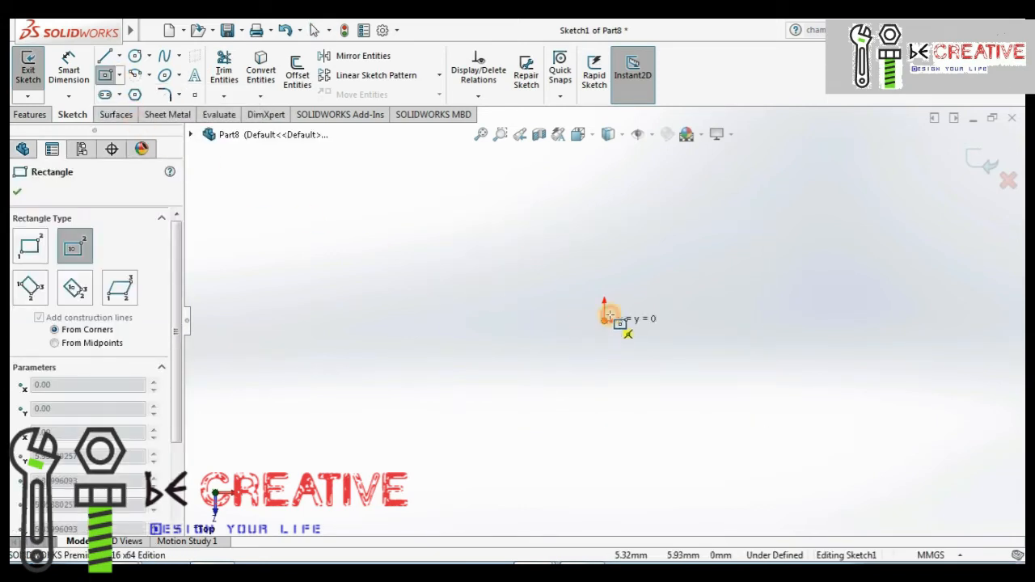
click(812, 197)
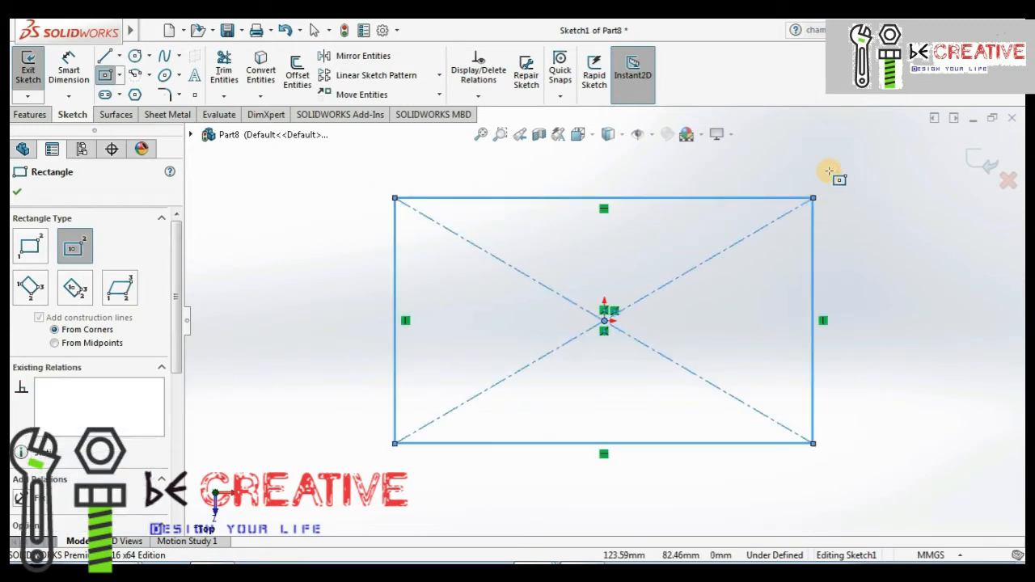
right_click(829, 171)
click(864, 183)
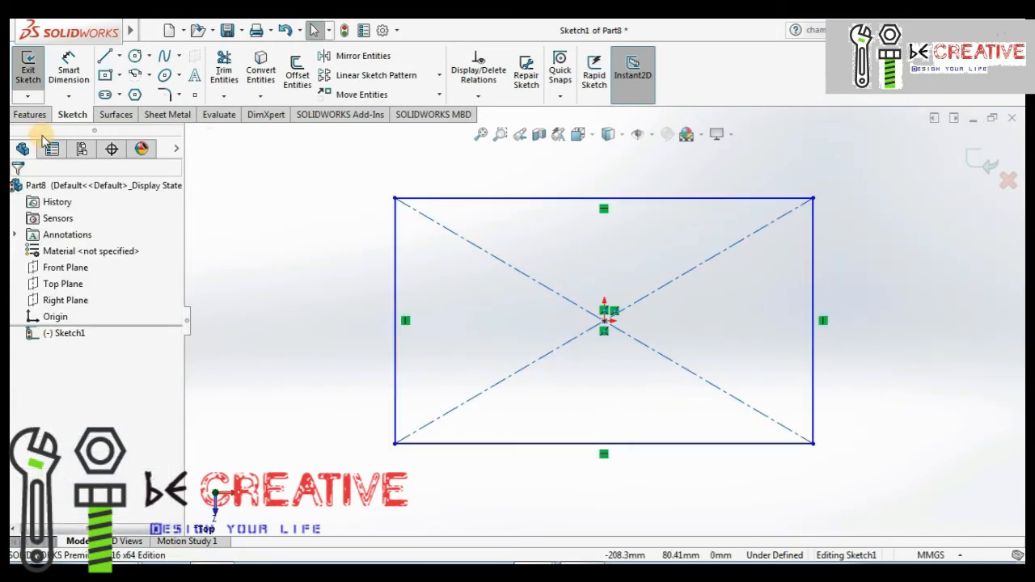
Dimension the rectangle to 250 mm wide by 125 mm high and extrude it 10 mm with a Blind end condition
click(69, 70)
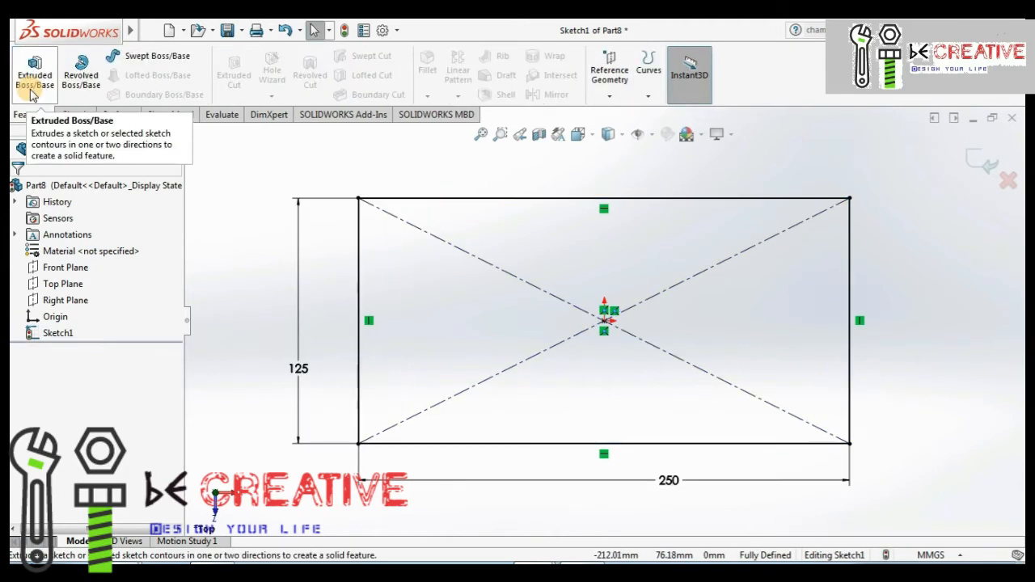
click(30, 85)
click(30, 84)
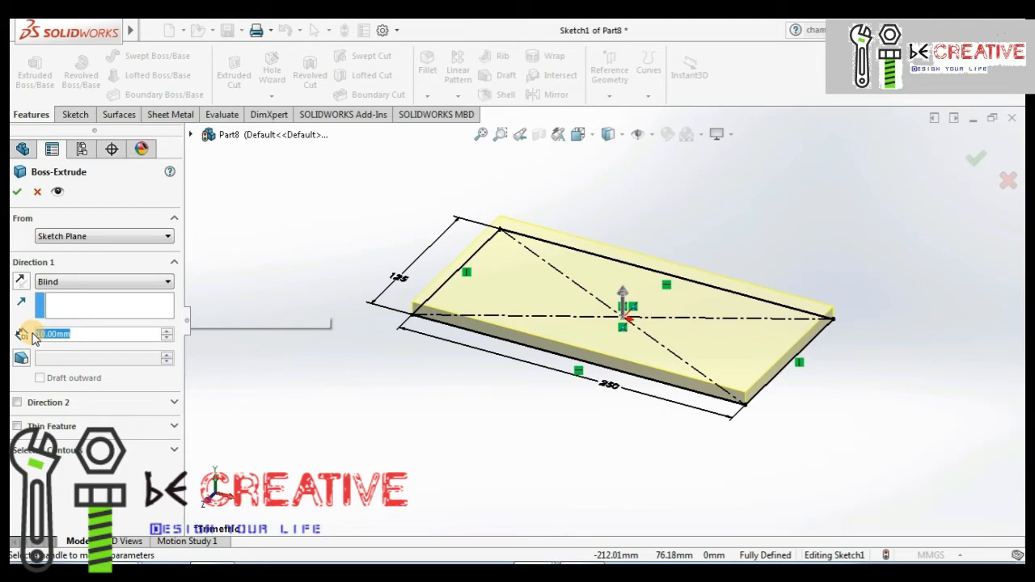
key(Return)
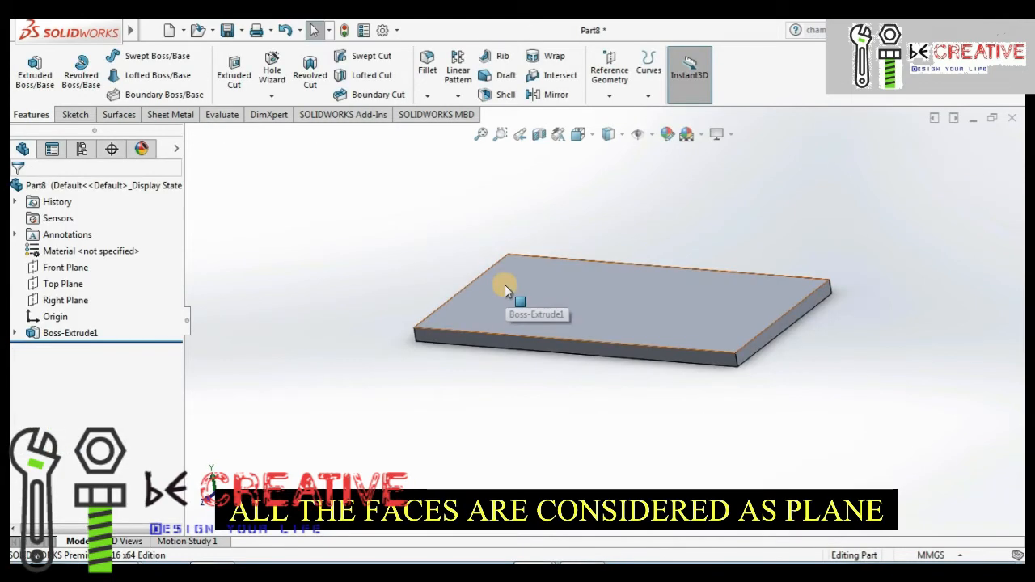
On the plate's upper face, sketch a construction corner rectangle 20 mm inside the edges with a 20 mm diameter circle at each corner
click(505, 284)
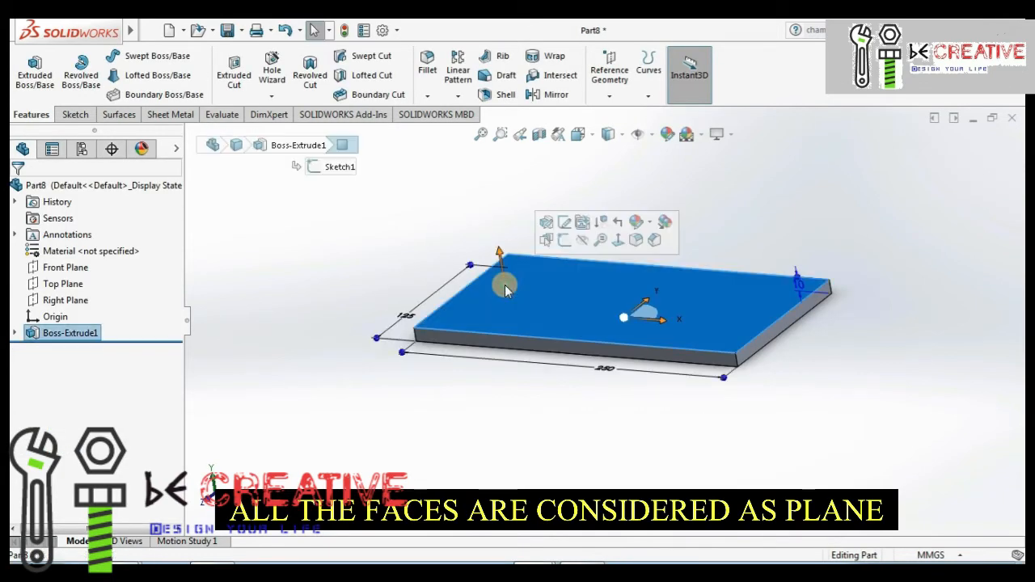
click(562, 242)
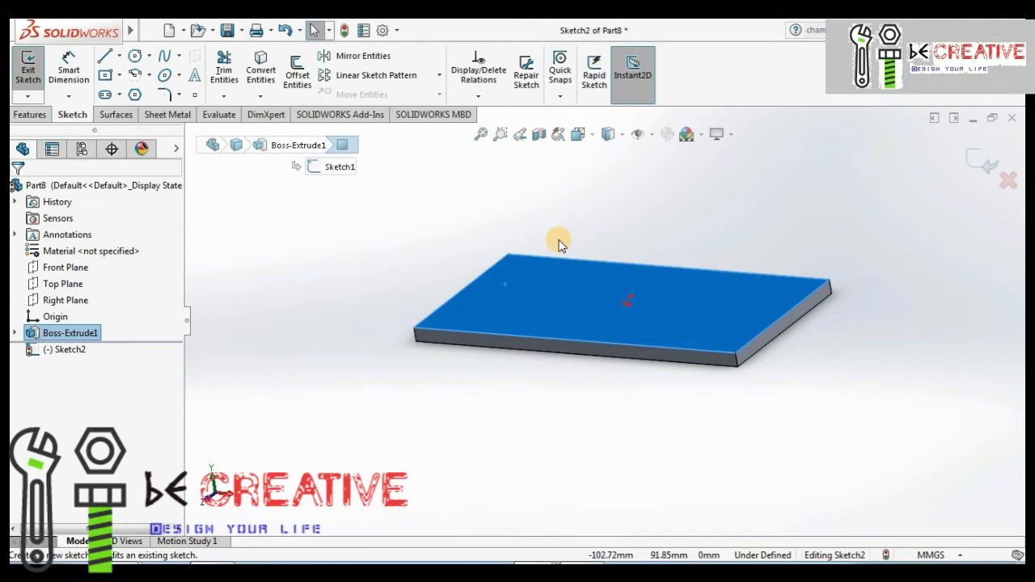
key(ctrl+8)
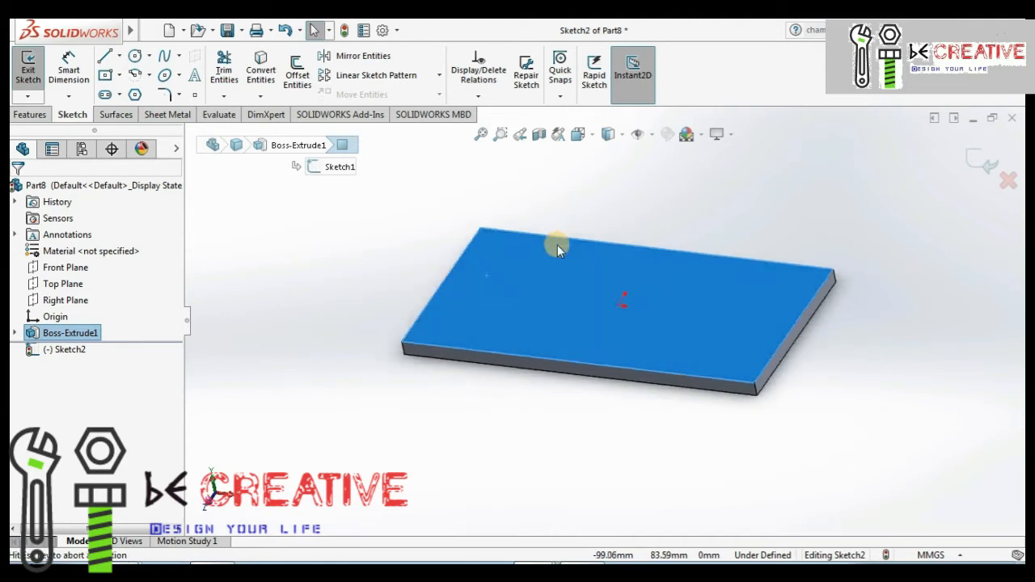
click(331, 258)
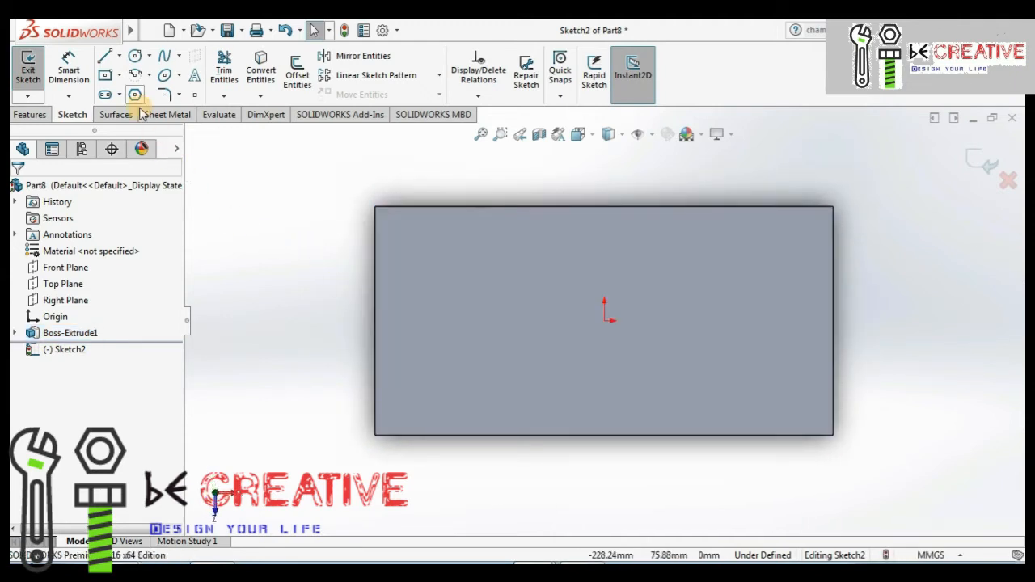
click(118, 77)
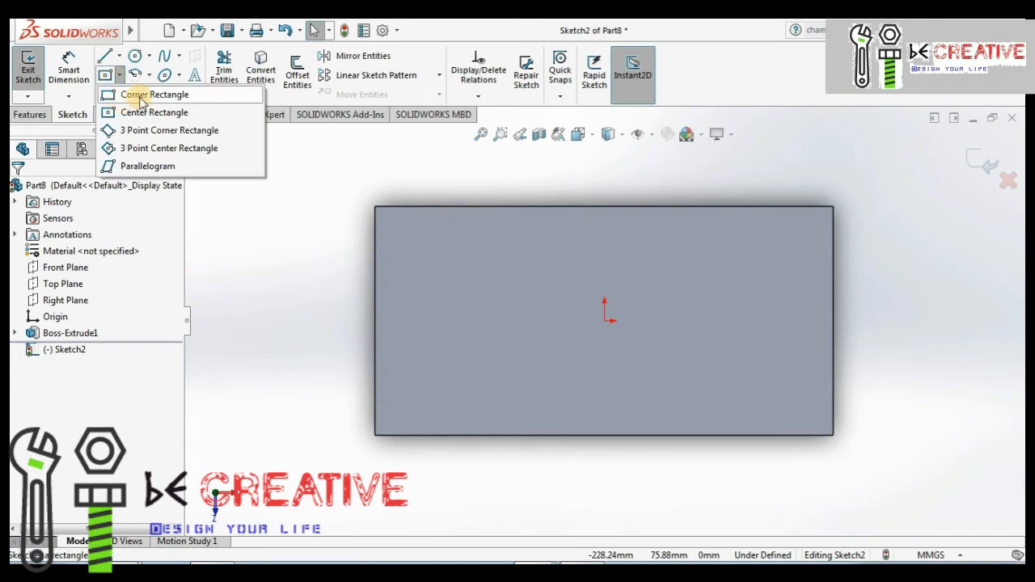
click(133, 94)
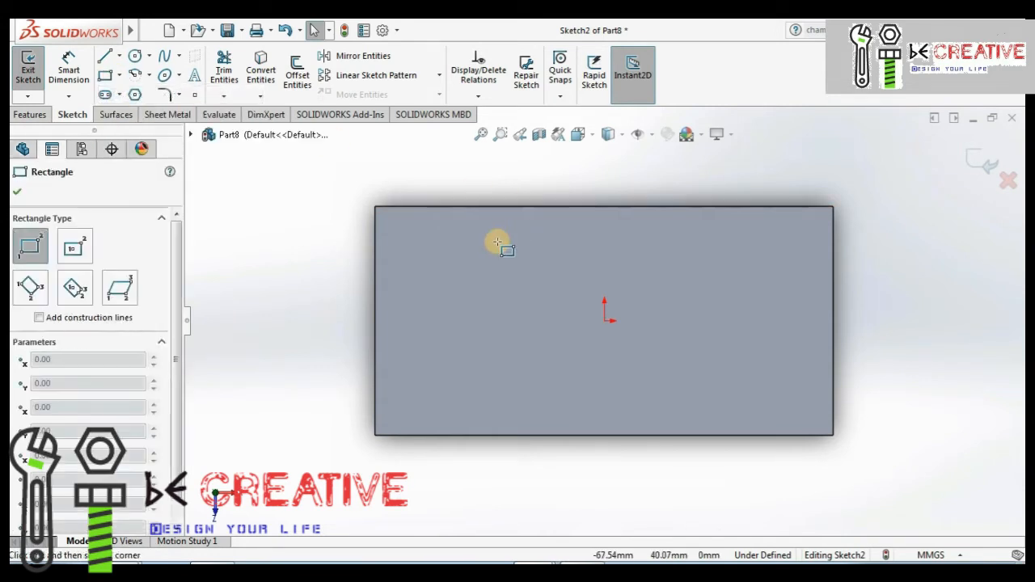
click(412, 234)
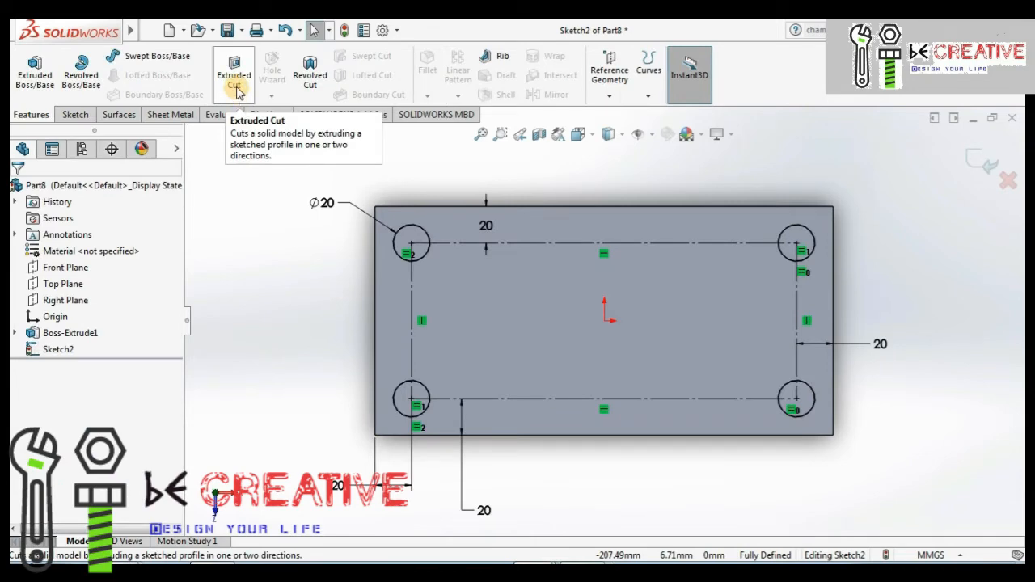
Start an extruded cut from the four-circle sketch and try the Through All end condition
click(237, 88)
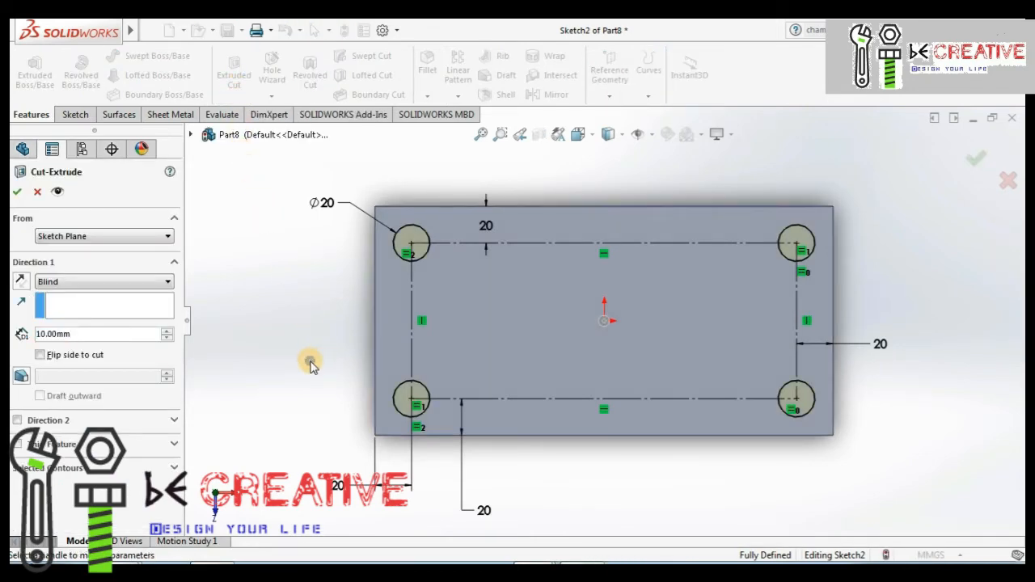
mouse_move(311, 364)
middle_down()
mouse_move(358, 287)
mouse_move(425, 235)
mouse_move(423, 256)
mouse_move(398, 261)
middle_up()
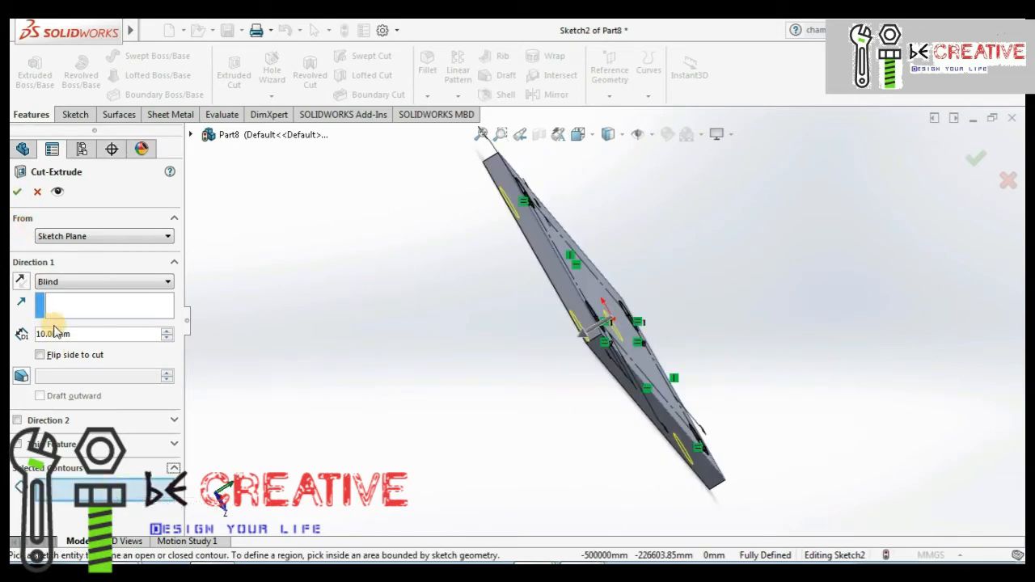
drag(100, 333, 29, 338)
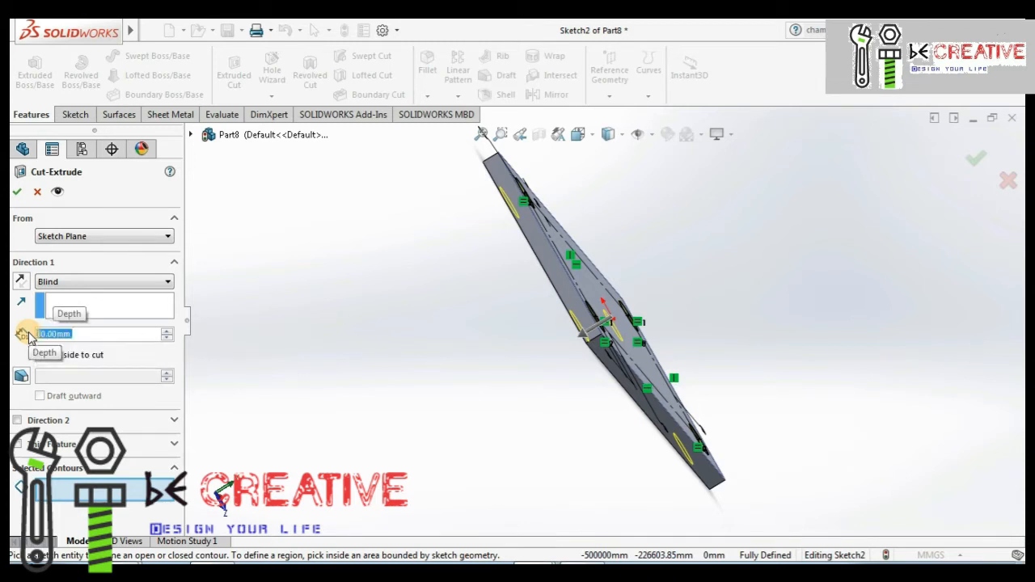
click(298, 314)
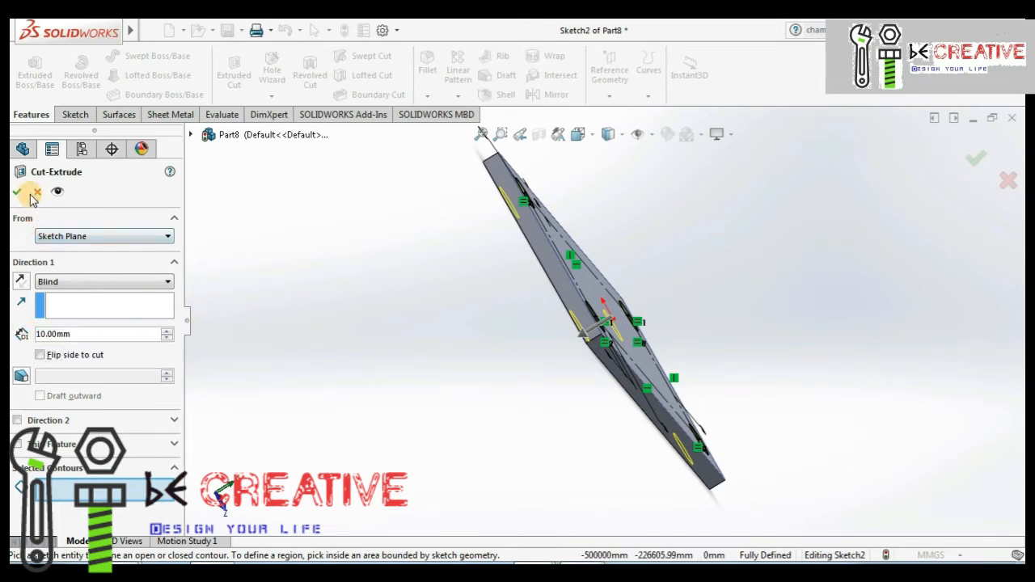
click(63, 285)
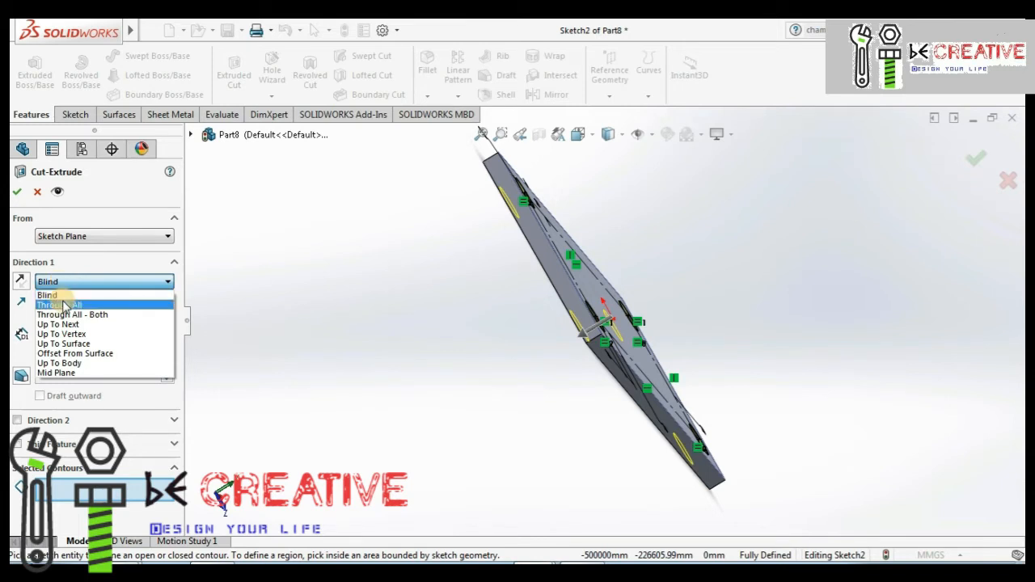
click(65, 305)
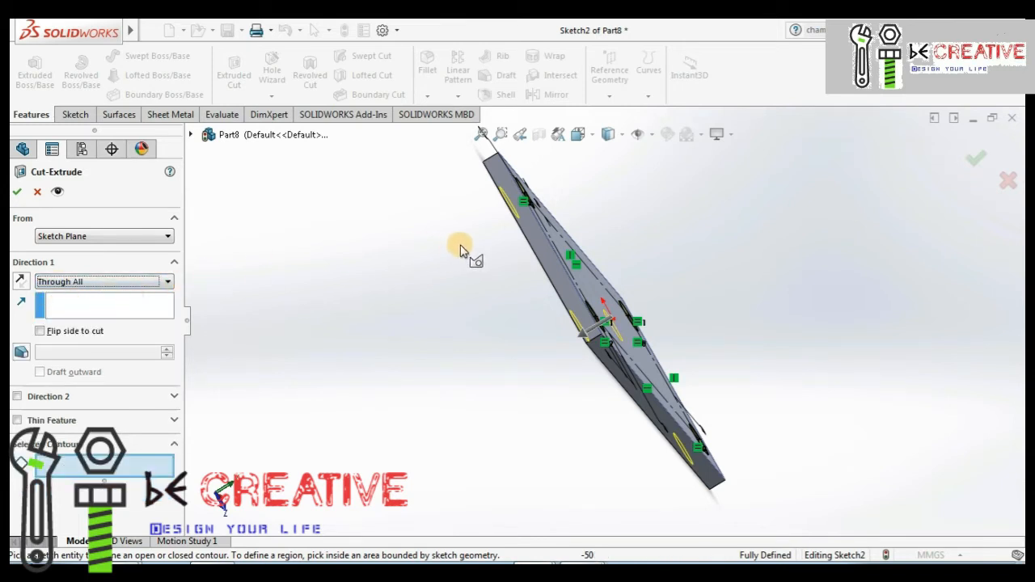
middle_drag(475, 250, 490, 224)
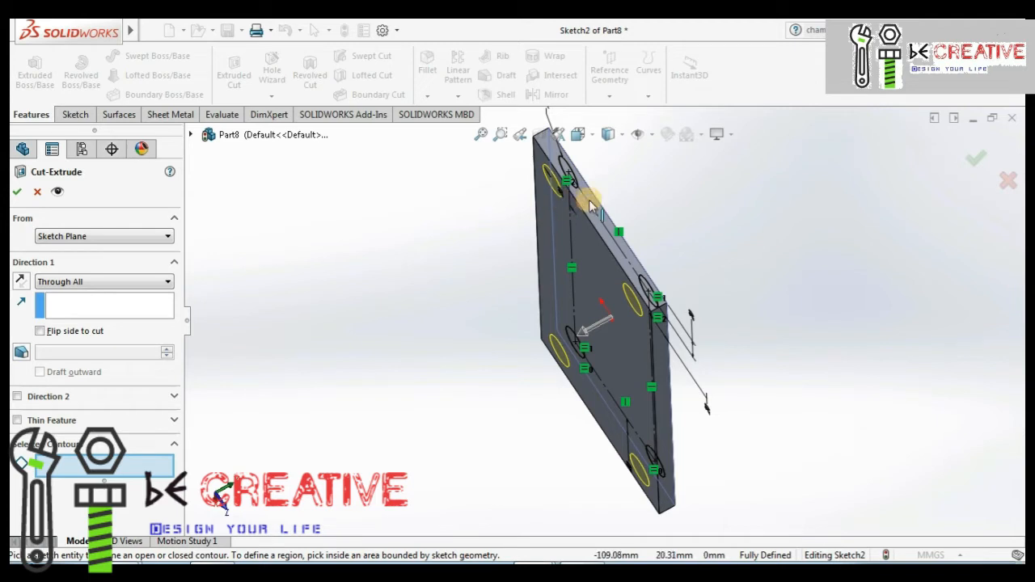
Cut the four holes with the Up To Surface end condition, ending at the plate's underside face
click(134, 289)
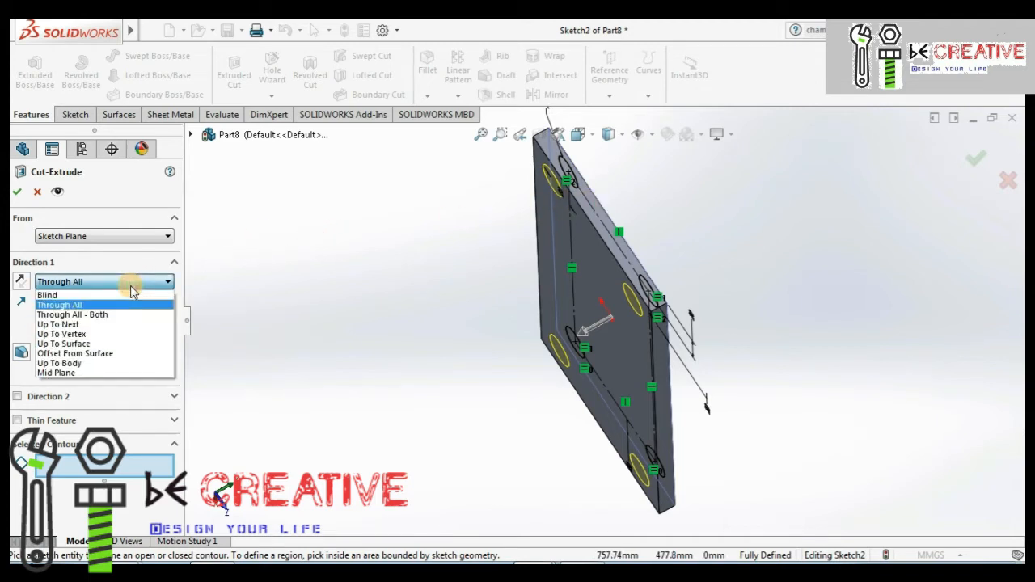
click(100, 344)
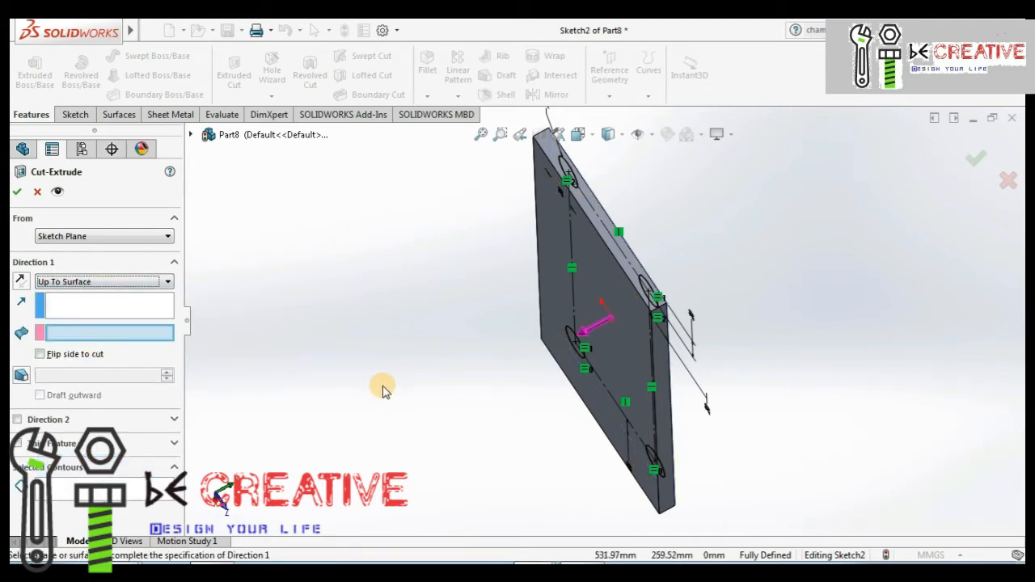
click(548, 311)
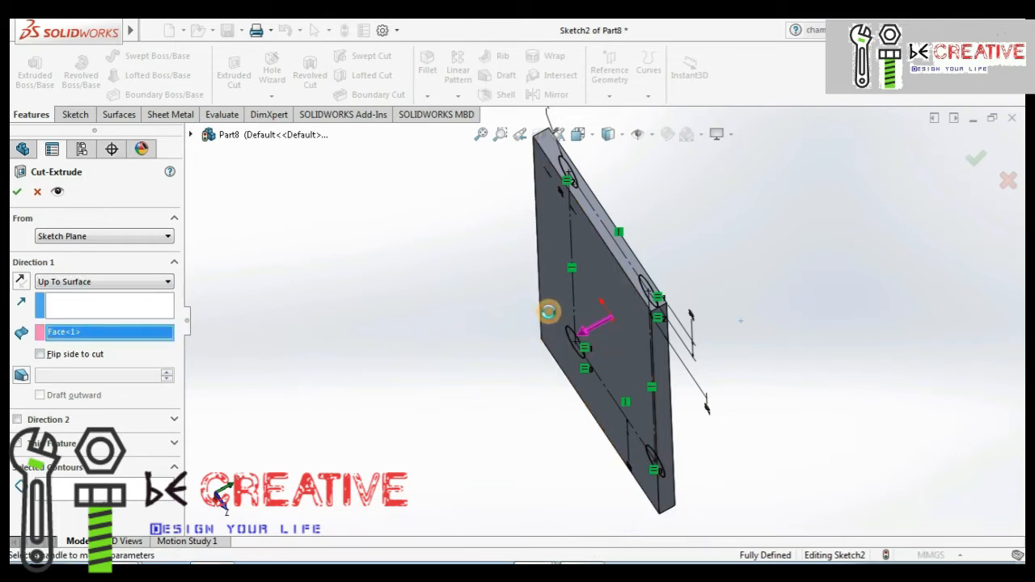
click(18, 193)
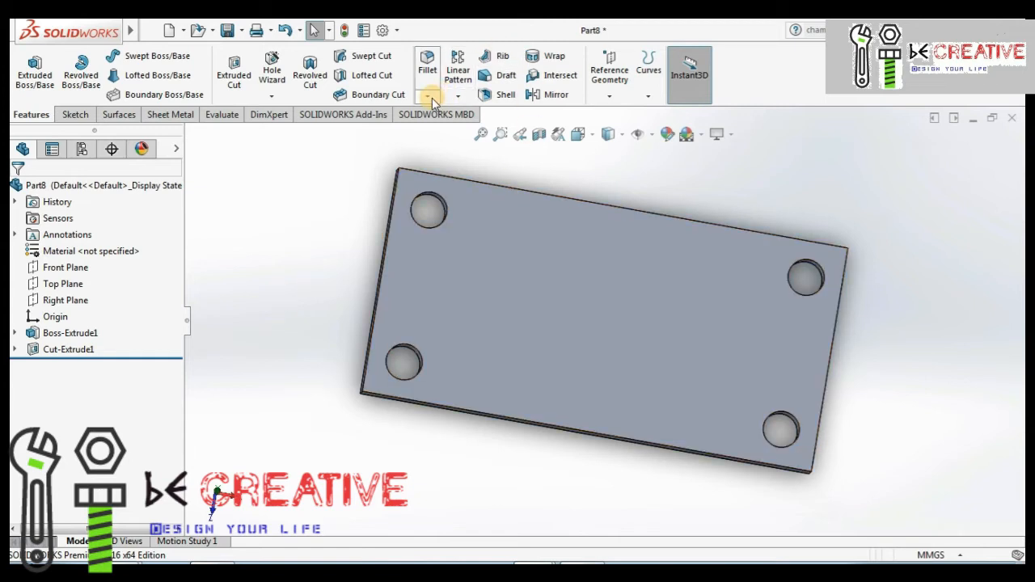
Fillet the plate's four short corner edges with a 10 mm radius and show the part in isometric view
click(427, 66)
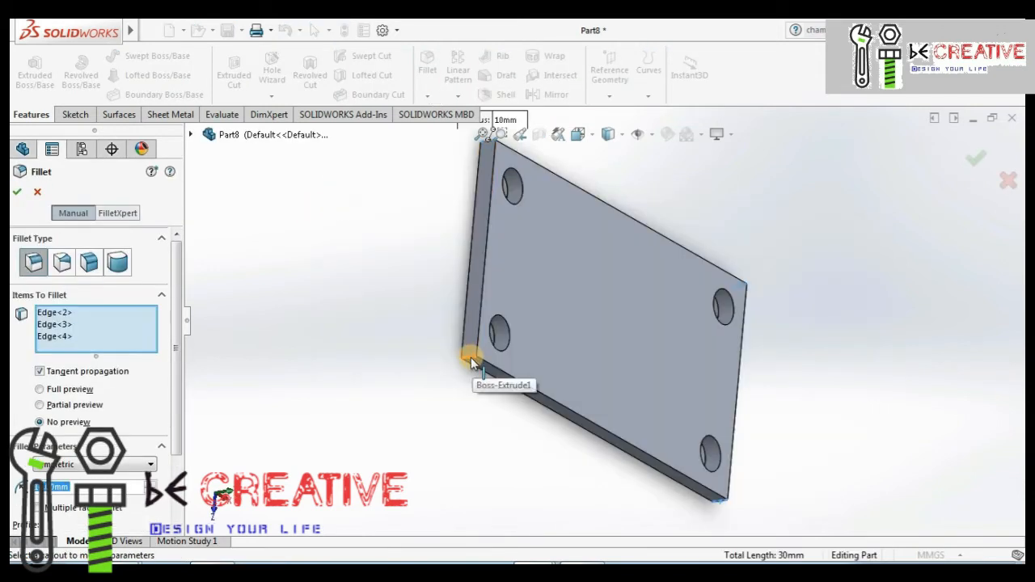
click(470, 357)
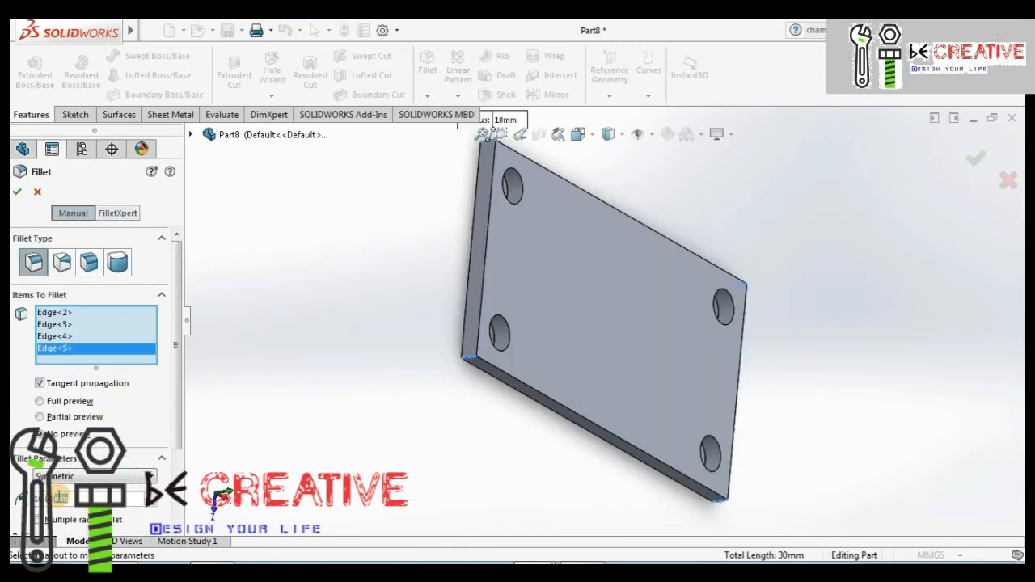
text(10)
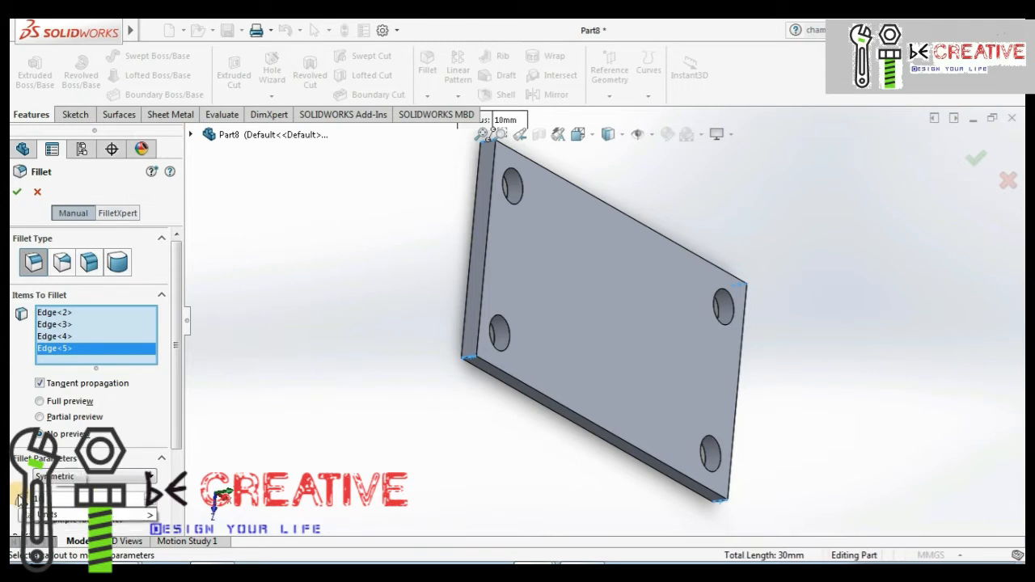
click(17, 193)
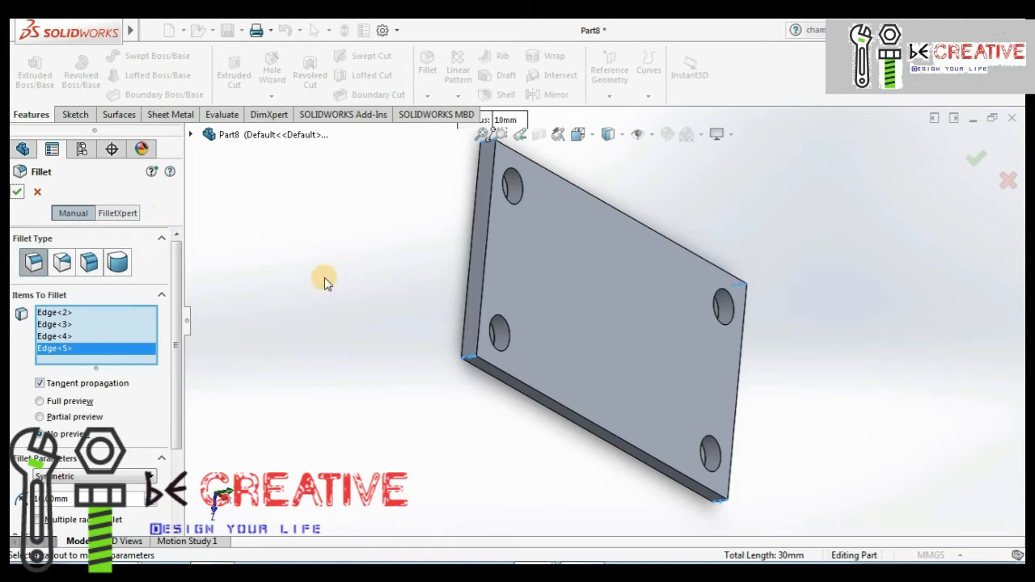
click(21, 192)
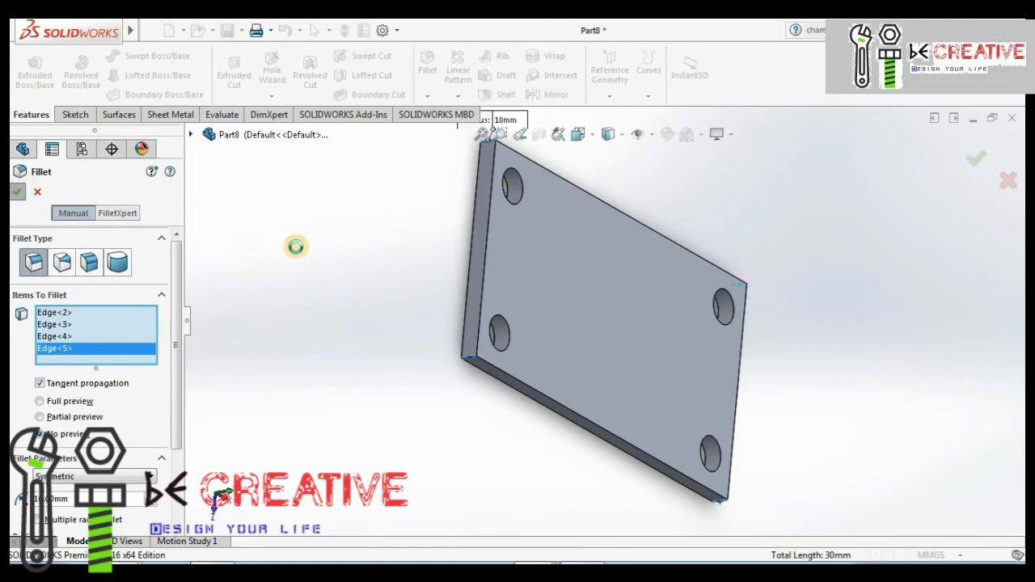
middle_drag(395, 321, 362, 325)
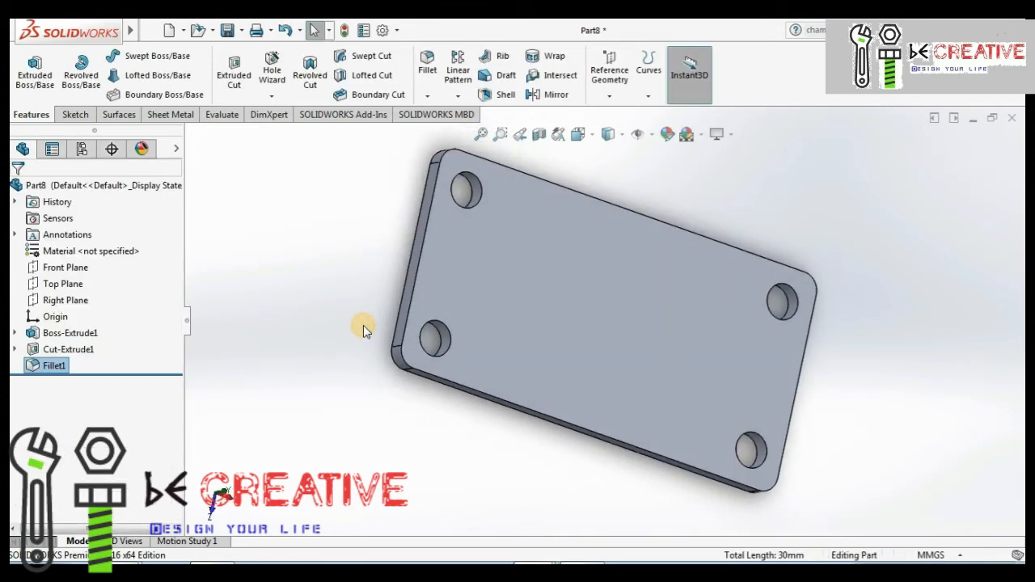
key(ctrl+7)
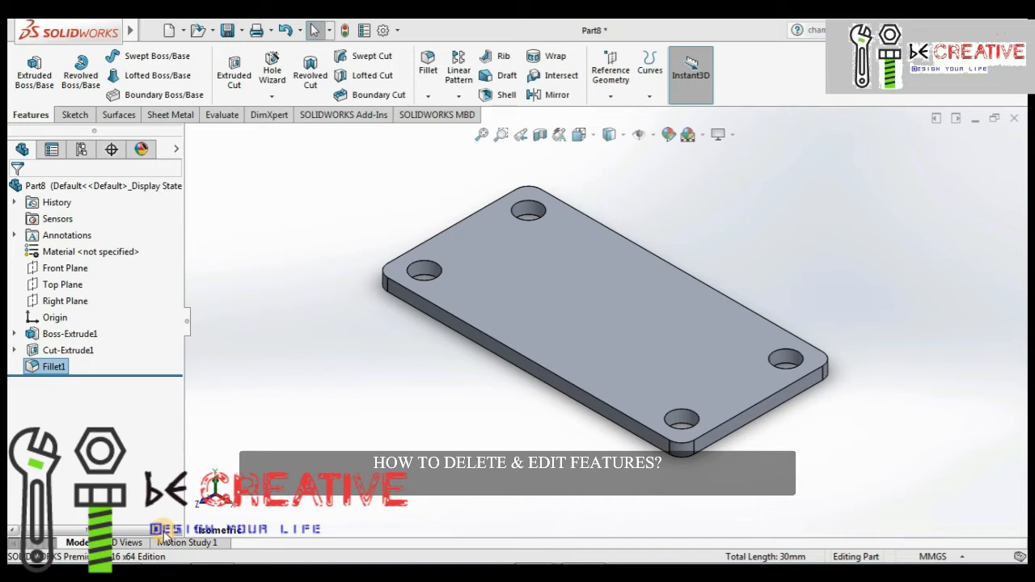
Edit the plate's base extrusion to a depth of 100 mm with the Mid Plane end condition
click(75, 334)
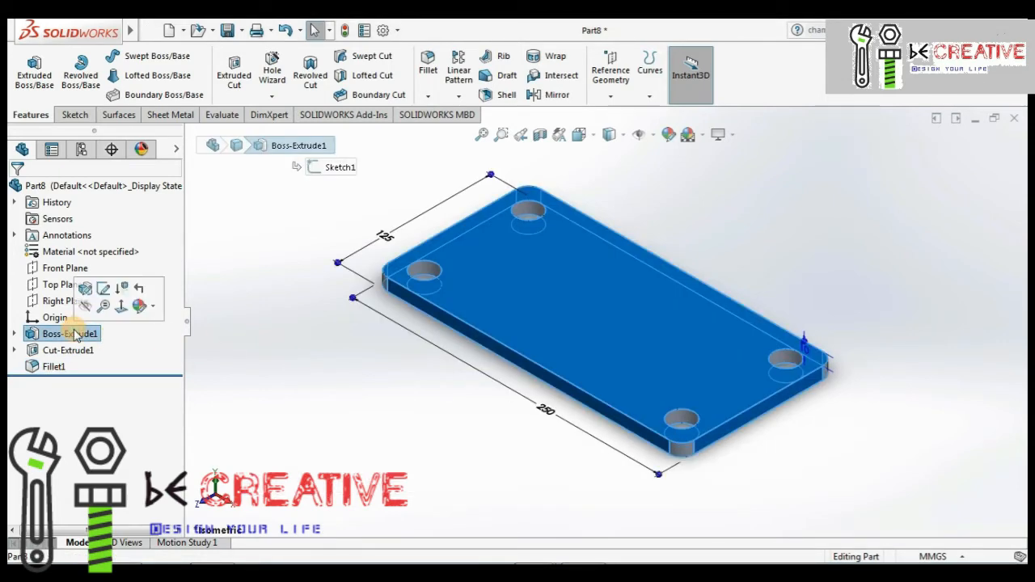
click(233, 346)
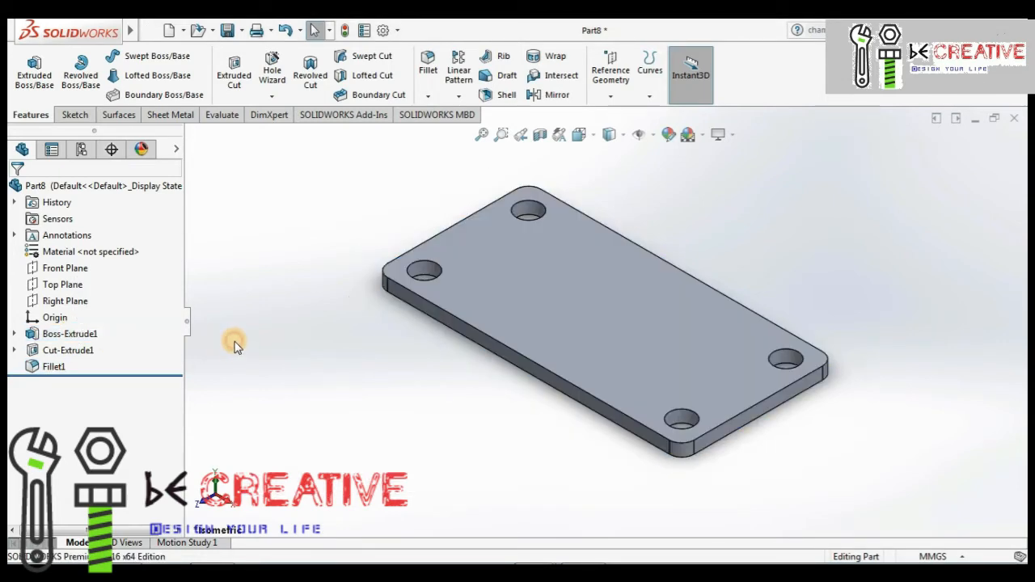
right_click(78, 335)
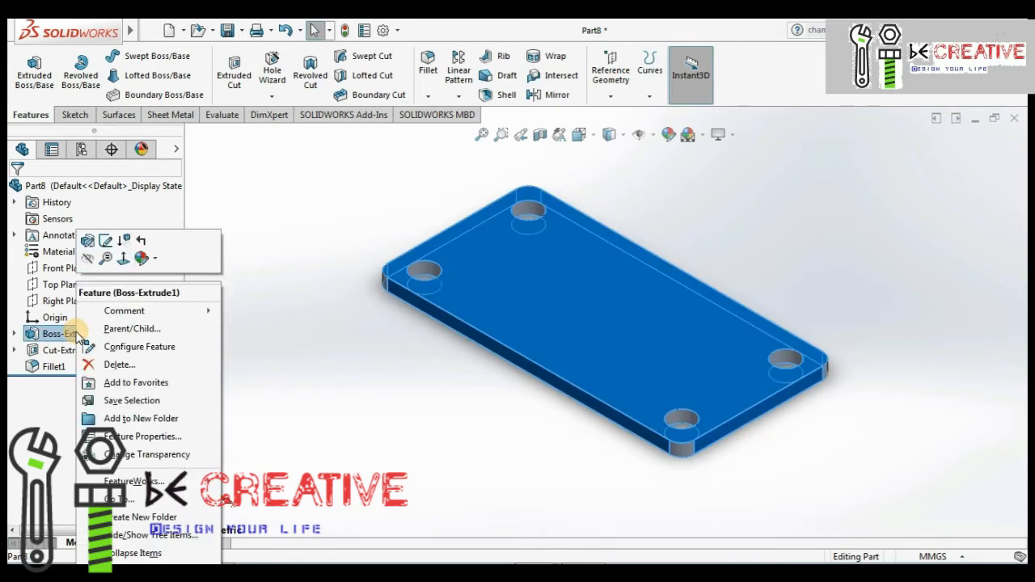
click(88, 243)
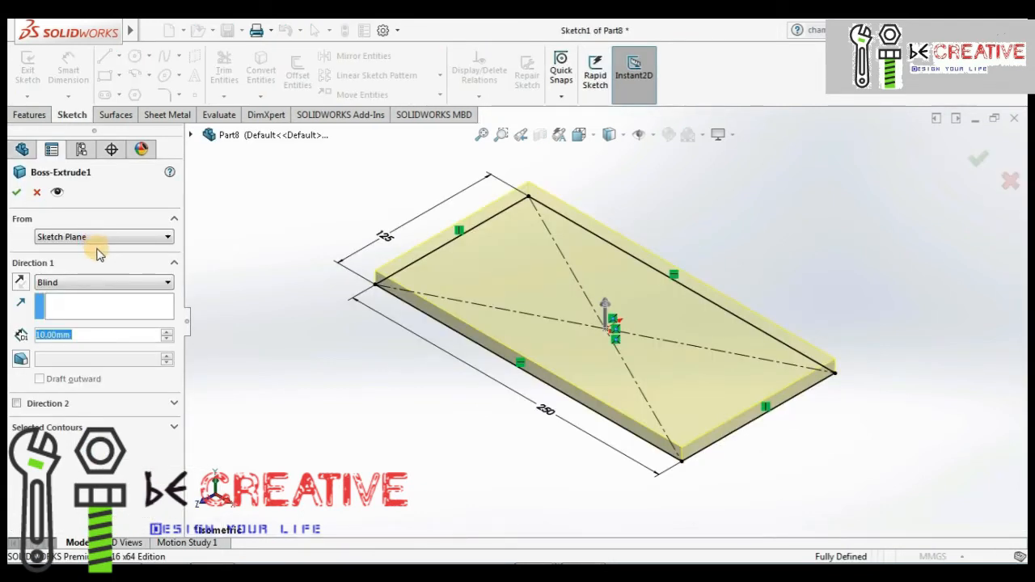
click(168, 331)
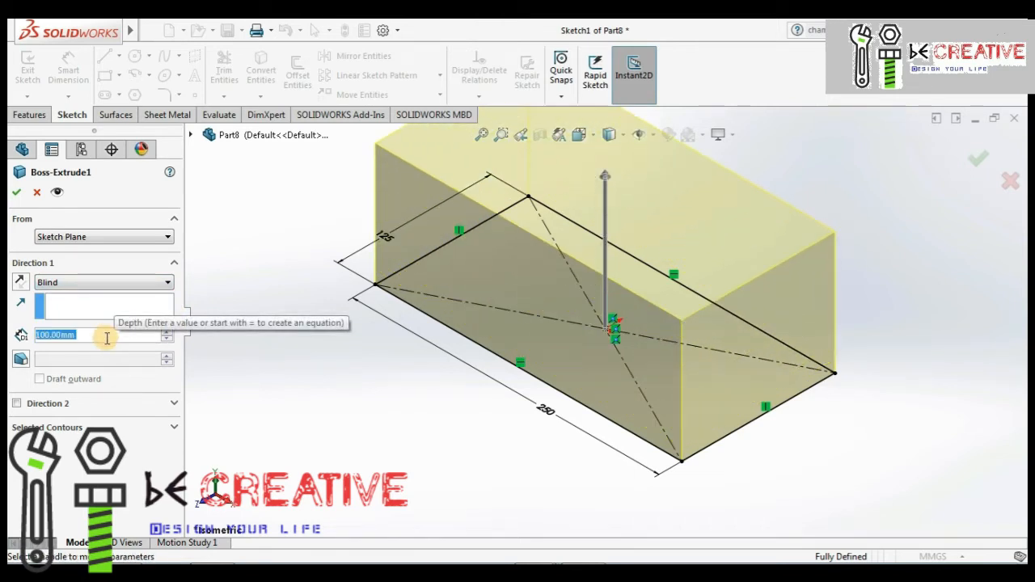
click(50, 285)
click(67, 346)
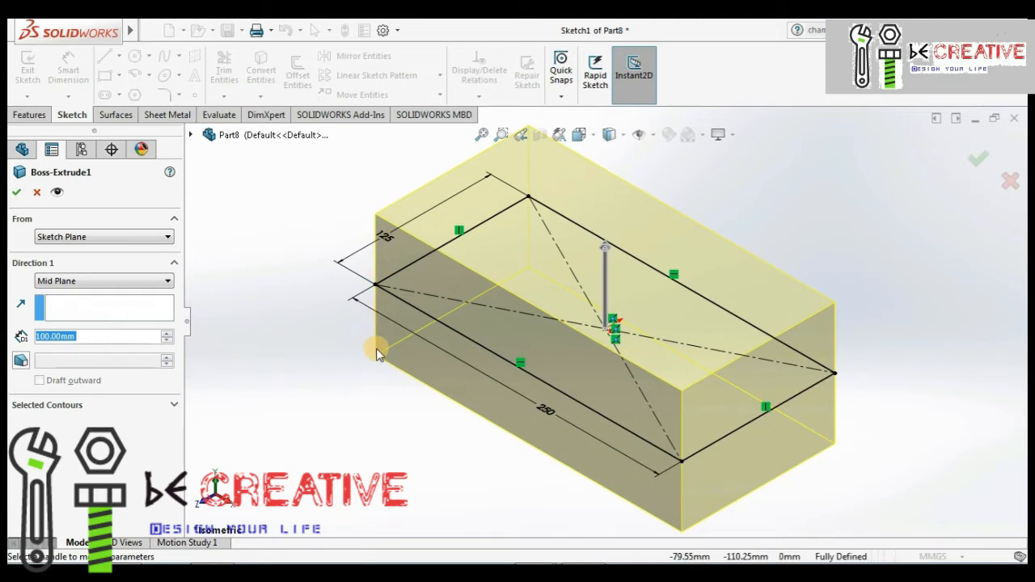
Try a Blind end condition for the base extrusion with Direction 2 enabled, increasing the second depth to 20 mm and adjusting it further
click(106, 281)
click(89, 293)
click(16, 403)
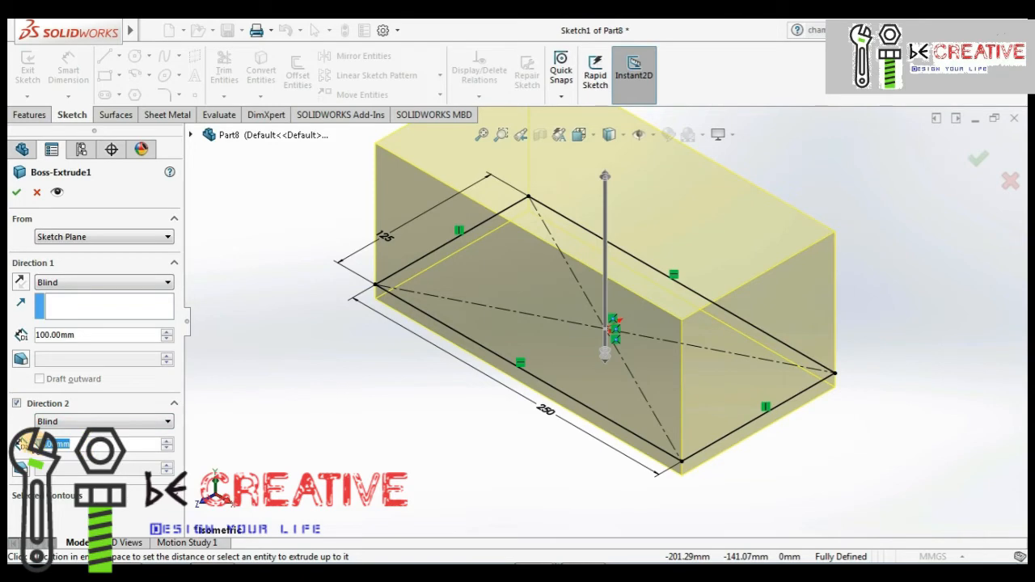
click(166, 443)
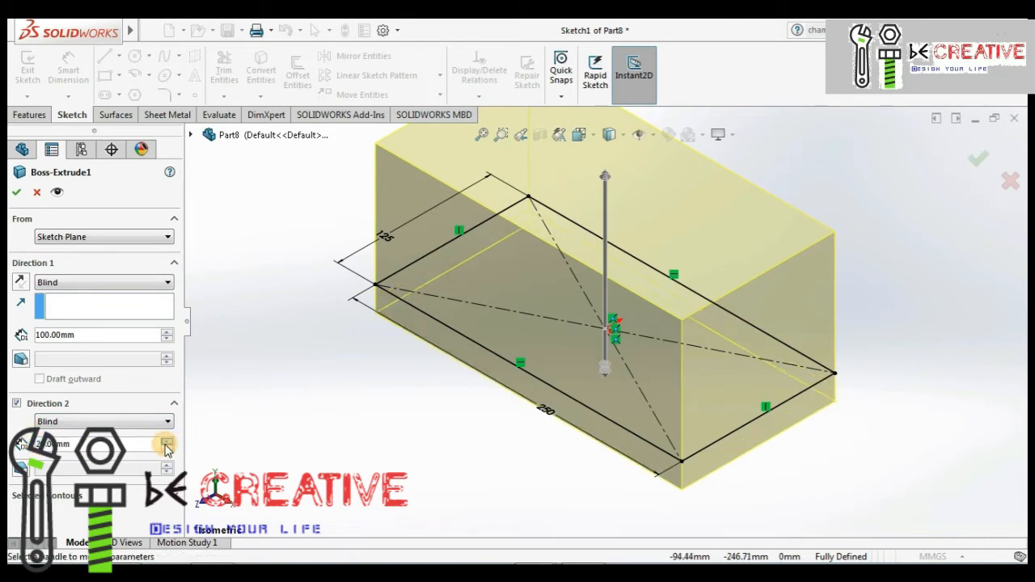
click(166, 447)
click(166, 447)
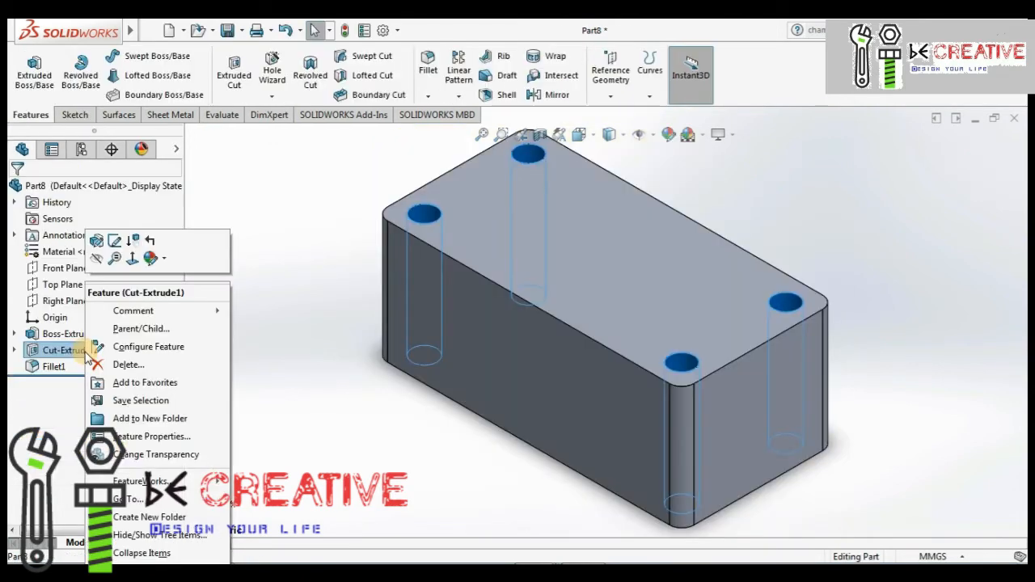
Open the four-hole cut's definition to review its end condition, and delete the corner fillet feature
click(96, 247)
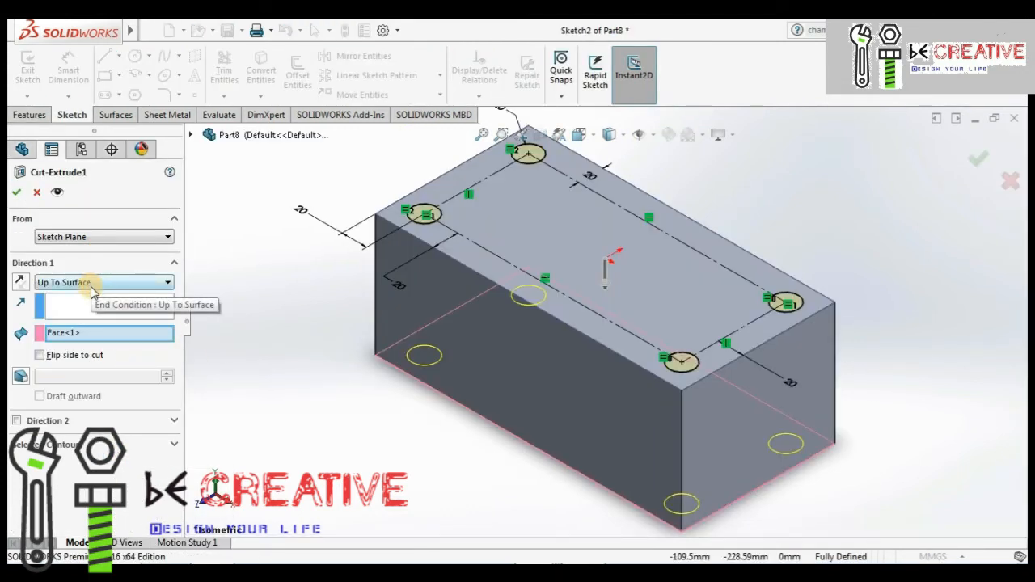
click(91, 284)
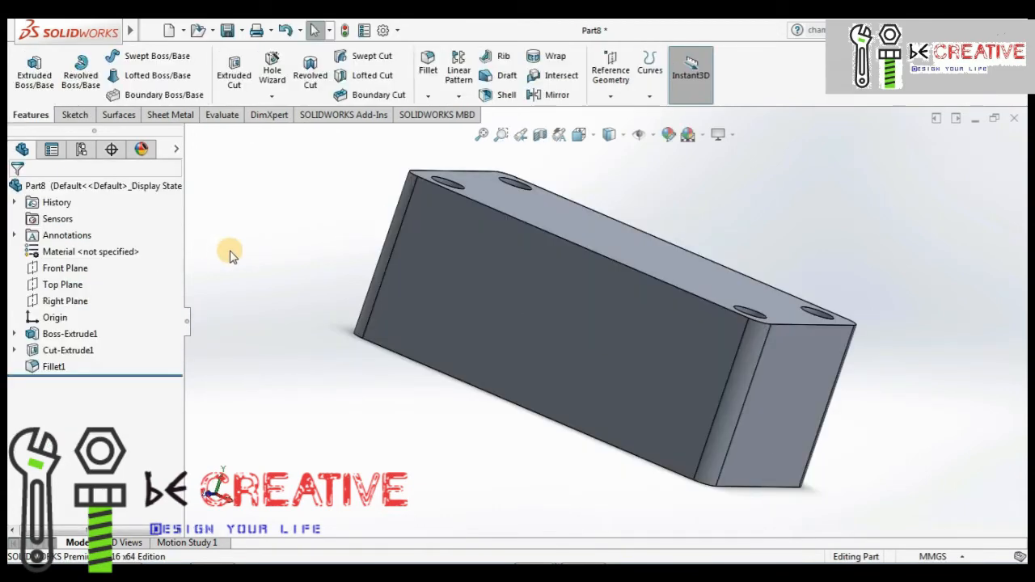
right_click(60, 368)
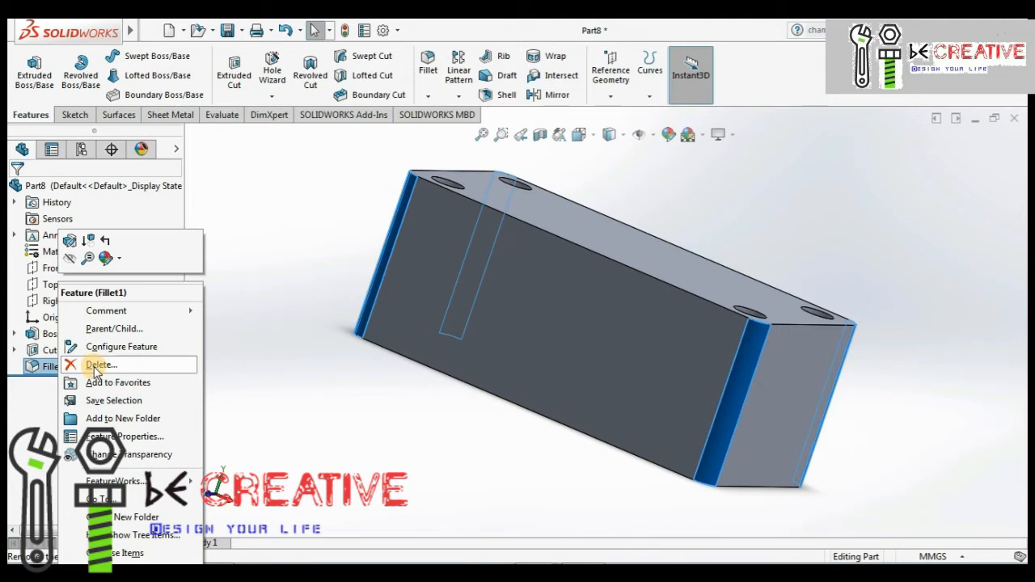
click(95, 365)
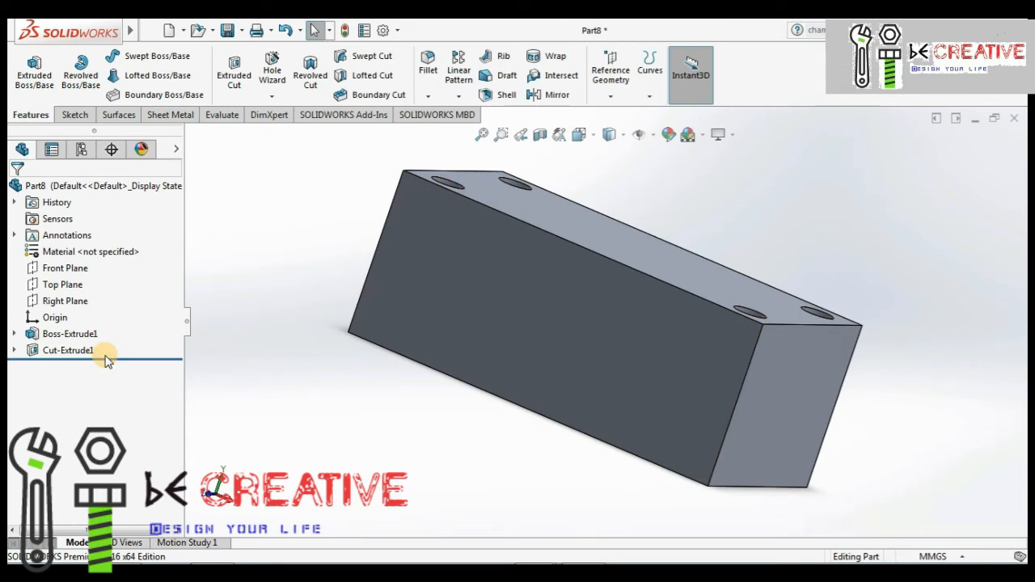
Insert a 10 mm deep Blind circular cut centred on the upper face, rolling the feature history back before the four-hole cut and forward again
drag(107, 360, 133, 345)
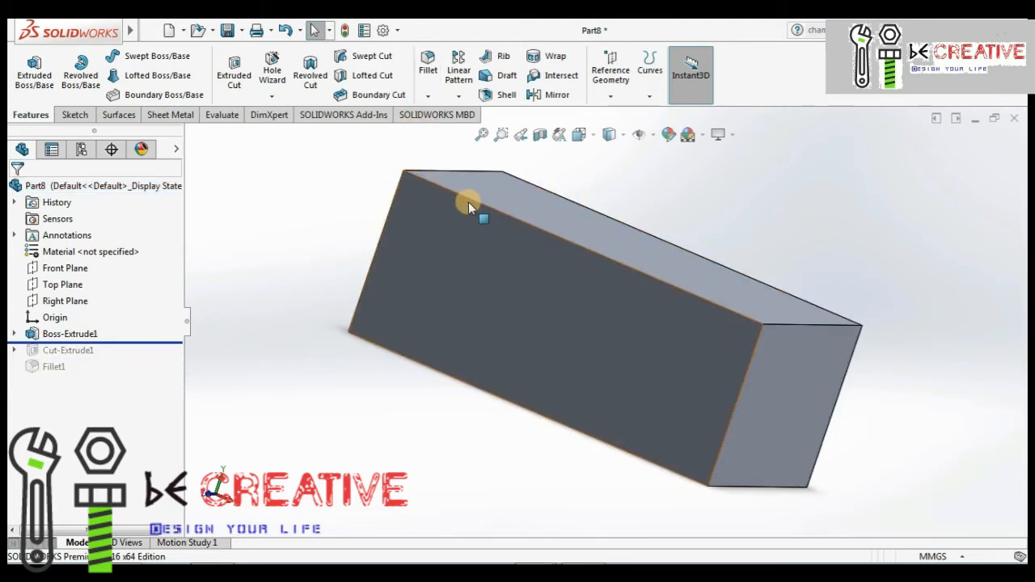
middle_drag(474, 212, 512, 235)
right_click(530, 235)
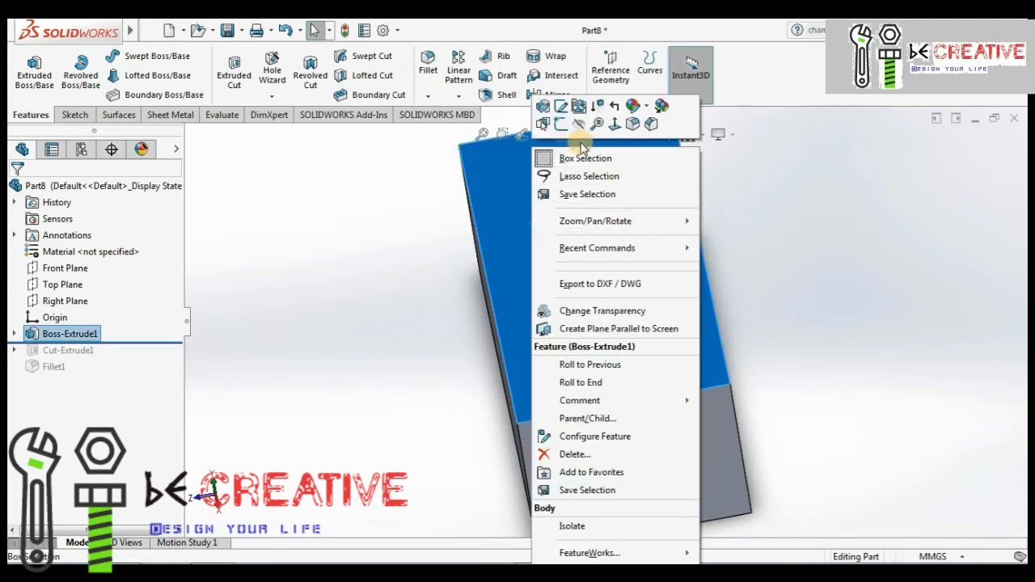
click(561, 125)
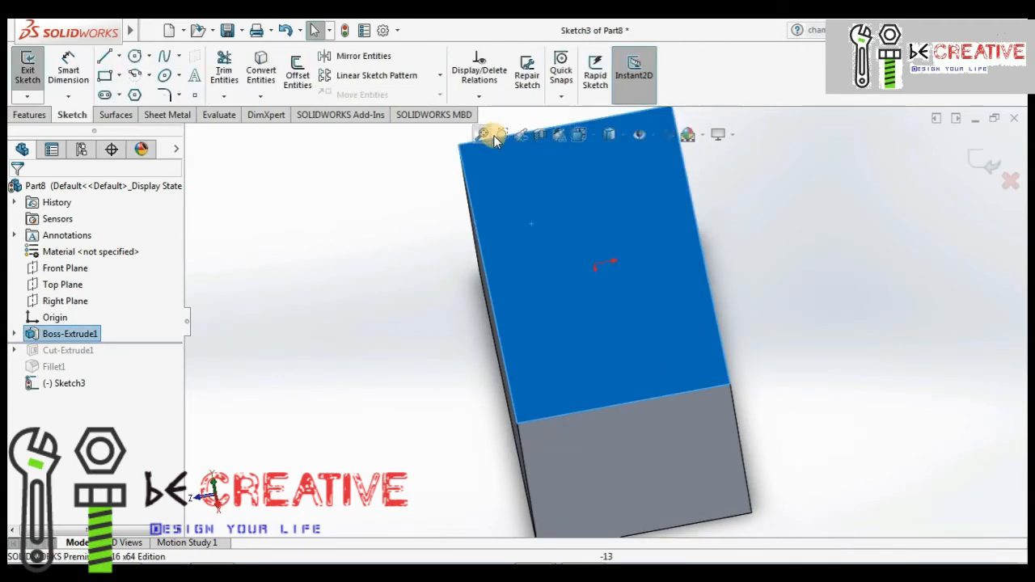
click(149, 56)
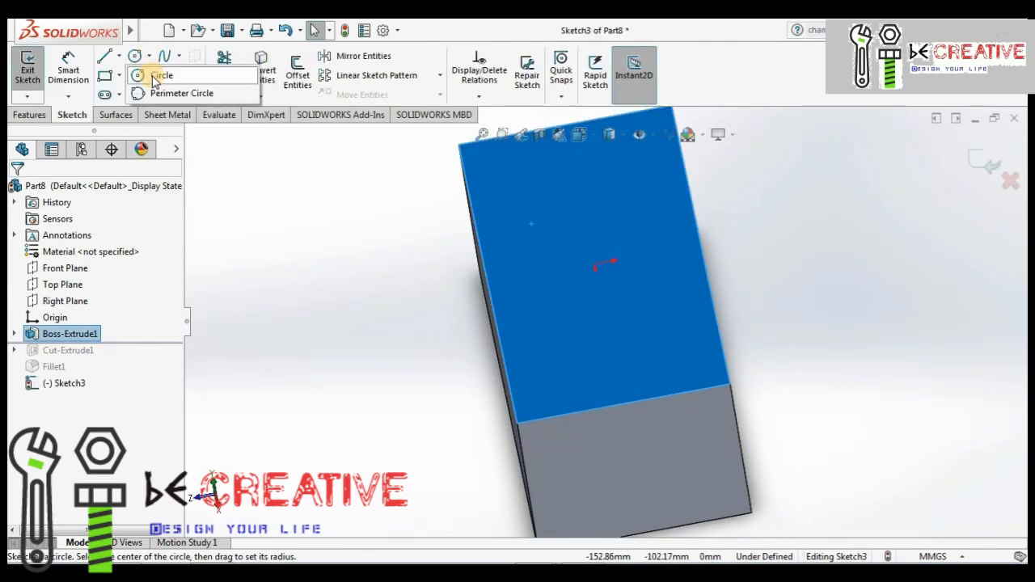
click(155, 74)
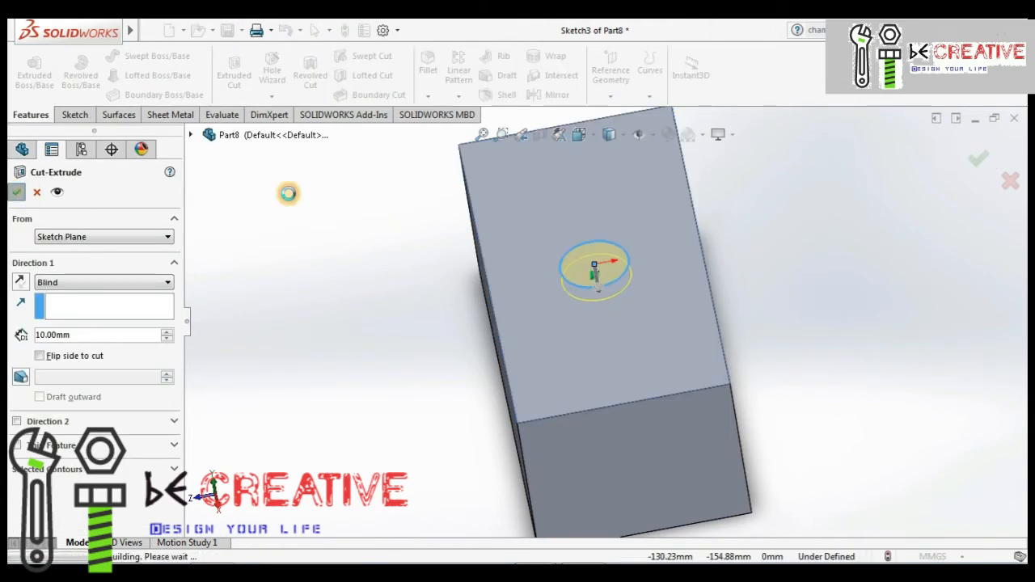
click(984, 160)
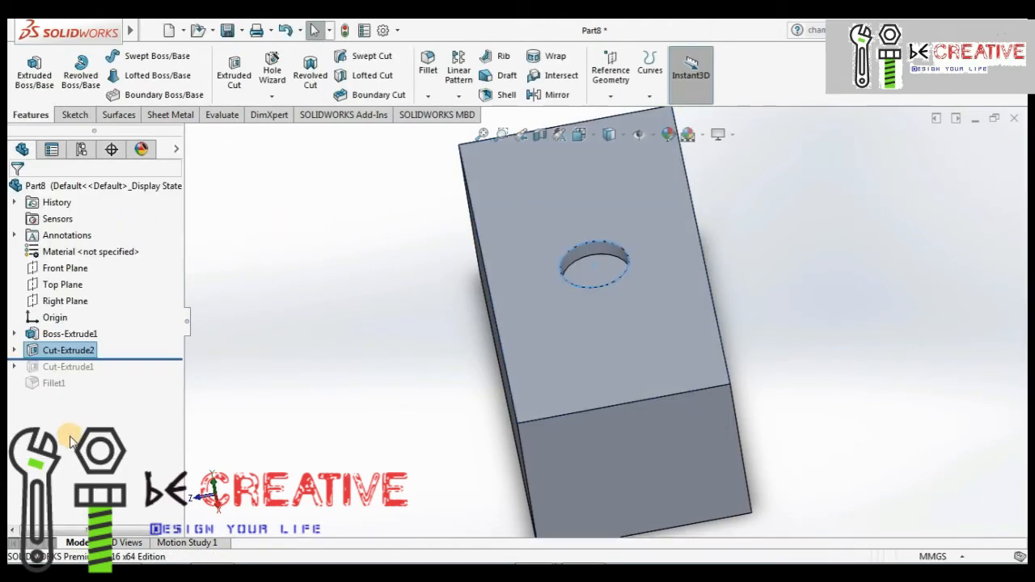
drag(150, 358, 143, 397)
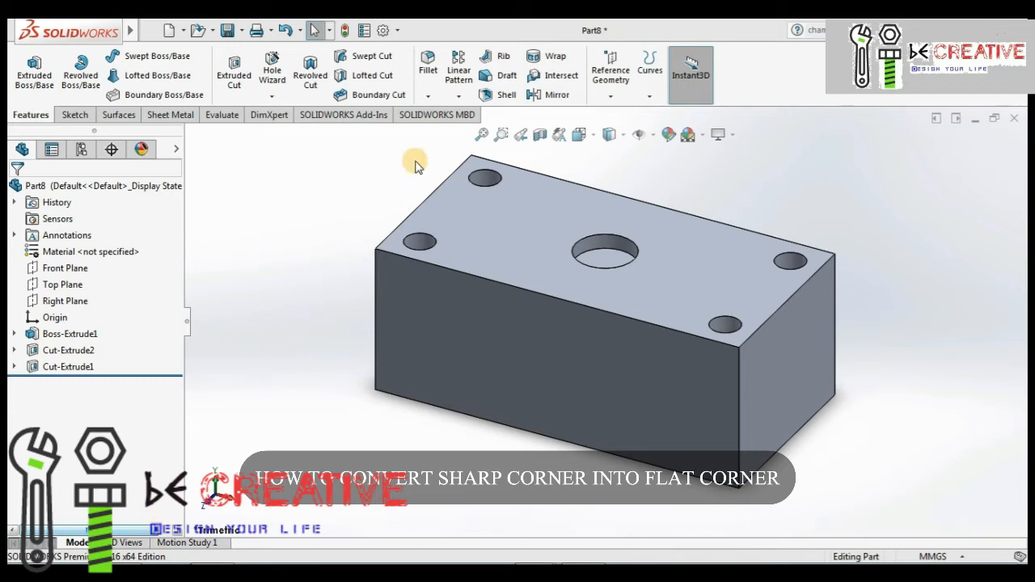
Start a chamfer on the block's left vertical edge with Angle distance at 15 mm and 30 degrees, and preview the Distance distance type
click(428, 98)
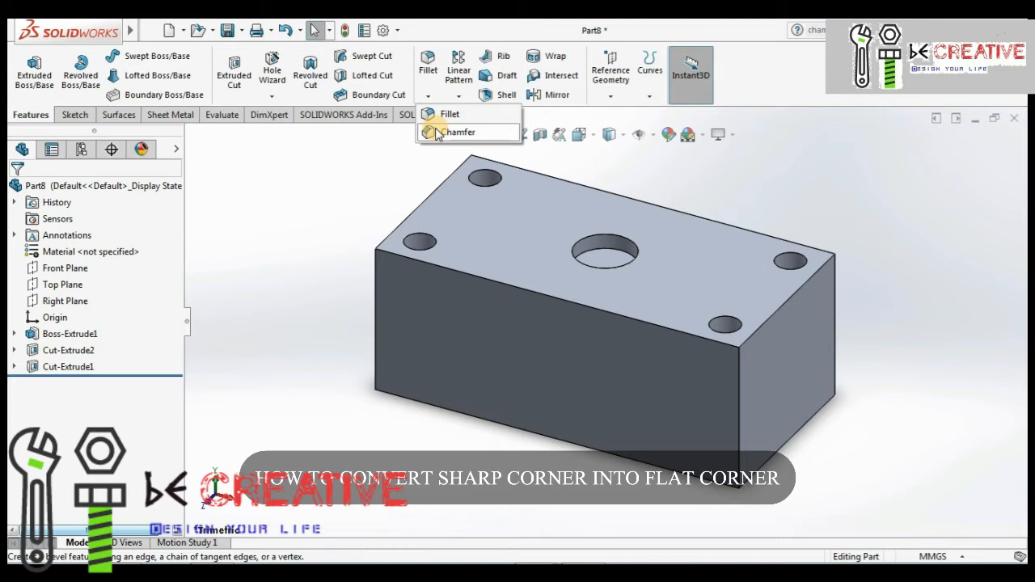
click(441, 132)
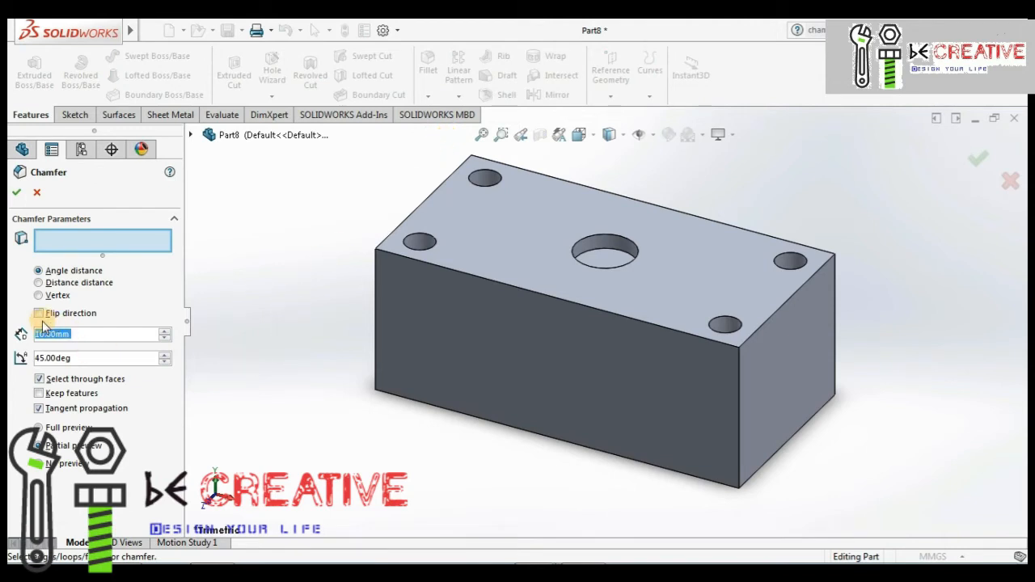
click(377, 292)
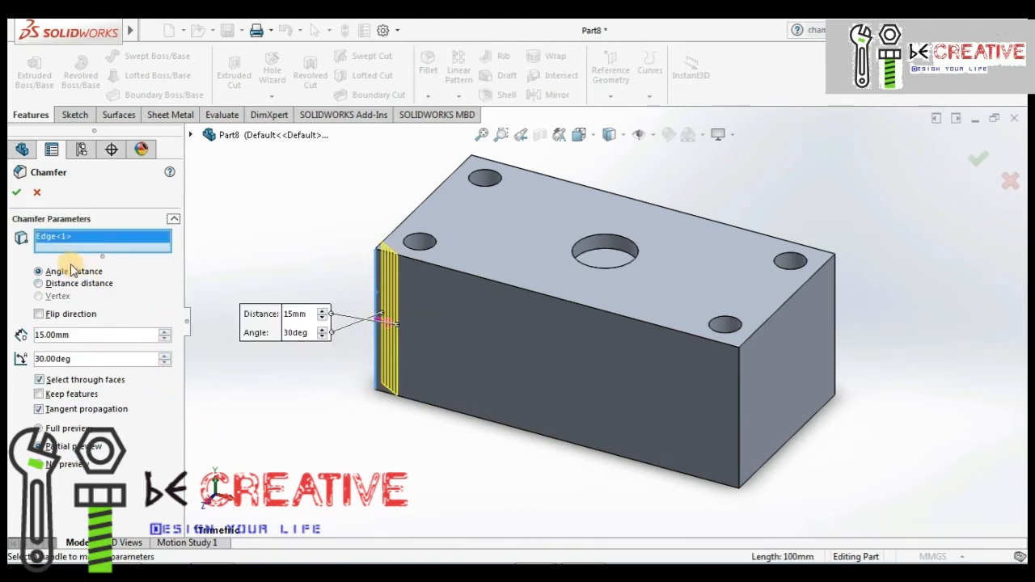
click(38, 284)
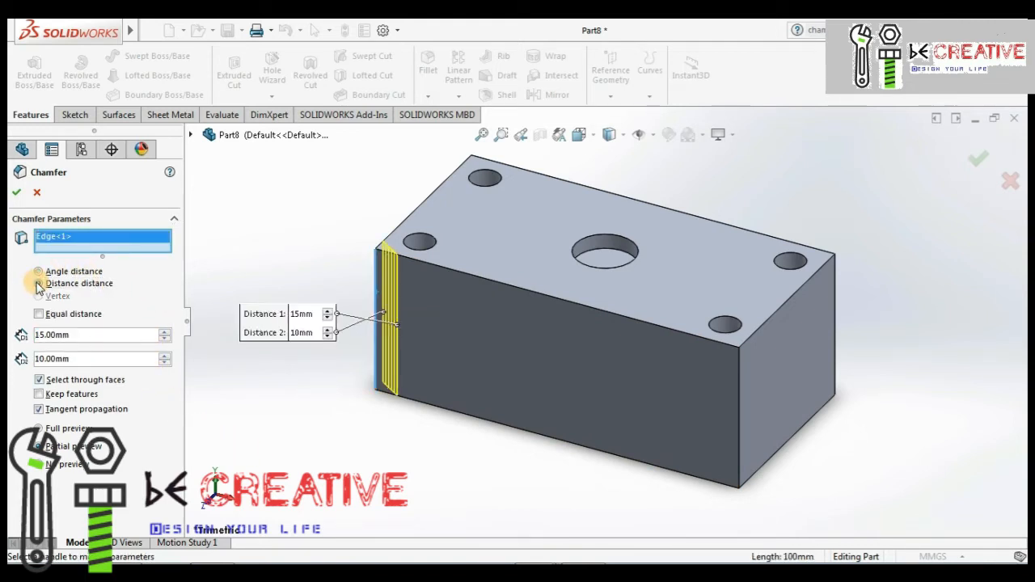
click(38, 271)
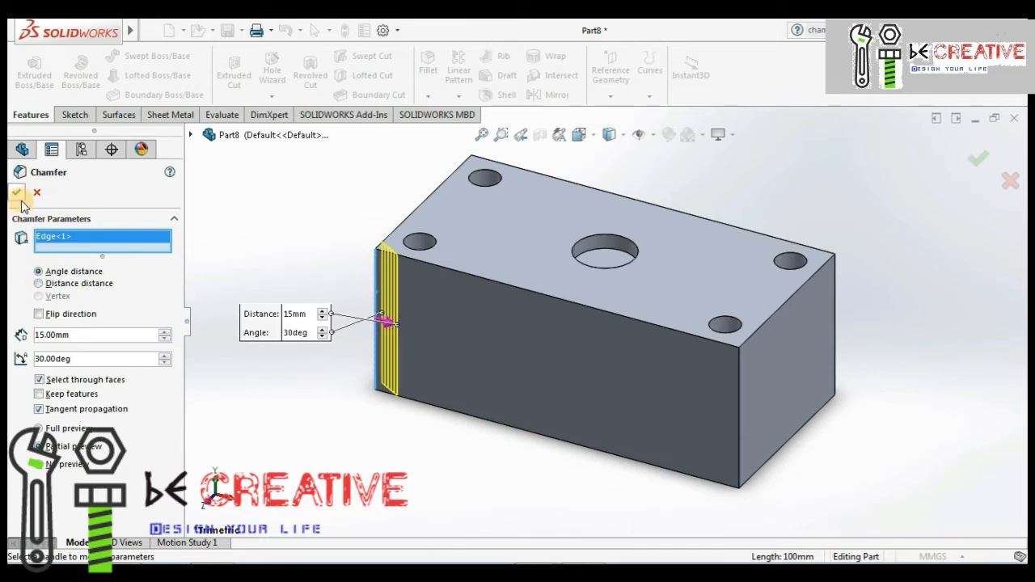
Switch the chamfer on the block's left vertical edge to Distance distance, set Distance 2 to 15 mm and apply it
click(38, 284)
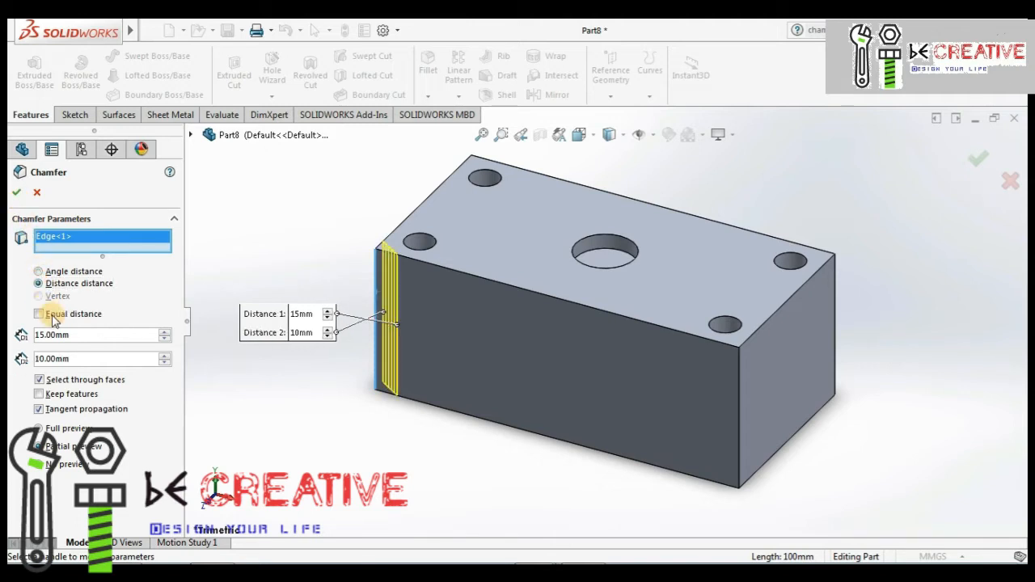
drag(84, 359, 11, 346)
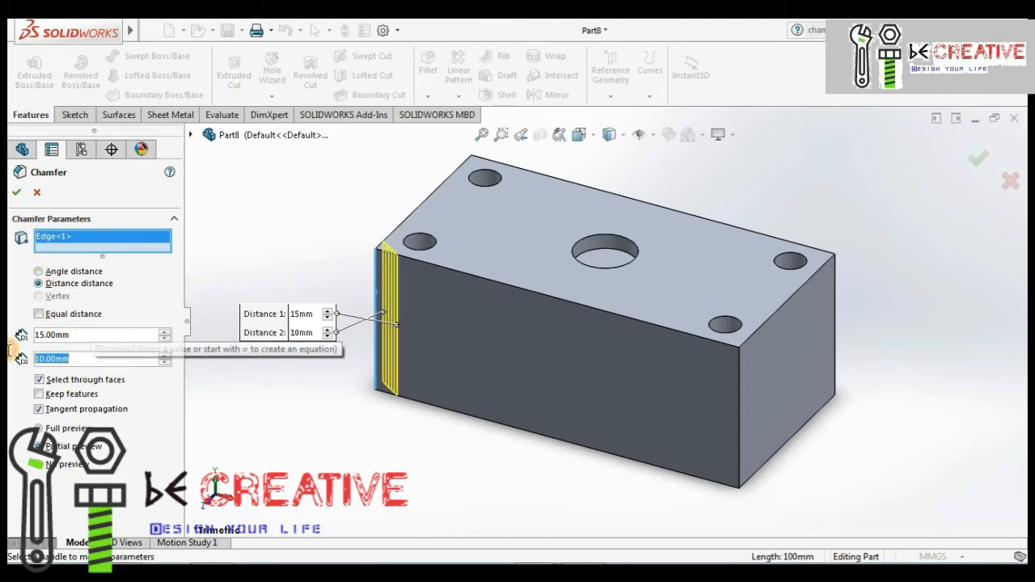
text(15)
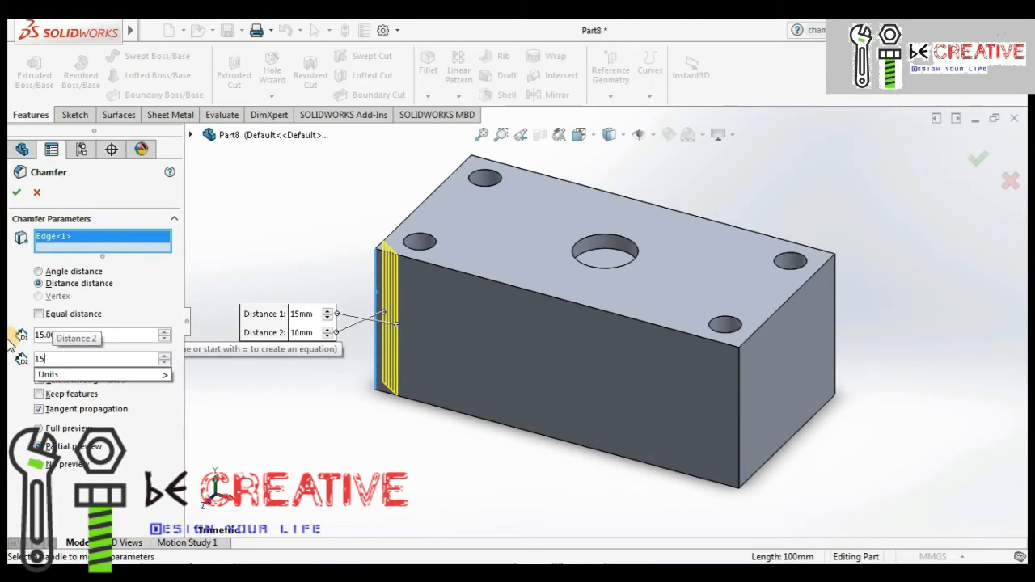
key(Return)
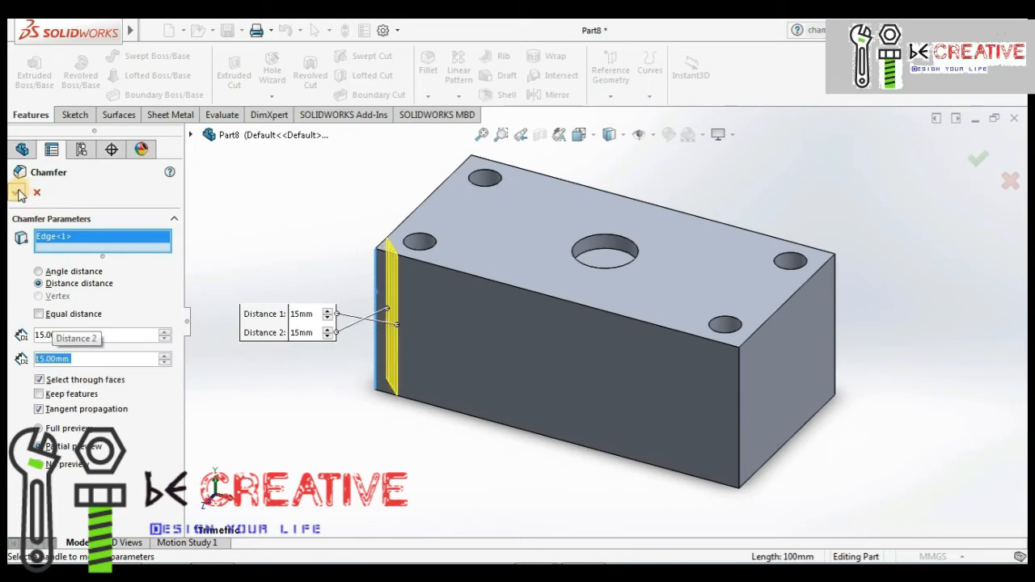
key(Return)
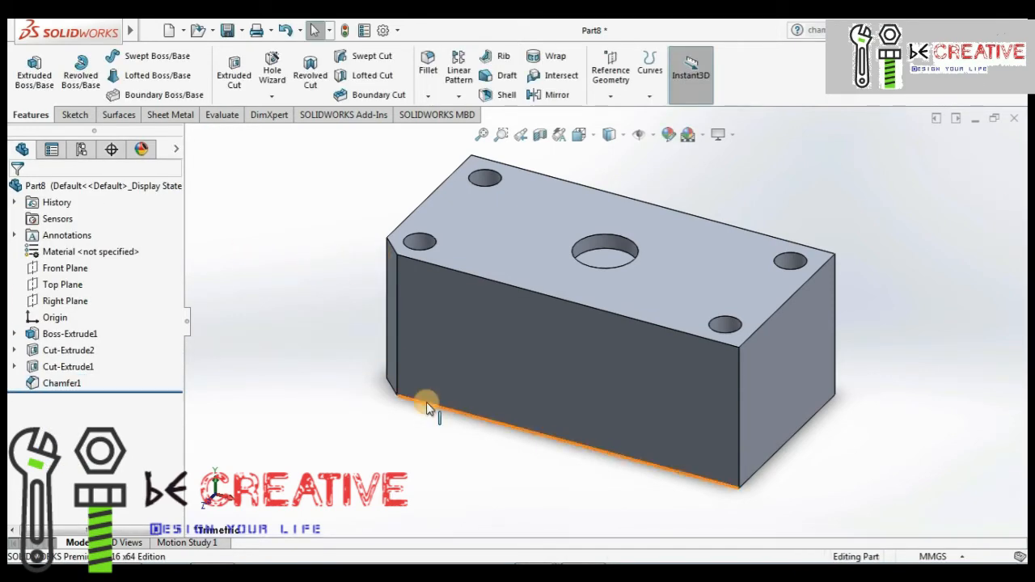
Chamfer the front face's right vertical edge using Angle distance with 15 mm and 30 degrees
middle_drag(427, 404, 327, 297)
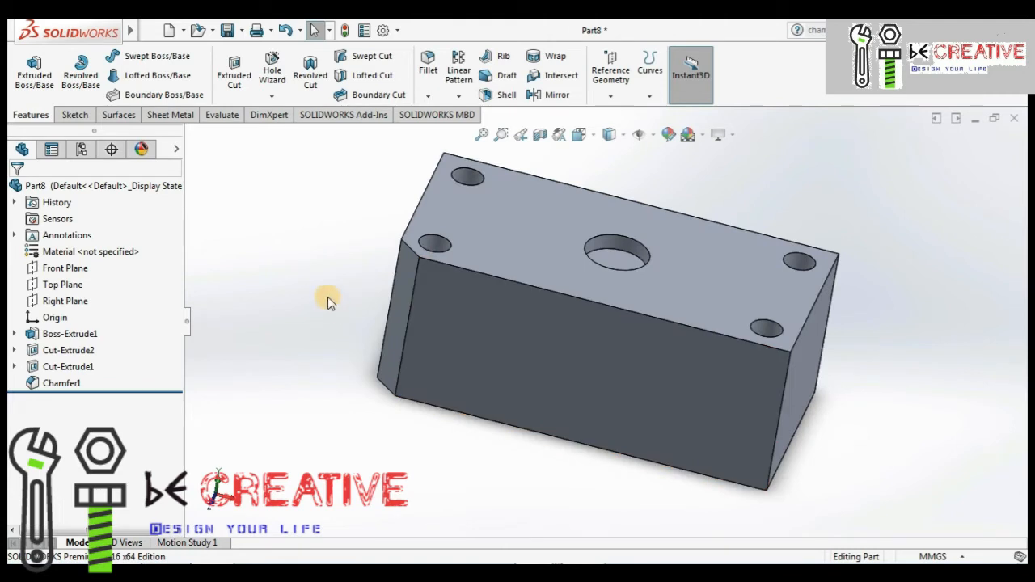
click(428, 95)
click(440, 133)
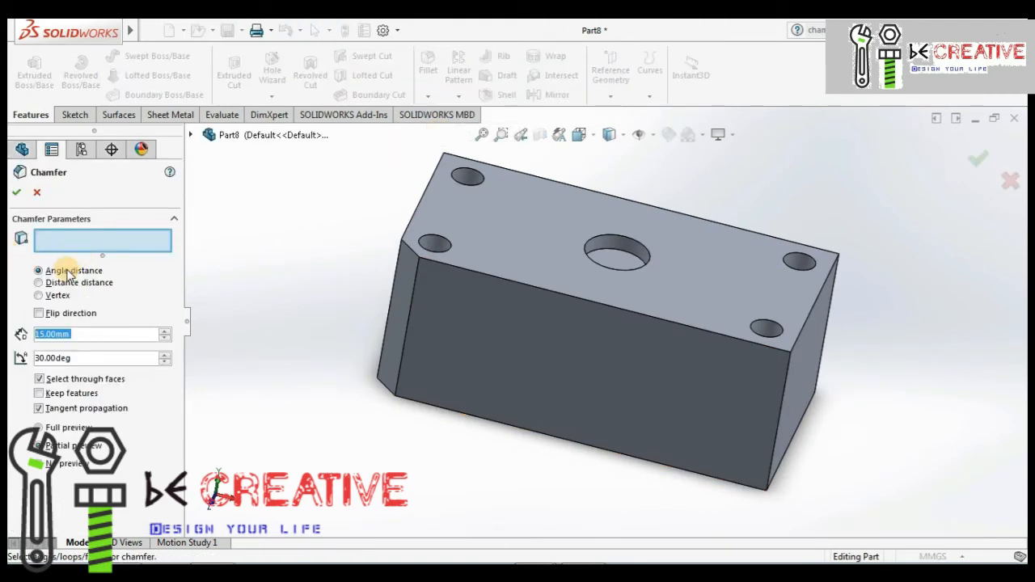
click(785, 385)
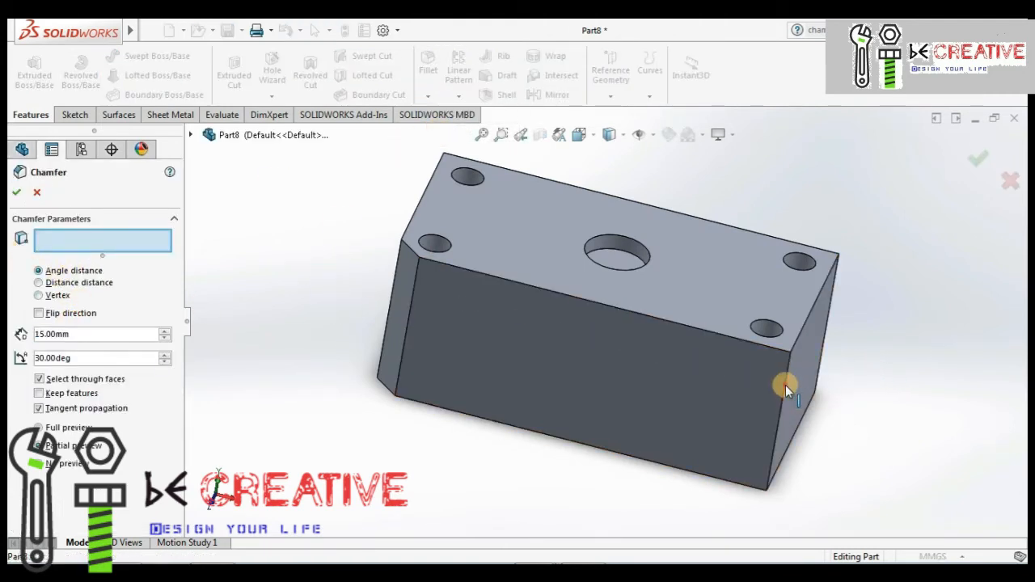
click(17, 195)
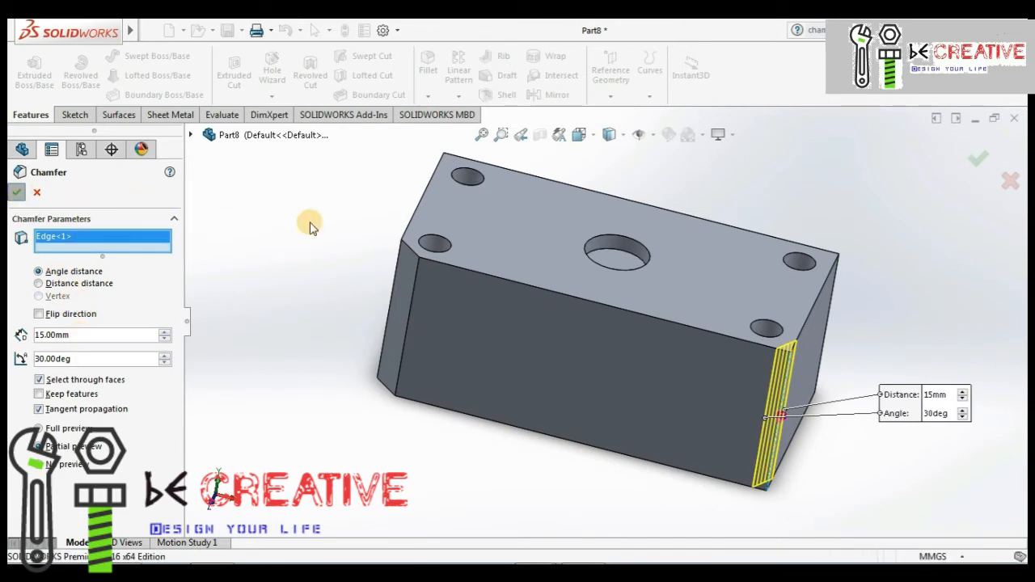
Start a Vertex chamfer and preview it on the hole face's far left corner and on its far right corner
middle_drag(490, 292, 513, 346)
middle_drag(189, 212, 194, 234)
key(Return)
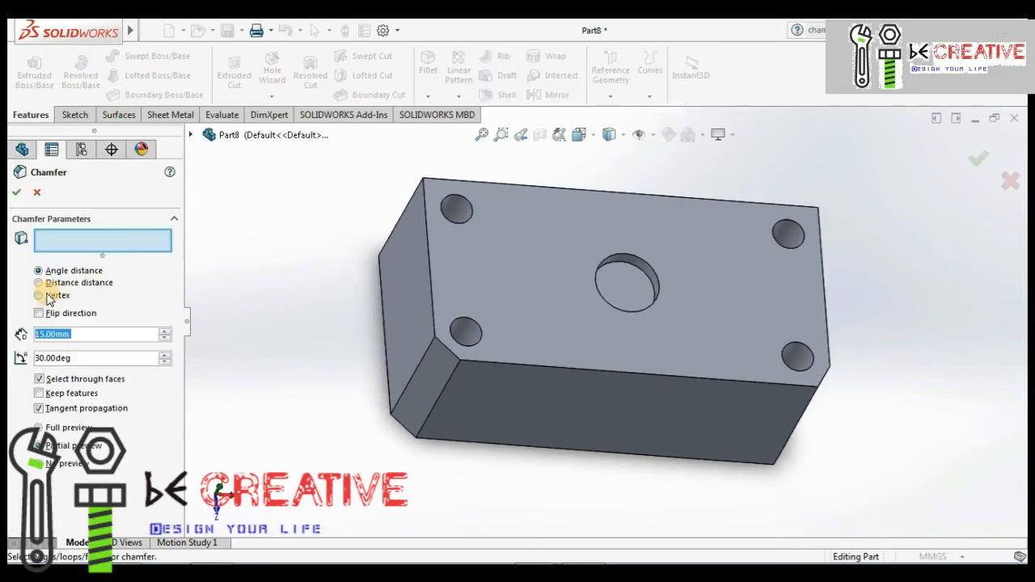
click(47, 296)
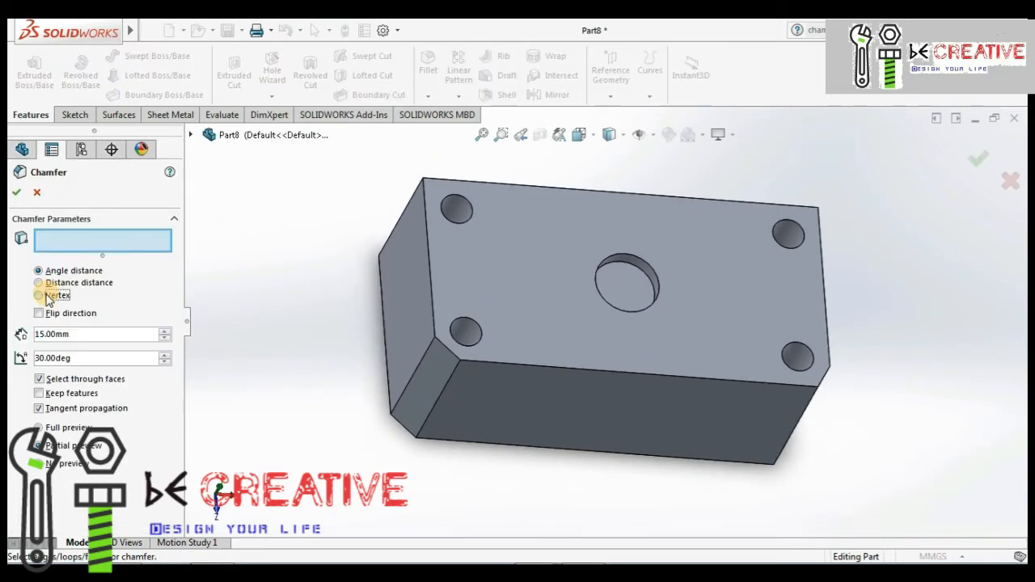
click(423, 178)
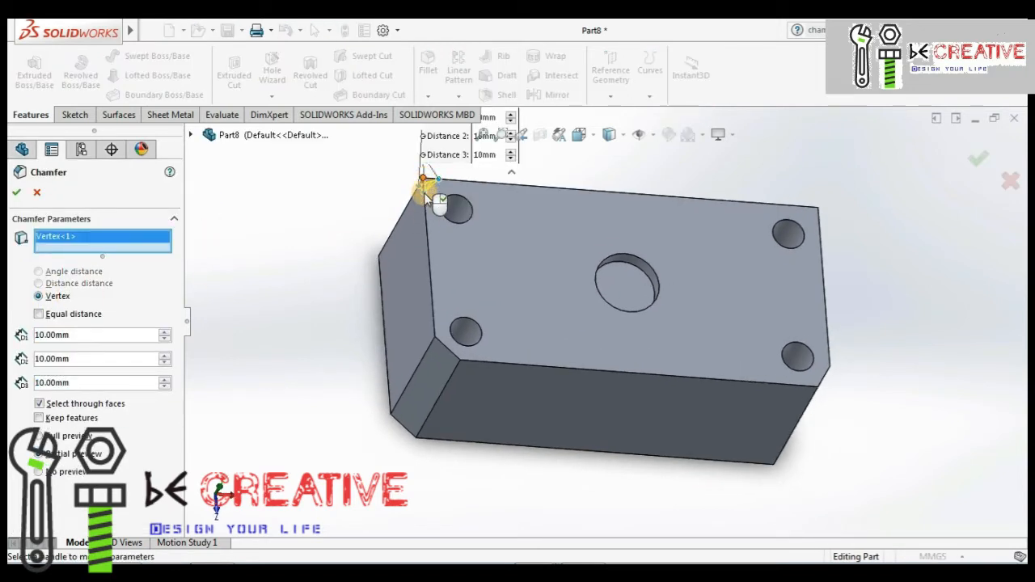
middle_drag(443, 214, 412, 231)
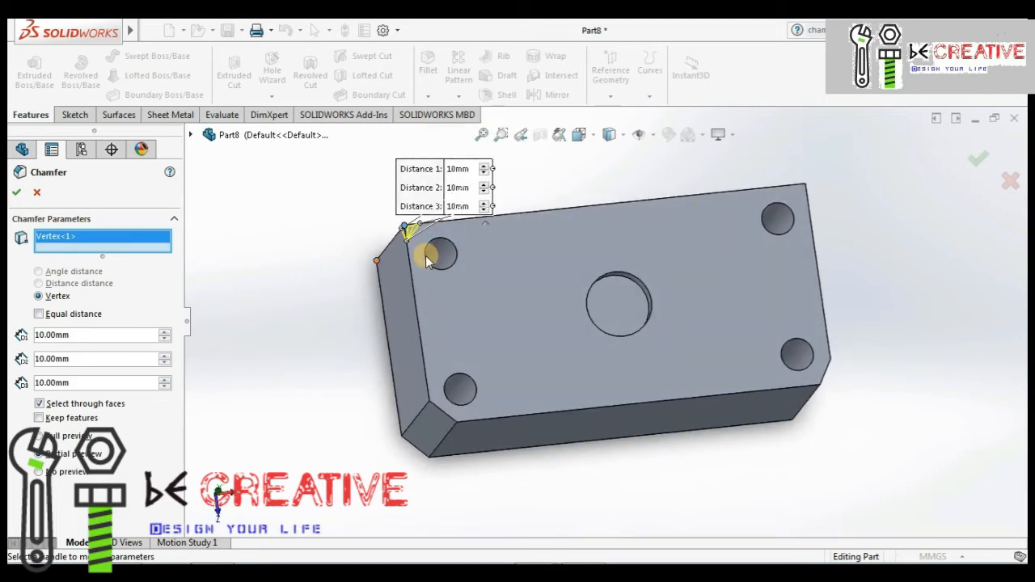
click(806, 187)
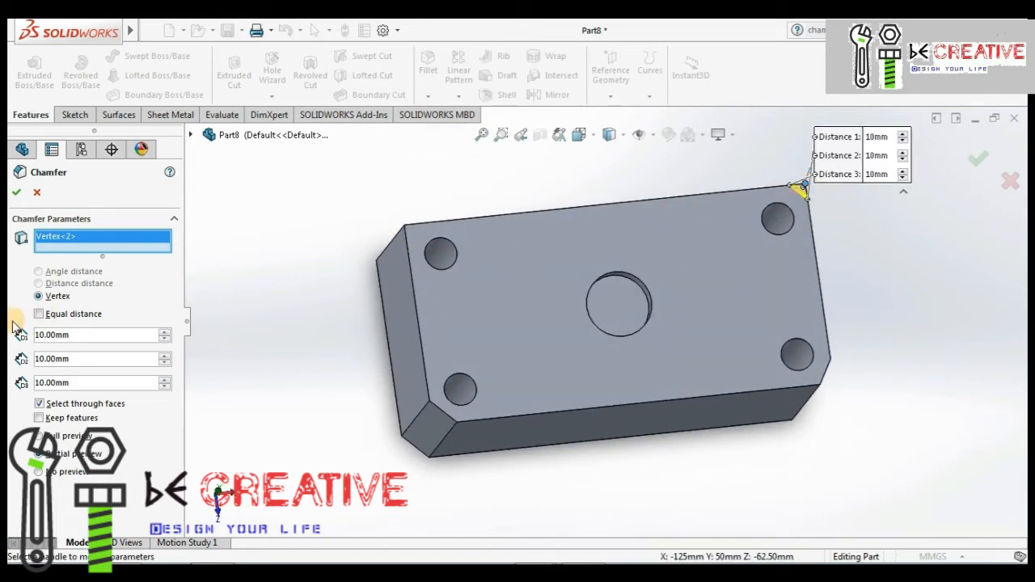
Set all three vertex chamfer distances to 15 mm and apply the chamfer to the hole face's far left corner
drag(83, 334, 29, 332)
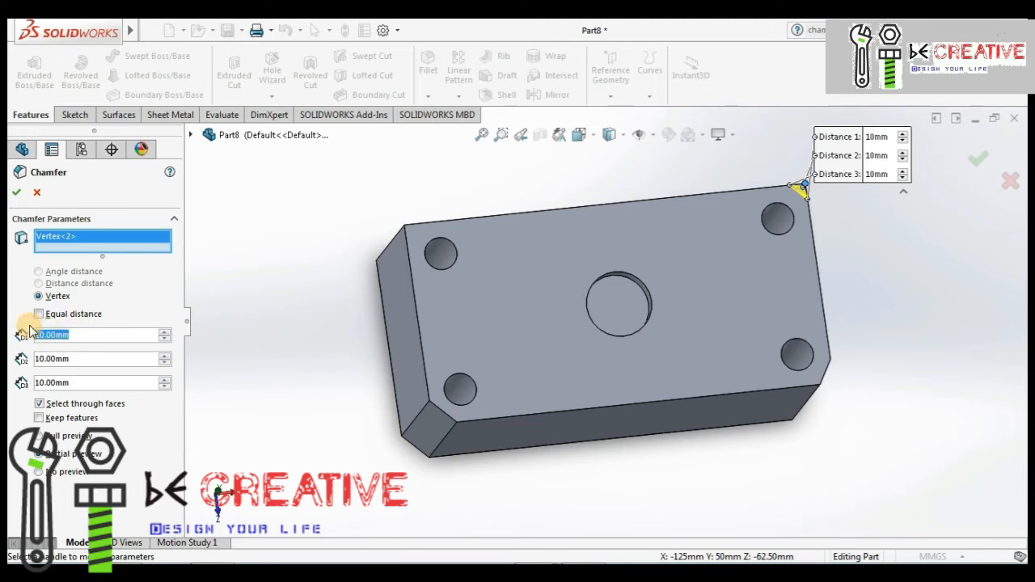
text(15)
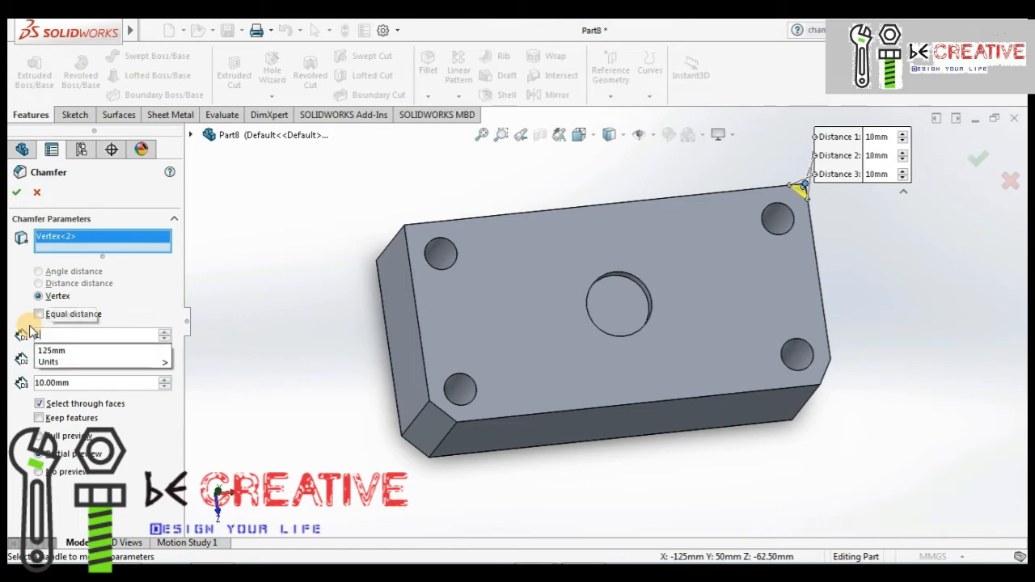
click(86, 383)
drag(86, 383, 16, 372)
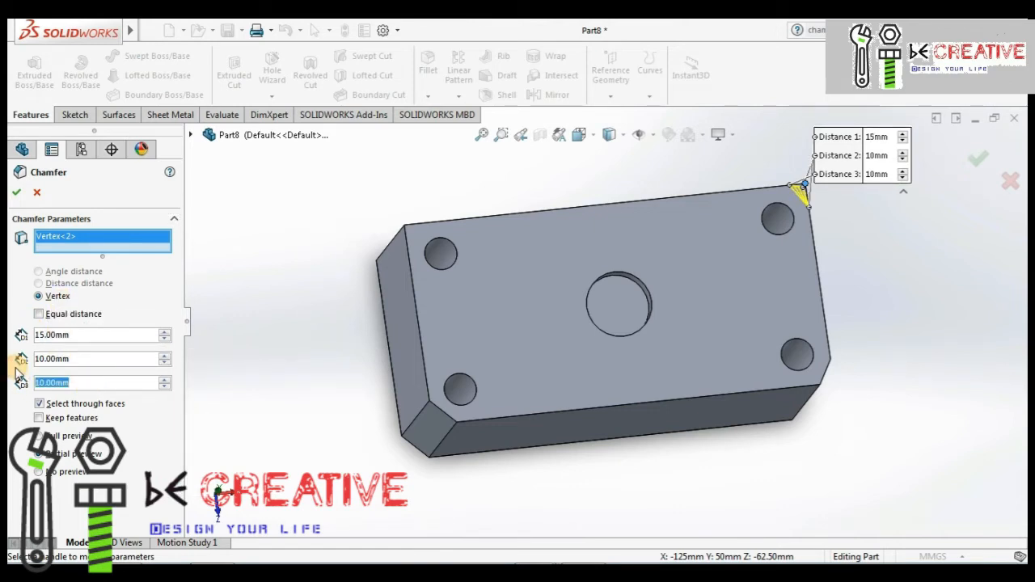
text(15)
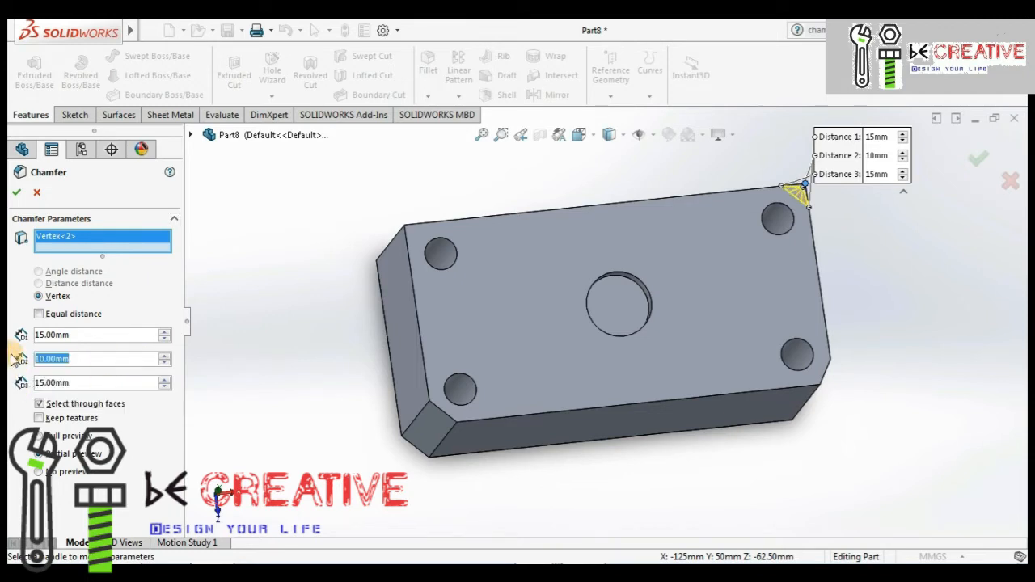
text(15)
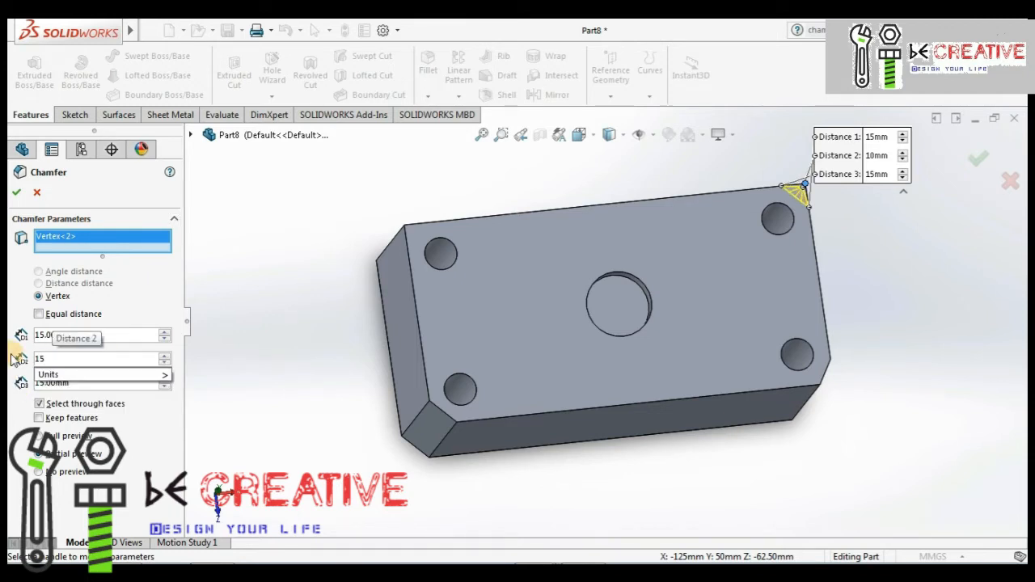
key(Return)
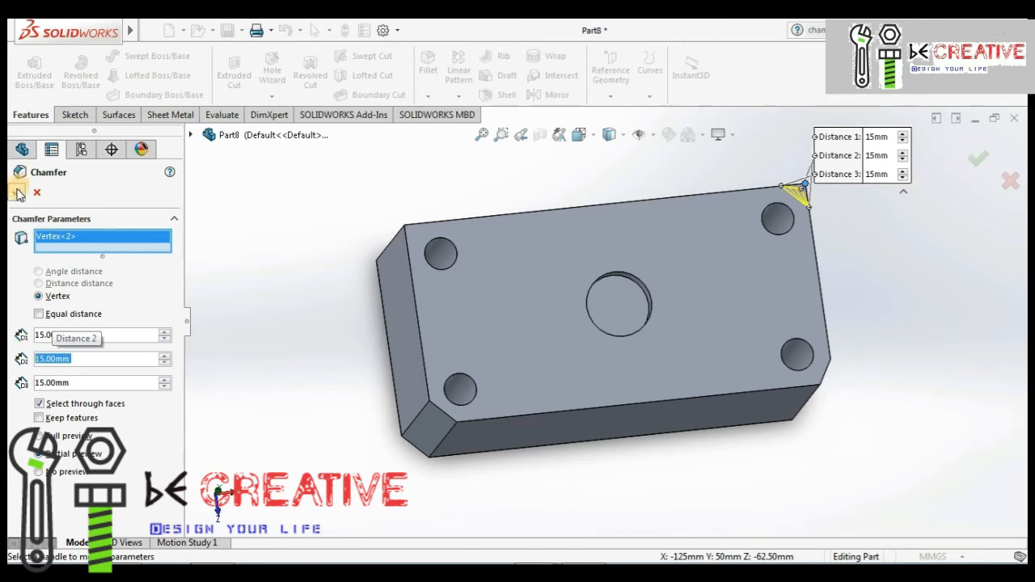
click(405, 225)
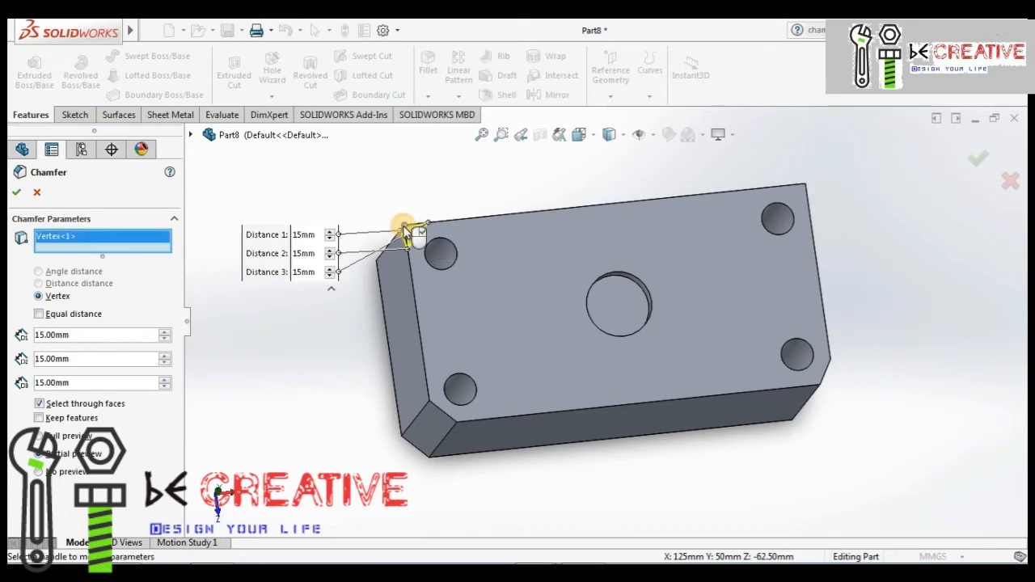
click(15, 193)
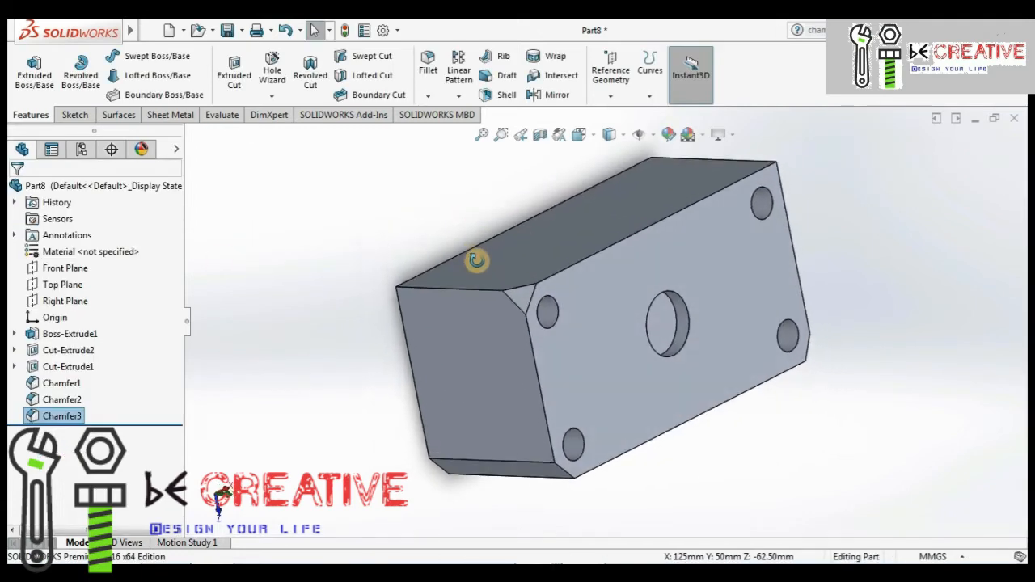
middle_drag(474, 261, 520, 359)
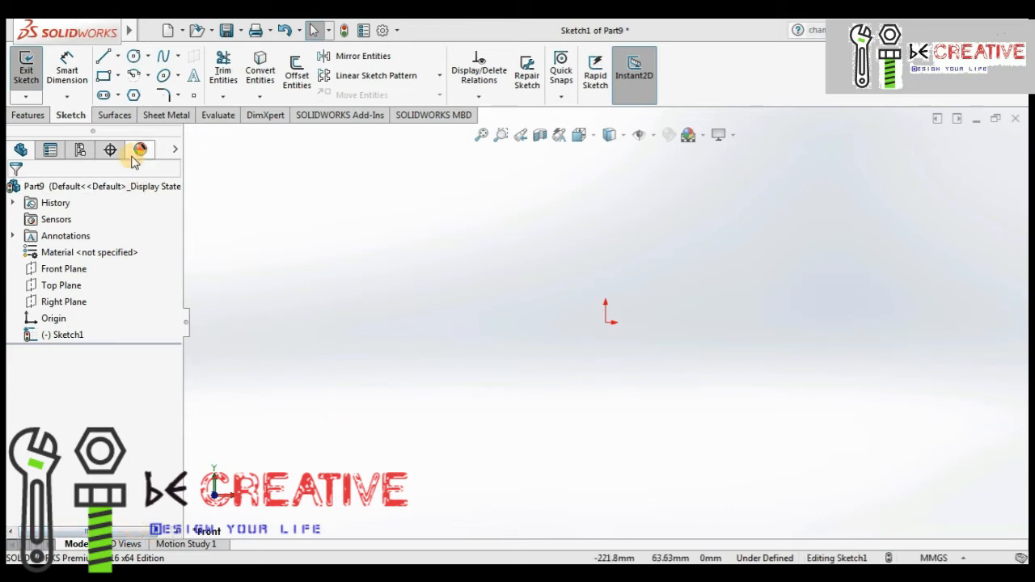
Sketch a vertical centerline about 83 mm long up from the origin, and start a corner rectangle for the profile
click(118, 57)
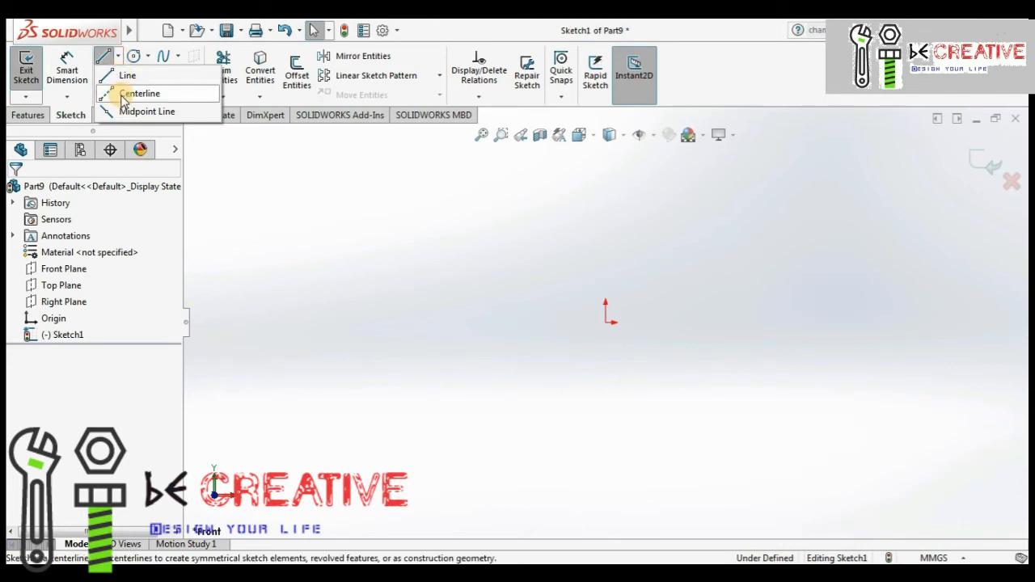
click(117, 92)
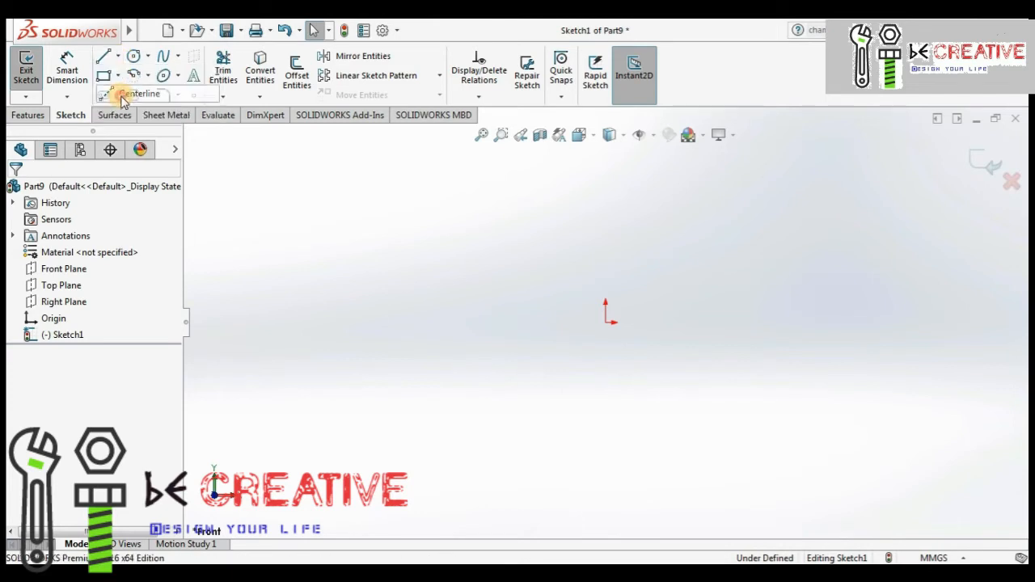
click(605, 322)
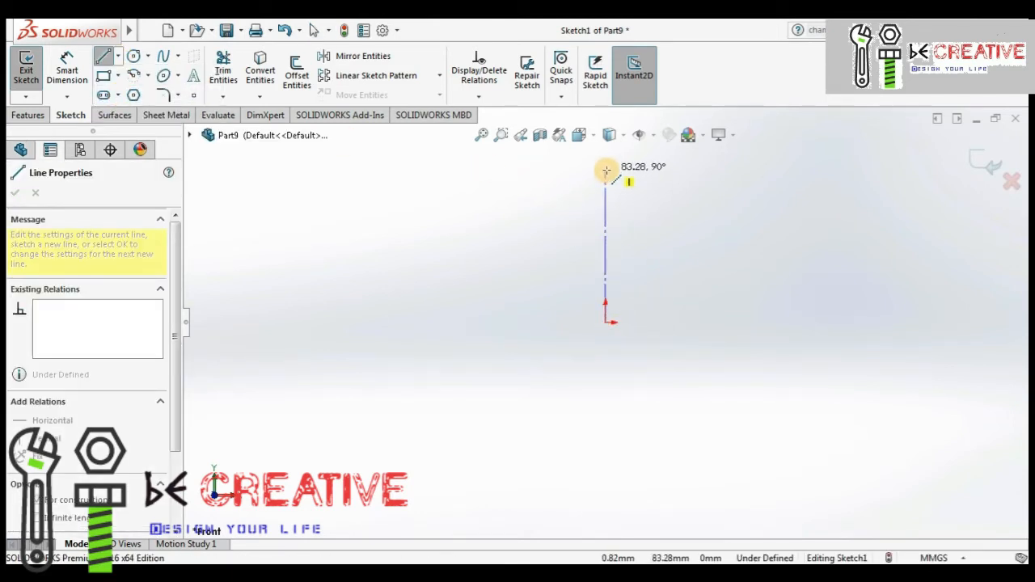
click(606, 170)
right_click(636, 183)
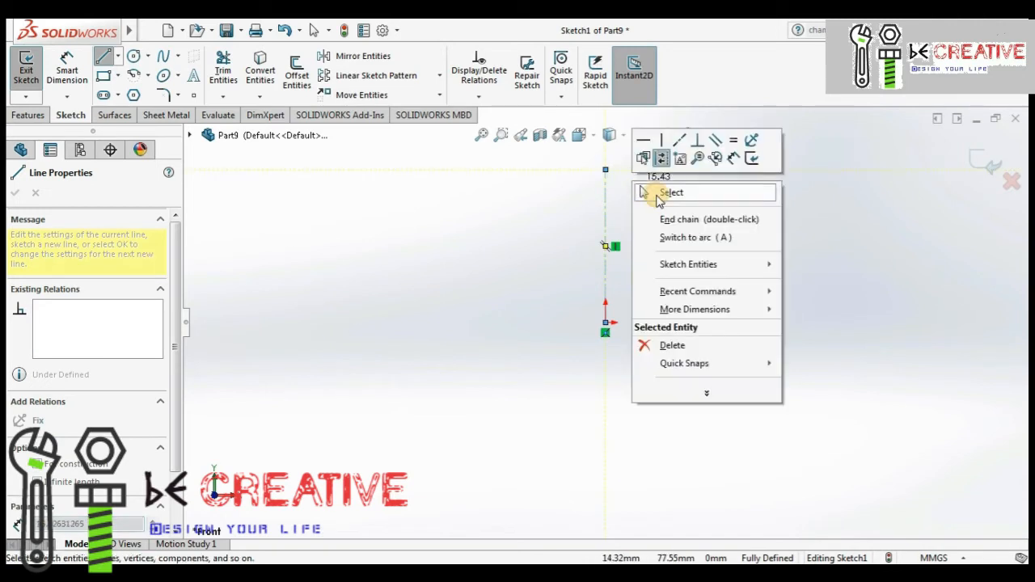
click(669, 194)
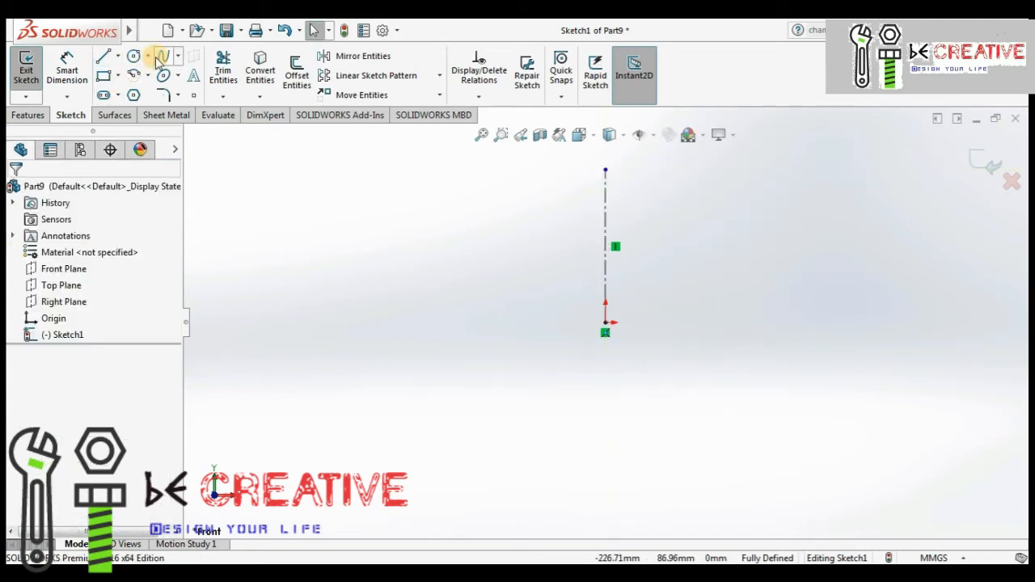
click(117, 76)
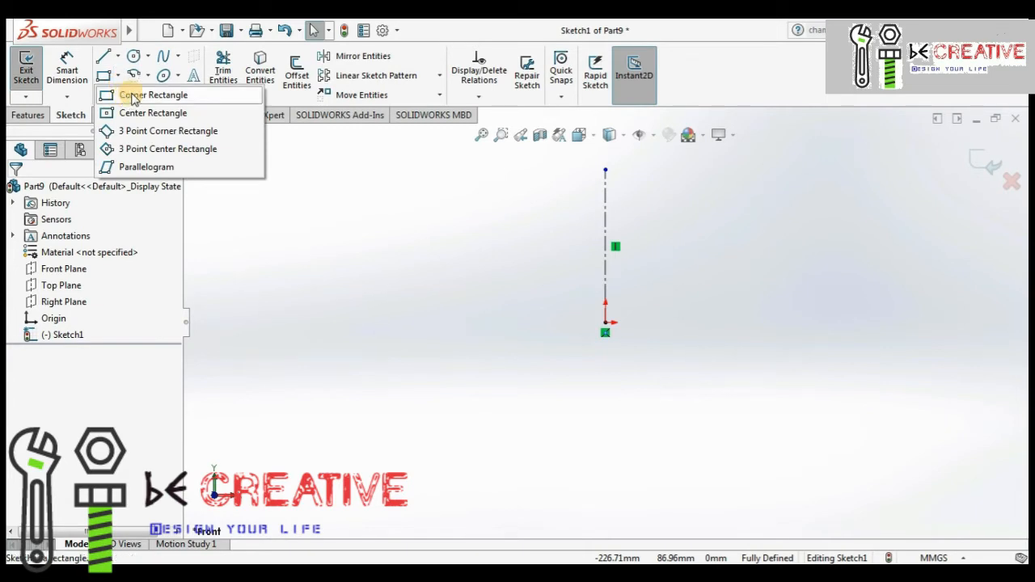
click(138, 98)
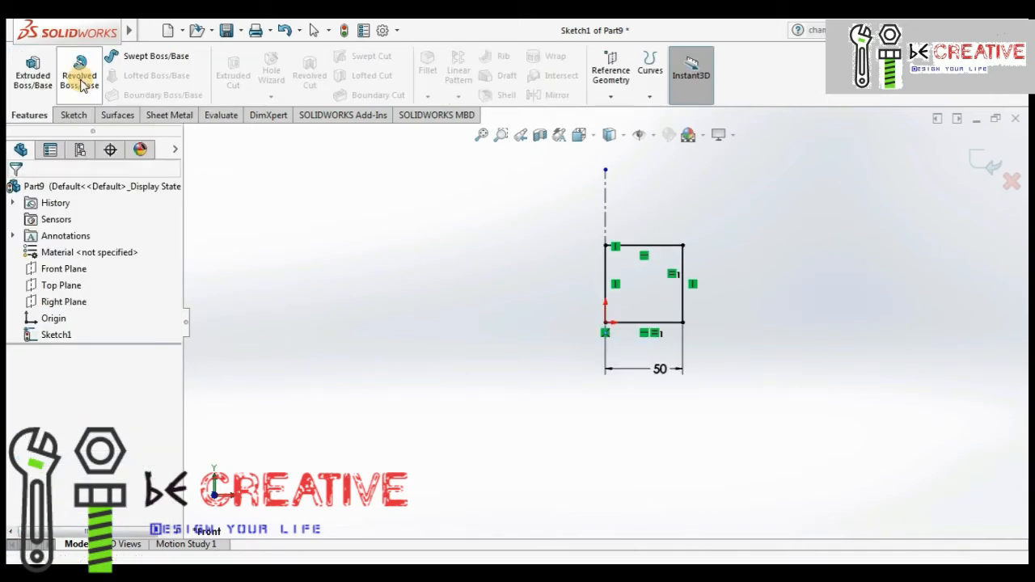
Start a Revolved Boss of the 50 mm square about the reselected vertical centerline, with a Direction 1 angle of 80 degrees
click(79, 77)
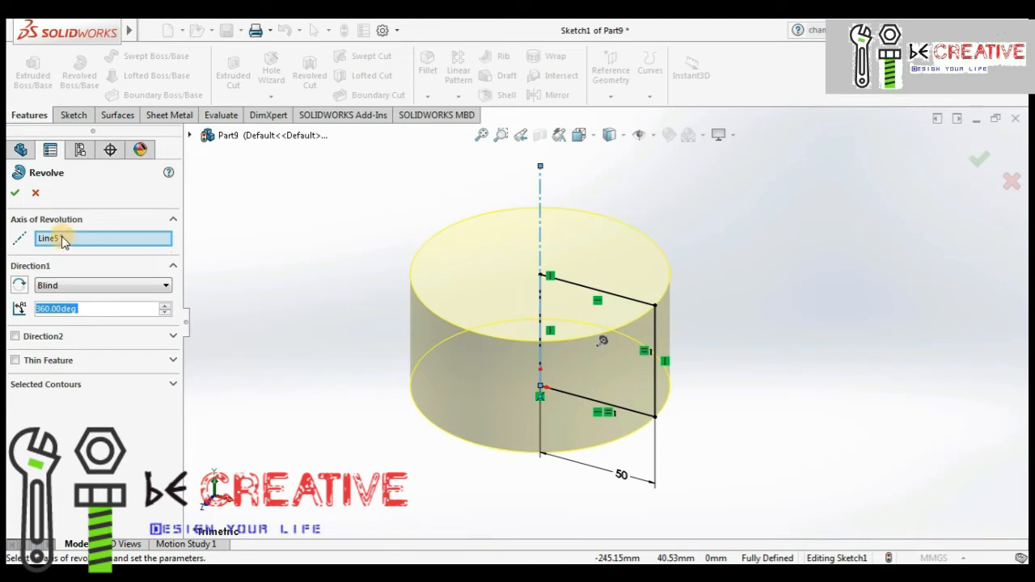
right_click(64, 239)
click(93, 245)
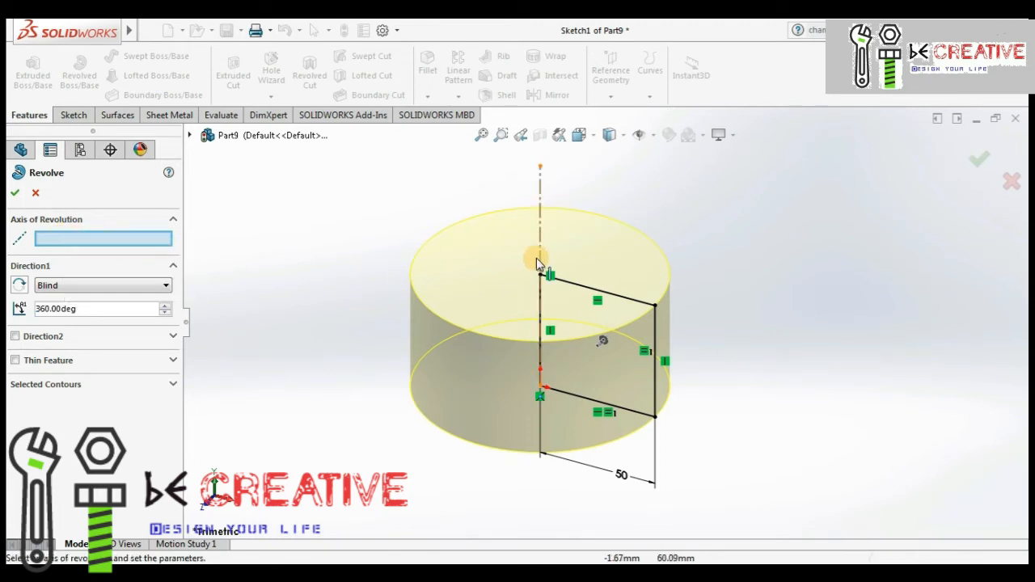
click(541, 207)
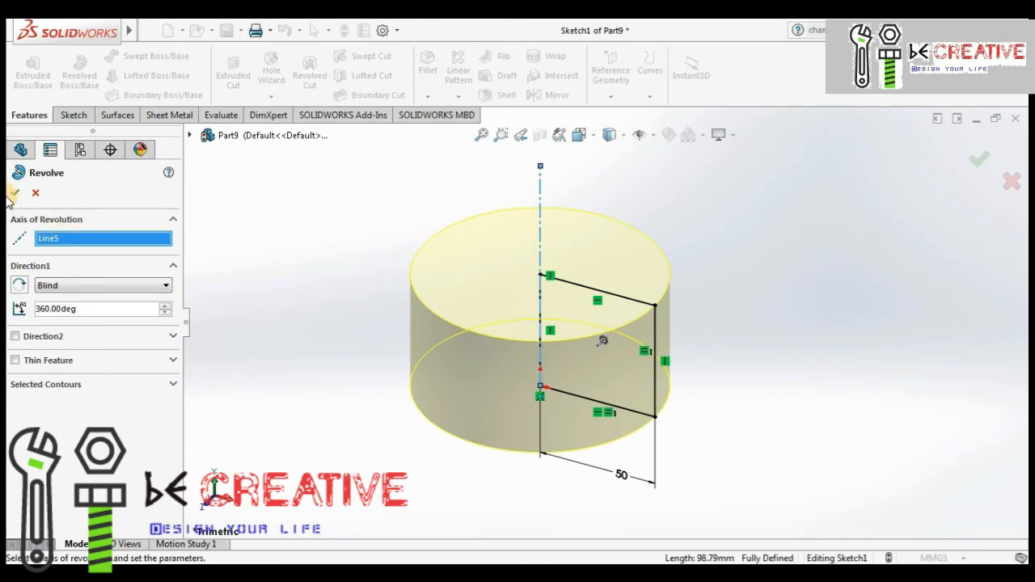
double_click(87, 308)
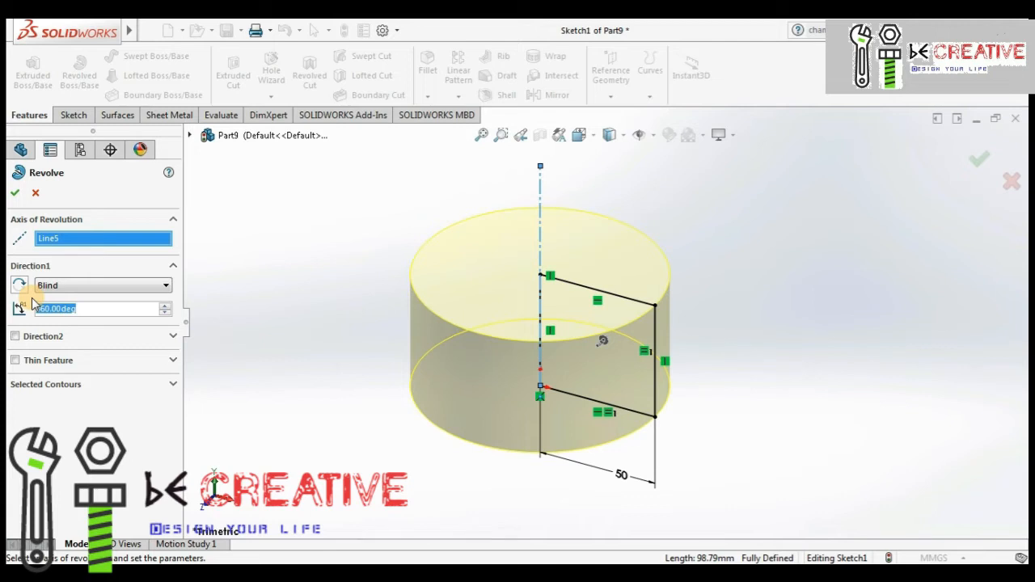
text(80)
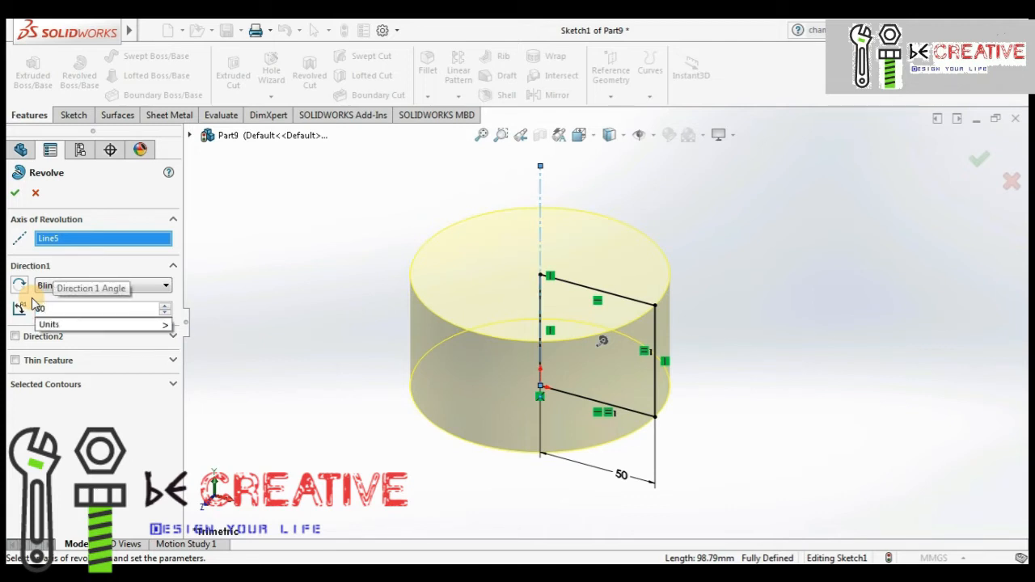
key(Return)
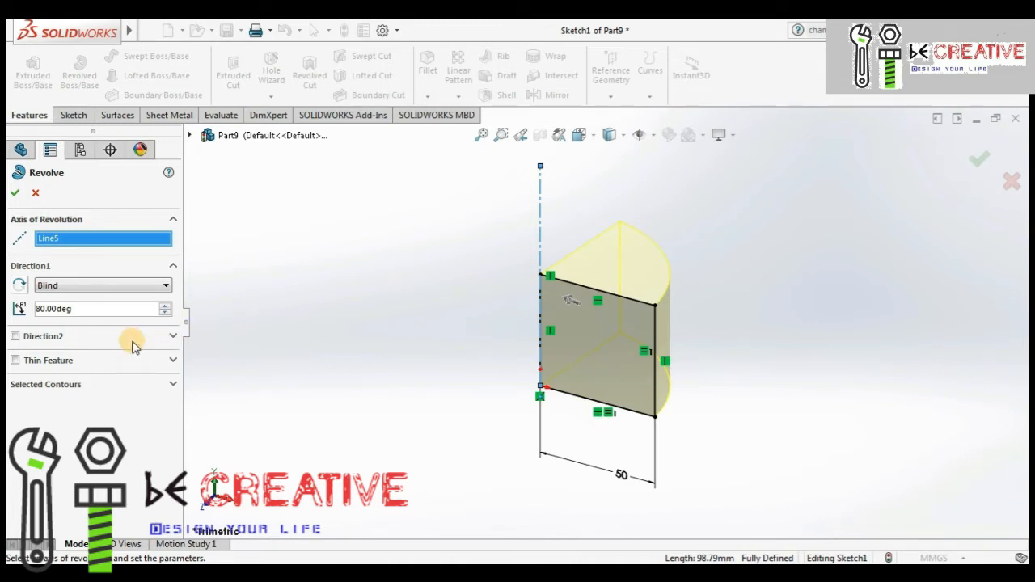
Add Direction 2 to the revolve as Blind with an angle of 50 degrees and apply the feature
click(15, 337)
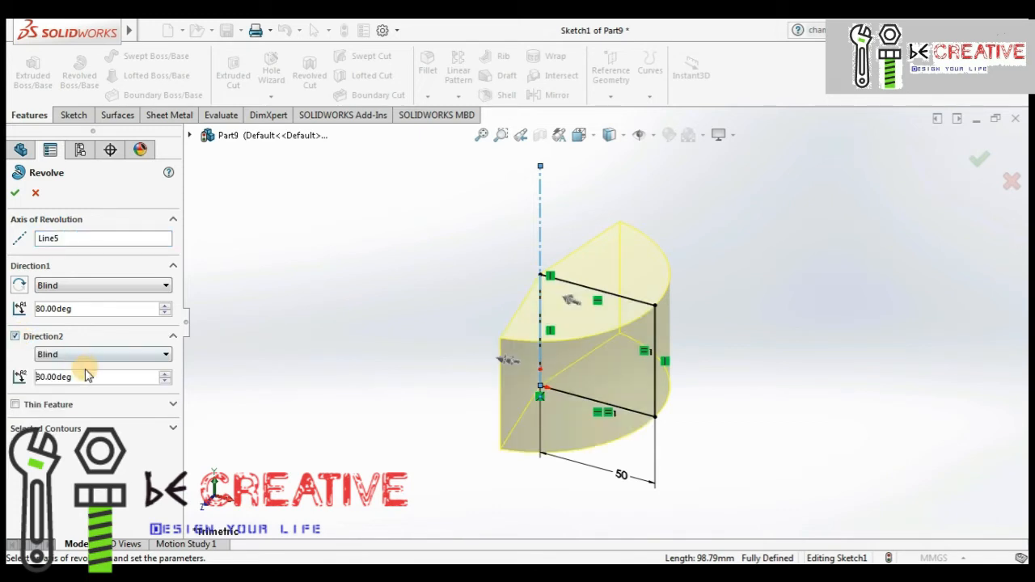
drag(86, 377, 47, 376)
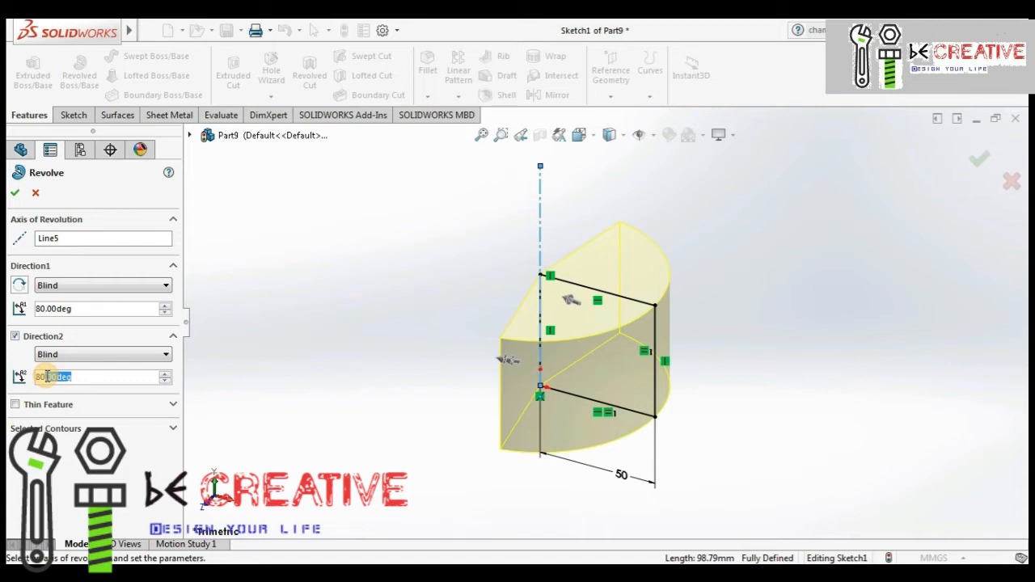
drag(47, 377, 35, 378)
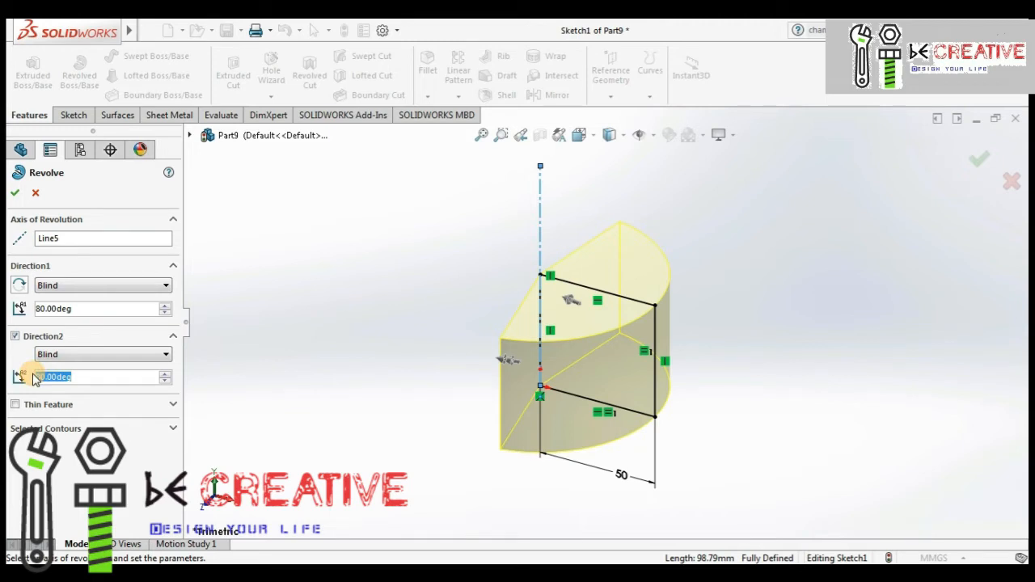
text(30)
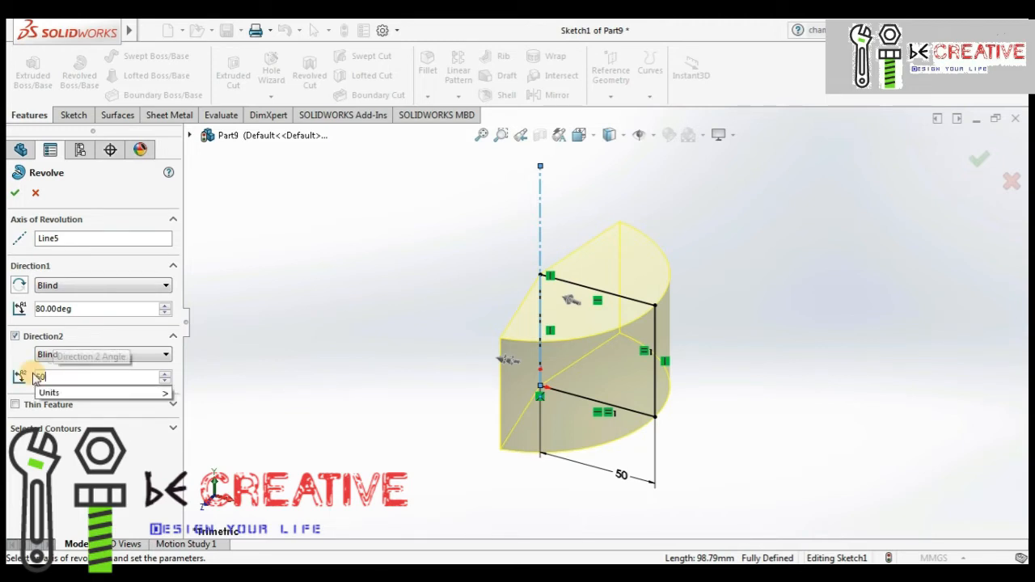
key(Return)
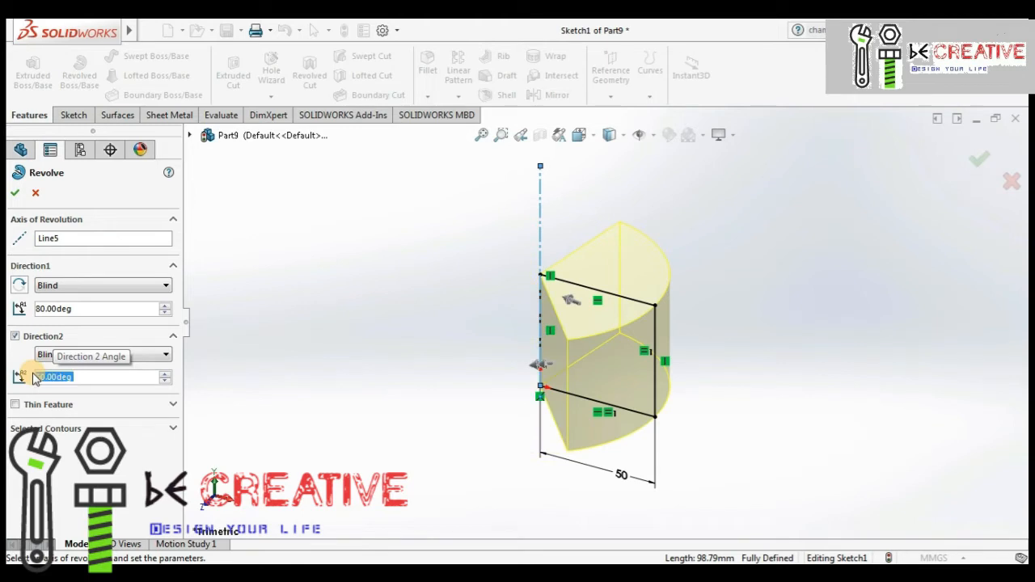
click(17, 198)
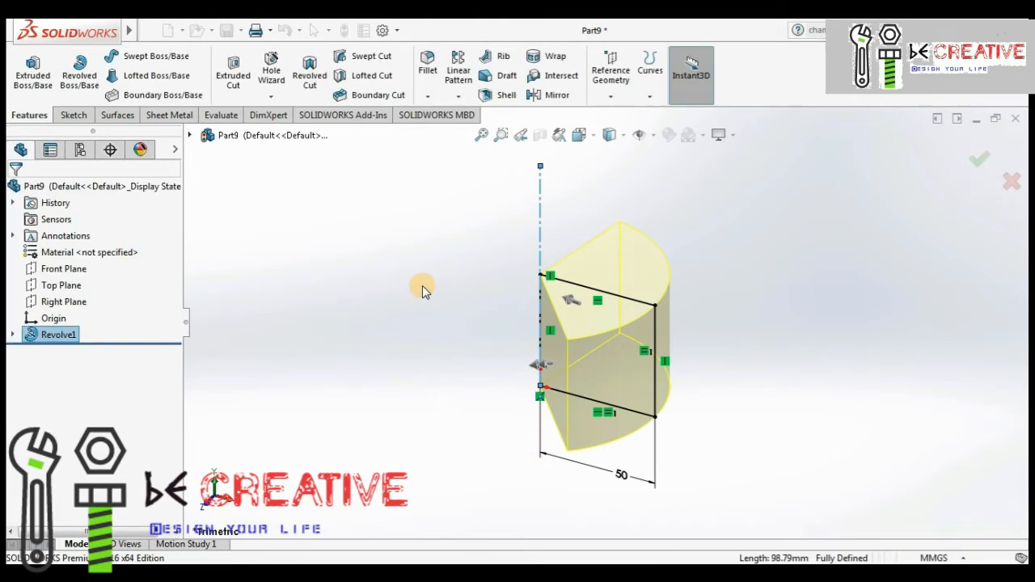
middle_drag(421, 291, 381, 381)
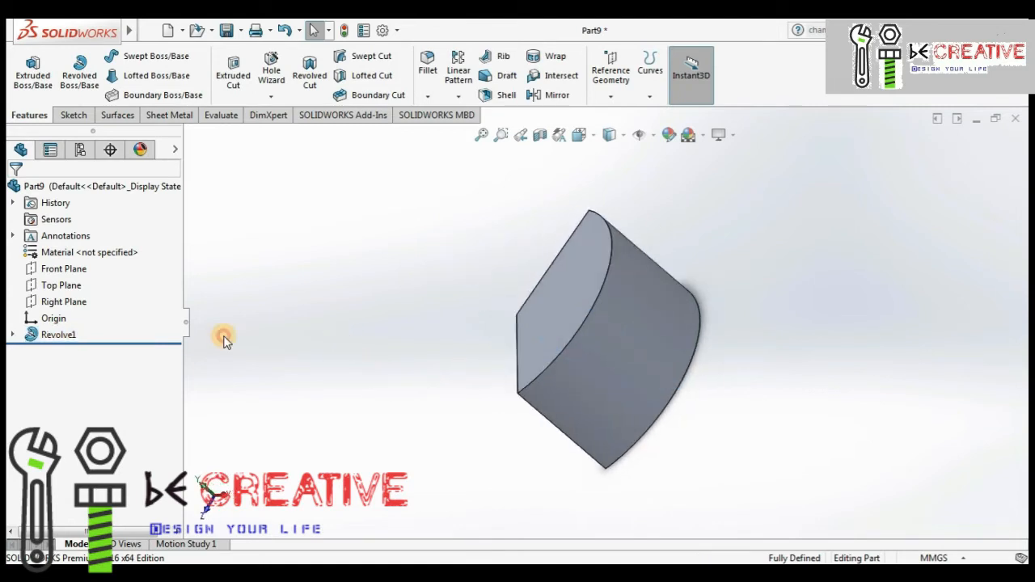
Edit the revolved boss to a Direction 1 angle of 360 degrees with Direction 2 turned off
right_click(62, 340)
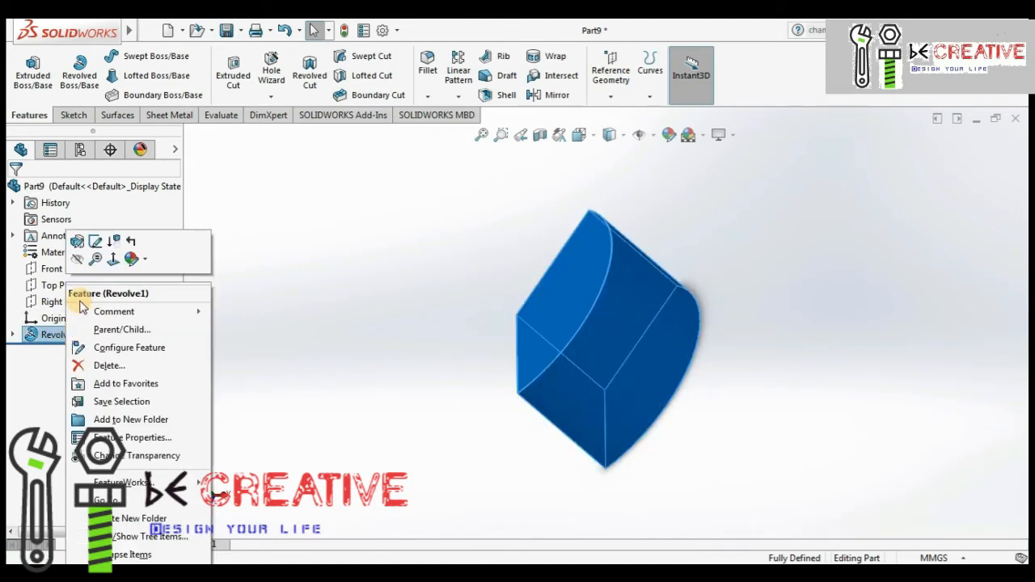
click(77, 241)
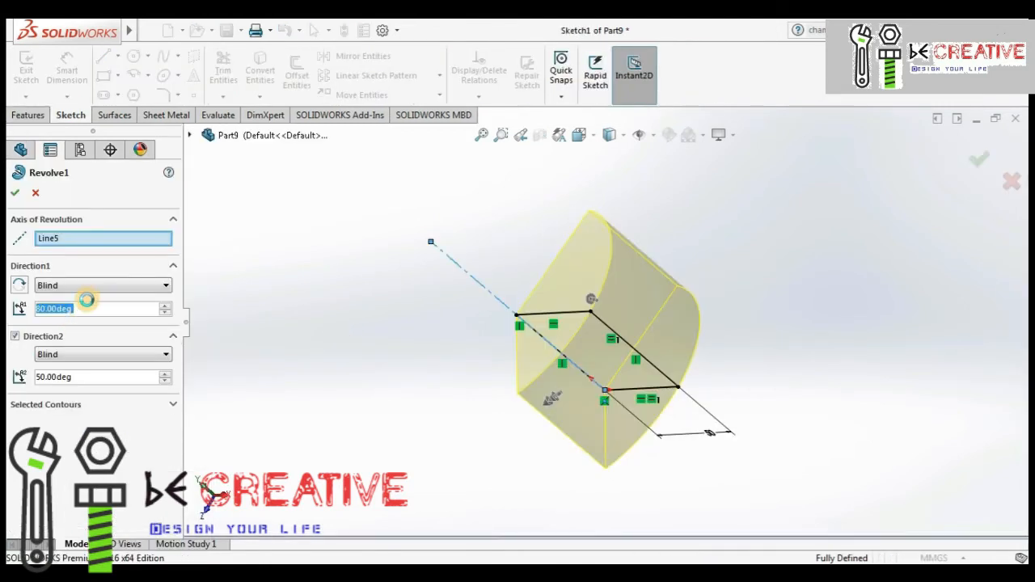
text(3)
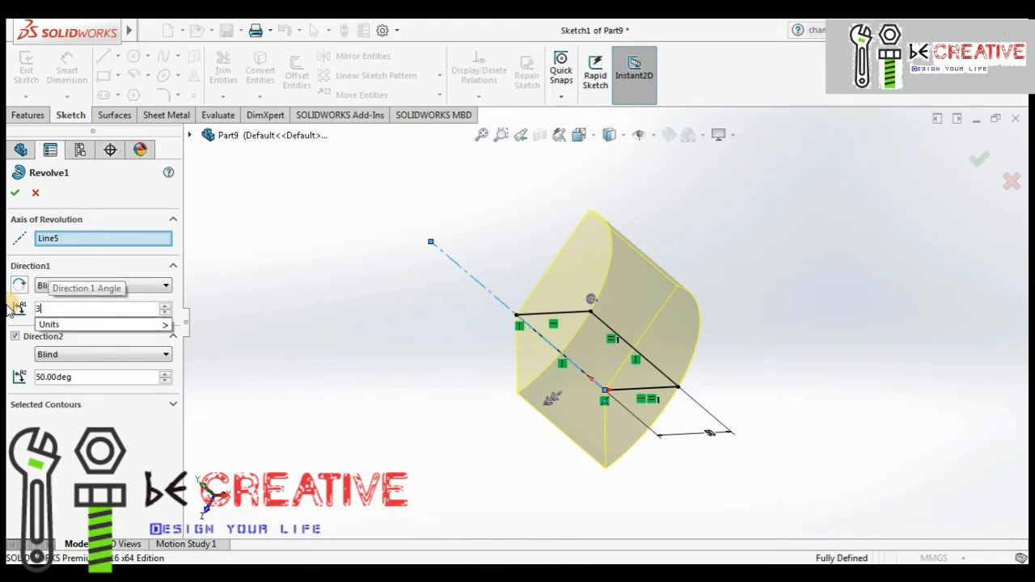
text(60)
key(Return)
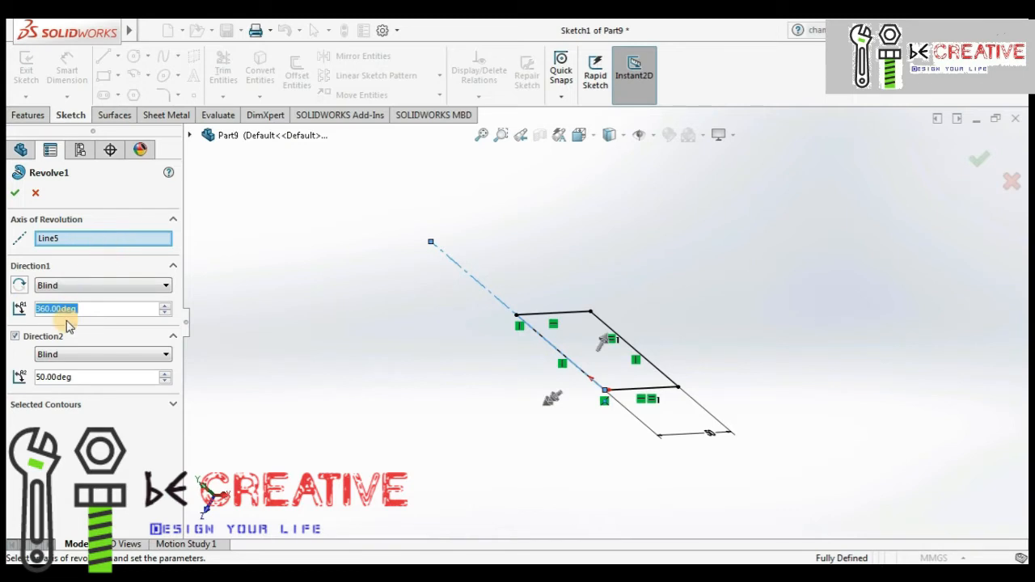
click(15, 335)
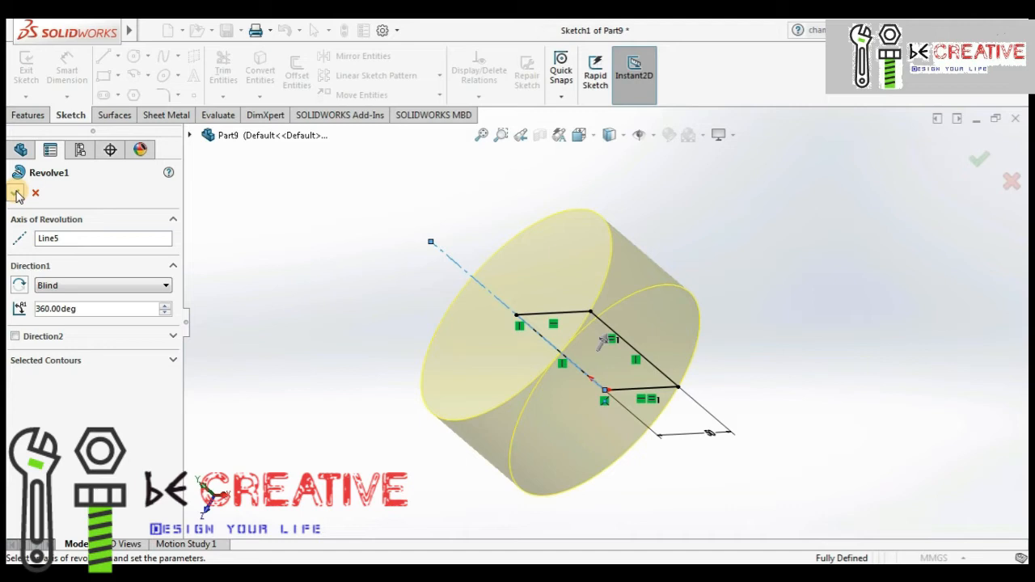
click(17, 195)
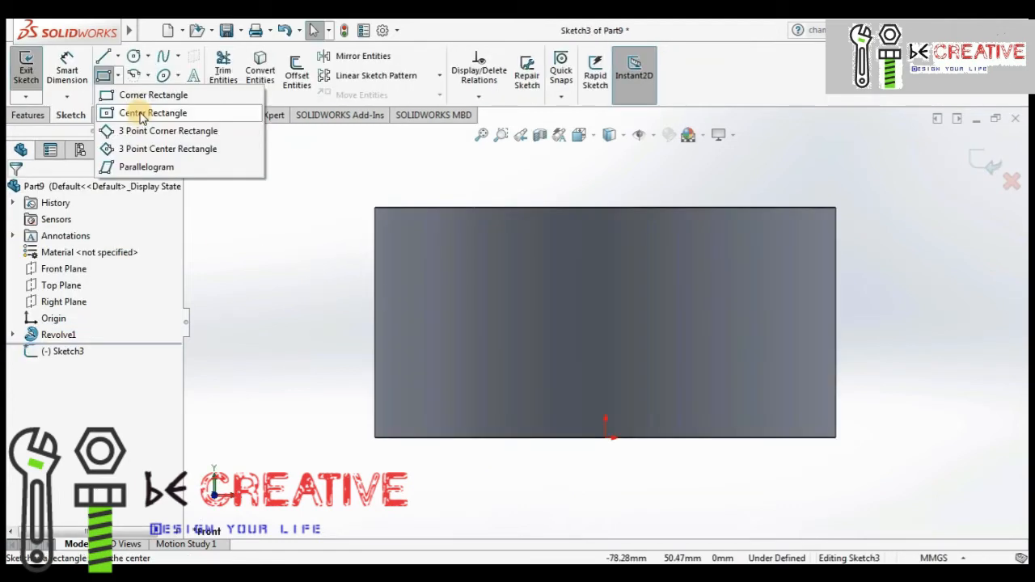
Sketch a 15 by 25 mm corner rectangle 15 mm above the cylinder's base and revolve-cut it 360 degrees about its side above the origin
click(142, 95)
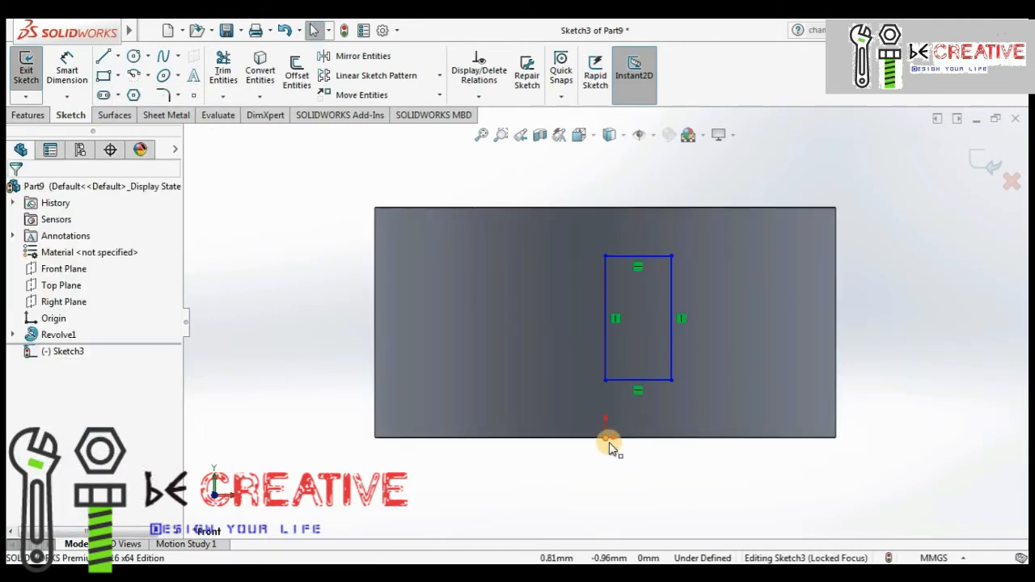
click(29, 116)
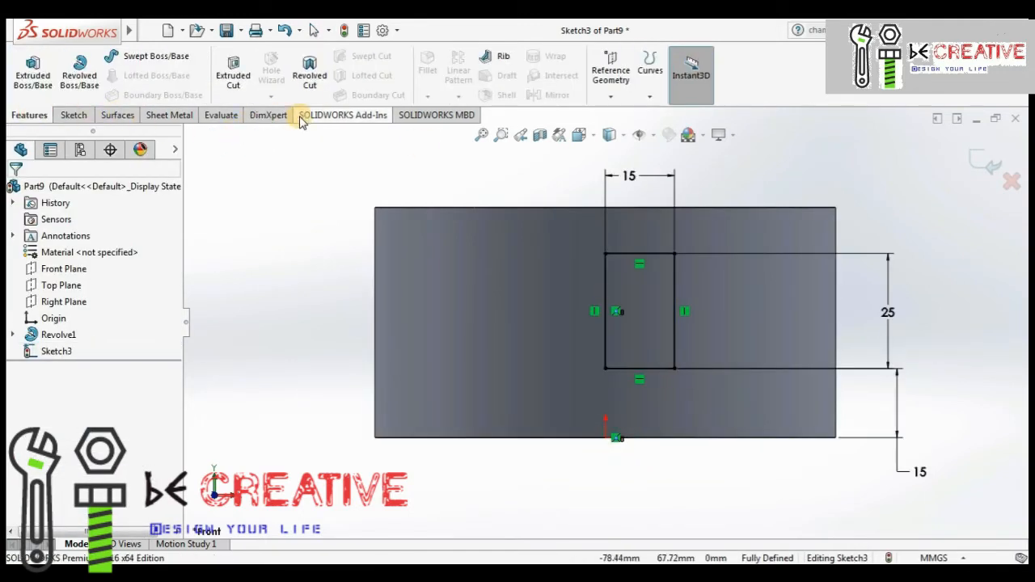
click(309, 75)
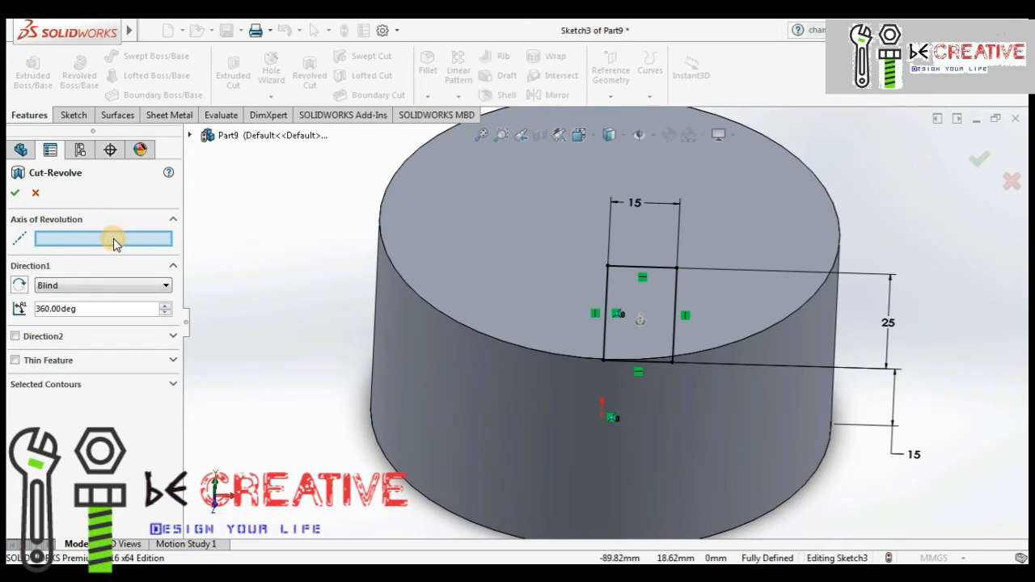
click(606, 291)
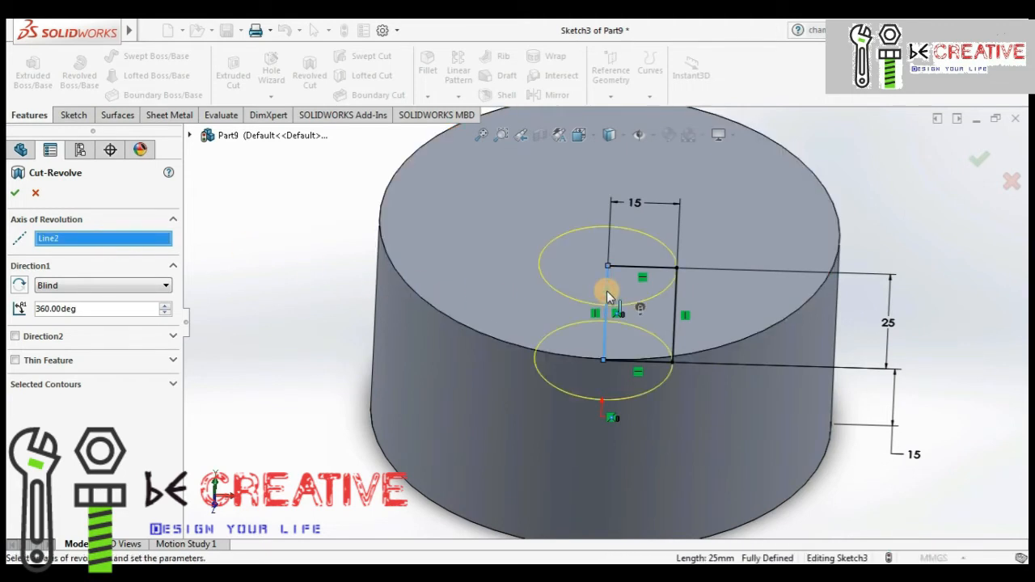
click(15, 192)
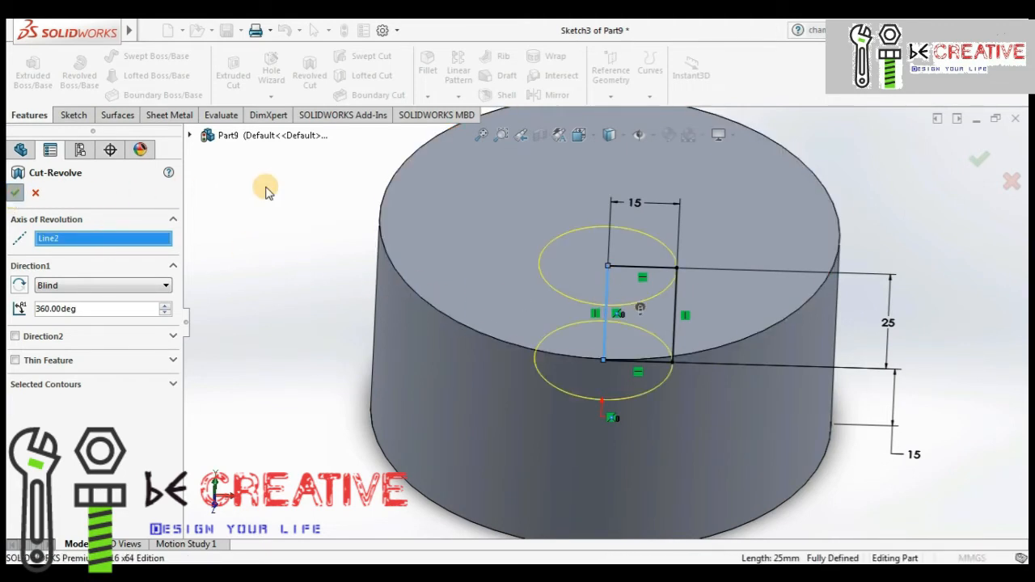
Examine the internal revolved cut with a planar Section View through the Front Plane
mouse_move(337, 215)
middle_down()
mouse_move(238, 121)
mouse_move(288, 143)
mouse_move(283, 166)
middle_up()
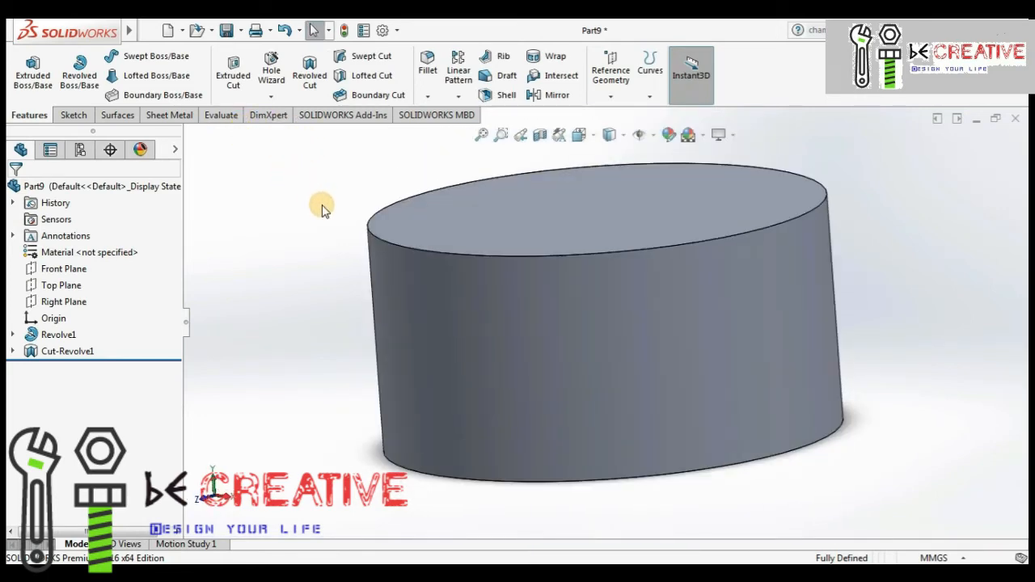
middle_drag(522, 323, 529, 235)
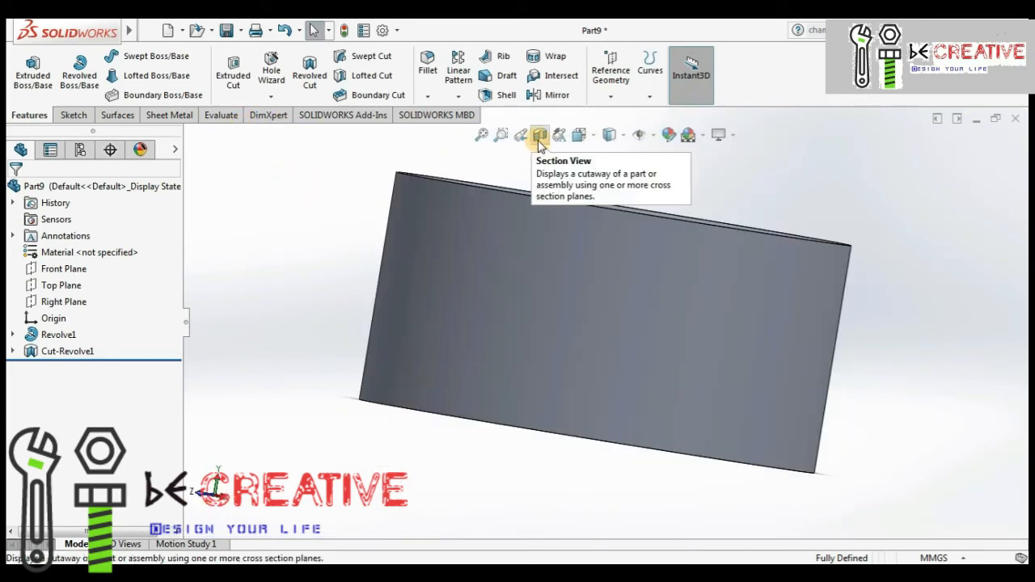
click(540, 136)
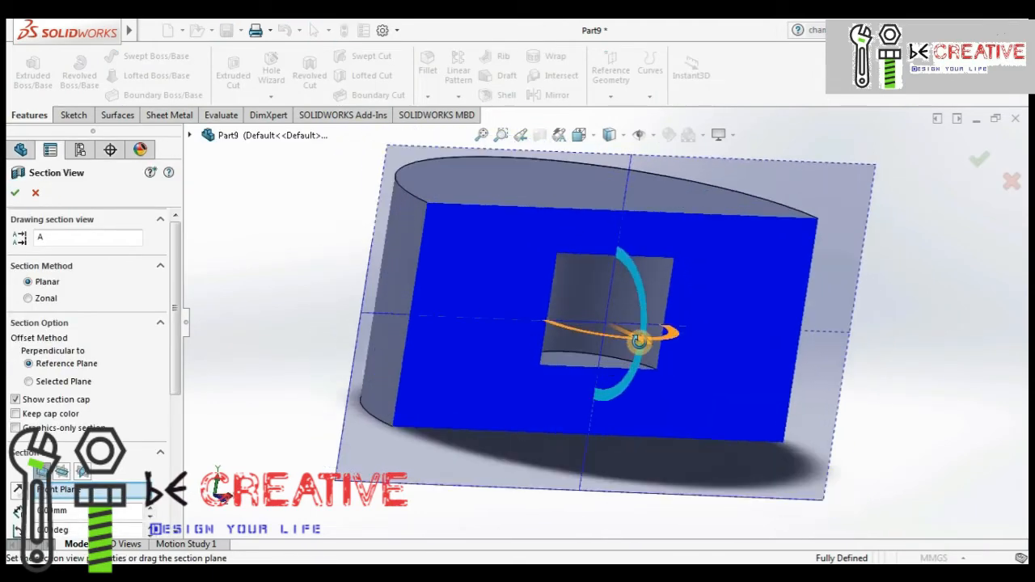
middle_drag(639, 342, 660, 381)
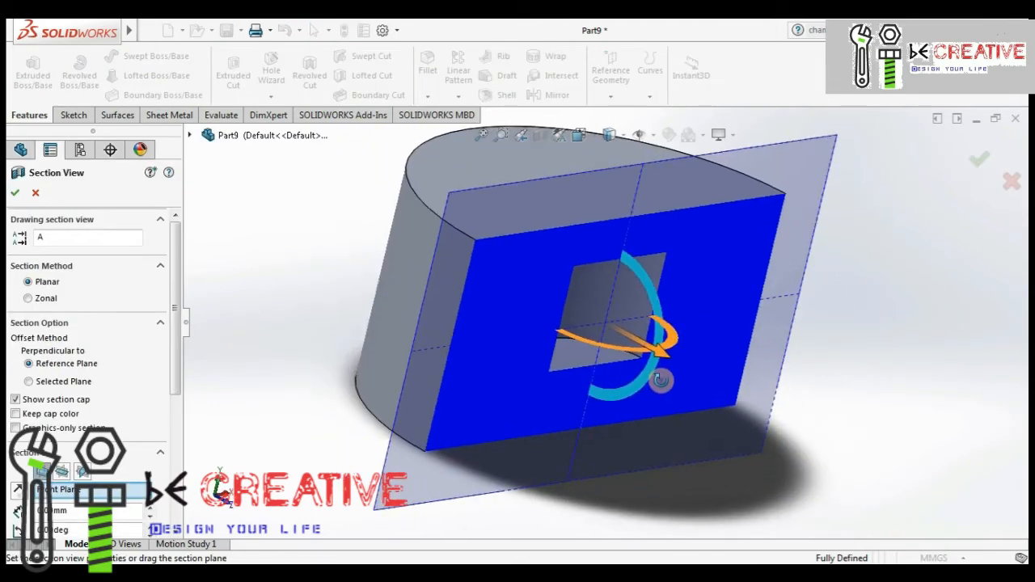
click(12, 192)
right_drag(289, 229, 224, 162)
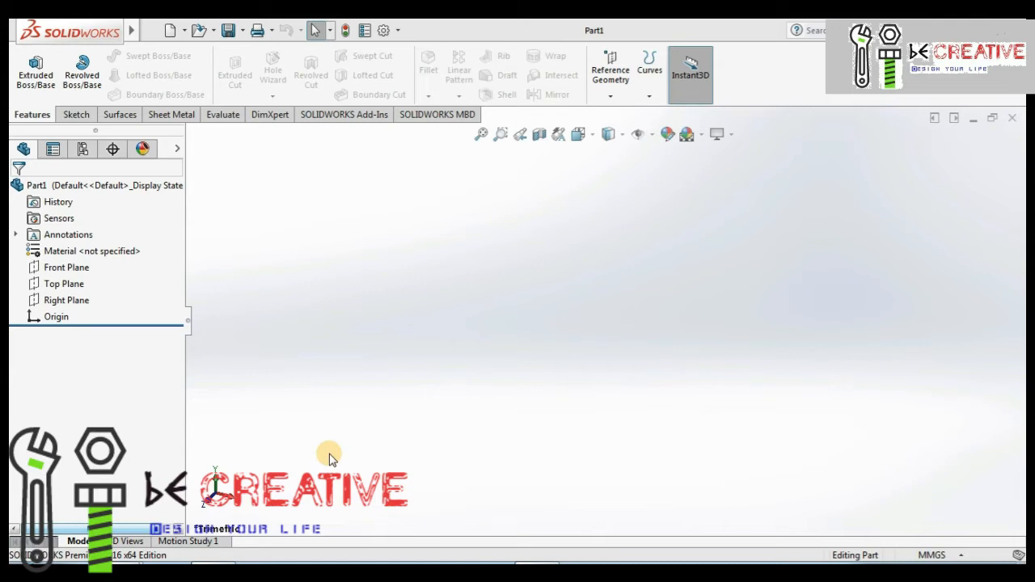
Start a sketch on the Top Plane of the new part and draw a circle about 65 mm in radius centered on the origin
click(64, 284)
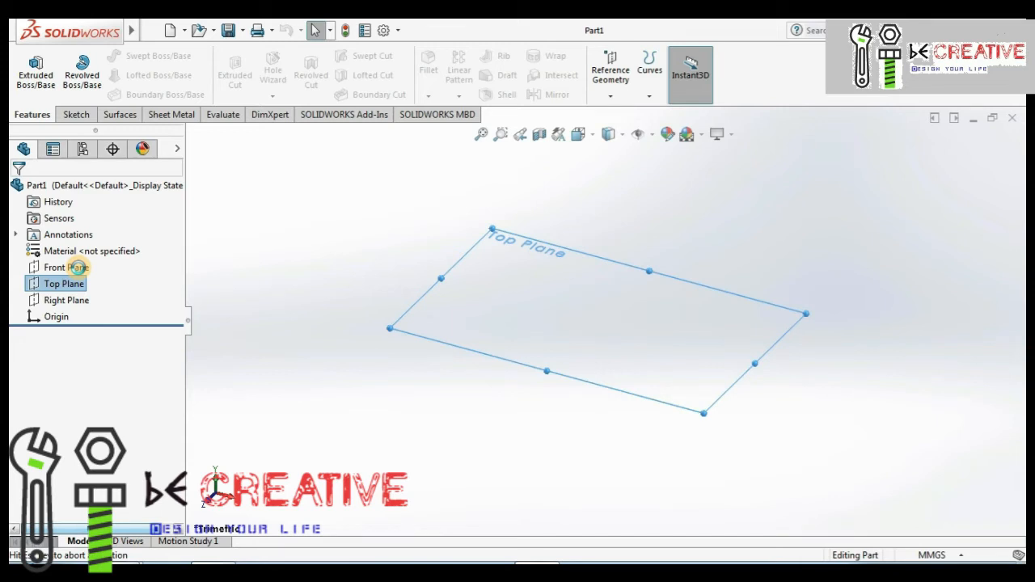
click(330, 458)
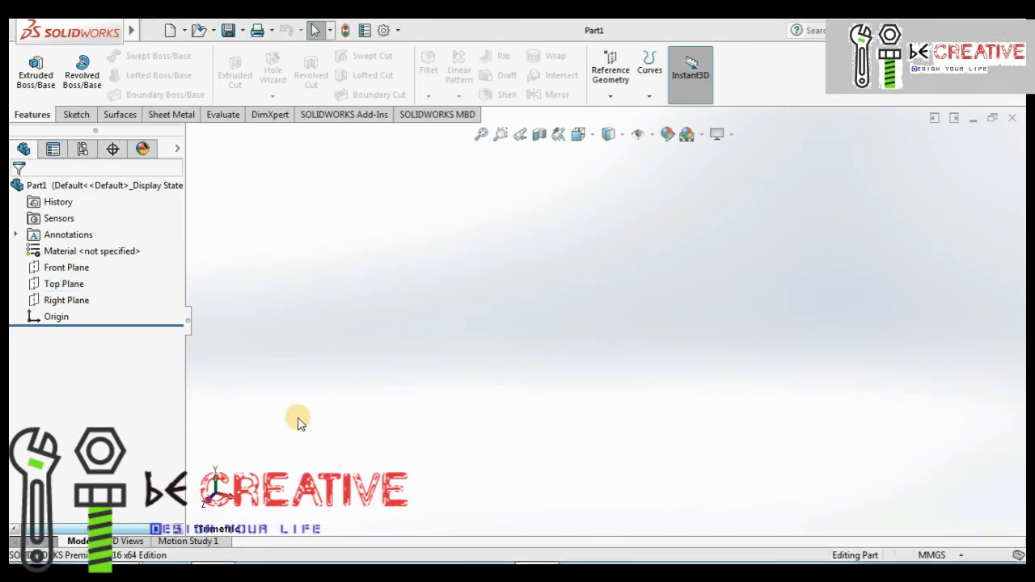
right_click(70, 283)
click(79, 269)
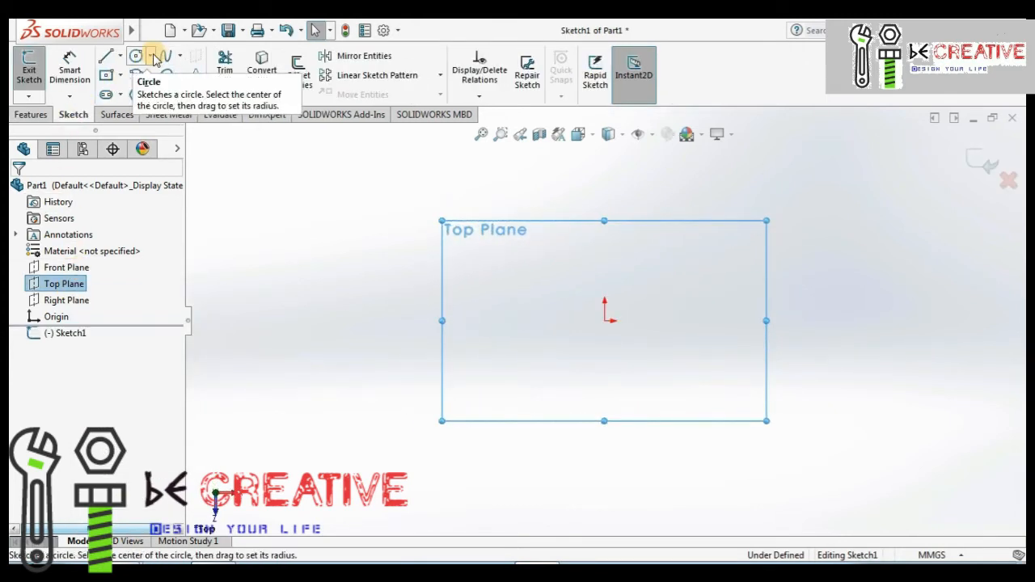
click(150, 56)
click(159, 76)
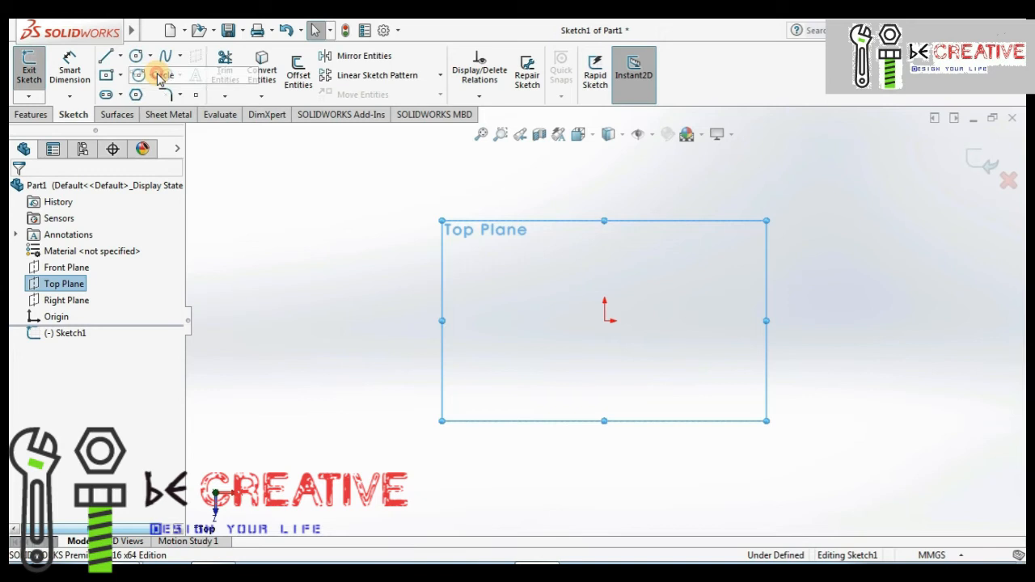
click(605, 321)
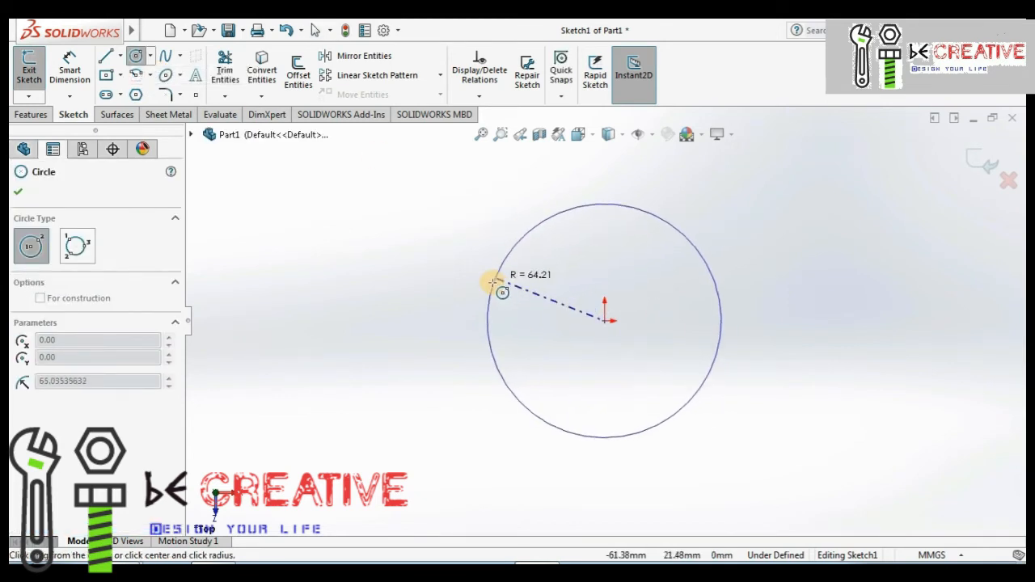
click(482, 321)
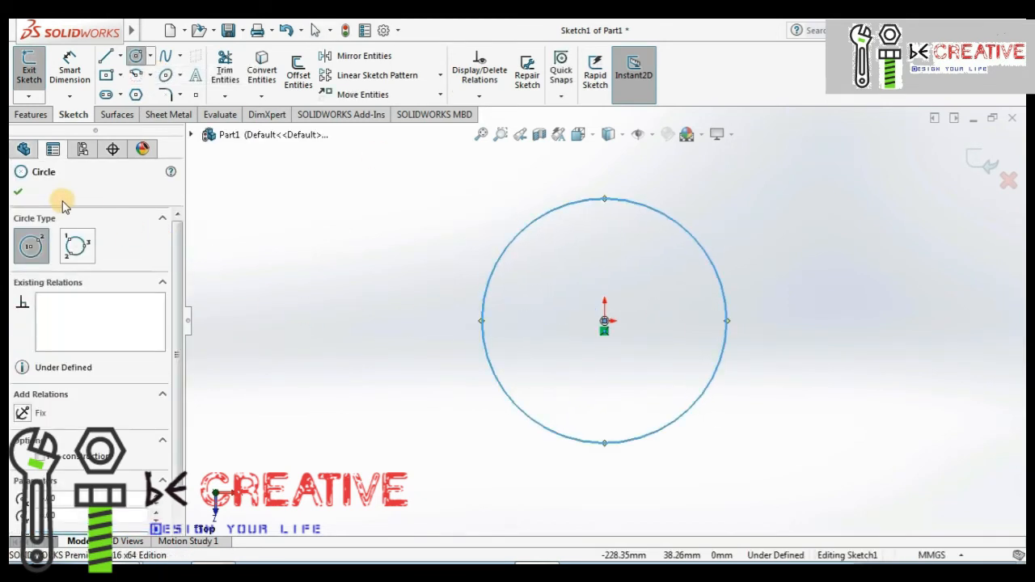
Set the circle's diameter to 100 mm and close the sketch
click(17, 192)
click(69, 75)
click(526, 225)
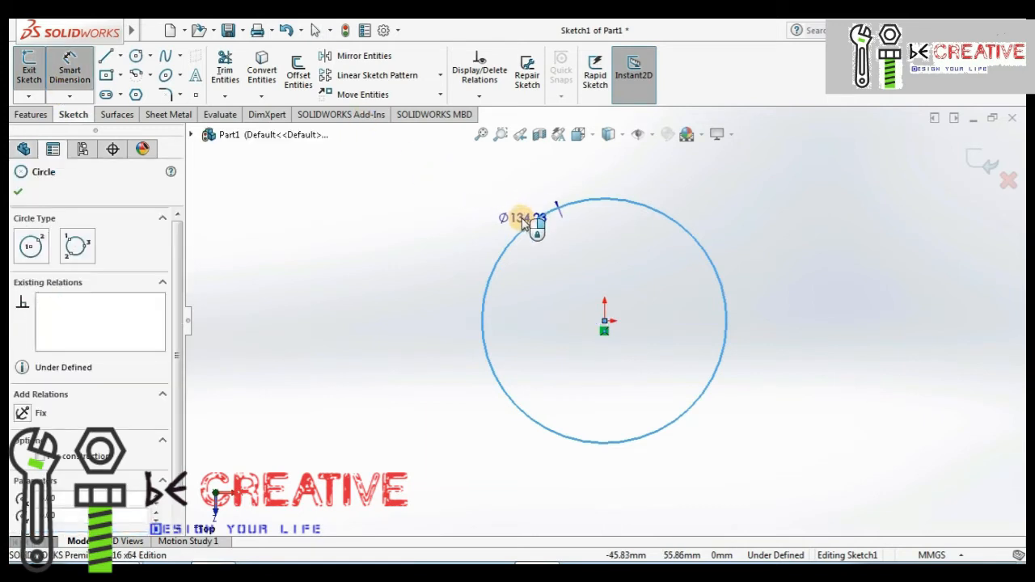
click(440, 220)
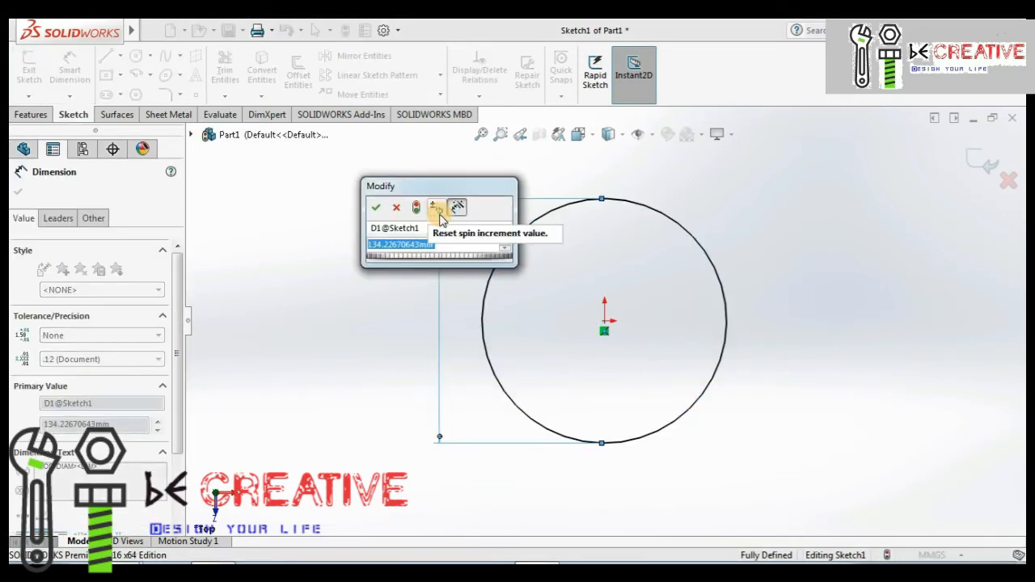
text(100)
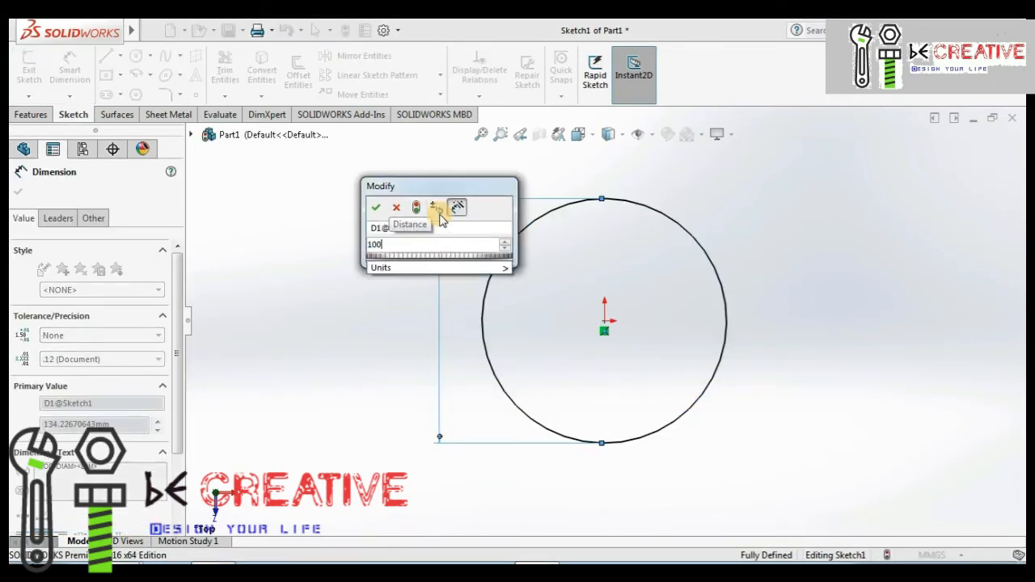
key(Return)
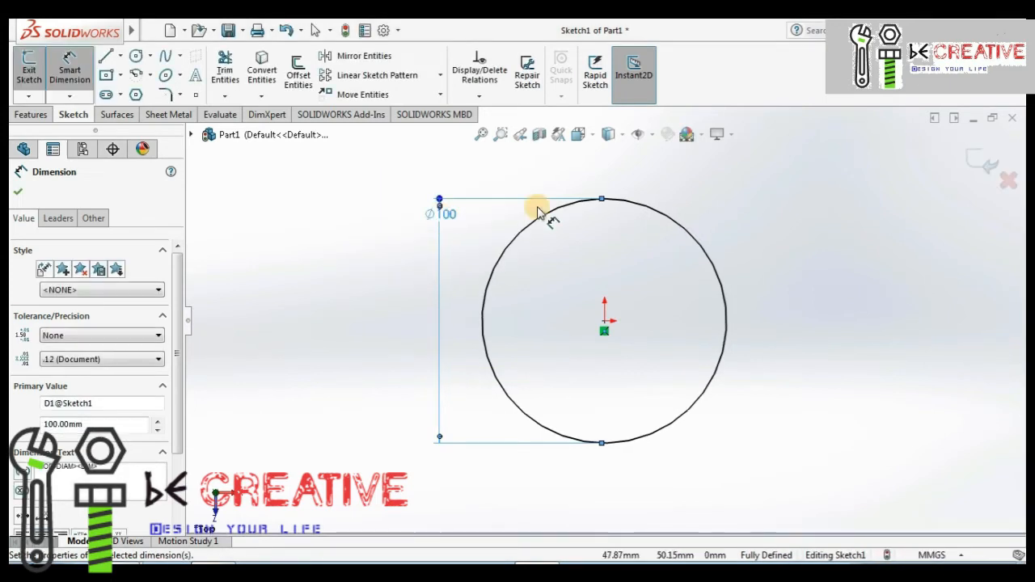
click(985, 166)
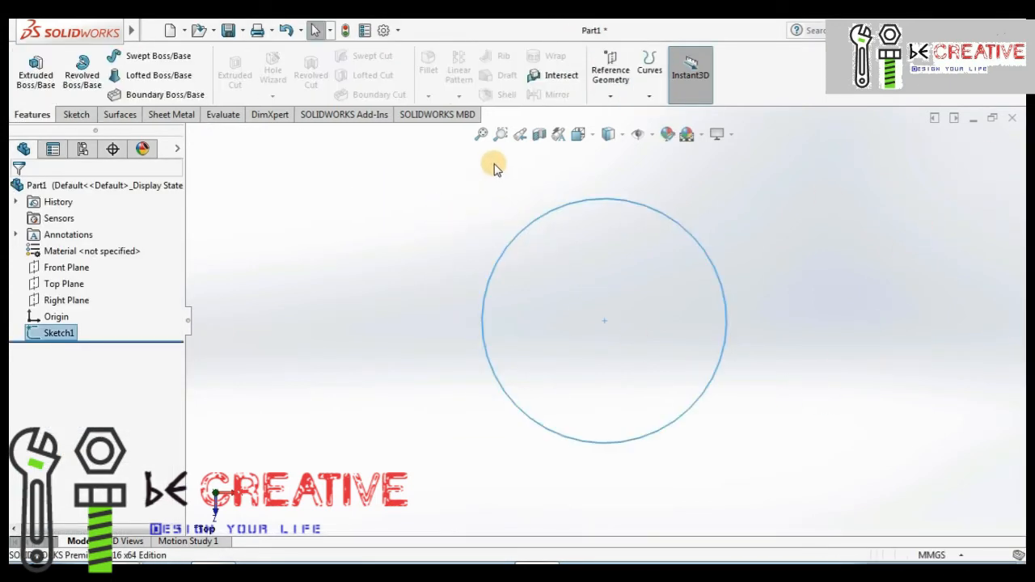
Sketch a Right Plane path from the origin with 145 mm and 100 mm vertical legs spaced 250 mm apart, joined horizontally with 50 mm corner fillets
middle_drag(543, 364, 575, 254)
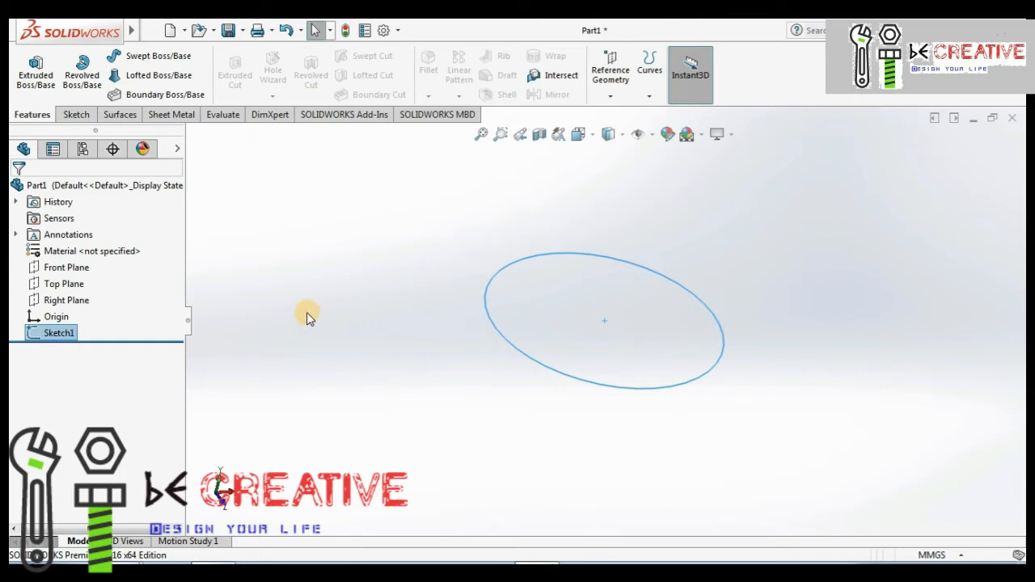
click(68, 300)
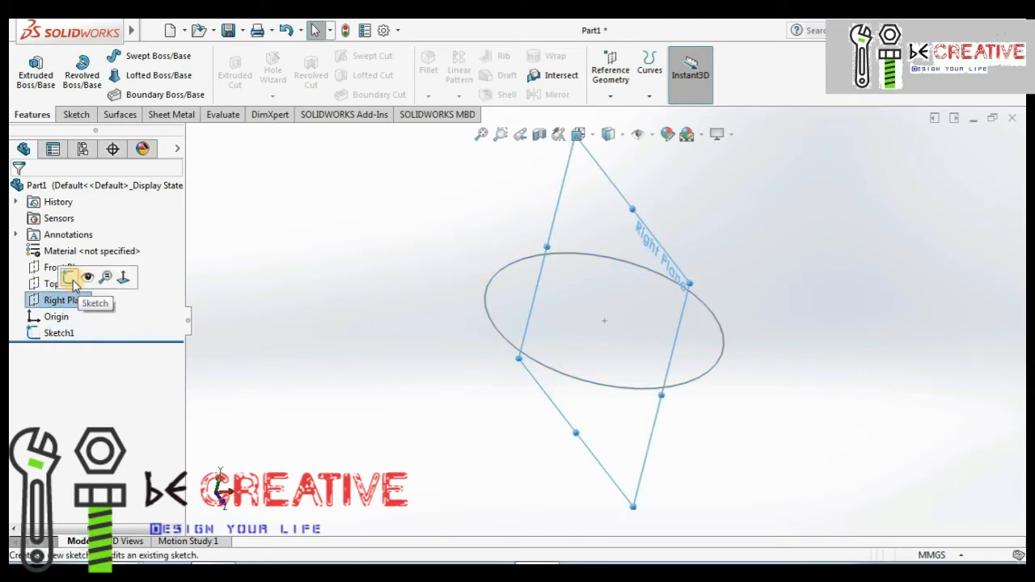
click(72, 283)
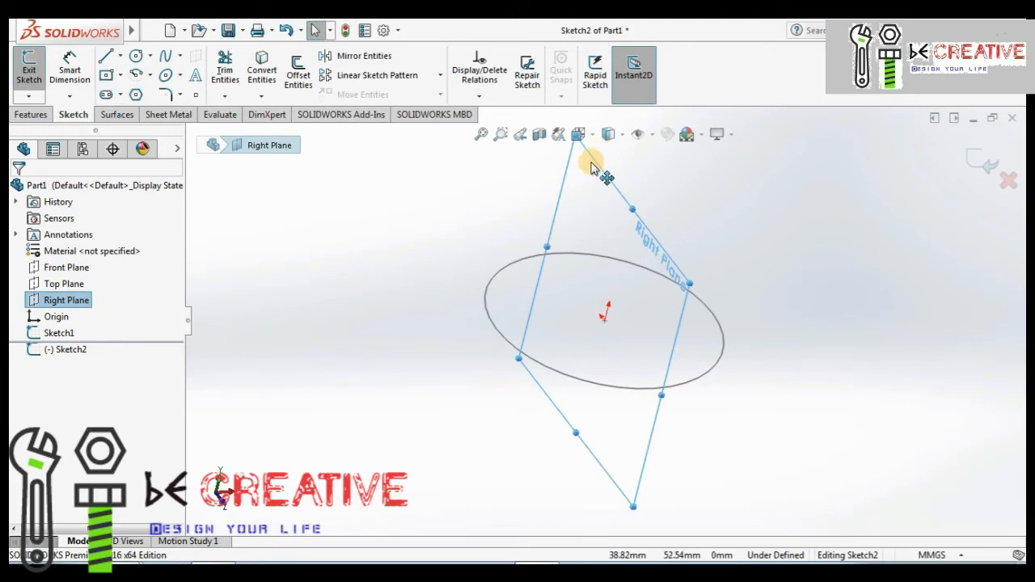
key(ctrl+8)
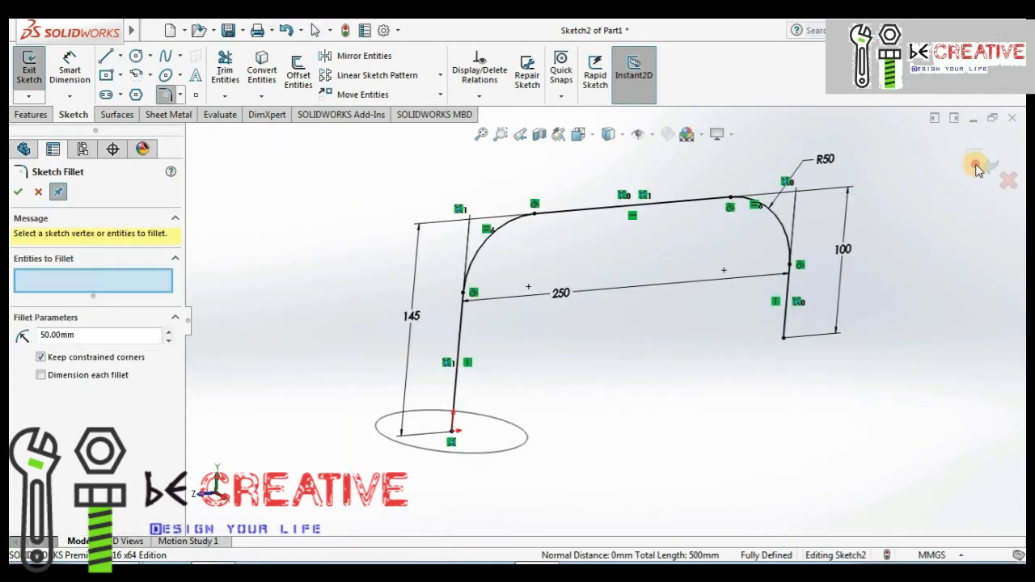
click(977, 162)
click(980, 160)
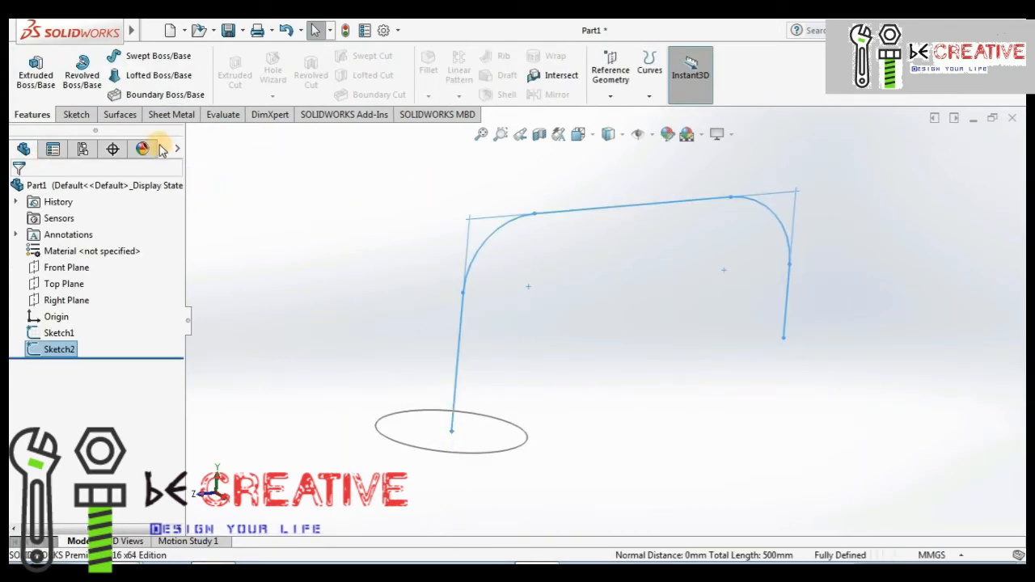
Create a Swept Boss/Base using the circle as the profile and the rounded Right Plane sketch as the path
click(152, 56)
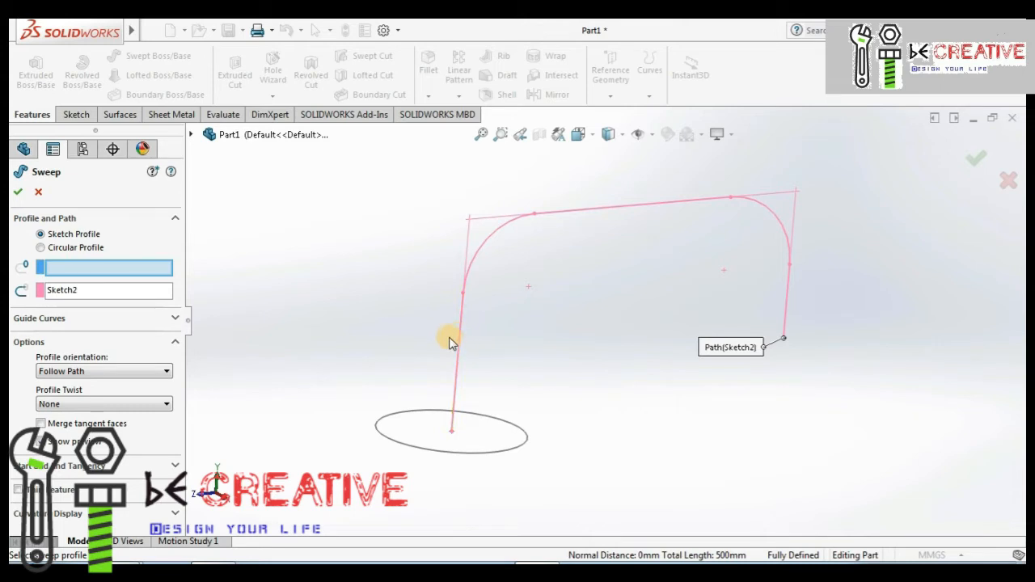
click(136, 272)
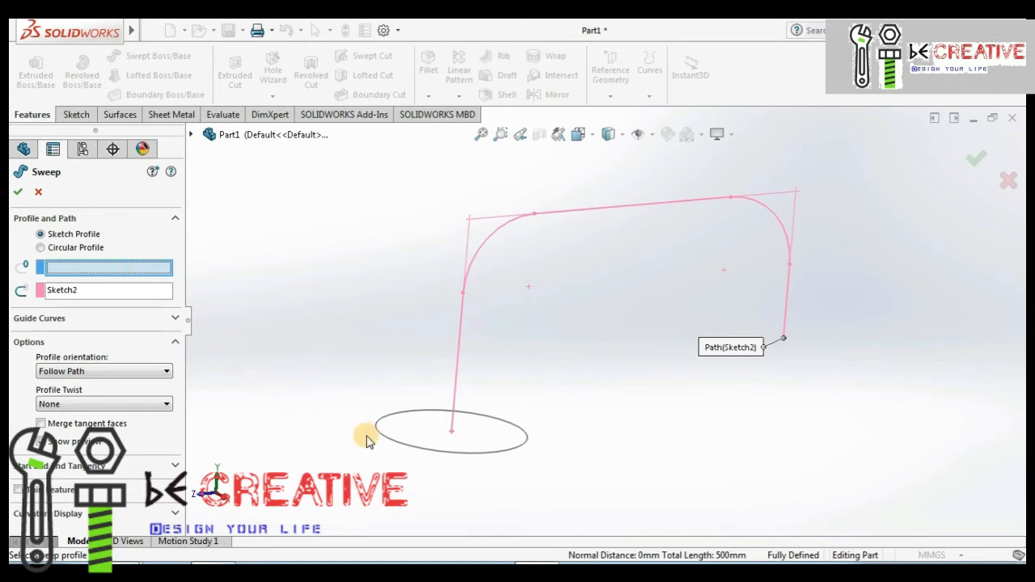
click(409, 450)
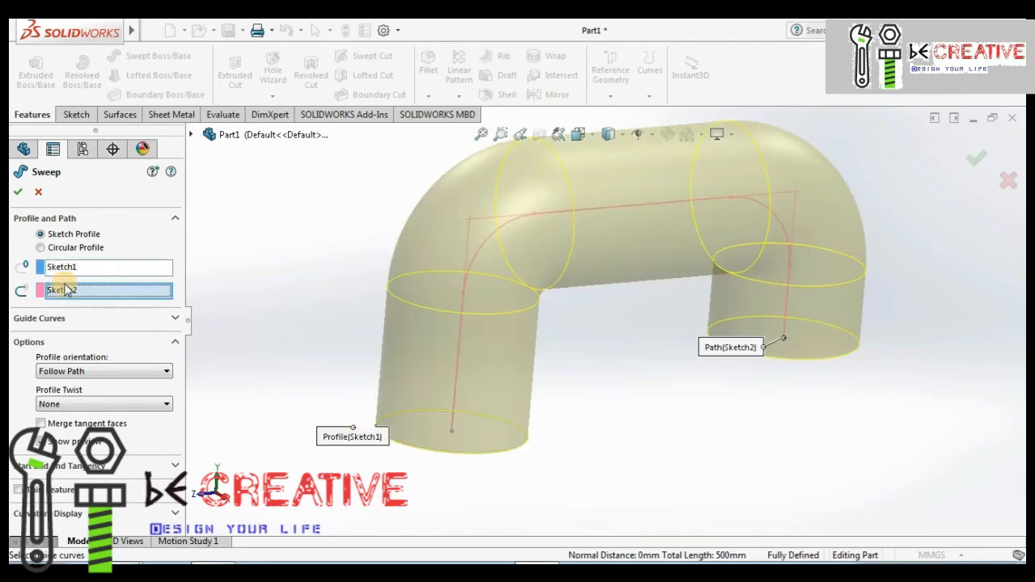
click(19, 192)
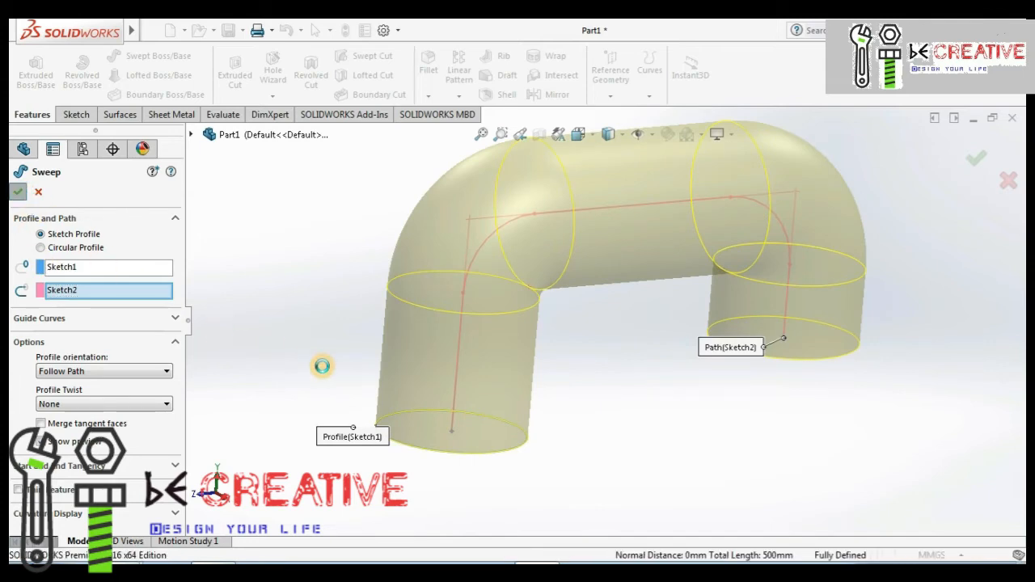
mouse_move(289, 376)
middle_down()
mouse_move(257, 264)
mouse_move(256, 192)
mouse_move(304, 183)
mouse_move(272, 327)
mouse_move(380, 351)
mouse_move(340, 305)
mouse_move(291, 272)
mouse_move(276, 284)
mouse_move(287, 282)
middle_up()
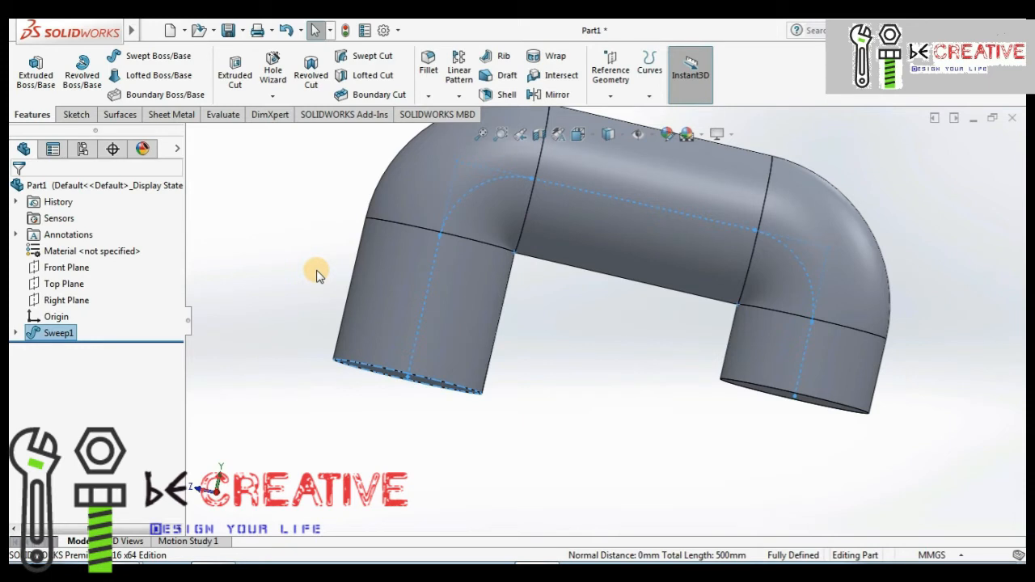
Sketch a concentric circle about half the face's diameter on the swept body's end face at the origin
key(f)
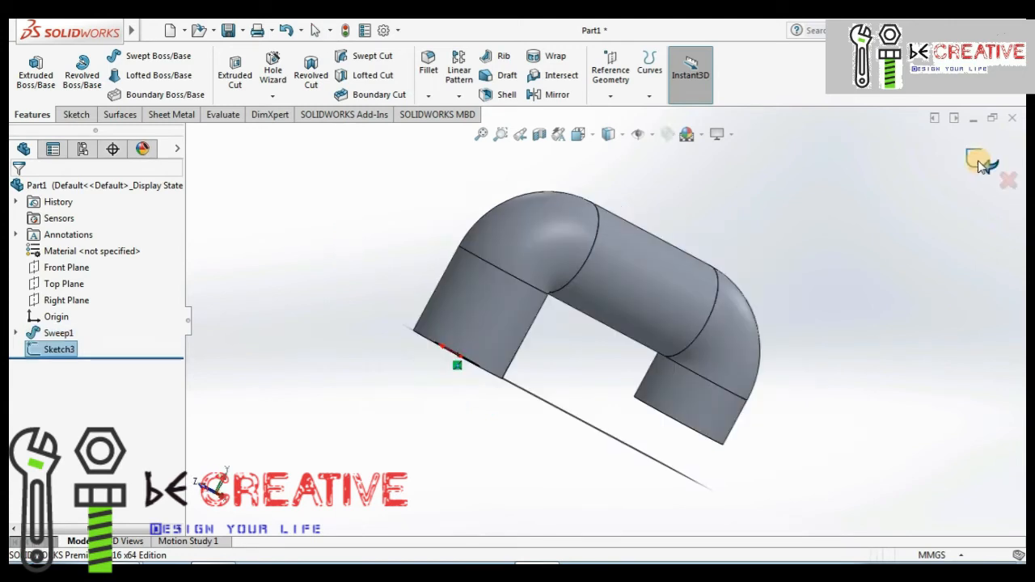
click(974, 165)
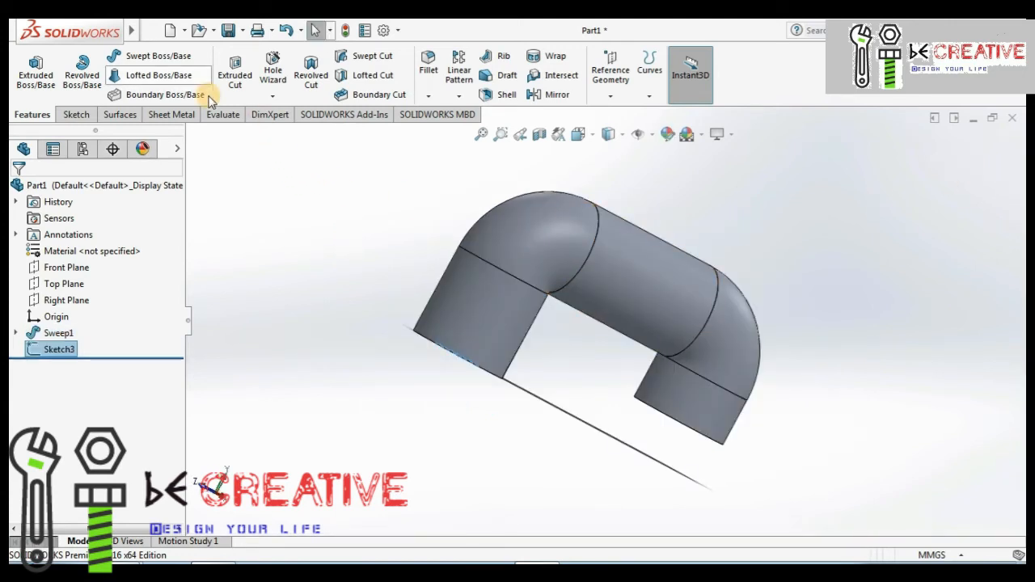
click(74, 115)
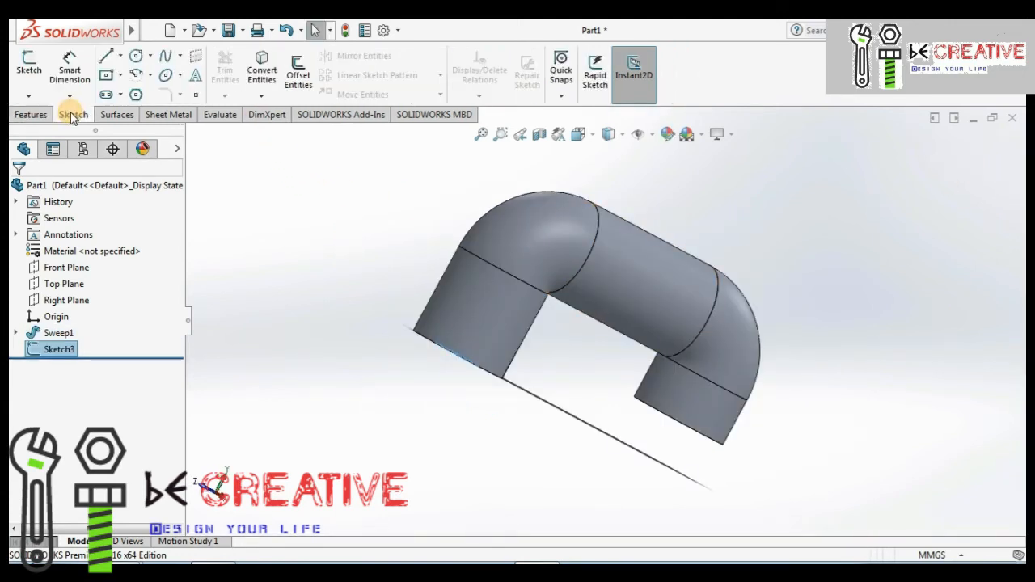
click(106, 59)
middle_drag(509, 286, 512, 242)
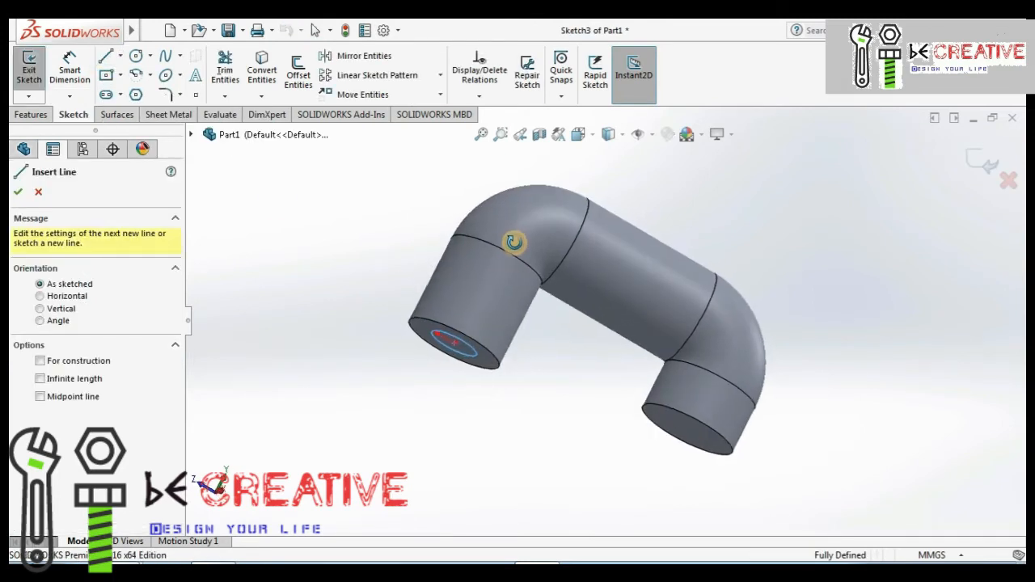
click(18, 192)
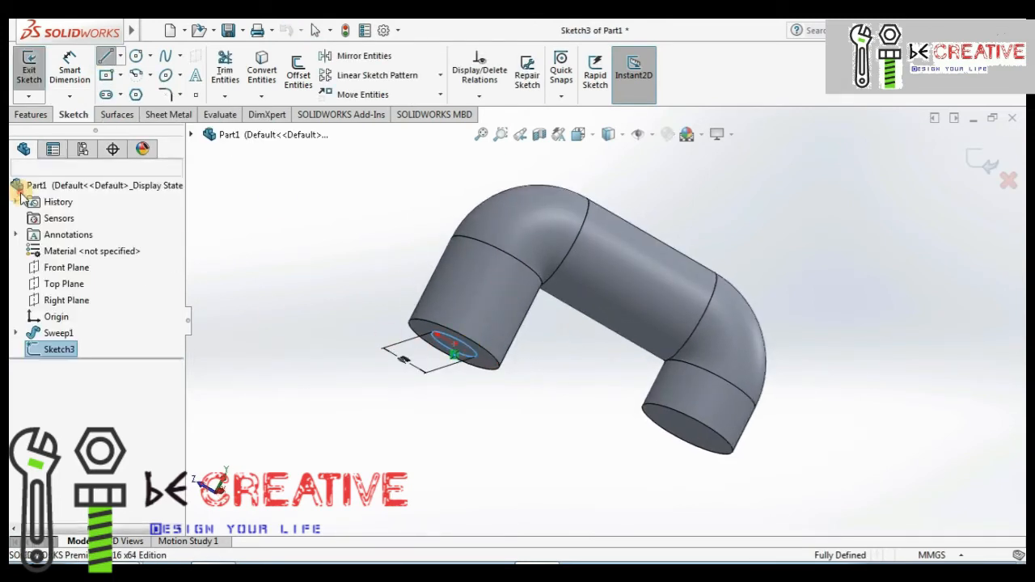
click(59, 301)
click(320, 273)
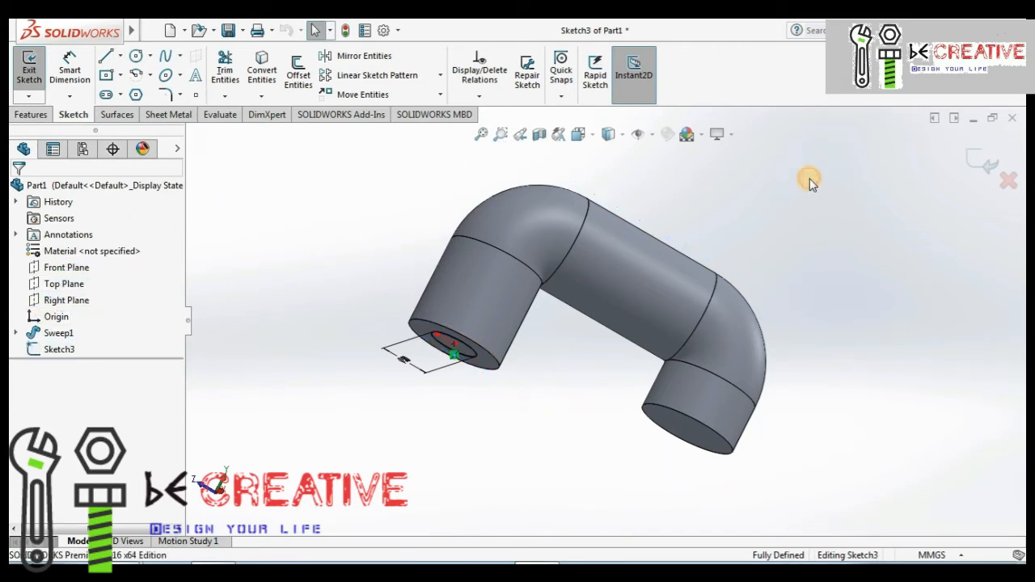
click(987, 159)
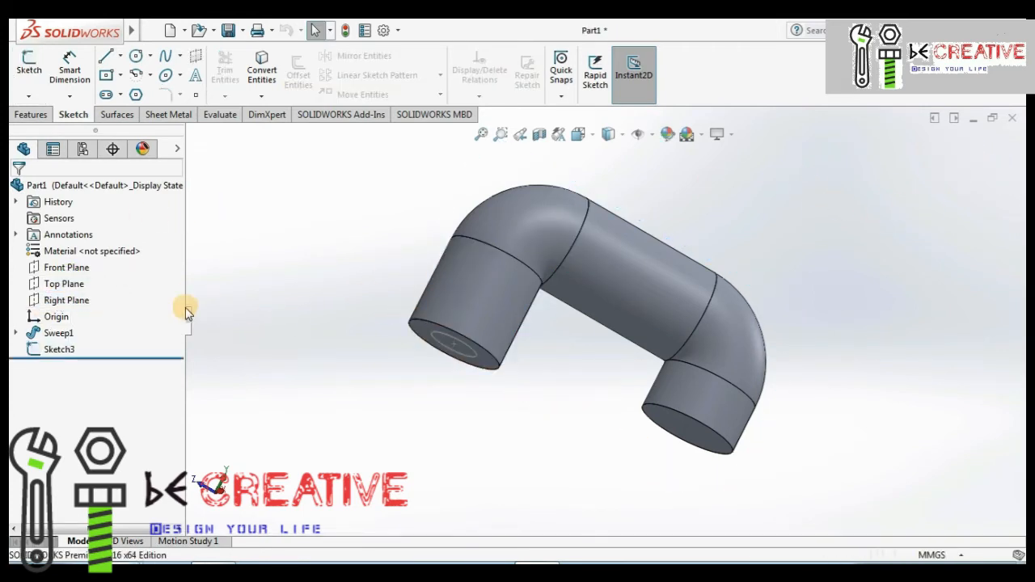
Sketch a second path on the Right Plane through the swept body, with a 125 mm leg at the origin and 50 mm corner radii
right_click(80, 304)
click(89, 280)
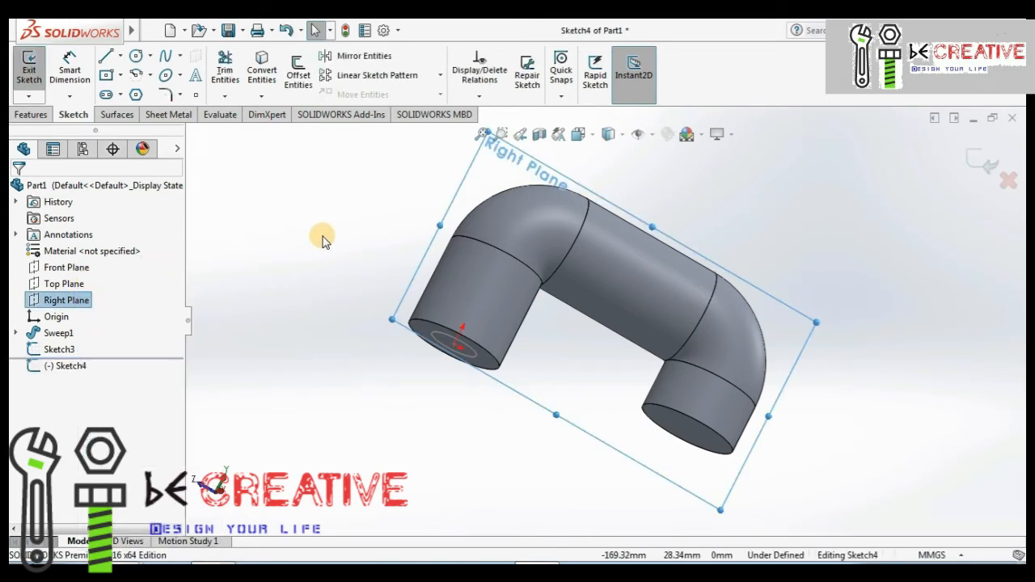
key(ctrl+8)
click(261, 352)
mouse_move(59, 32)
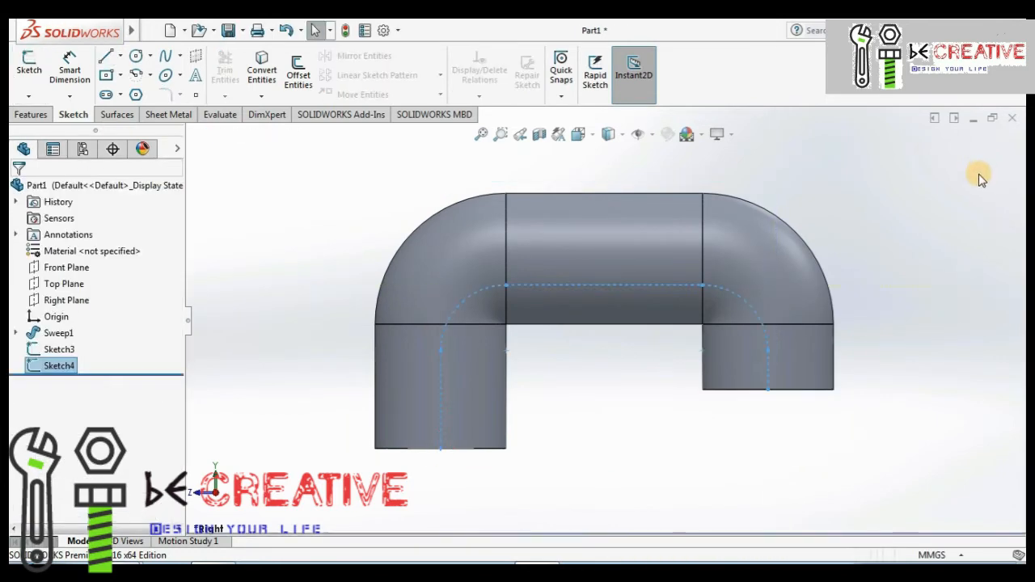
Create a Swept Cut through the body using the smaller end-face circle as the profile and the second Right Plane sketch as the path
click(31, 114)
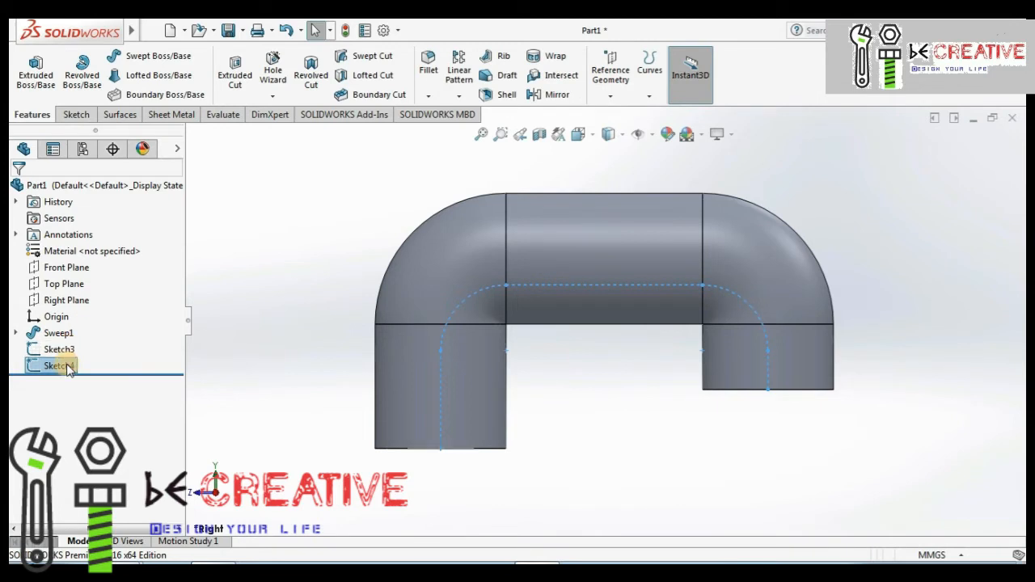
middle_drag(248, 406, 213, 271)
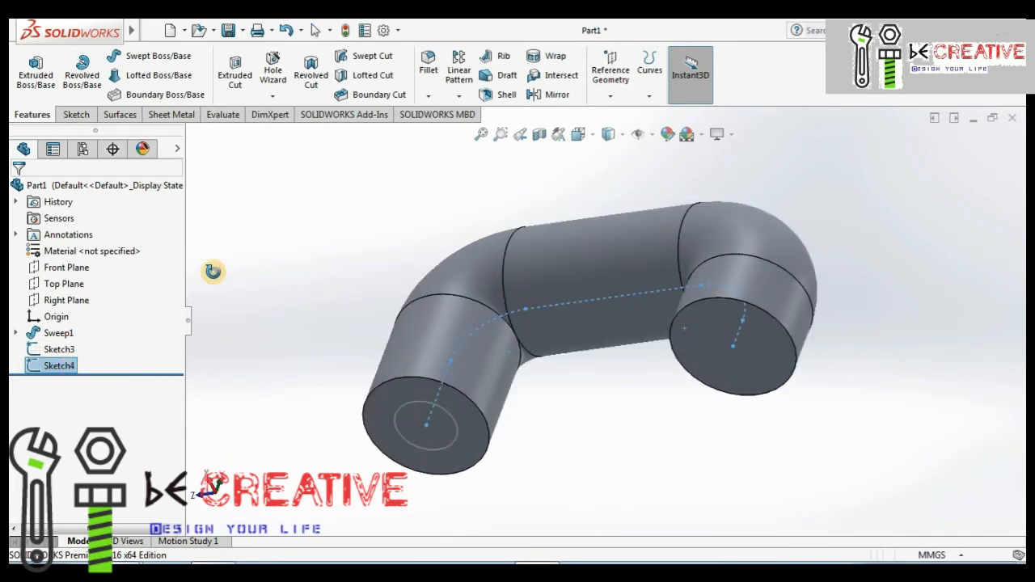
click(55, 350)
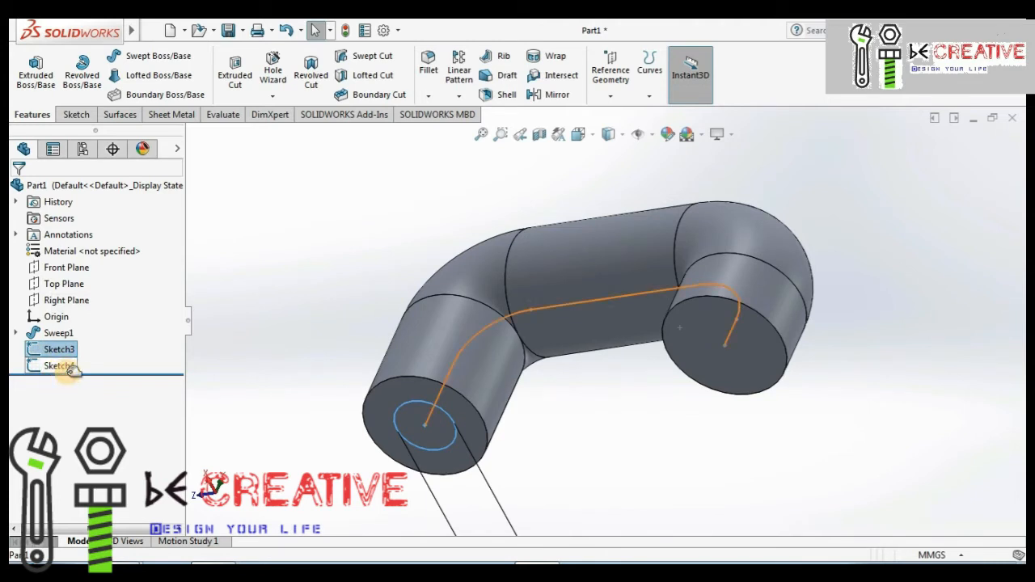
click(73, 368)
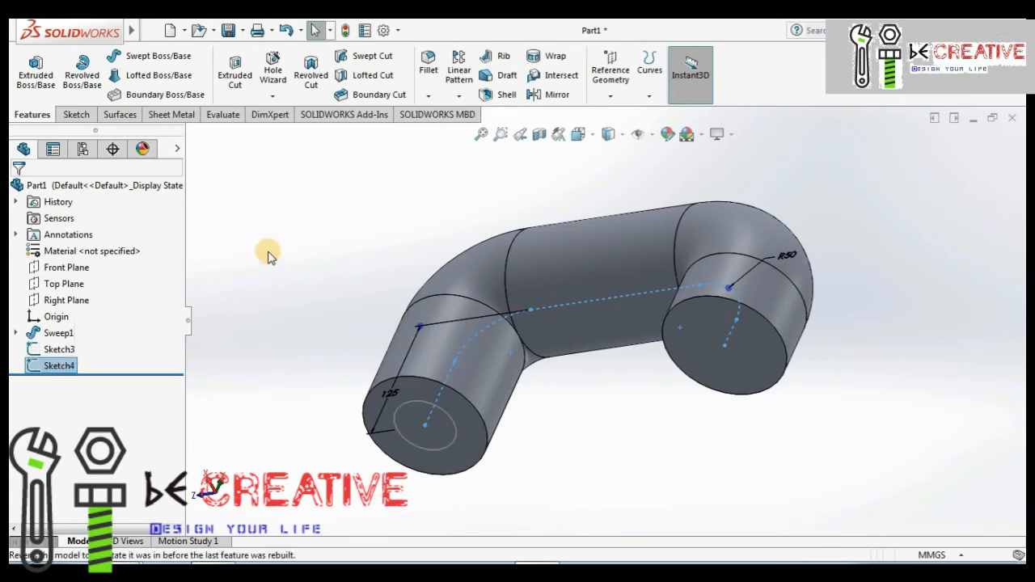
click(312, 219)
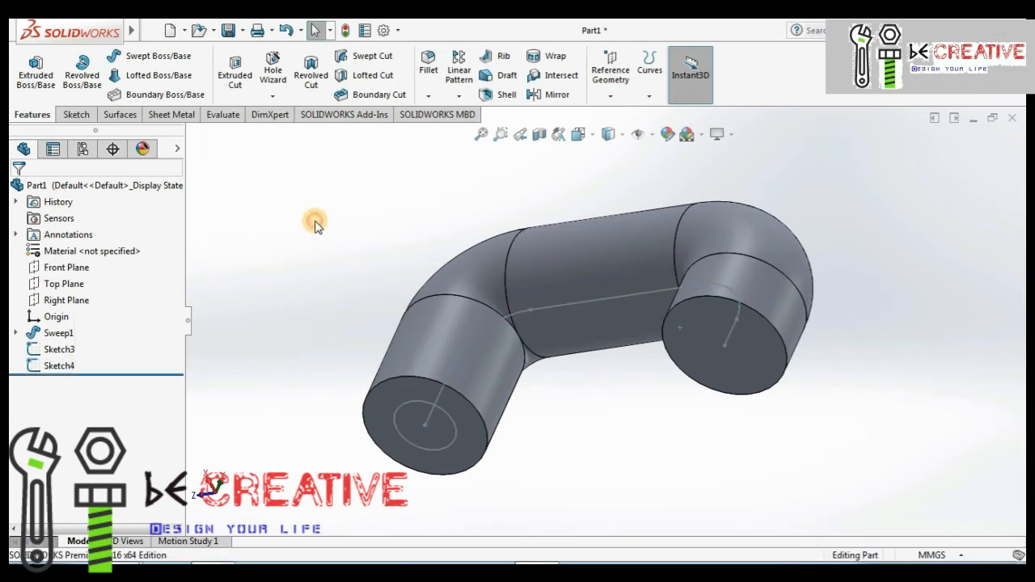
click(360, 67)
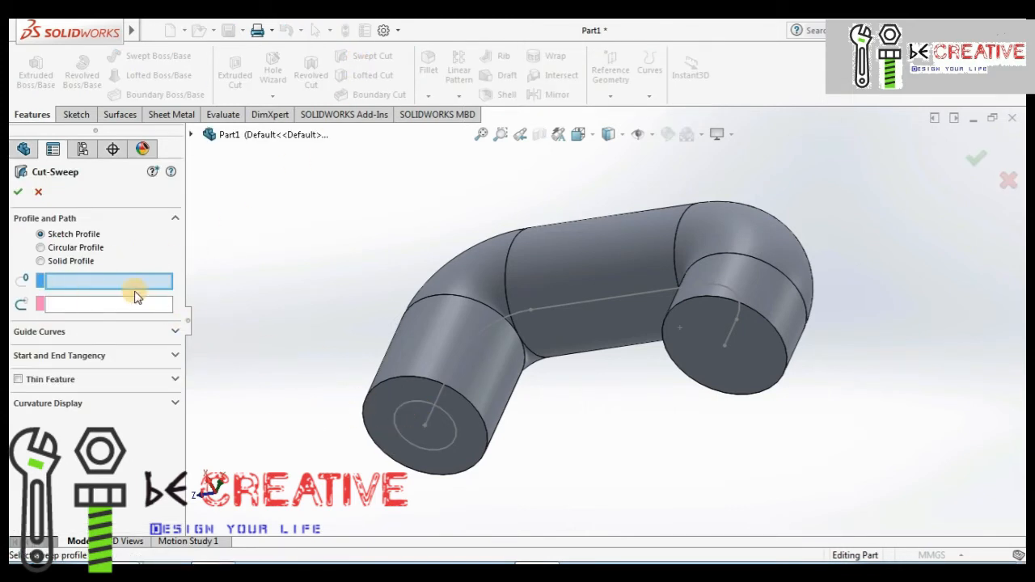
click(421, 402)
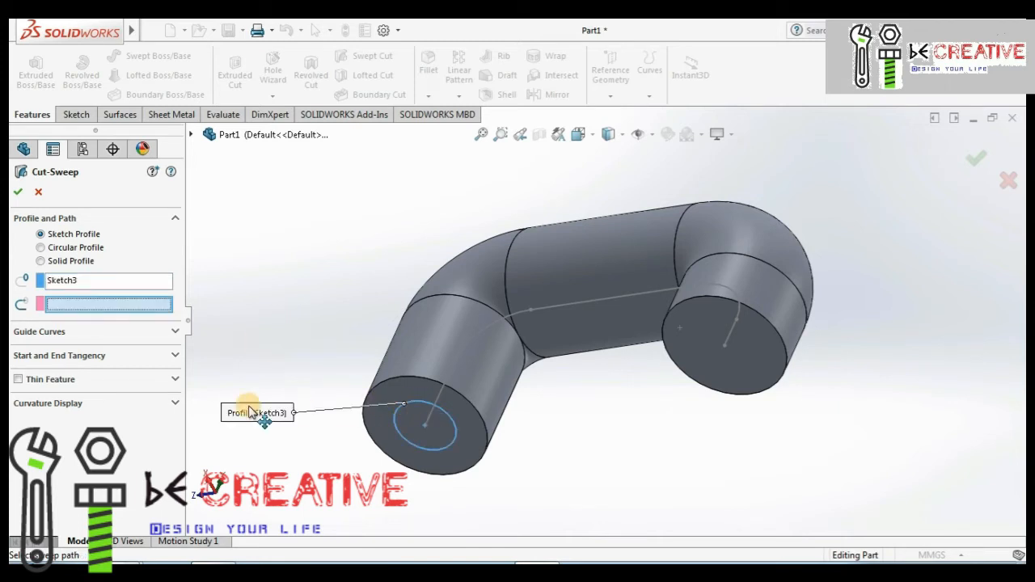
click(568, 304)
middle_drag(582, 419, 610, 425)
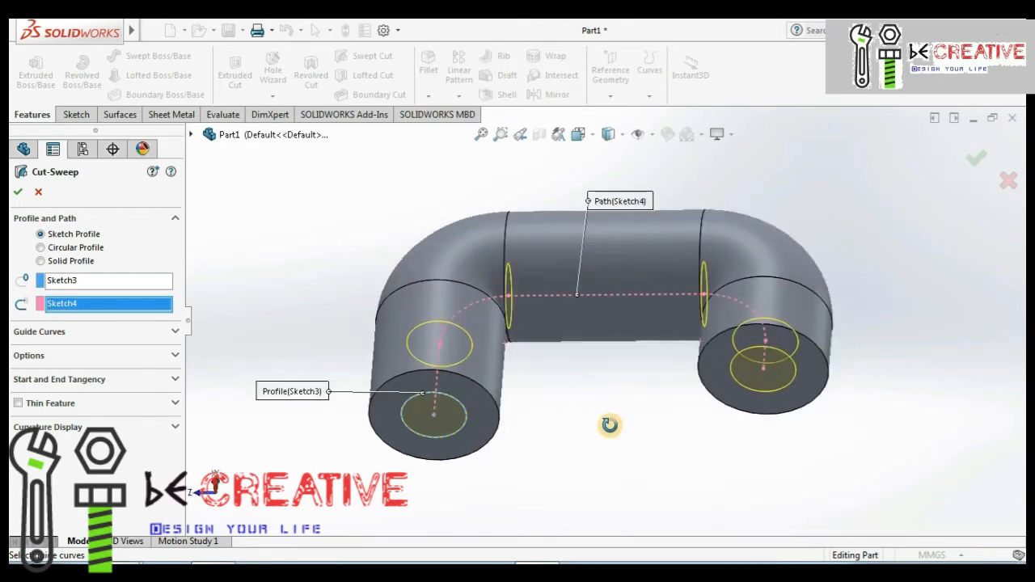
click(18, 191)
Examine the internal swept cut from several angles in the Hidden Lines Visible display style
middle_drag(335, 219, 475, 237)
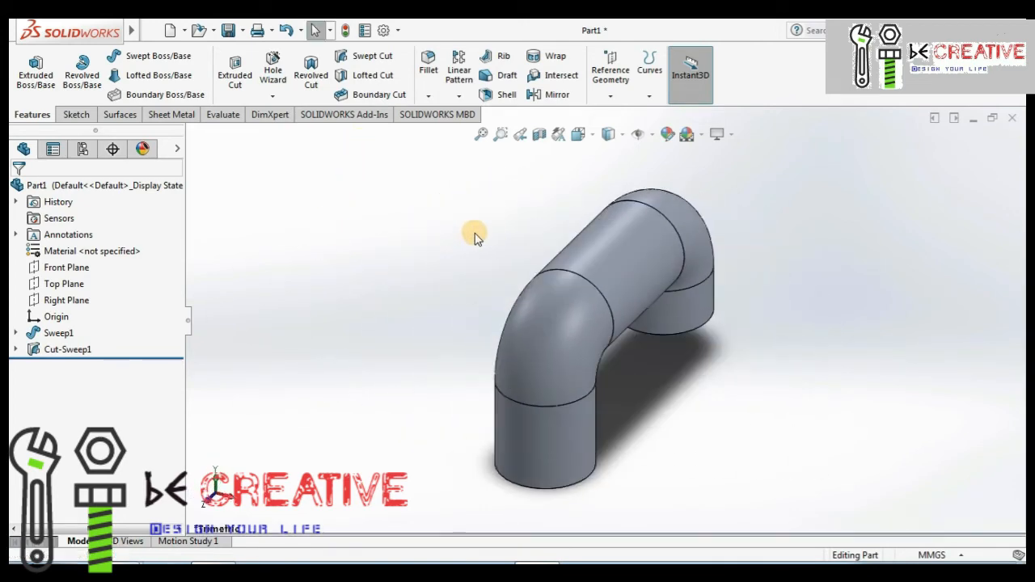
click(613, 135)
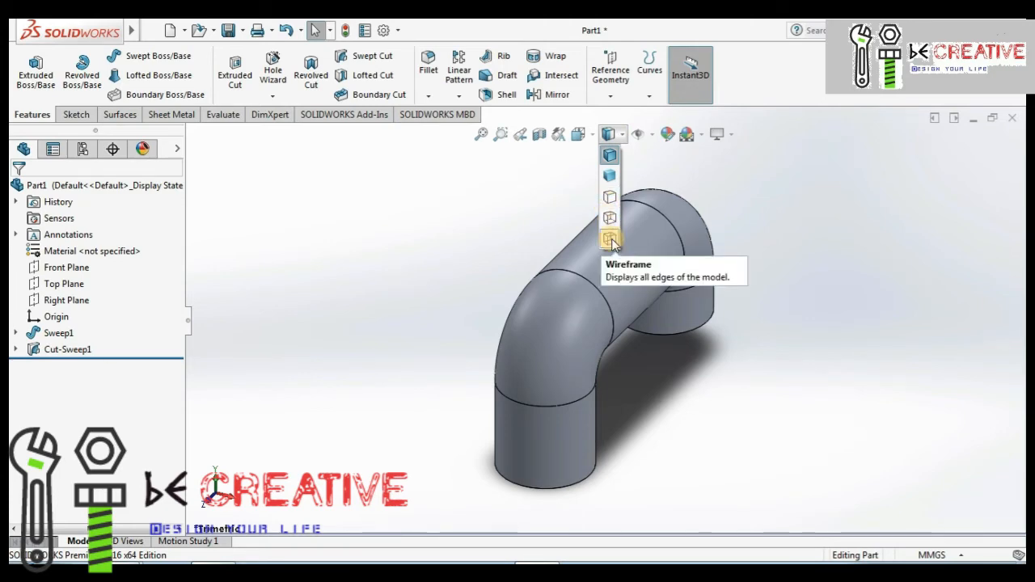
click(610, 219)
middle_drag(755, 488, 675, 430)
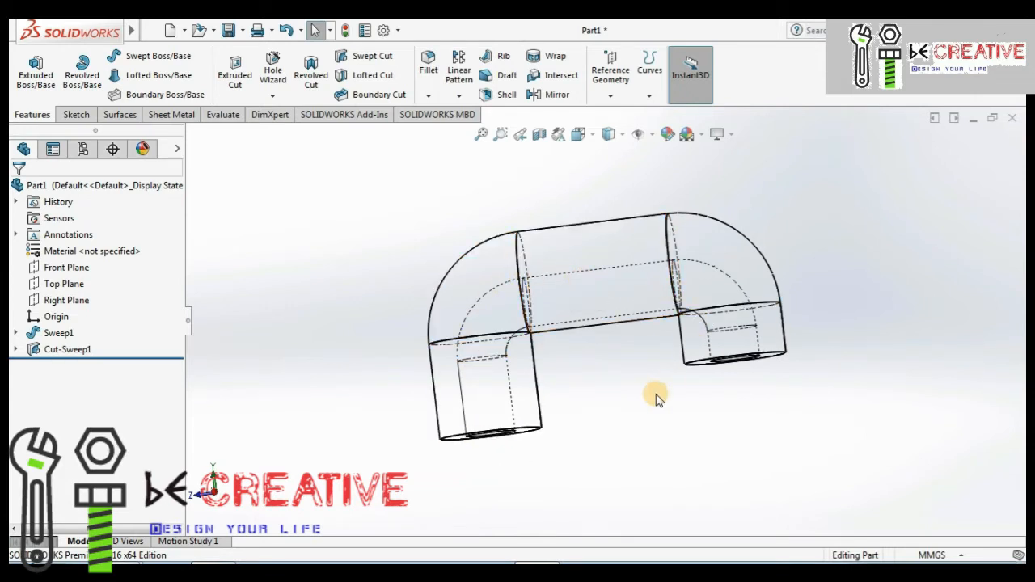
middle_drag(656, 398, 700, 427)
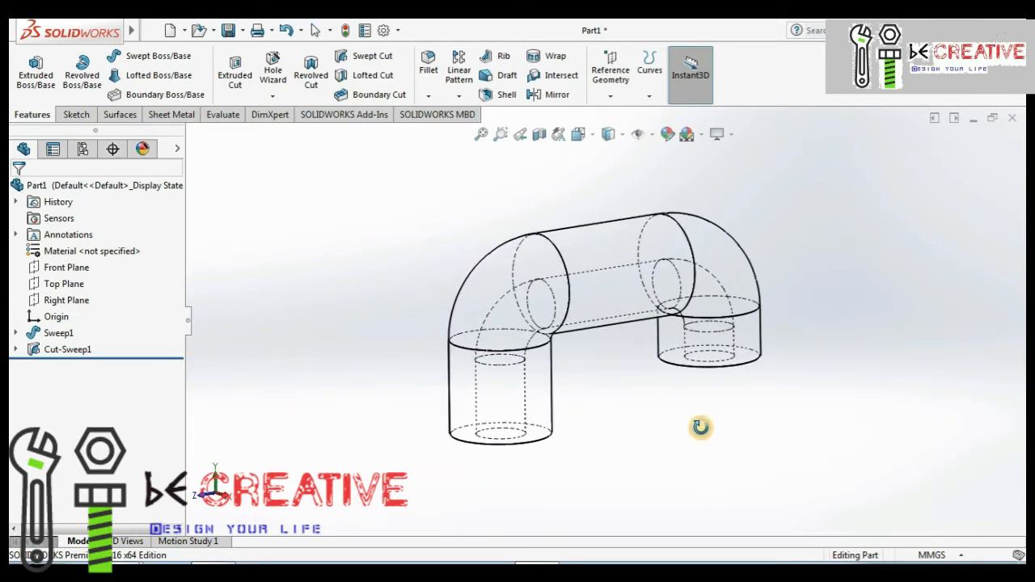
key(Escape)
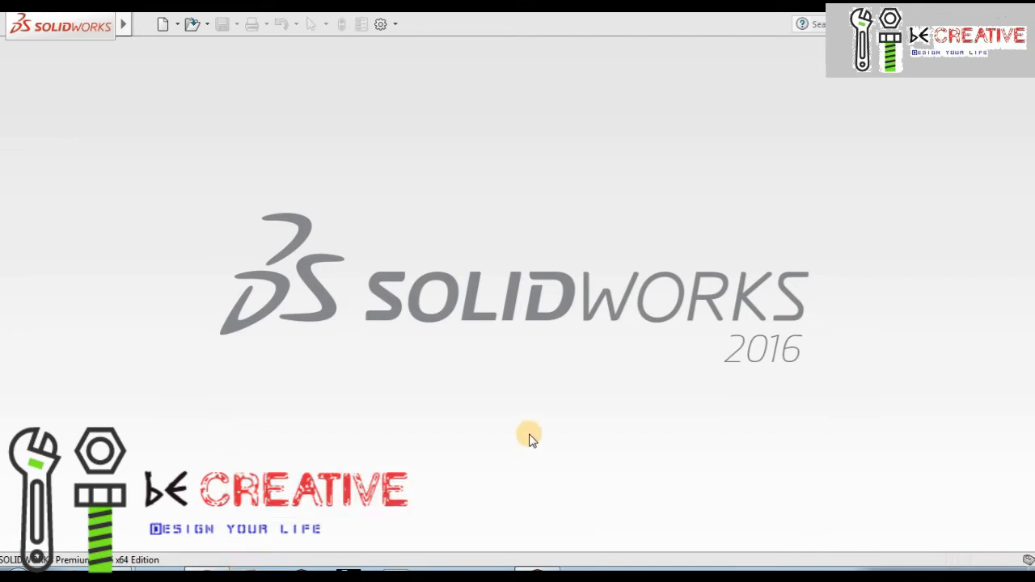
Create a new part document
click(161, 27)
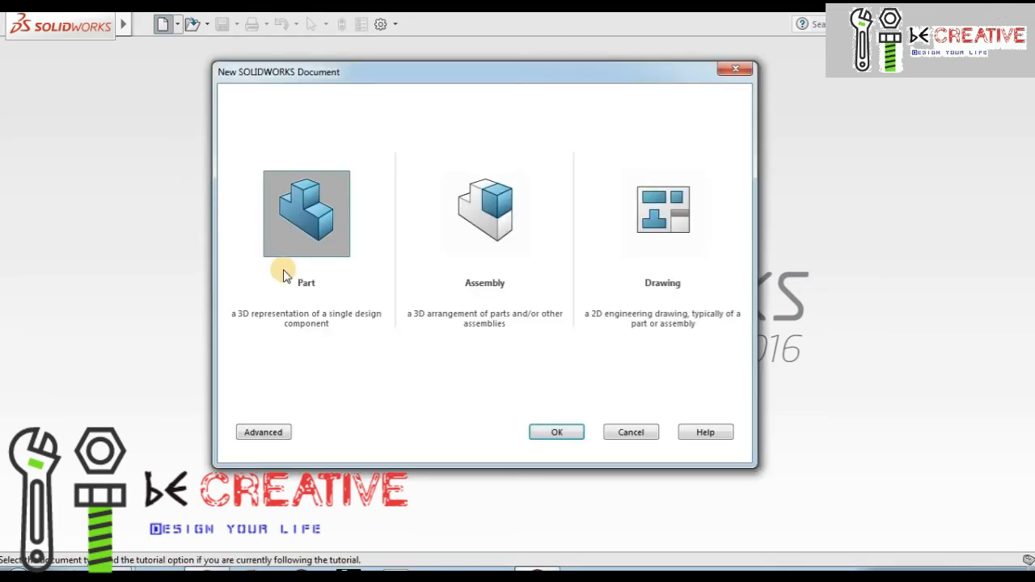
click(550, 431)
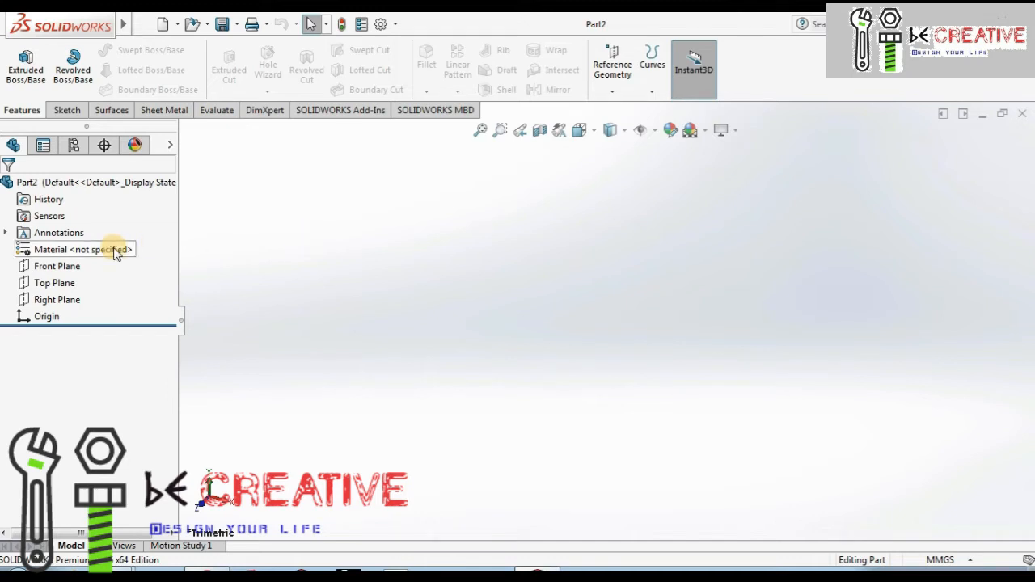
click(64, 285)
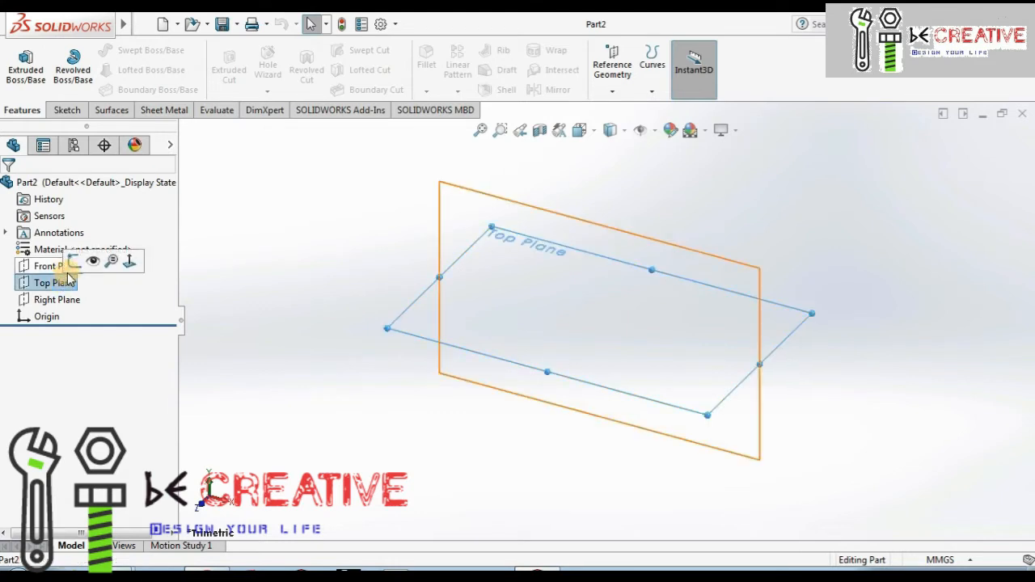
click(235, 261)
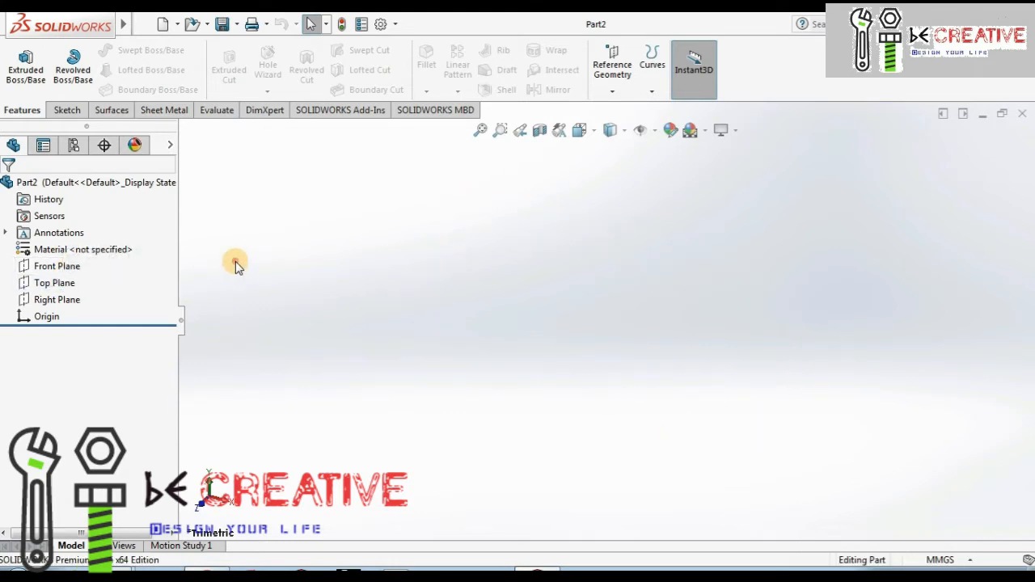
Start a new reference plane with the Top Plane as its first reference
click(618, 92)
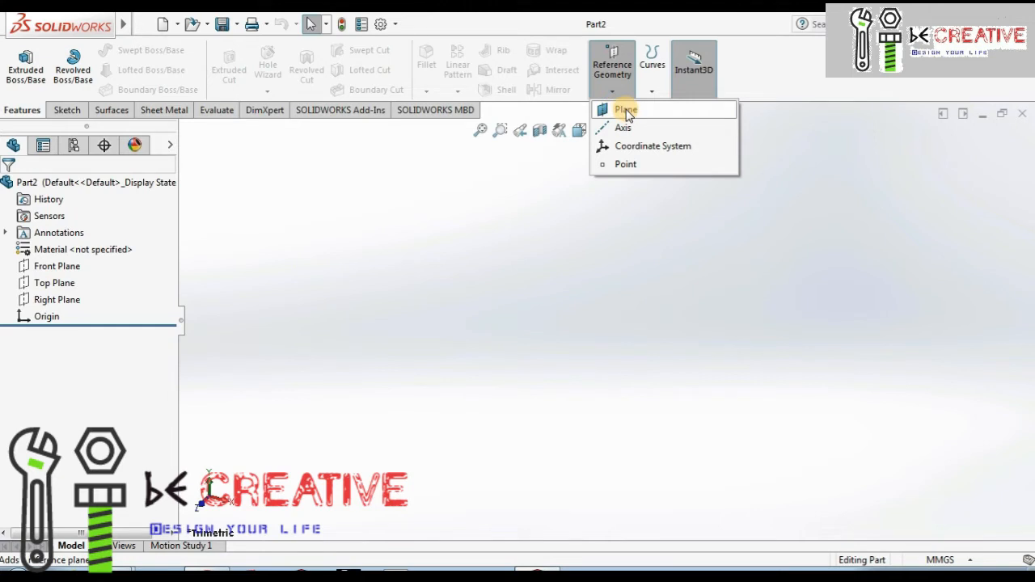
click(626, 110)
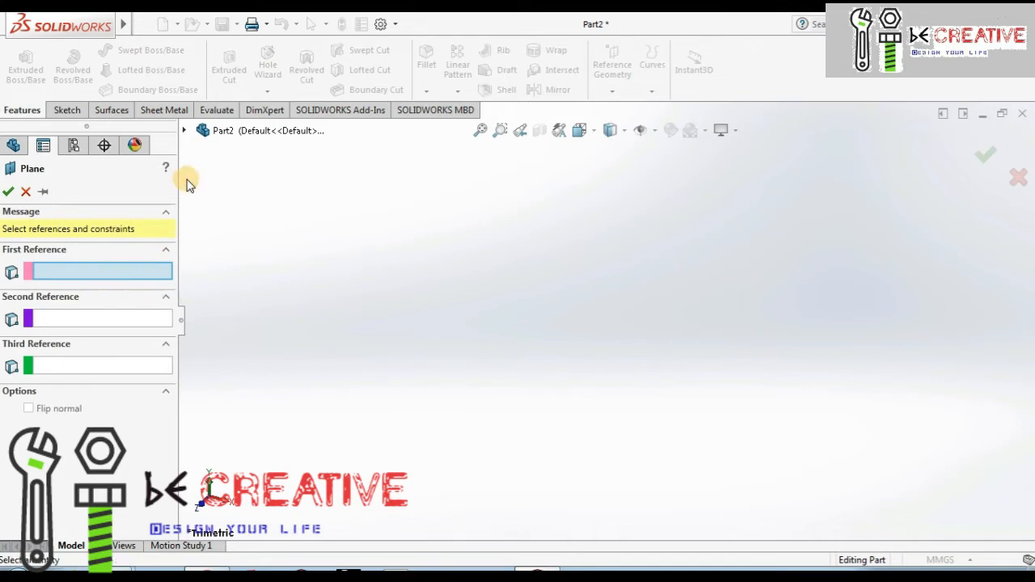
click(185, 131)
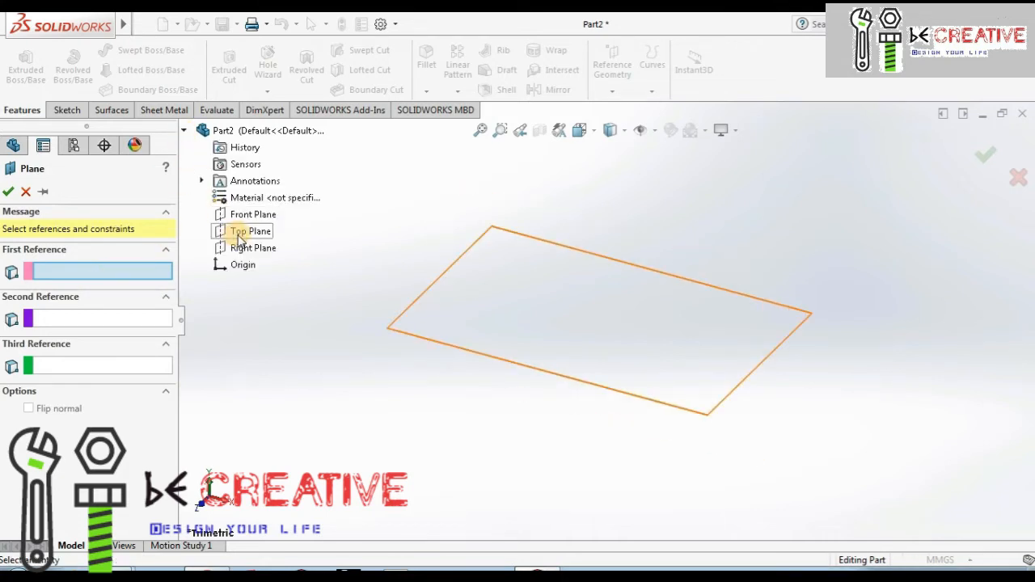
click(243, 234)
middle_drag(305, 369, 305, 320)
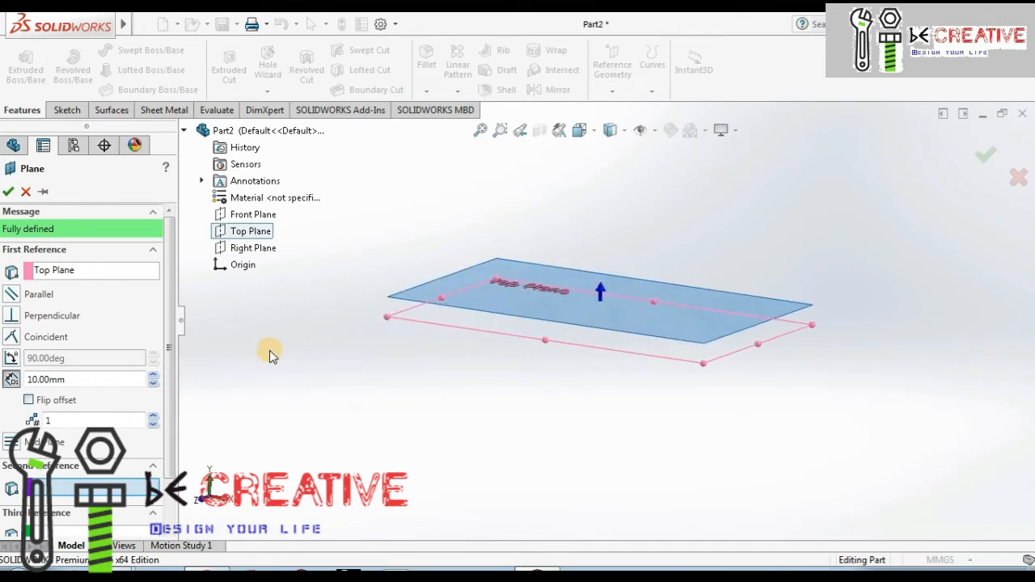
Set the new plane's offset distance from the Top Plane to 100 mm
double_click(87, 380)
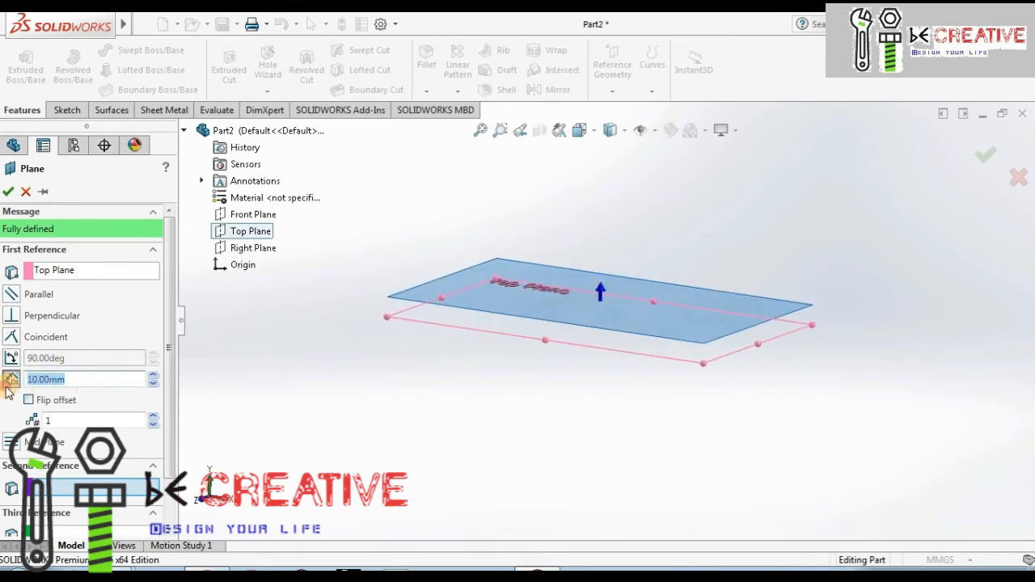
click(154, 375)
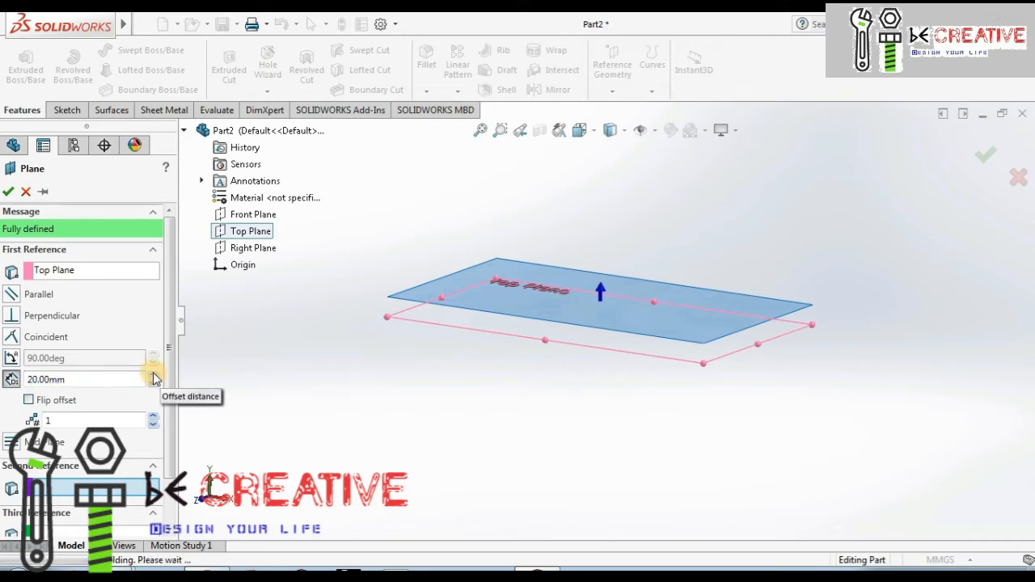
click(153, 375)
click(153, 375)
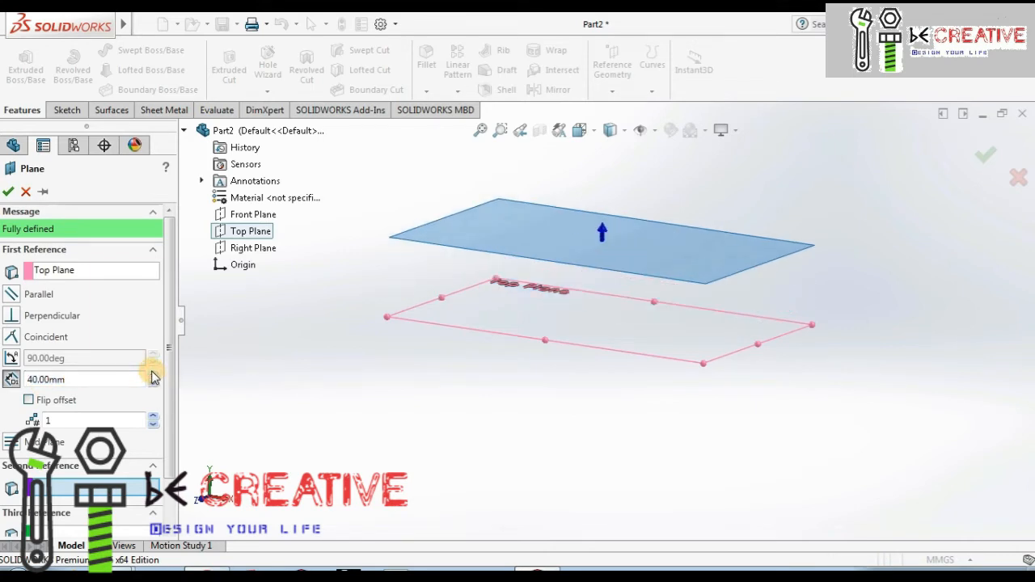
click(154, 375)
click(154, 375)
click(152, 373)
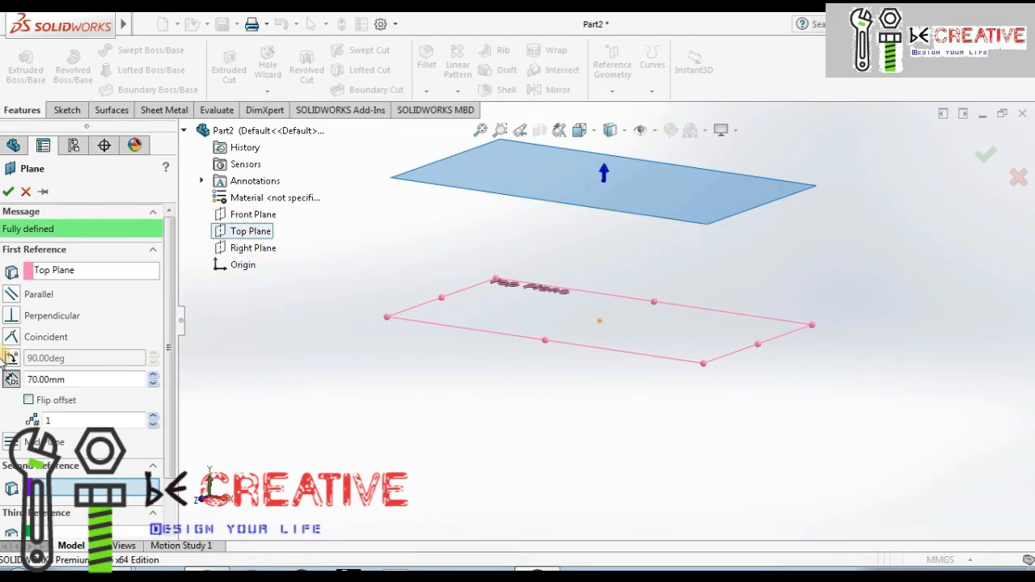
double_click(81, 380)
text(10)
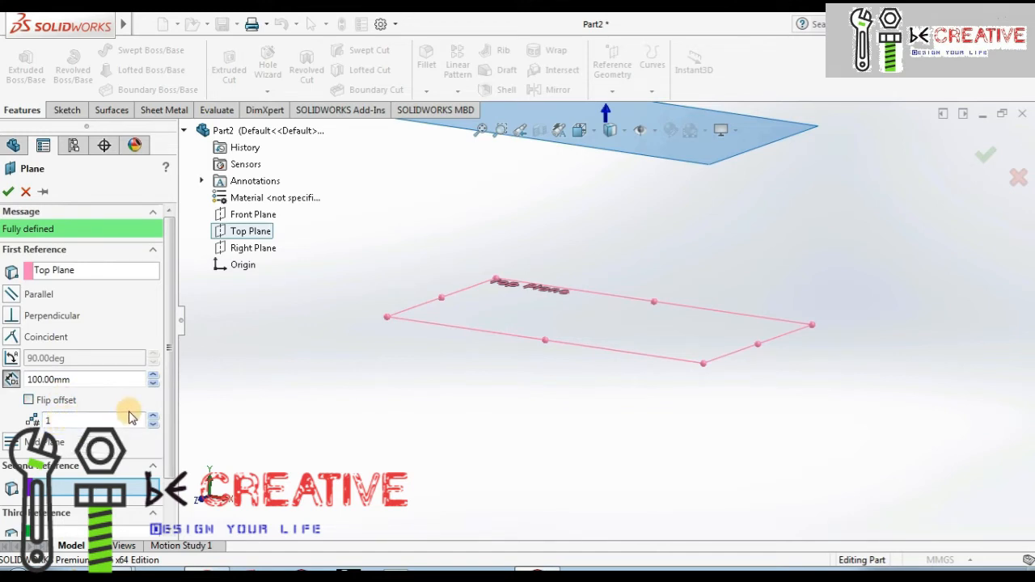
Raise the number of offset planes to create to 5
click(154, 415)
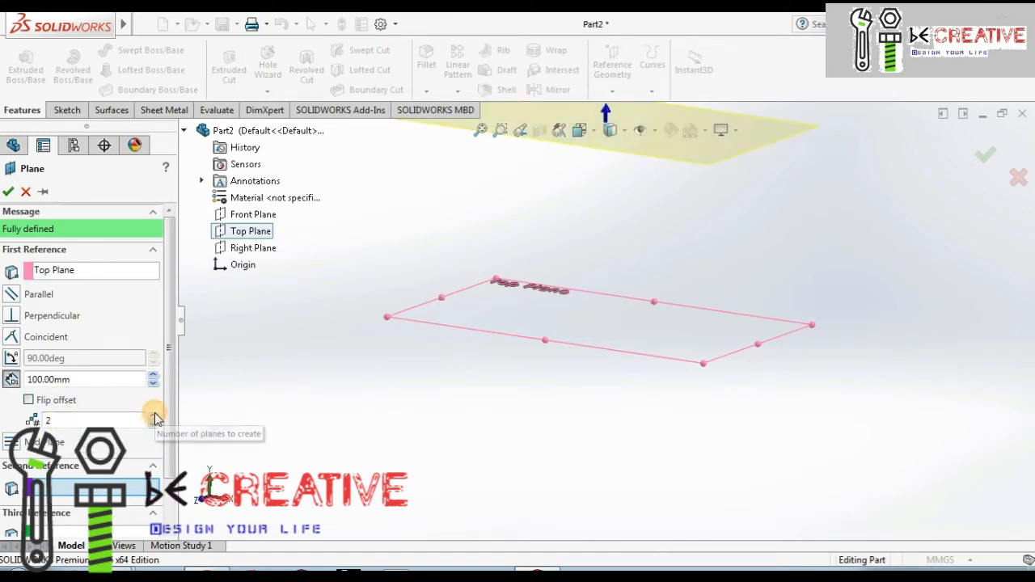
click(154, 415)
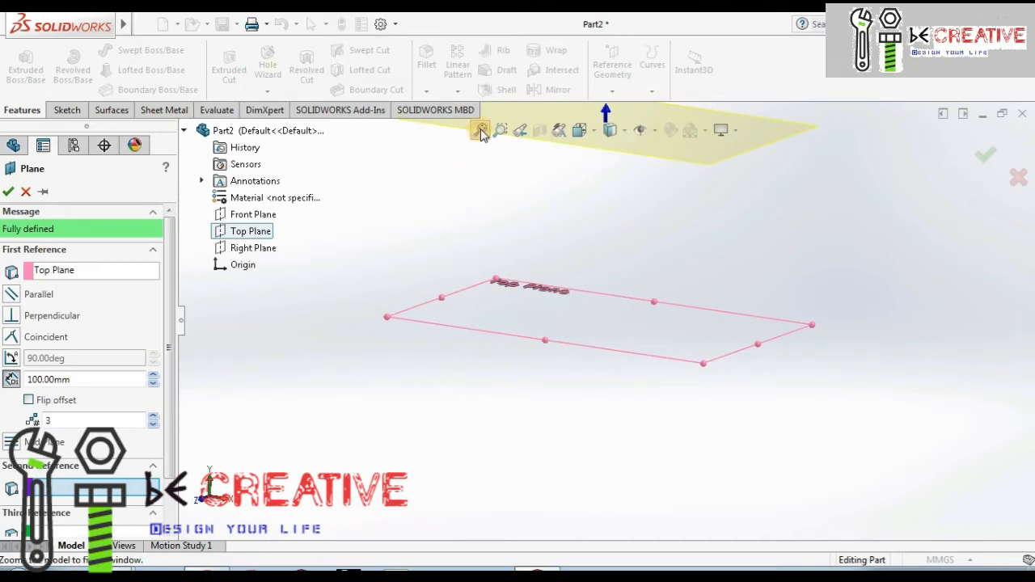
middle_drag(789, 301, 723, 185)
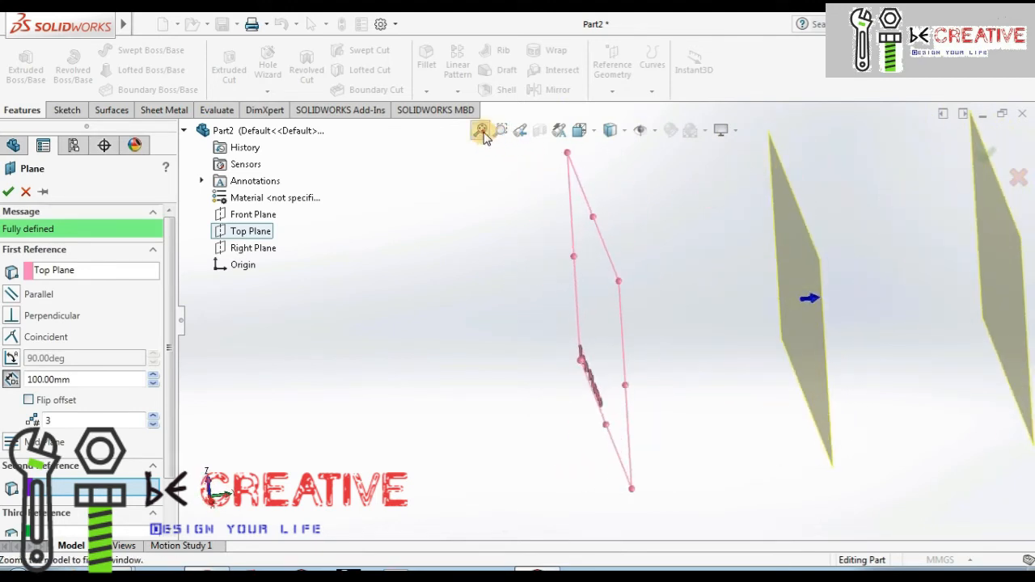
click(154, 417)
click(153, 418)
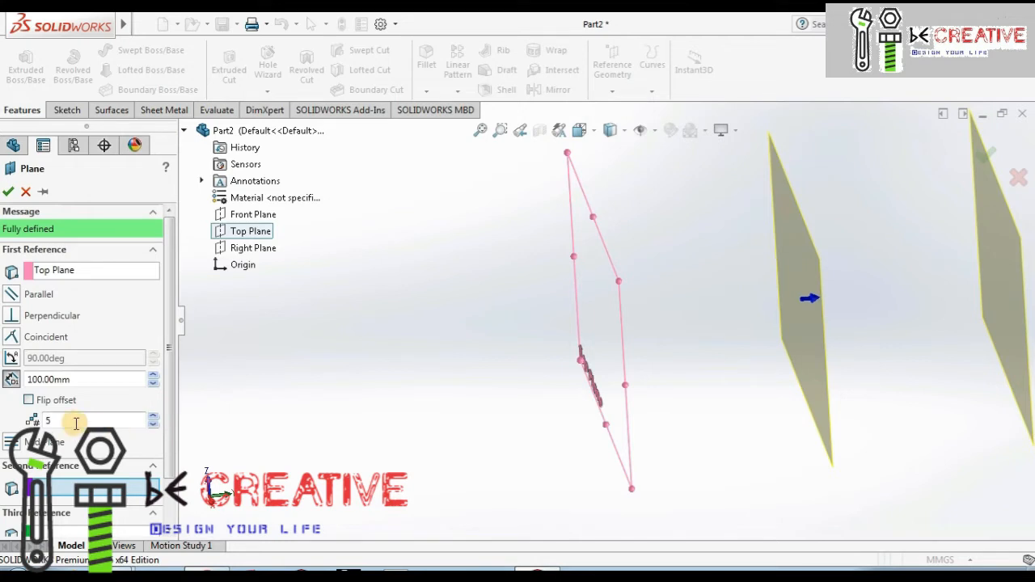
Try the Mid Plane constraint on the Top Plane reference and inspect the preview
click(70, 423)
key(BackSpace)
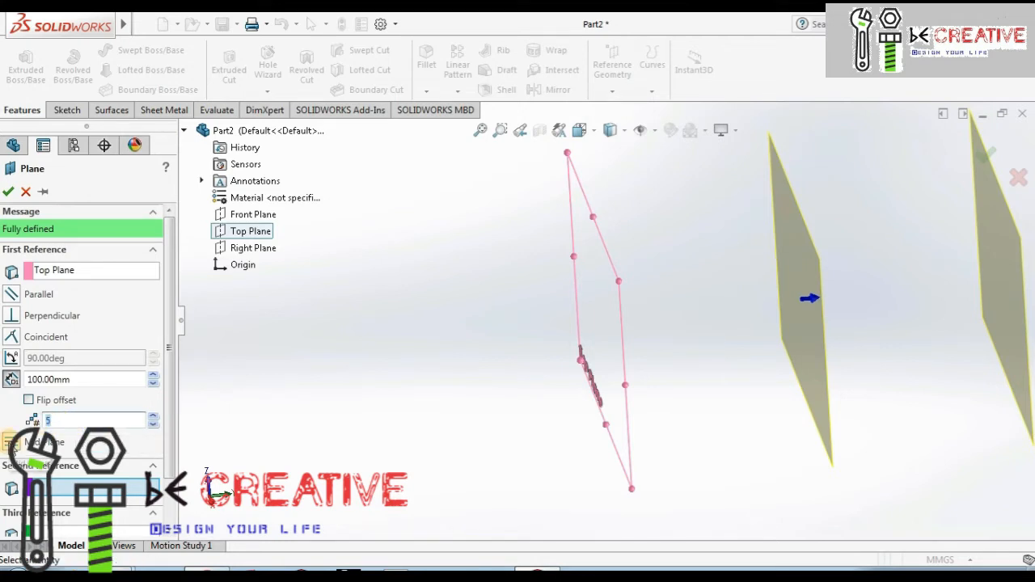
click(10, 444)
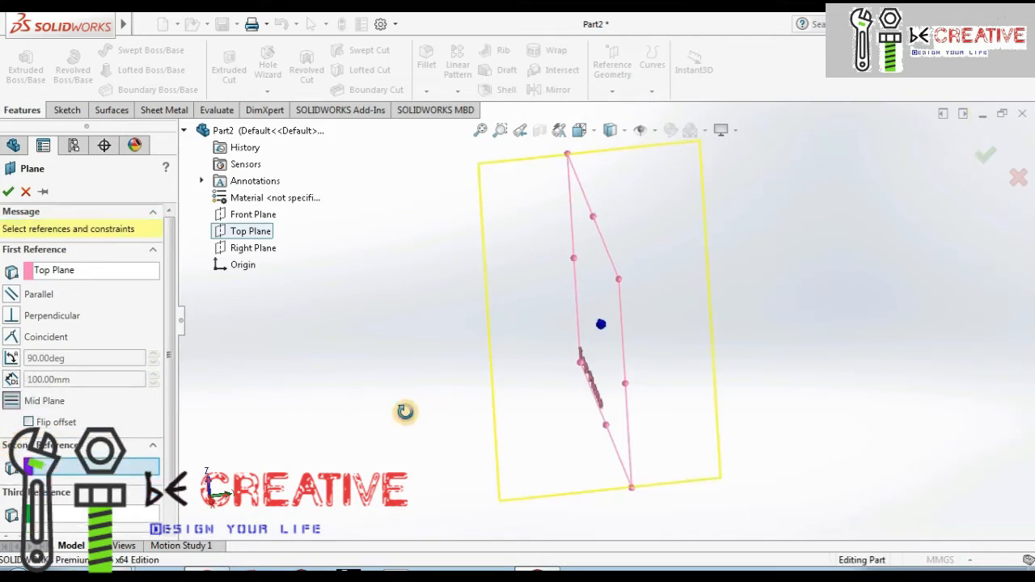
middle_drag(405, 412, 592, 317)
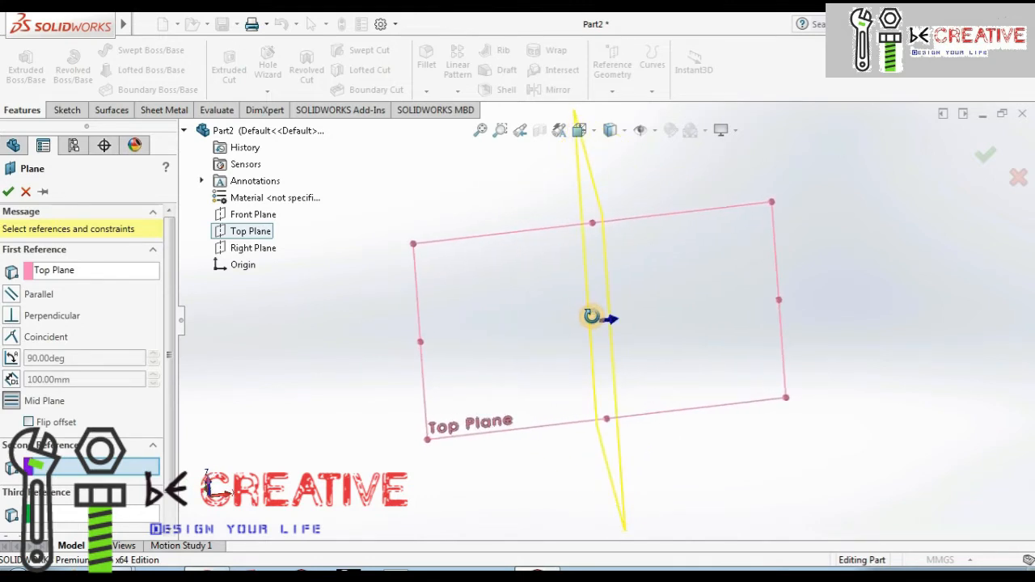
Return to the offset distance constraint and create three planes spaced 100 mm apart from the Top Plane
click(11, 379)
middle_drag(857, 339, 773, 401)
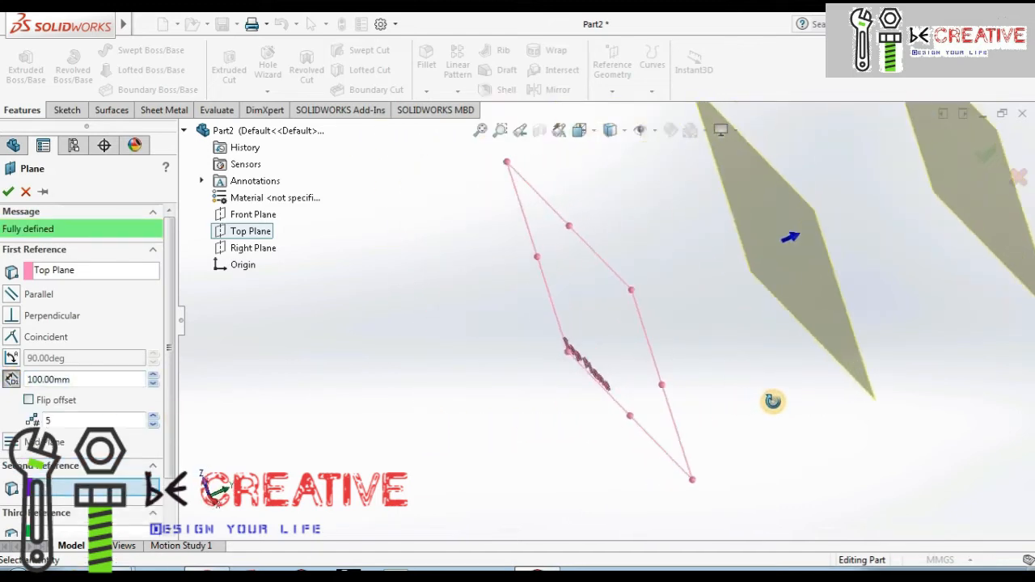
drag(96, 420, 5, 424)
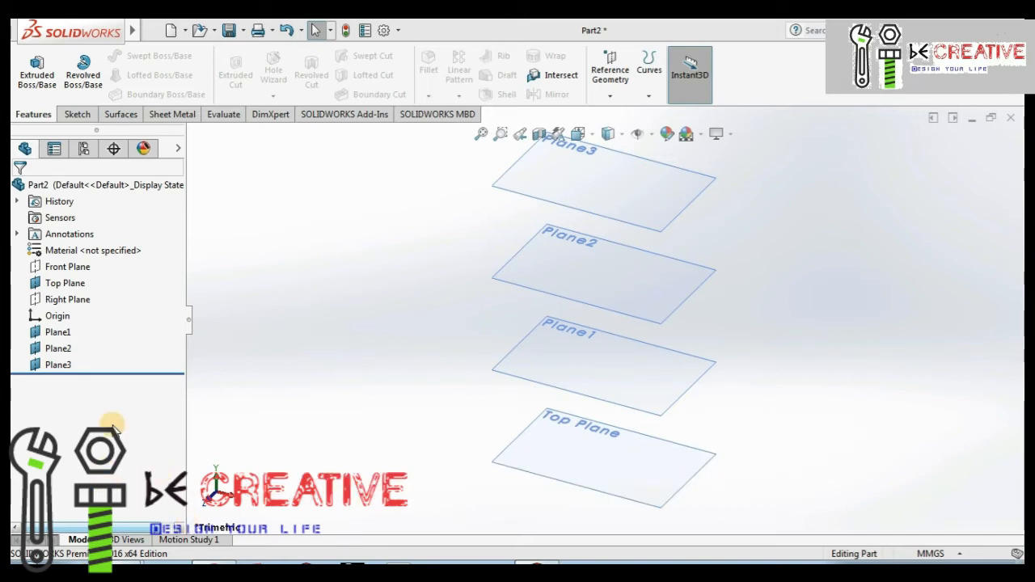
Sketch a center rectangle of about 128 by 80 mm on the Top Plane, centred on the origin
right_click(69, 284)
click(86, 272)
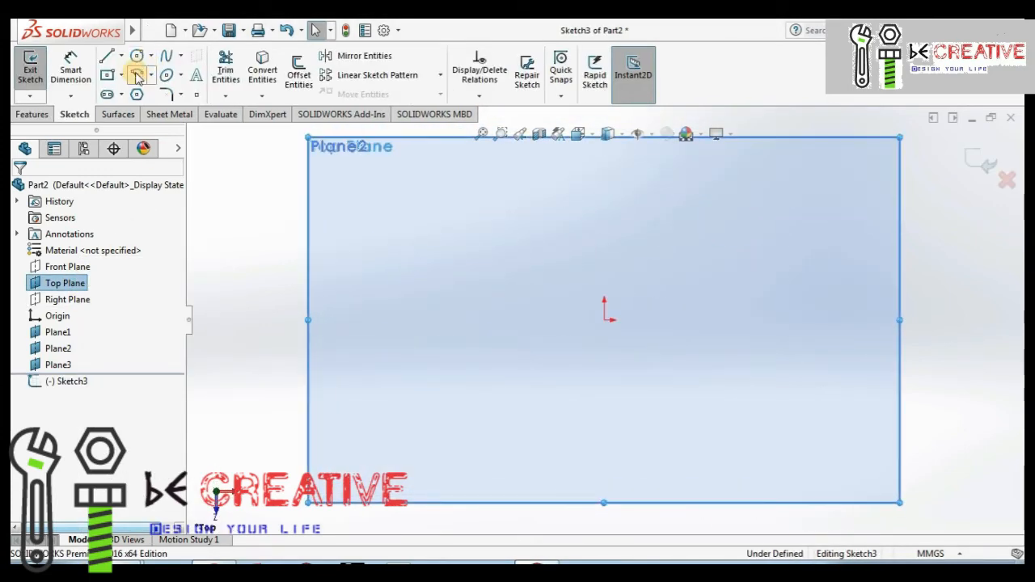
click(121, 75)
click(156, 112)
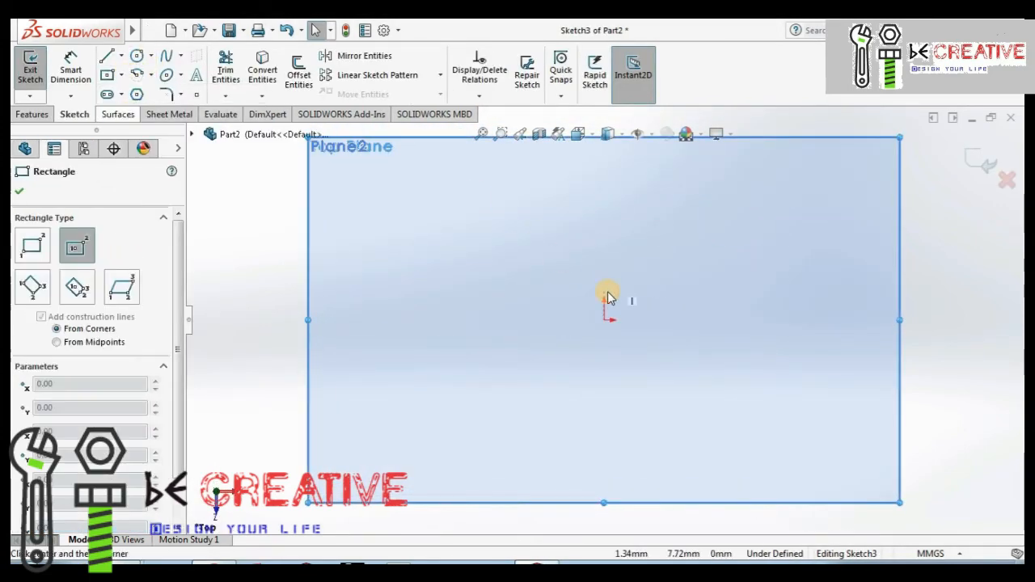
click(603, 320)
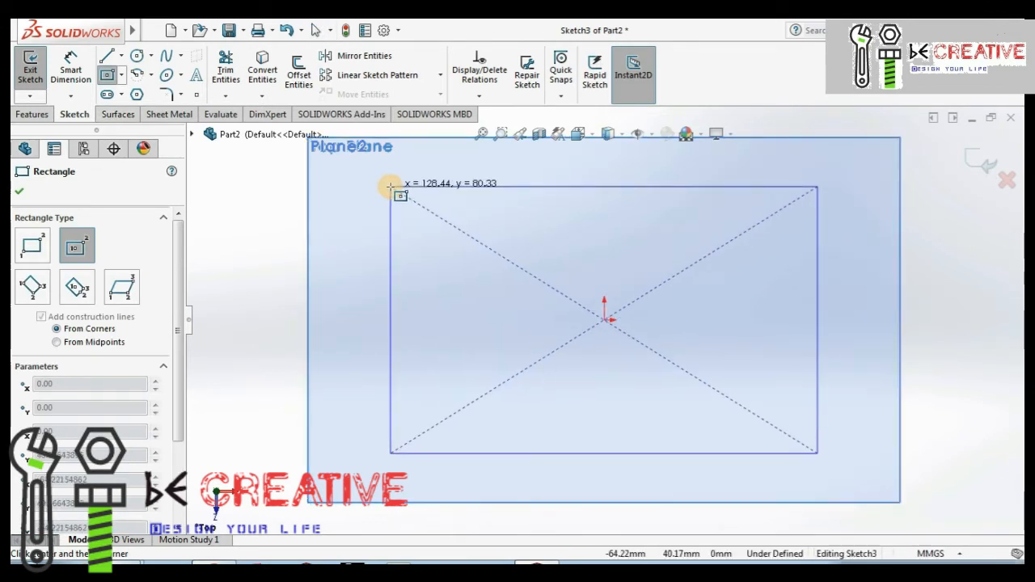
click(390, 187)
key(Escape)
Dimension the rectangle's vertical side to 75 mm
click(70, 72)
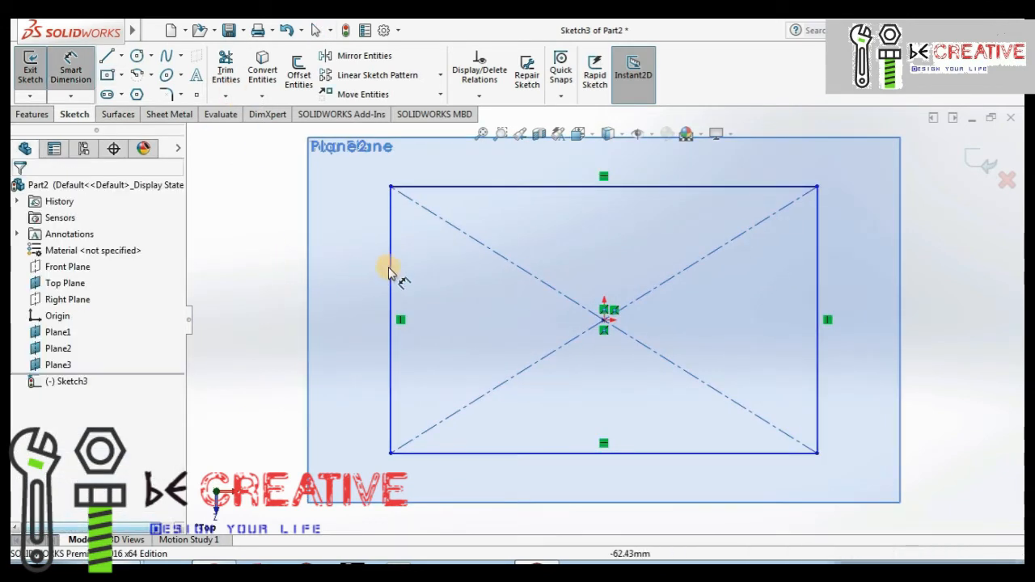
click(466, 193)
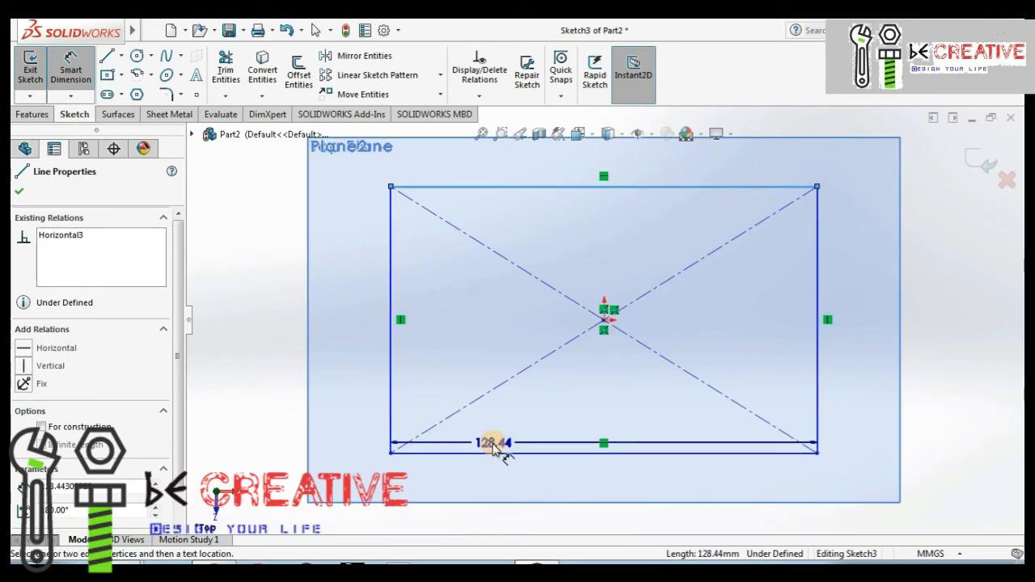
click(491, 453)
click(345, 358)
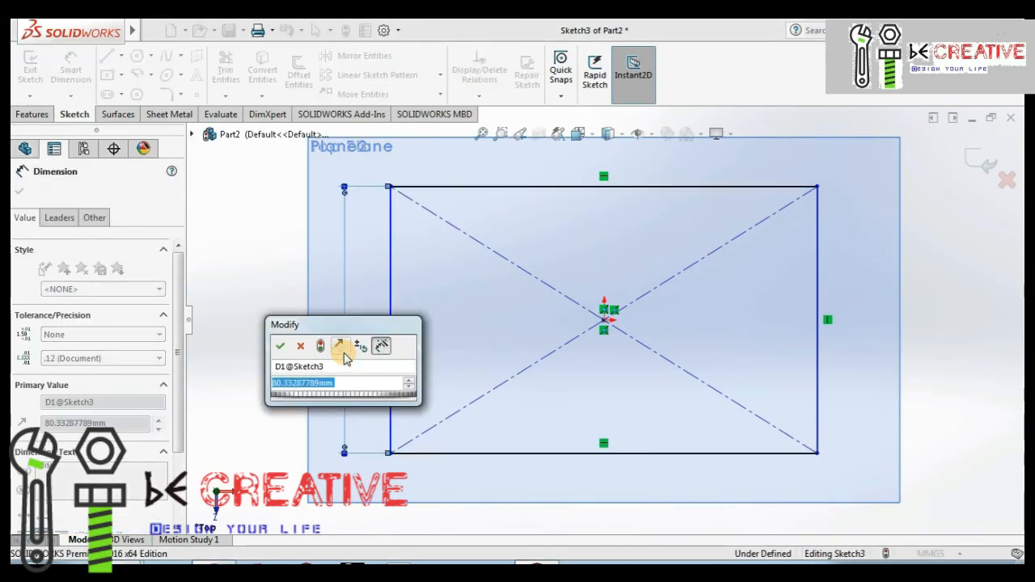
text(75)
key(Return)
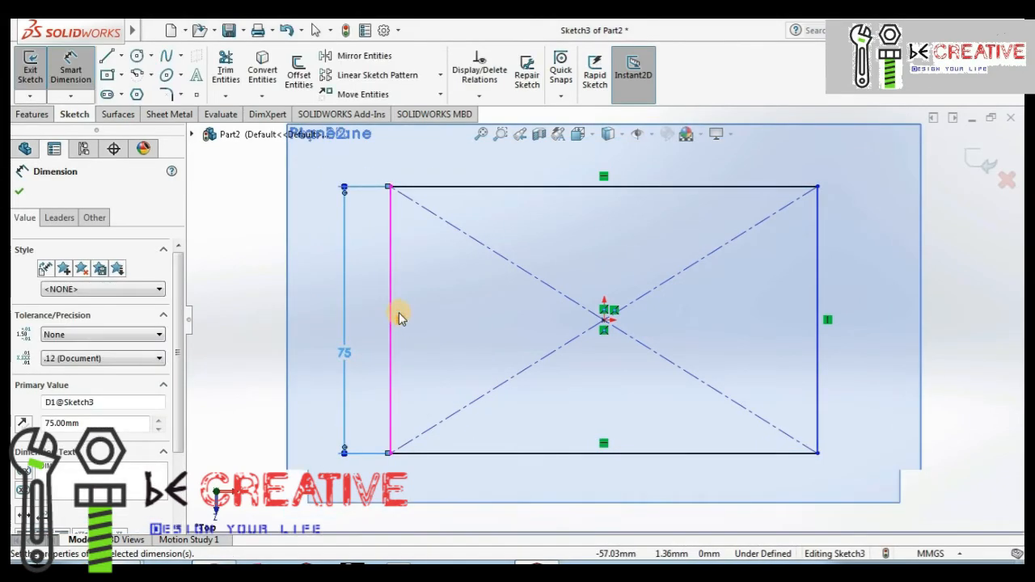
Dimension the distance between the rectangle's vertical sides to 125 mm and exit the sketch
click(393, 306)
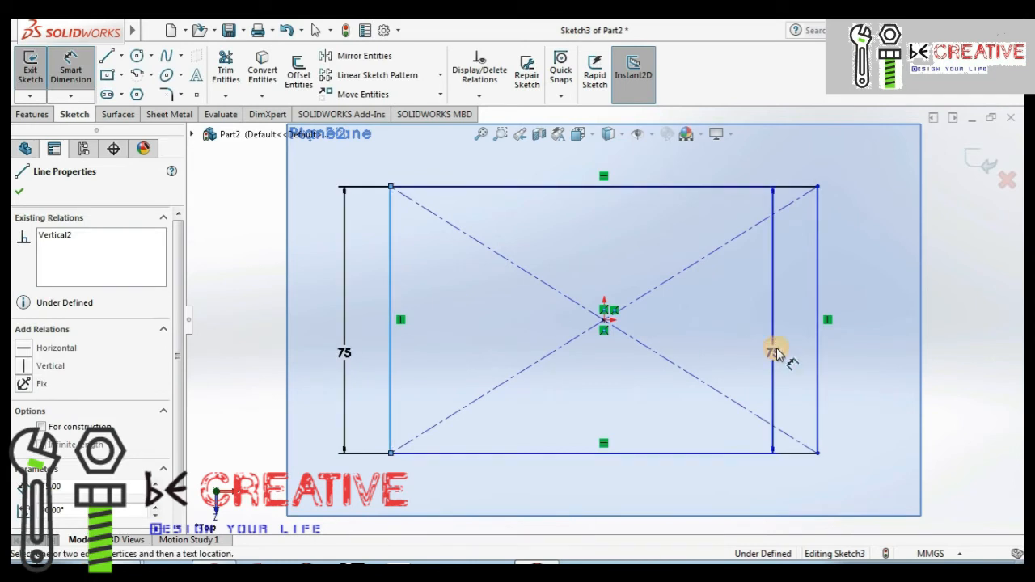
click(819, 333)
click(581, 246)
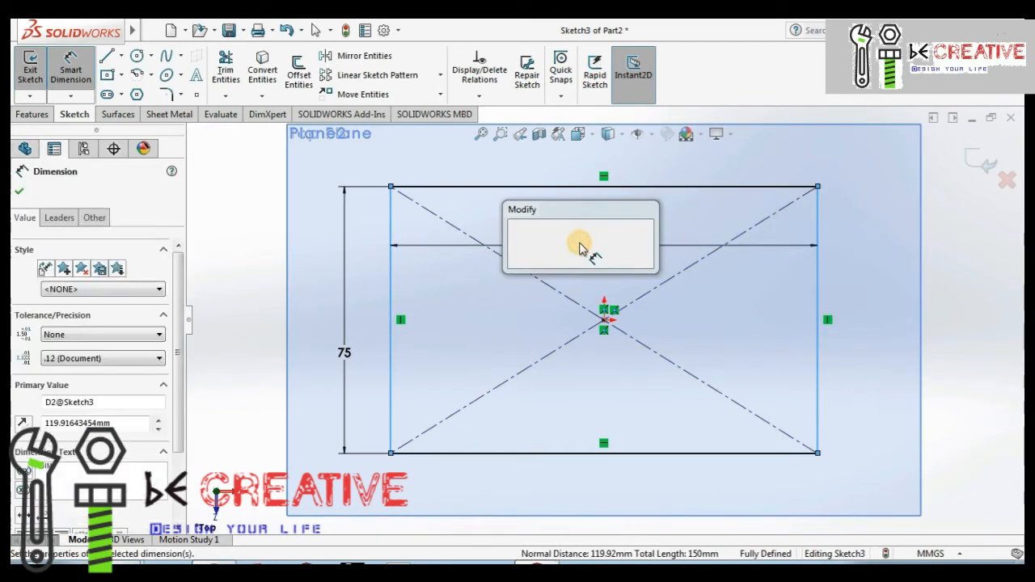
text(125)
key(Return)
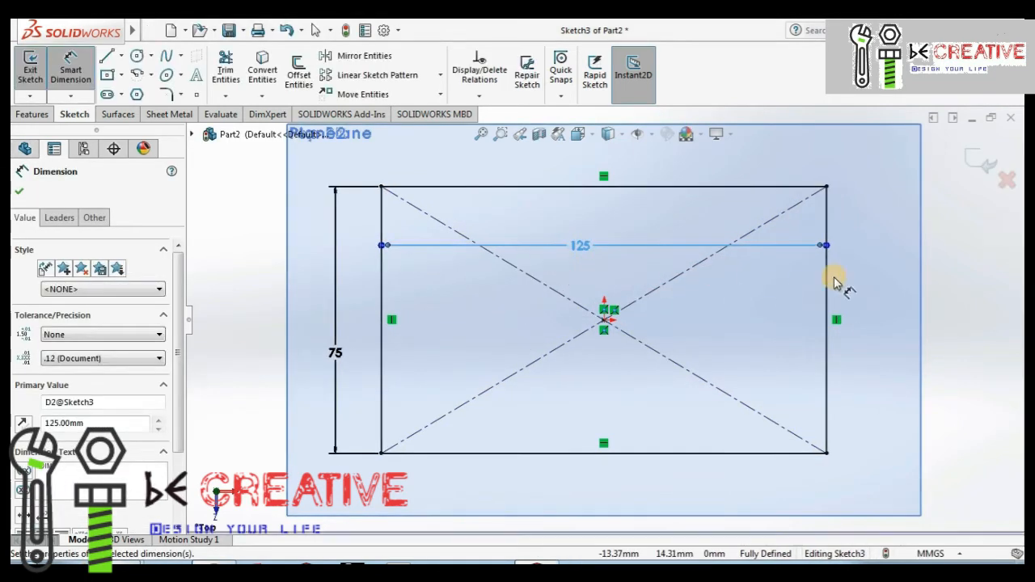
click(972, 158)
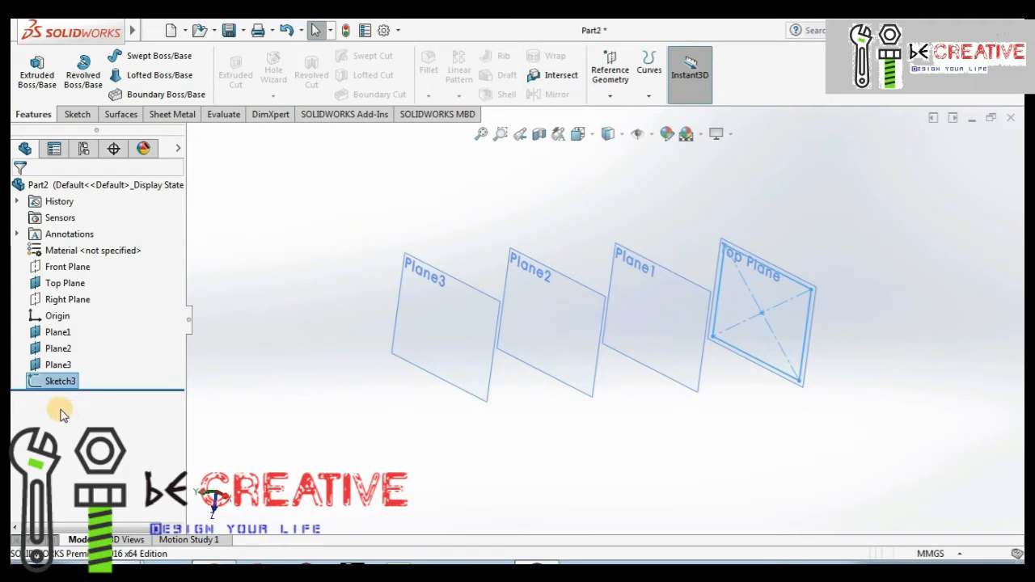
Sketch a 75 mm diameter circle on Plane1, centred on the origin, and exit the sketch
click(359, 174)
right_click(69, 340)
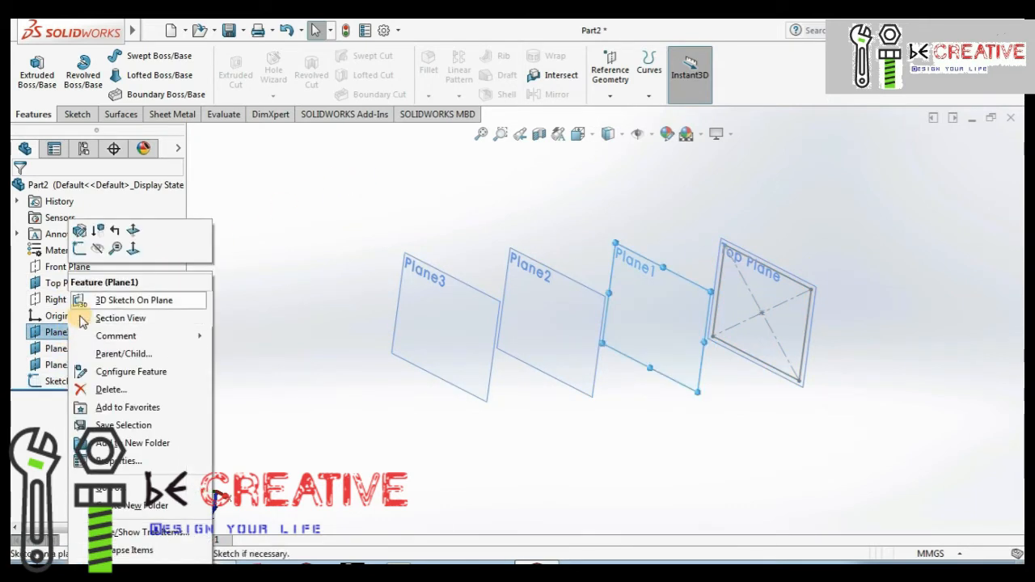
click(80, 240)
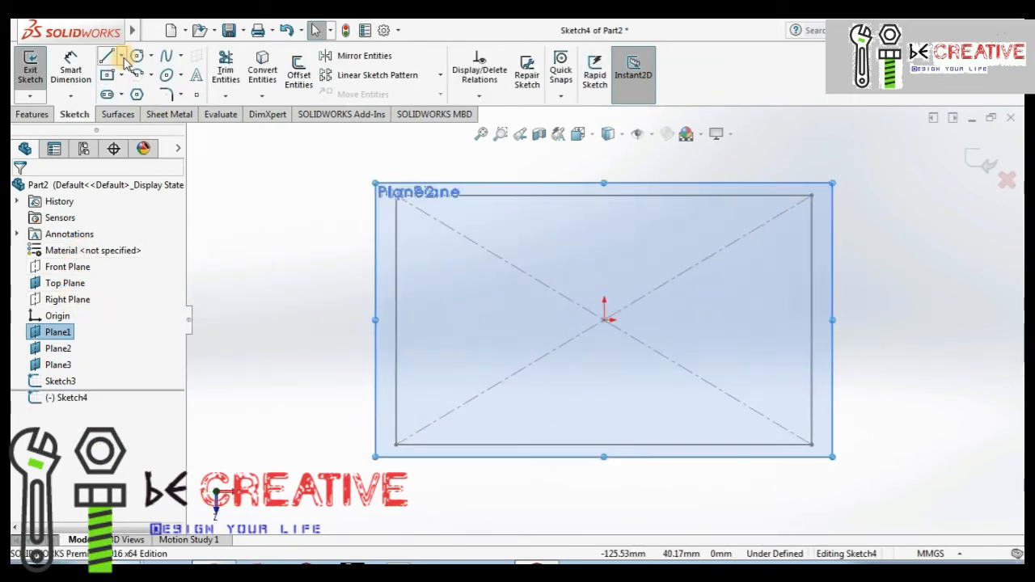
click(152, 57)
click(162, 74)
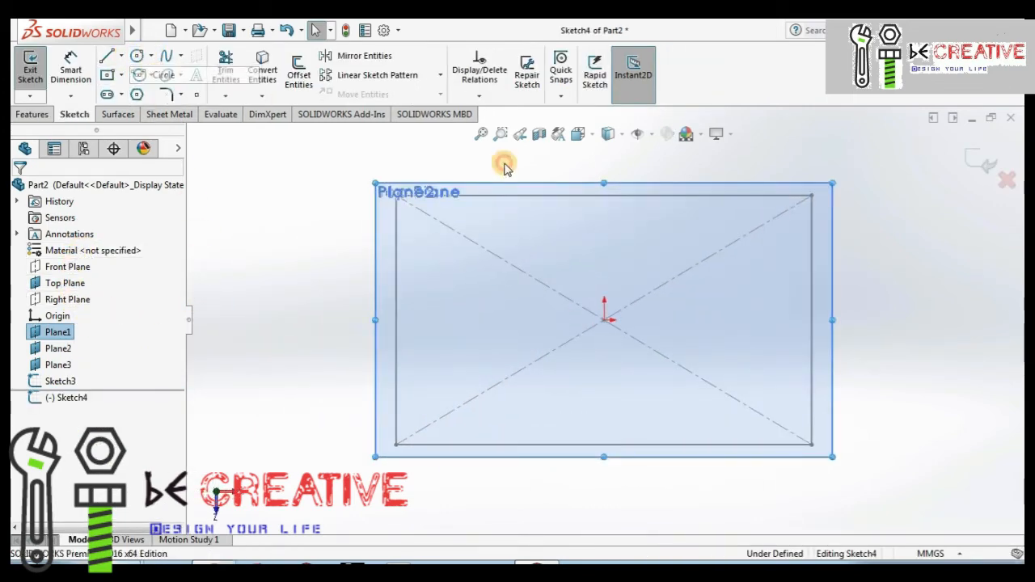
click(607, 322)
click(666, 233)
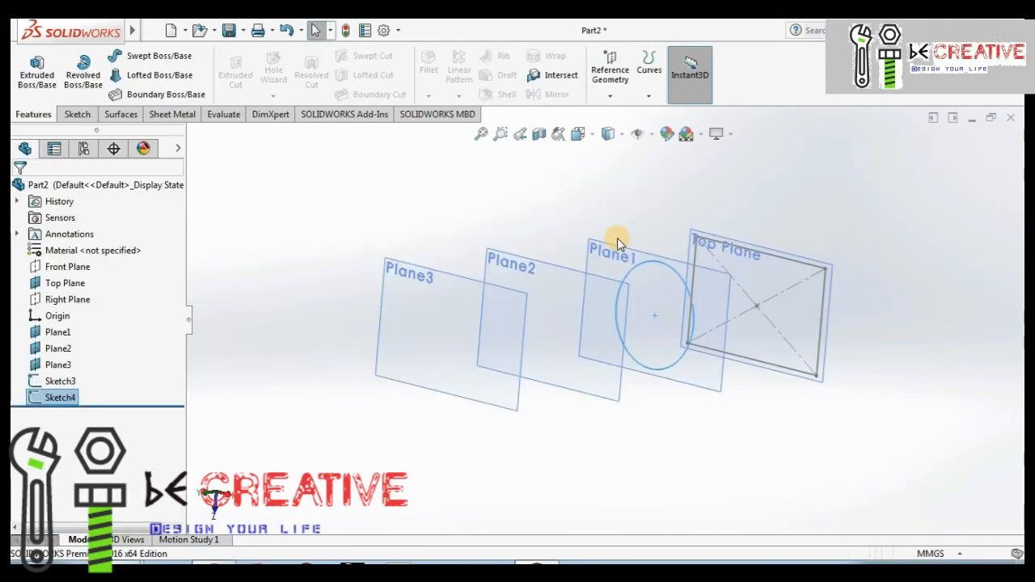
Sketch a six-sided polygon on Plane2, centred on the origin, using the inscribed circle option, and dimension it 75 mm across its flats
right_click(67, 349)
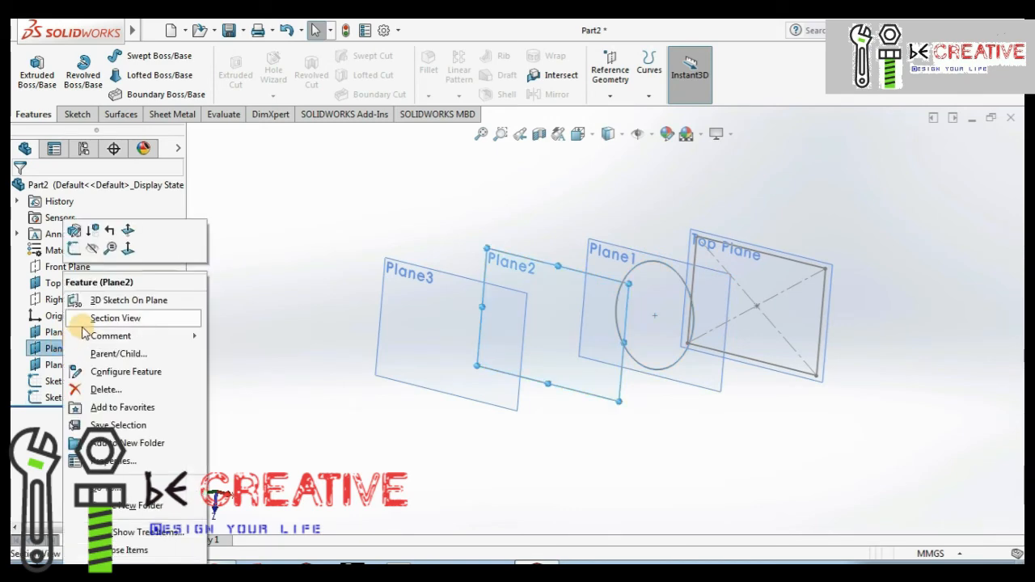
click(74, 249)
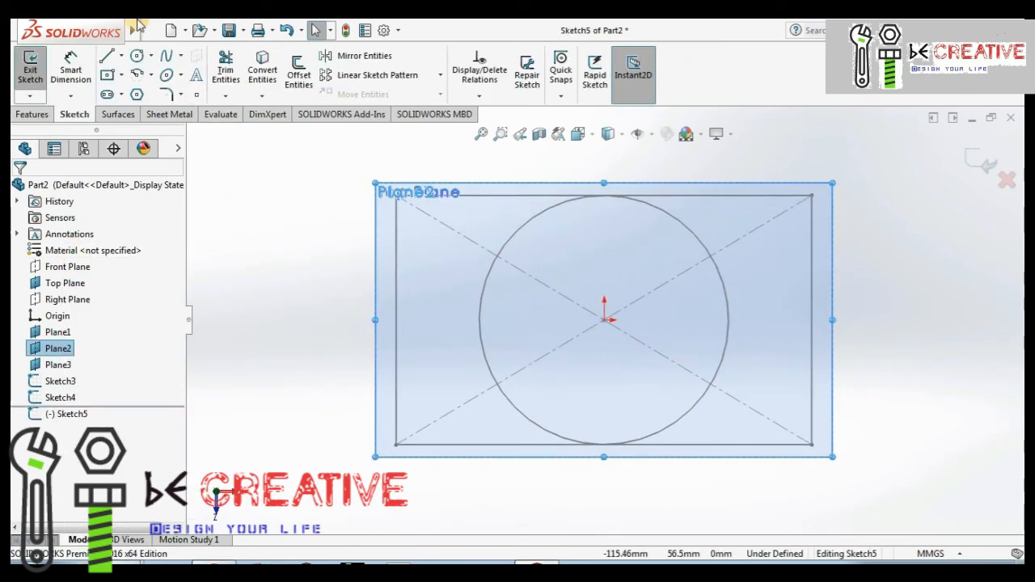
click(134, 95)
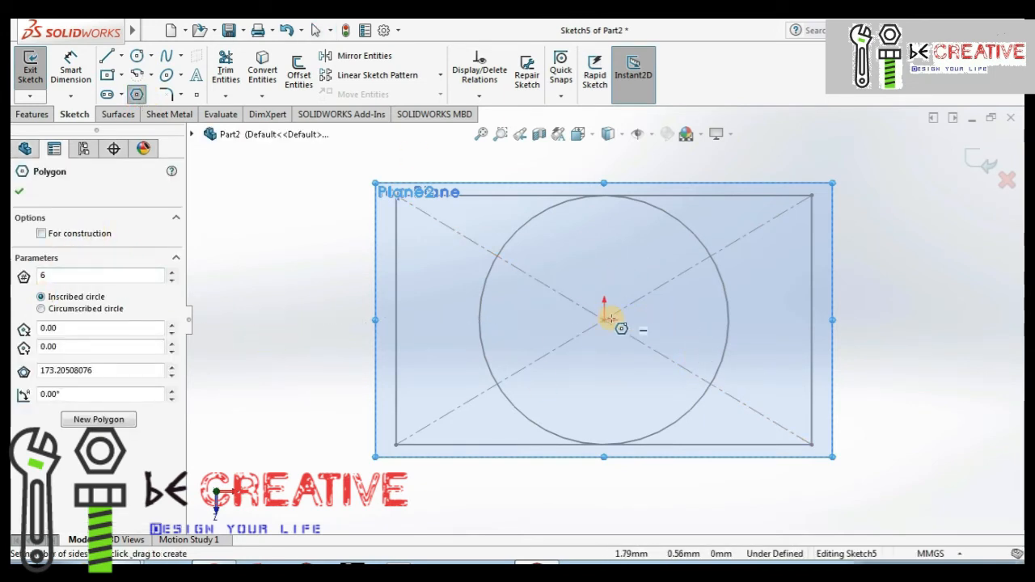
click(605, 320)
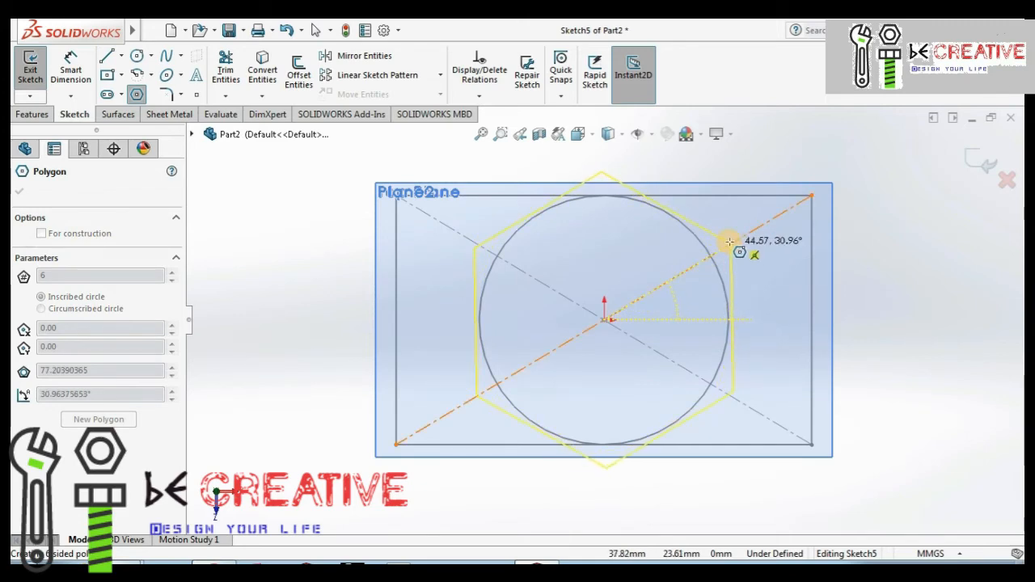
click(729, 241)
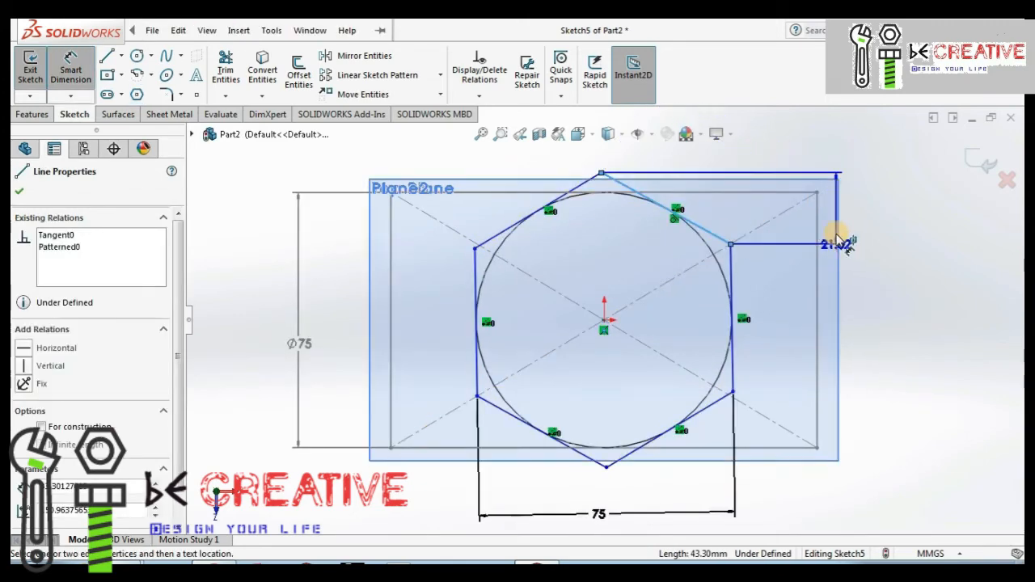
Draw a vertical centerline from the hexagon's centre through its lower vertex and exit the sketch
key(Escape)
click(731, 245)
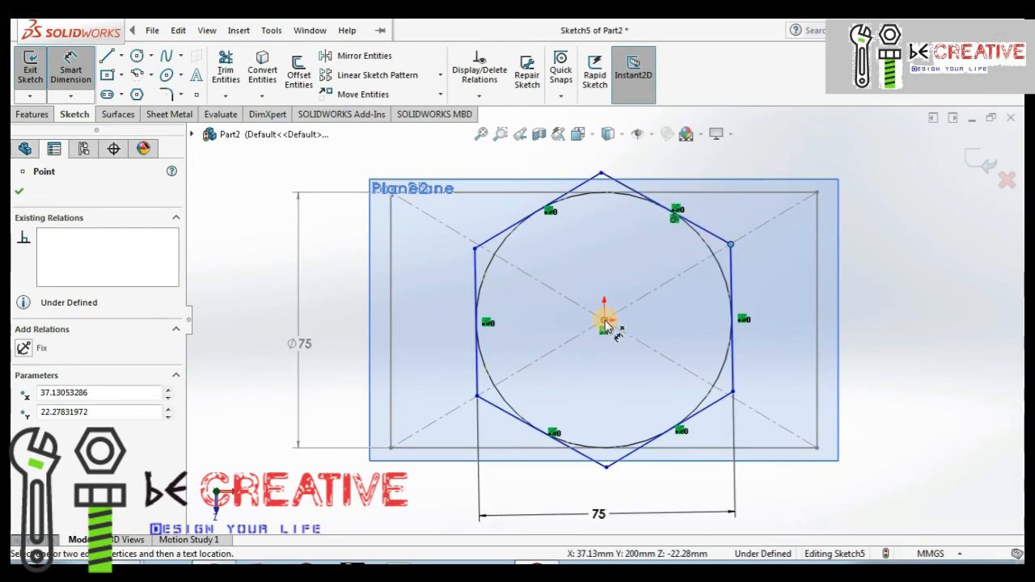
click(121, 56)
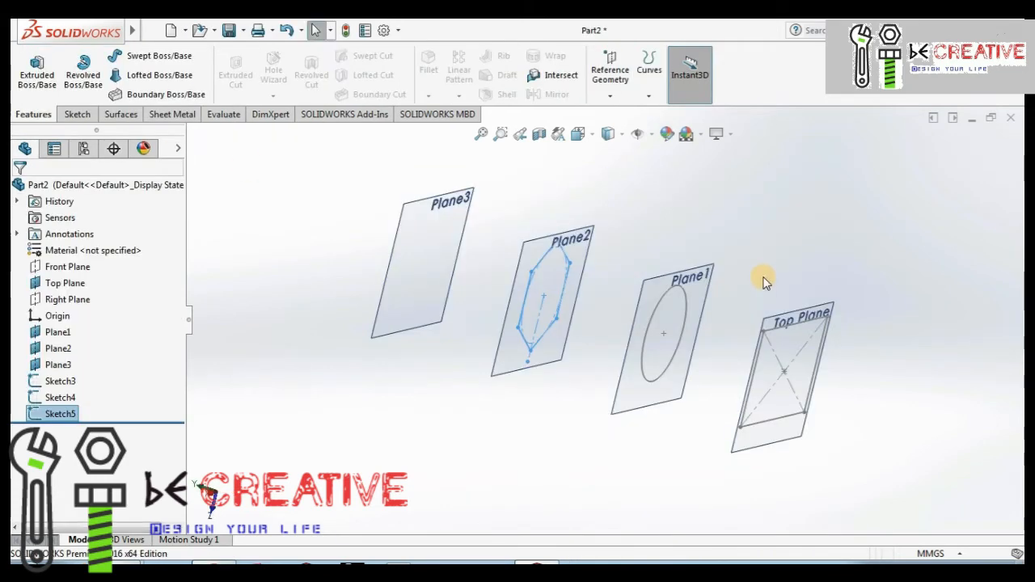
Create a lofted boss through the hexagon on Plane2, the circle on Plane1 and the rectangle on the Top Plane
click(160, 77)
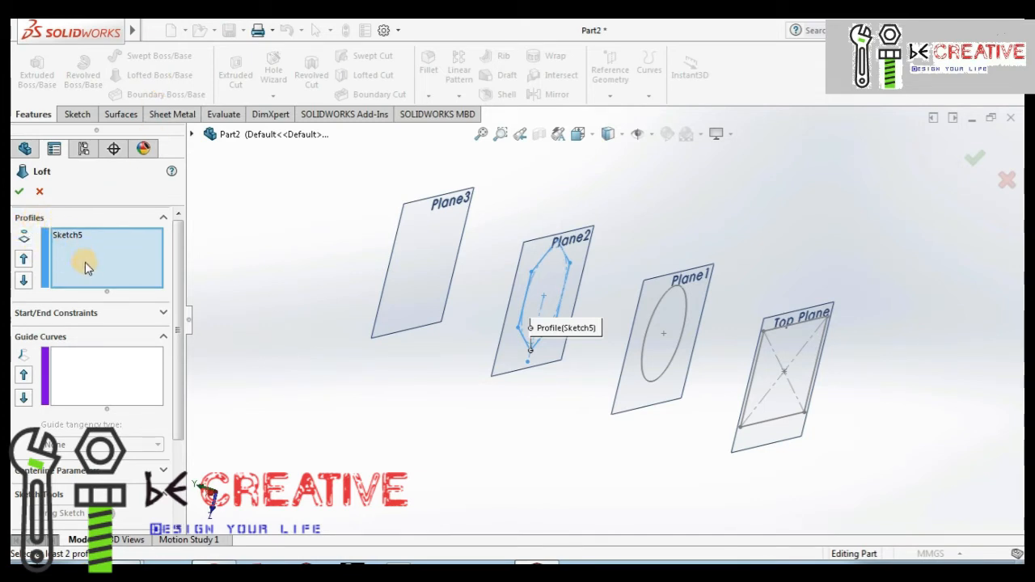
click(656, 306)
click(656, 306)
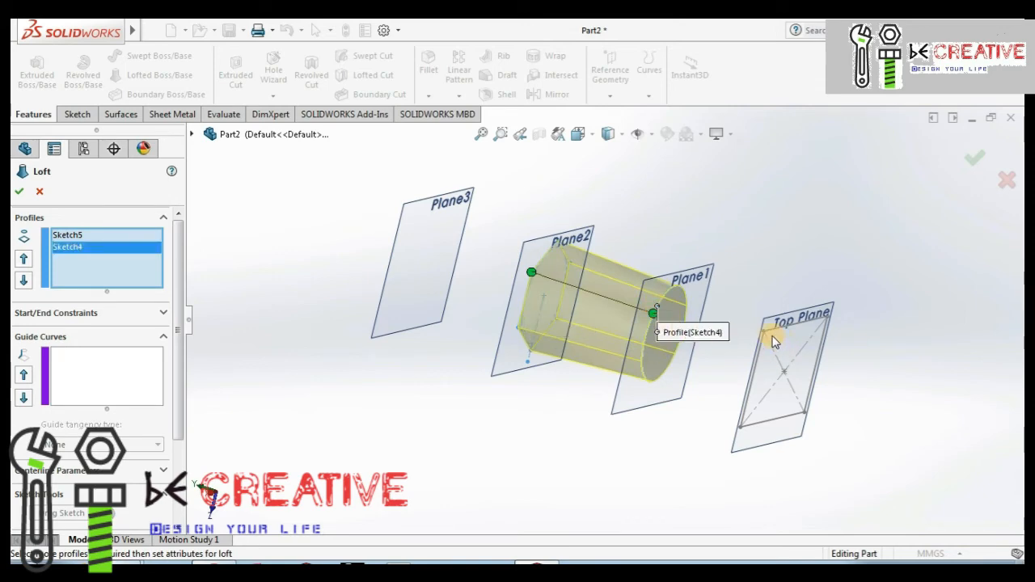
click(770, 331)
mouse_move(735, 409)
middle_down()
mouse_move(674, 429)
mouse_move(680, 337)
mouse_move(716, 399)
mouse_move(677, 397)
middle_up()
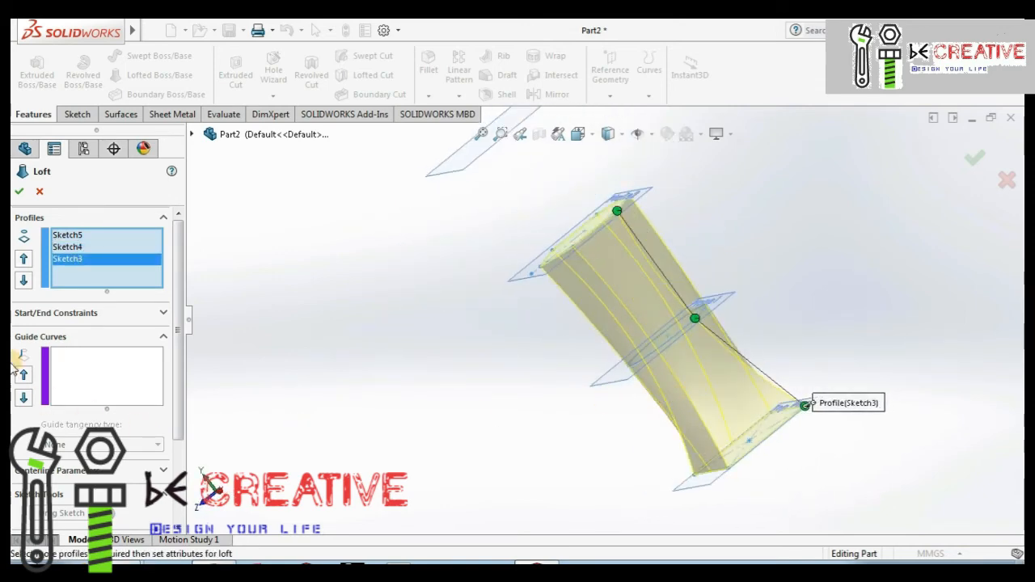
click(18, 191)
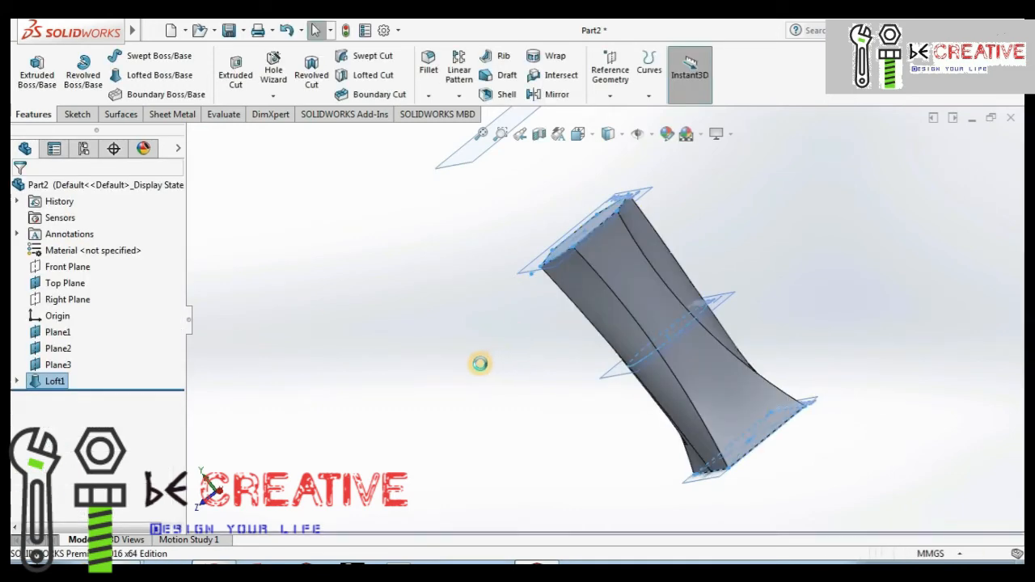
middle_drag(480, 364, 548, 283)
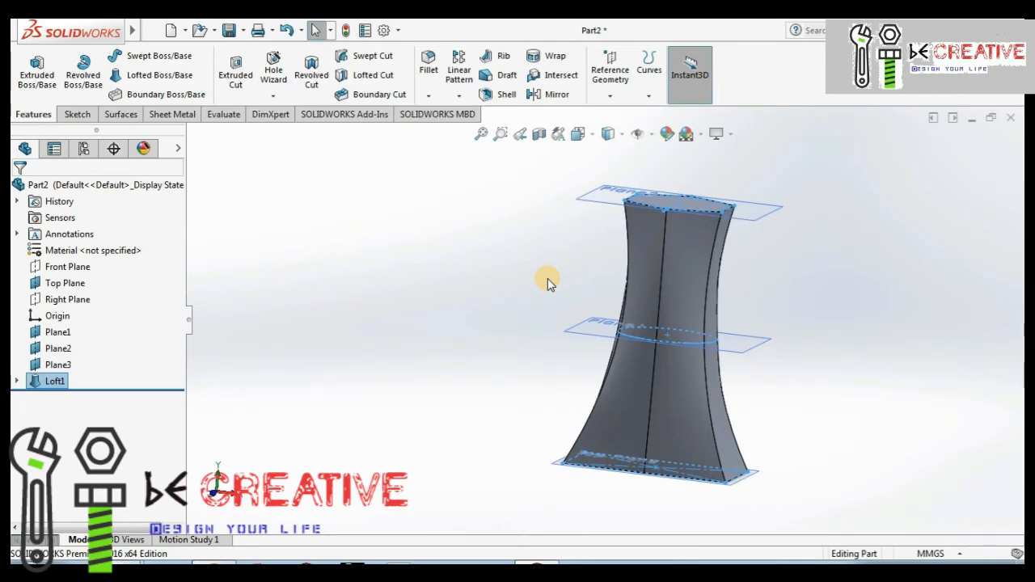
mouse_move(397, 345)
middle_down()
mouse_move(469, 318)
mouse_move(494, 270)
mouse_move(405, 340)
middle_up()
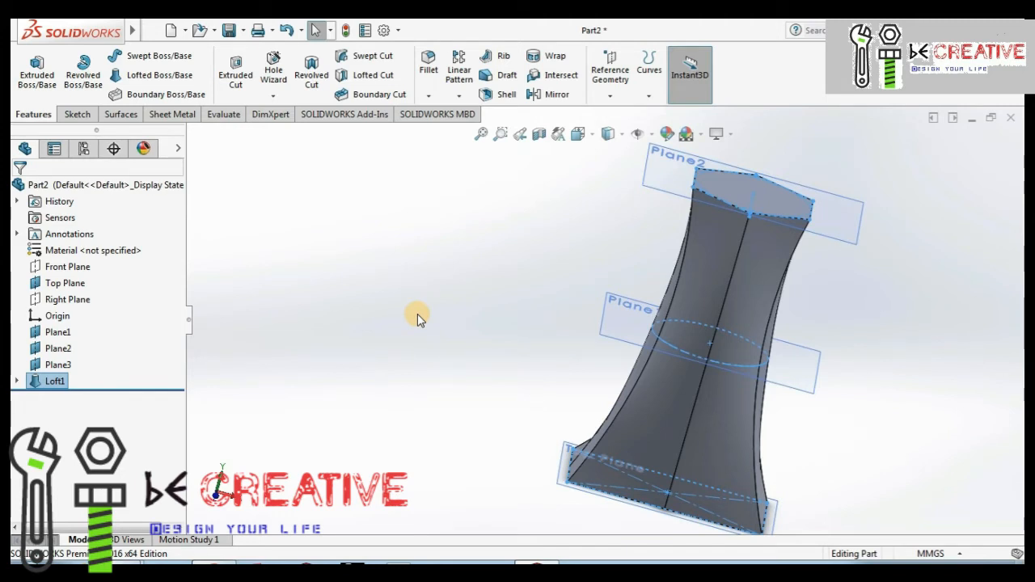
middle_drag(391, 299, 369, 345)
scroll(366, 341, down, 3)
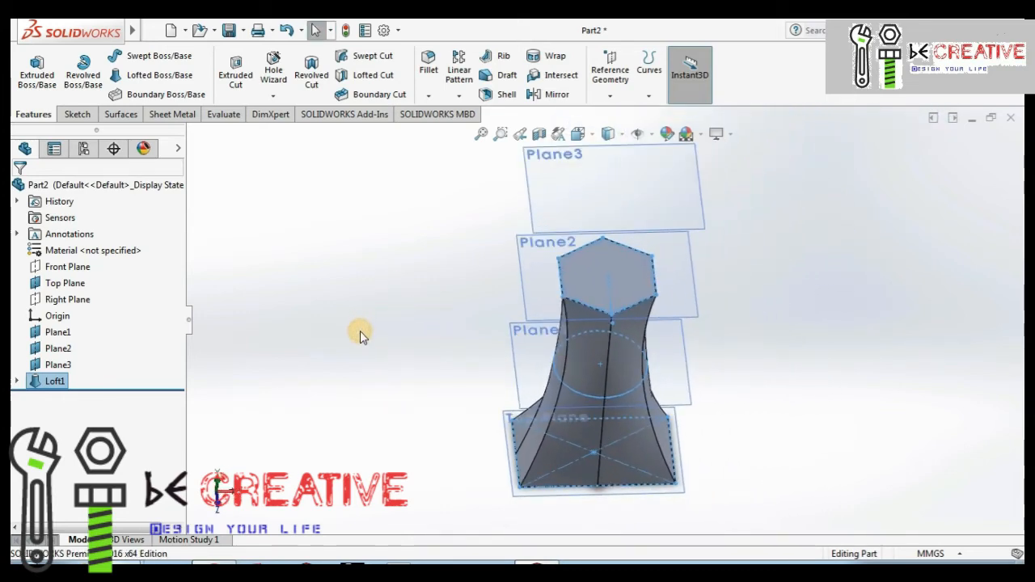
click(353, 304)
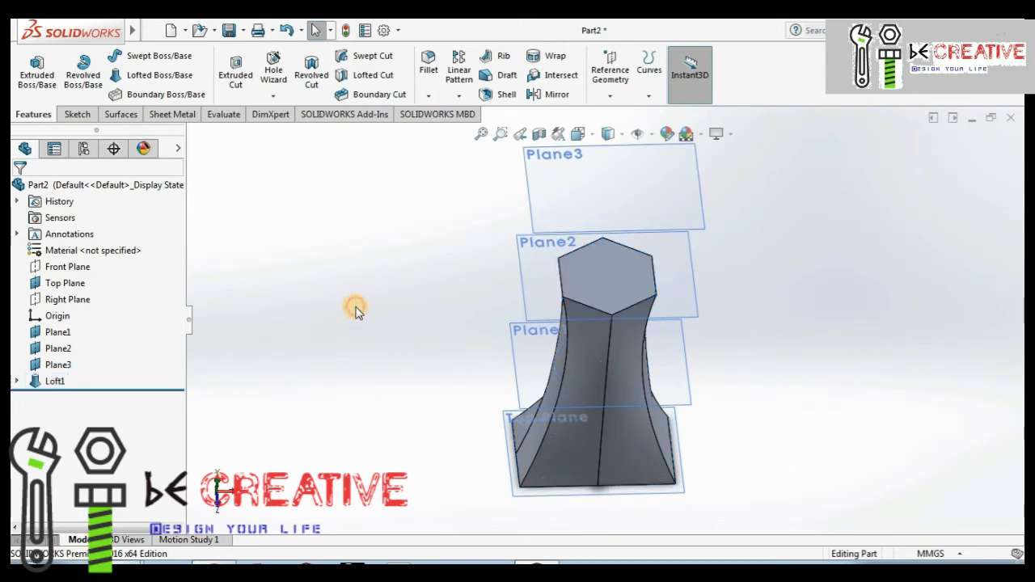
Sketch a circle of about 53 mm diameter on Plane2, centred on the origin inside the loft's hexagonal end face
scroll(353, 304, down, 2)
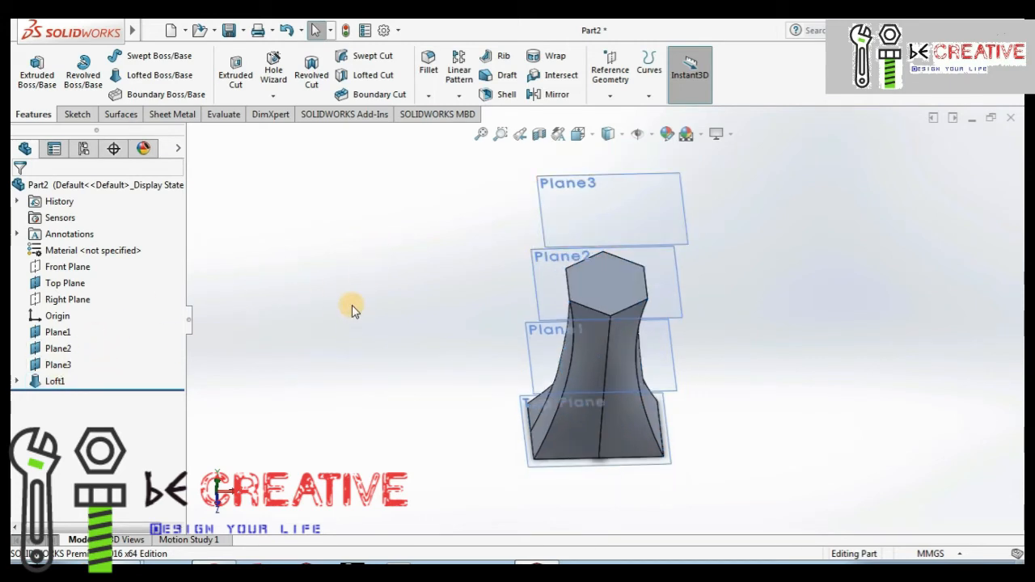
right_click(75, 349)
click(280, 309)
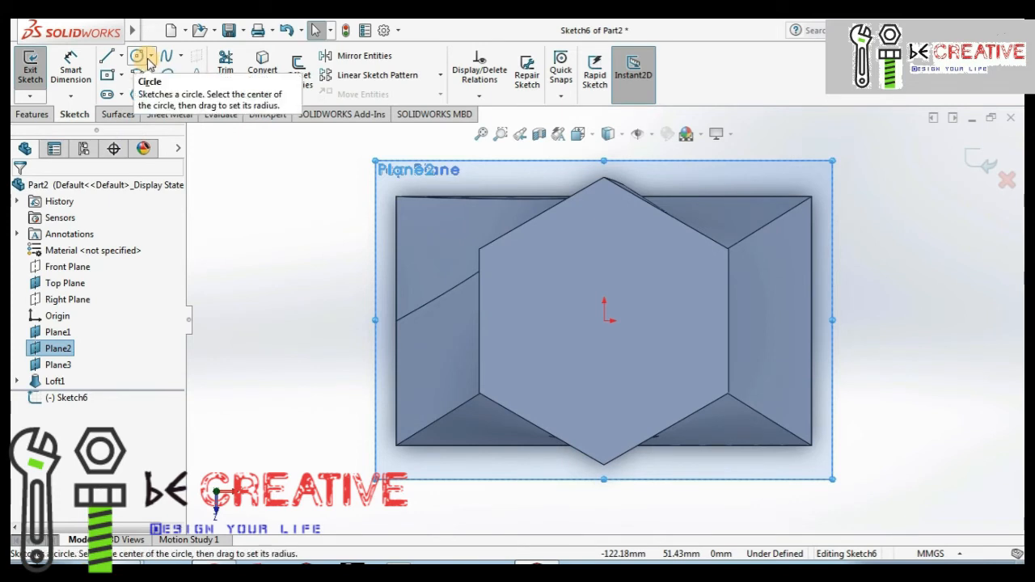
click(152, 61)
click(161, 72)
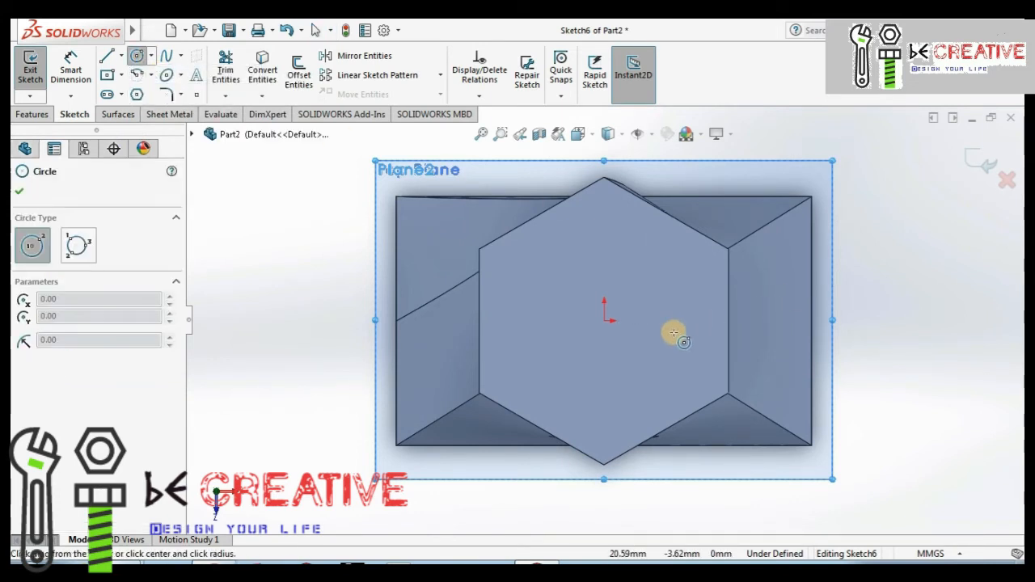
click(604, 320)
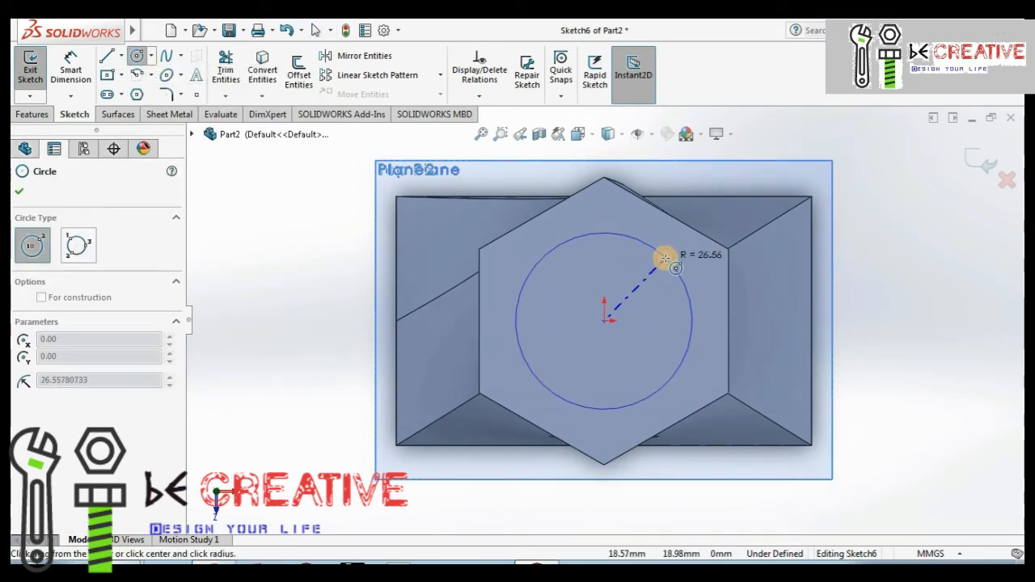
click(666, 257)
key(Escape)
Dimension the circle's diameter to 50 mm and exit the sketch
click(70, 69)
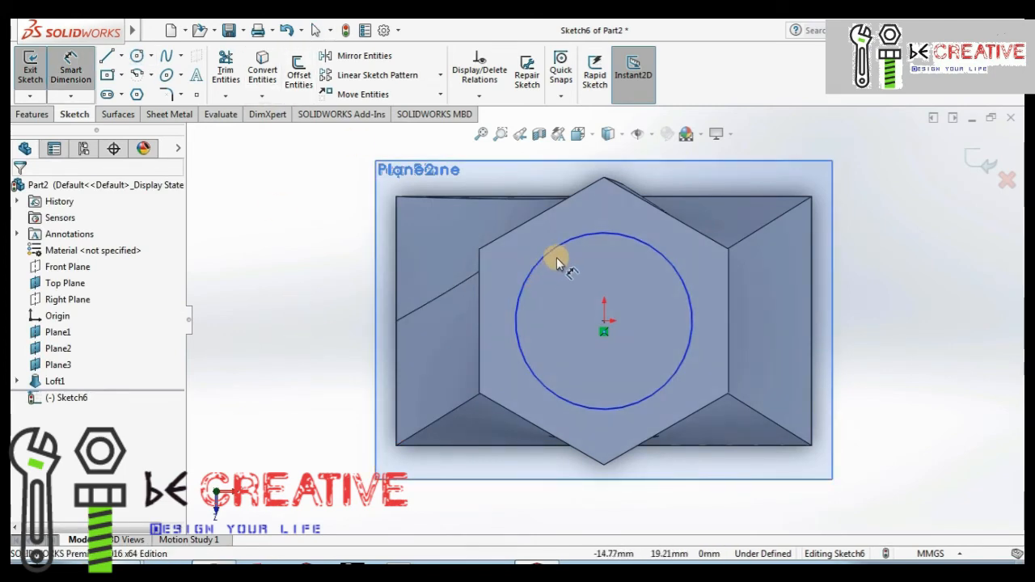
click(553, 255)
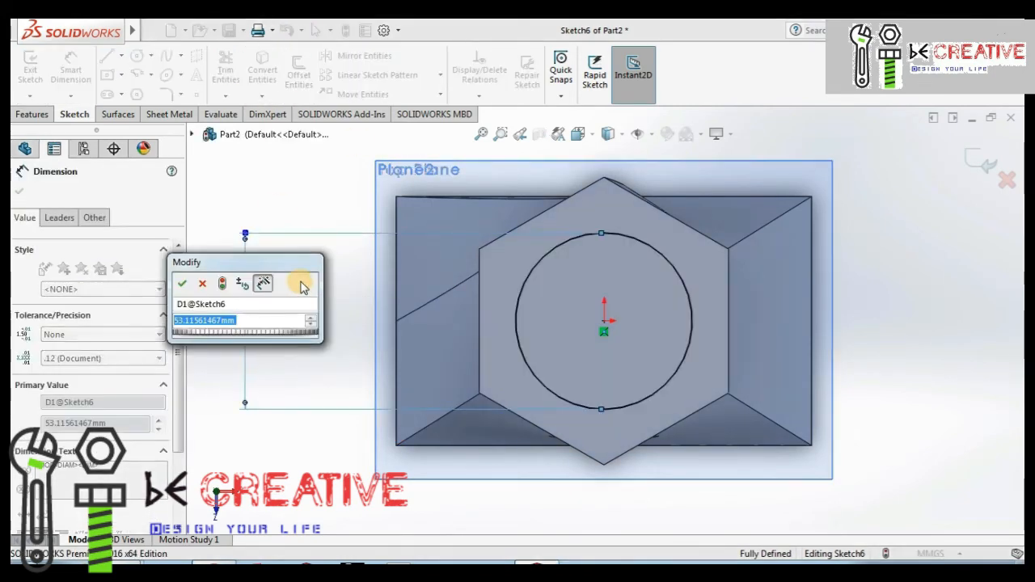
text(50)
key(Return)
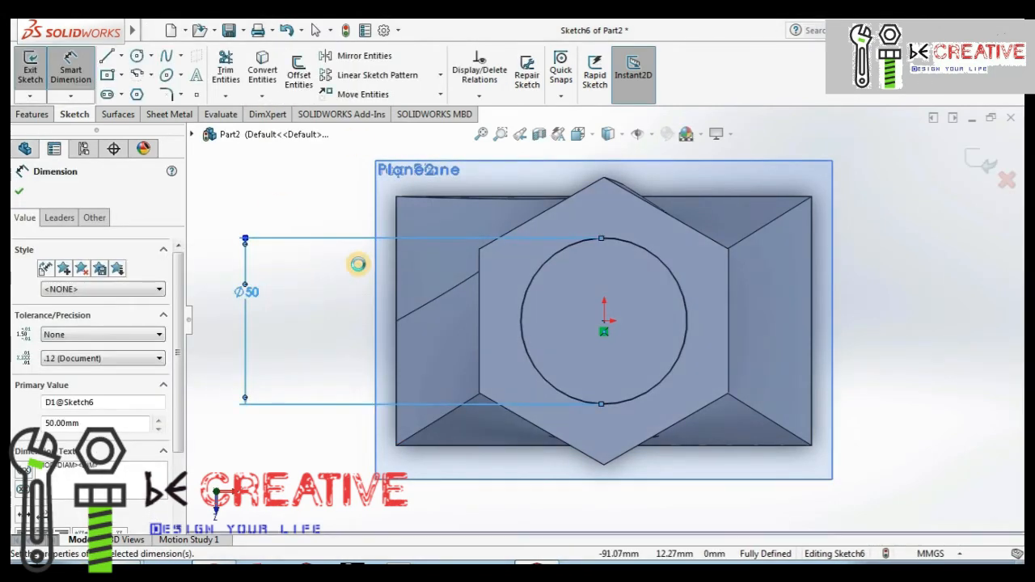
click(983, 164)
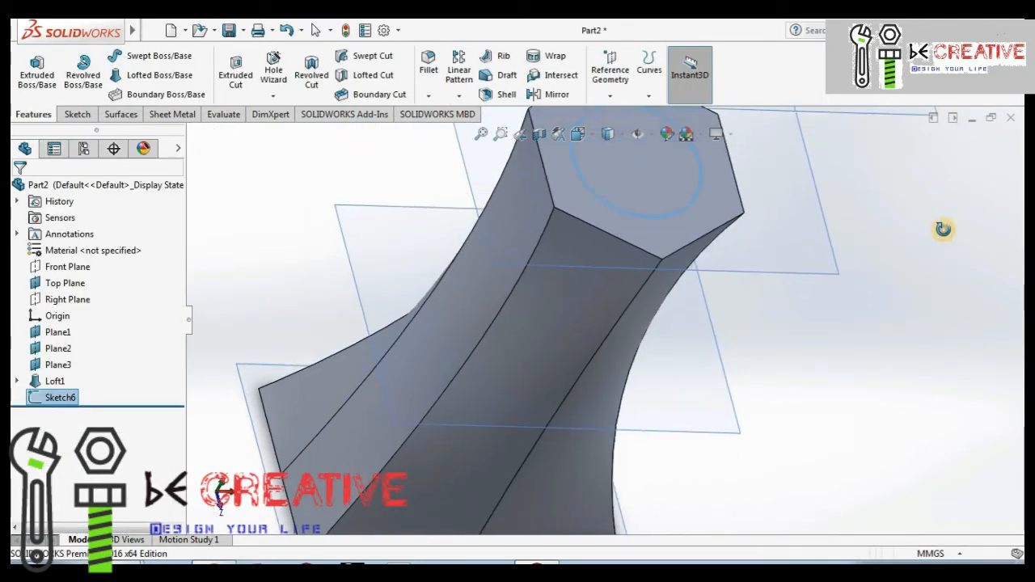
Sketch a center rectangle on Plane1, centred on the origin
click(56, 332)
click(68, 321)
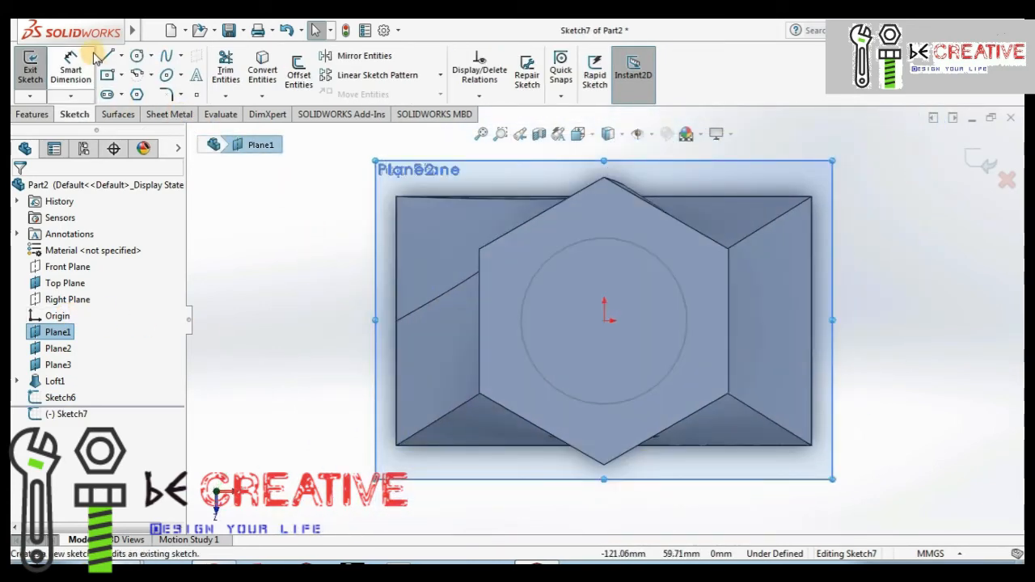
click(120, 75)
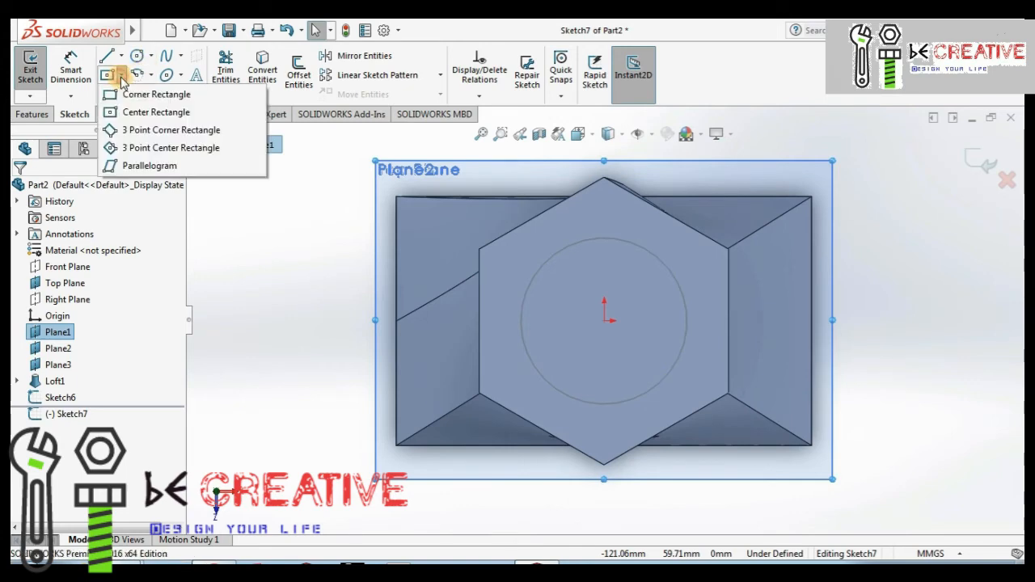
click(133, 111)
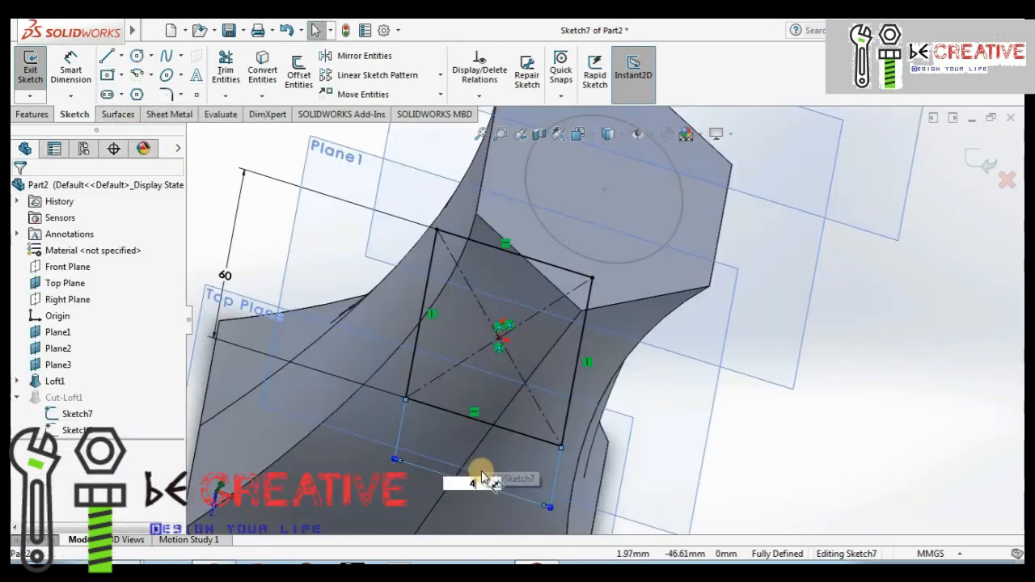
Set the lofted cut's rectangular profile on Plane1 to 40 mm wide and 50 mm high and exit the sketch
text(40)
key(Return)
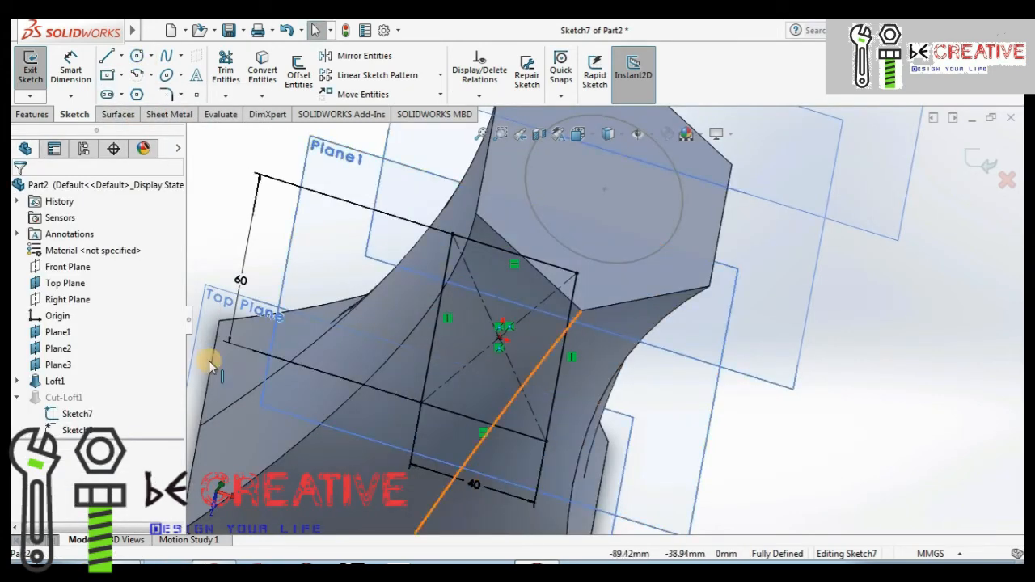
click(239, 279)
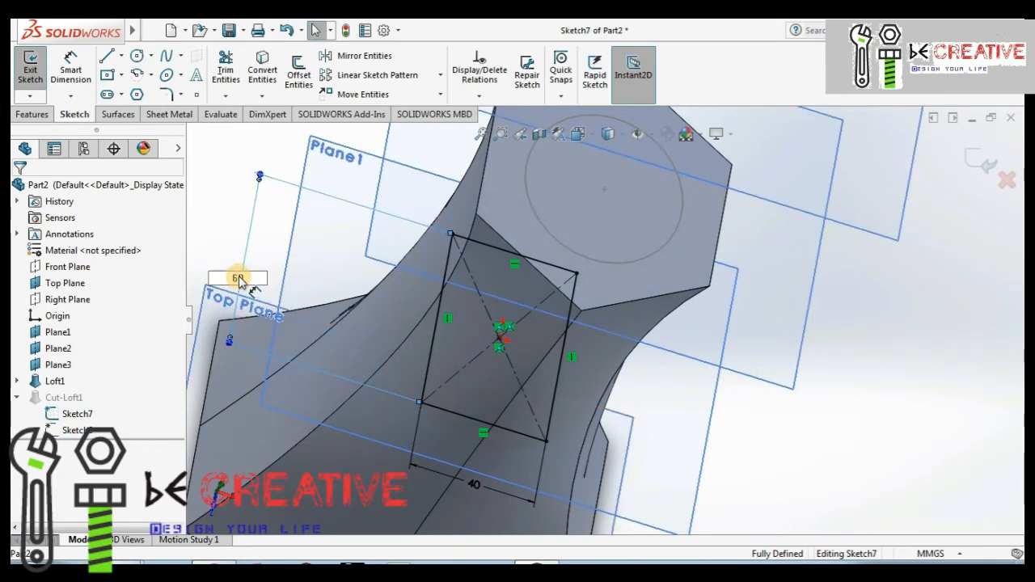
text(50)
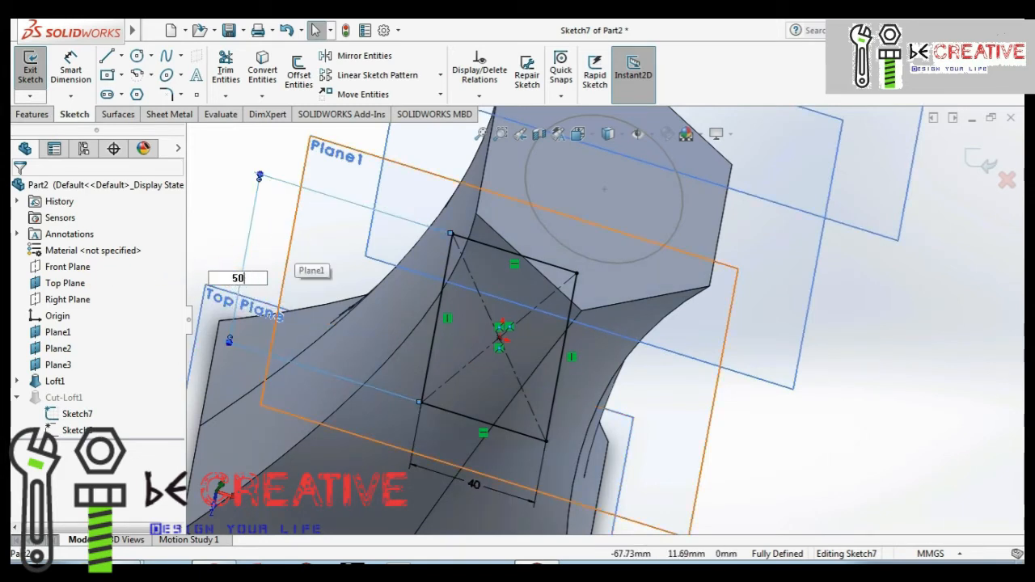
key(Return)
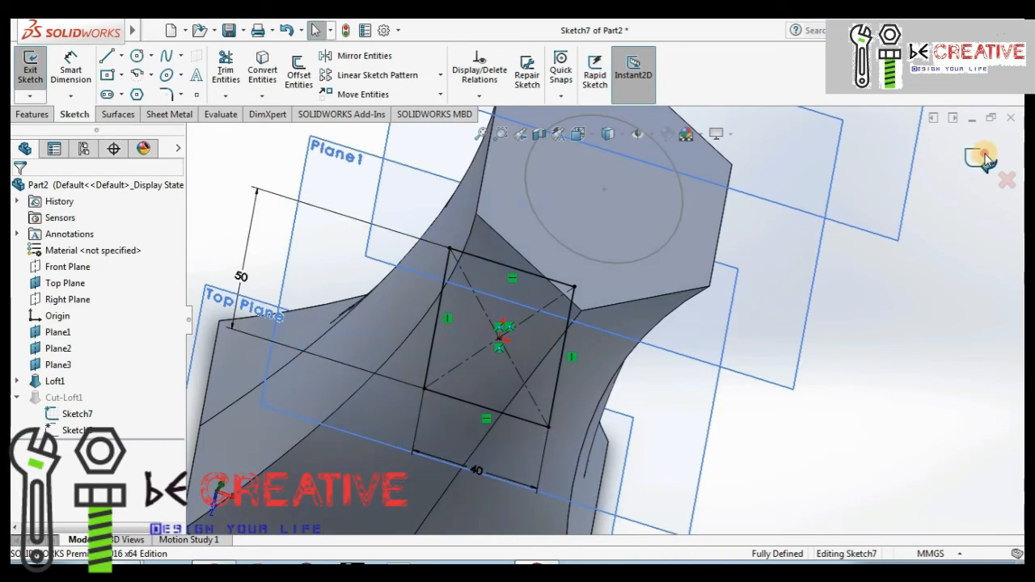
click(983, 158)
mouse_move(524, 384)
middle_down()
mouse_move(494, 475)
mouse_move(477, 423)
mouse_move(517, 409)
mouse_move(517, 429)
mouse_move(508, 427)
mouse_move(580, 393)
middle_up()
key(ctrl+7)
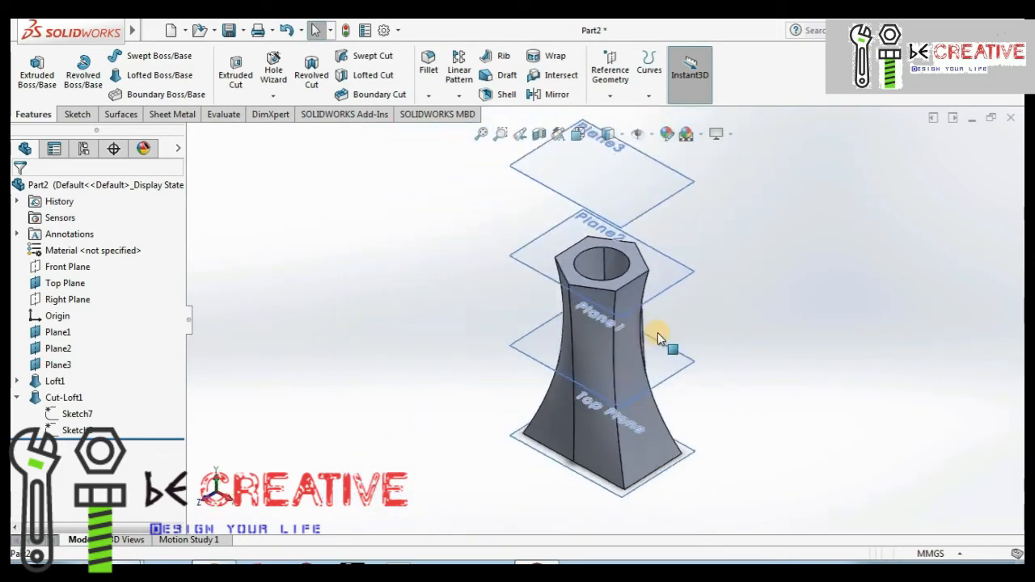
Display the lofted part in wireframe with all edges shown and inspect the inside of the lofted cut
click(608, 134)
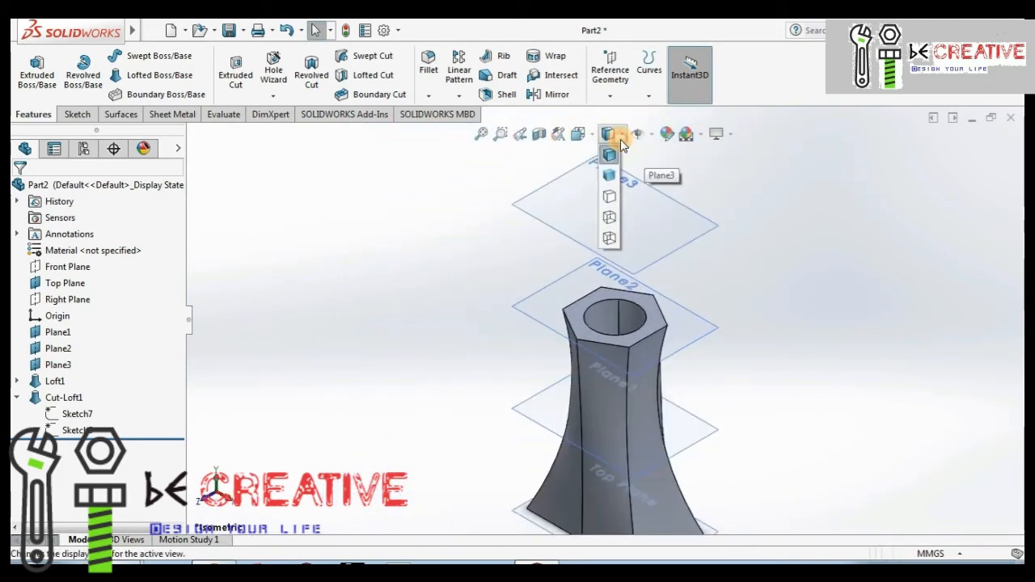
click(609, 239)
middle_drag(749, 347, 685, 365)
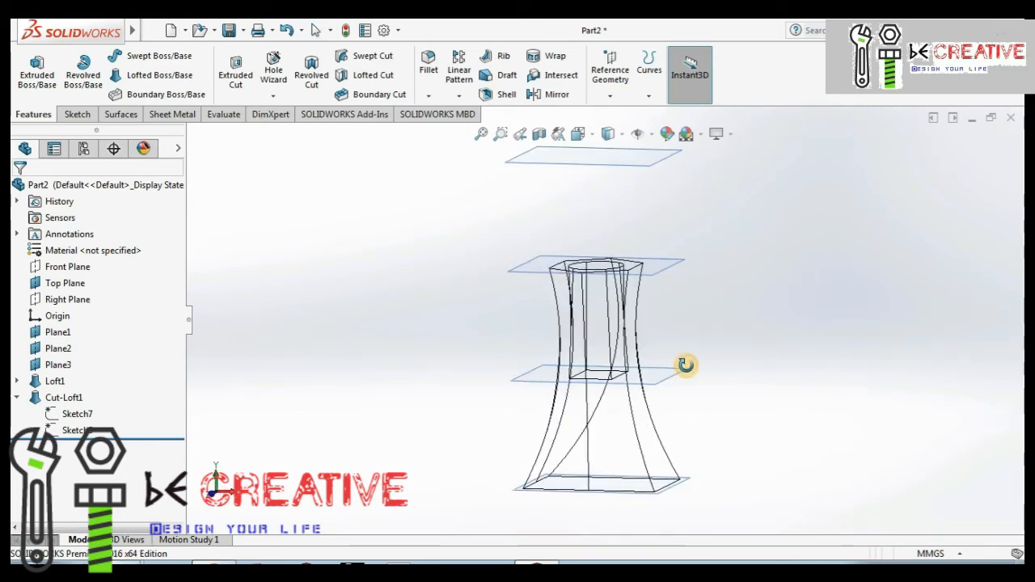
scroll(687, 365, down, 2)
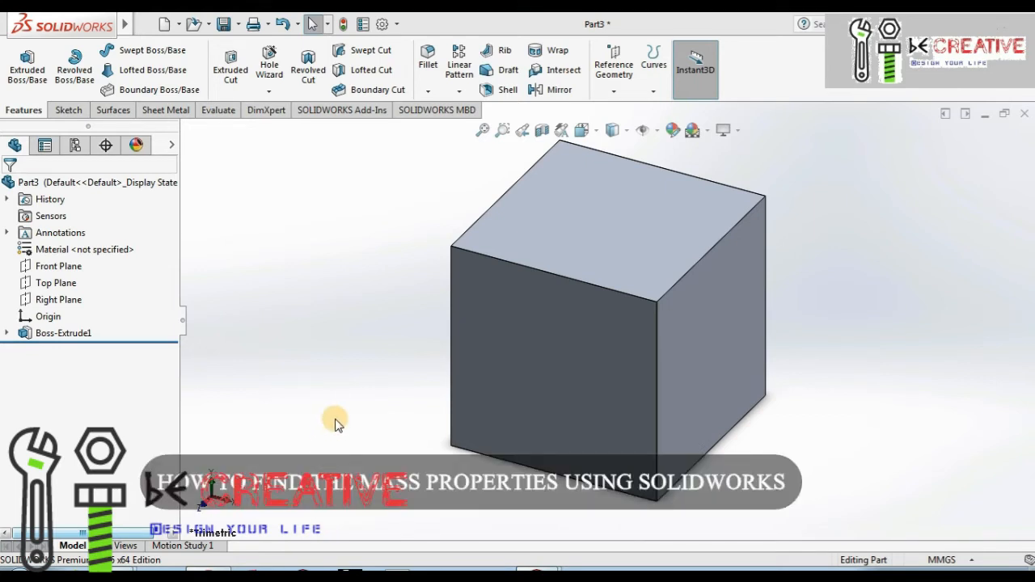
Assign the material AISI 304 from the Steel category of SOLIDWORKS Materials to the cube in Part3
middle_drag(340, 418, 414, 418)
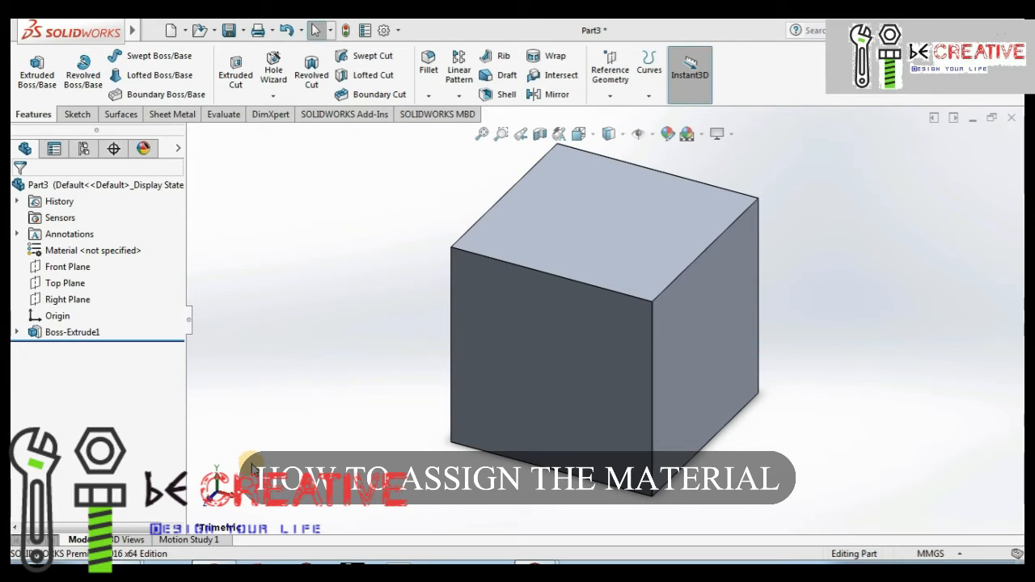
click(68, 254)
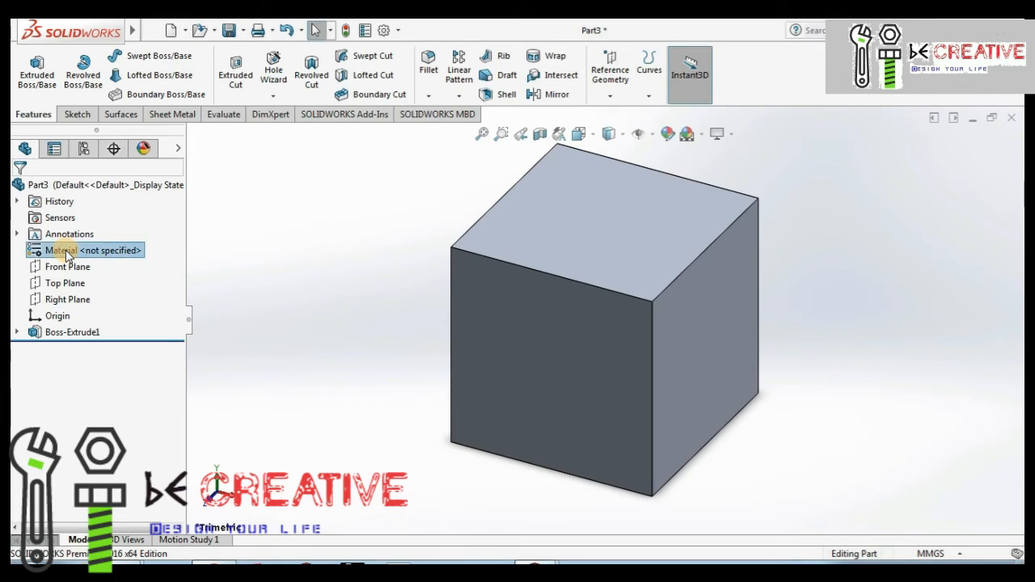
right_click(67, 254)
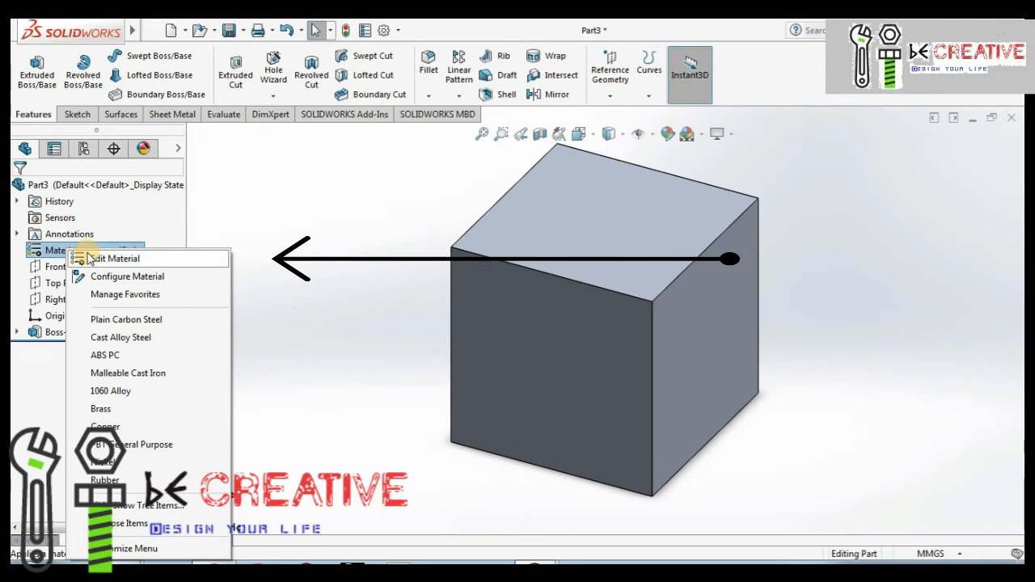
click(135, 260)
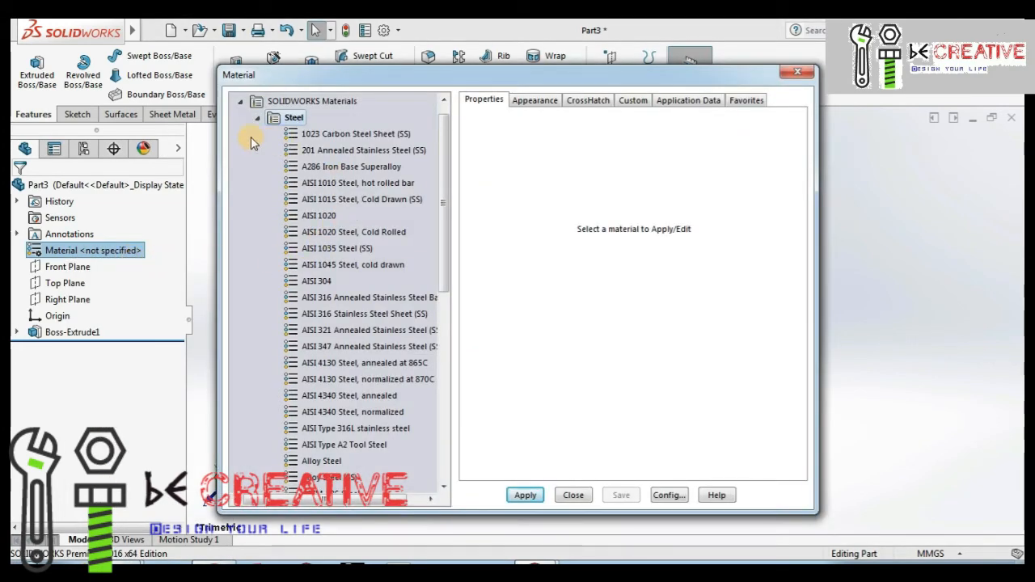
click(255, 119)
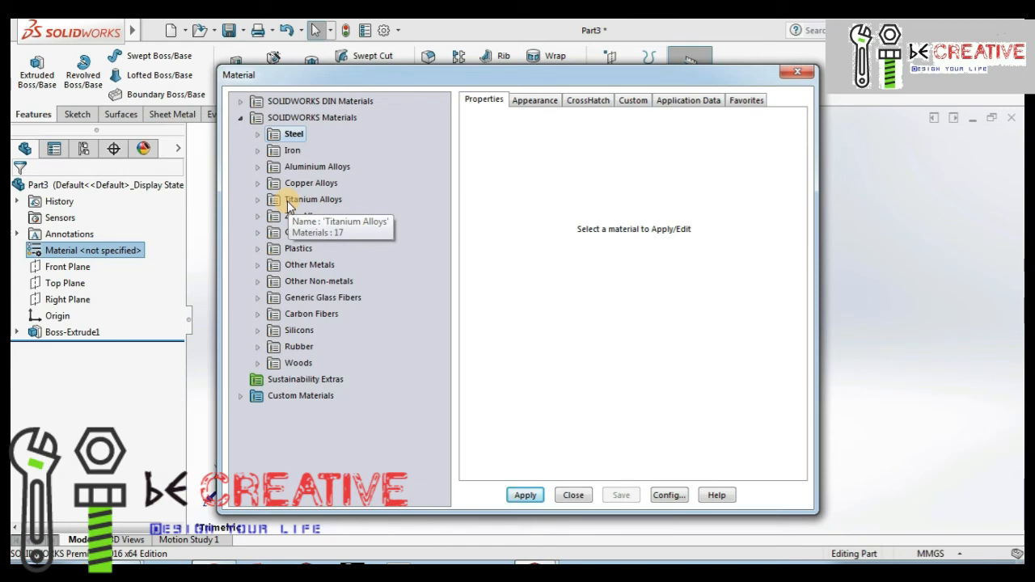
click(257, 134)
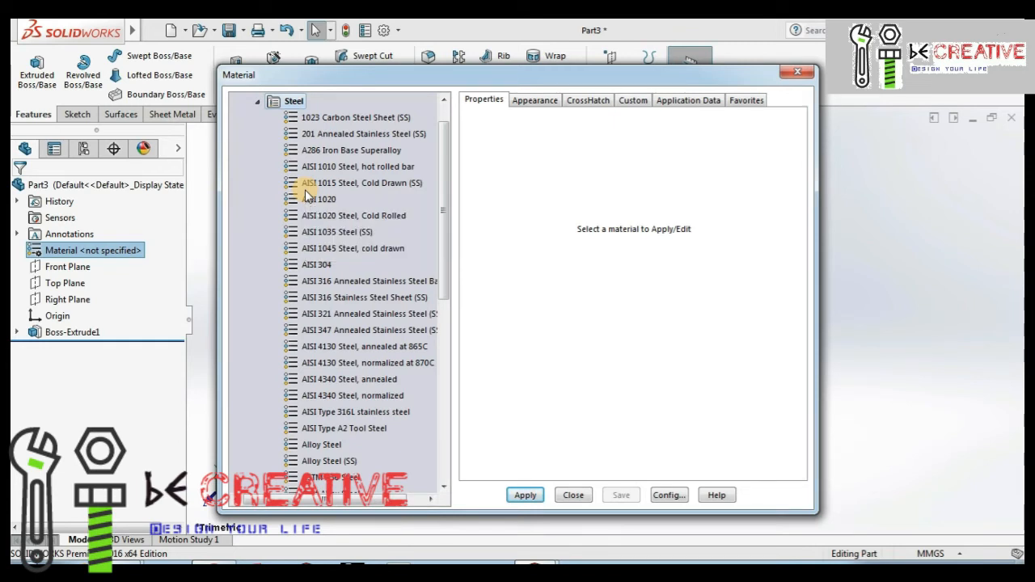
click(316, 266)
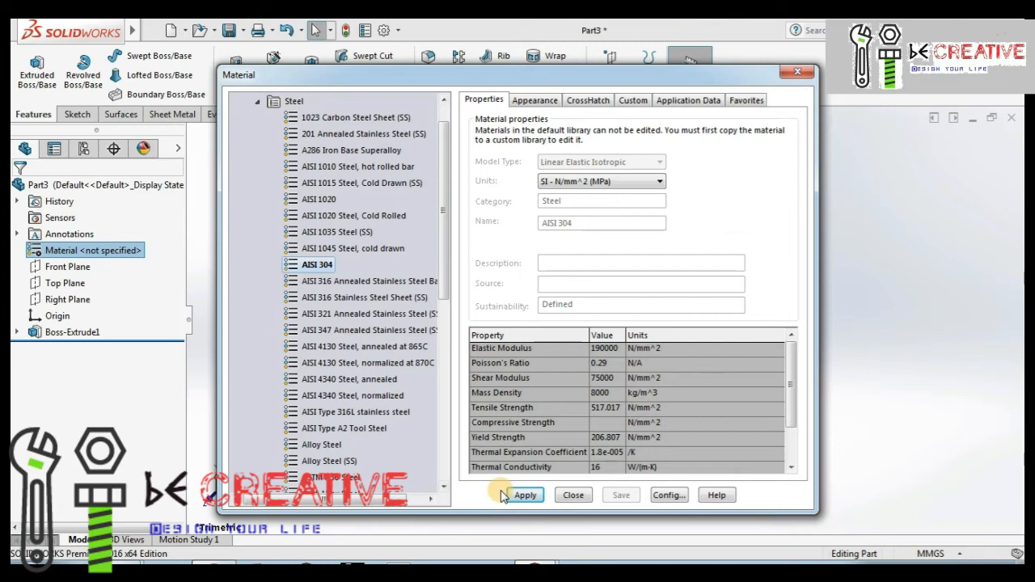
click(524, 495)
Edit the cube's material again and select Teak from the Woods category
right_click(56, 250)
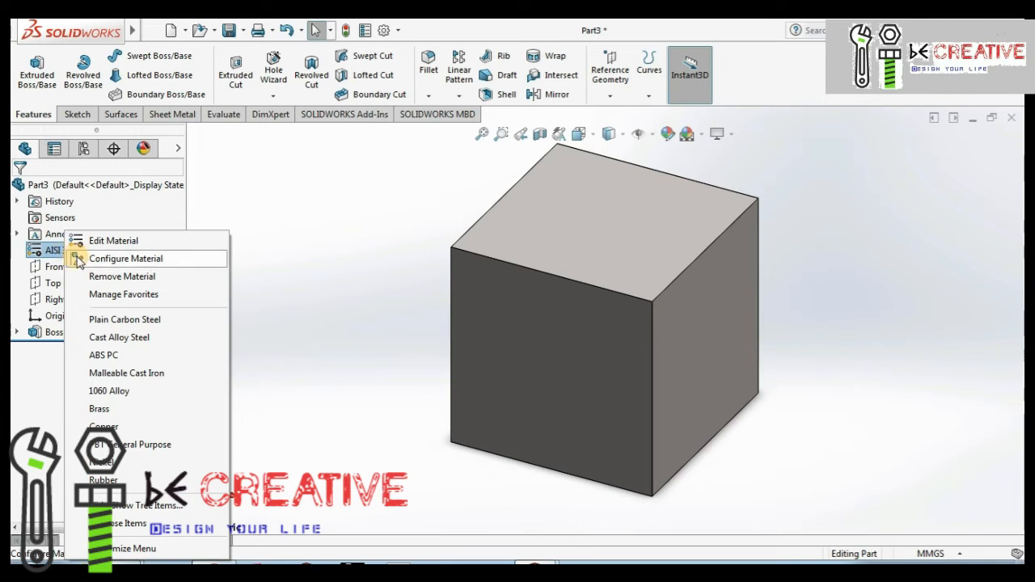
click(112, 242)
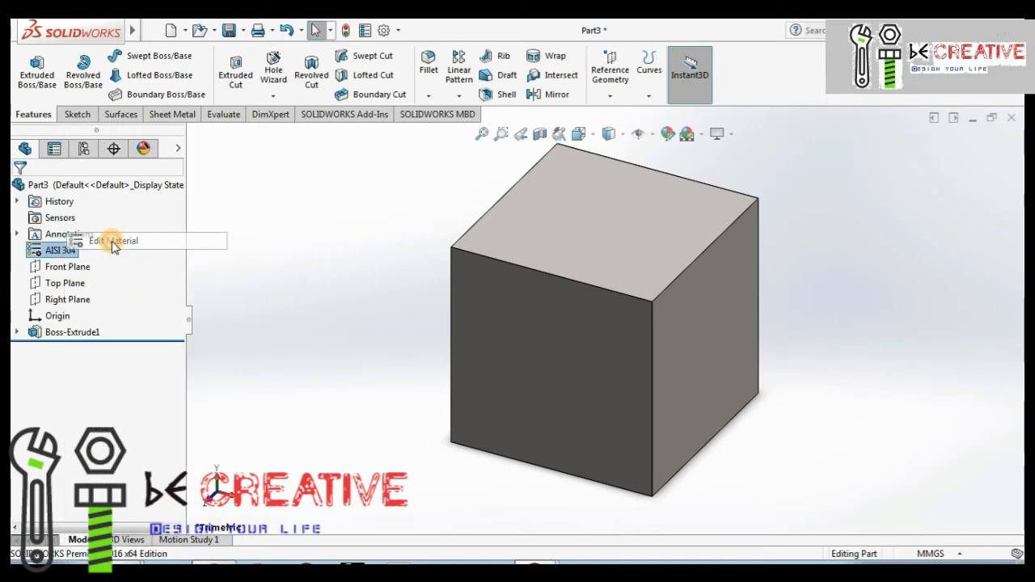
click(257, 118)
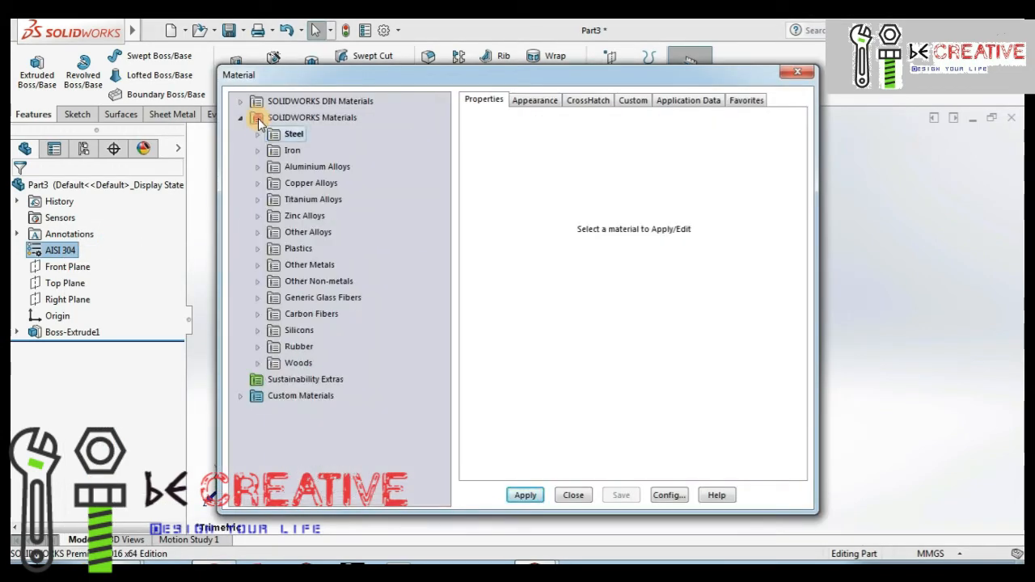
double_click(258, 363)
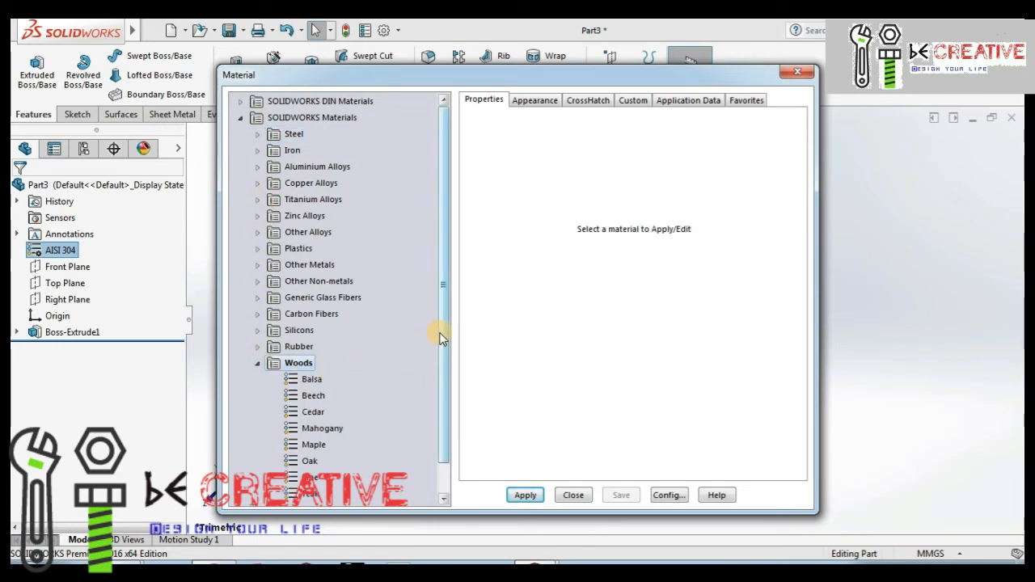
drag(437, 330, 438, 374)
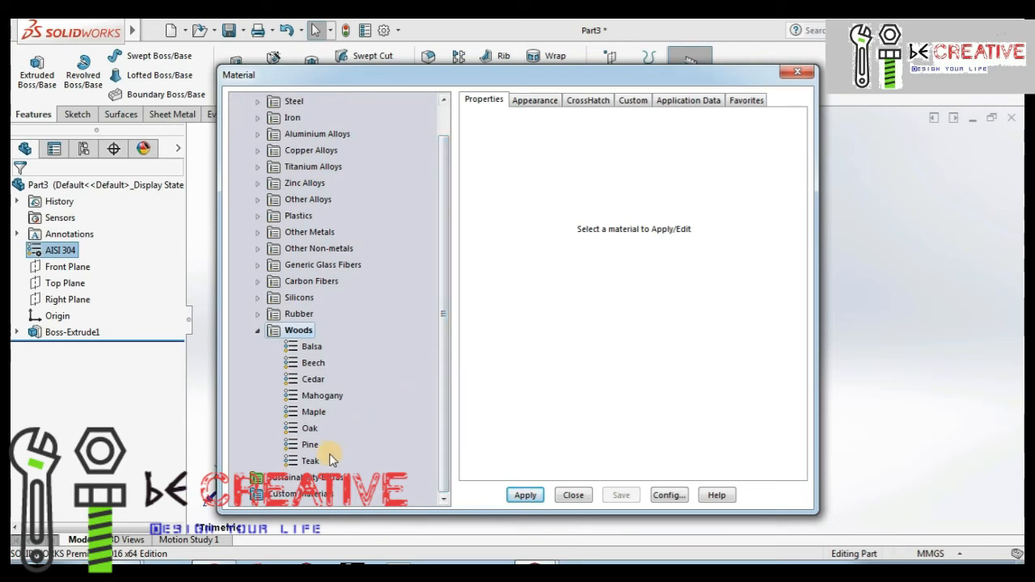
click(309, 460)
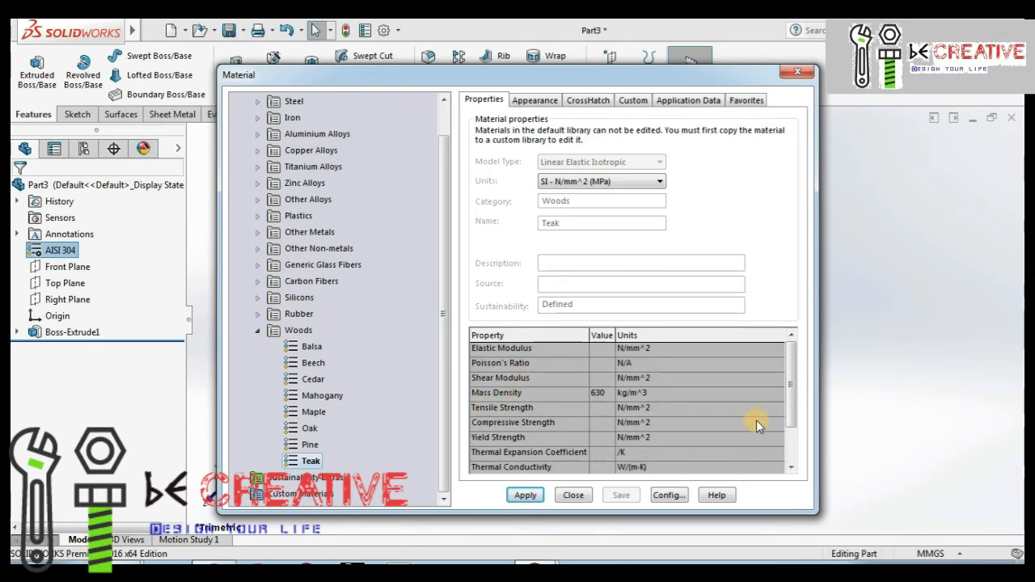
Examine Teak's physical properties and appearance settings, and try to apply it to the cube
drag(791, 404, 791, 441)
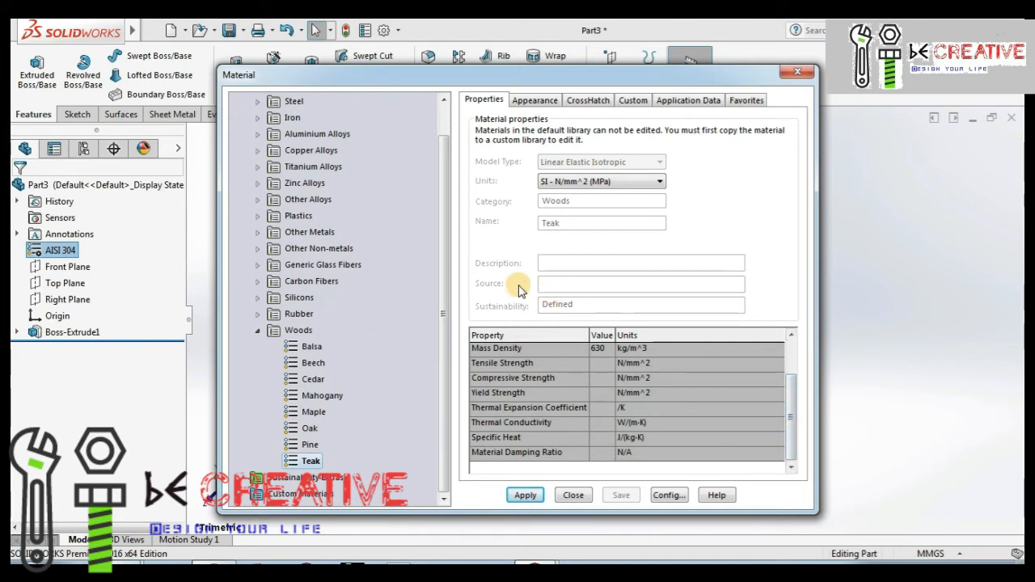
click(535, 99)
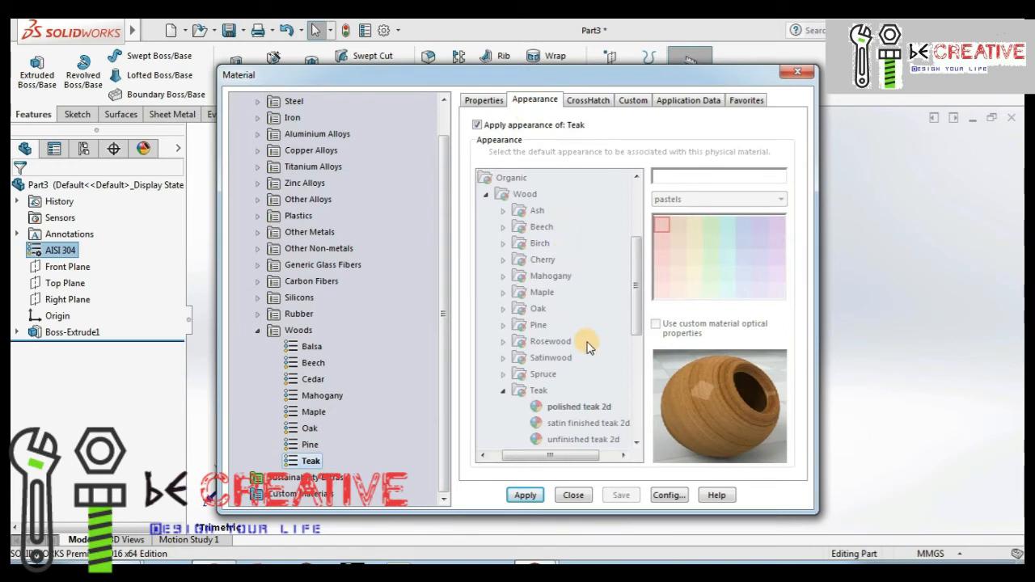
click(495, 103)
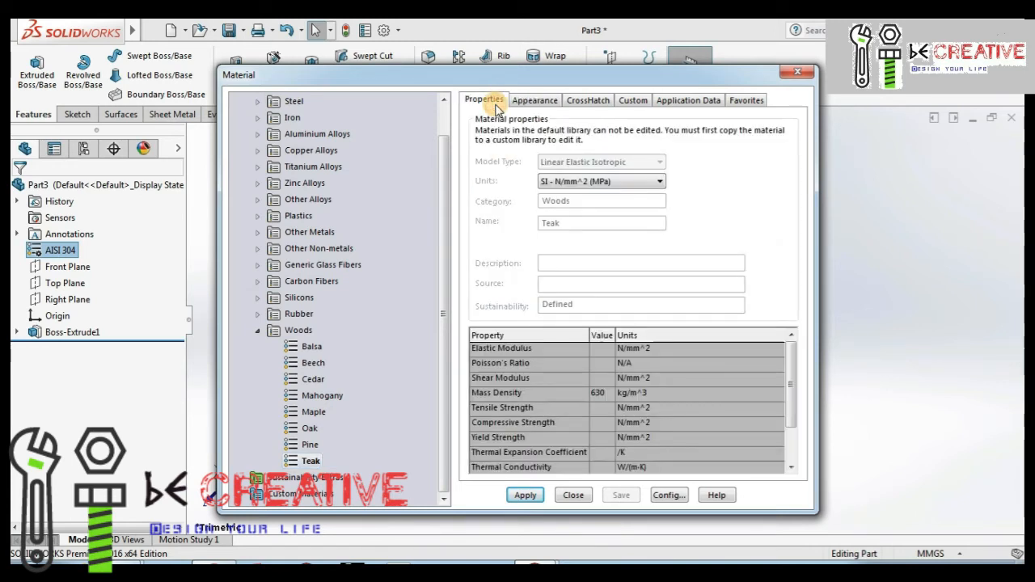
click(525, 496)
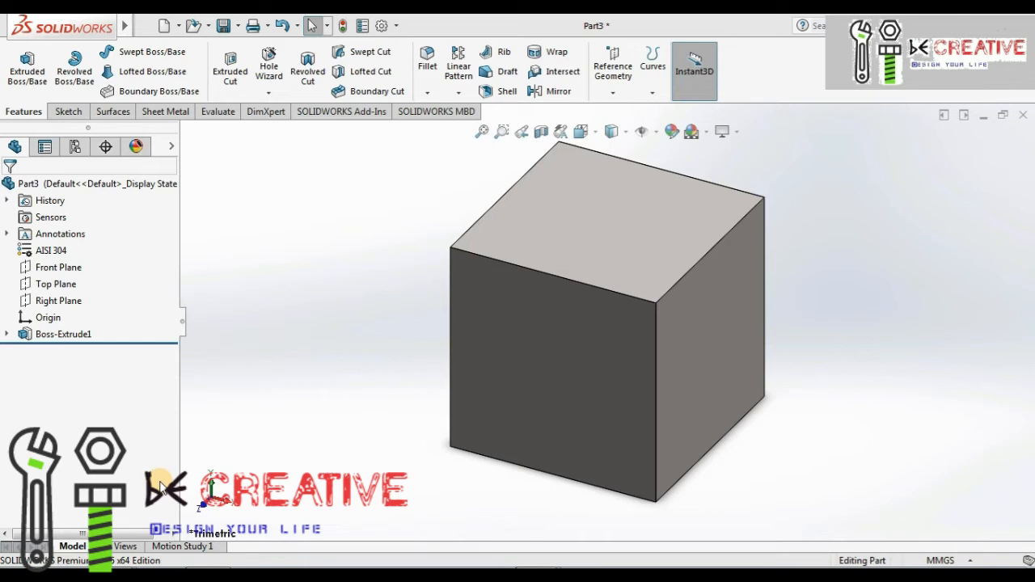
Evaluate the cube's mass properties
middle_drag(409, 316, 352, 342)
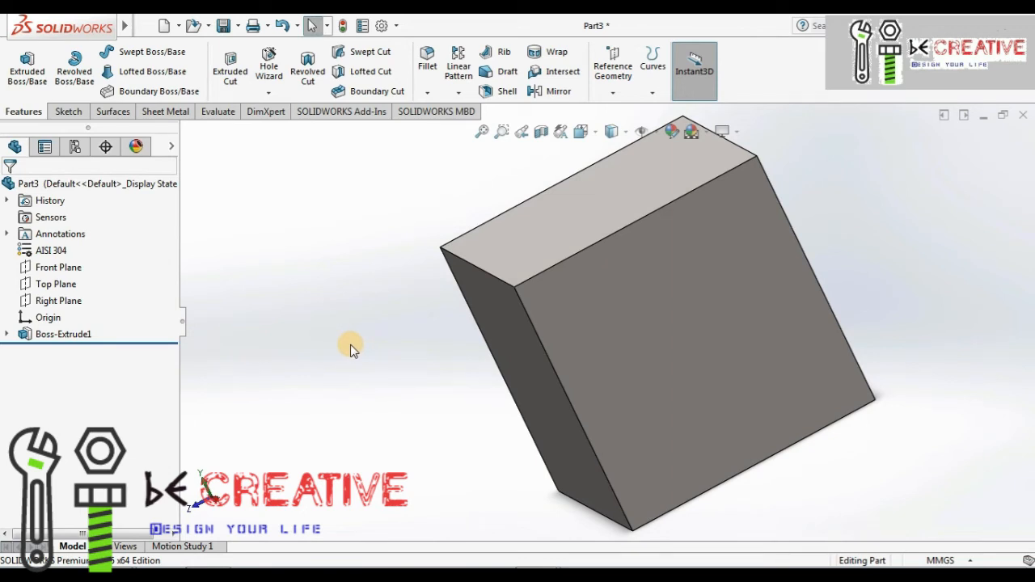
click(216, 111)
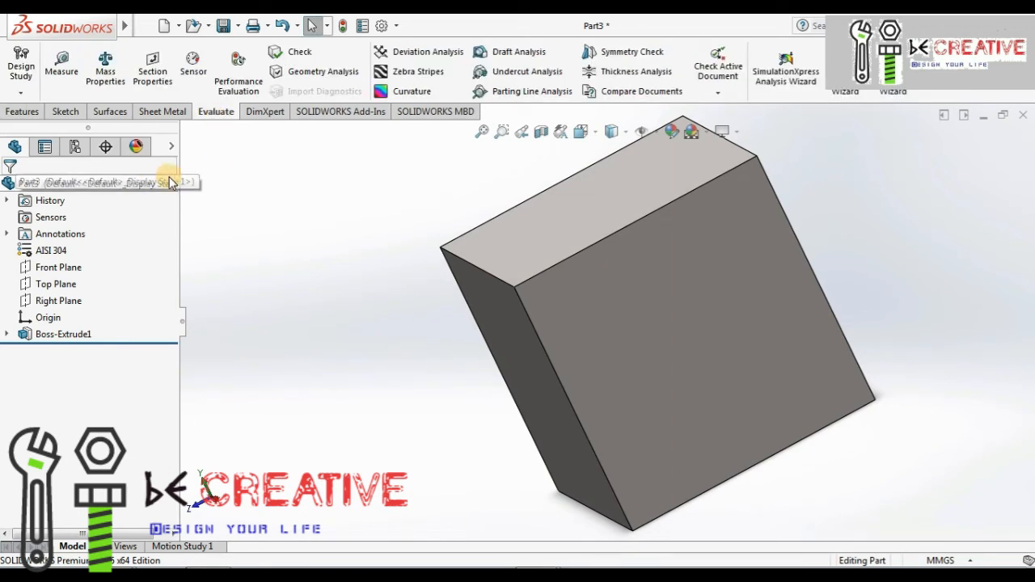
click(106, 96)
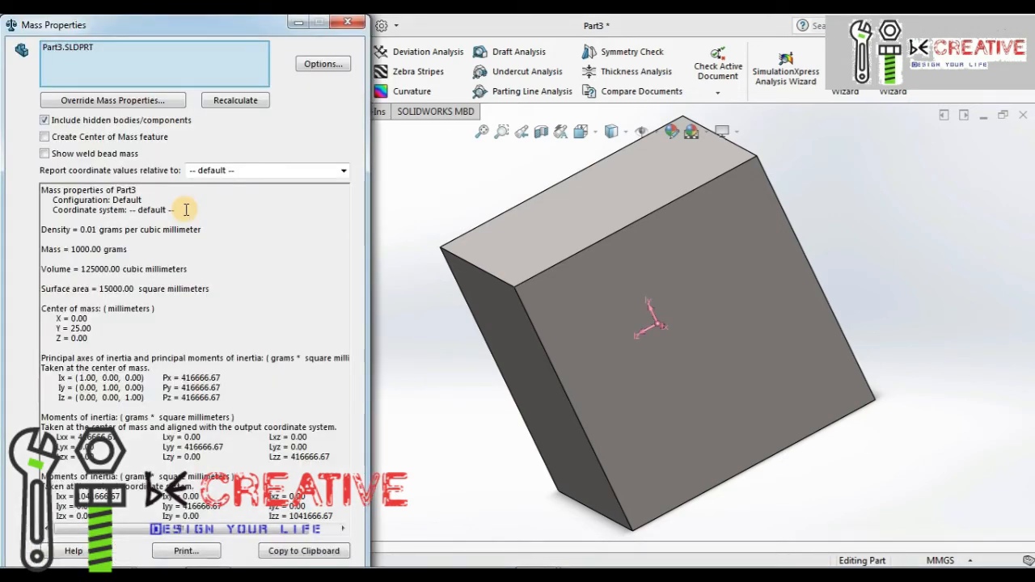
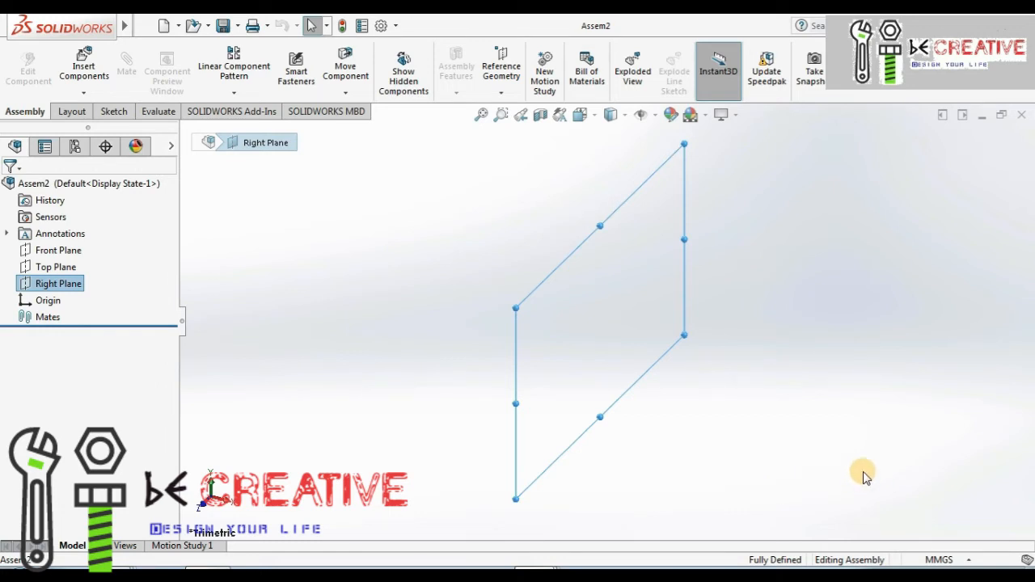
Clear the Right Plane selection and insert the Part4 bracket as the first component of Assem2
click(511, 237)
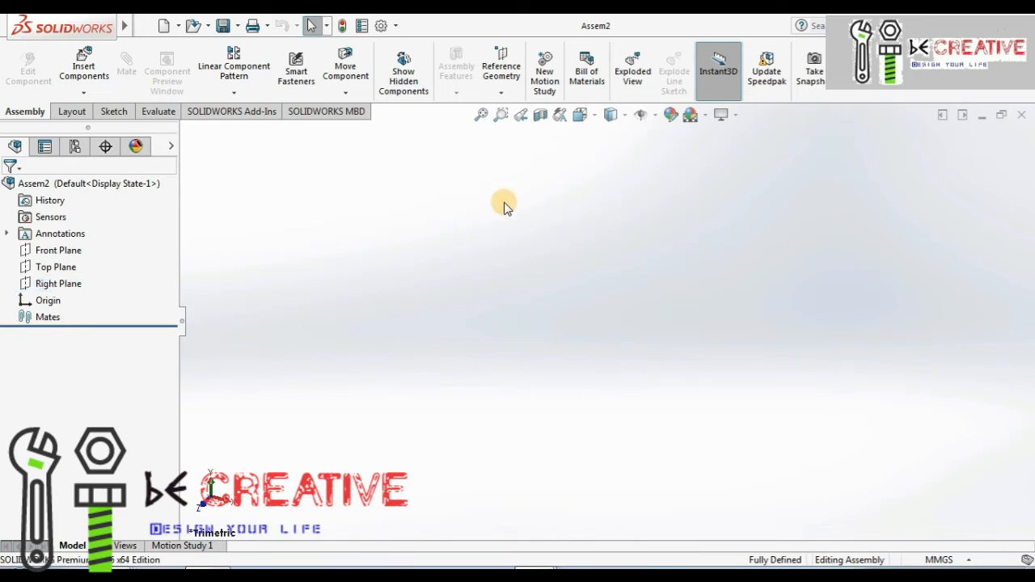
click(83, 69)
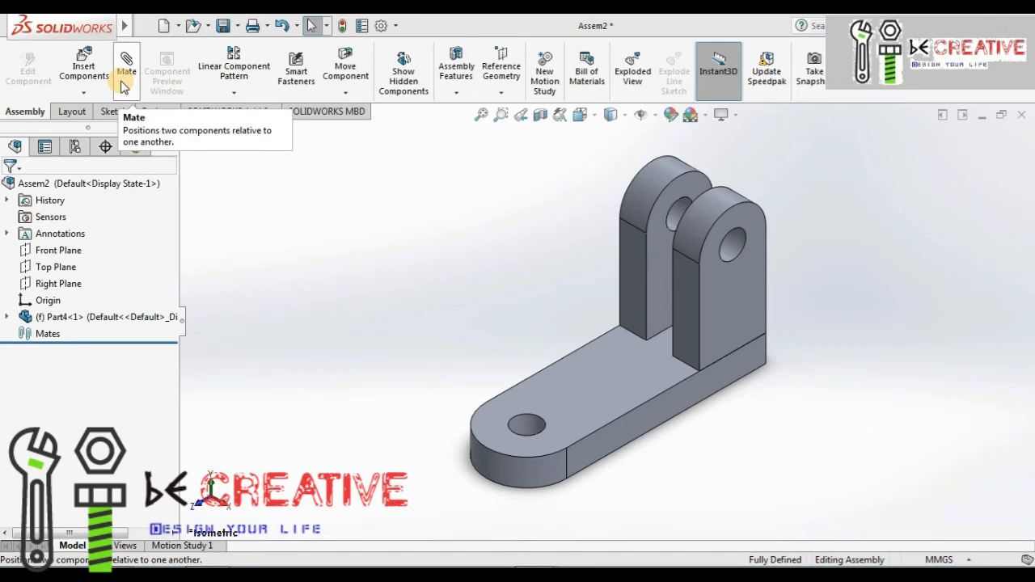
Start the Mate command and review the available standard, advanced and mechanical mate types
click(123, 85)
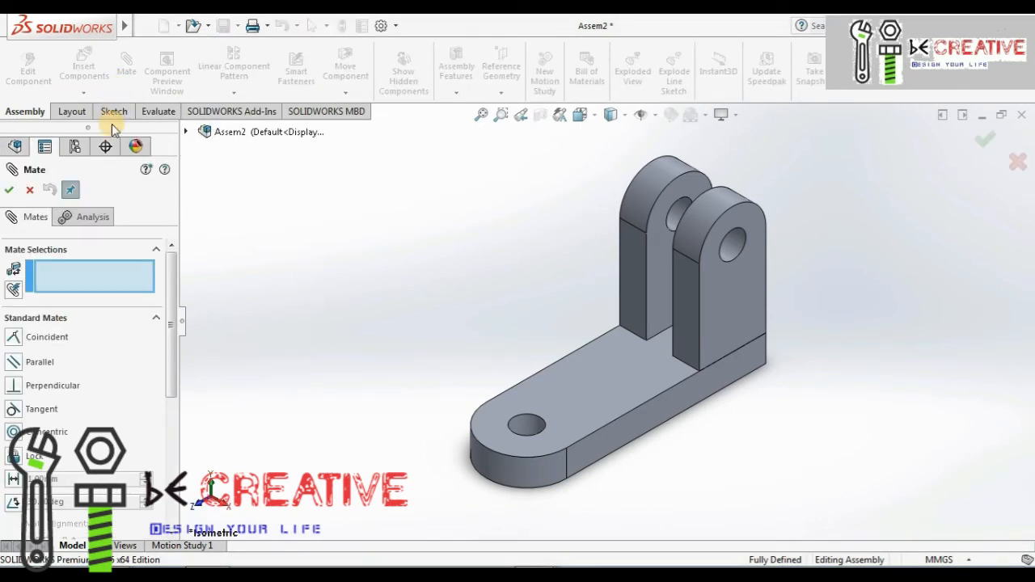
click(71, 321)
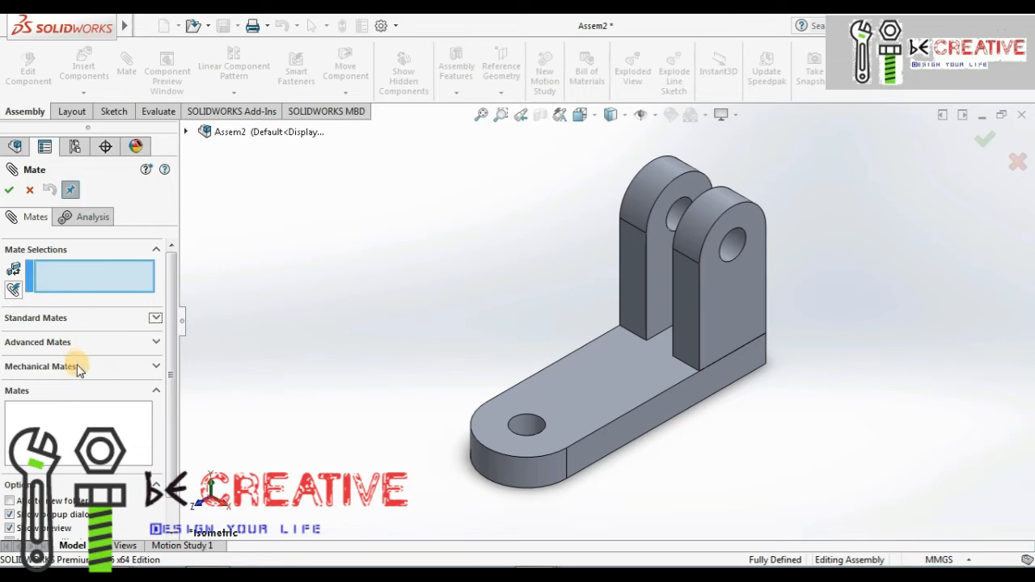
click(89, 318)
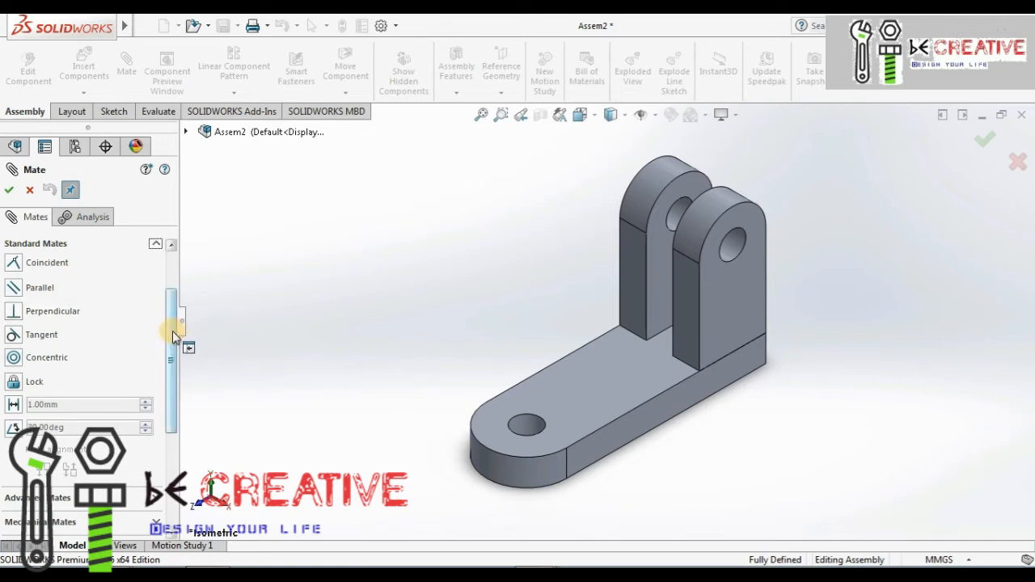
drag(172, 332, 179, 283)
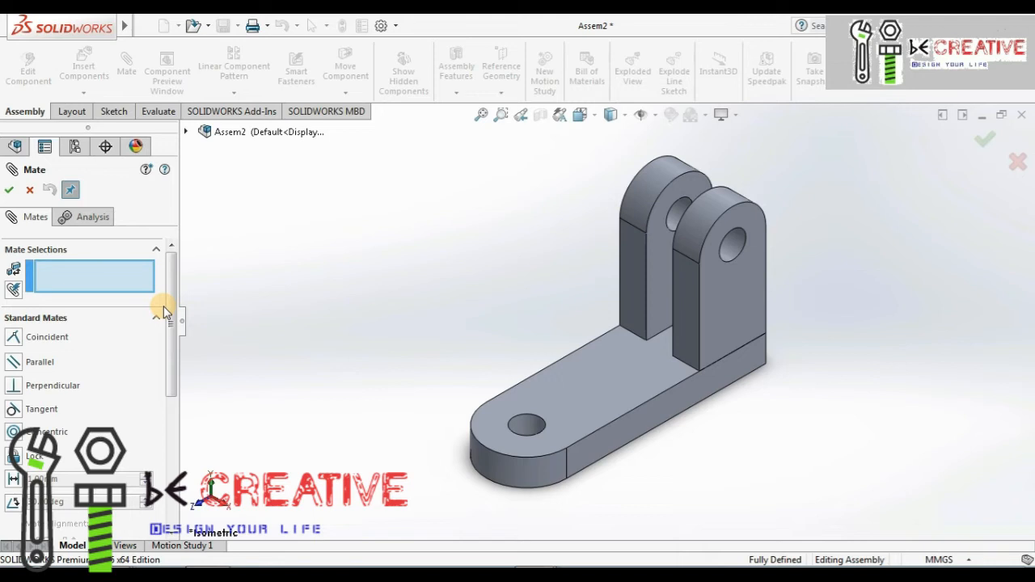
click(154, 317)
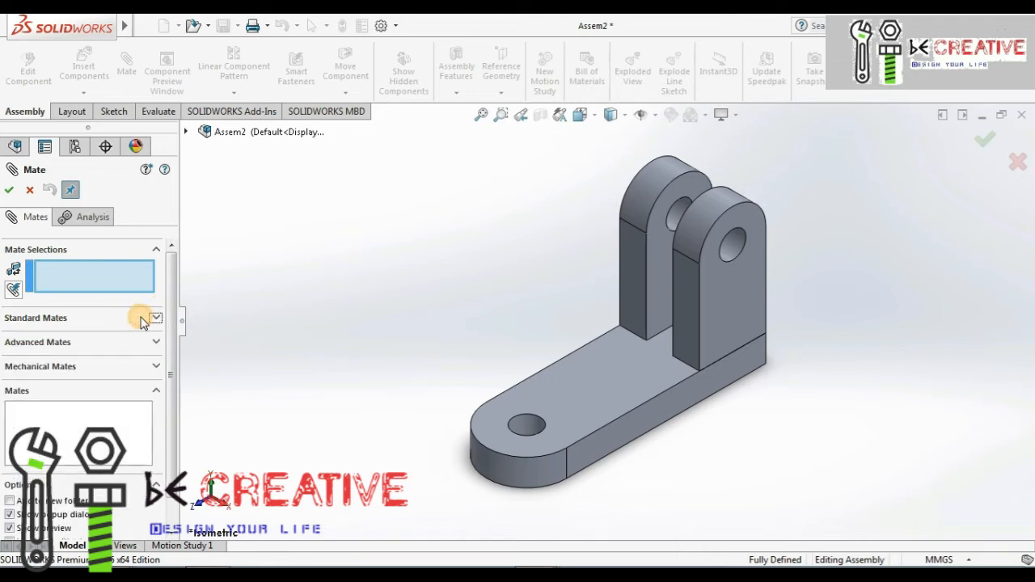
click(126, 343)
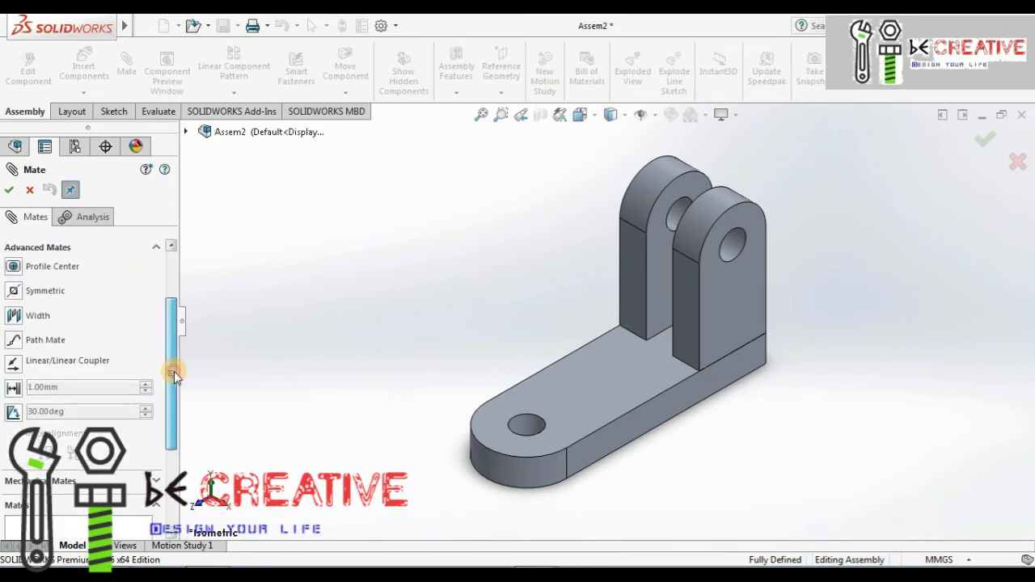
drag(174, 371, 173, 344)
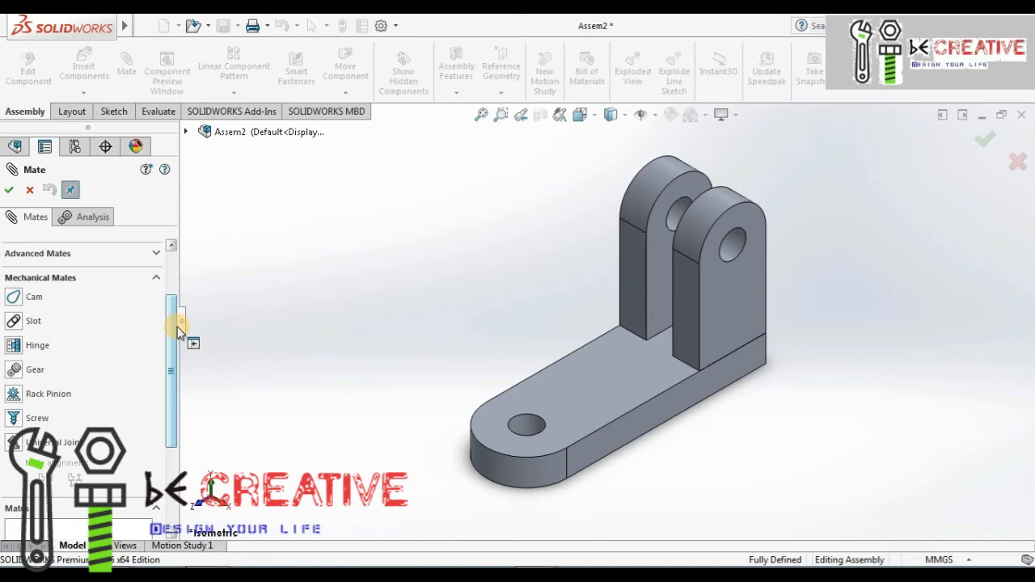
click(63, 278)
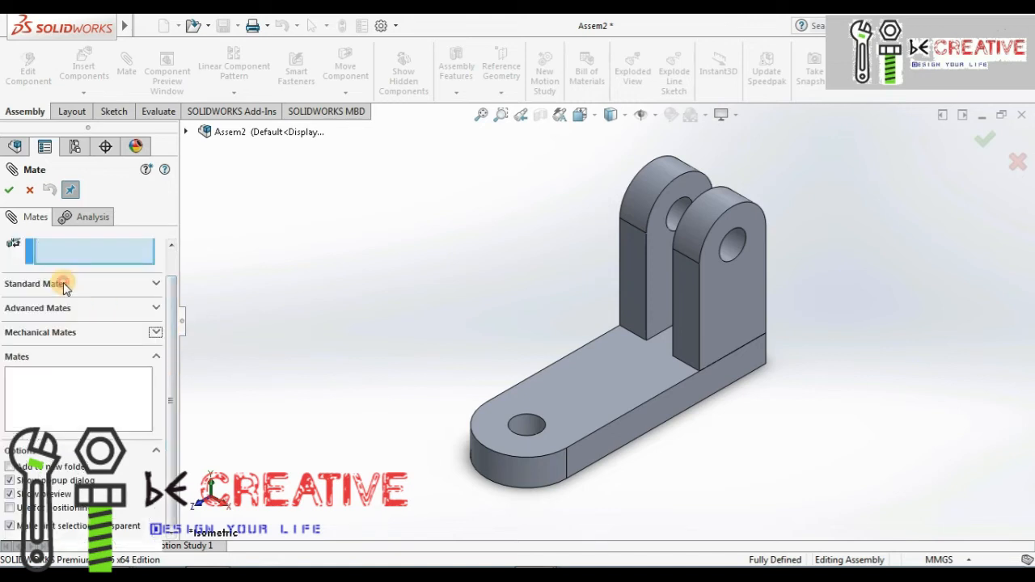
drag(169, 356, 167, 300)
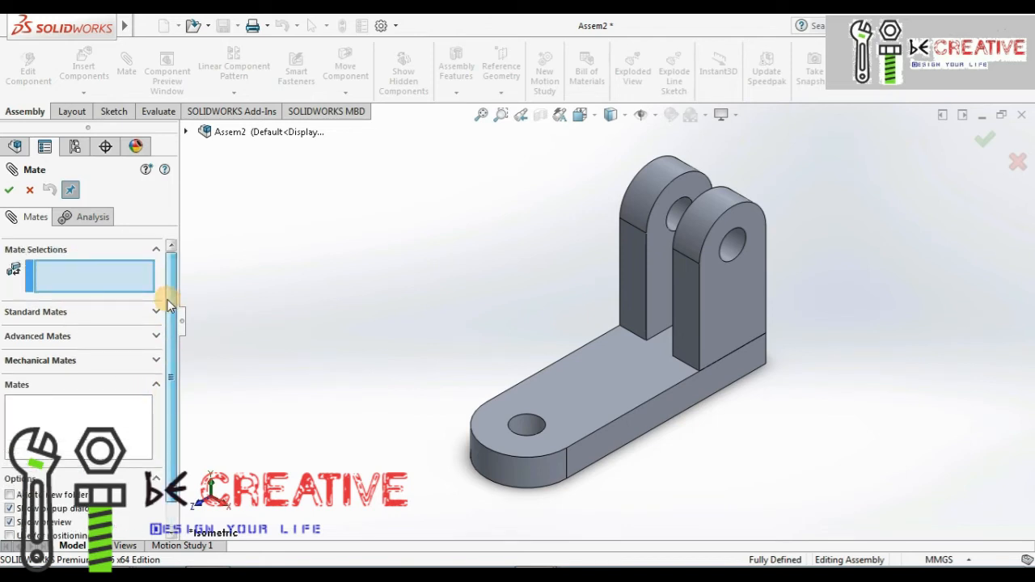
click(113, 320)
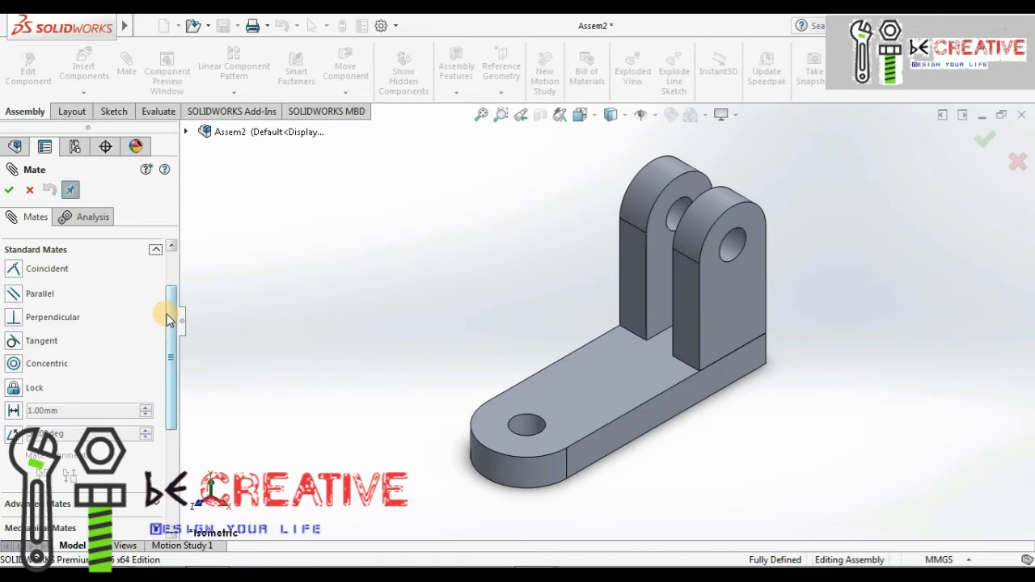
drag(166, 314, 171, 283)
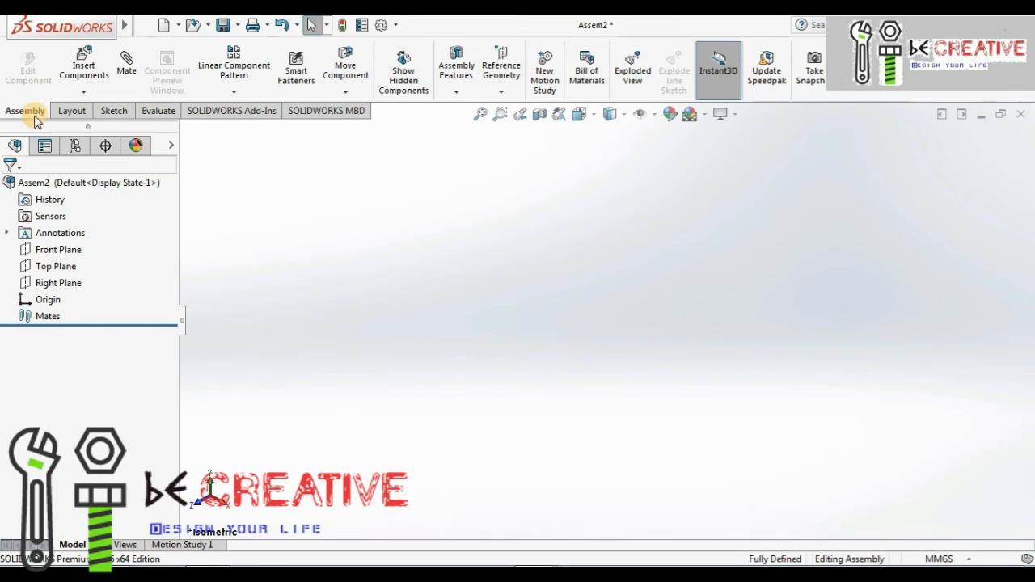
Insert the part base_01.SLDPRT from the "you tube" folder and place it in the empty assembly
click(84, 74)
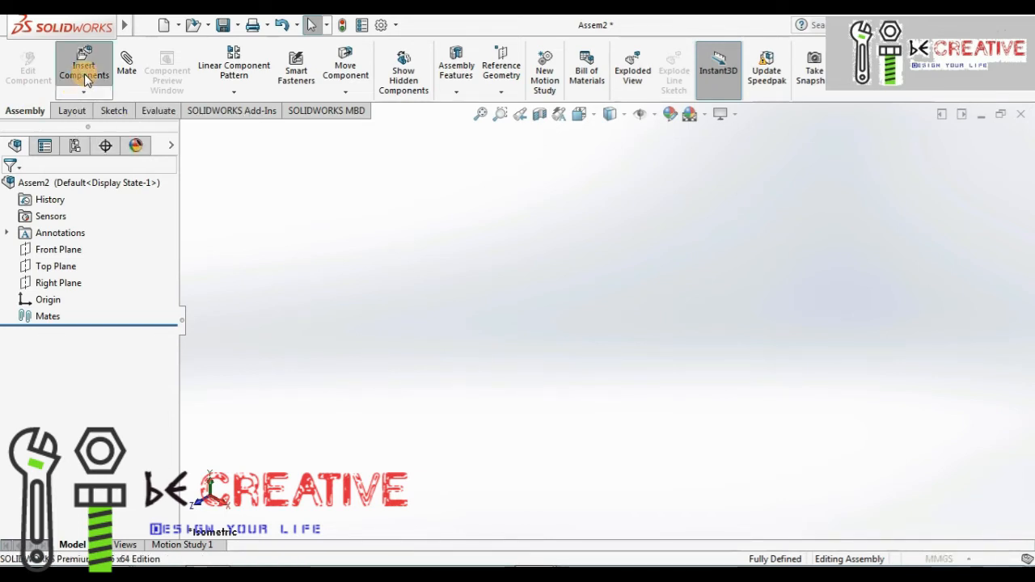
drag(169, 328, 171, 365)
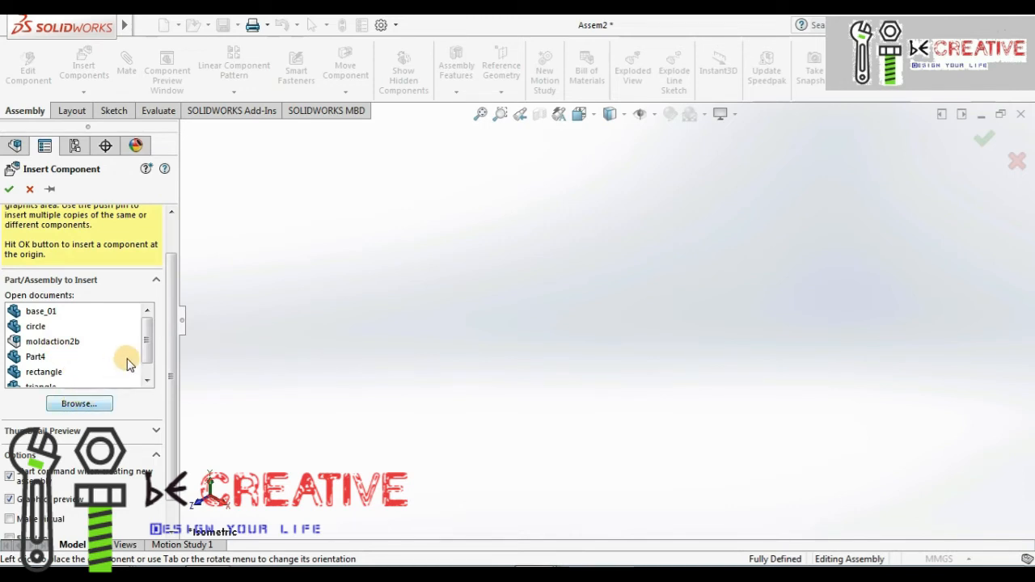
mouse_move(147, 340)
mouse_down()
mouse_move(151, 376)
mouse_move(148, 330)
mouse_up()
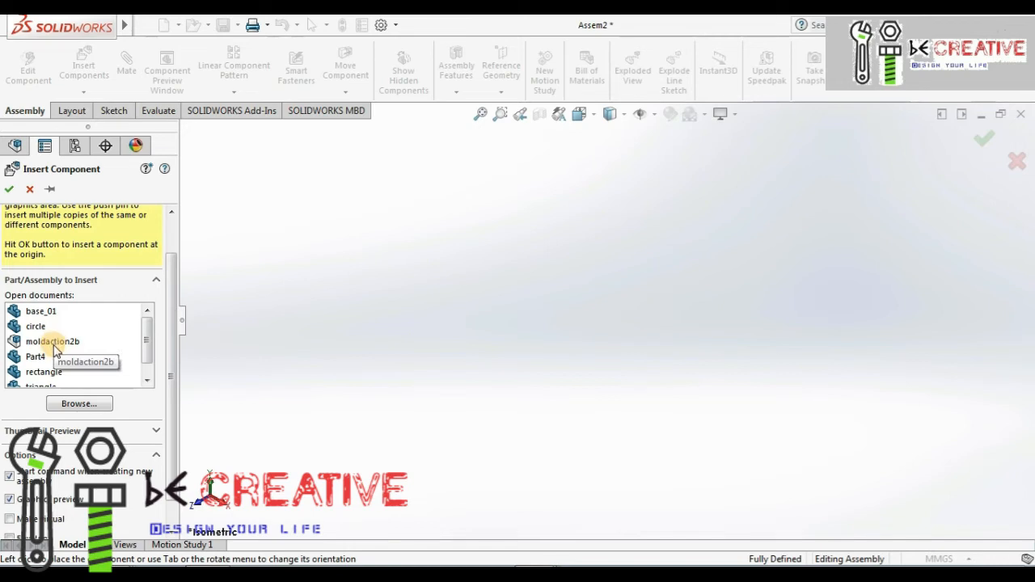
click(72, 406)
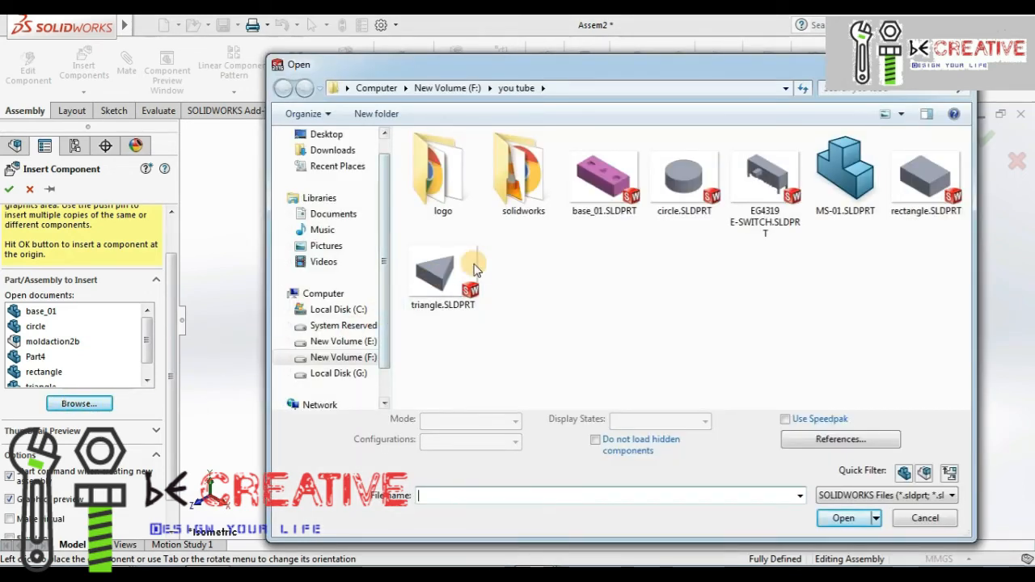
click(600, 211)
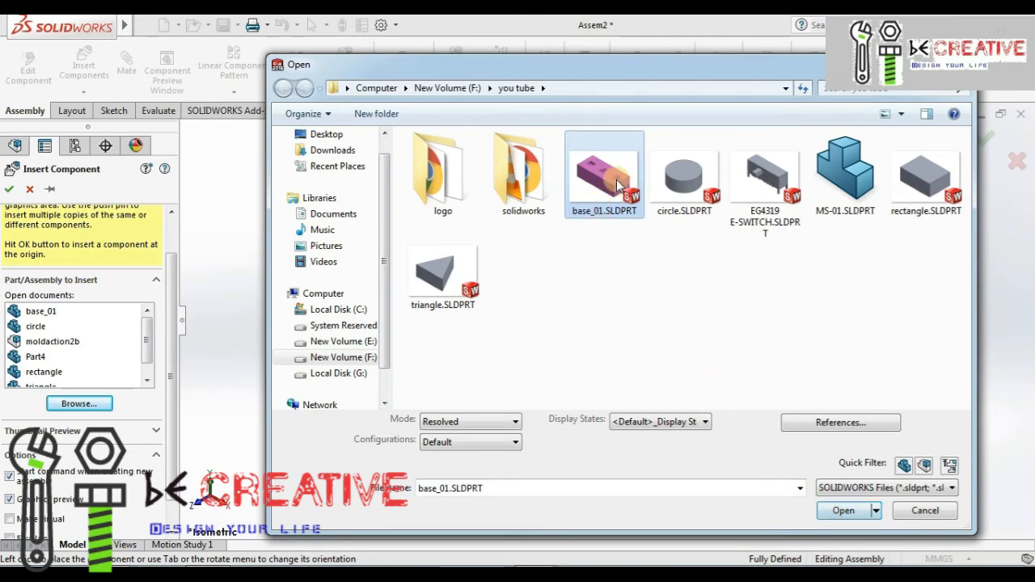
click(843, 512)
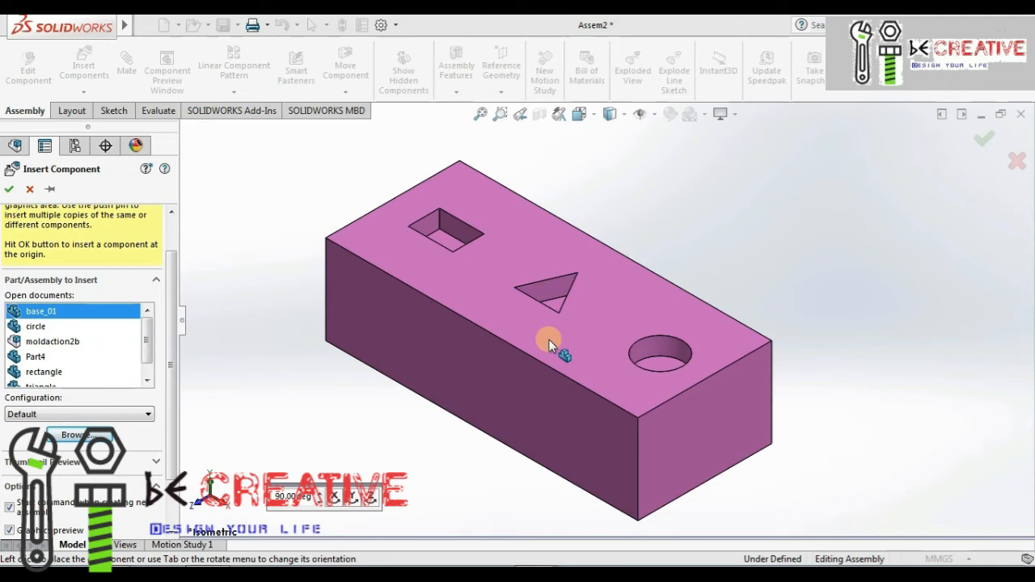
click(549, 340)
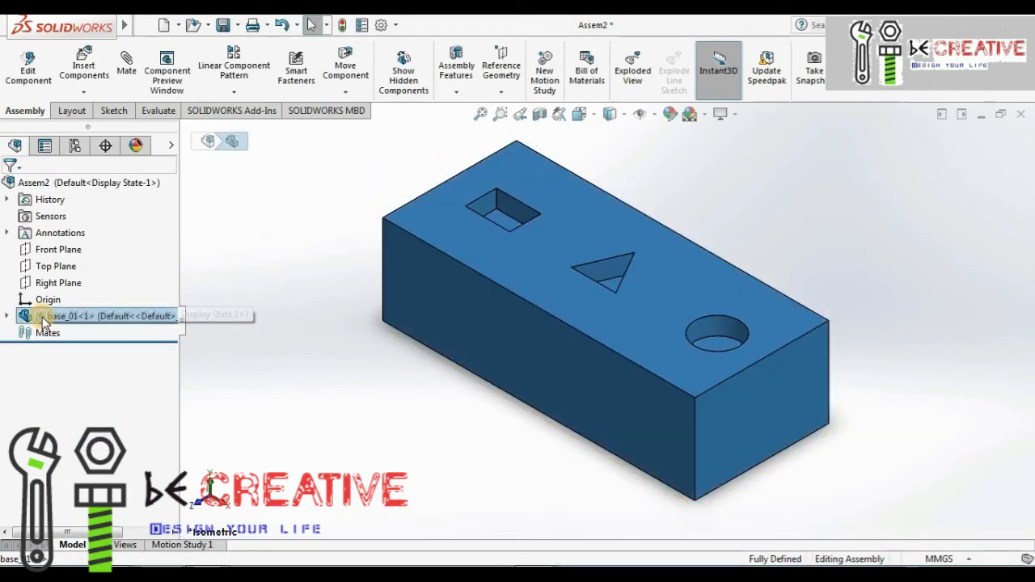
Float the fixed base_01 component and move it a short distance to test its freedom
right_click(44, 321)
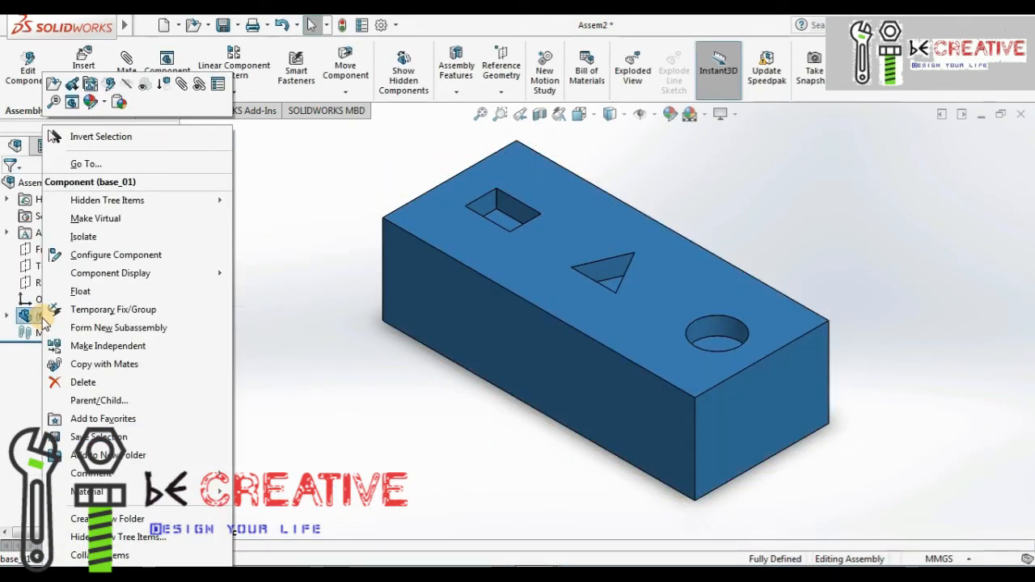
click(86, 292)
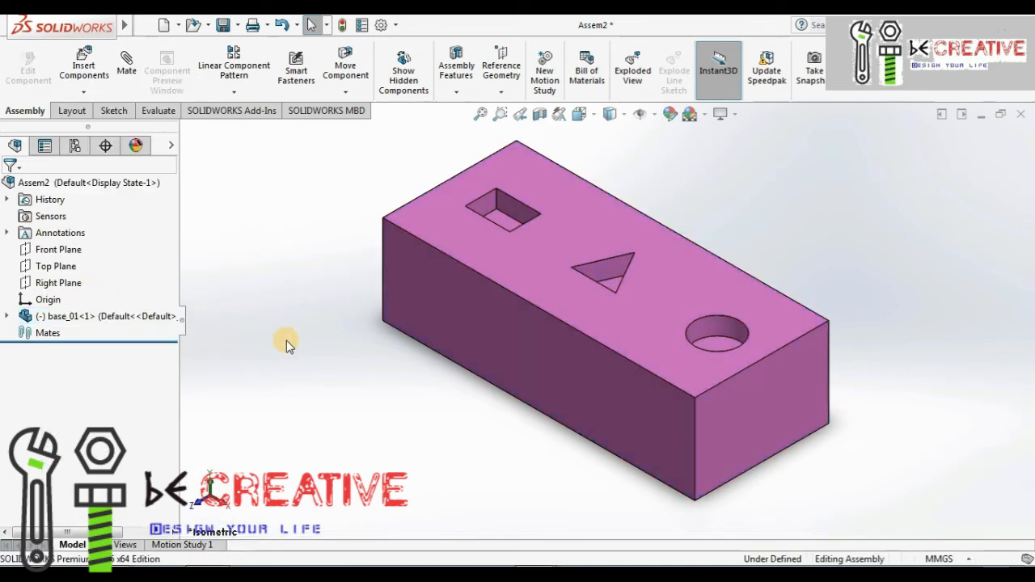
drag(451, 333, 484, 348)
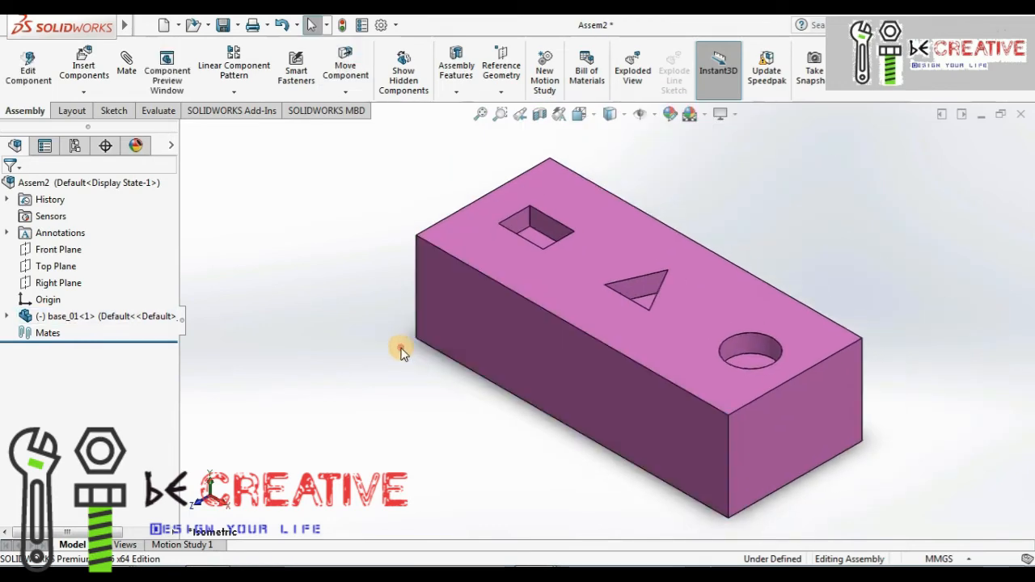
click(120, 316)
right_click(120, 316)
click(391, 446)
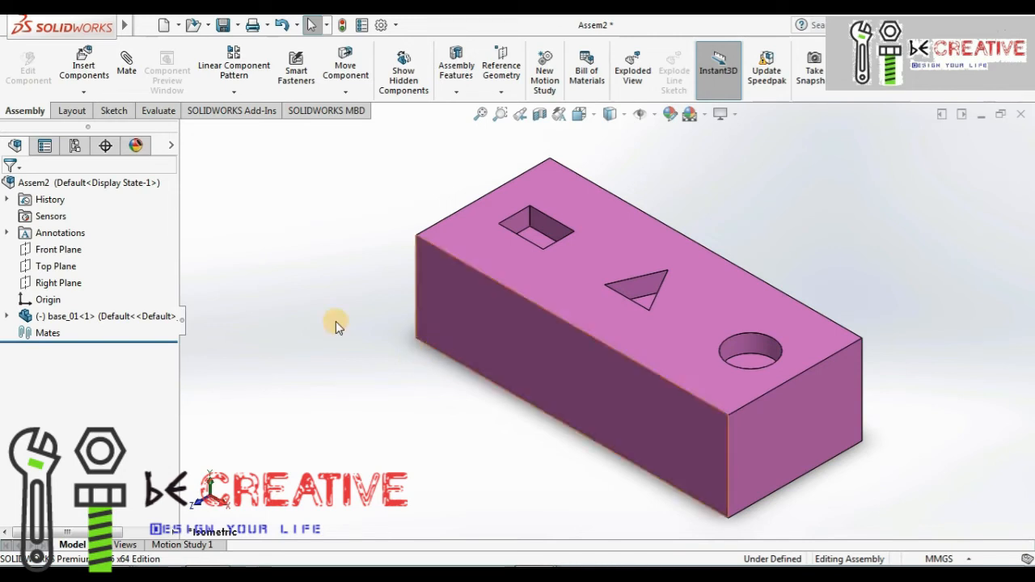
Add a coincident mate between the assembly's Front Plane and the Front Plane of base_01
click(99, 316)
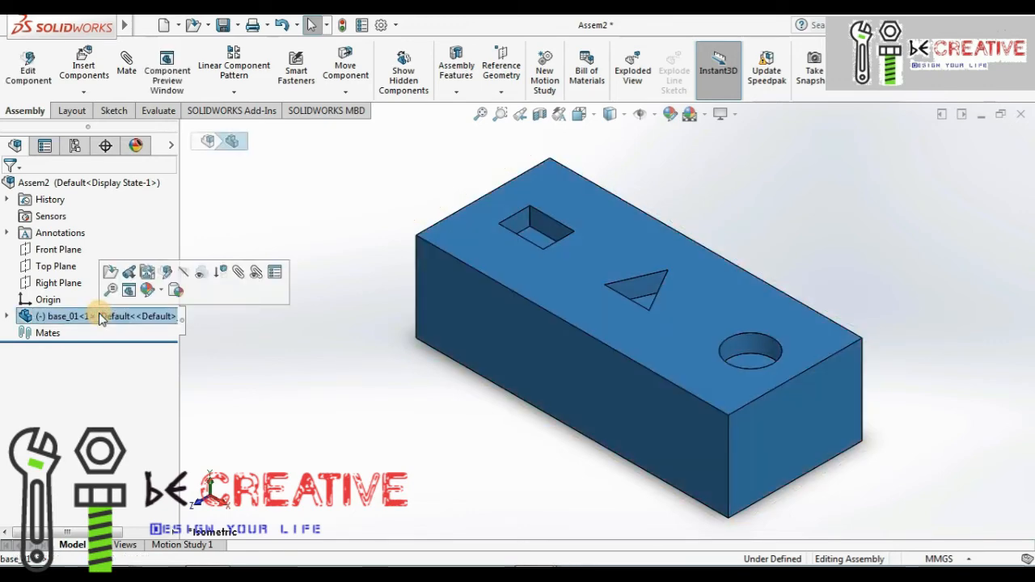
click(126, 80)
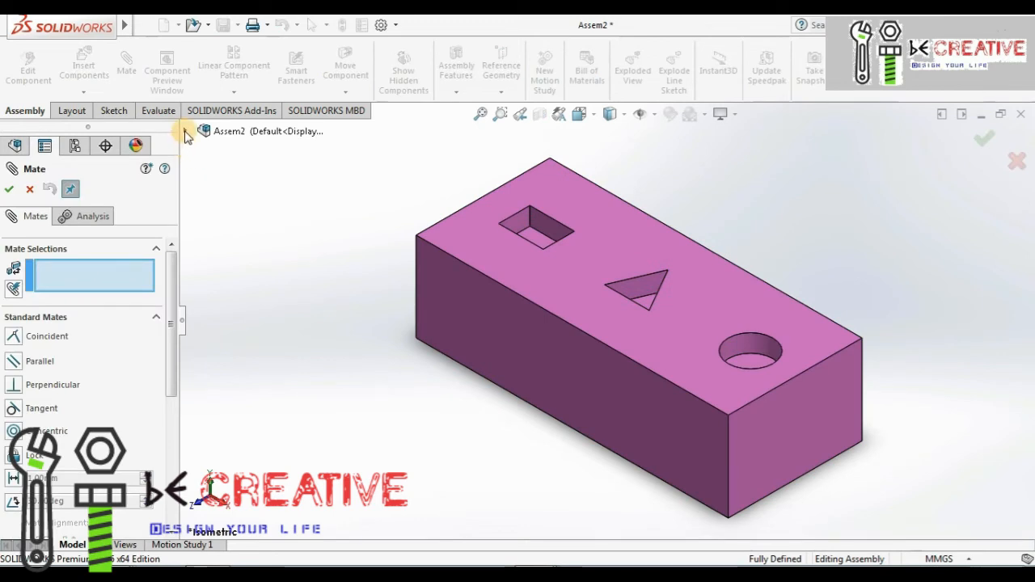
click(185, 132)
click(257, 198)
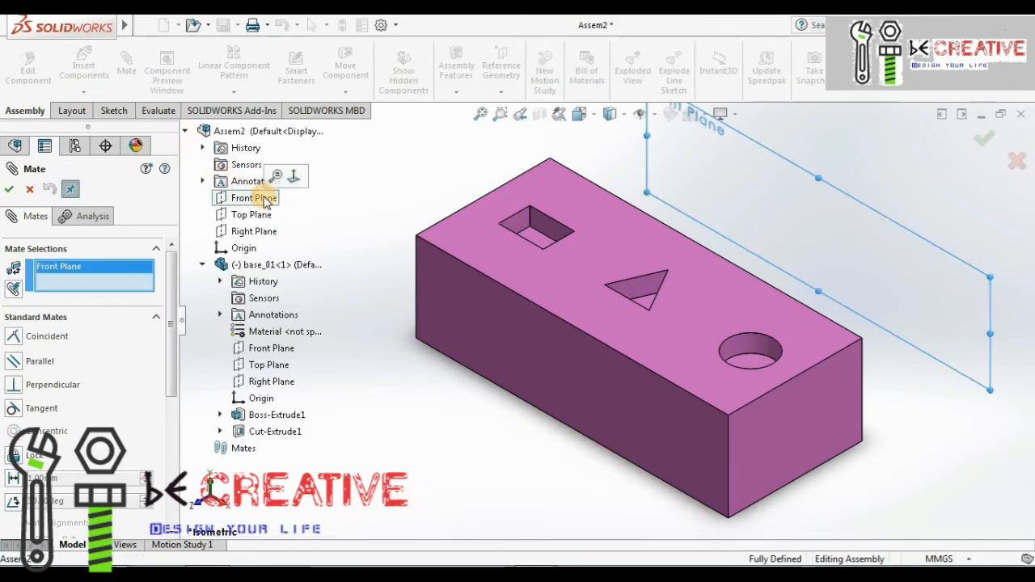
click(265, 356)
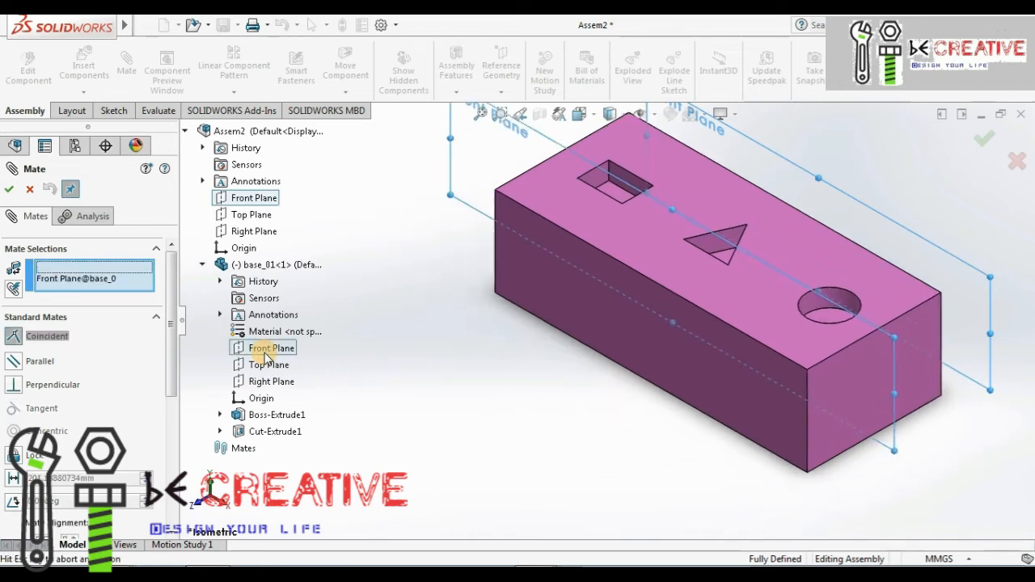
click(245, 376)
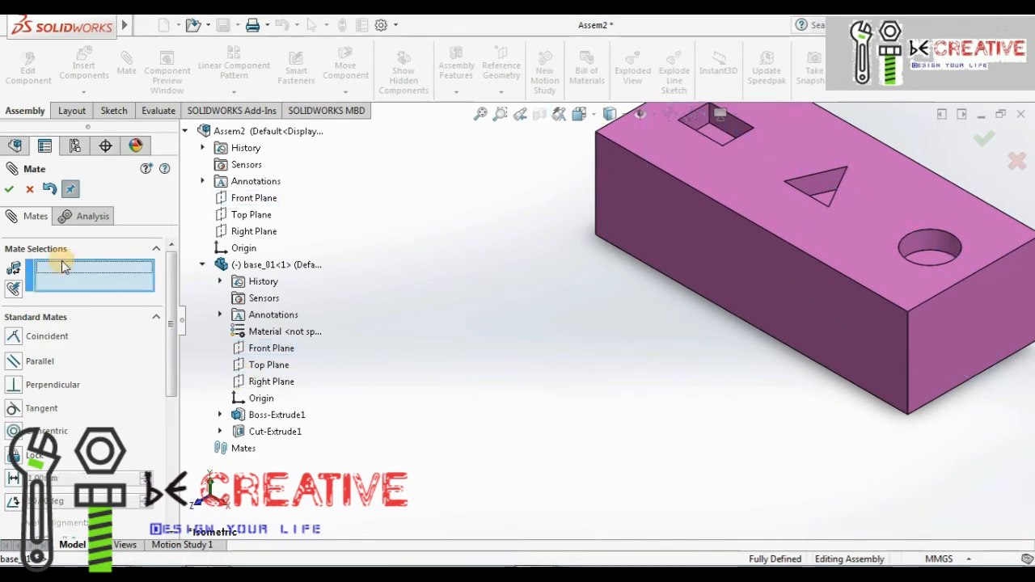
click(9, 191)
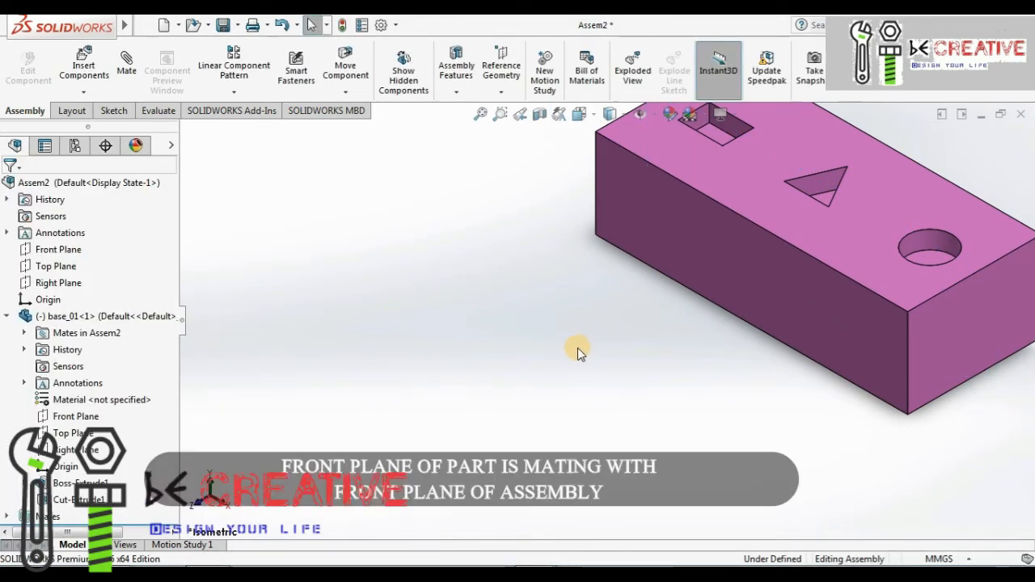
Shift the base_01 block and mate its Top Plane coincident with the assembly's Top Plane
key(f)
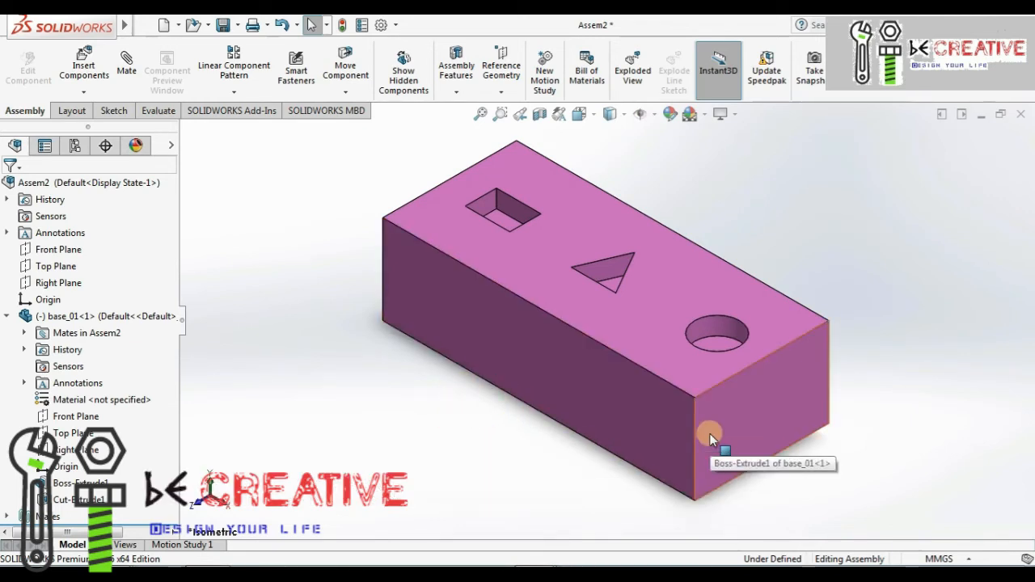
drag(584, 407, 527, 399)
key(Escape)
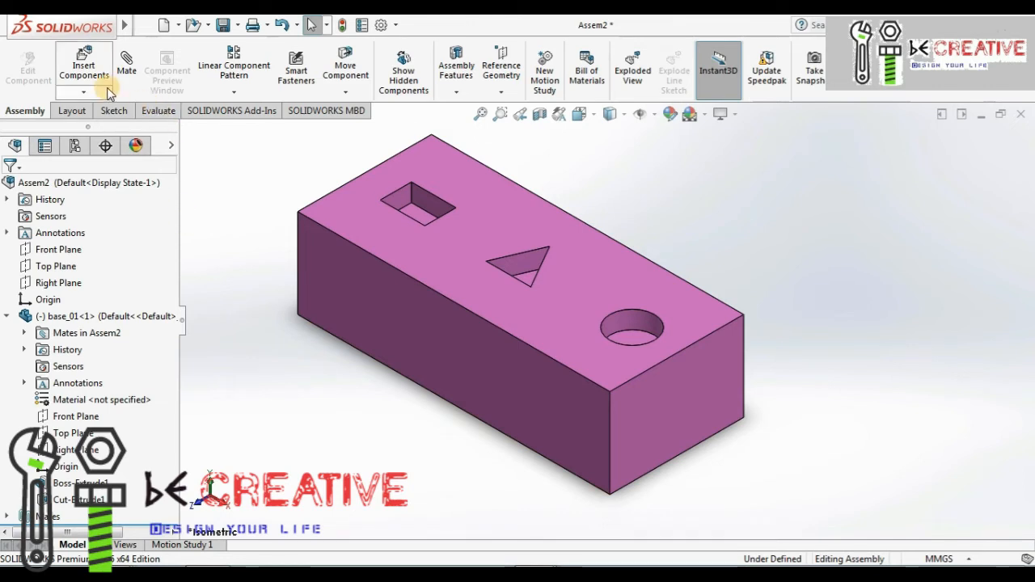
click(125, 65)
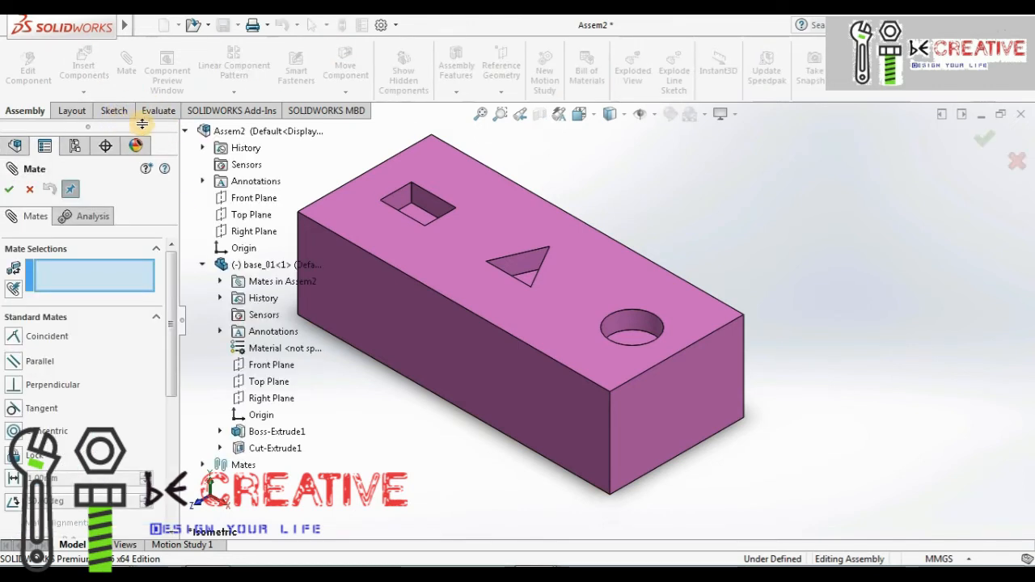
click(251, 216)
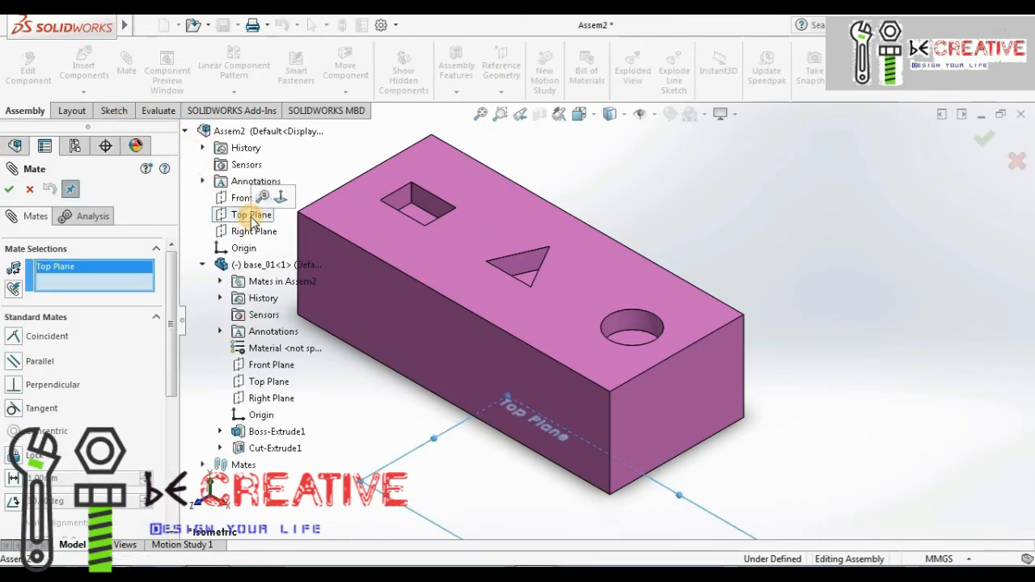
click(268, 381)
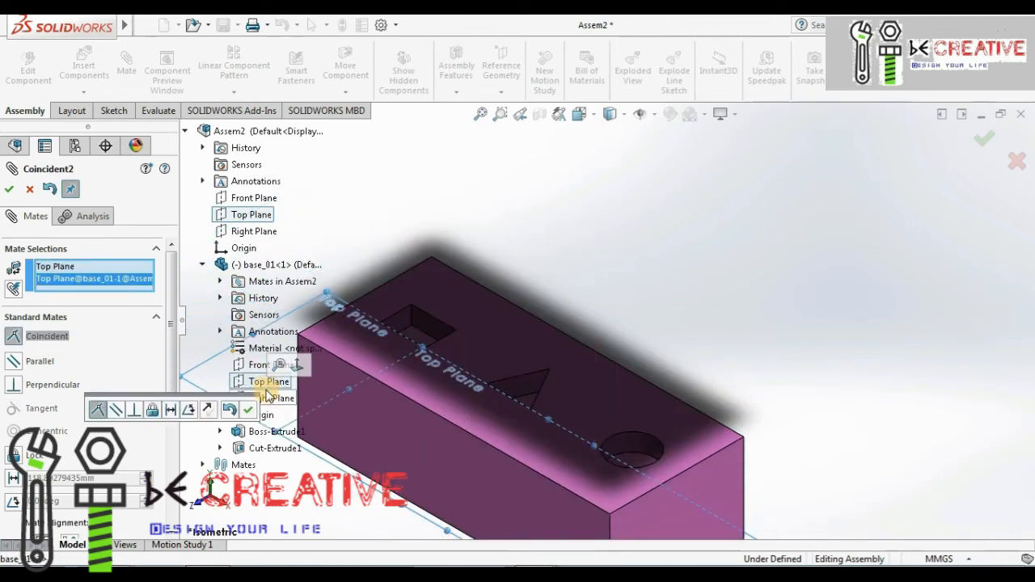
click(247, 409)
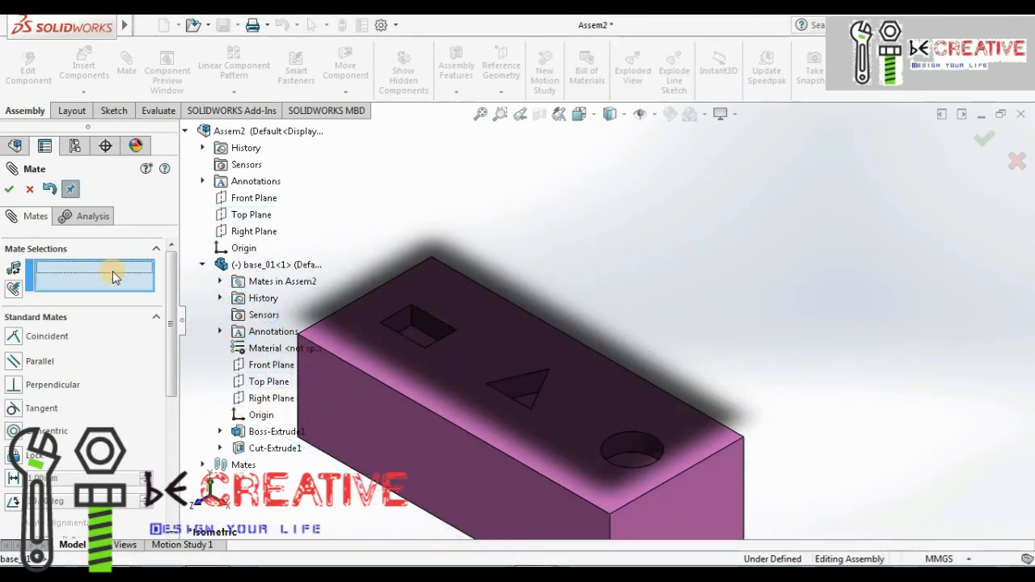
click(9, 191)
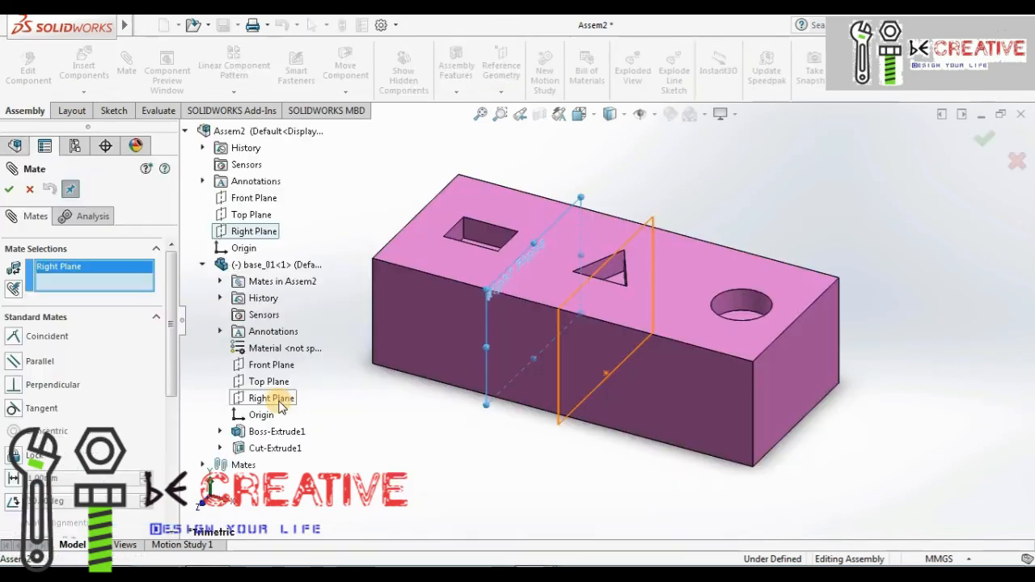
Mate the Right Plane of base_01 coincident with the assembly's Right Plane and collapse the component's tree
click(271, 398)
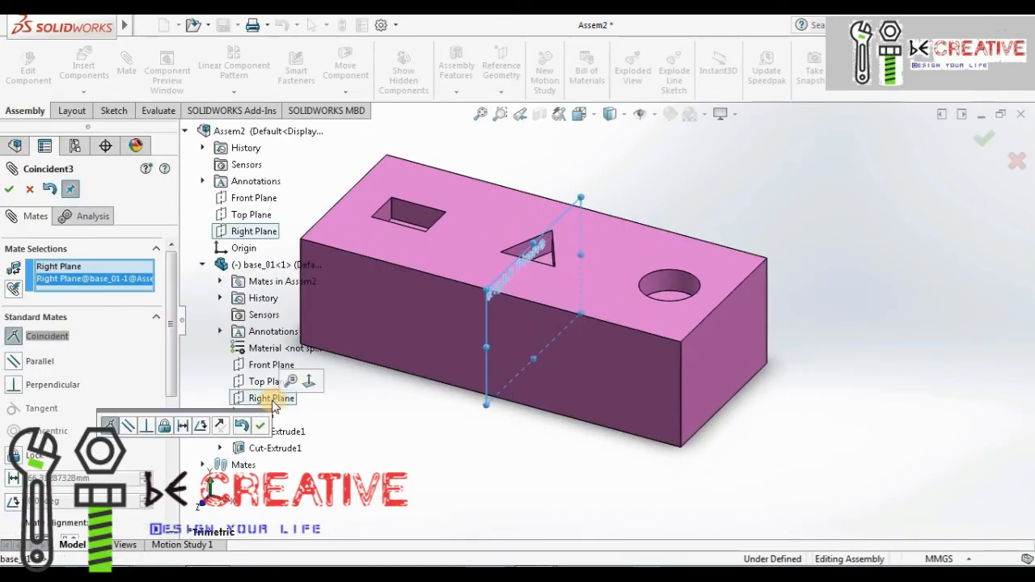
click(9, 188)
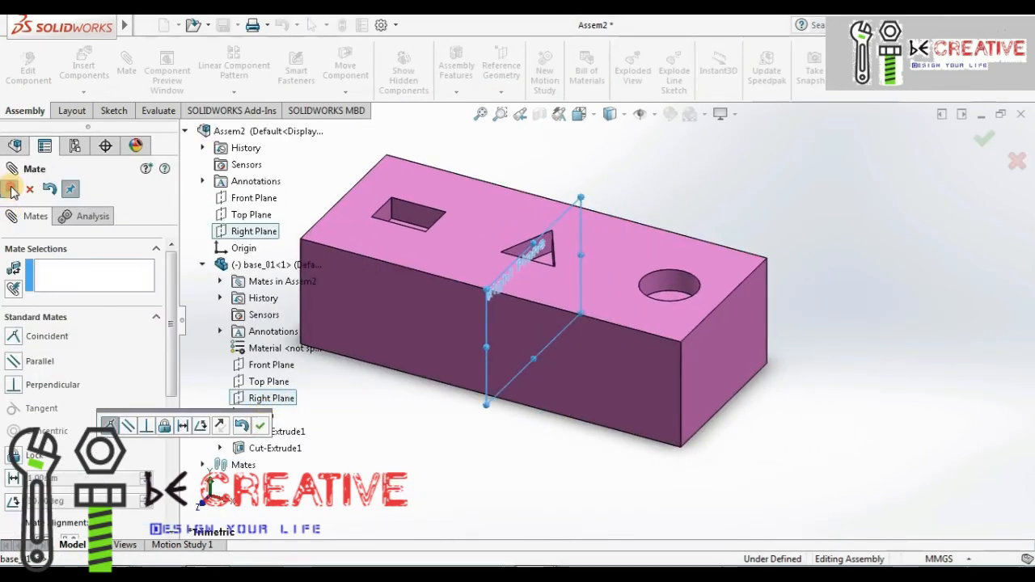
click(9, 189)
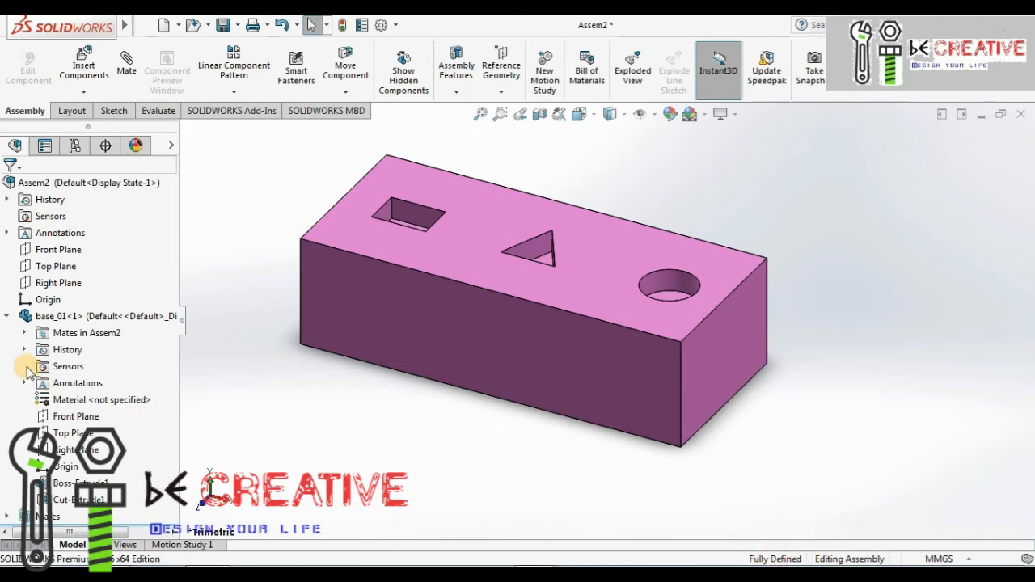
click(7, 316)
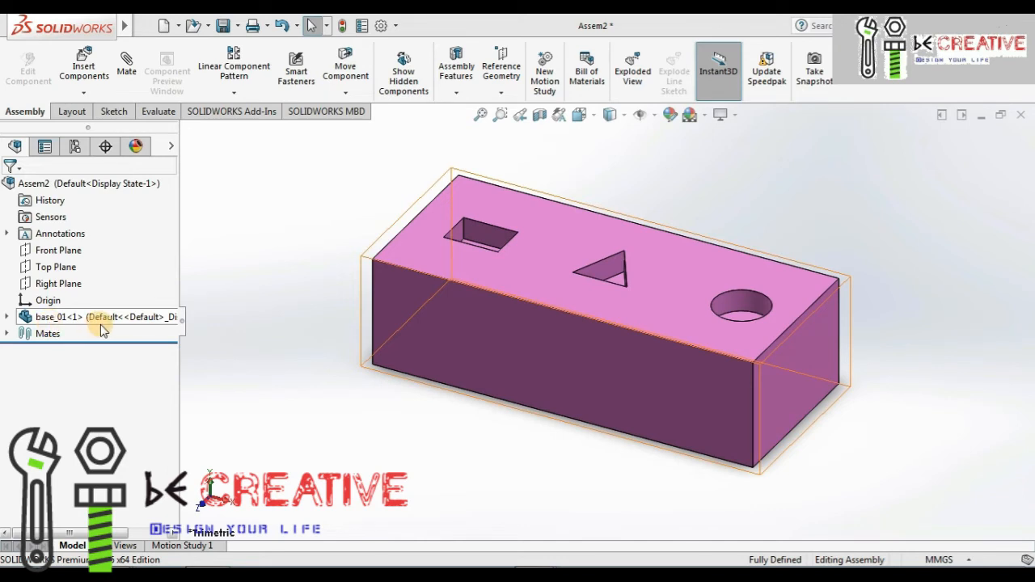
Insert the part rectangle.SLDPRT from the you tube folder and place it beside the base_01 block near the rectangular pocket
click(84, 66)
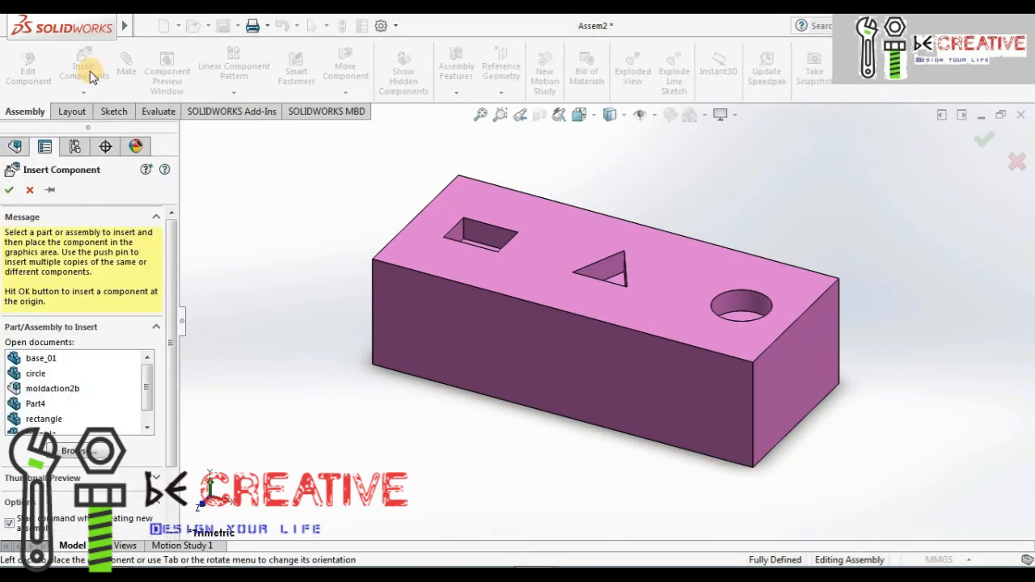
scroll(148, 382, down, 1)
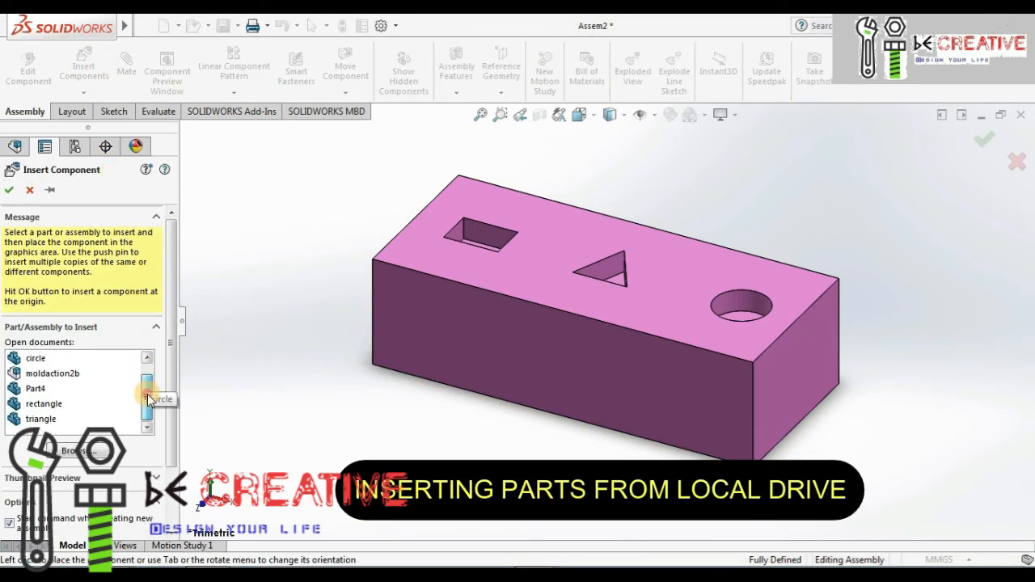
click(101, 451)
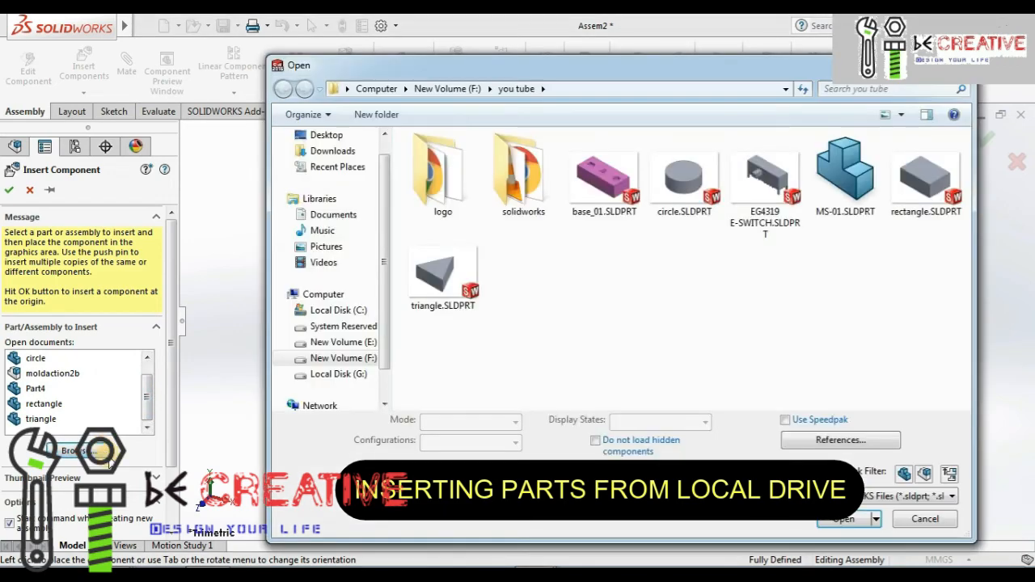
click(925, 179)
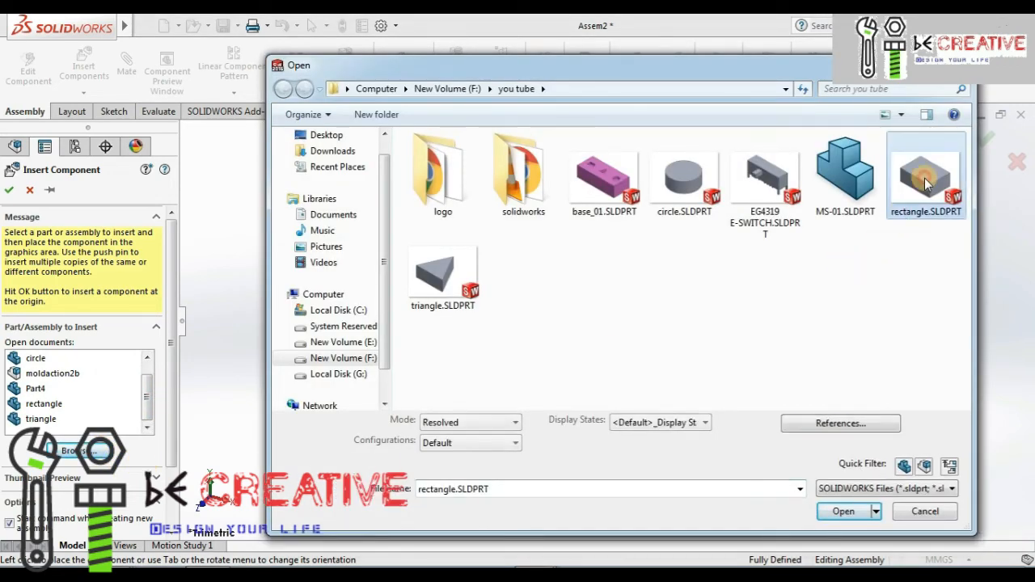
click(845, 512)
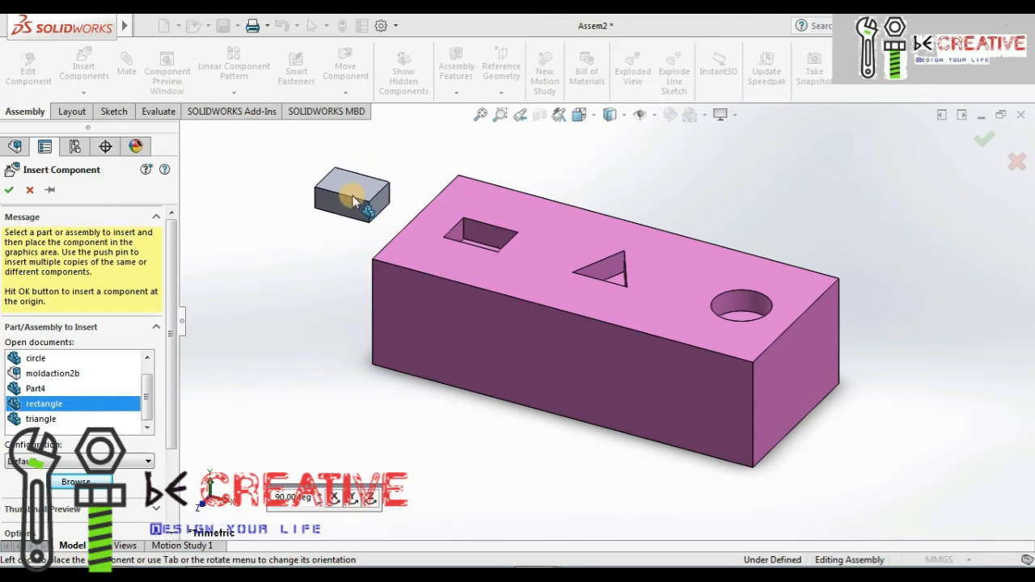
click(340, 202)
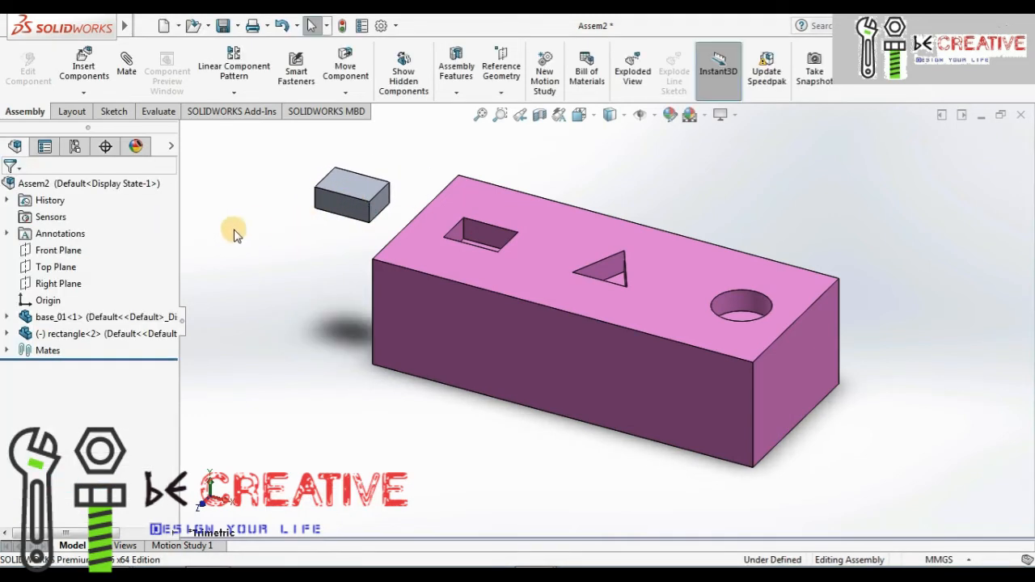
Move the inserted rectangle component a short distance towards the block to test its freedom
click(73, 333)
click(336, 361)
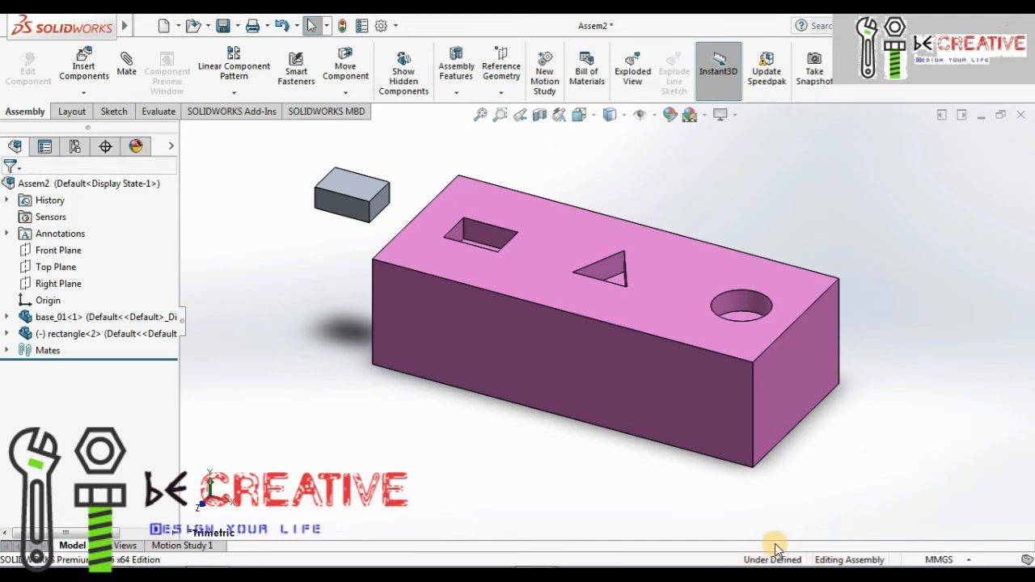
mouse_move(330, 201)
mouse_down()
mouse_move(458, 194)
mouse_move(296, 197)
mouse_move(370, 192)
mouse_move(328, 187)
mouse_move(393, 146)
mouse_move(398, 184)
mouse_move(346, 188)
mouse_move(418, 166)
mouse_move(368, 192)
mouse_move(381, 186)
mouse_move(378, 202)
mouse_move(342, 209)
mouse_up()
key(Escape)
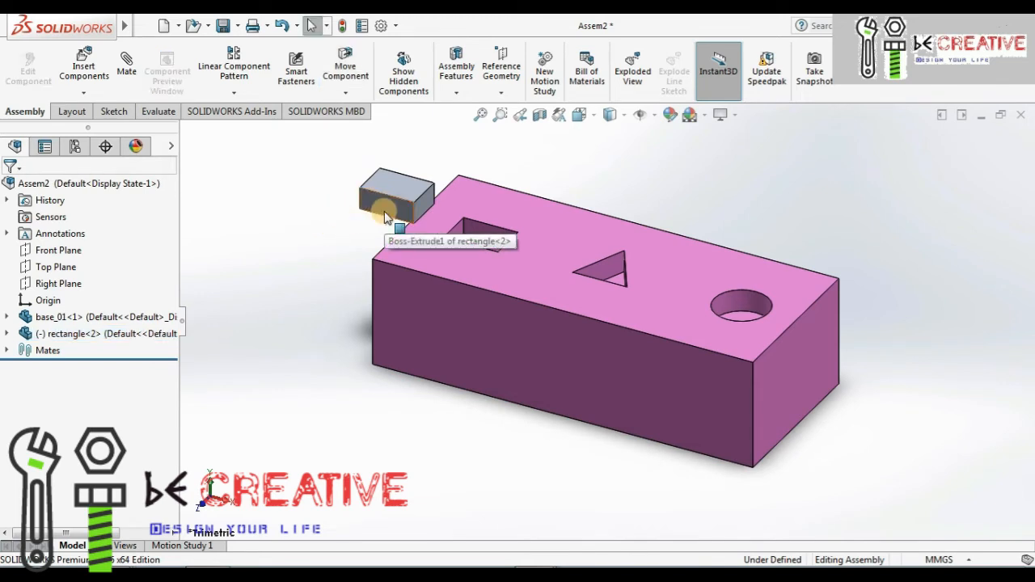
Add a coincident mate between the bottom face of the rectangle component and the floor of the rectangular pocket
click(126, 72)
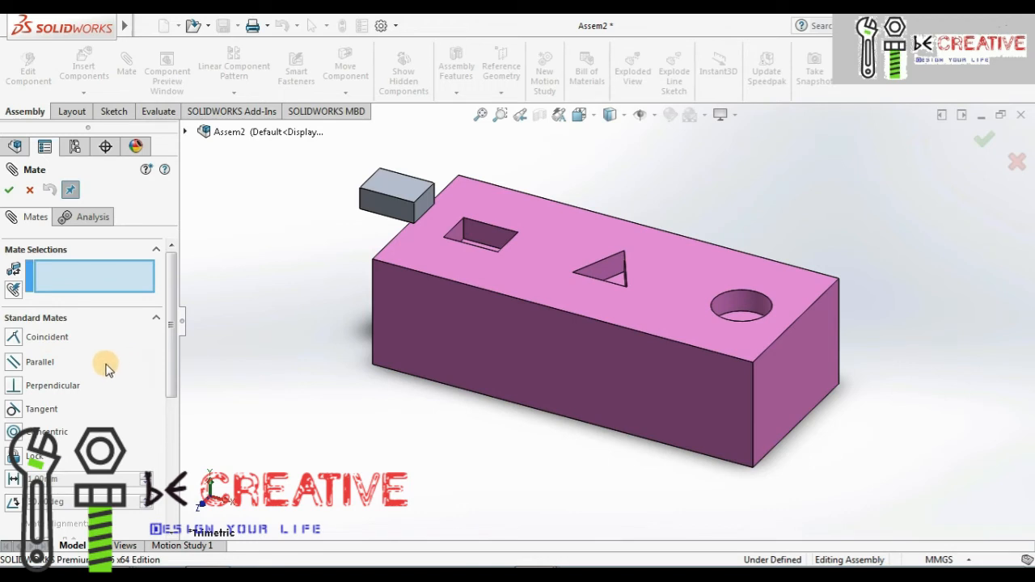
click(38, 343)
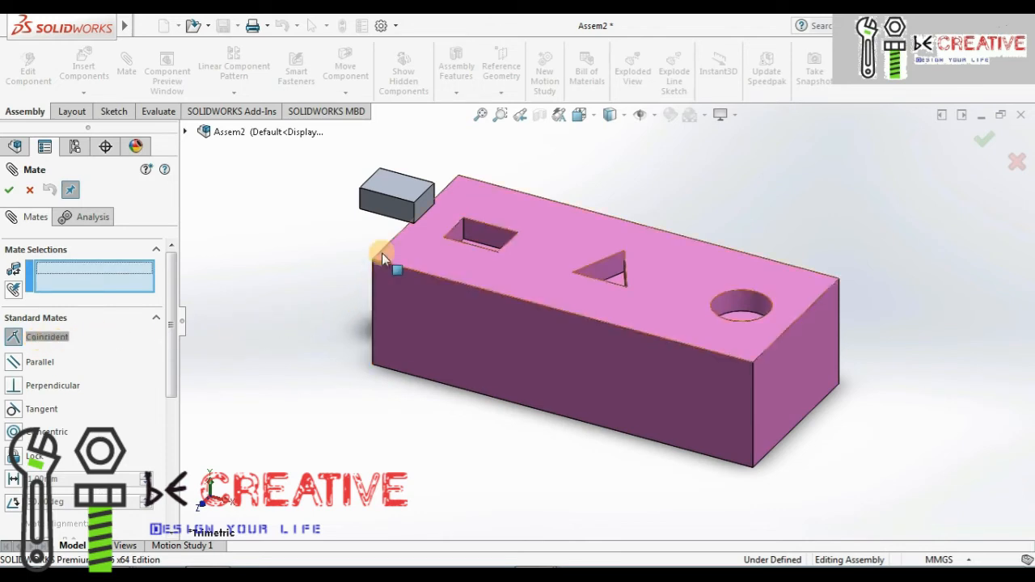
middle_drag(386, 254, 415, 203)
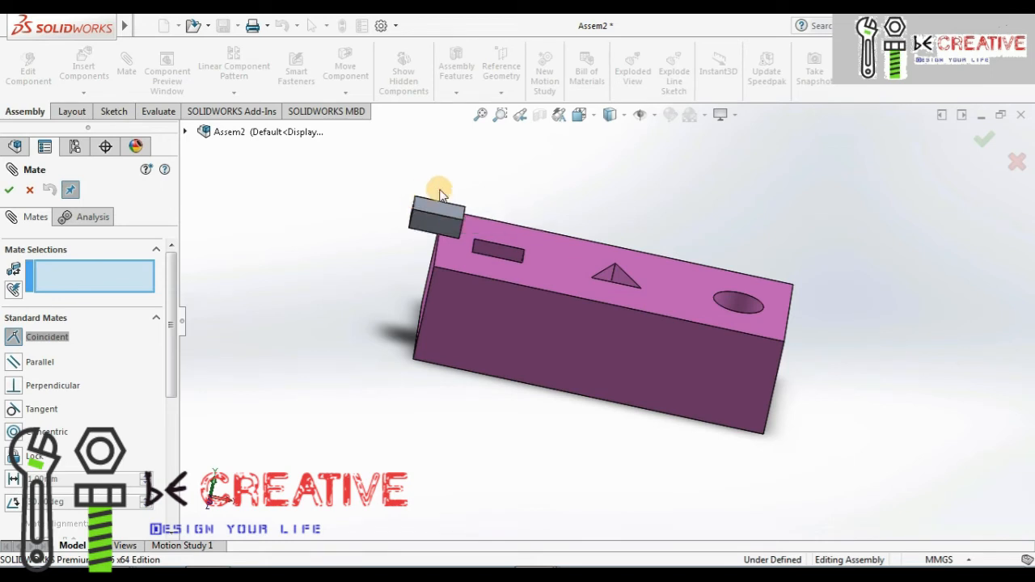
middle_drag(493, 207, 521, 117)
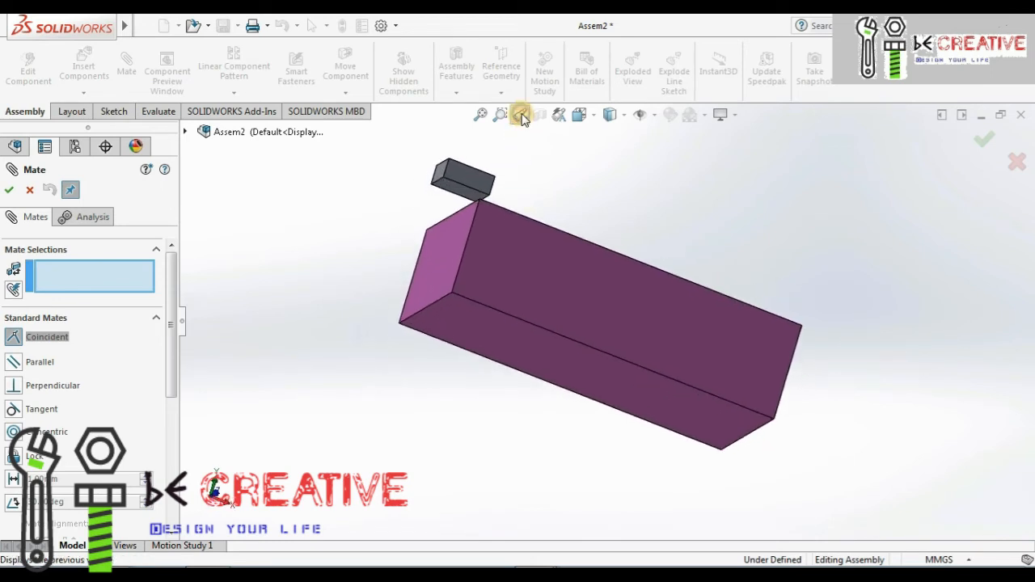
click(462, 197)
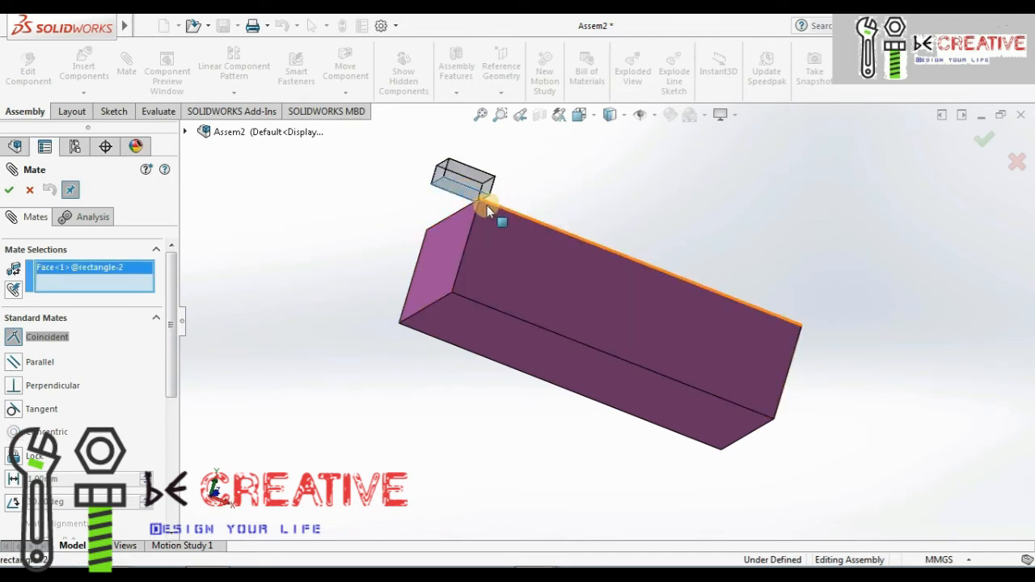
middle_drag(504, 194, 526, 157)
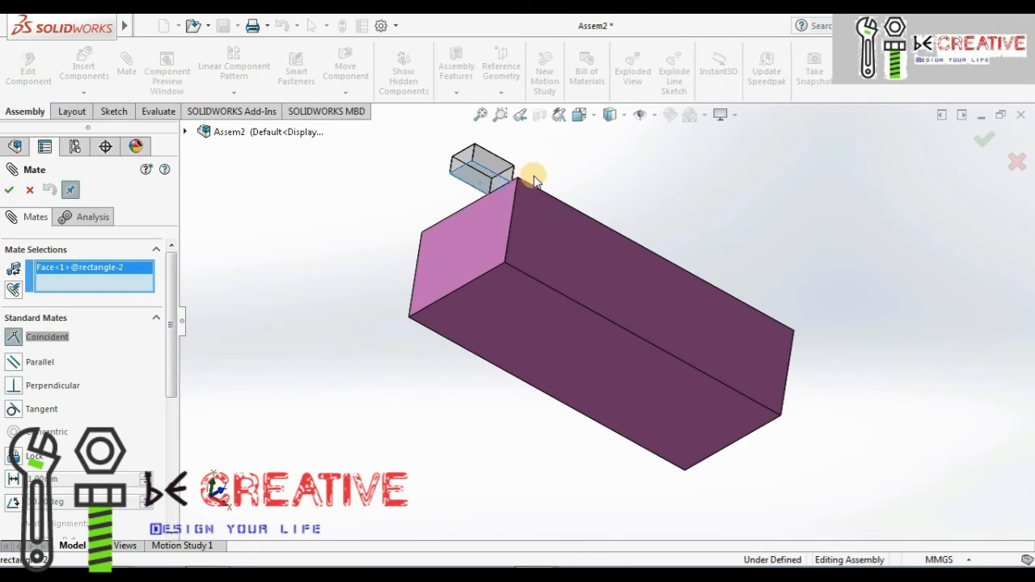
middle_drag(534, 179, 437, 354)
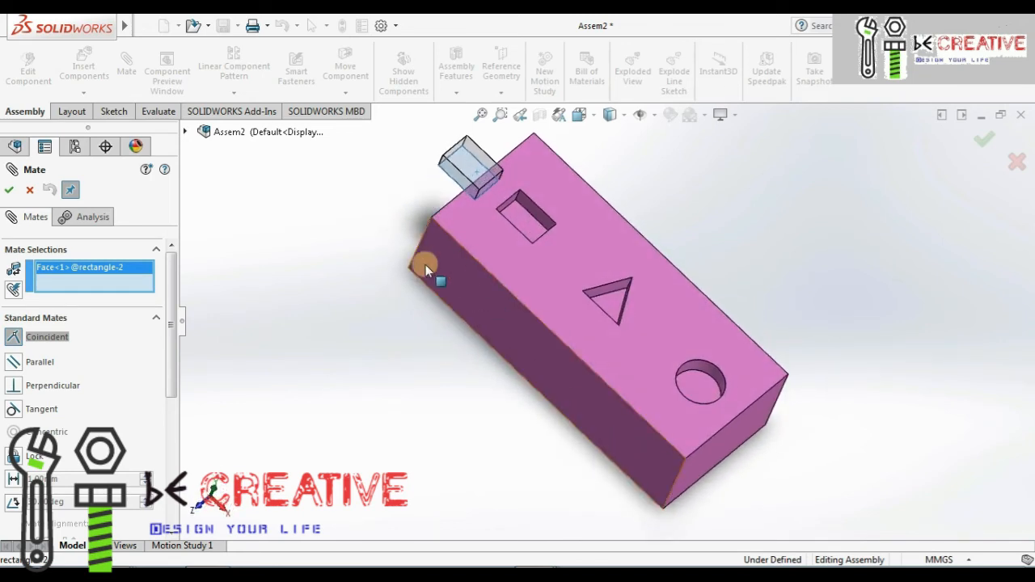
click(524, 224)
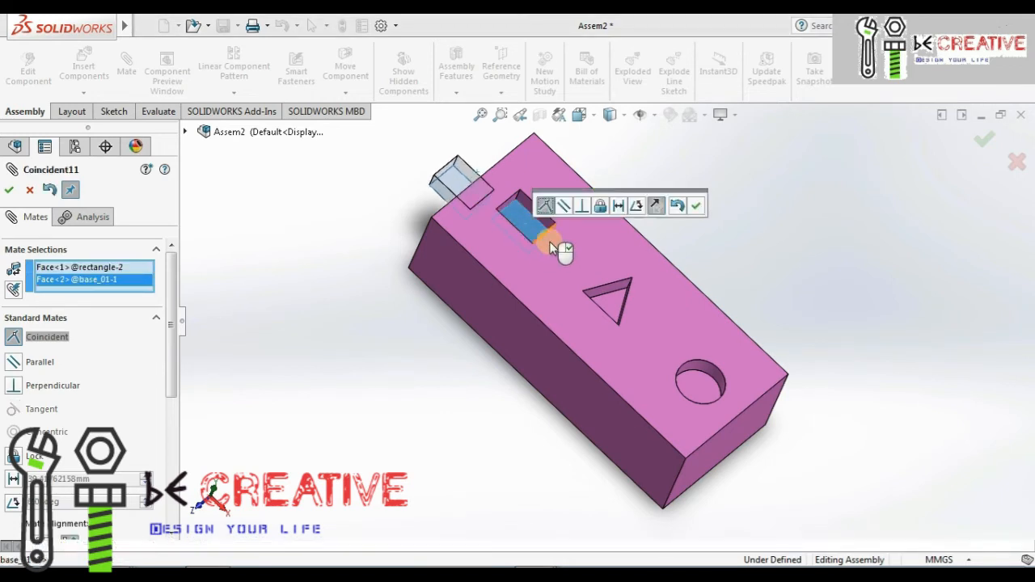
click(697, 207)
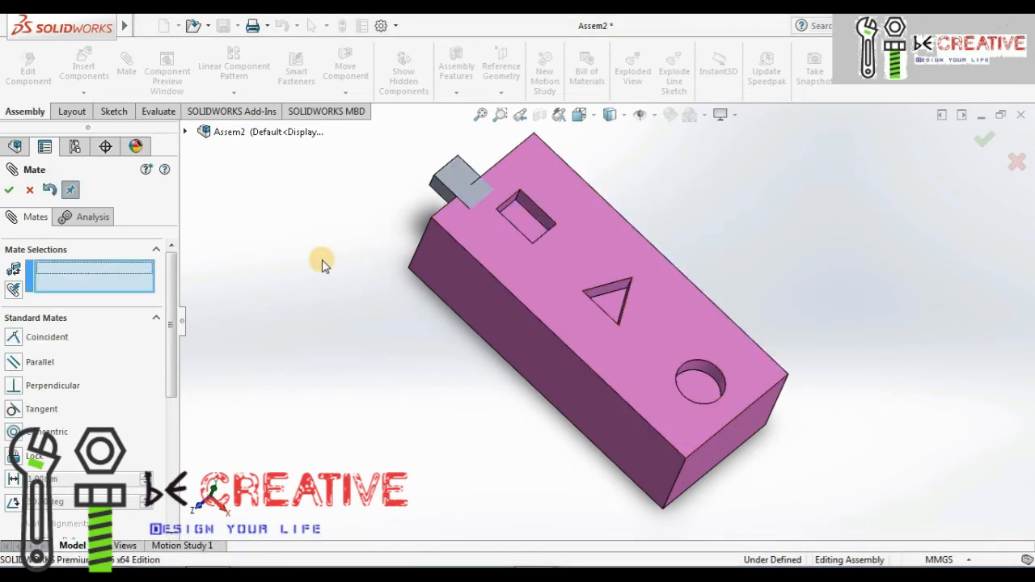
click(11, 190)
Slide the rectangle component away from the base_01 block, clear of its short end, and deselect it
middle_drag(451, 330, 377, 359)
drag(407, 272, 349, 238)
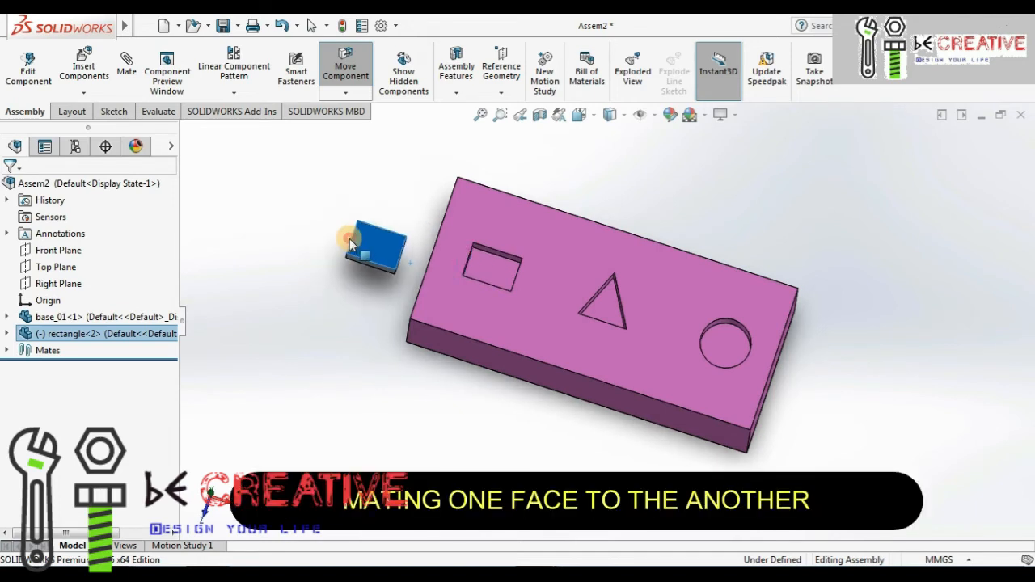
click(301, 337)
Add a parallel mate between the rectangle component's long side face and the matching long wall of the rectangular pocket
click(129, 81)
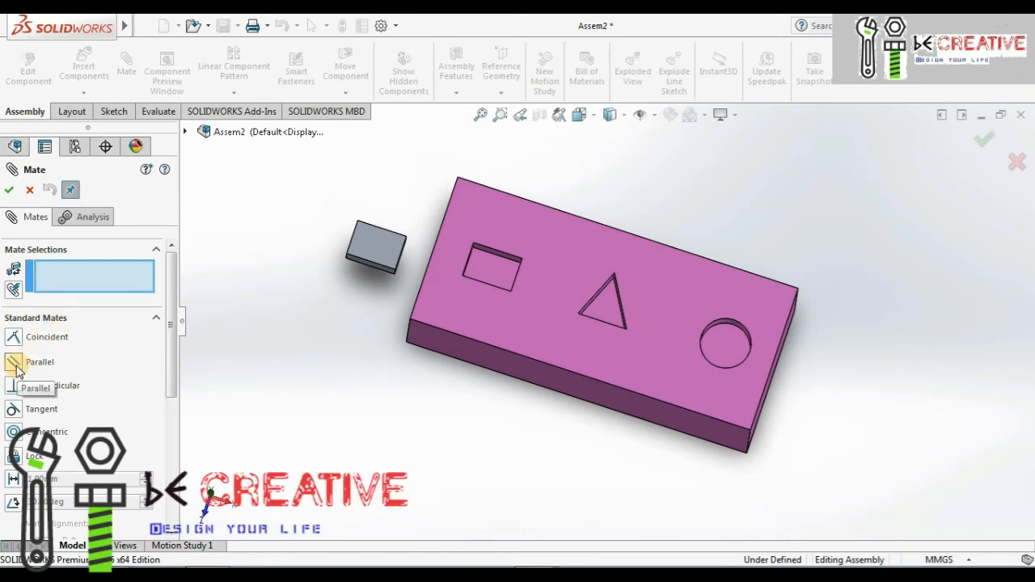
click(18, 369)
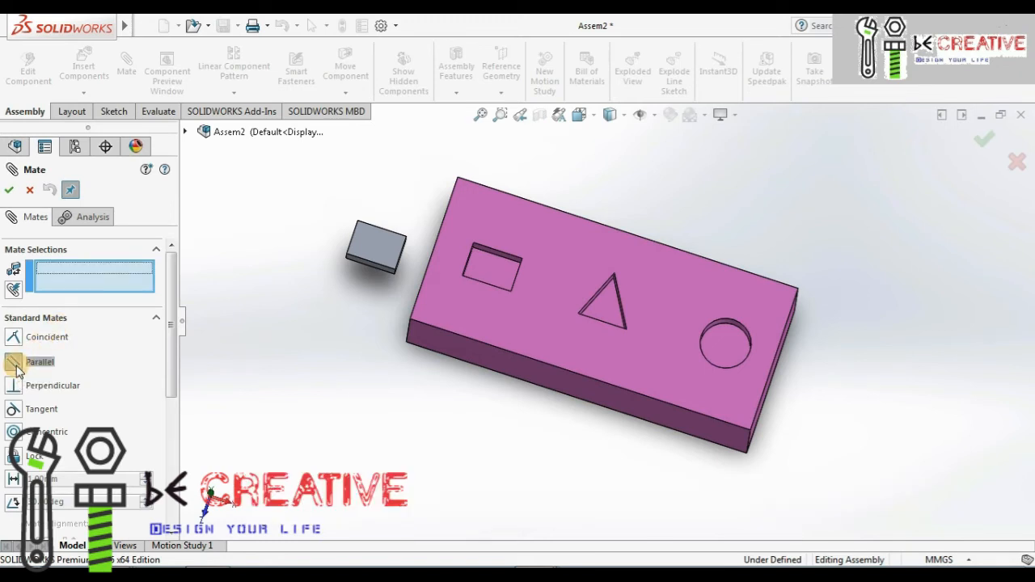
middle_drag(364, 342, 369, 272)
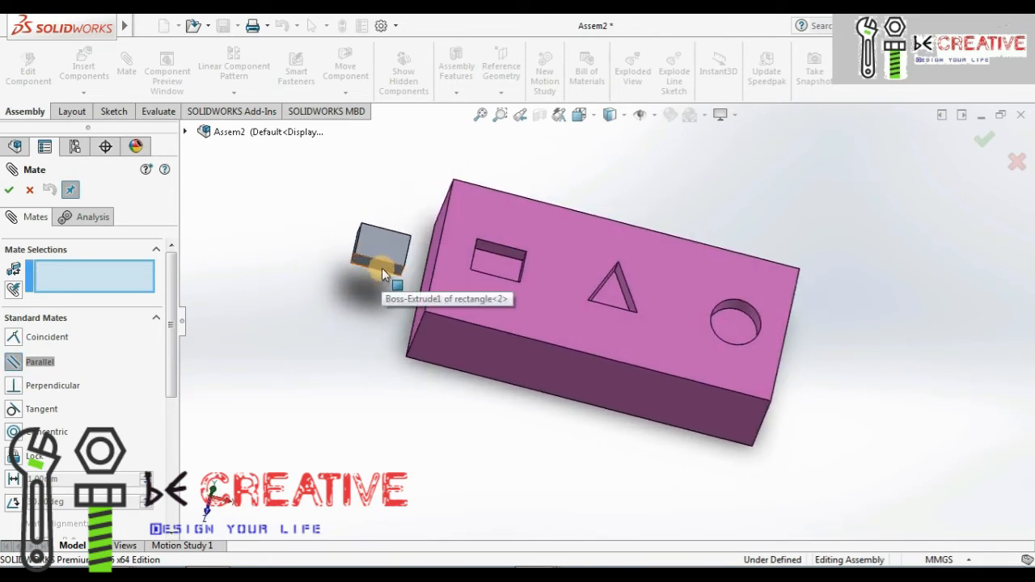
click(382, 268)
scroll(381, 268, down, 1)
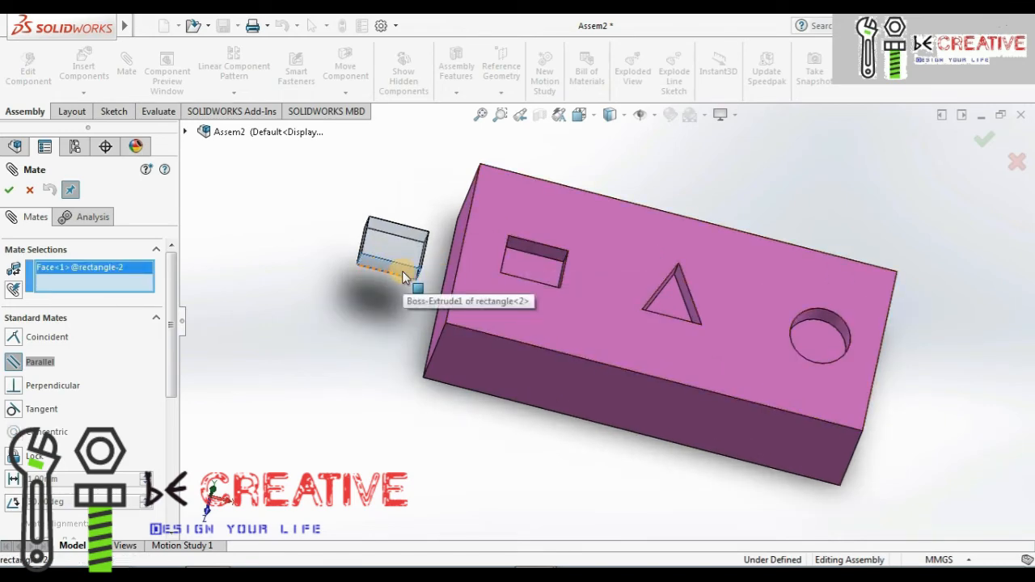
middle_drag(402, 276, 515, 462)
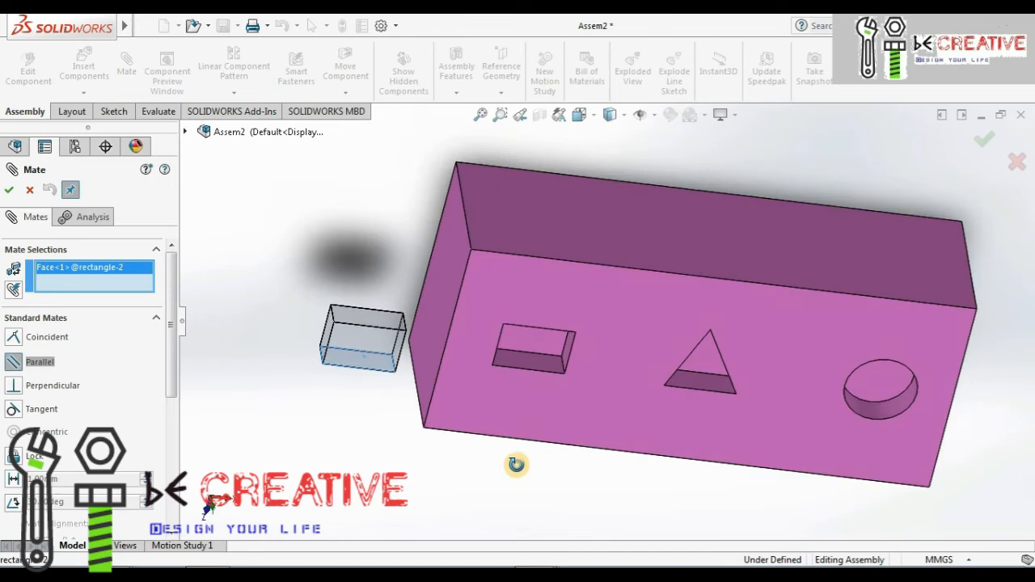
click(545, 363)
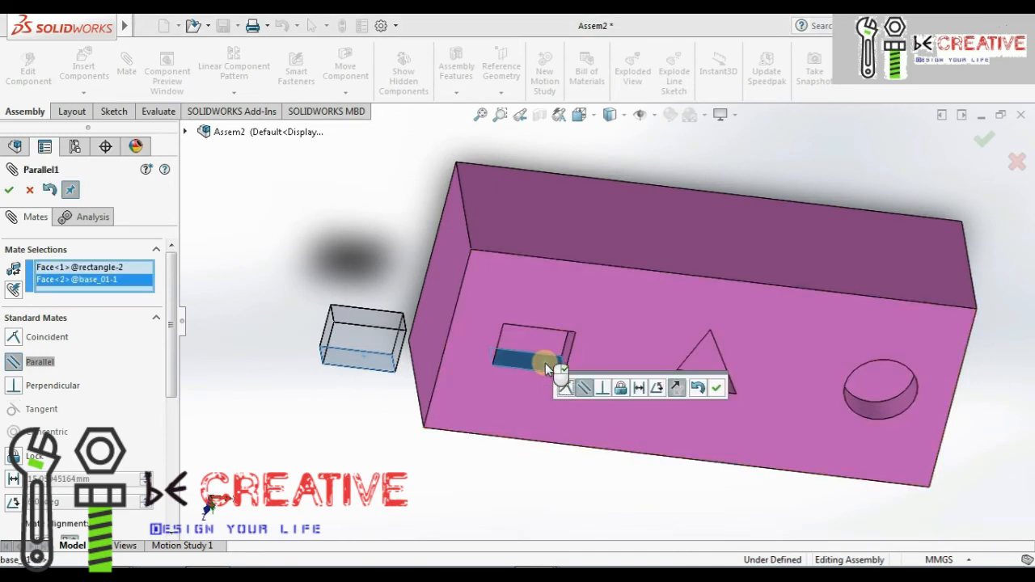
click(717, 389)
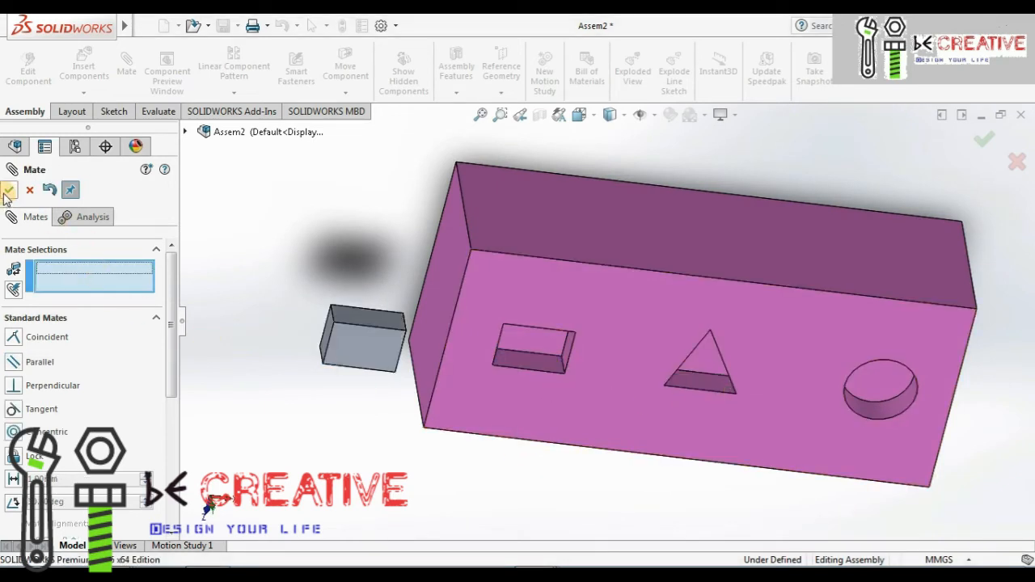
Add a perpendicular mate between the rectangle component's short end face and the long wall of the rectangular pocket
click(15, 388)
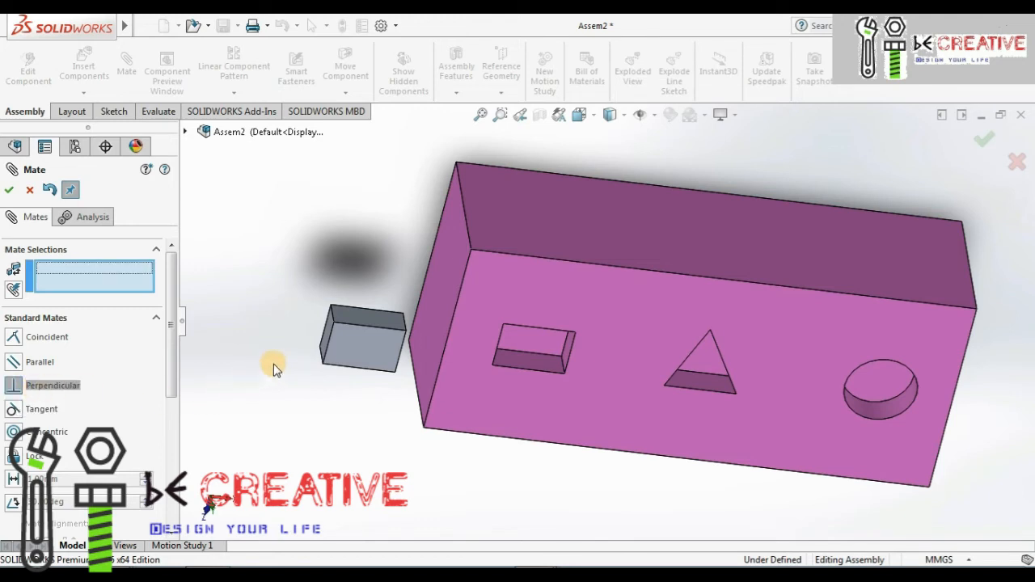
click(324, 337)
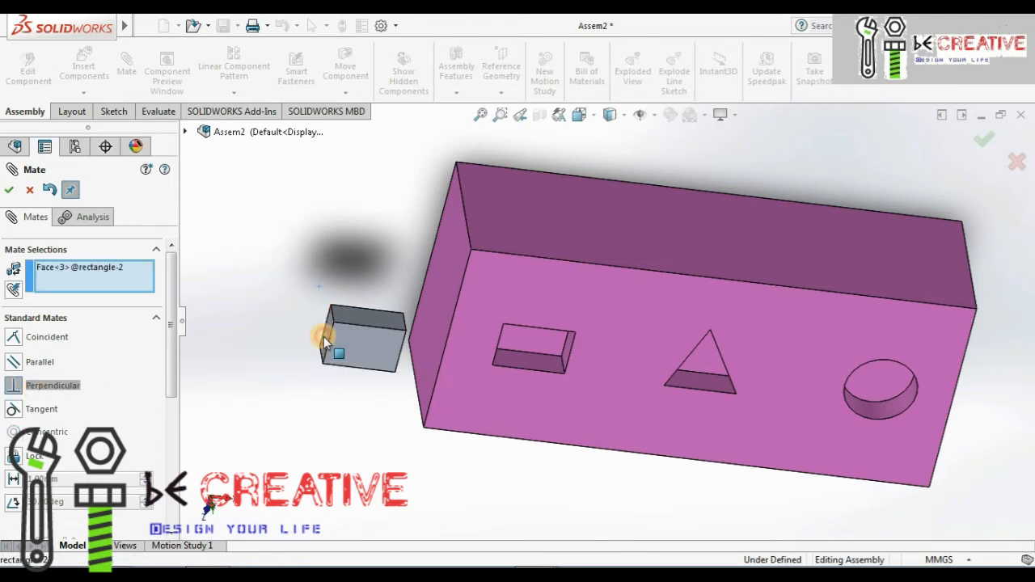
click(524, 361)
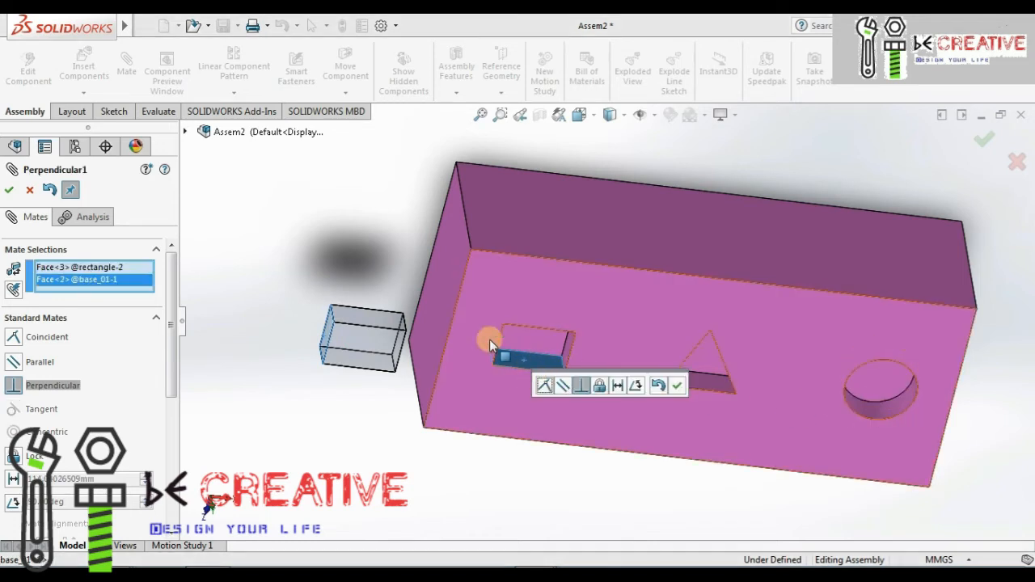
click(677, 388)
click(9, 191)
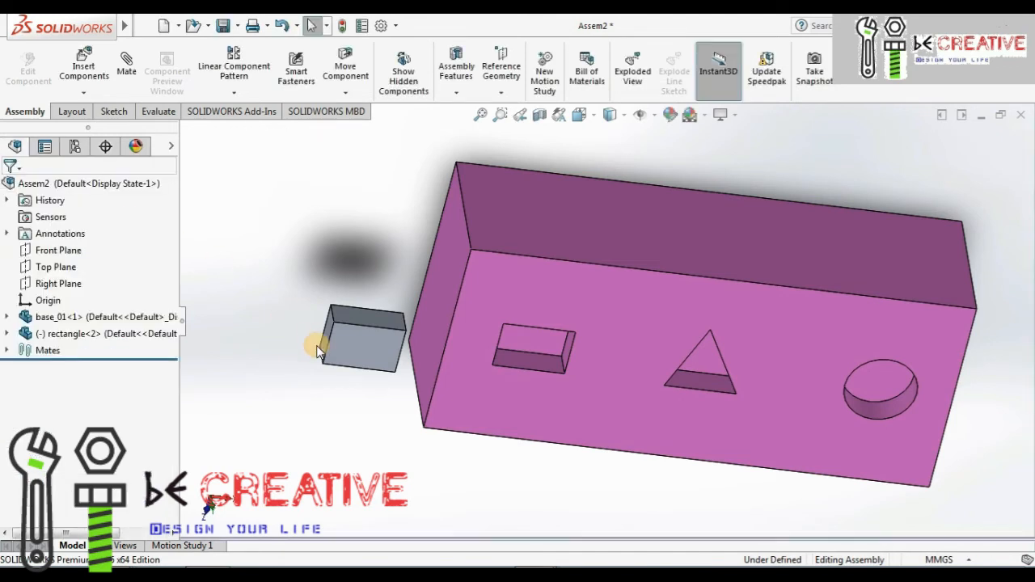
Shift the rectangle component slightly and mate its short end face coincident with the matching short wall of the rectangular pocket
drag(369, 353, 308, 296)
key(Escape)
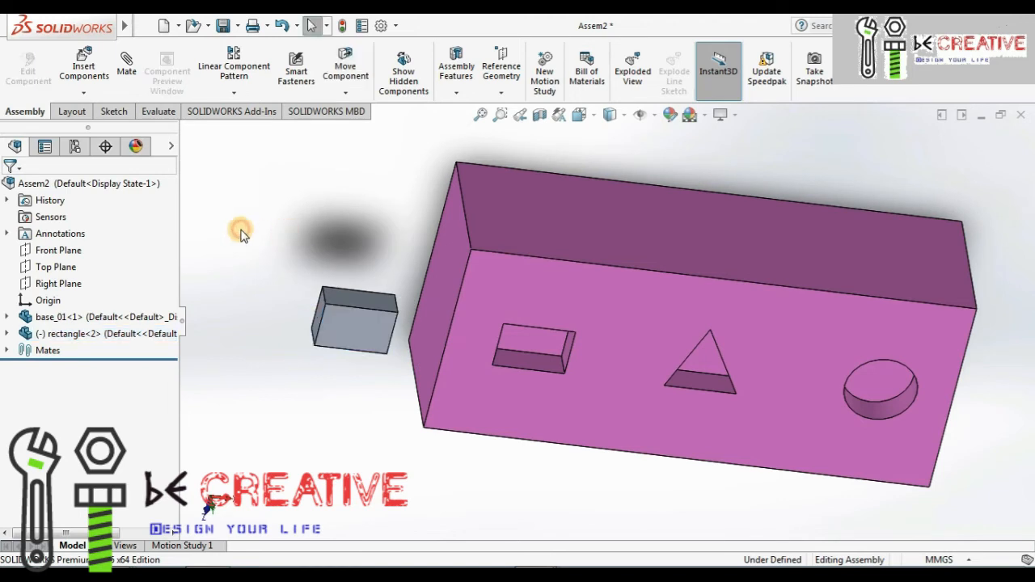
click(126, 65)
click(27, 338)
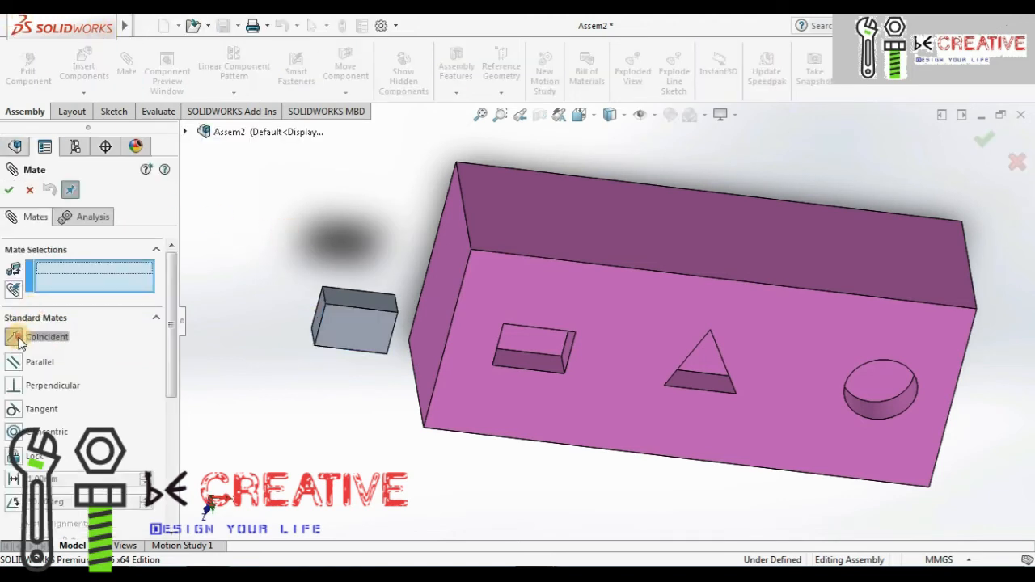
click(316, 317)
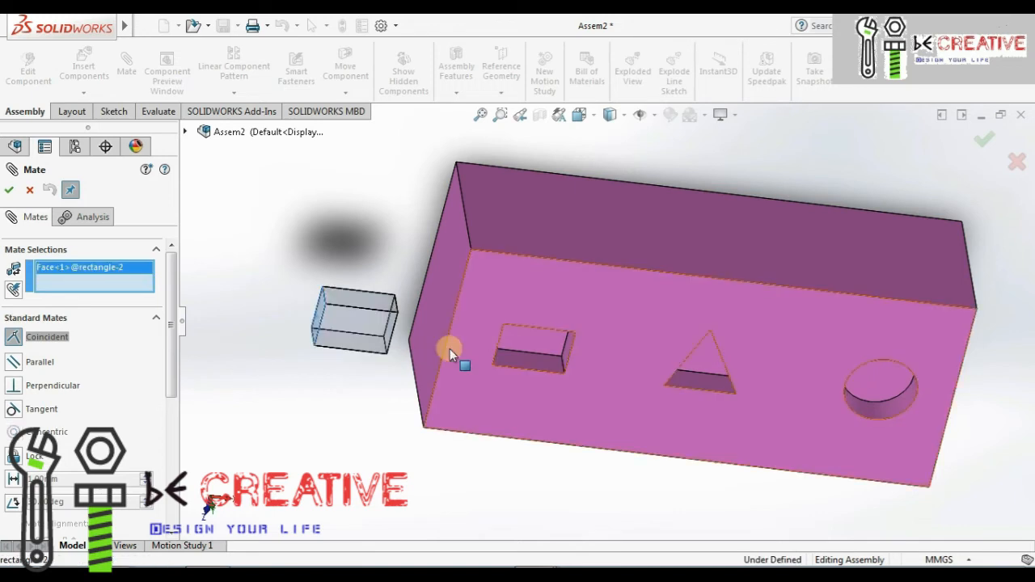
middle_drag(404, 344, 463, 344)
click(499, 341)
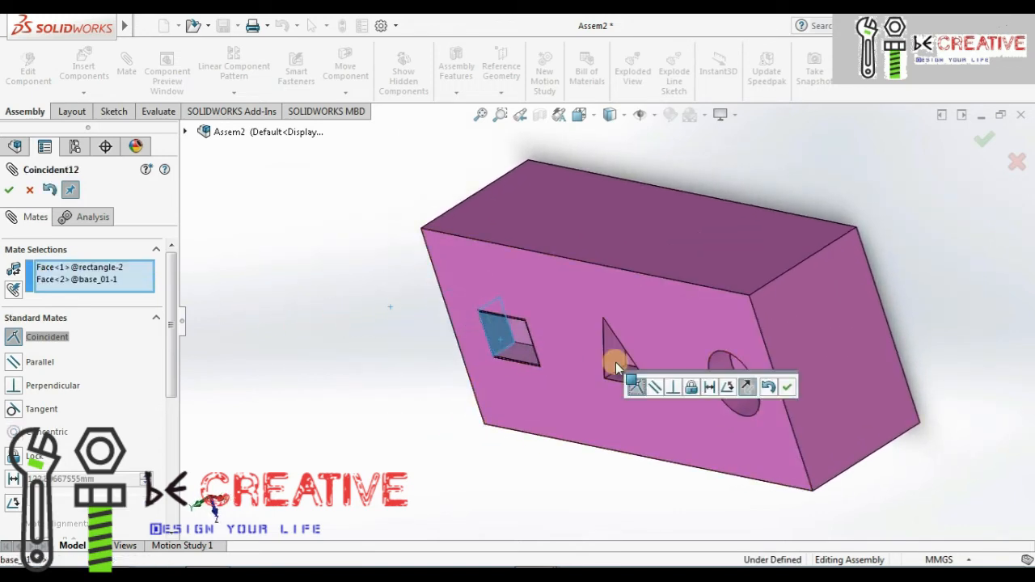
click(784, 389)
Slide the rectangle component out behind the block along its remaining free direction, clear of the pocket
middle_drag(558, 392, 543, 338)
drag(524, 315, 516, 176)
middle_drag(516, 177, 590, 110)
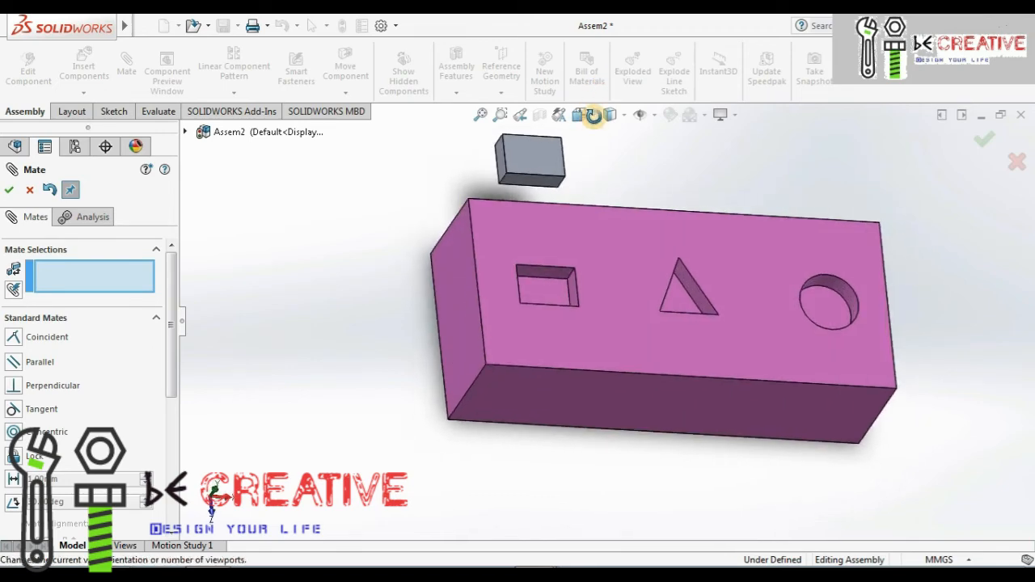
Mate the rectangle component's remaining long side face coincident with the matching long wall of the rectangular pocket and finish mating
click(553, 183)
middle_drag(559, 259, 571, 412)
scroll(578, 397, down, 2)
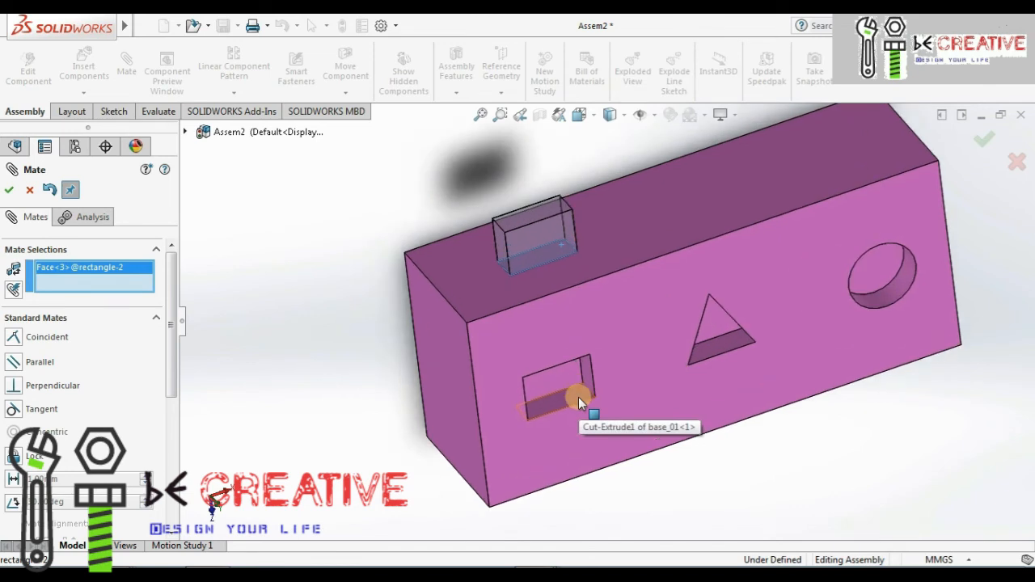
click(579, 397)
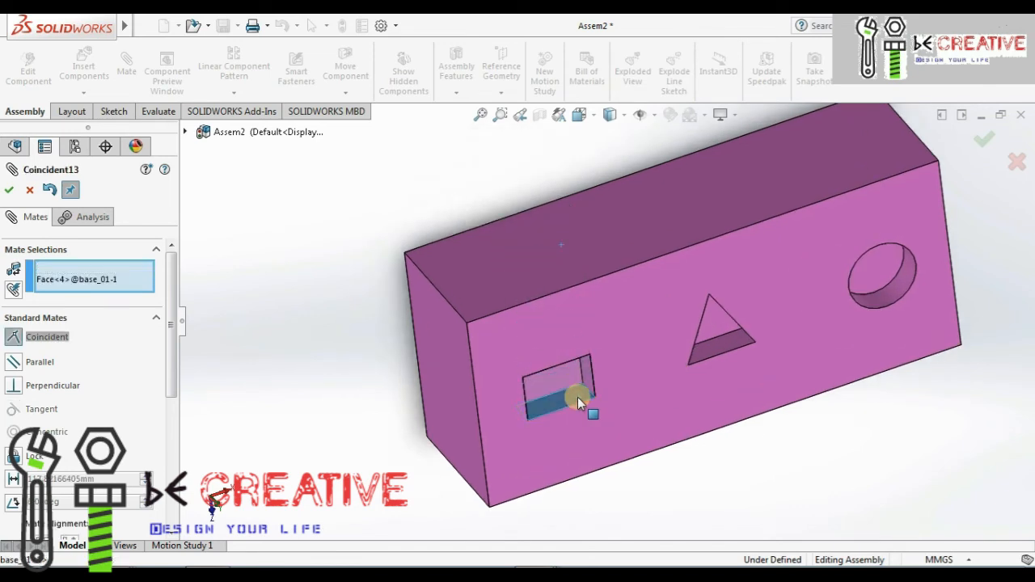
click(749, 422)
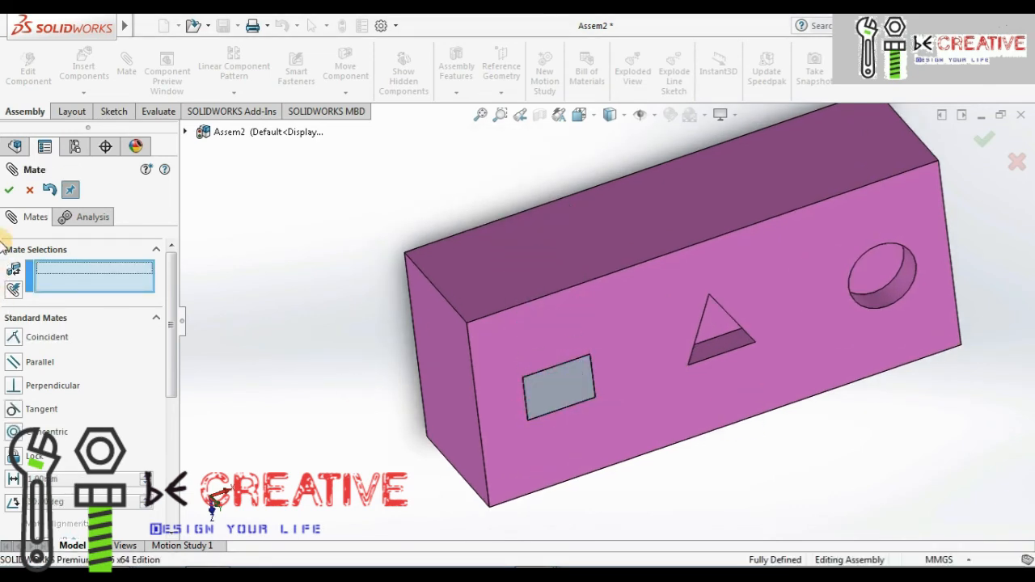
click(10, 192)
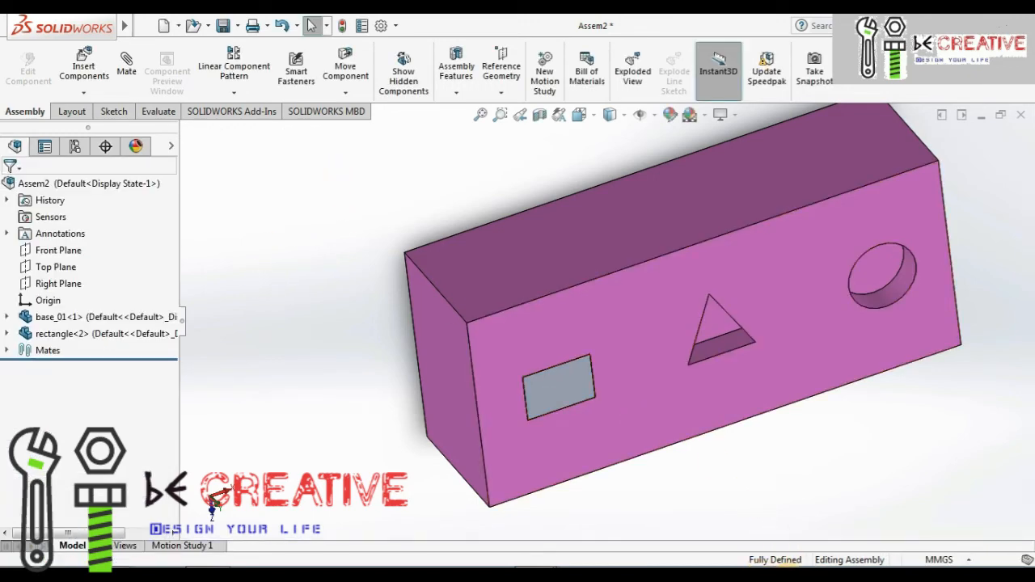
Insert the circle.SLDPRT part from the you tube folder and place it behind the block near the round pocket
key(ctrl+5)
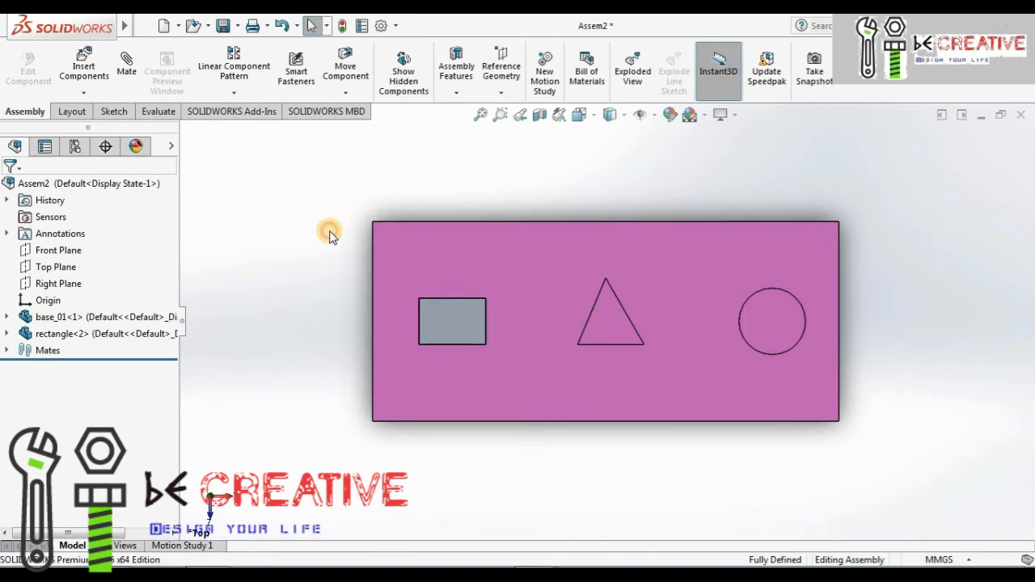
right_drag(339, 223, 359, 222)
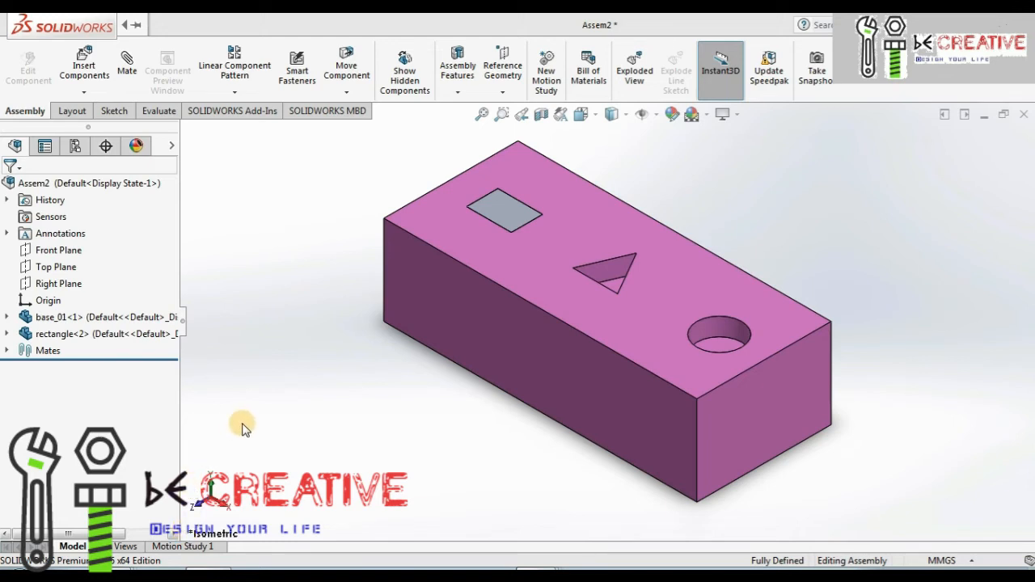
click(84, 70)
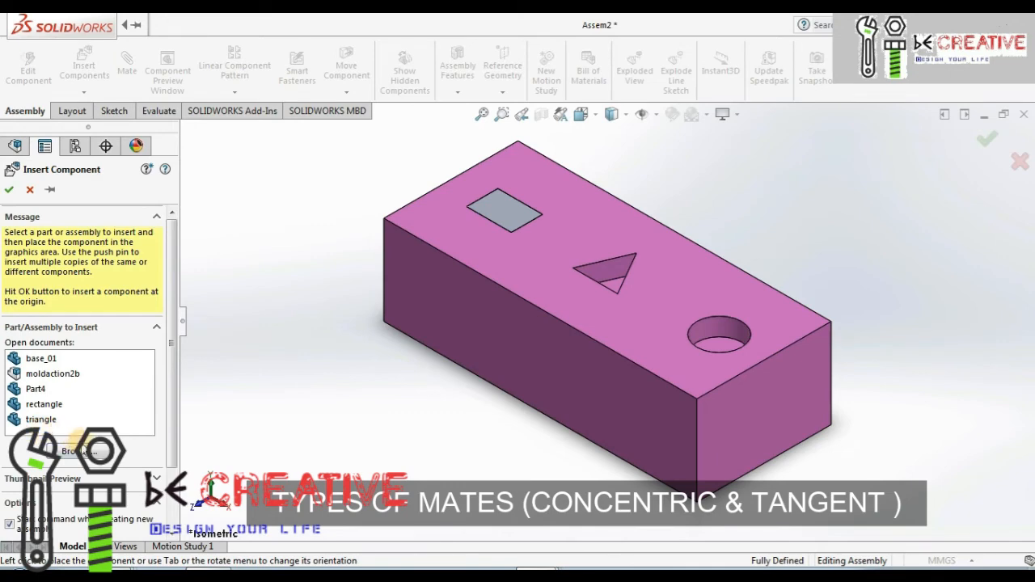
click(77, 451)
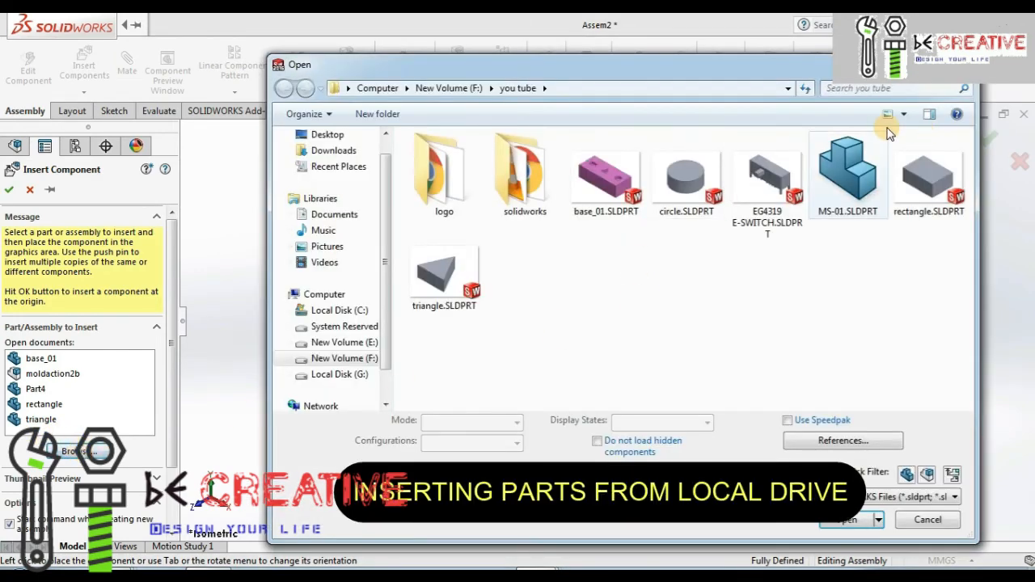
click(686, 176)
click(845, 517)
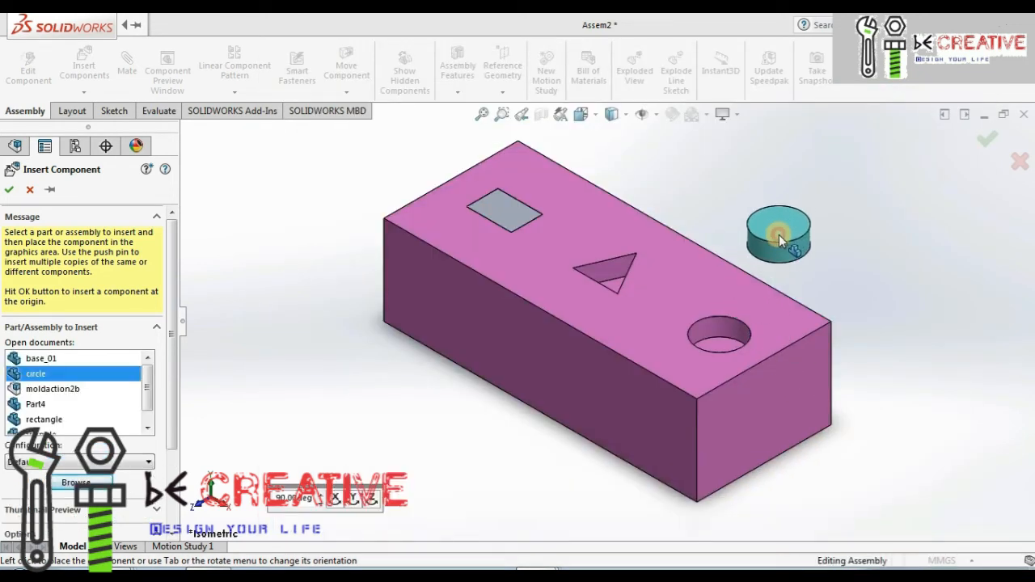
click(779, 235)
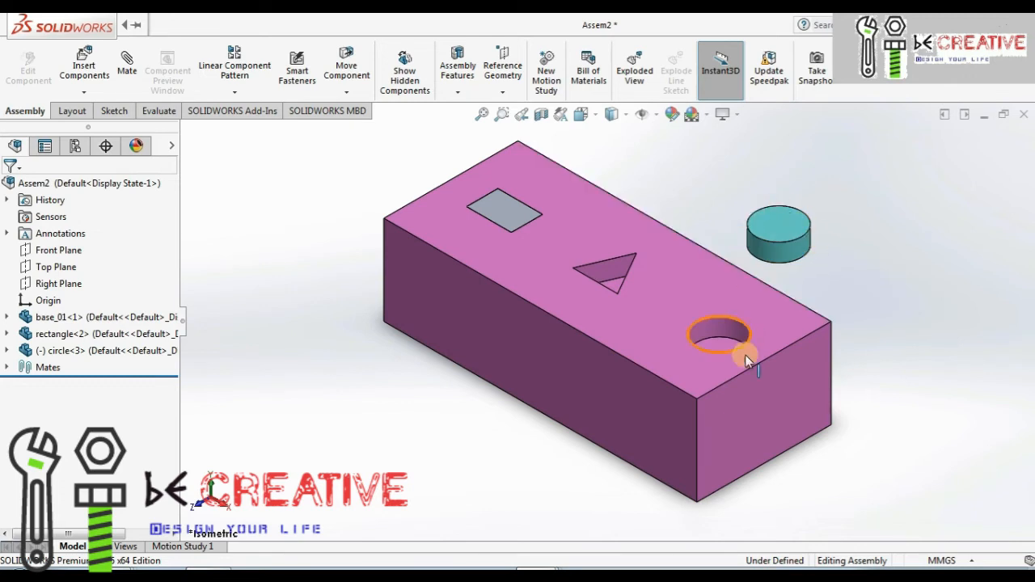
Add a coincident mate between the circle component's bottom face and the floor of the round pocket
click(122, 81)
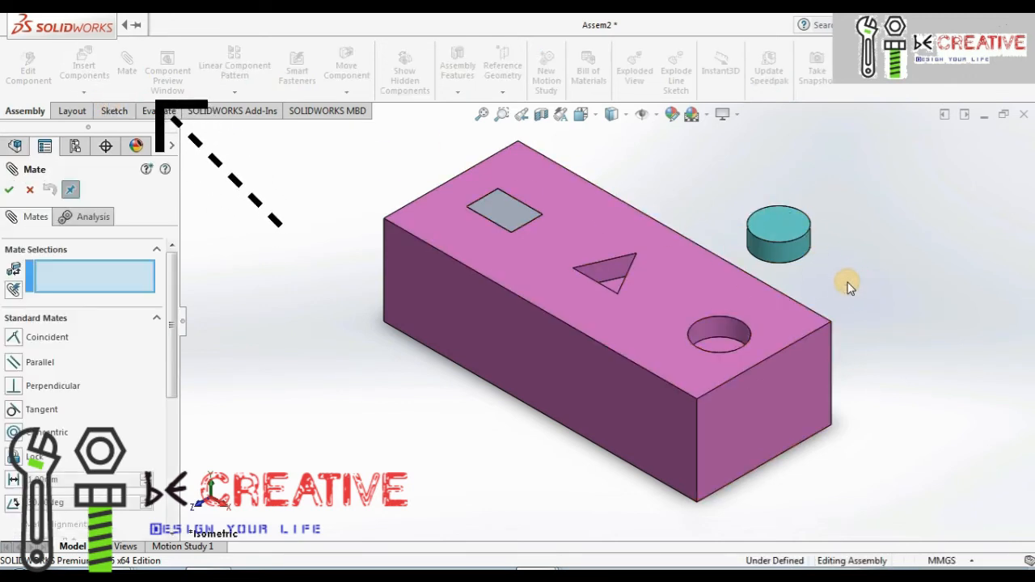
mouse_move(848, 283)
middle_down()
mouse_move(838, 291)
mouse_move(785, 238)
middle_up()
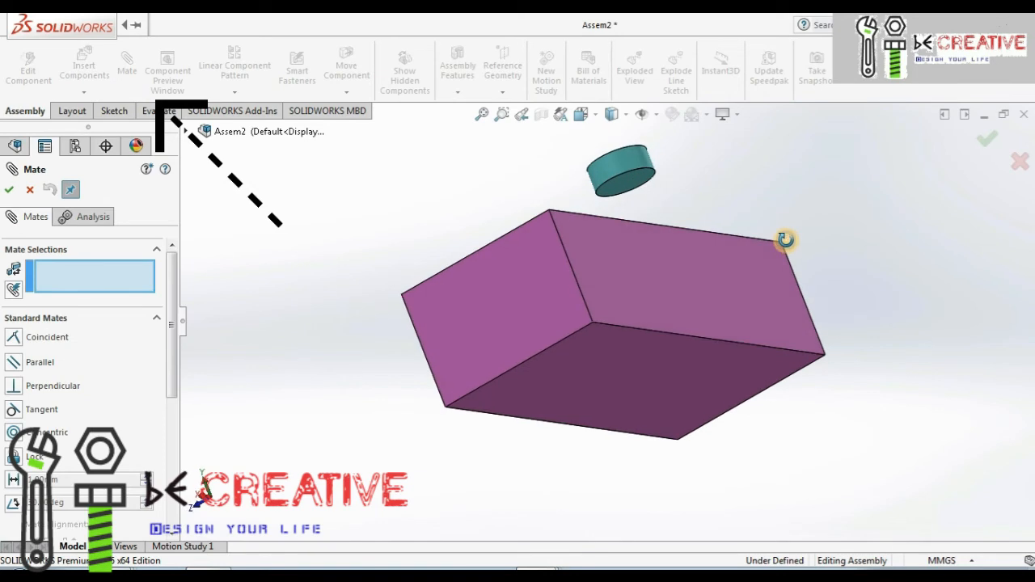
click(619, 191)
middle_drag(637, 221, 751, 329)
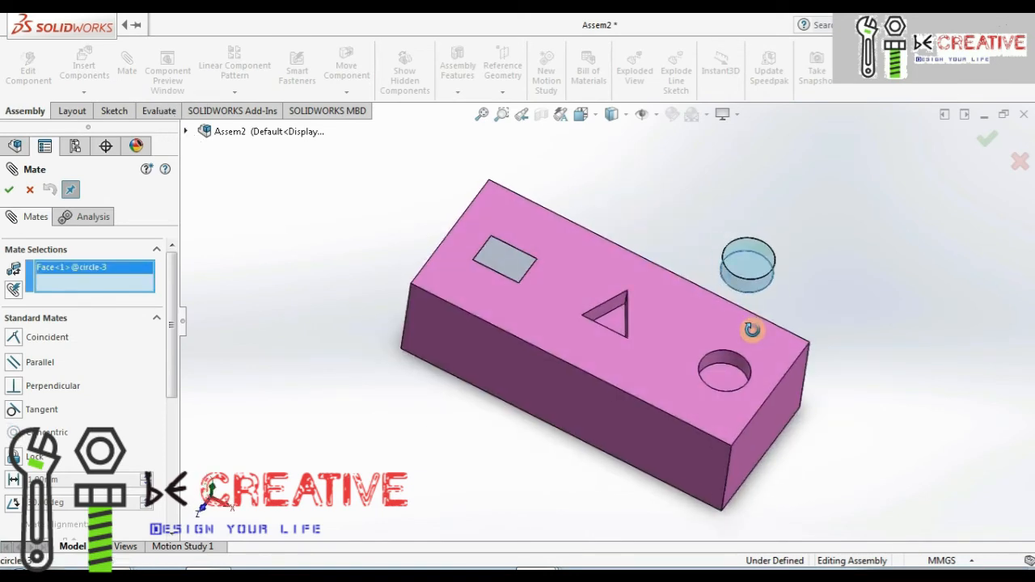
scroll(728, 376, down, 2)
click(727, 379)
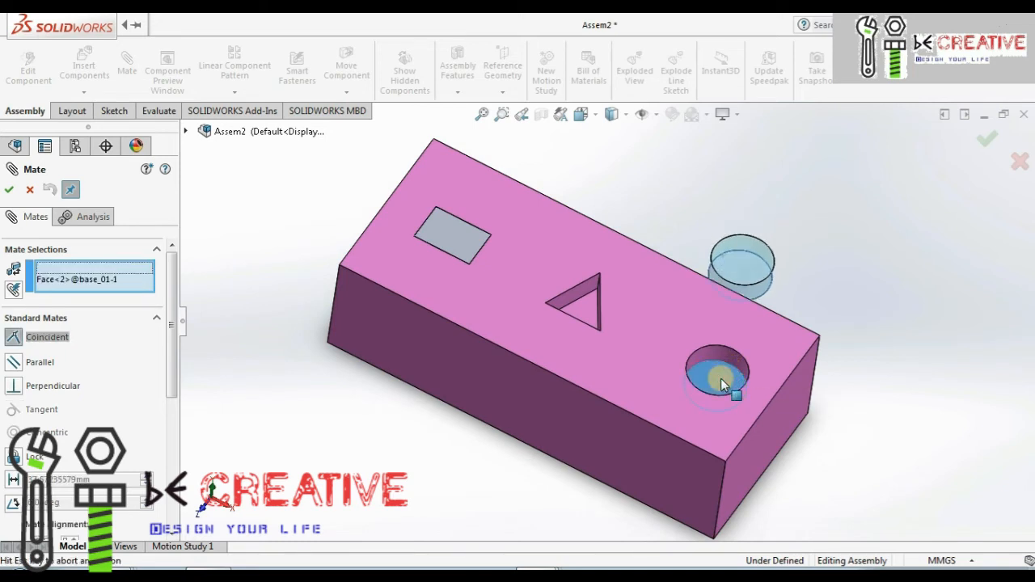
click(893, 403)
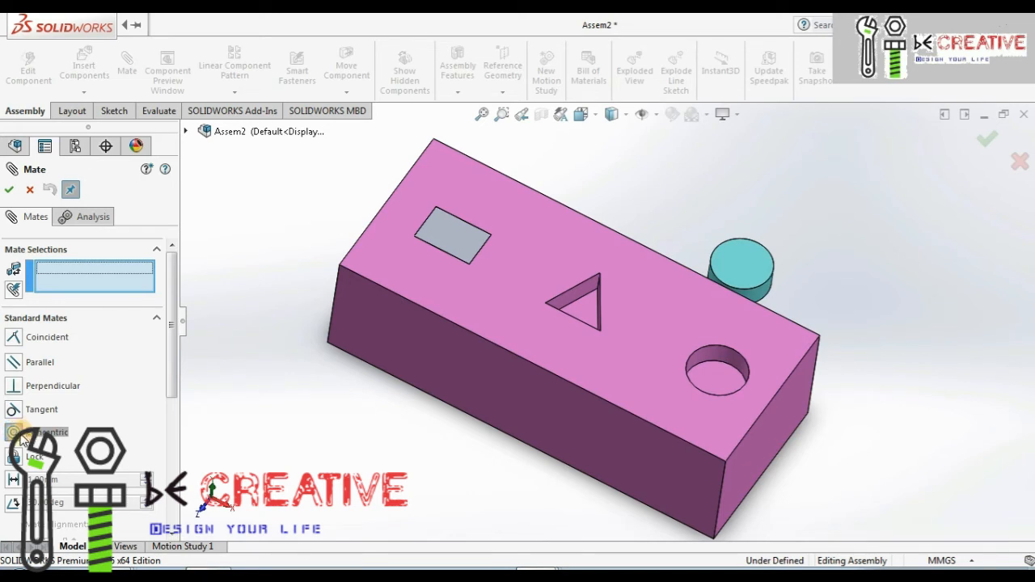
Add a concentric mate between the circle component's cylindrical face and the round pocket's wall, without locking rotation
click(760, 290)
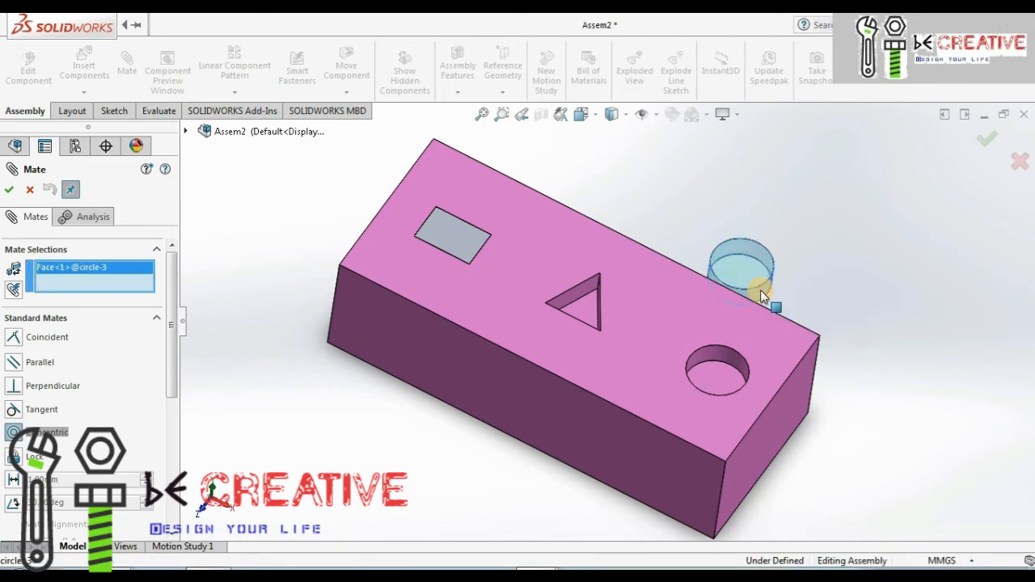
click(711, 353)
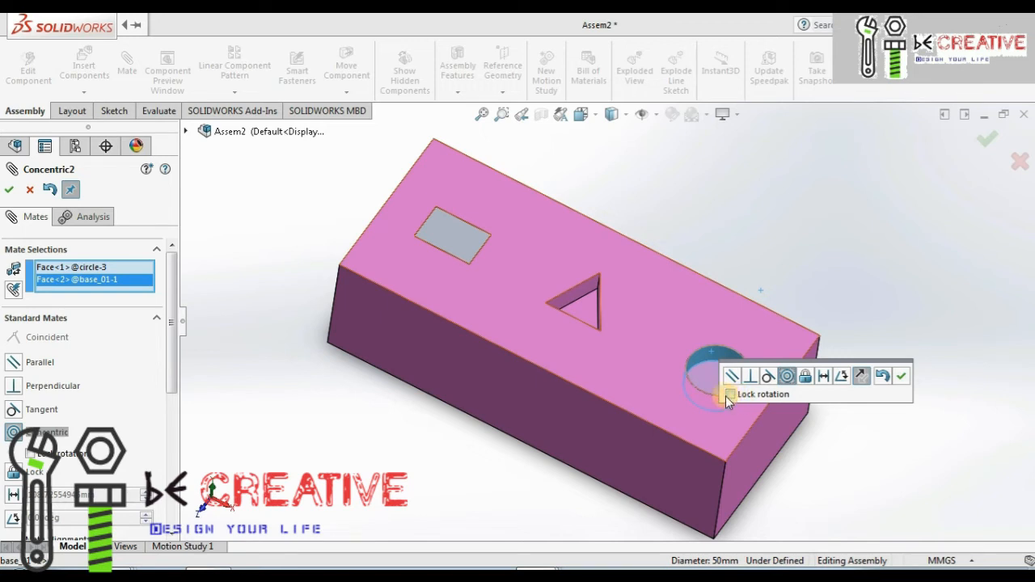
click(902, 380)
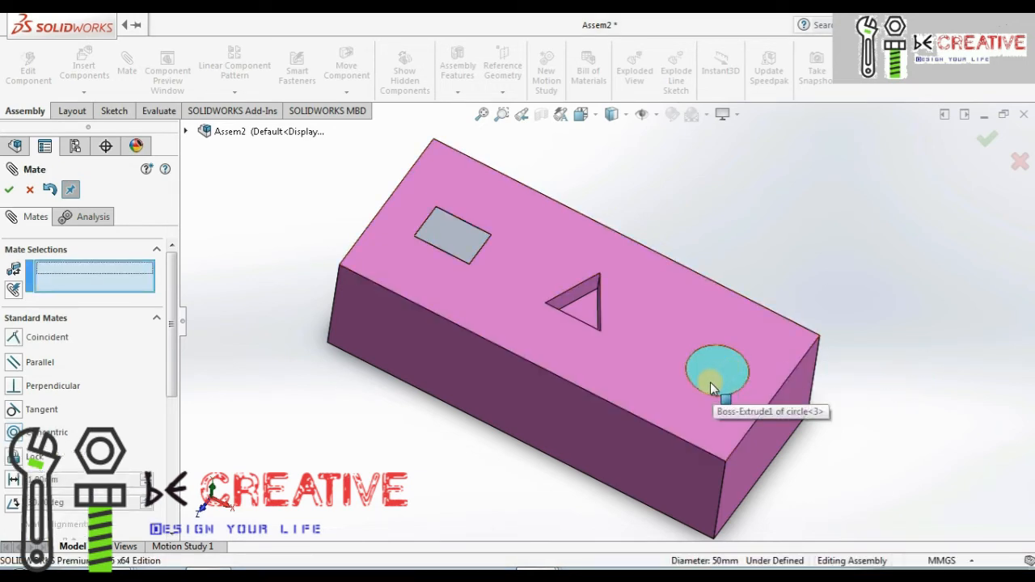
click(951, 402)
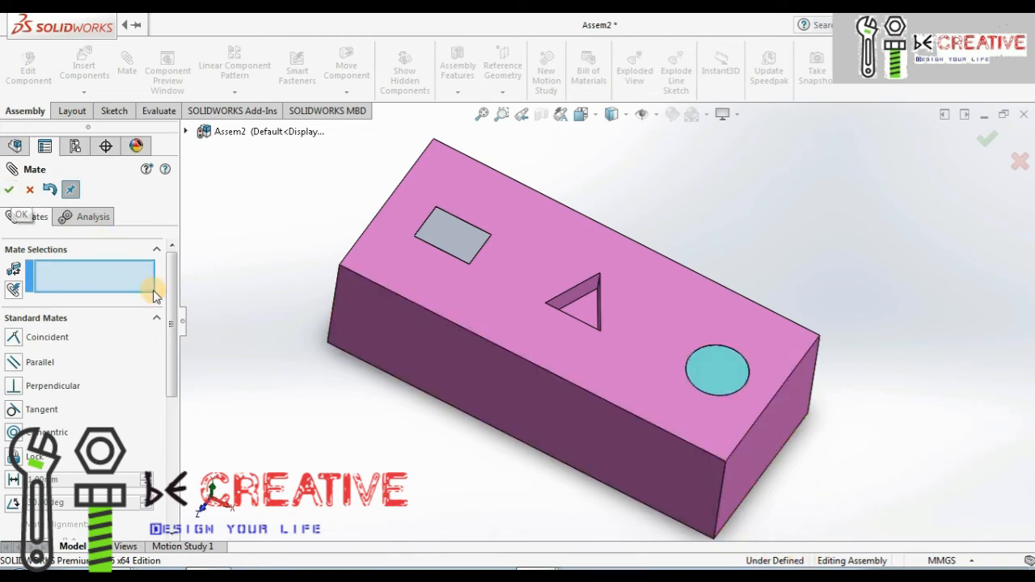
click(8, 191)
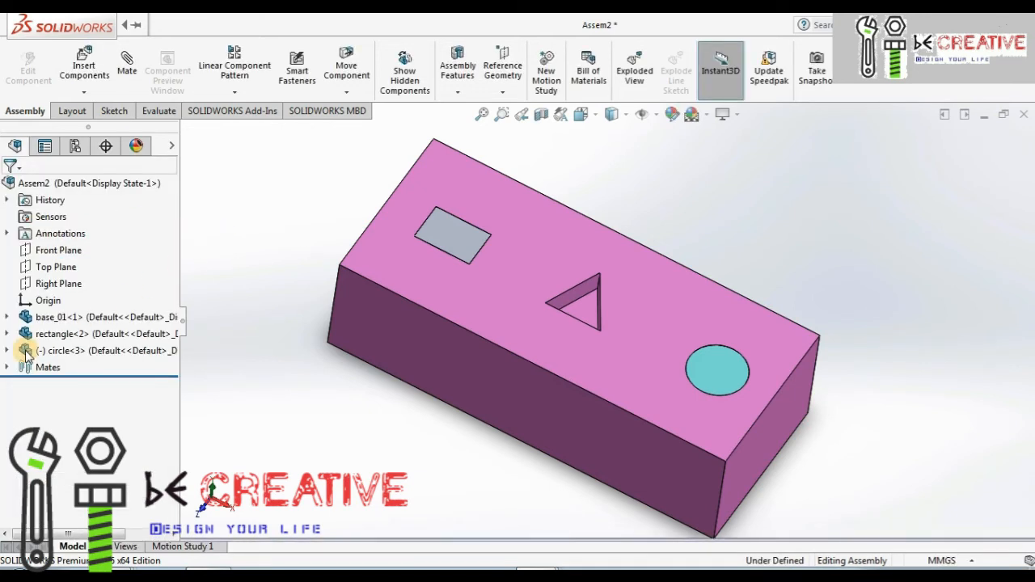
Mate the circle component's Right Plane with the assembly's Right Plane to stop its rotation, and collapse the feature tree
click(8, 350)
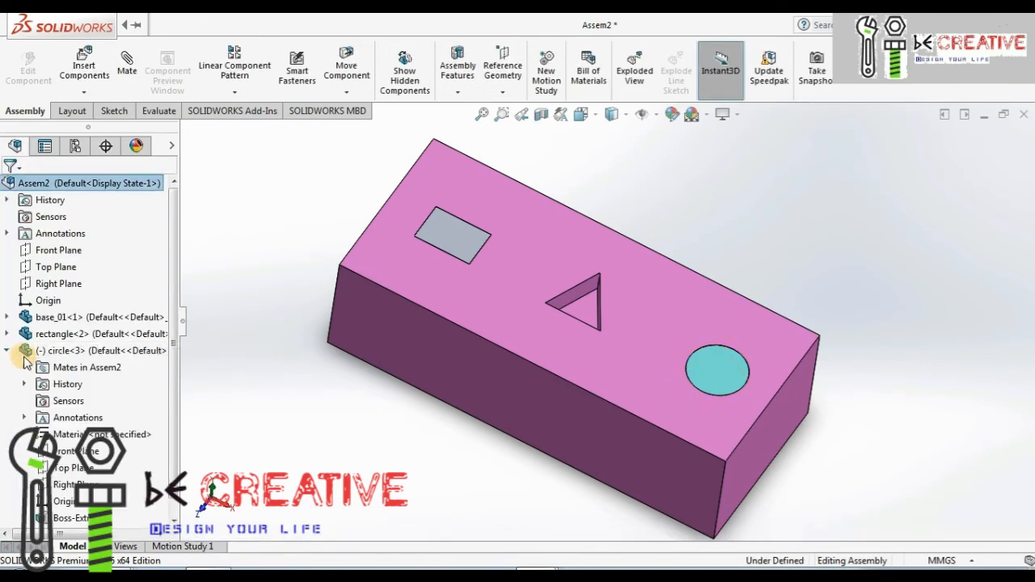
click(77, 485)
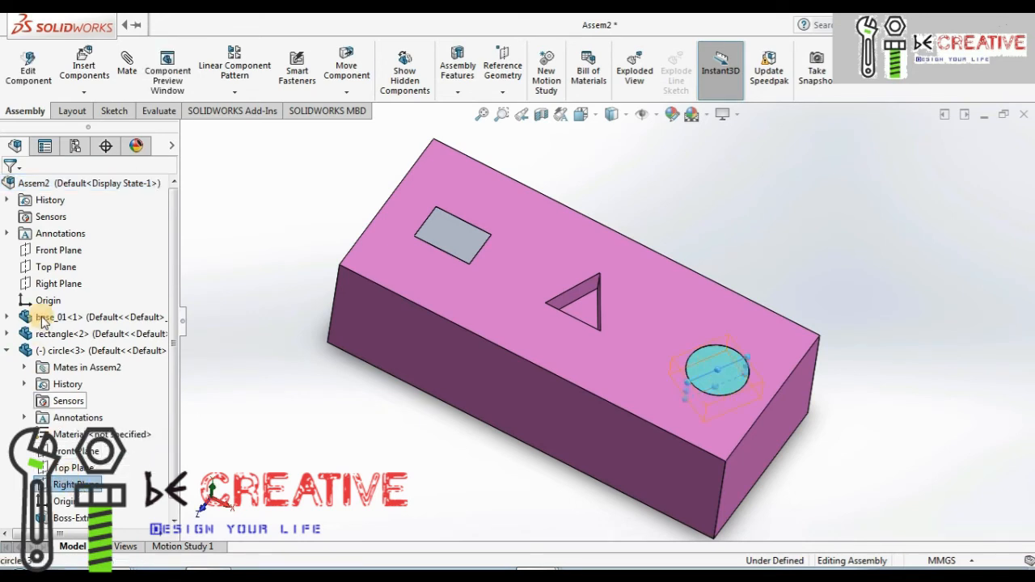
click(131, 70)
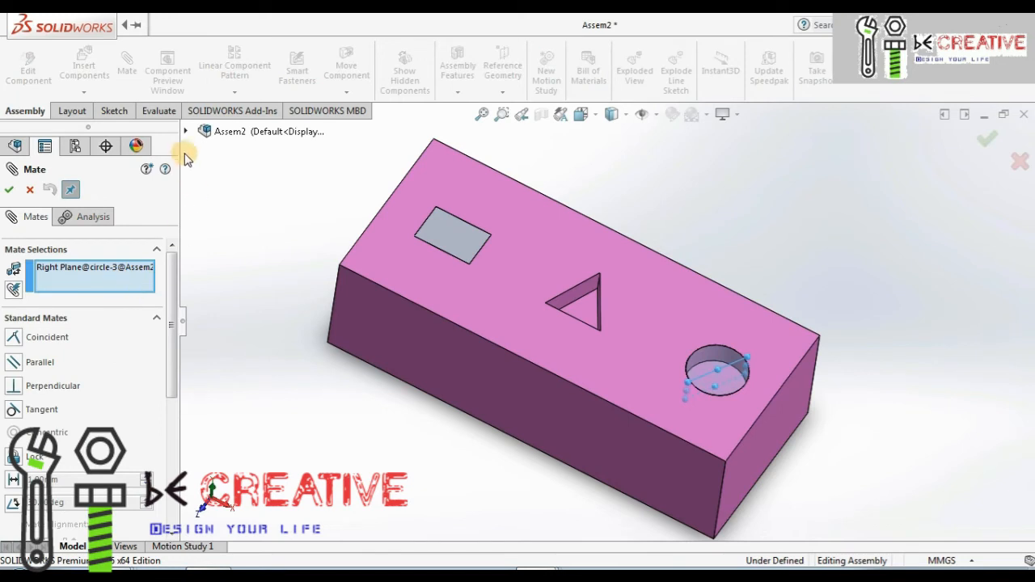
click(185, 131)
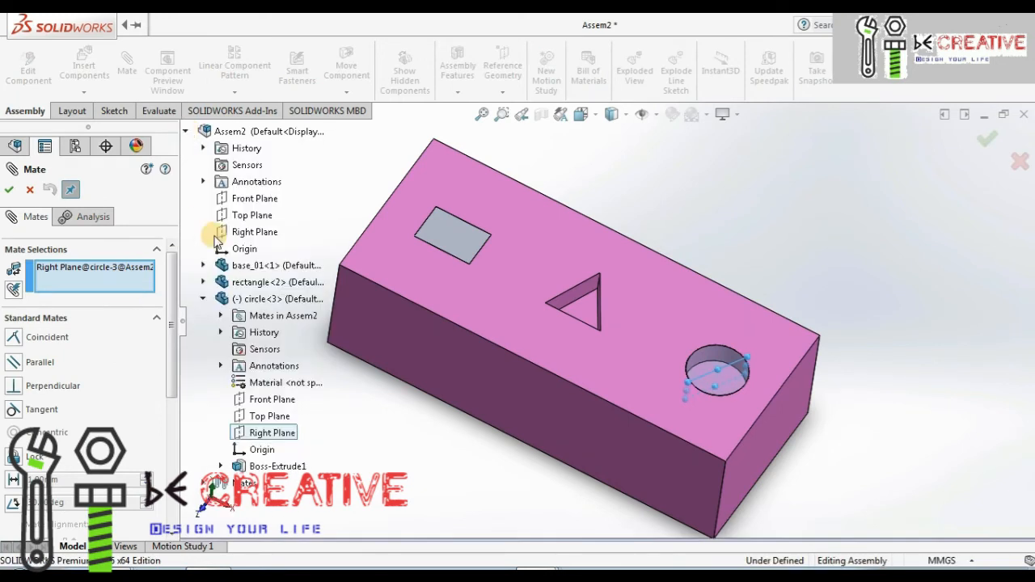
click(256, 232)
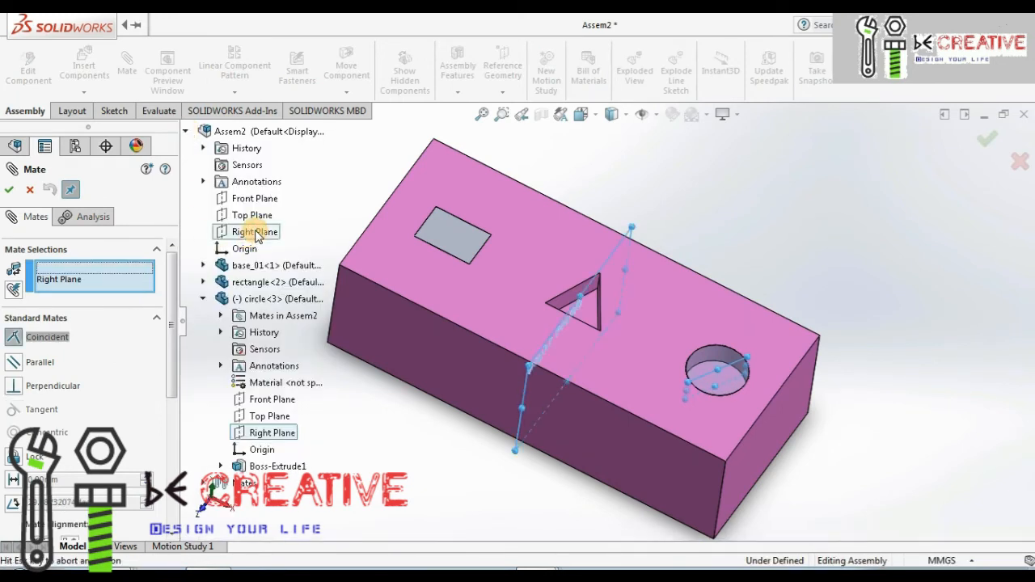
click(8, 189)
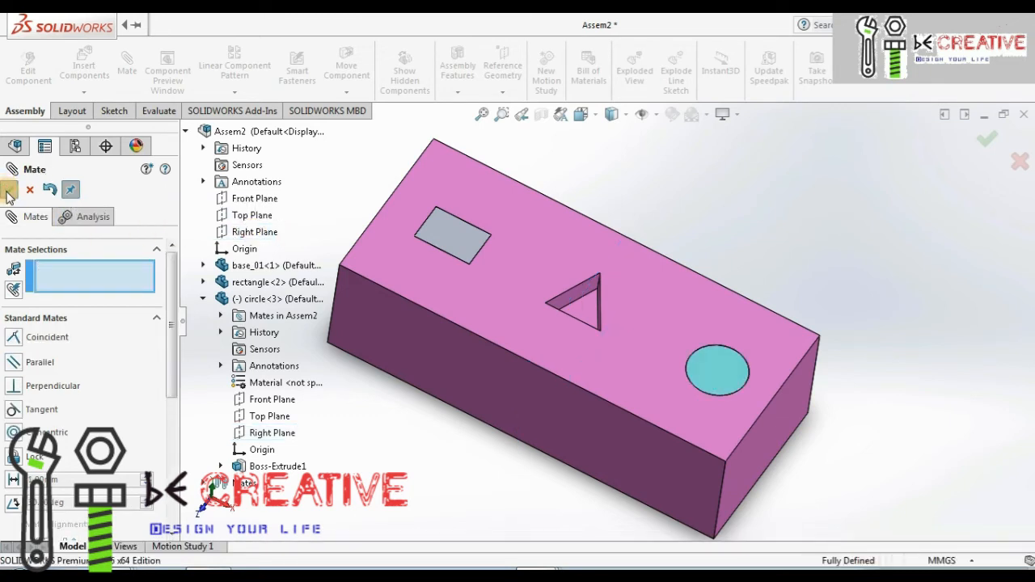
click(7, 193)
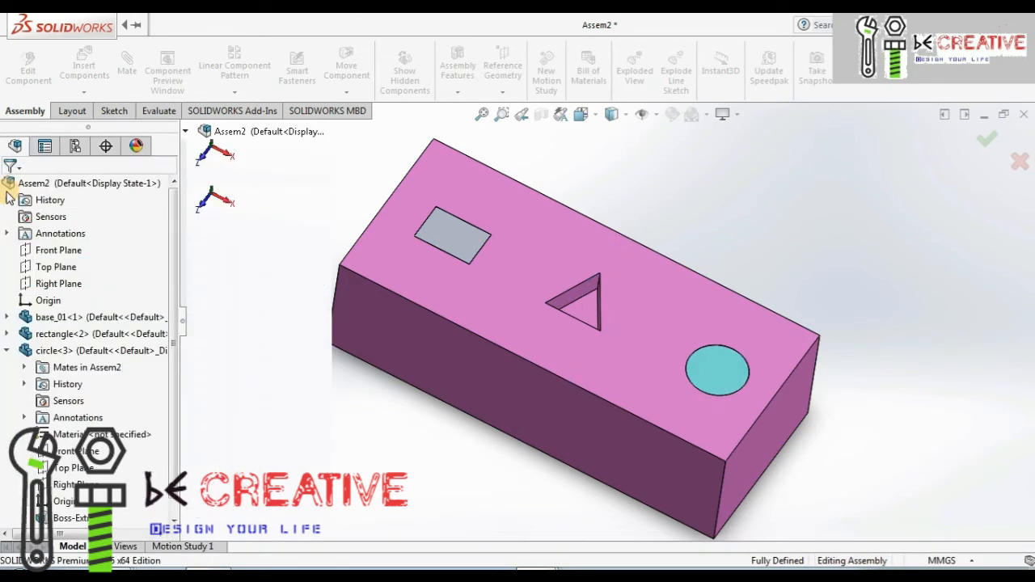
right_click(149, 273)
click(194, 278)
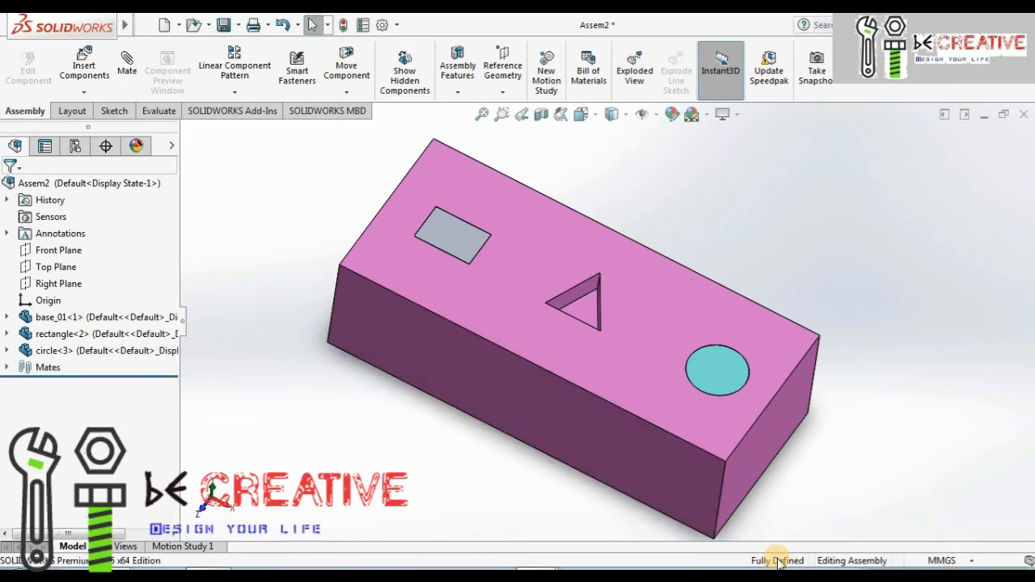
Insert a second copy of circle.SLDPRT and place it in free space behind the block
click(87, 69)
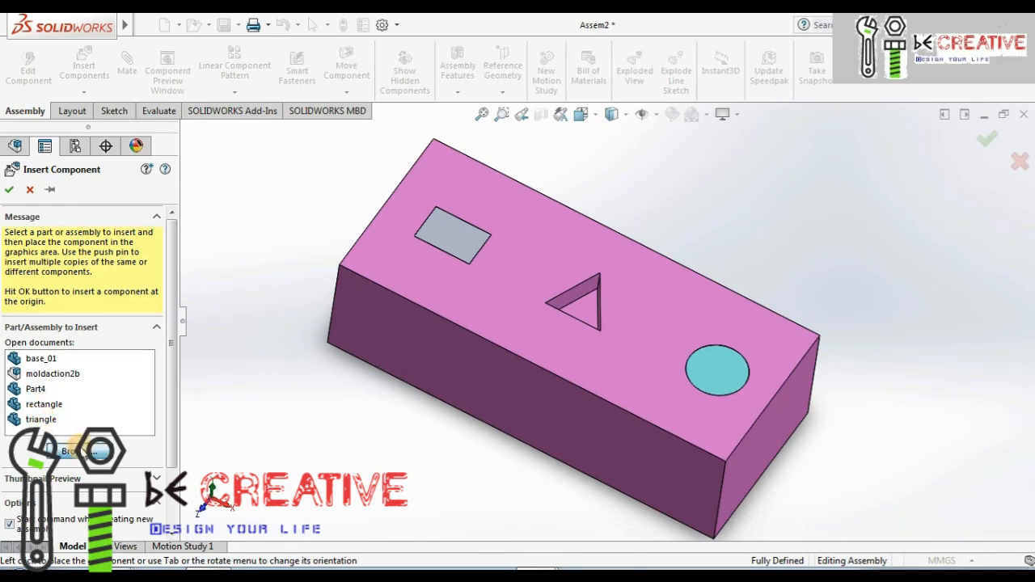
click(79, 450)
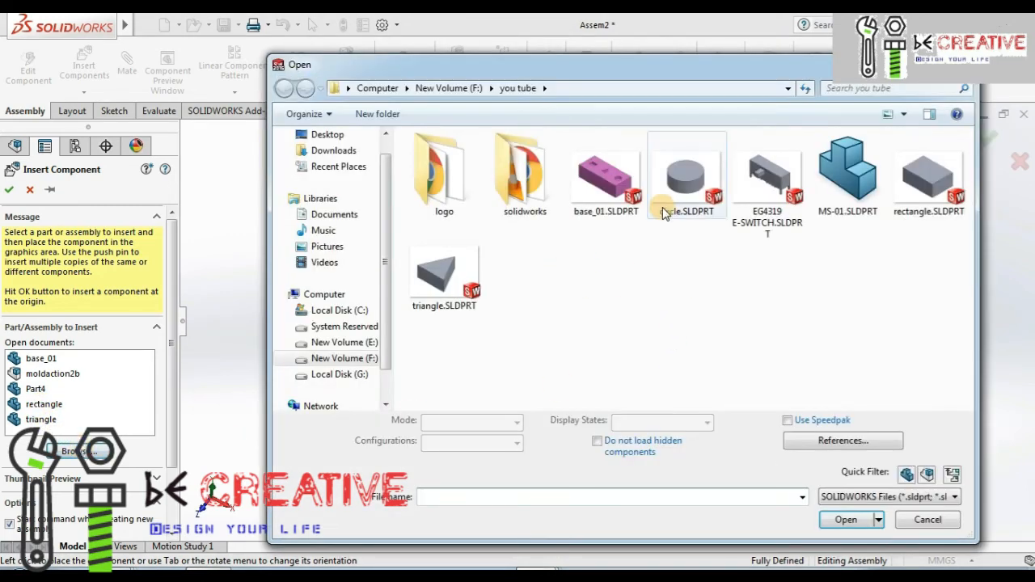
click(664, 202)
click(846, 519)
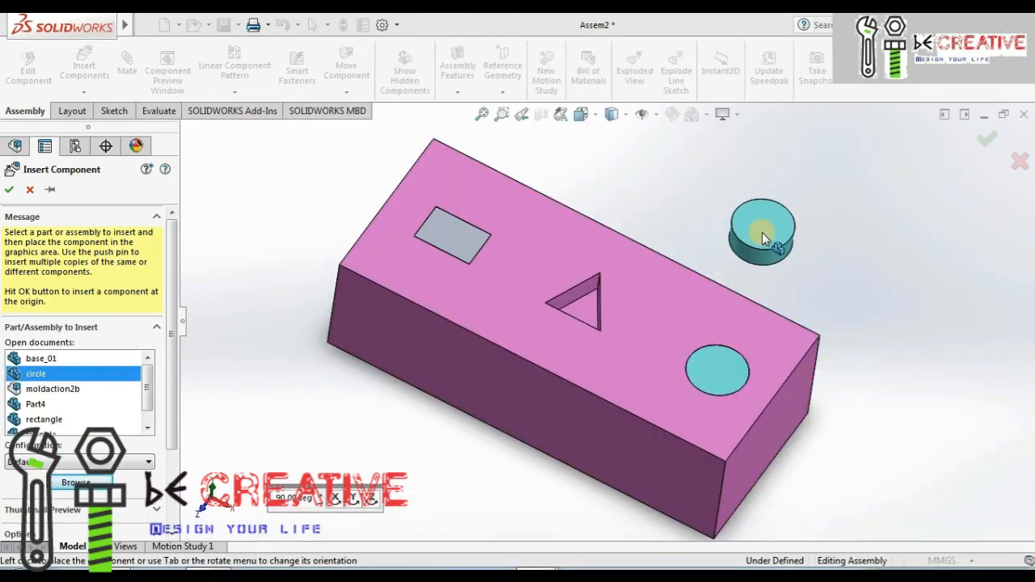
click(763, 238)
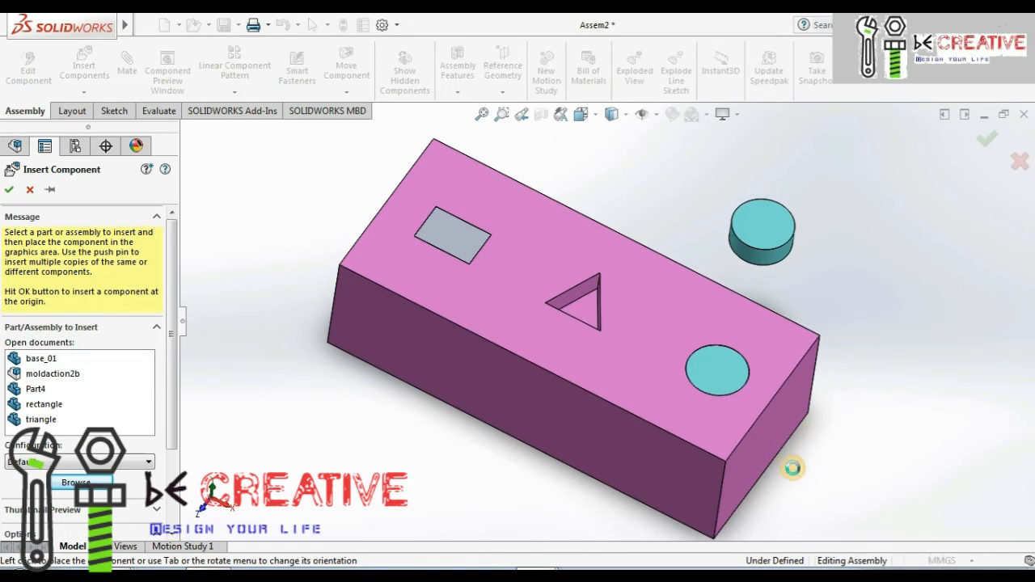
Add a tangent mate between the second circle component's cylindrical face and the base block's long side face
middle_drag(762, 425, 763, 429)
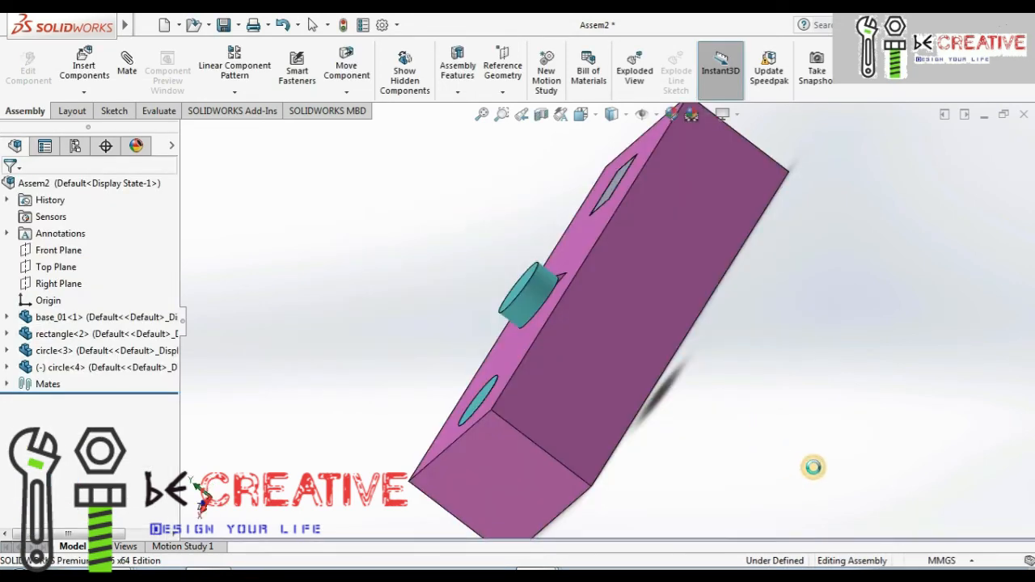
middle_drag(813, 467, 835, 468)
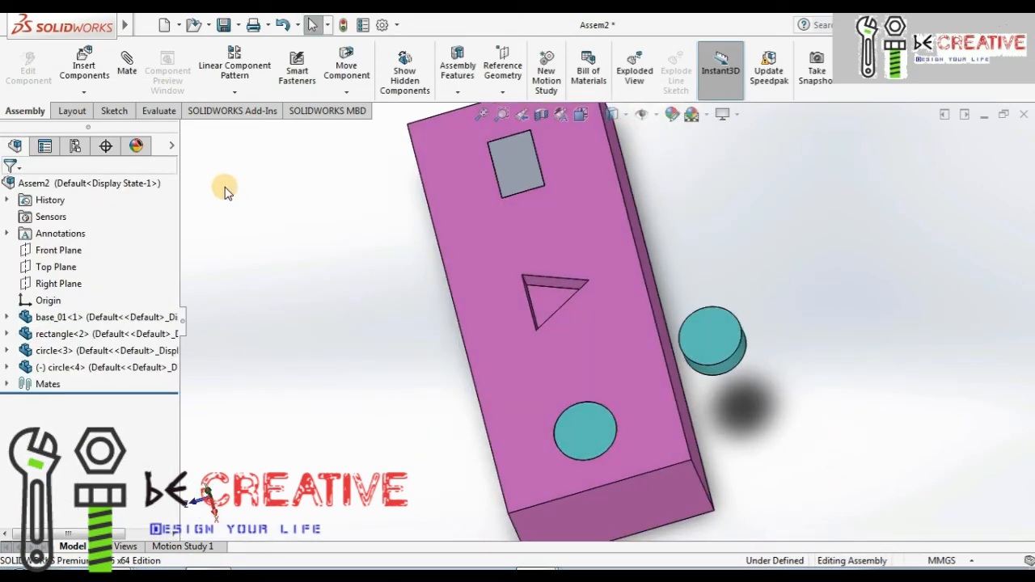
click(129, 78)
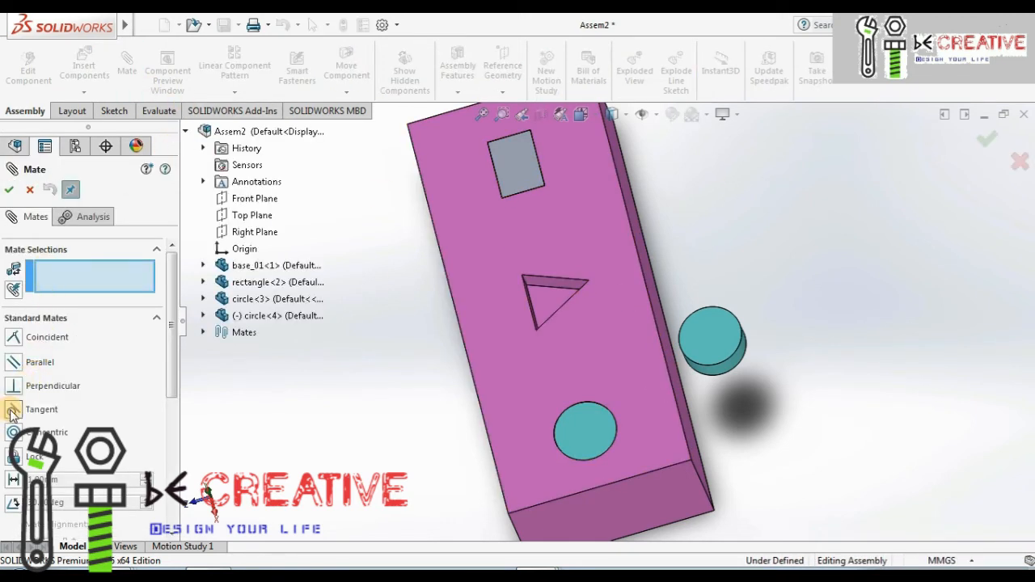
click(714, 372)
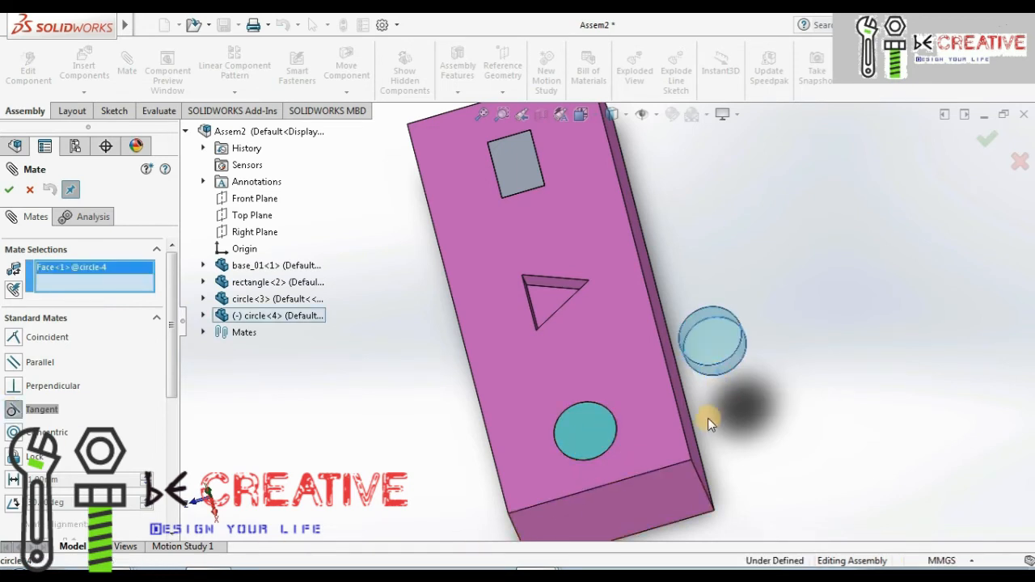
middle_drag(708, 418, 659, 435)
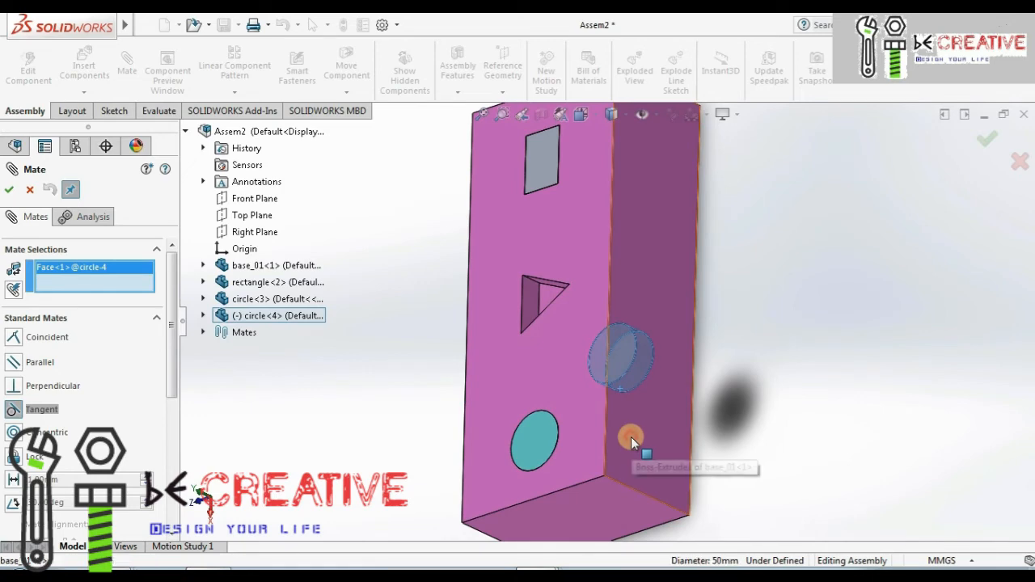
click(631, 438)
click(758, 478)
middle_drag(724, 346, 748, 278)
click(9, 190)
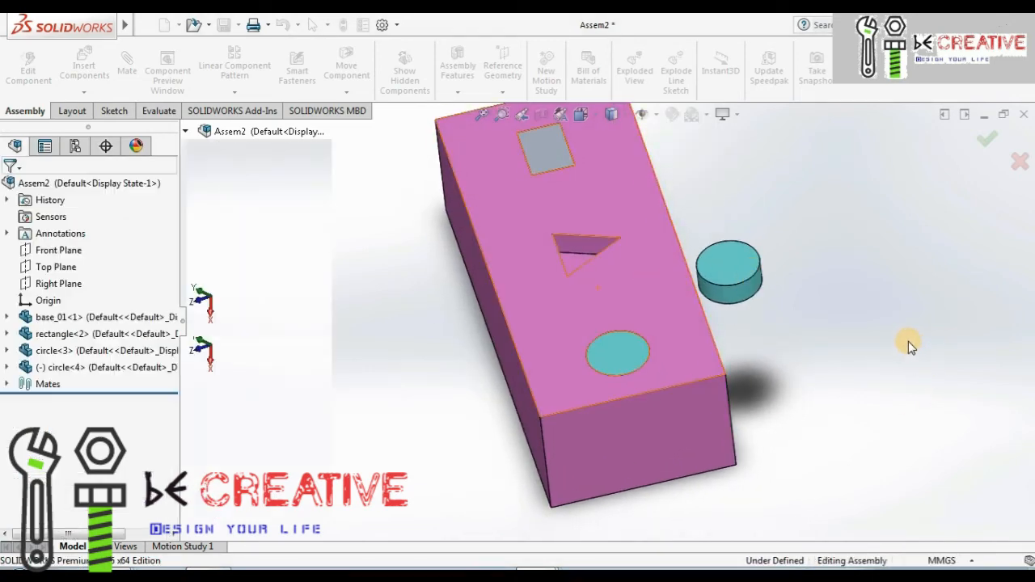
Move the second circle component along the block's side face to test the tangent mate, and restore the isometric view
drag(685, 273, 802, 191)
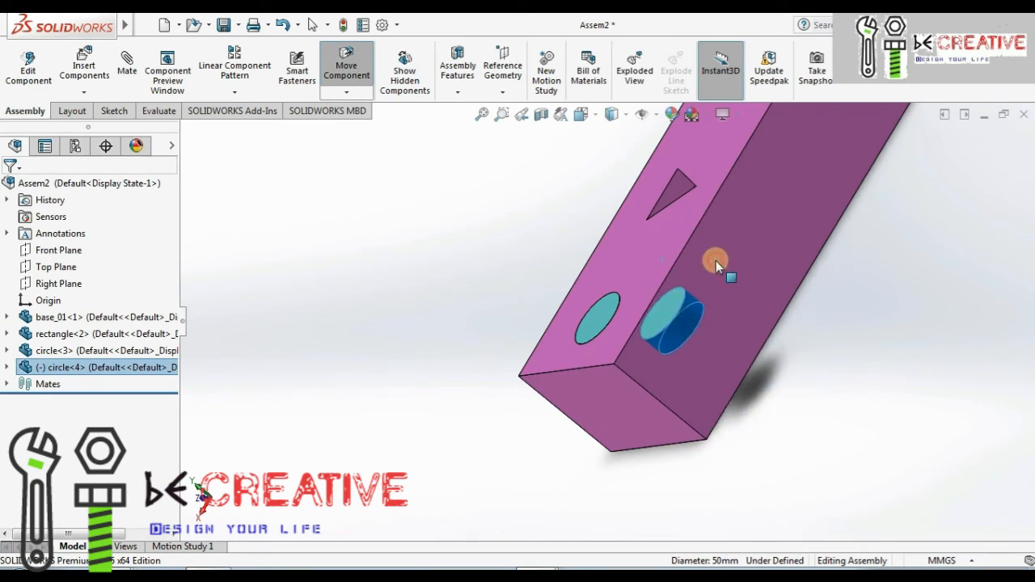
click(797, 363)
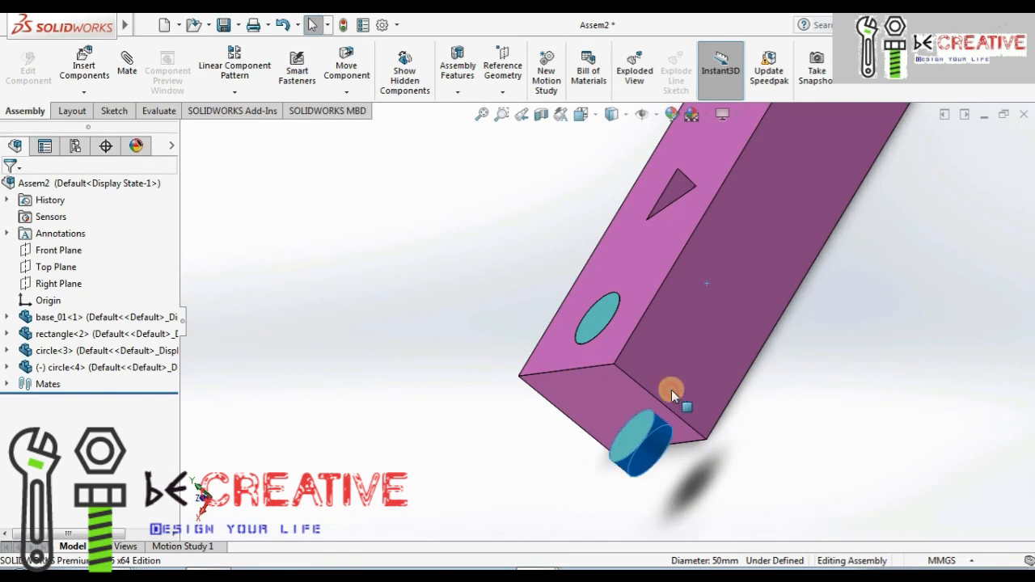
drag(671, 389, 799, 316)
key(ctrl+7)
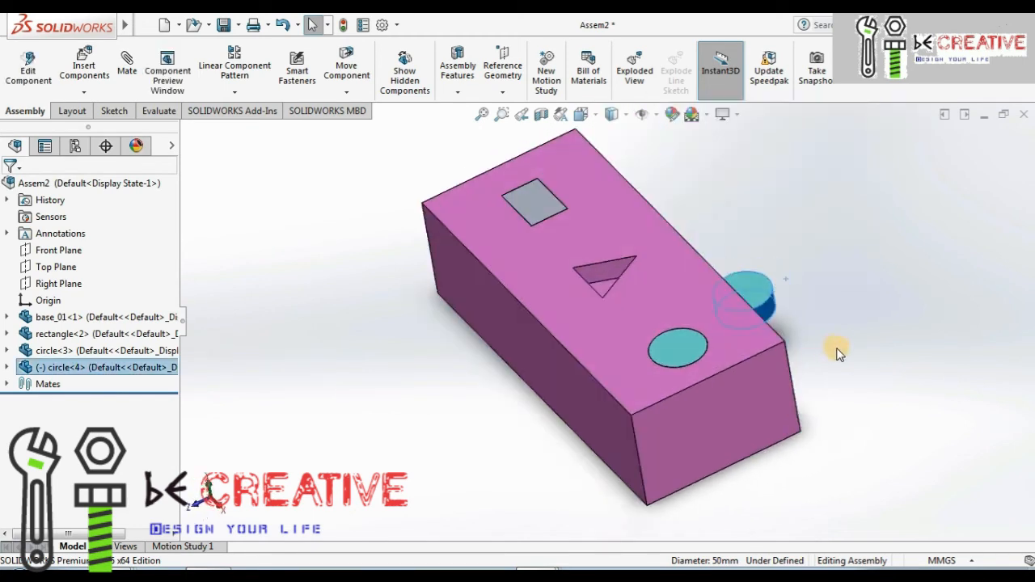
Delete the second circle component from the assembly
click(227, 368)
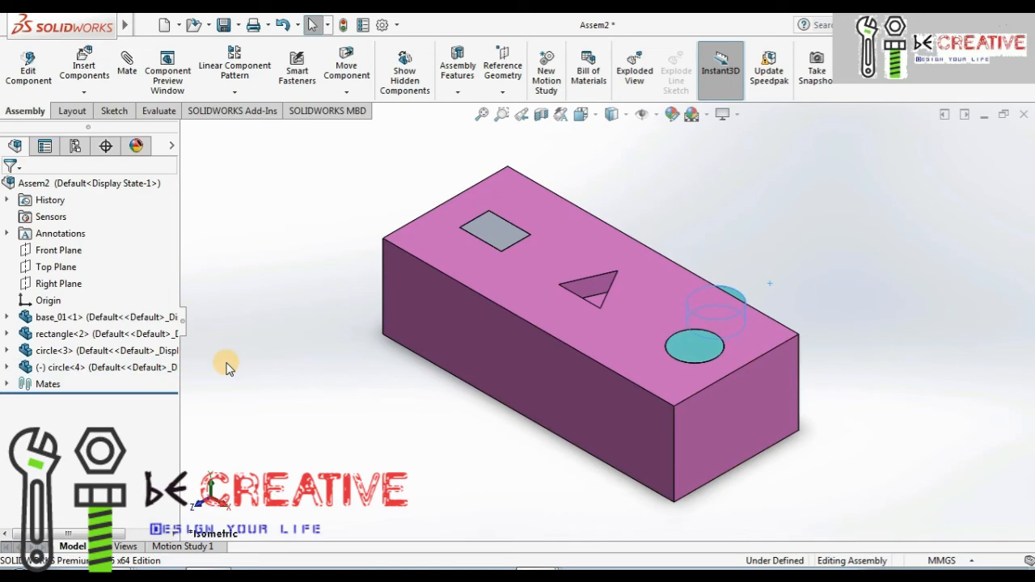
right_click(143, 367)
click(181, 383)
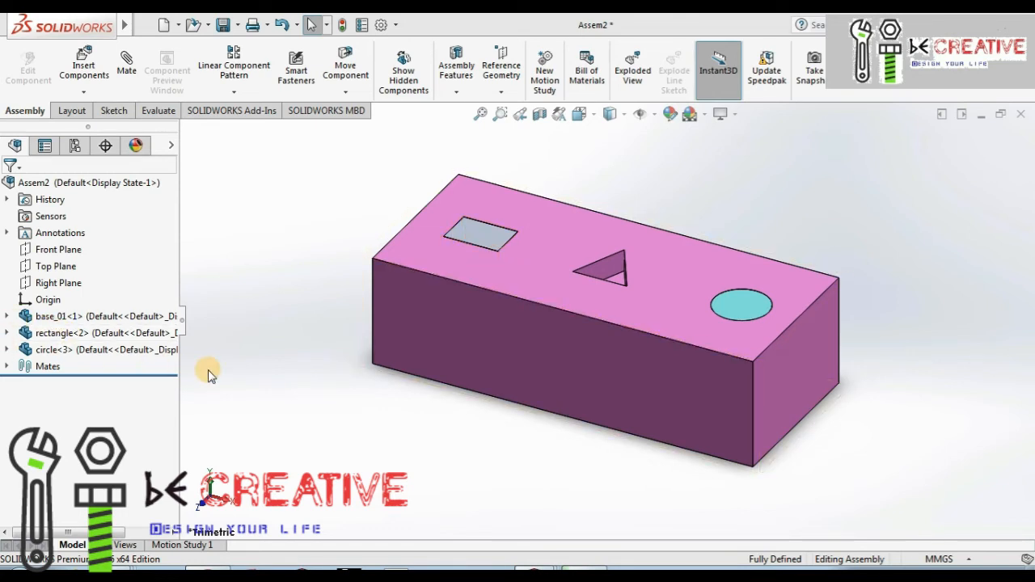
List the rectangle component's mates in the widened feature tree and examine which faces its coincident, parallel and perpendicular mates use
click(486, 237)
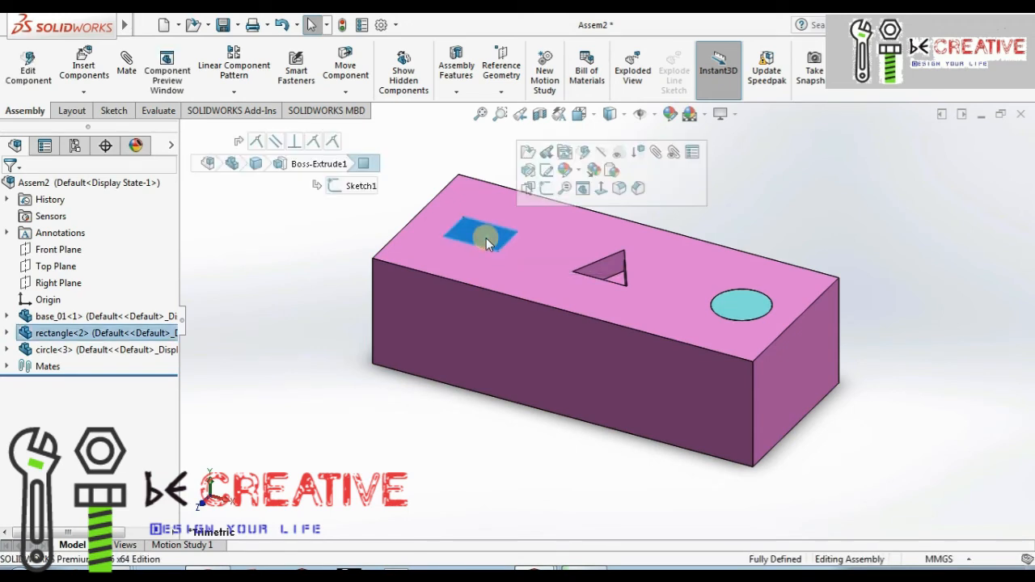
click(7, 333)
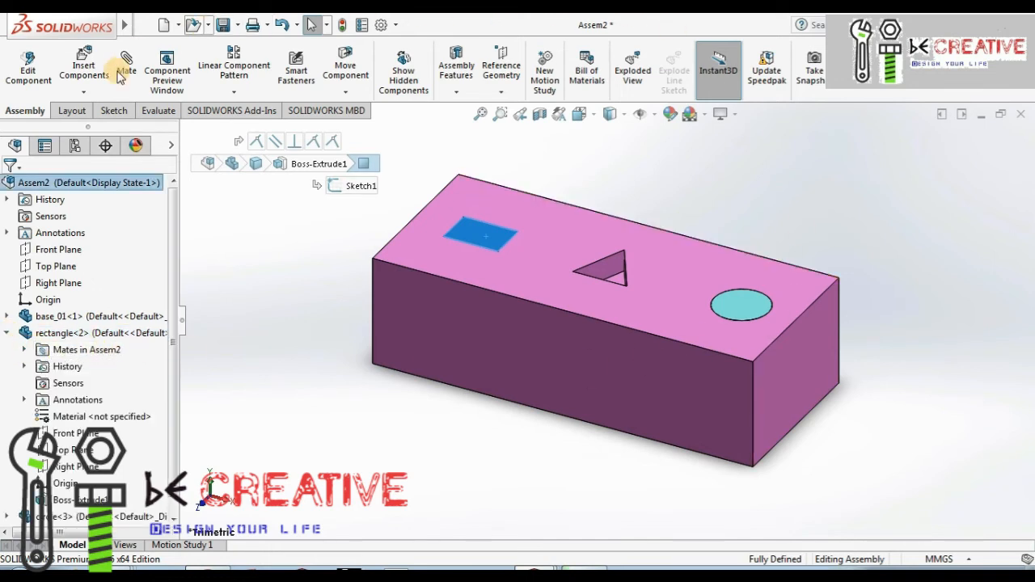
click(24, 350)
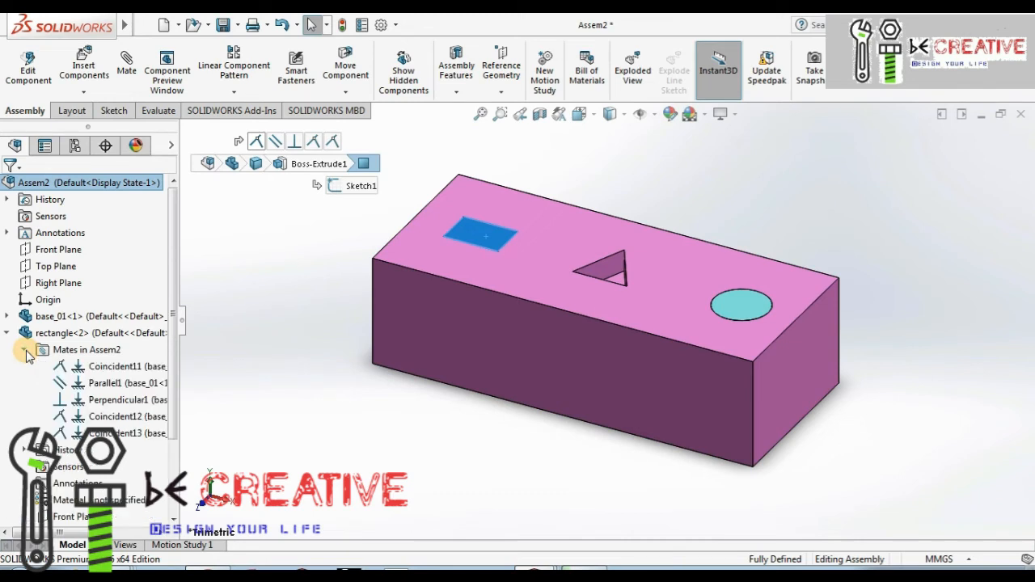
drag(177, 329, 252, 320)
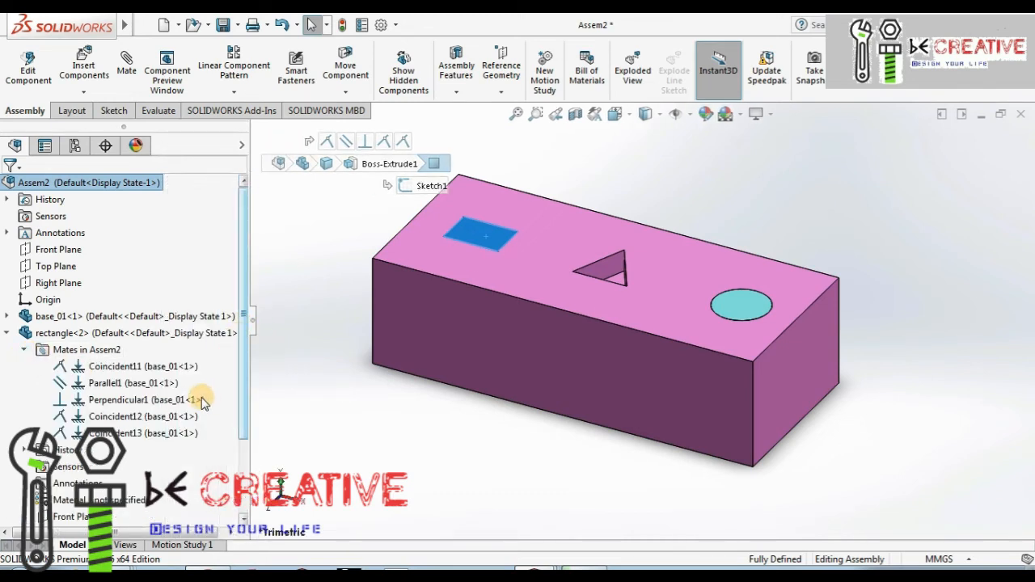
click(131, 368)
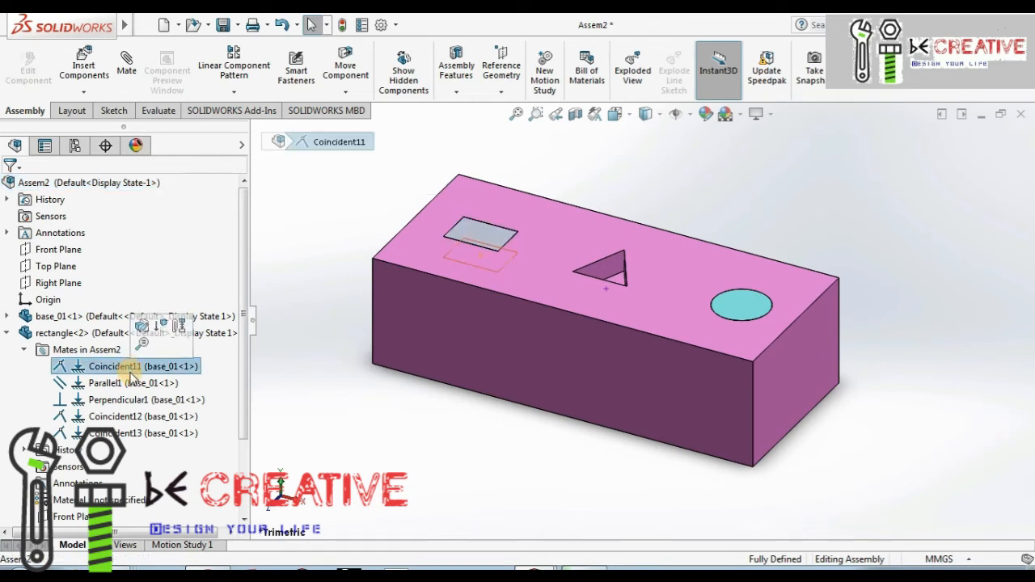
click(131, 383)
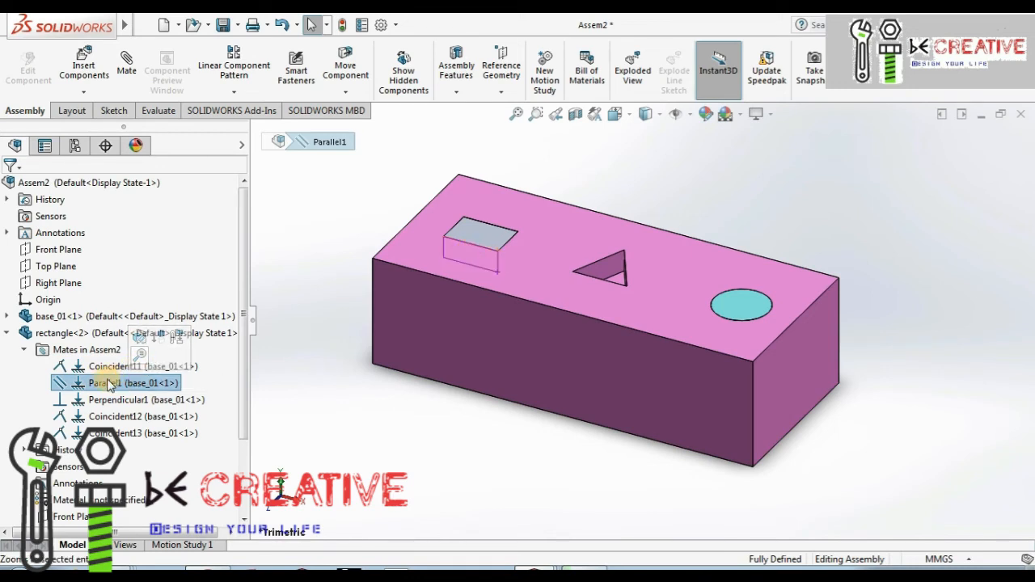
click(105, 400)
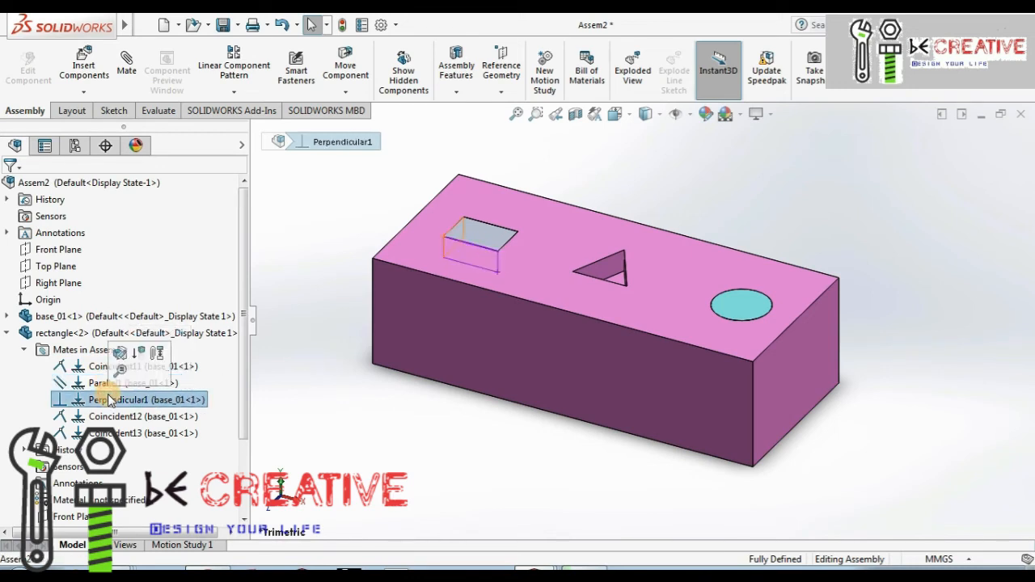
click(132, 417)
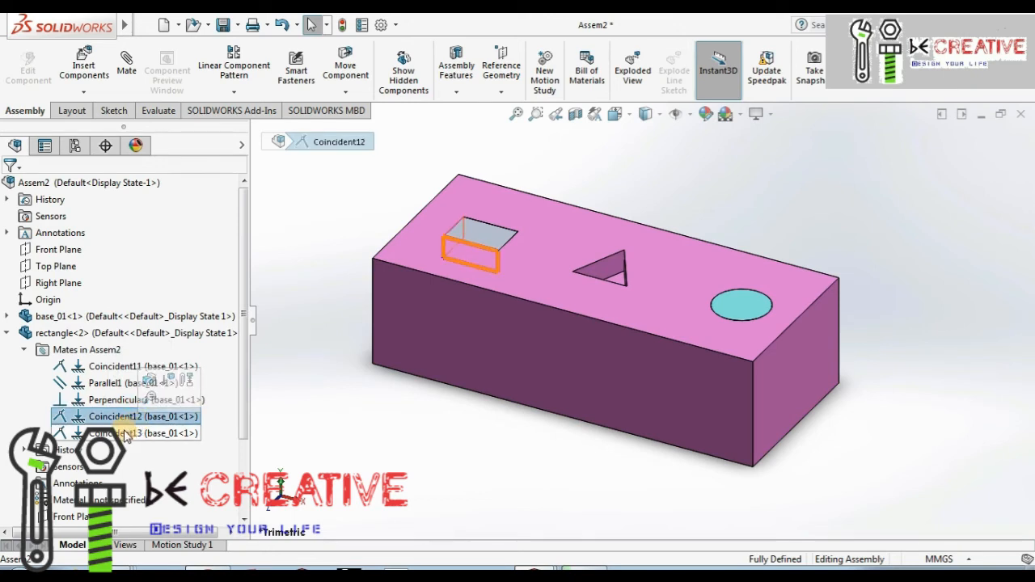
click(316, 418)
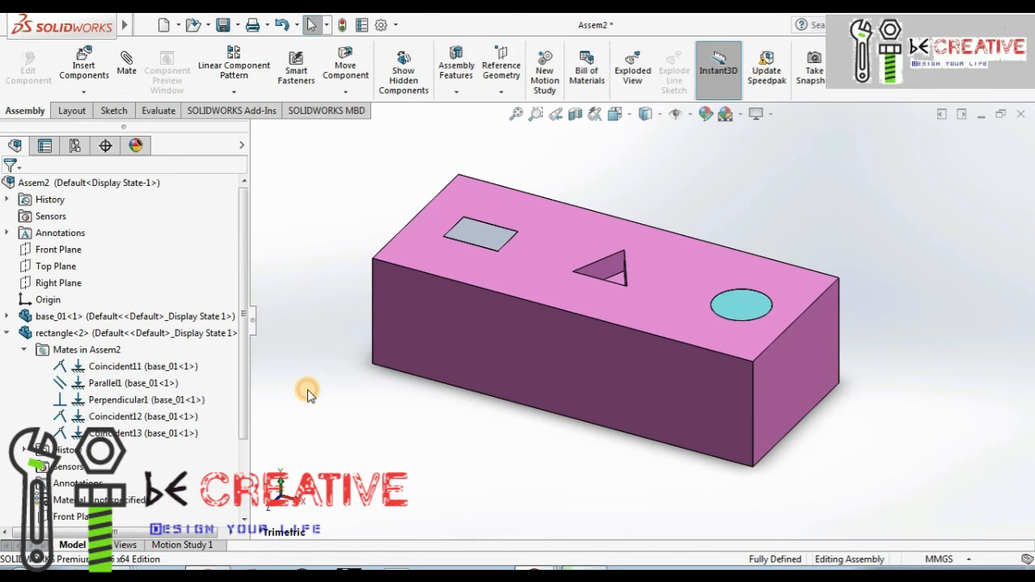
Delete the rectangle component's Coincident13 mate
click(129, 434)
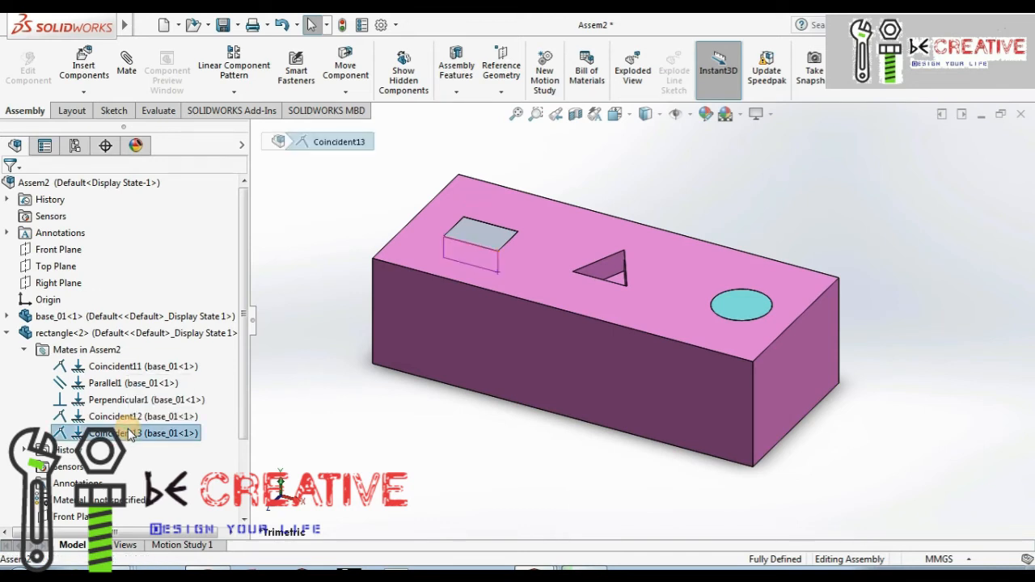
right_click(129, 434)
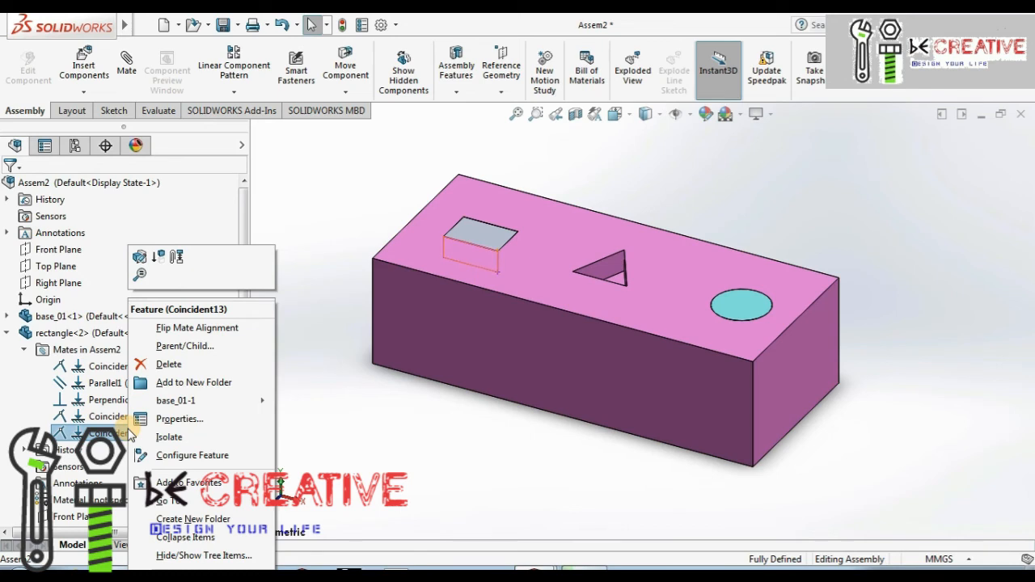
click(177, 365)
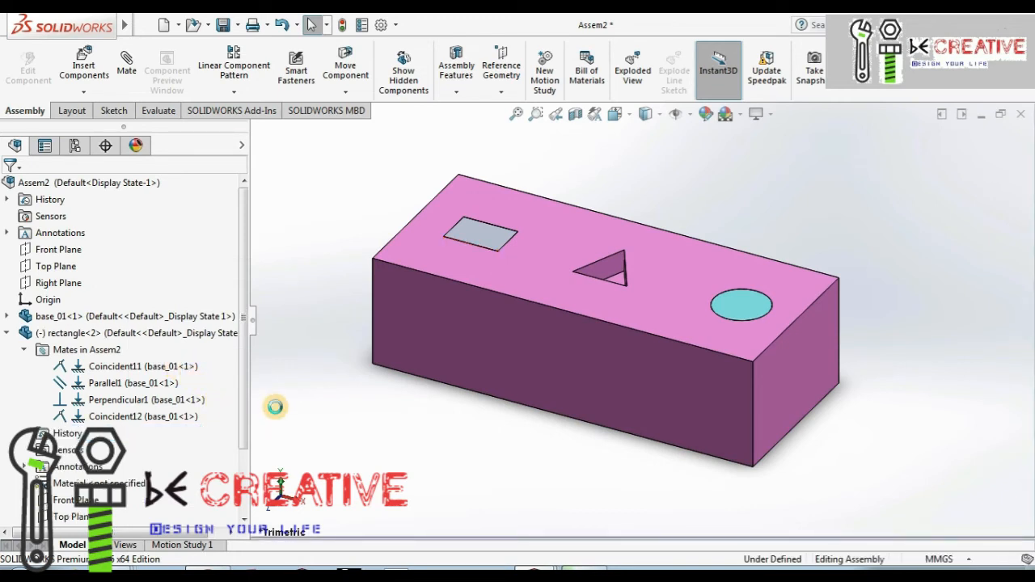
Edit the rectangle component's Parallel1 mate and change its type to Coincident, keeping the same two faces
click(136, 388)
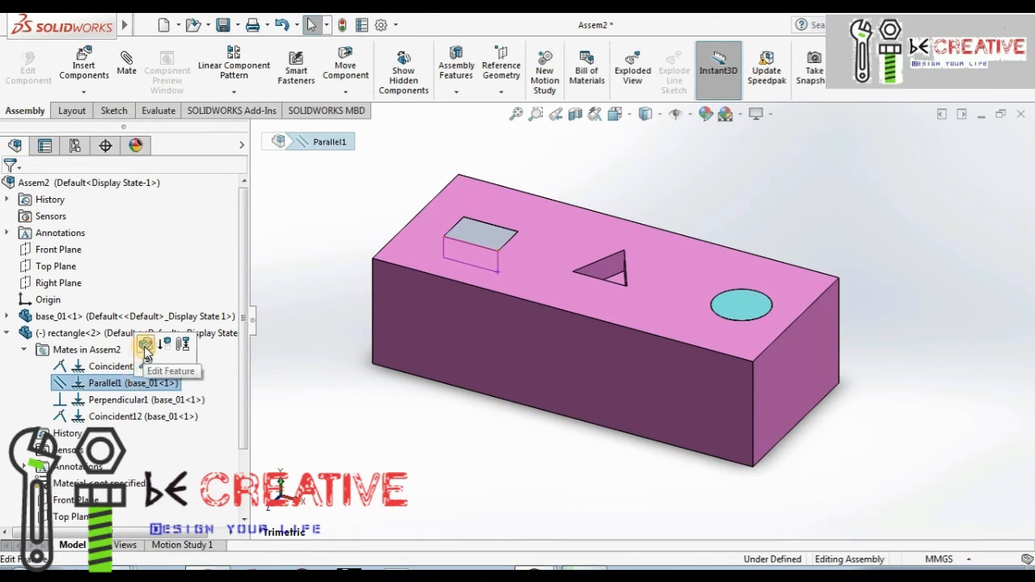
click(145, 346)
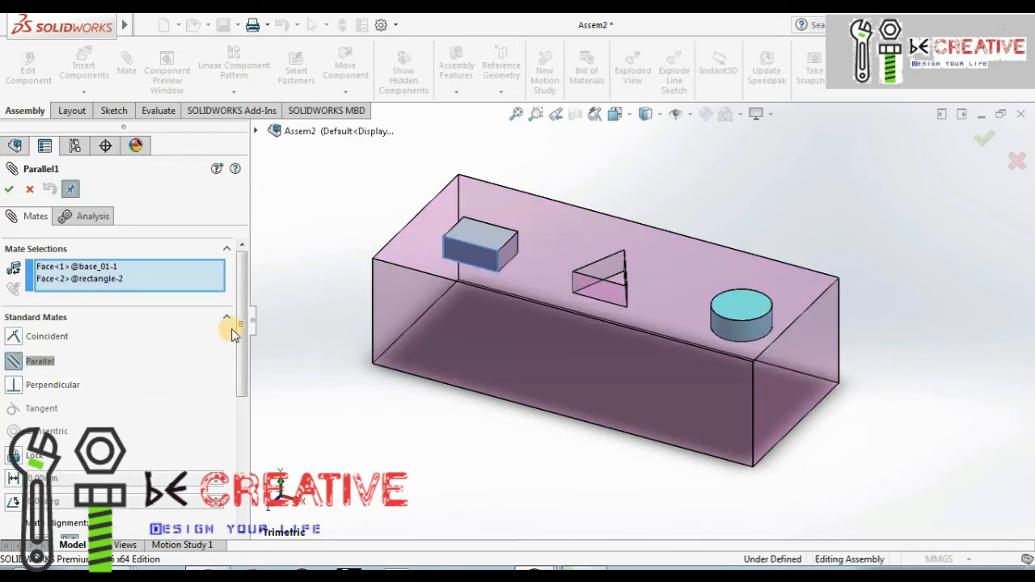
drag(240, 316, 240, 330)
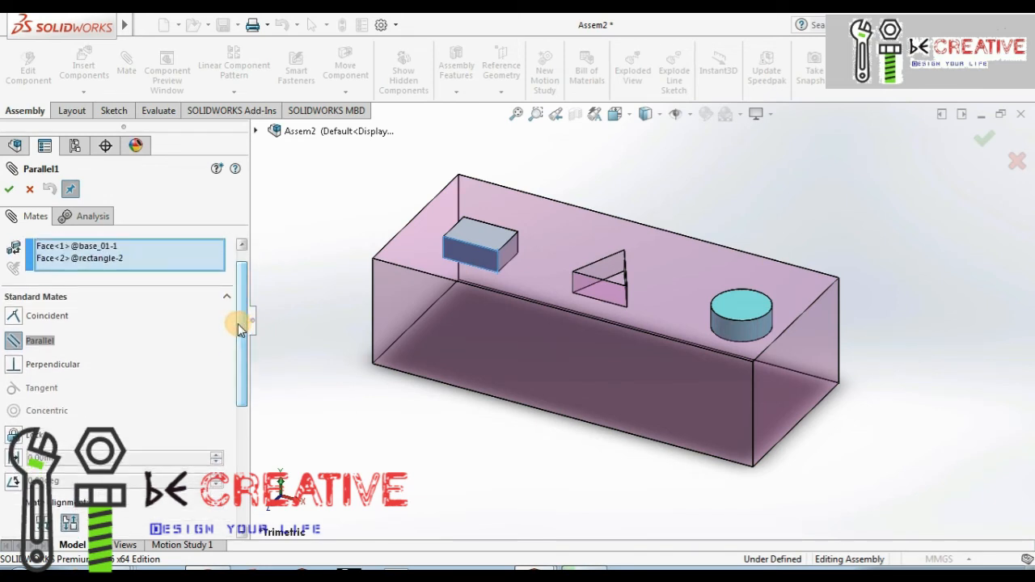
click(91, 247)
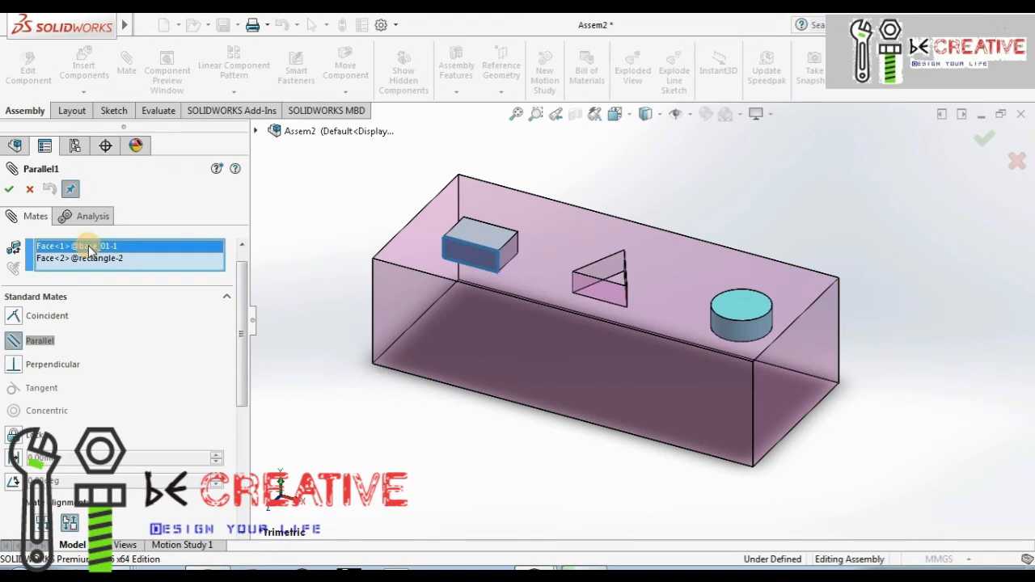
click(88, 258)
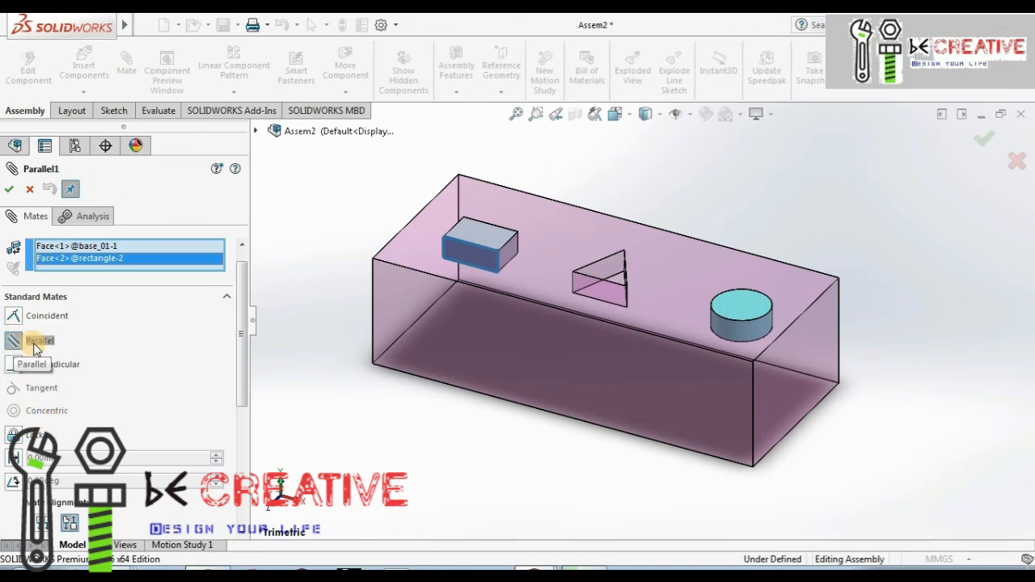
click(14, 319)
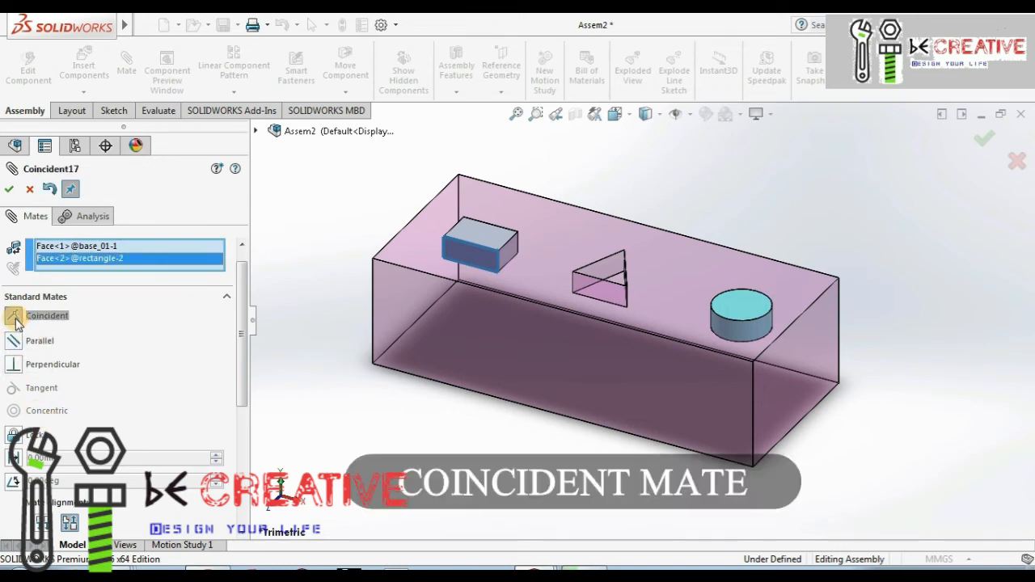
click(9, 190)
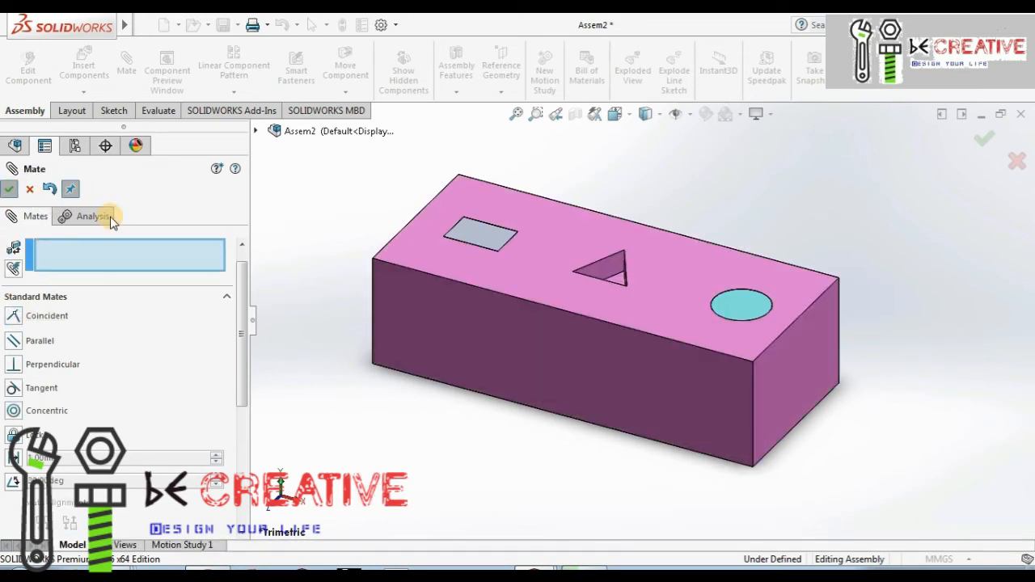
click(9, 189)
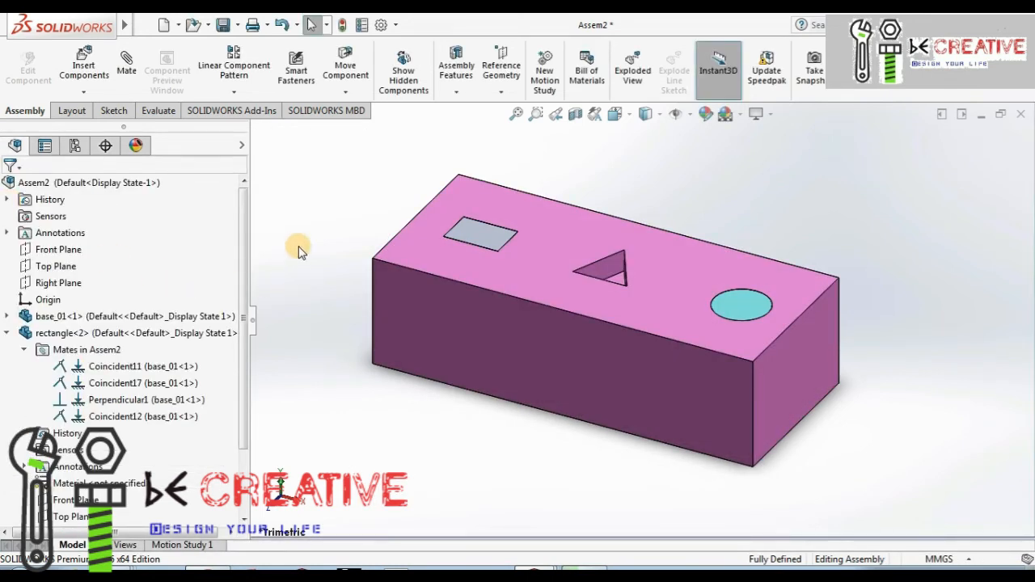
Examine the faces joined by the rectangle component's first two coincident mates
click(121, 383)
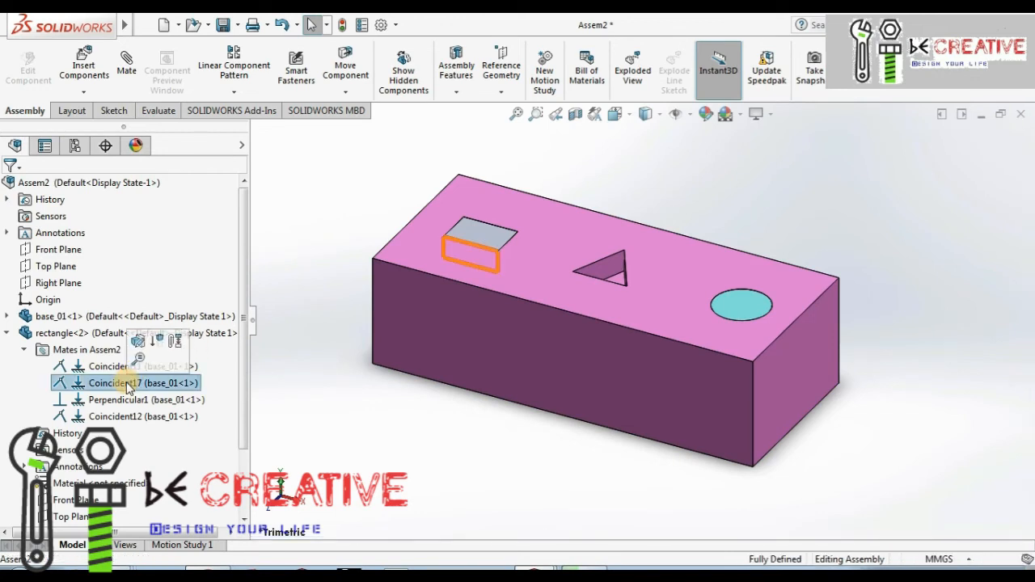
click(108, 366)
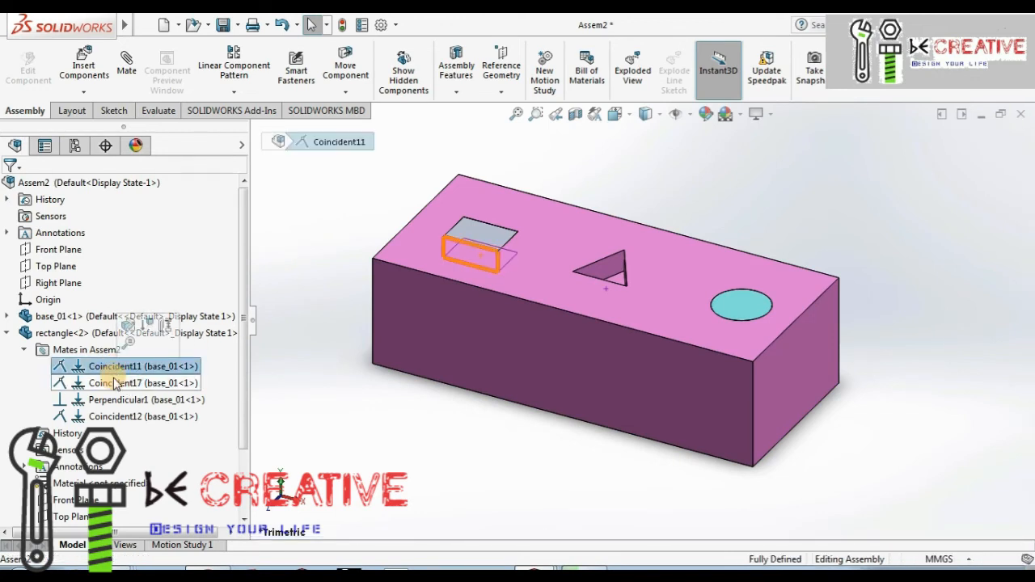
click(113, 385)
click(467, 462)
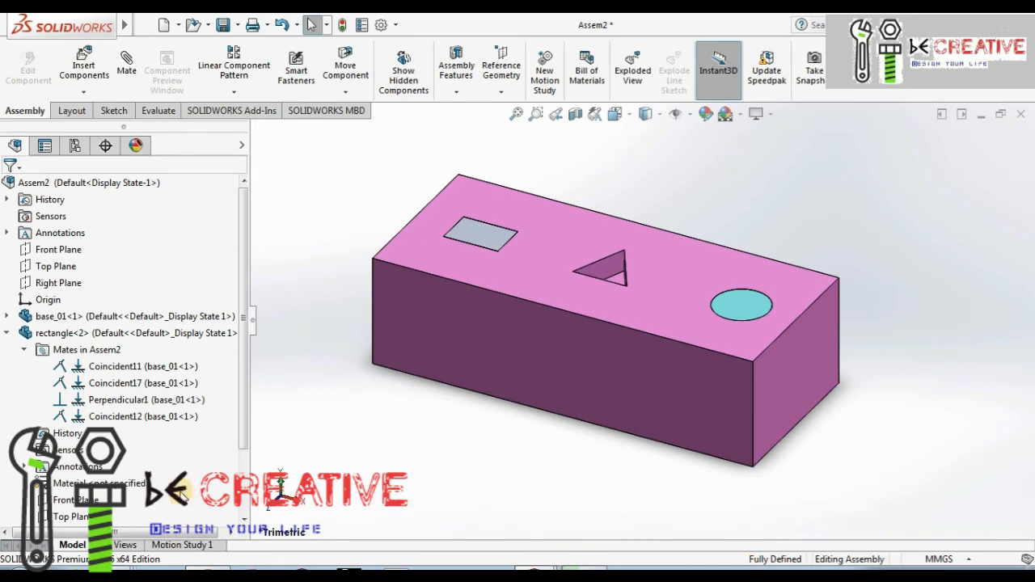
right_click(209, 461)
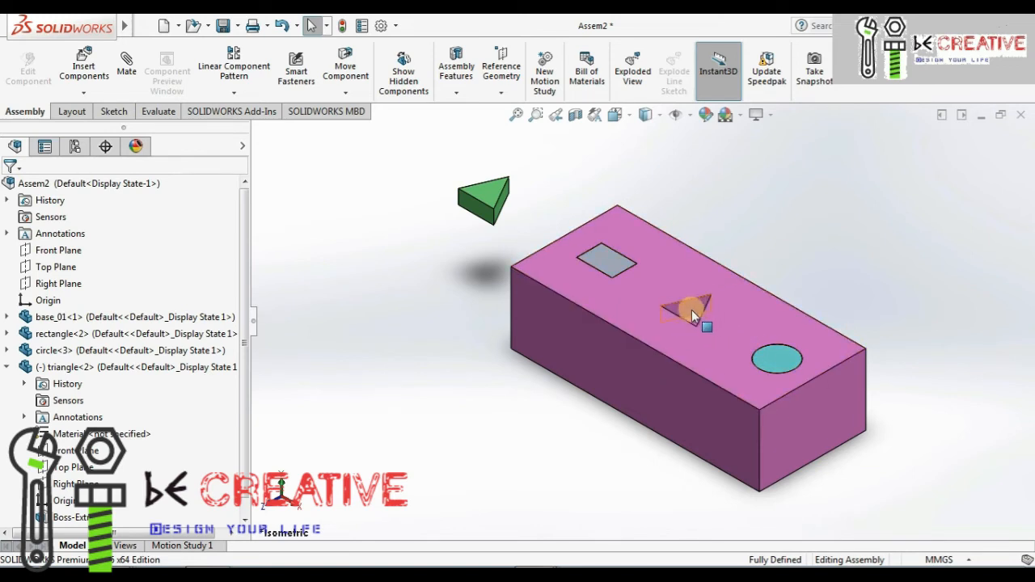
scroll(639, 336, up, 1)
scroll(501, 389, down, 1)
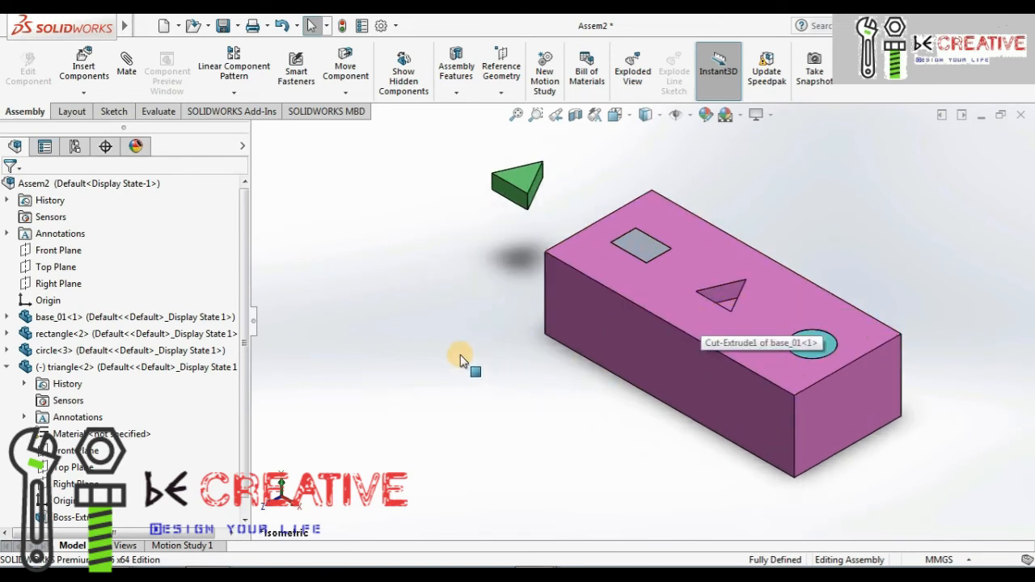
click(24, 383)
scroll(372, 362, up, 1)
scroll(372, 362, down, 1)
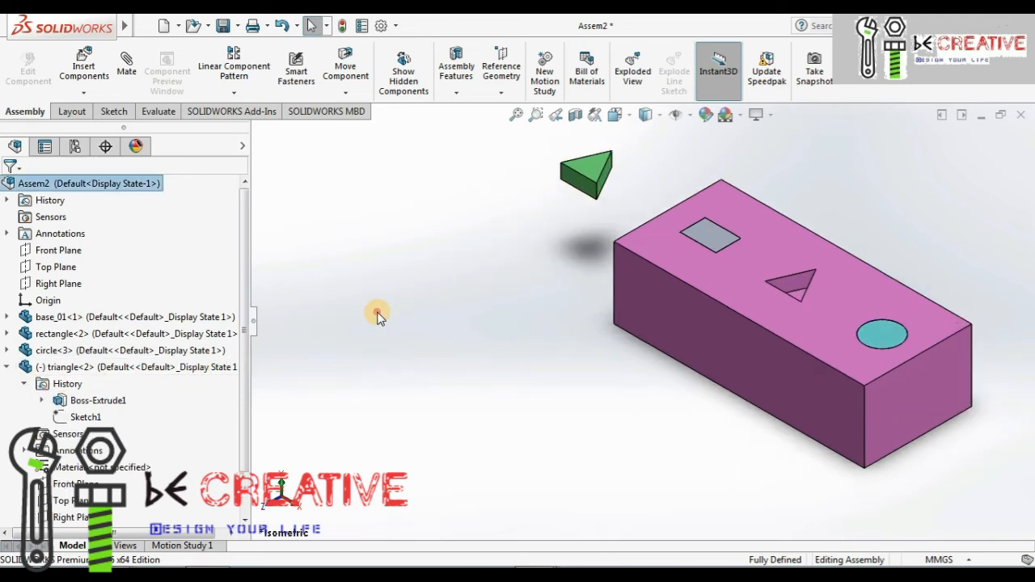
key(f)
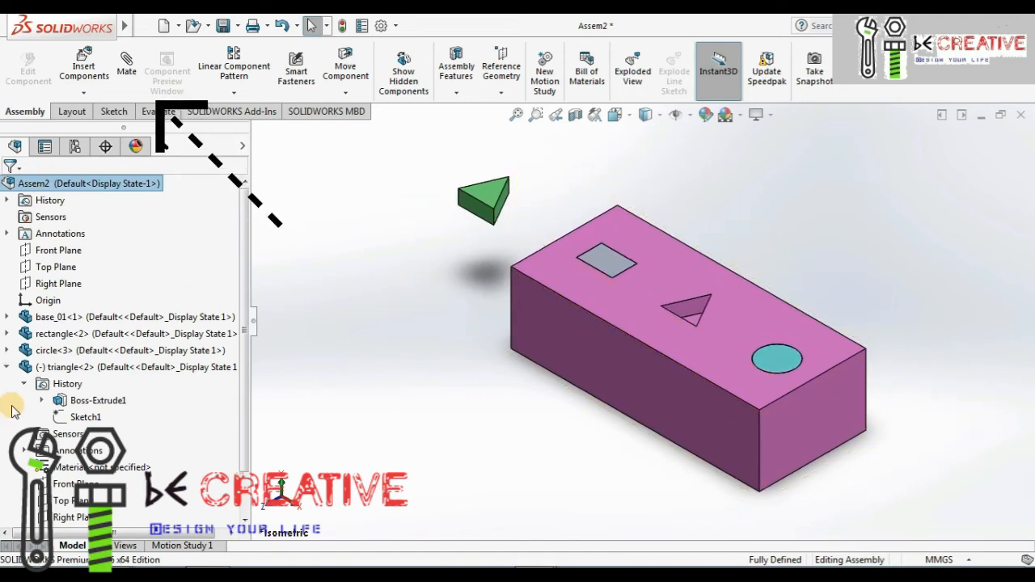
click(24, 383)
Add a coincident mate between the triangle component's top face and the base_01 block's top face
click(130, 85)
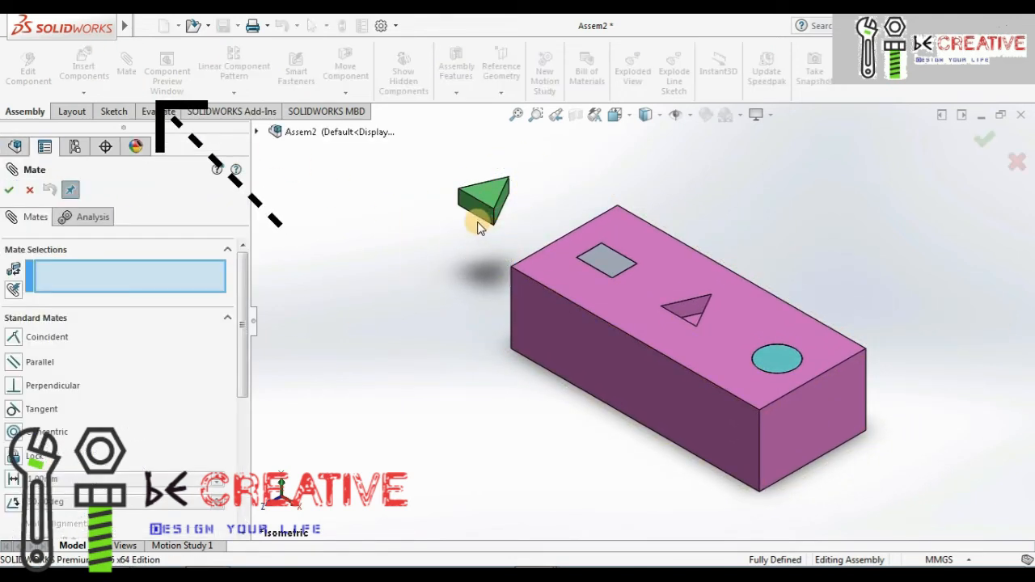
click(488, 198)
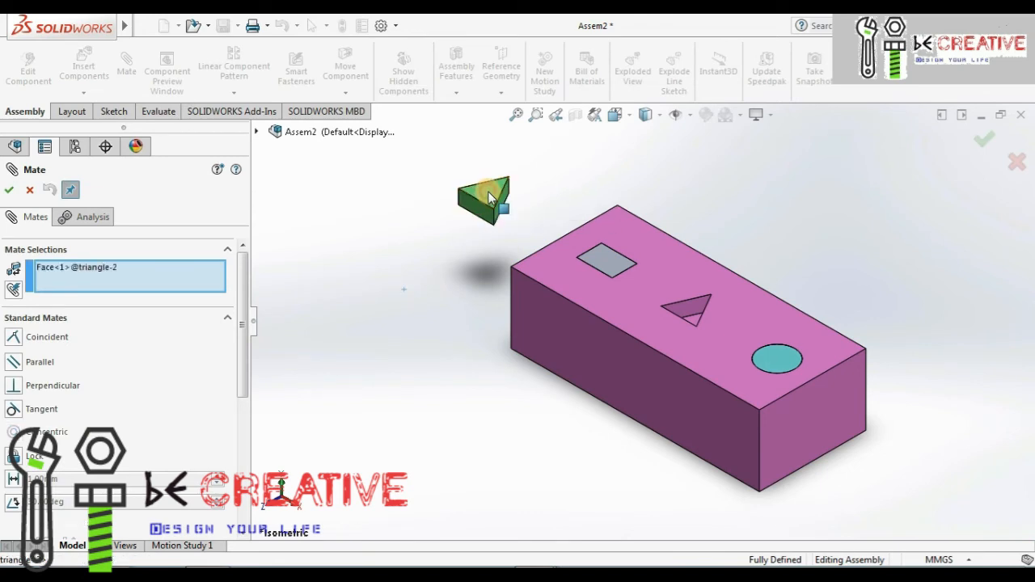
click(550, 262)
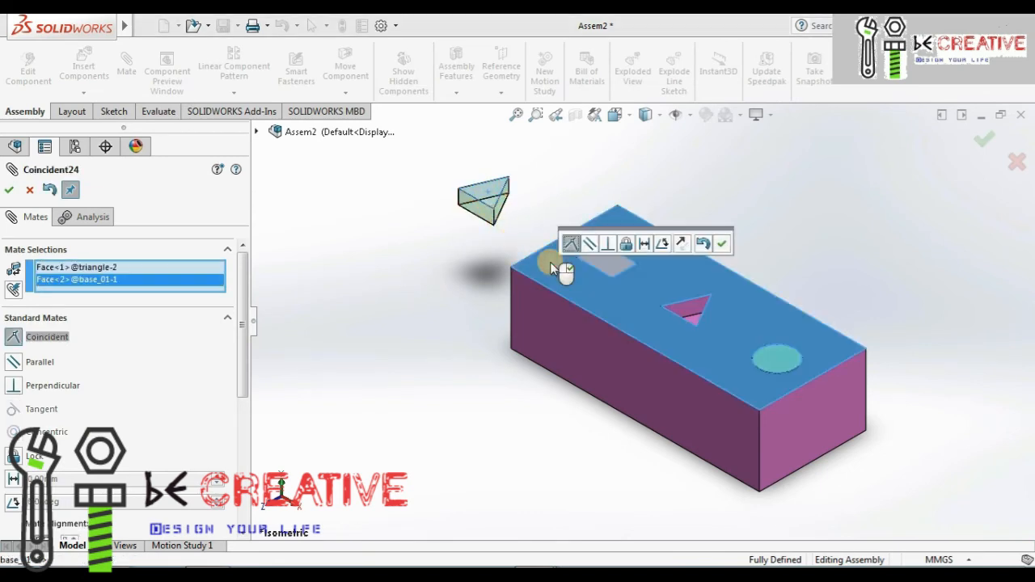
click(723, 245)
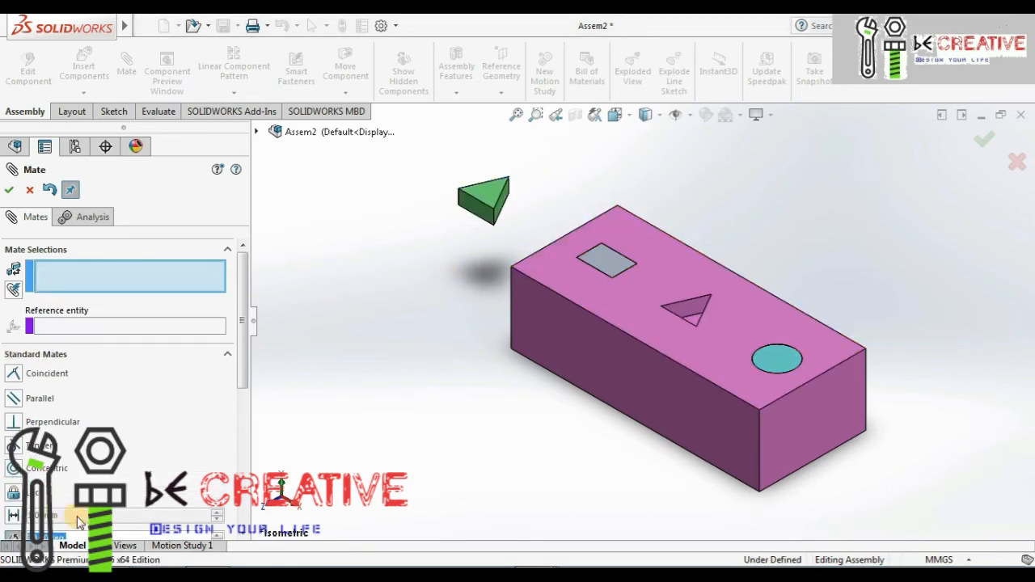
Add a 30-degree angle mate between the triangle's slanted side face and the block's end face beside the circle
scroll(243, 380, down, 3)
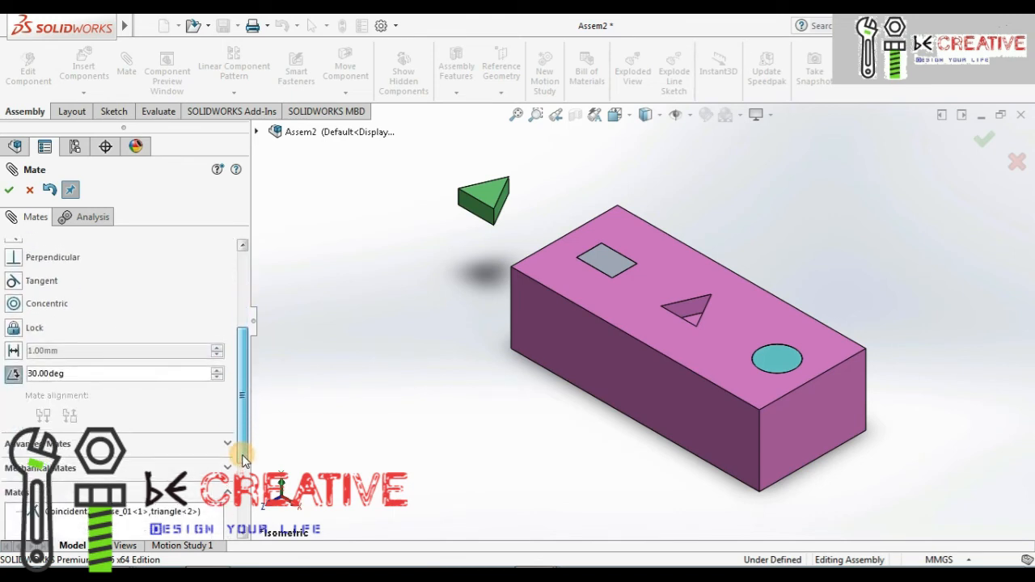
click(507, 201)
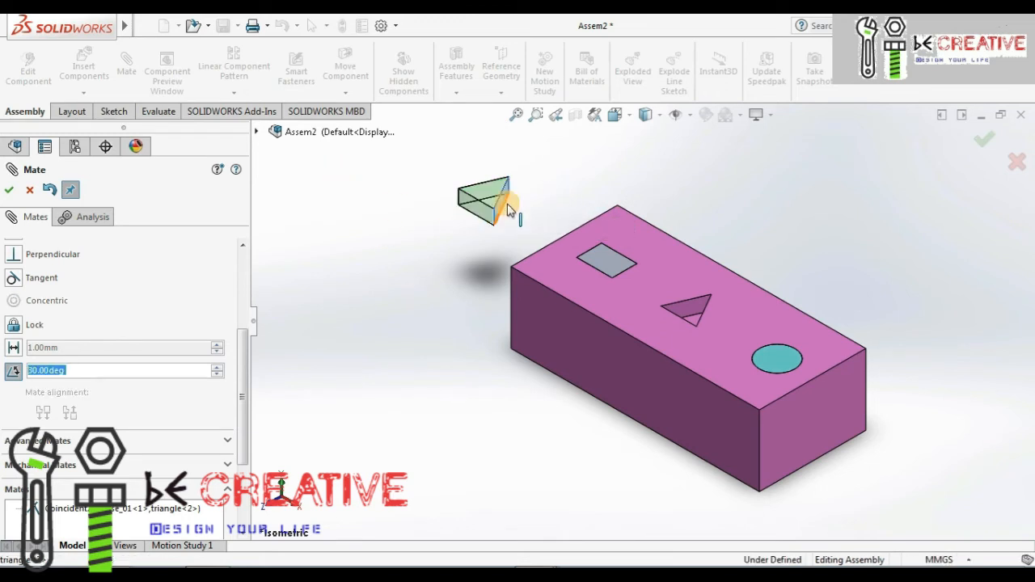
click(816, 408)
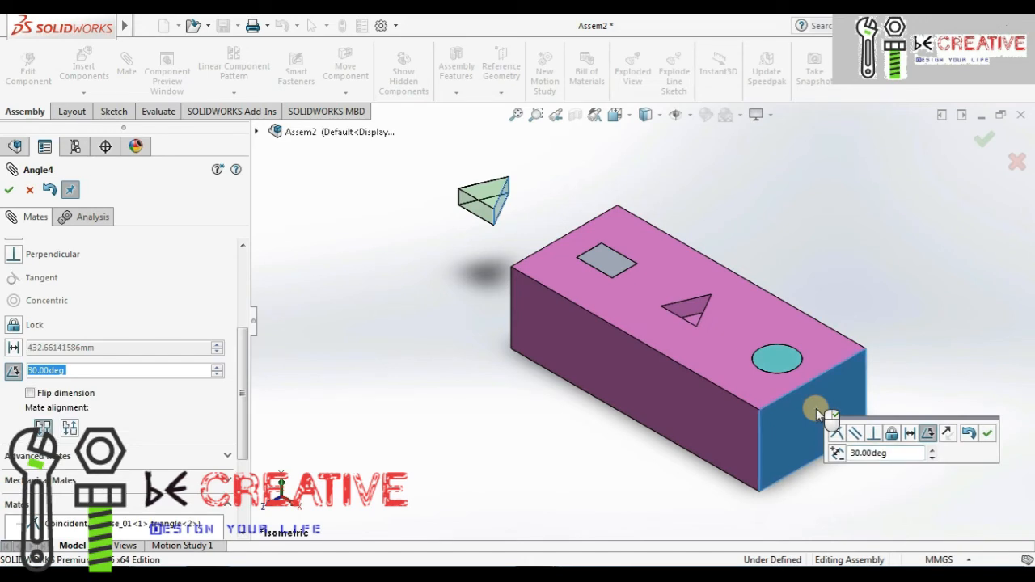
click(988, 439)
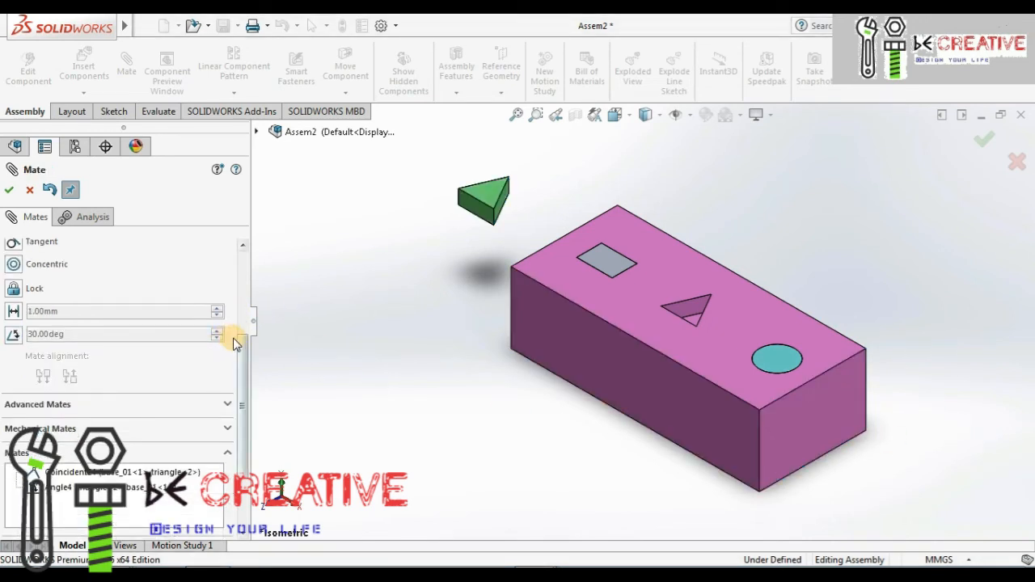
Try to add a 57.5 mm distance mate between the triangle's front side face and the block's long front face
drag(245, 342, 254, 248)
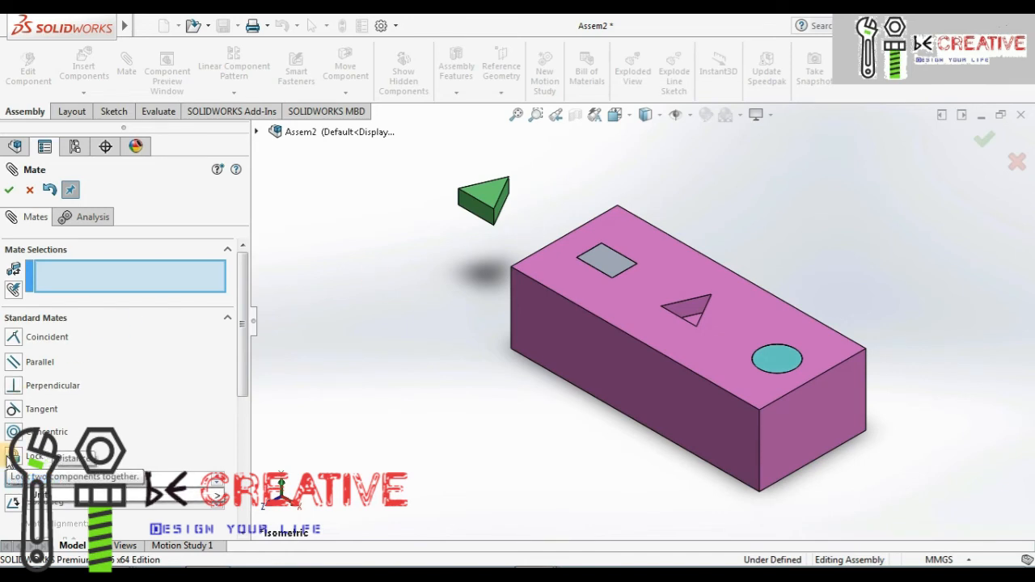
click(489, 206)
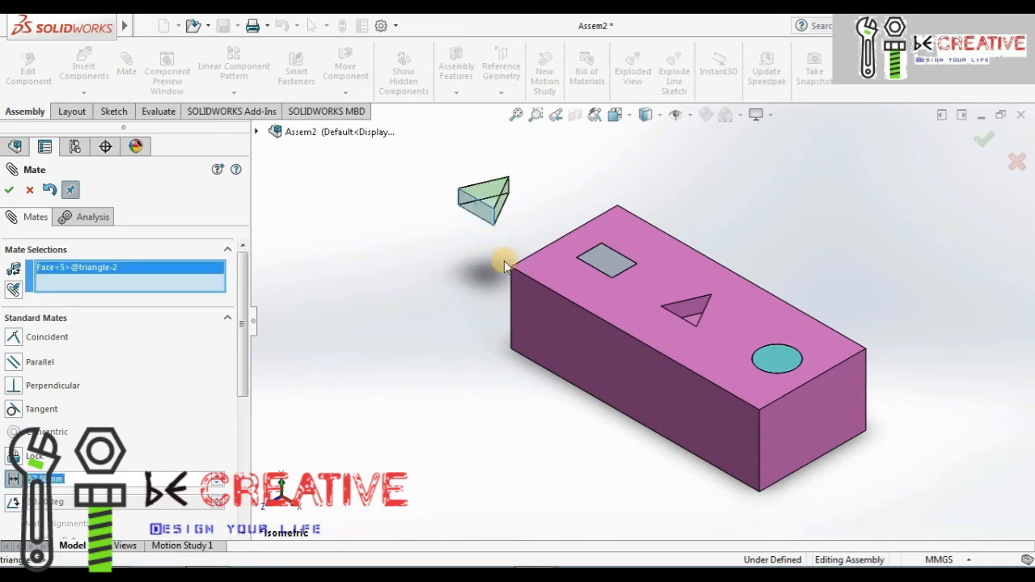
click(610, 357)
middle_drag(563, 375, 591, 428)
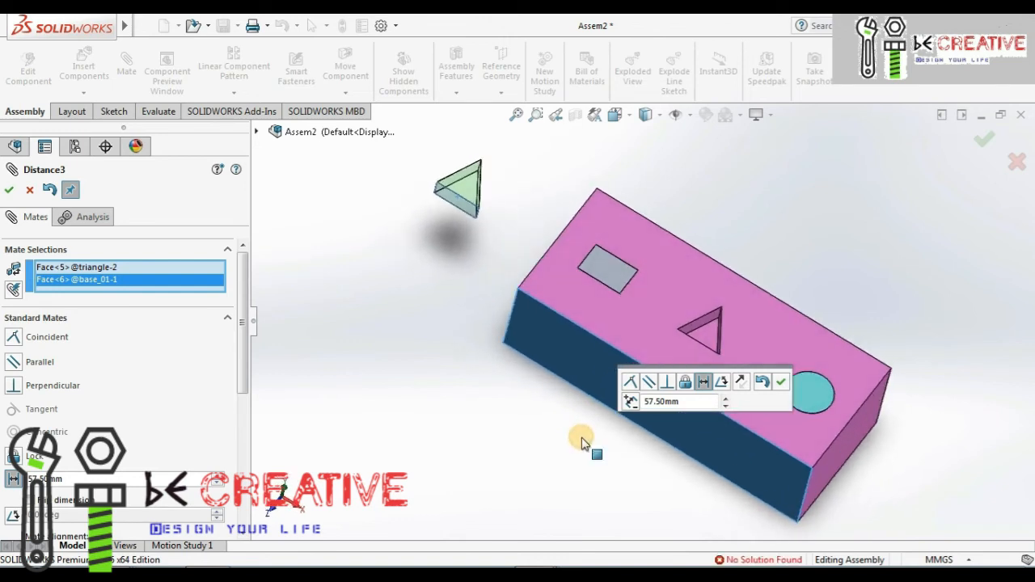
click(630, 402)
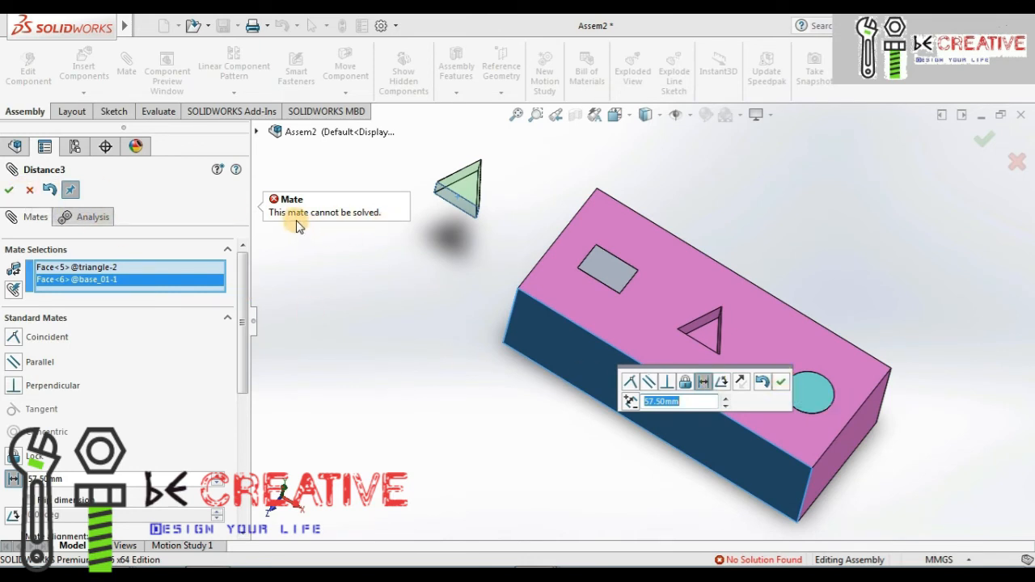
click(30, 190)
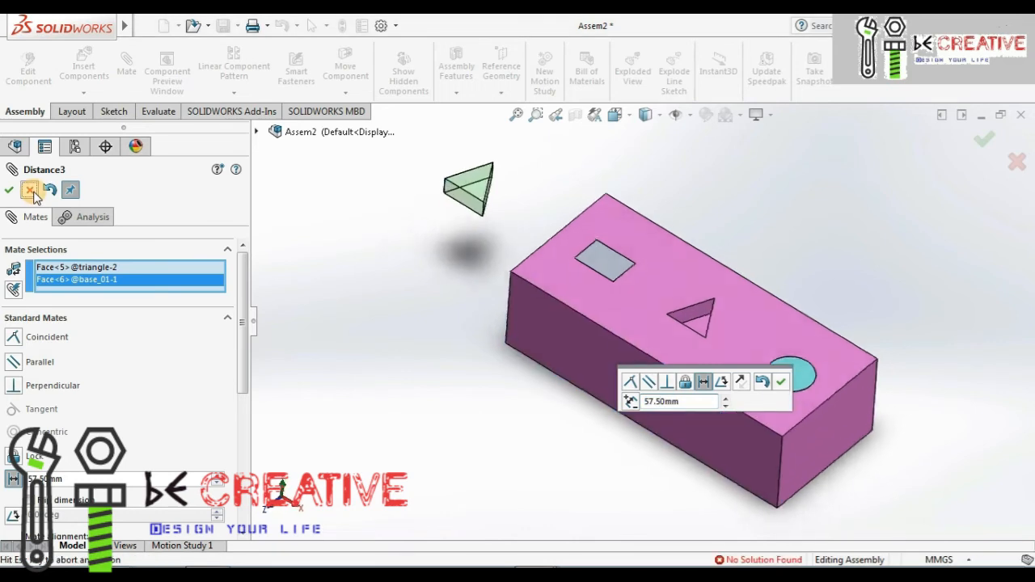
click(33, 195)
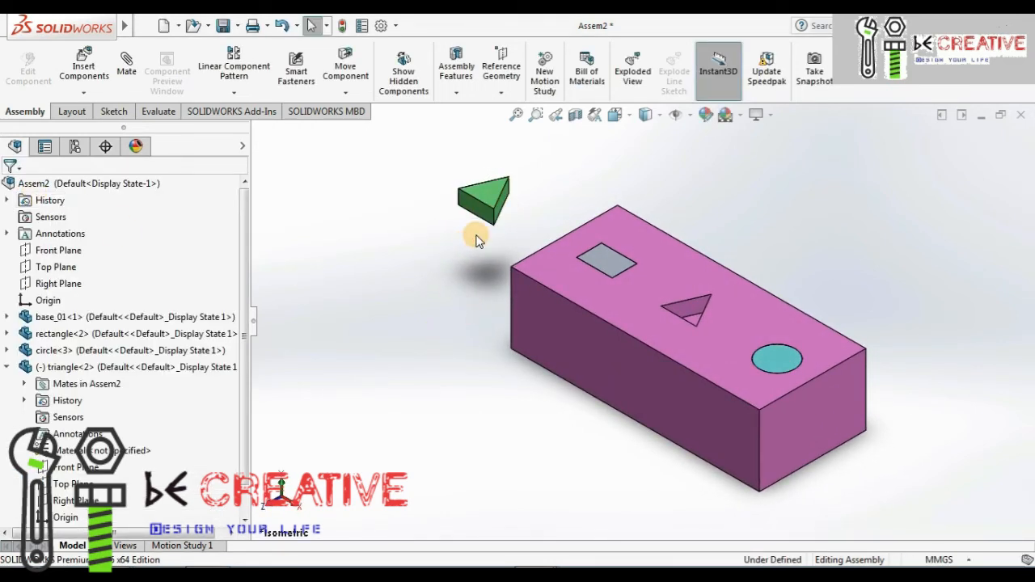
Delete the triangle component's Angle4 mate
middle_drag(477, 241, 490, 268)
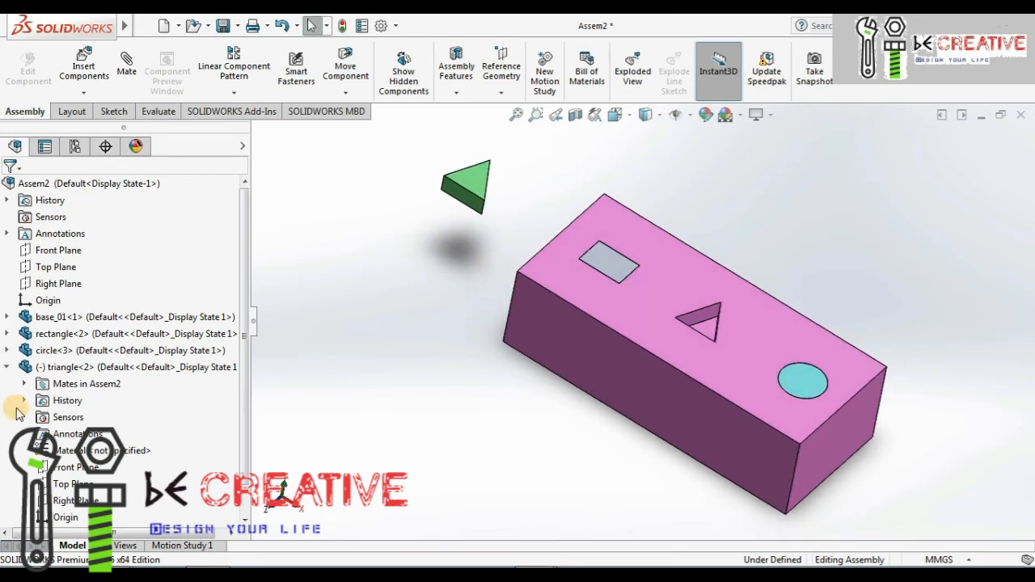
click(24, 383)
click(99, 418)
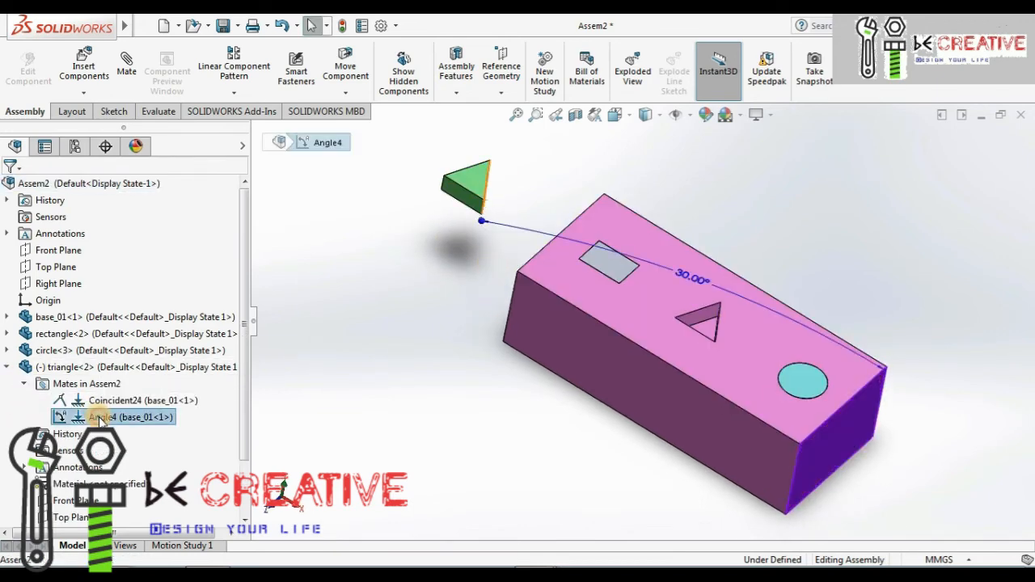
right_click(99, 417)
click(143, 364)
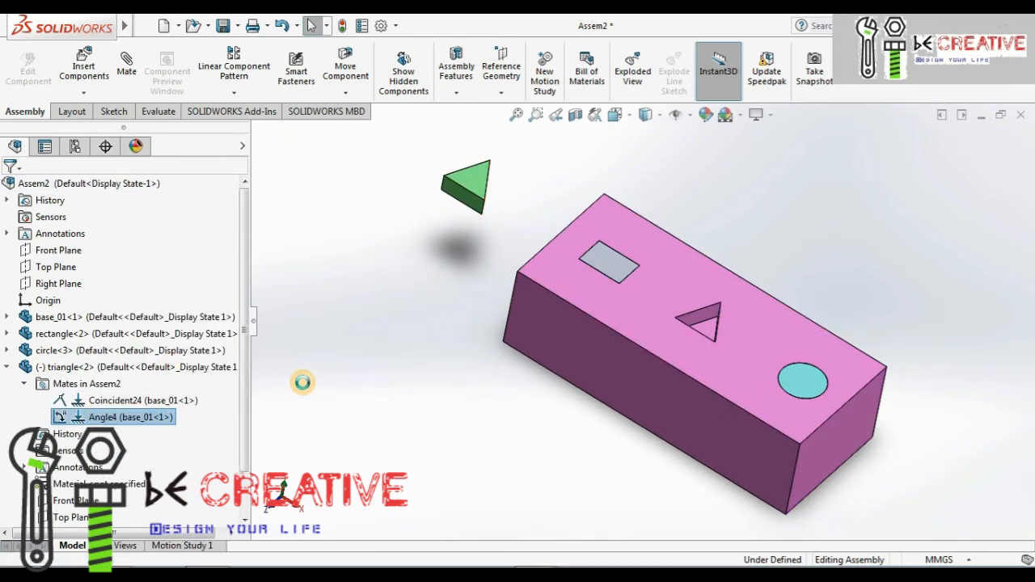
Add a 57.5 mm distance mate between the block's long front face and the triangle's front side face
click(126, 74)
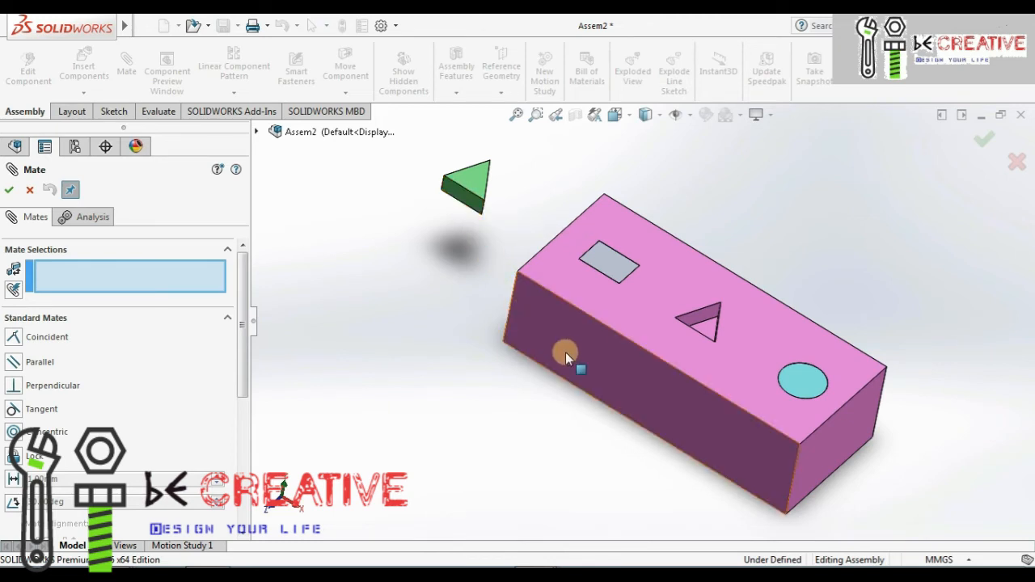
click(15, 480)
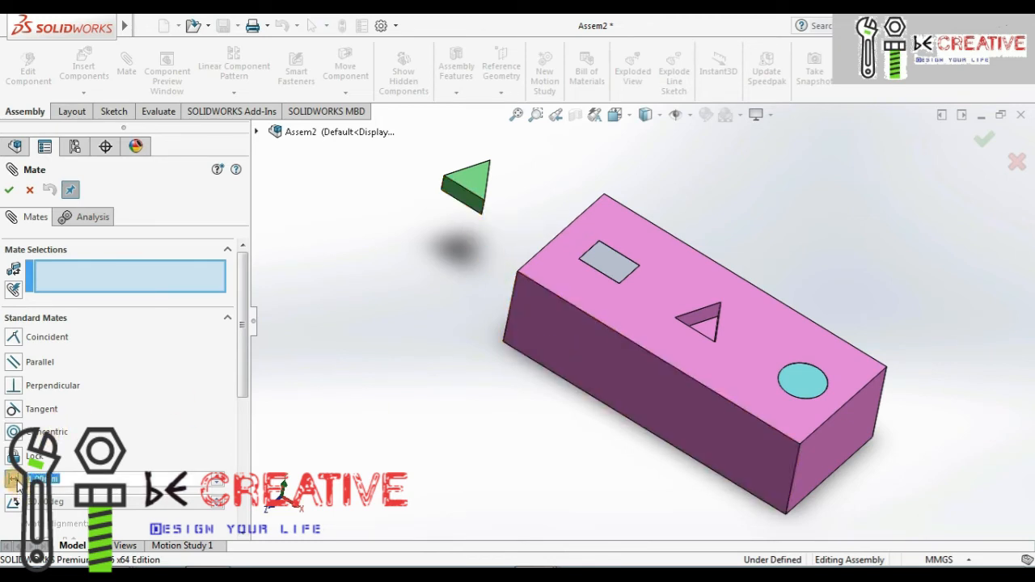
text(57.5)
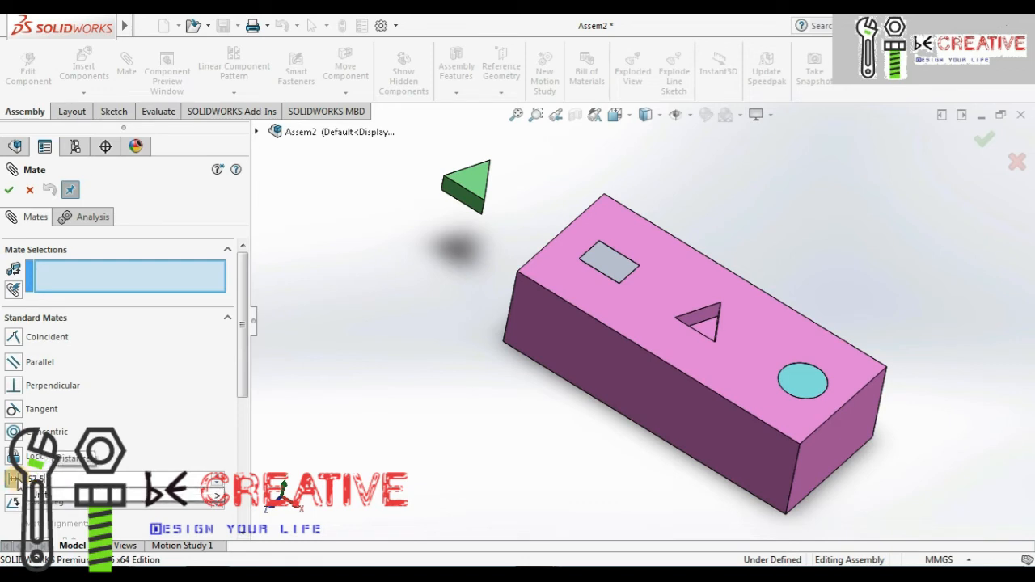
key(Return)
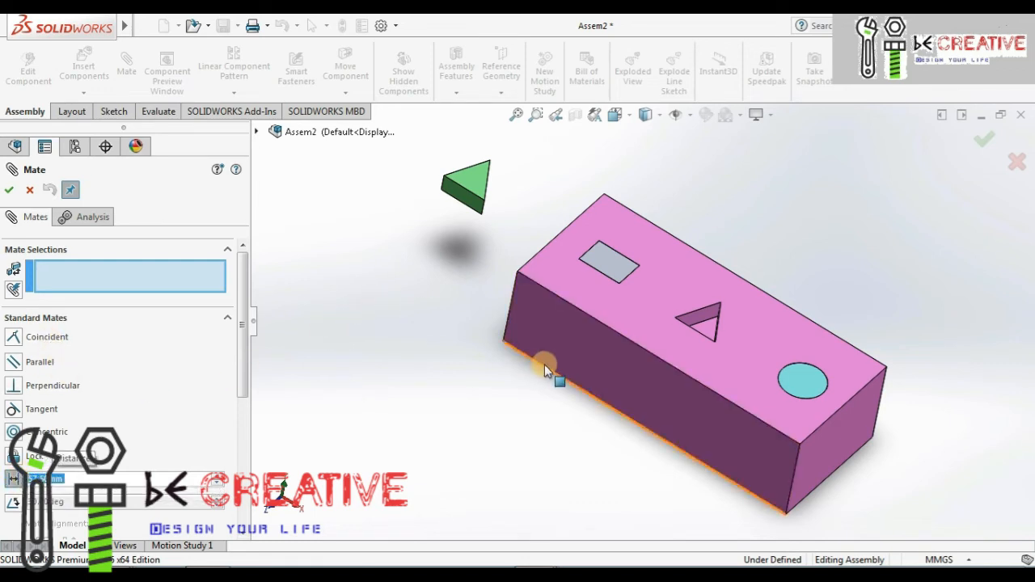
click(555, 343)
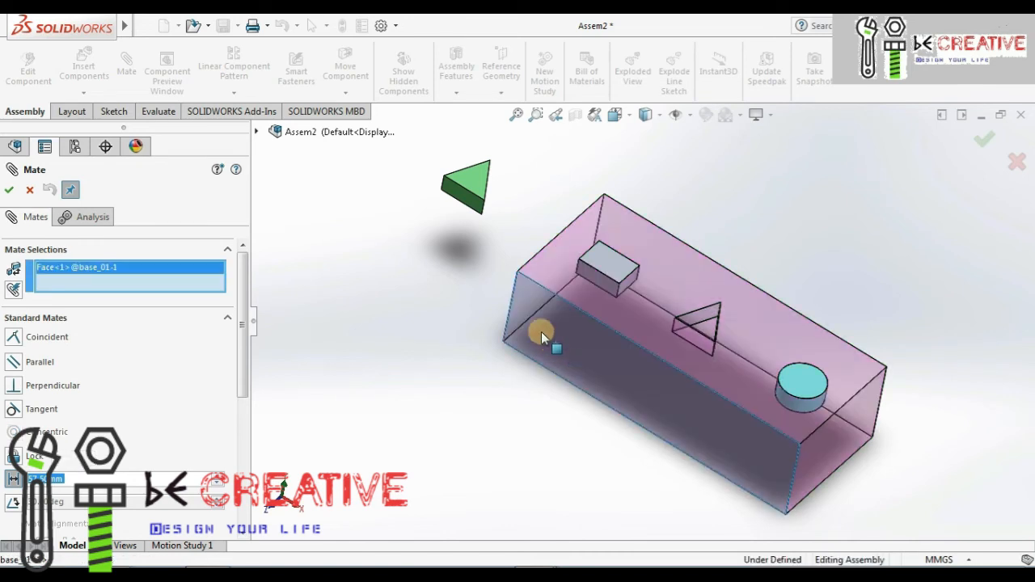
click(467, 205)
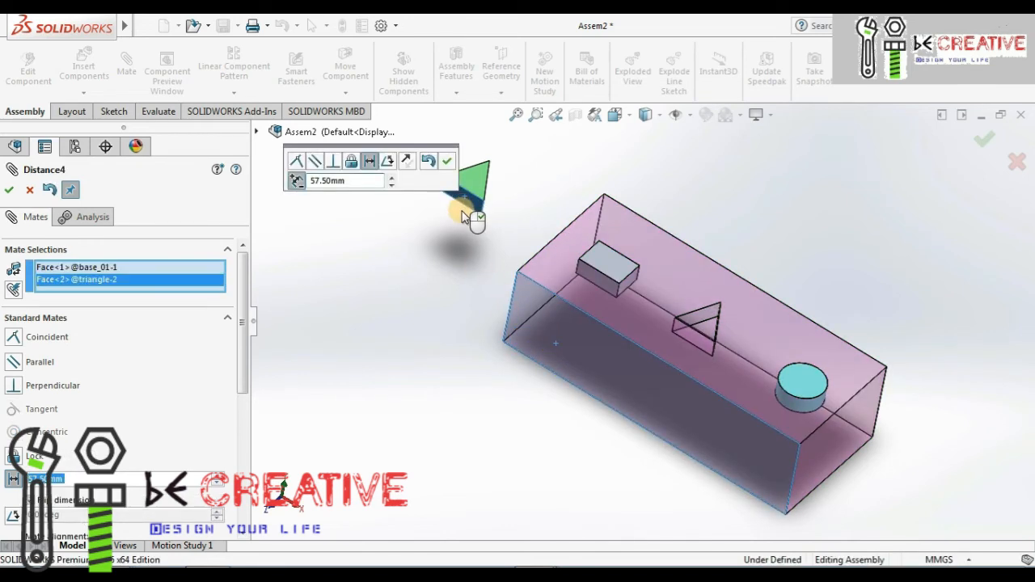
click(446, 161)
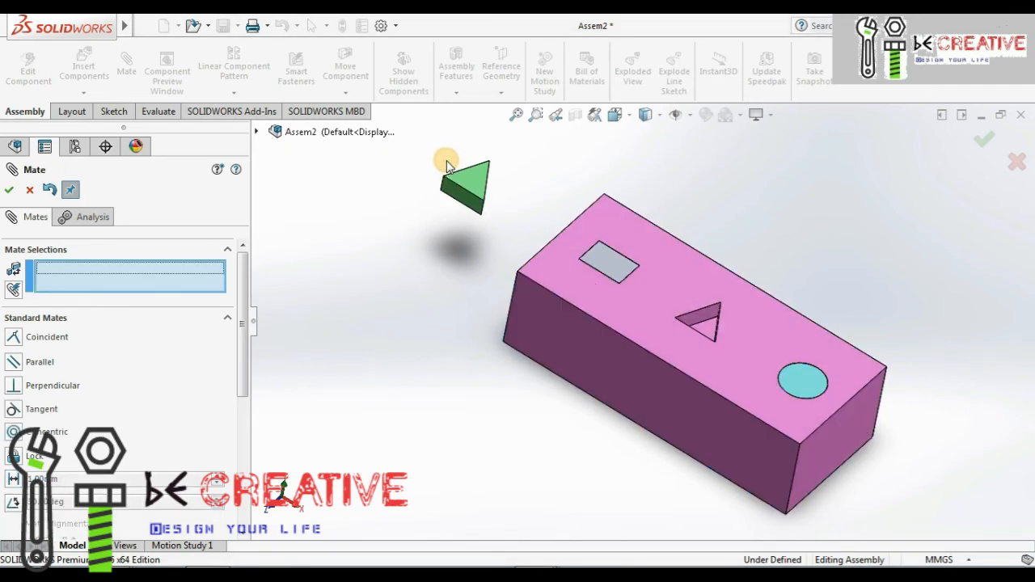
click(10, 190)
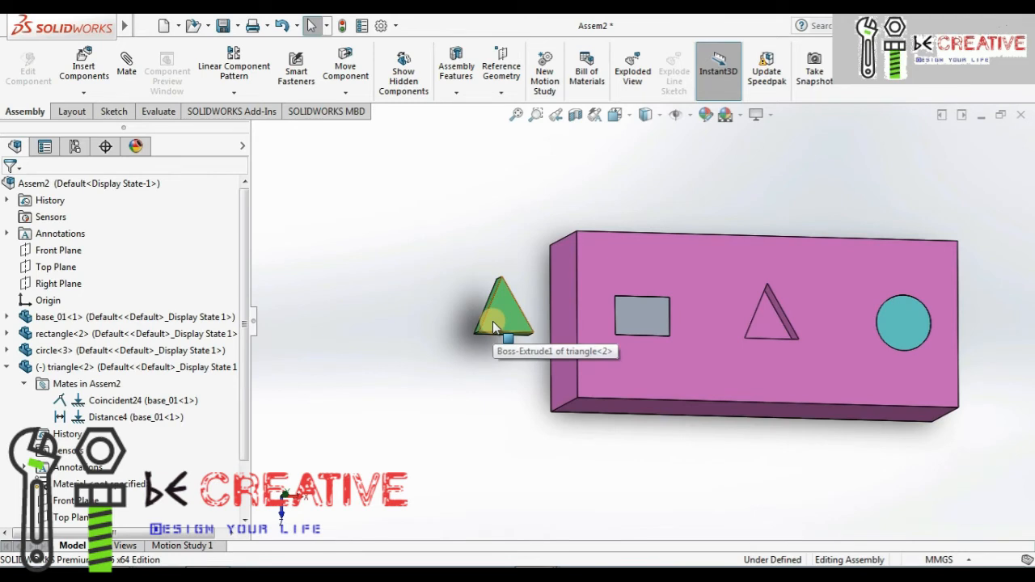
Slide the triangle component along the block's length to test its remaining freedom of movement
drag(492, 322, 874, 339)
middle_drag(767, 339, 747, 365)
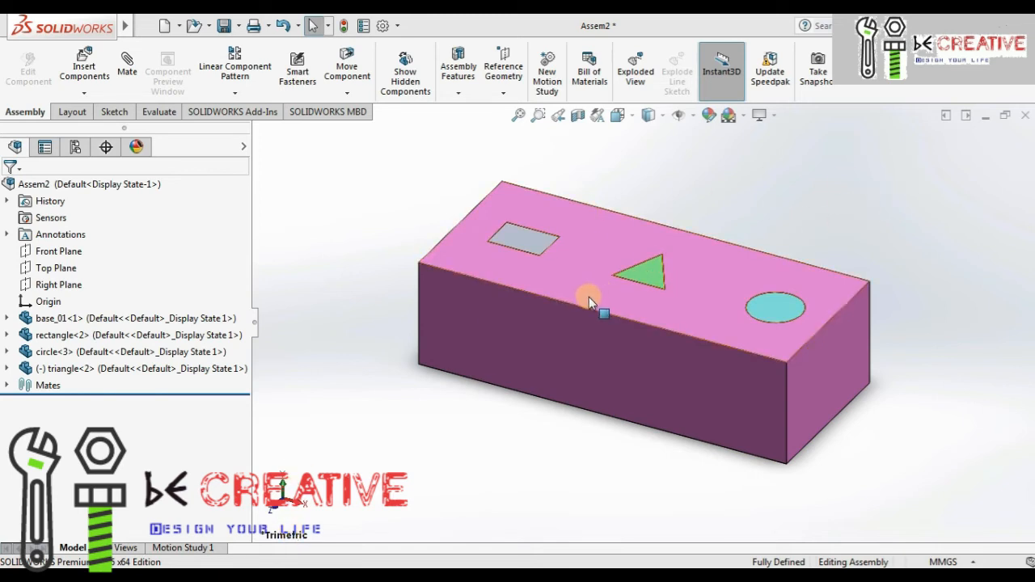
Add a lock mate between the triangle component in its pocket and the base_01 block
click(653, 280)
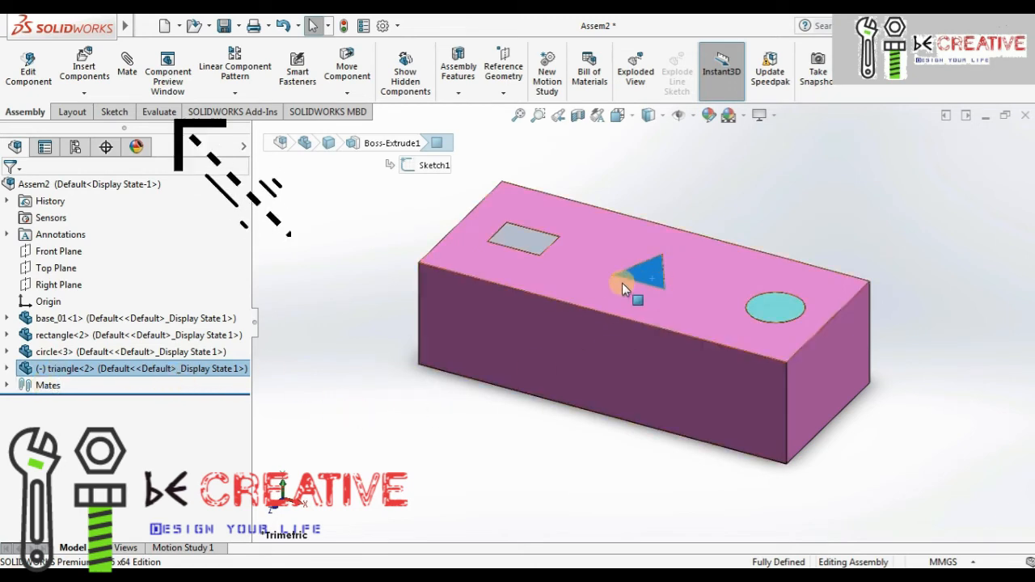
click(131, 77)
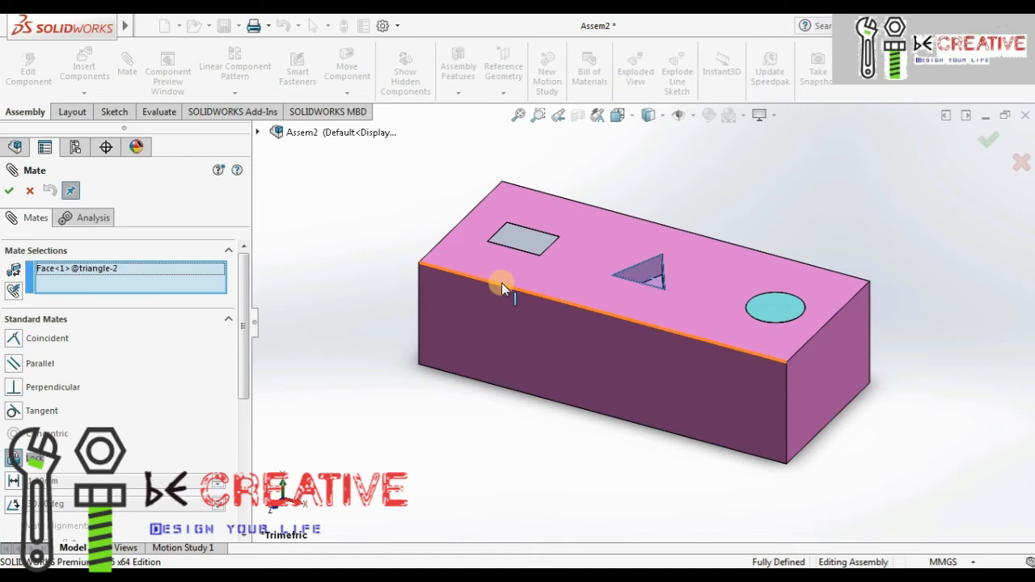
click(572, 256)
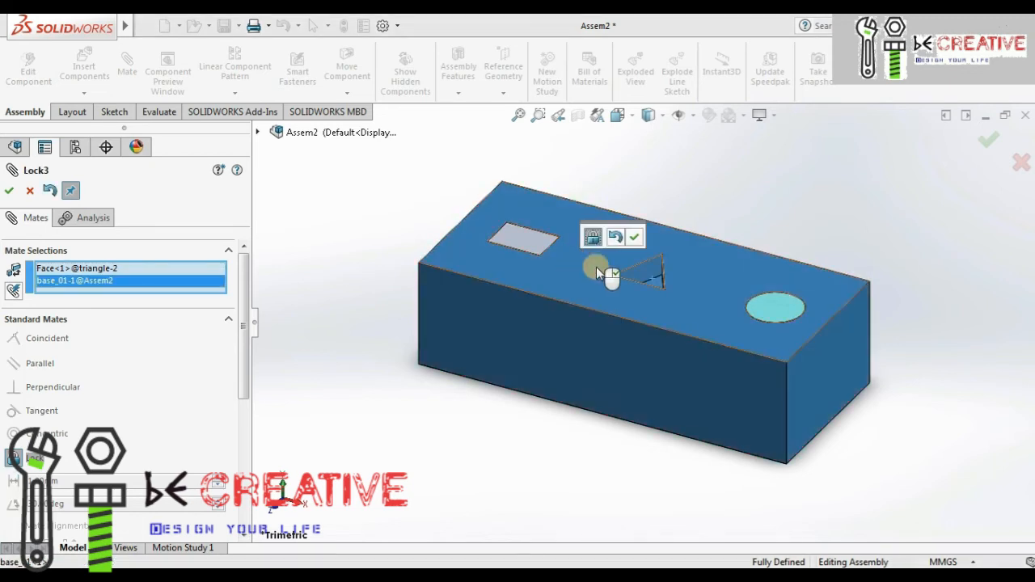
click(635, 237)
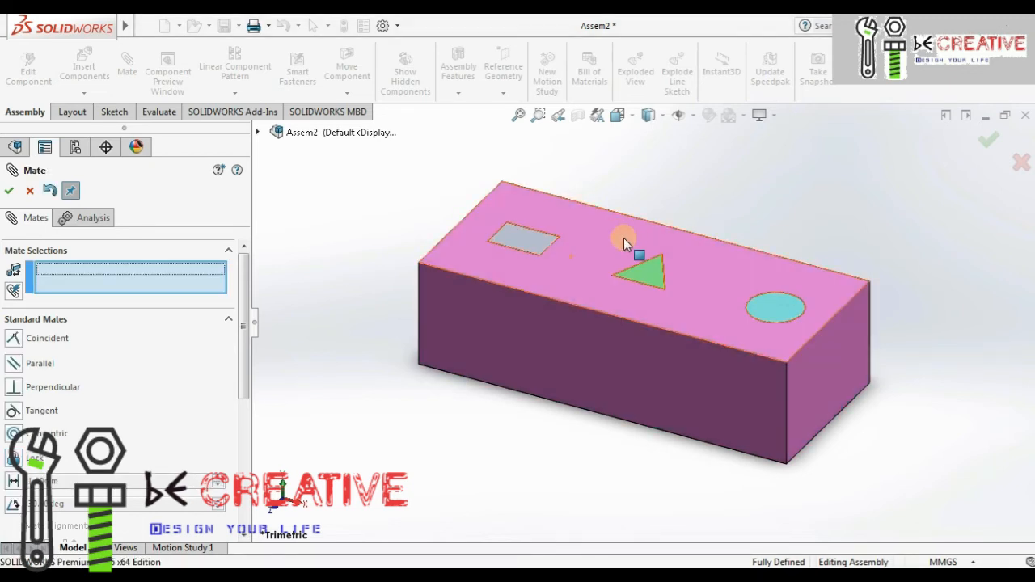
click(9, 190)
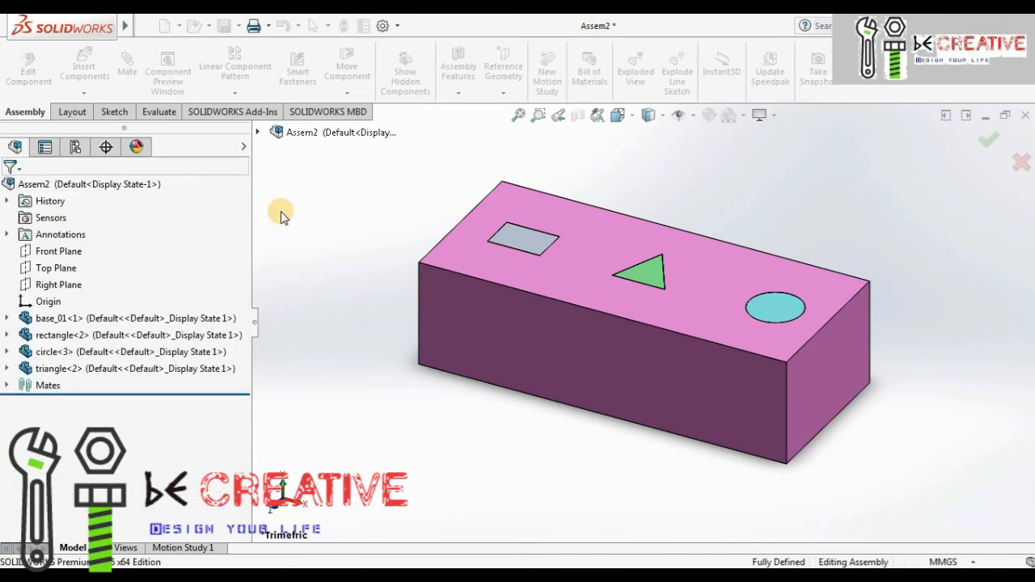
Inspect the lock mate listed under the triangle component and try to move the triangle out of its pocket
click(121, 369)
click(7, 369)
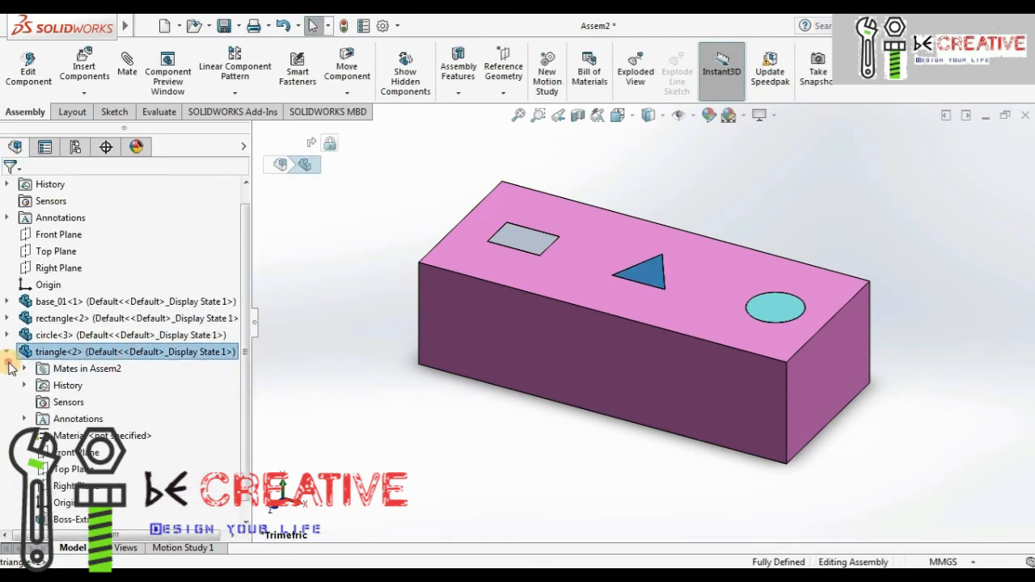
click(36, 371)
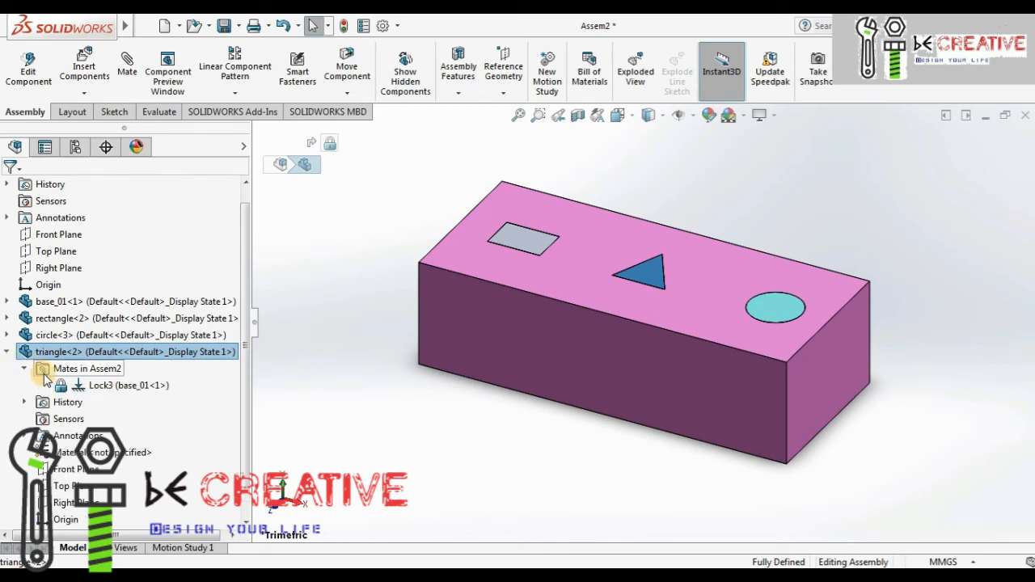
click(93, 386)
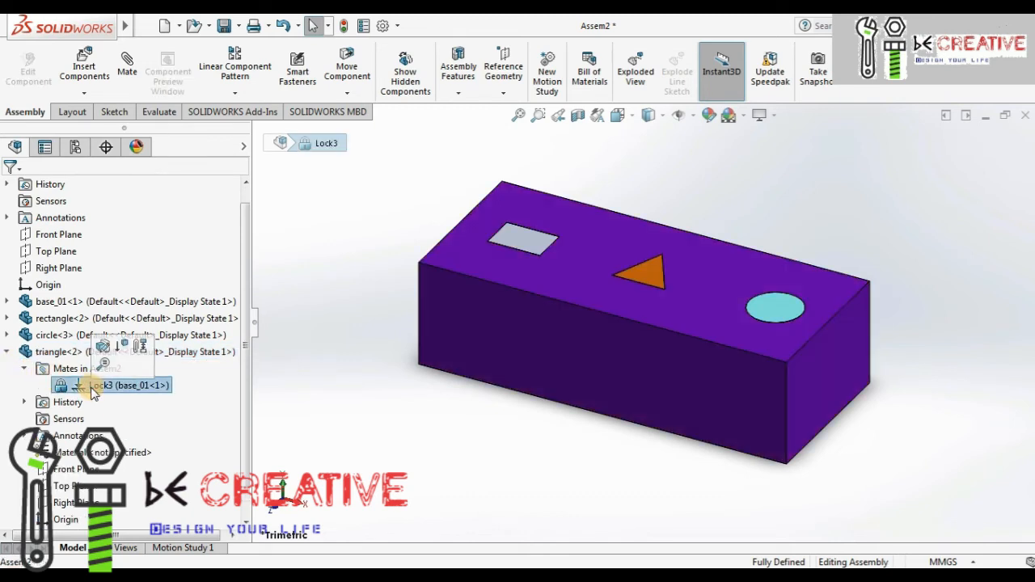
click(356, 422)
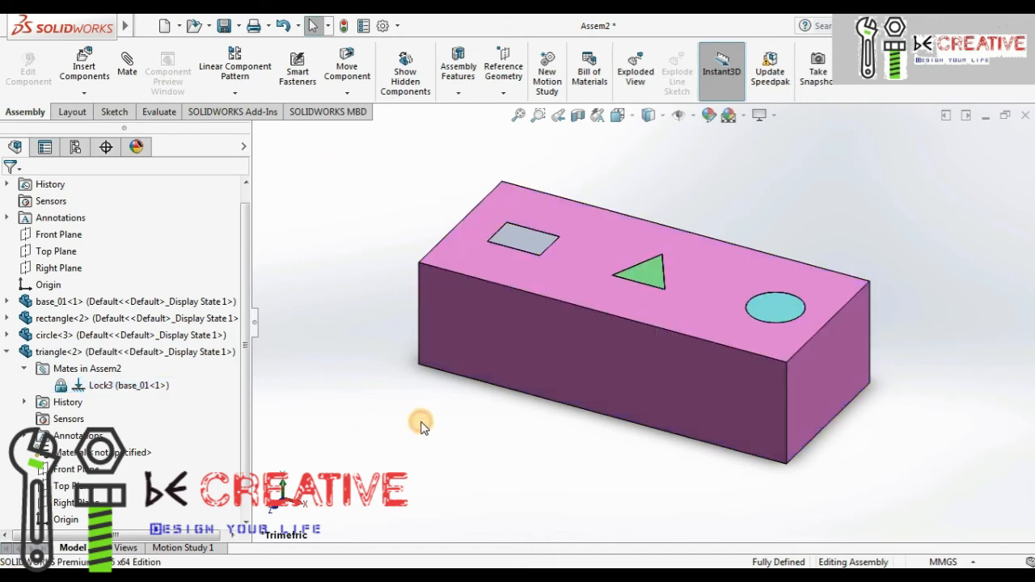
drag(648, 275, 676, 193)
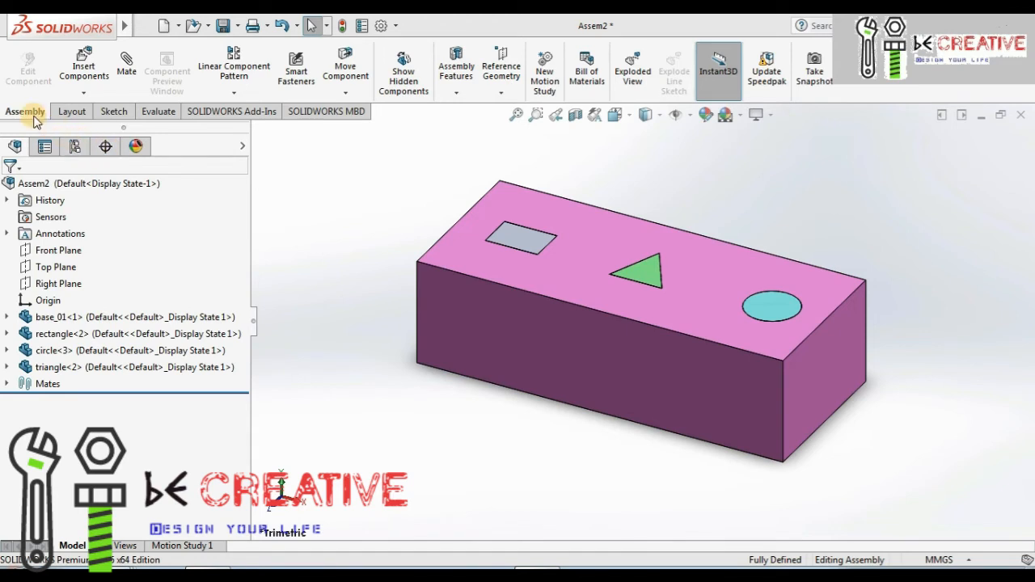
Create a mid-plane reference plane between the base_01 block's two long side faces
click(501, 92)
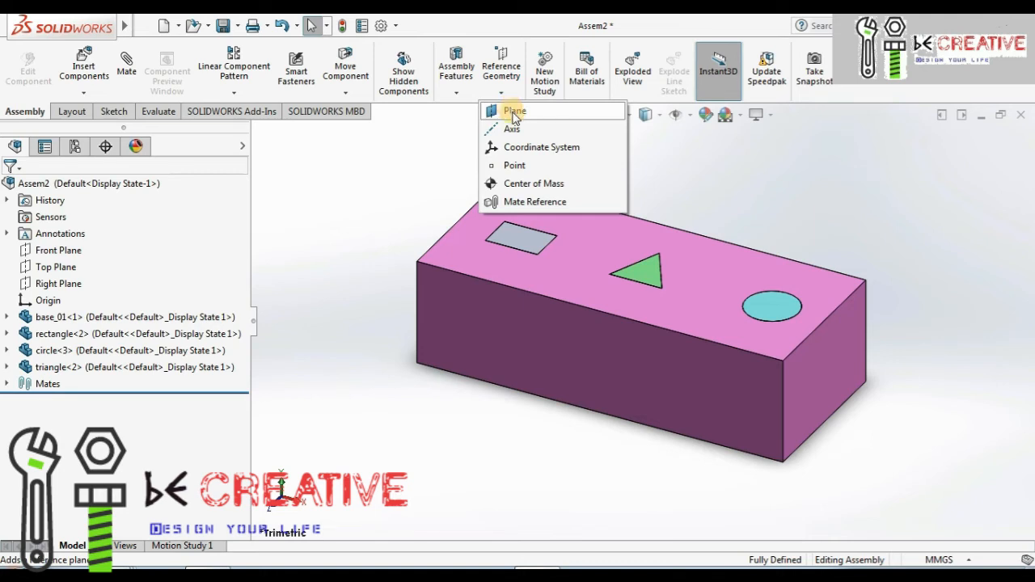
click(514, 115)
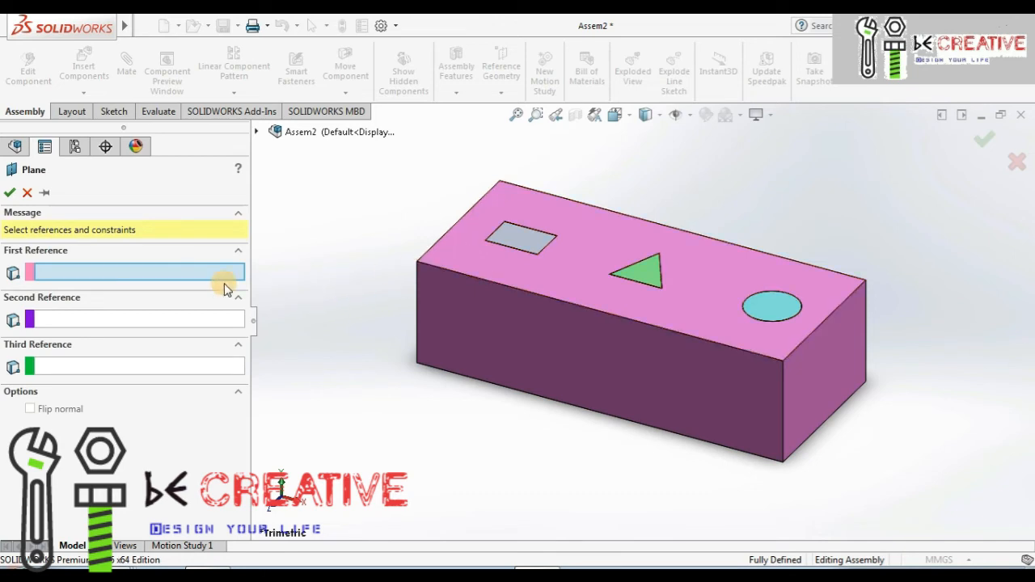
click(485, 335)
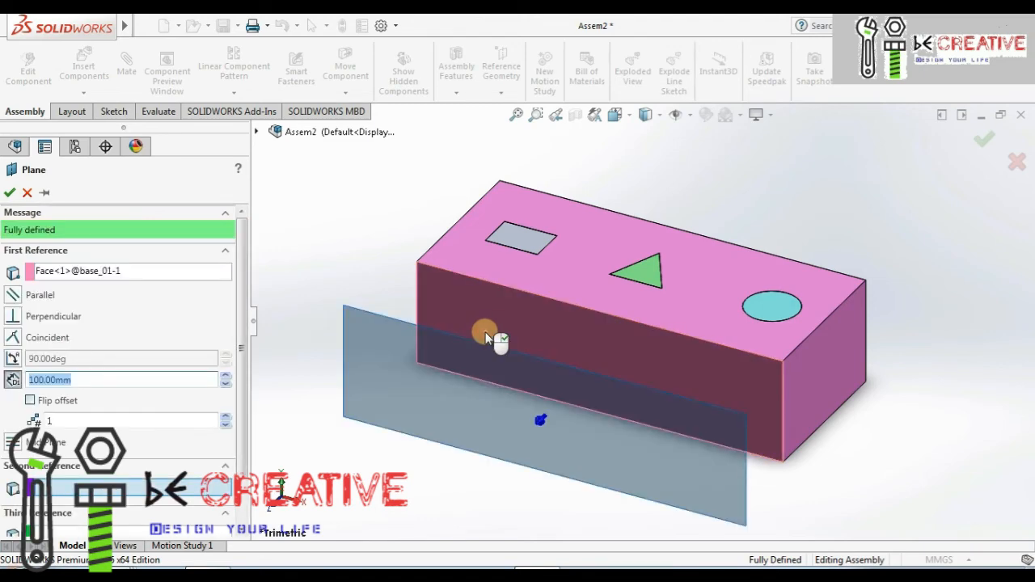
middle_drag(721, 414, 674, 426)
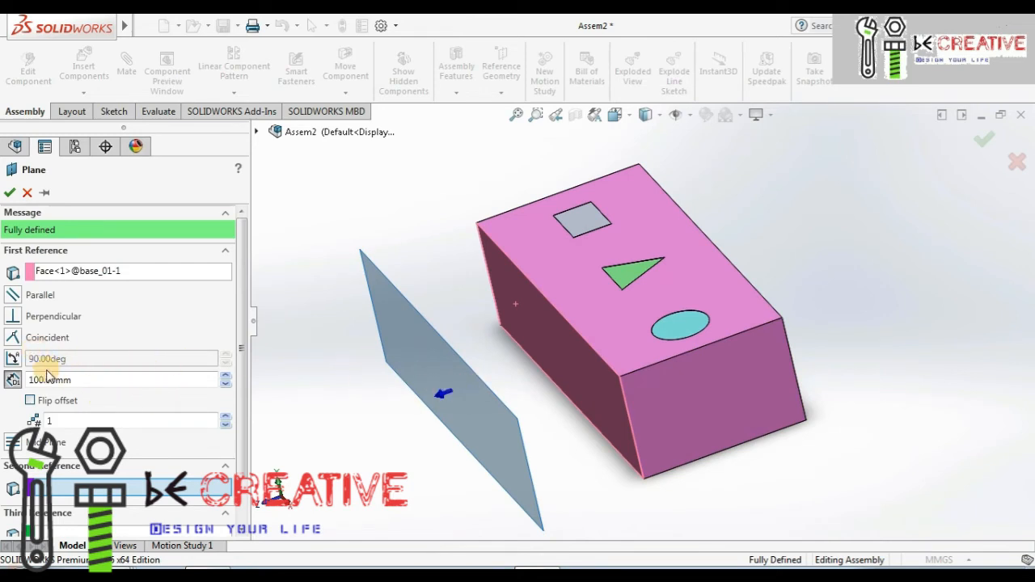
middle_drag(542, 445, 566, 427)
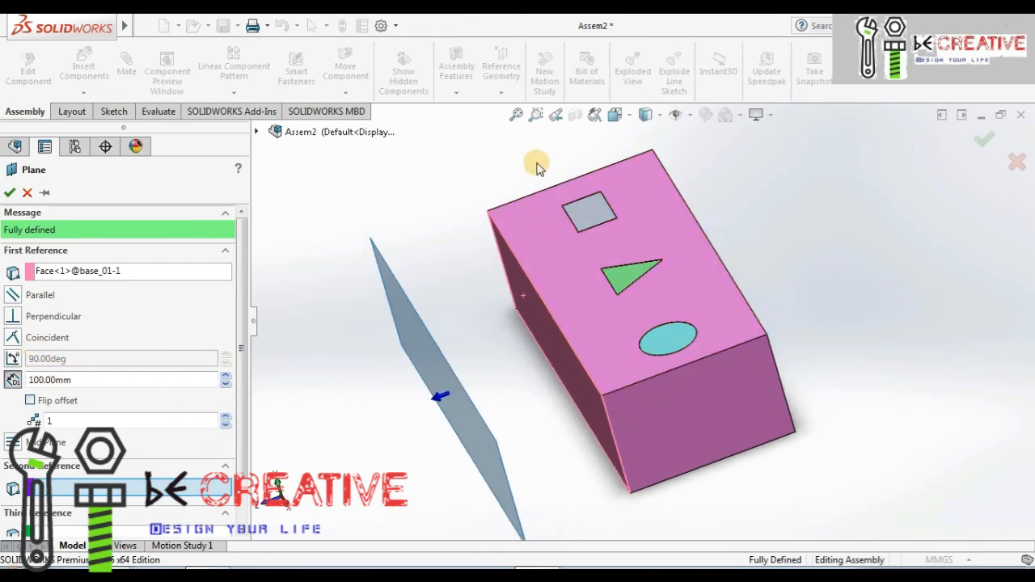
middle_drag(808, 423, 735, 342)
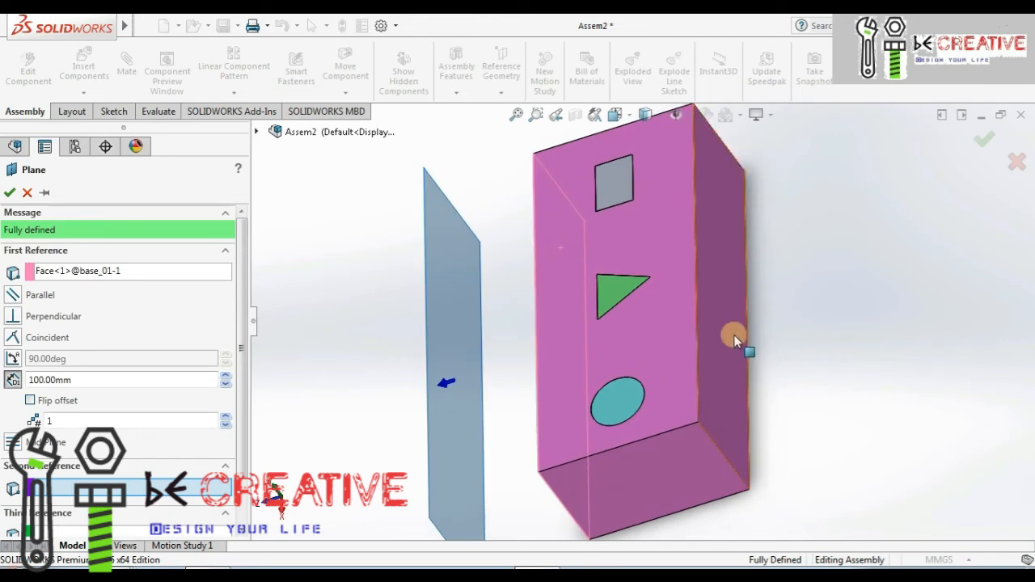
click(720, 307)
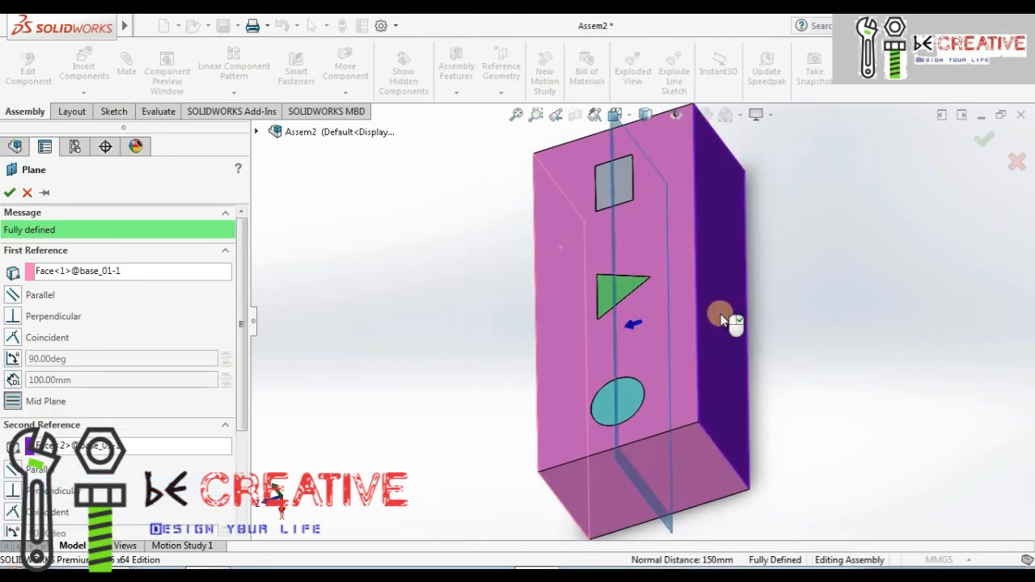
middle_drag(669, 335, 730, 284)
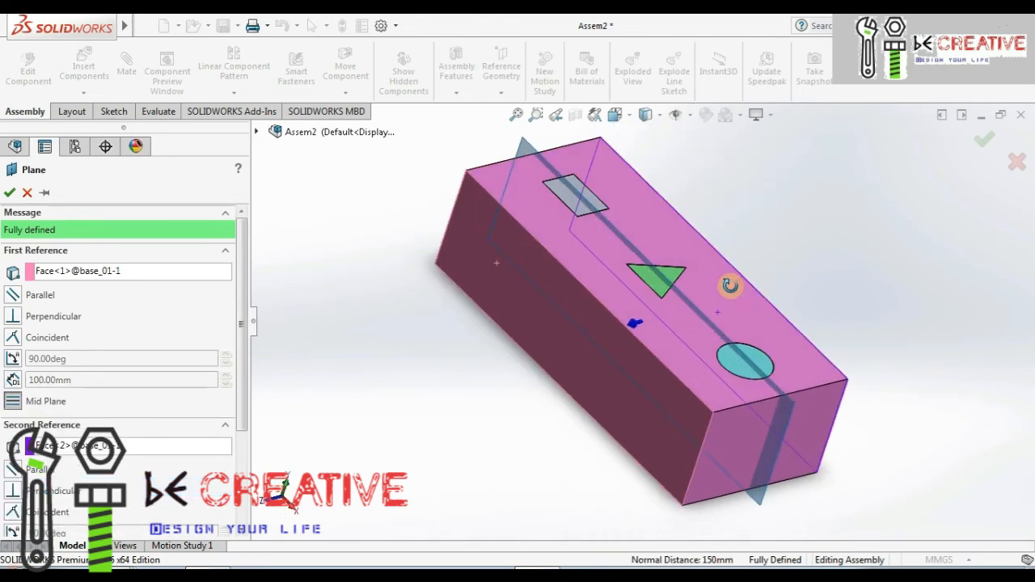
click(10, 194)
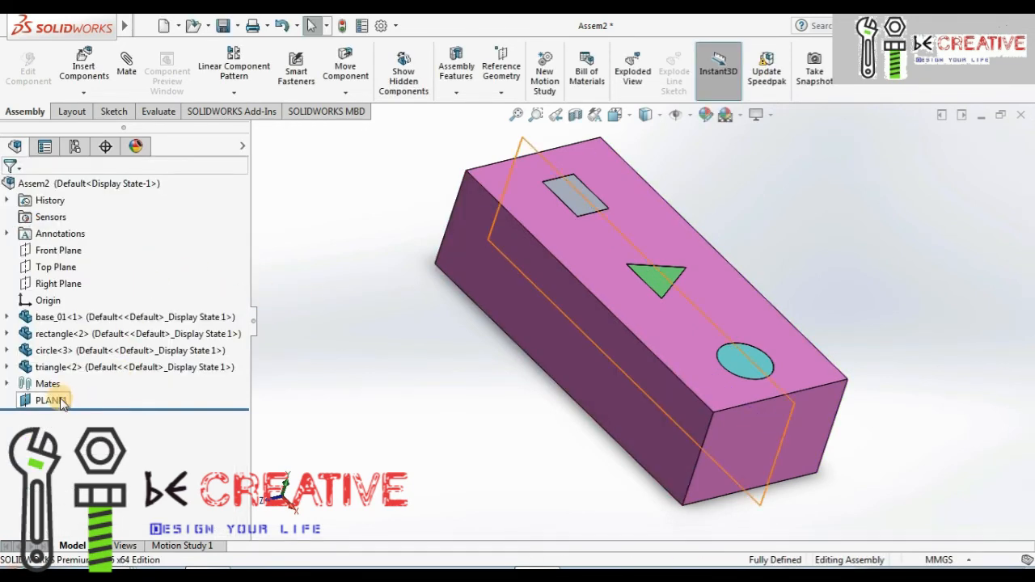
click(61, 401)
click(361, 336)
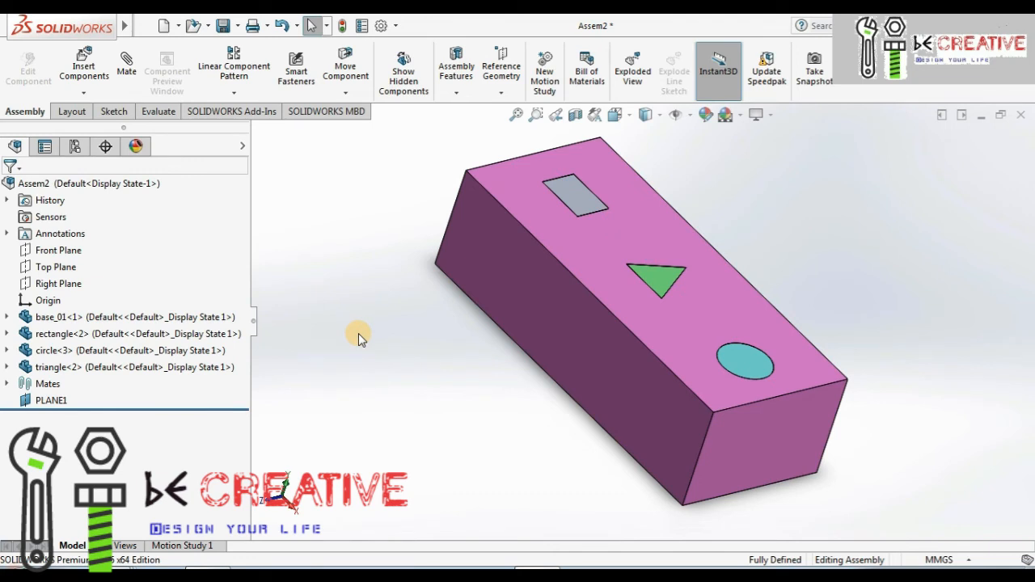
Create a reference axis along the block's long front top edge using the One Line/Edge/Axis option
click(501, 92)
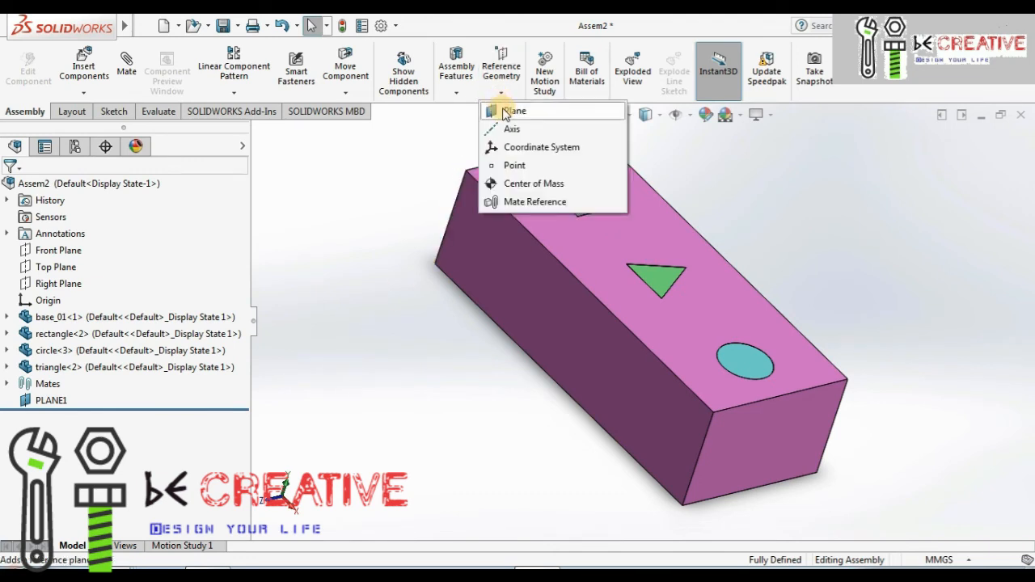
click(507, 127)
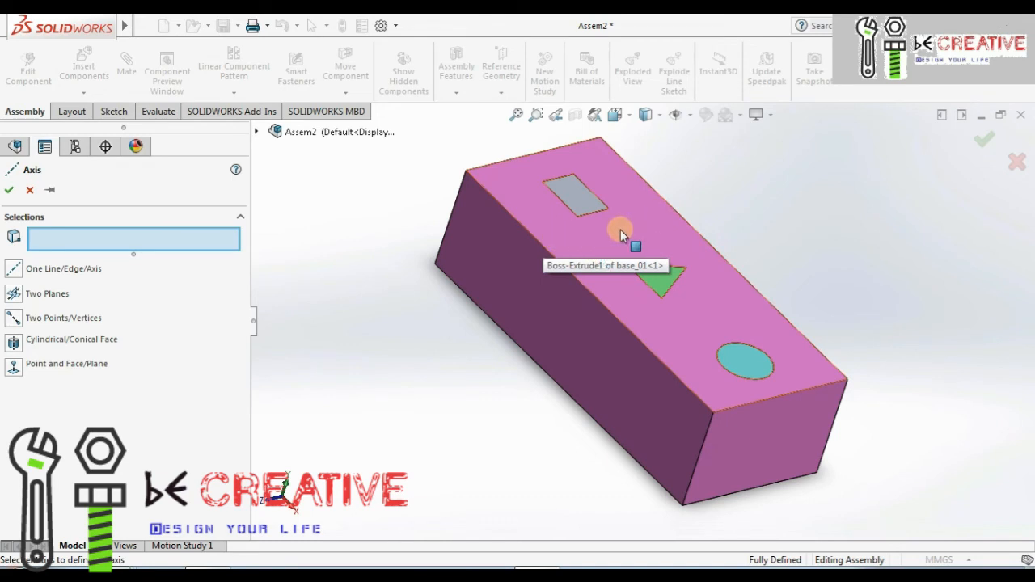
click(18, 272)
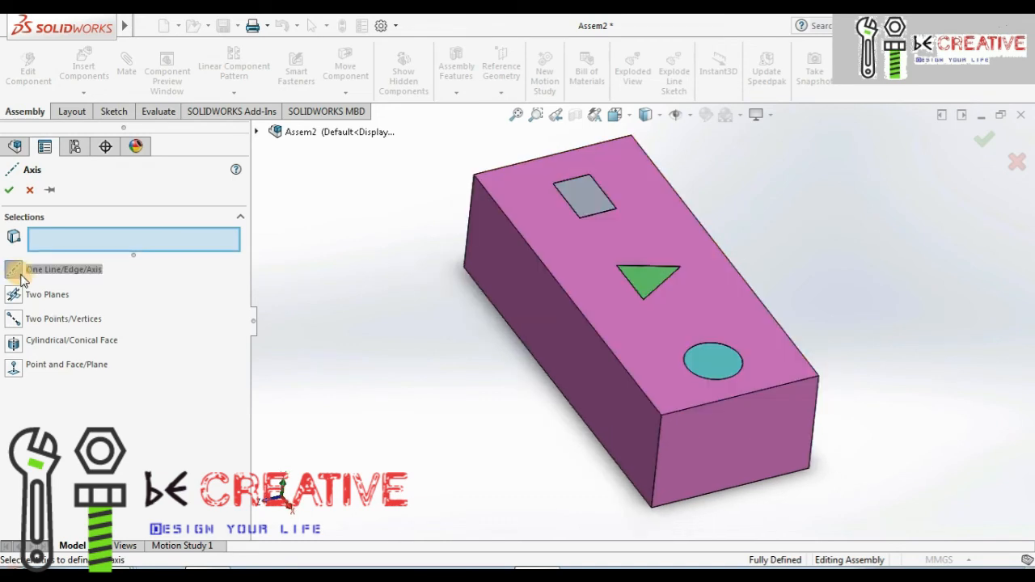
click(588, 320)
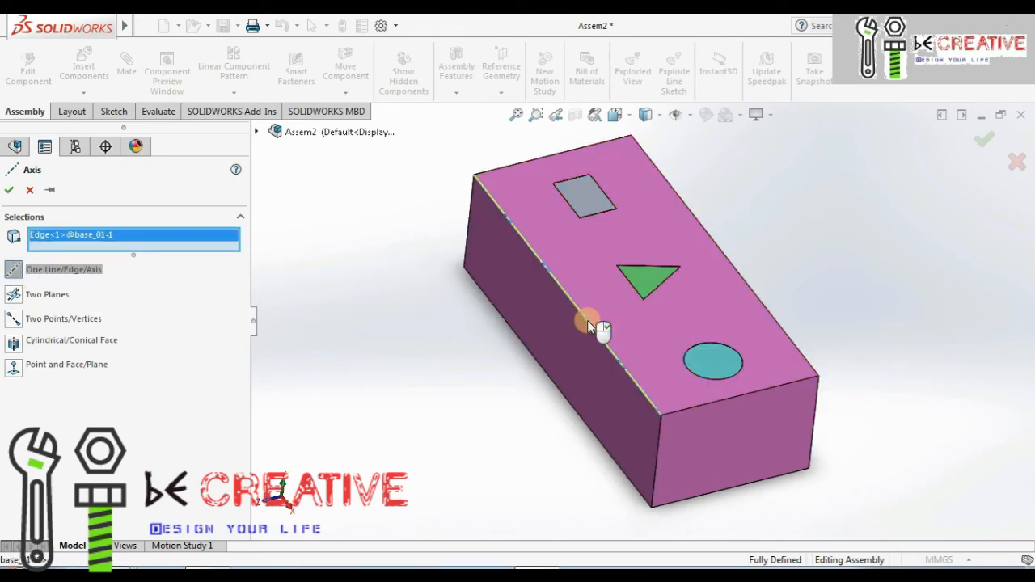
click(11, 192)
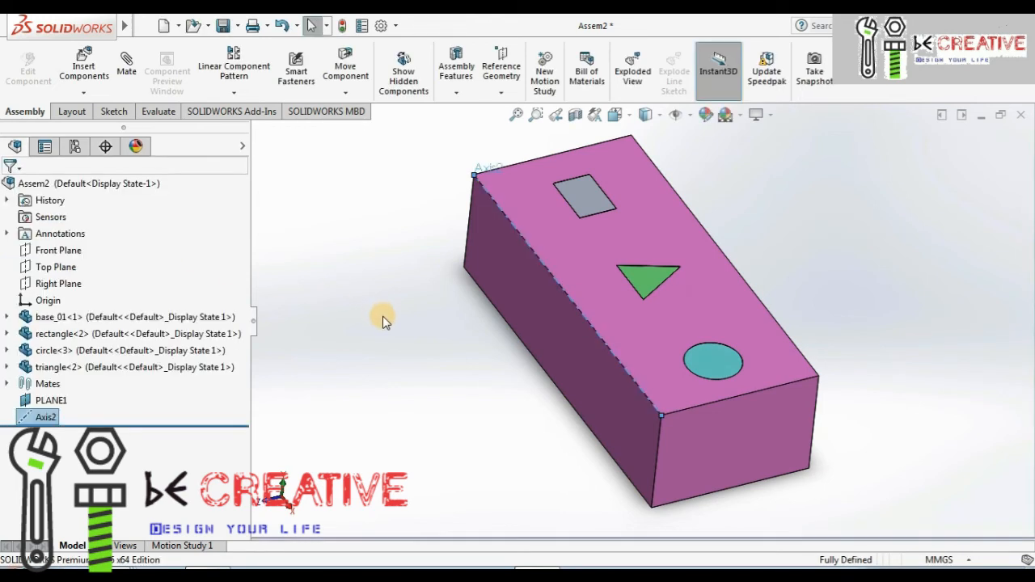
click(46, 417)
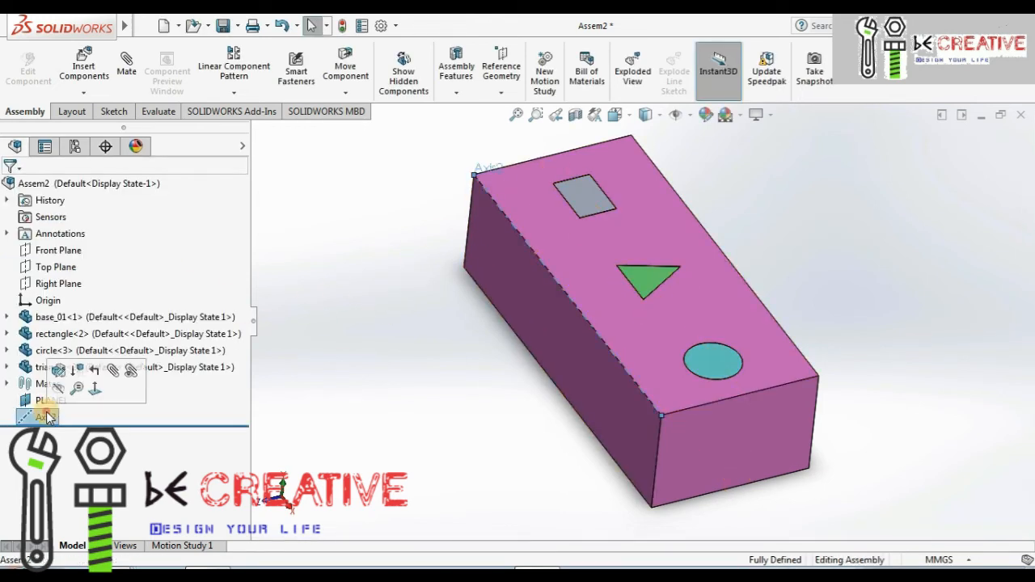
click(365, 368)
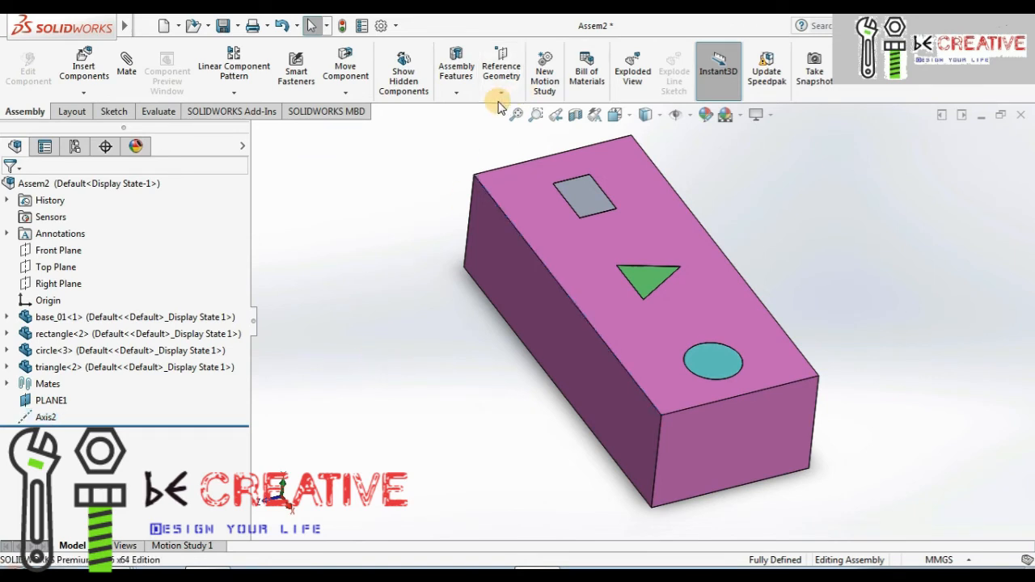
Create a coordinate system at the block's lower front corner, aligning X with the long bottom edge, Y with the vertical edge and Z with the short bottom edge
click(502, 96)
click(492, 145)
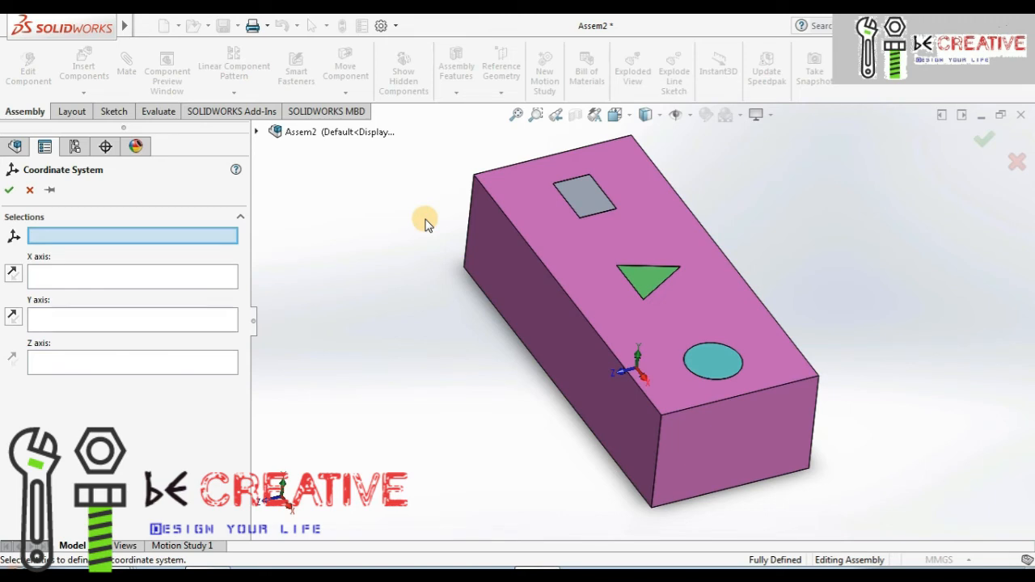
key(ctrl+7)
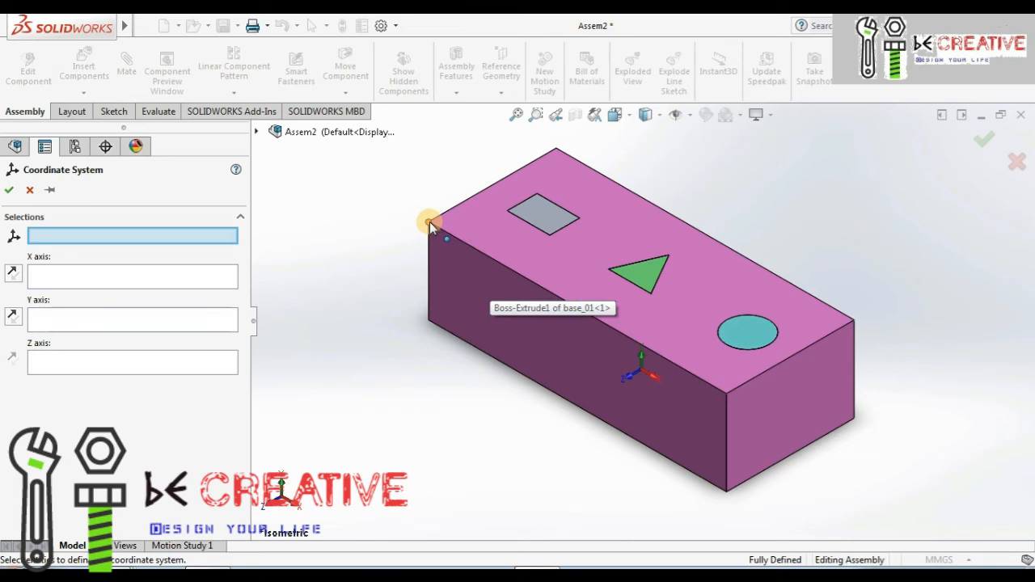
middle_drag(423, 278, 436, 312)
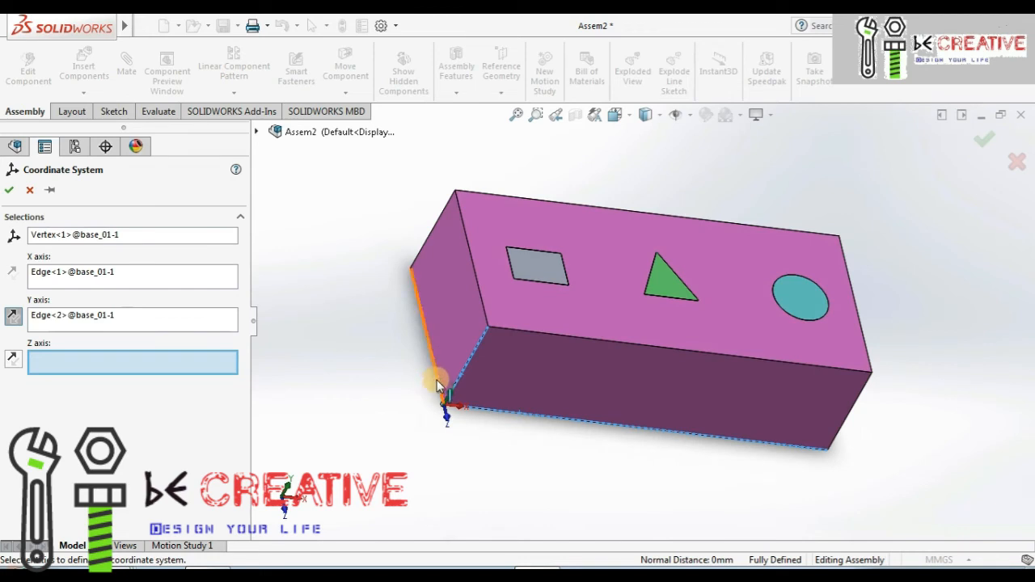
click(437, 385)
click(13, 363)
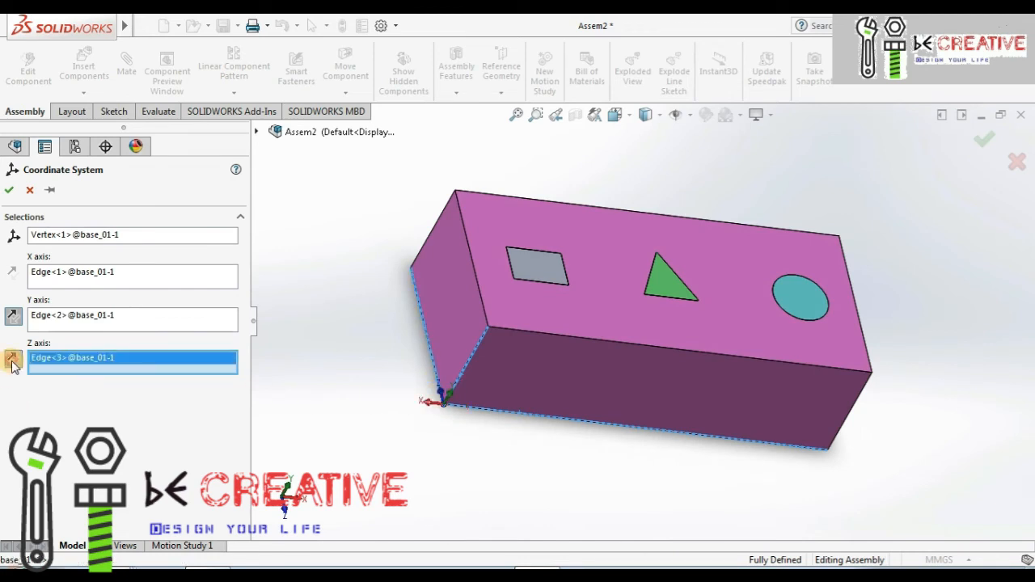
click(20, 365)
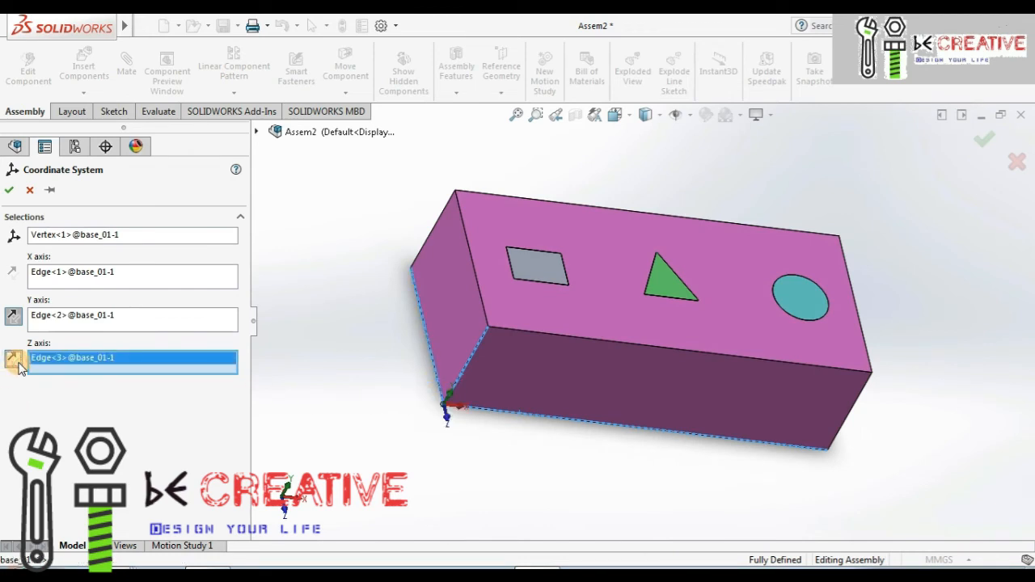
click(9, 194)
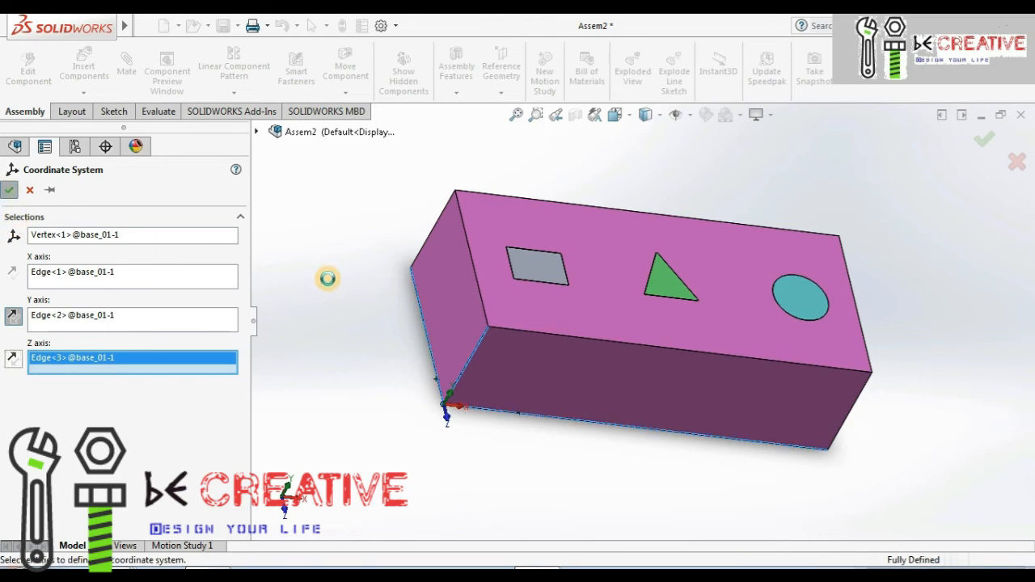
right_drag(341, 323, 364, 273)
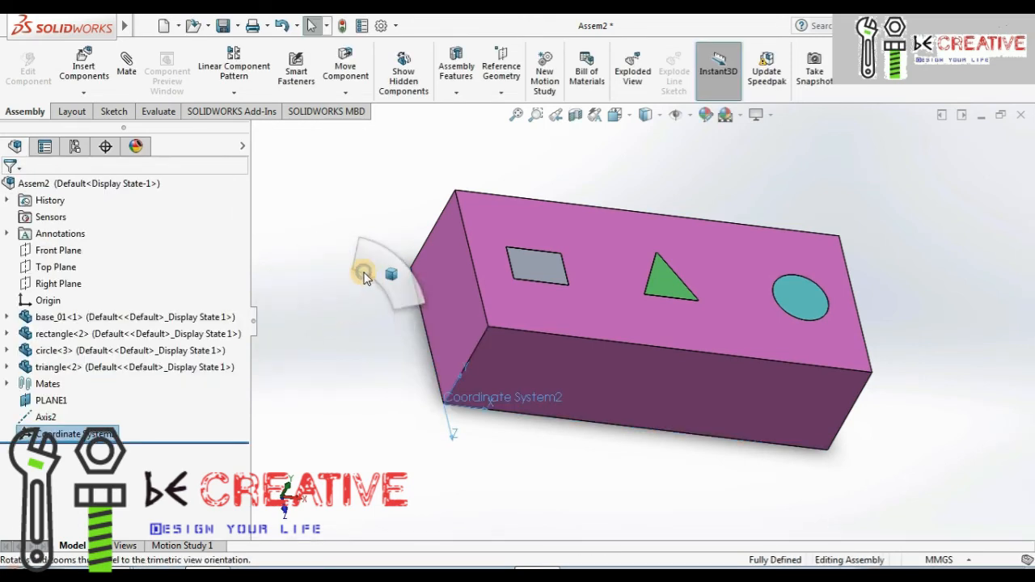
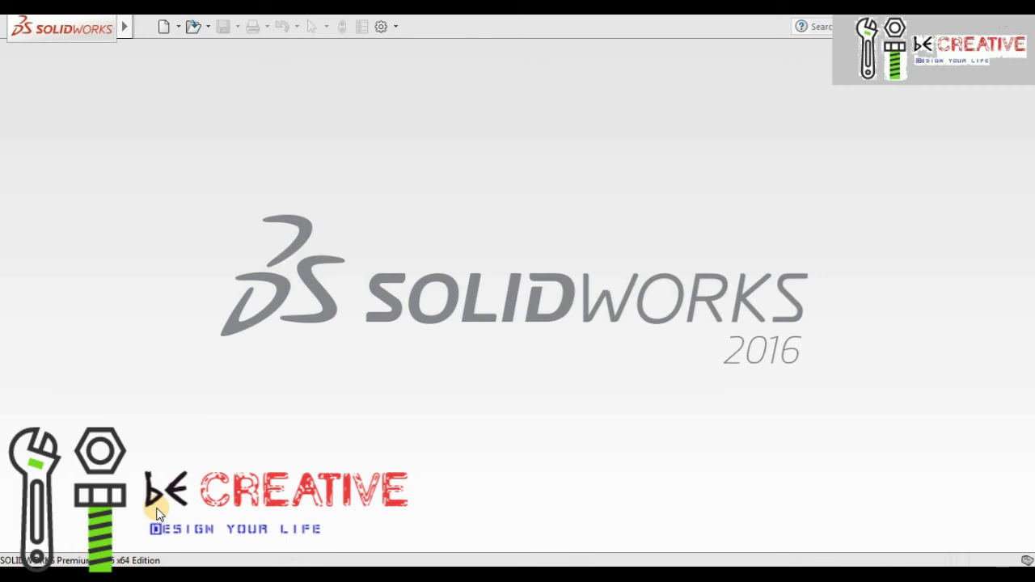
Create a new drawing on an A4 (ANSI) Landscape sheet with its sheet format displayed, without inserting a model view
click(163, 28)
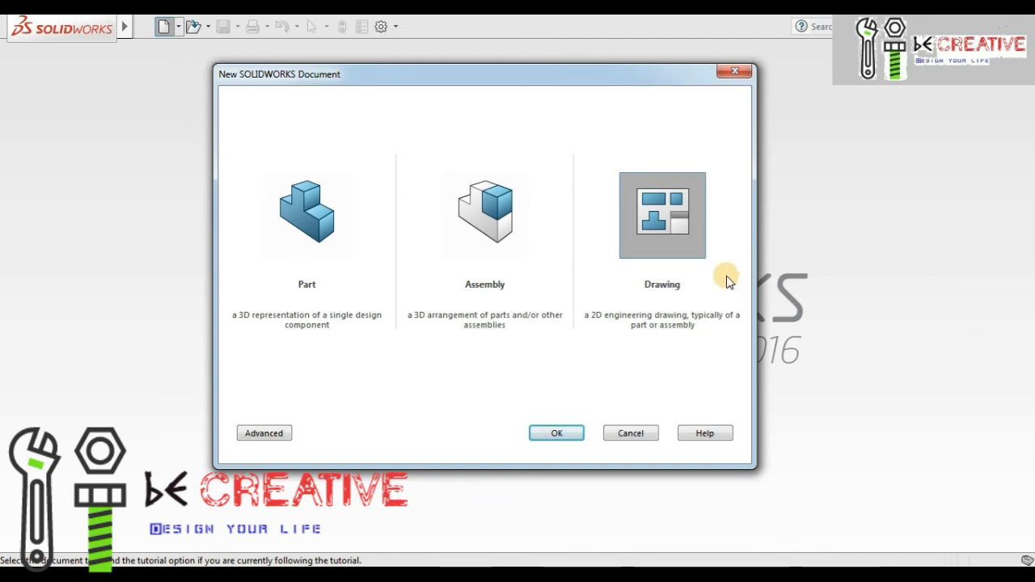
double_click(669, 239)
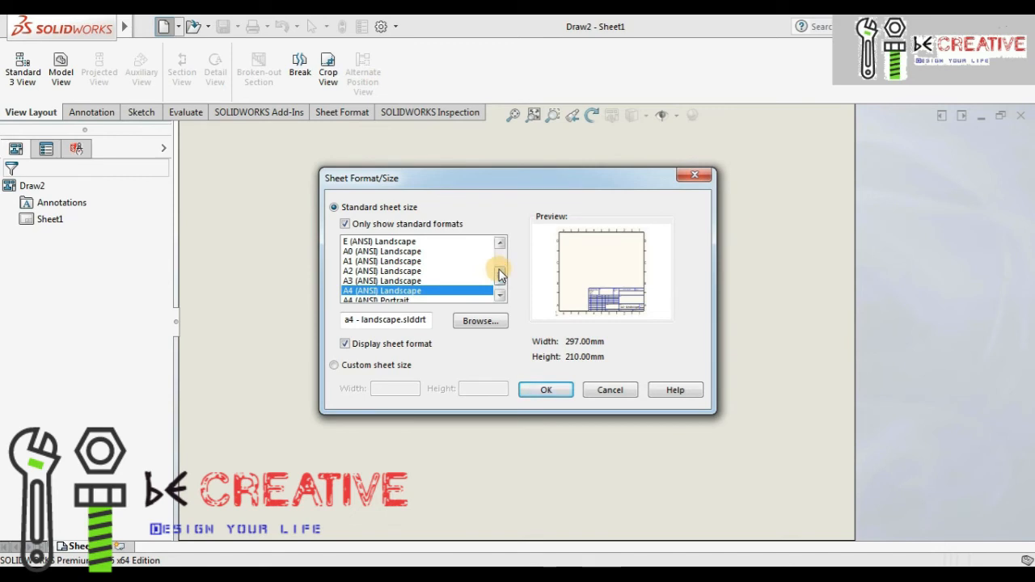
mouse_move(500, 275)
mouse_down()
mouse_move(501, 256)
mouse_move(505, 283)
mouse_up()
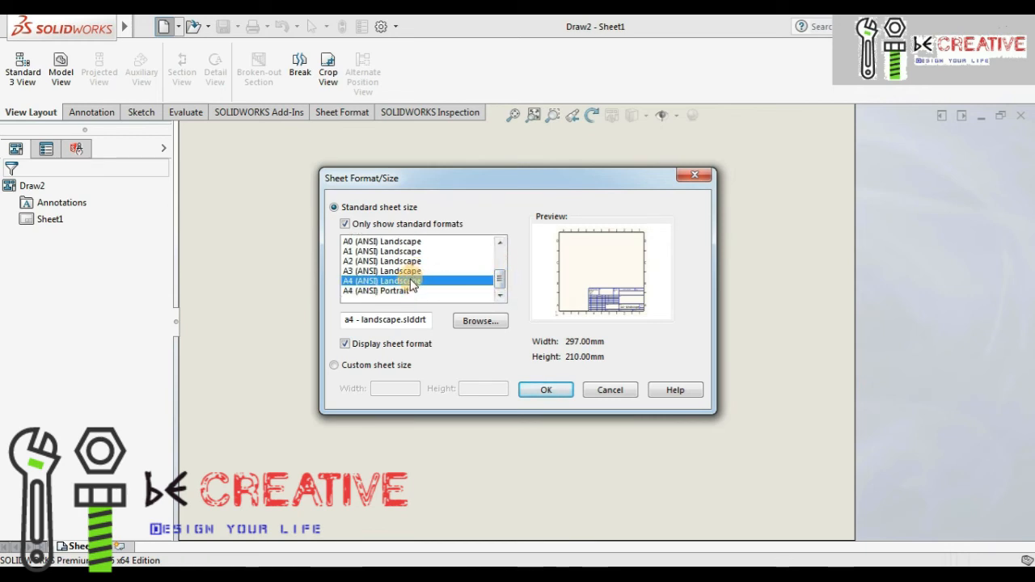
click(480, 322)
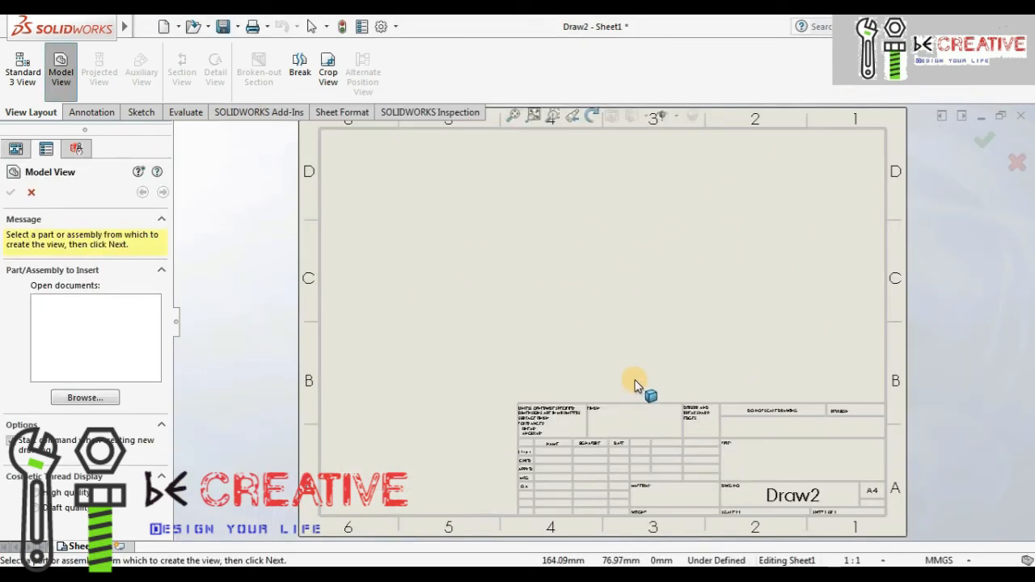
click(31, 192)
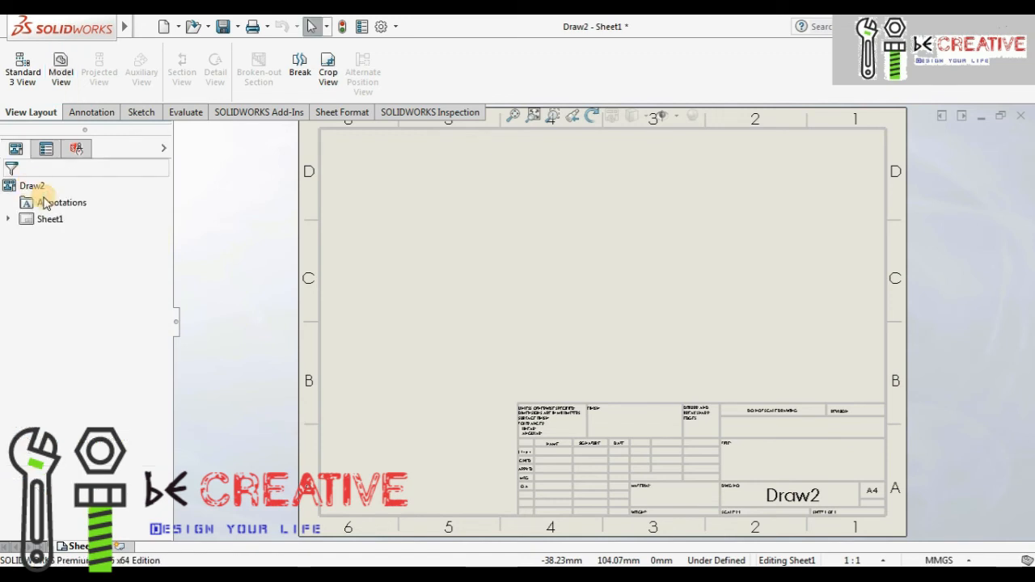
Examine the unit systems available in the drawing's document units settings, including the Custom option
click(475, 268)
mouse_move(12, 39)
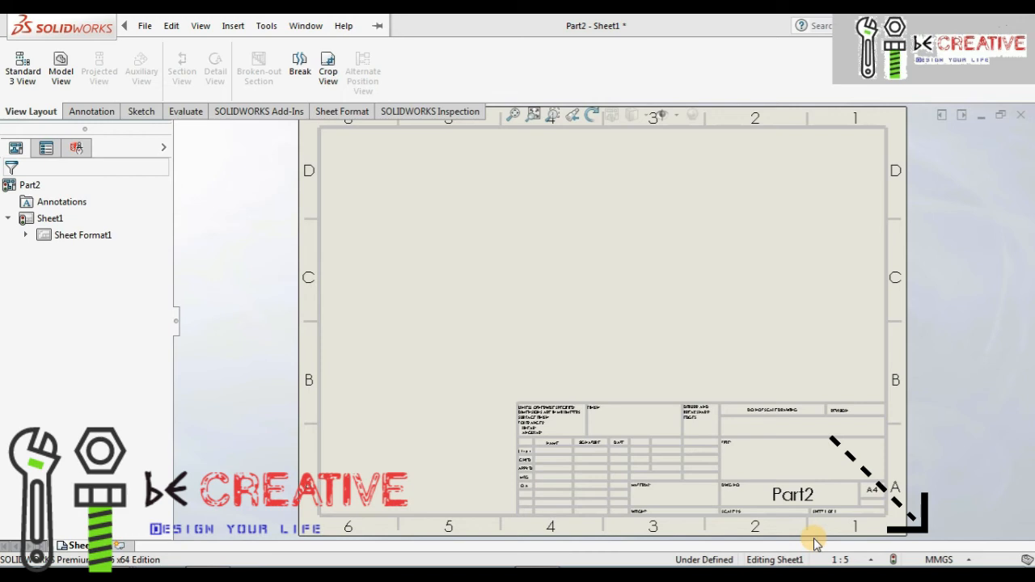
click(962, 559)
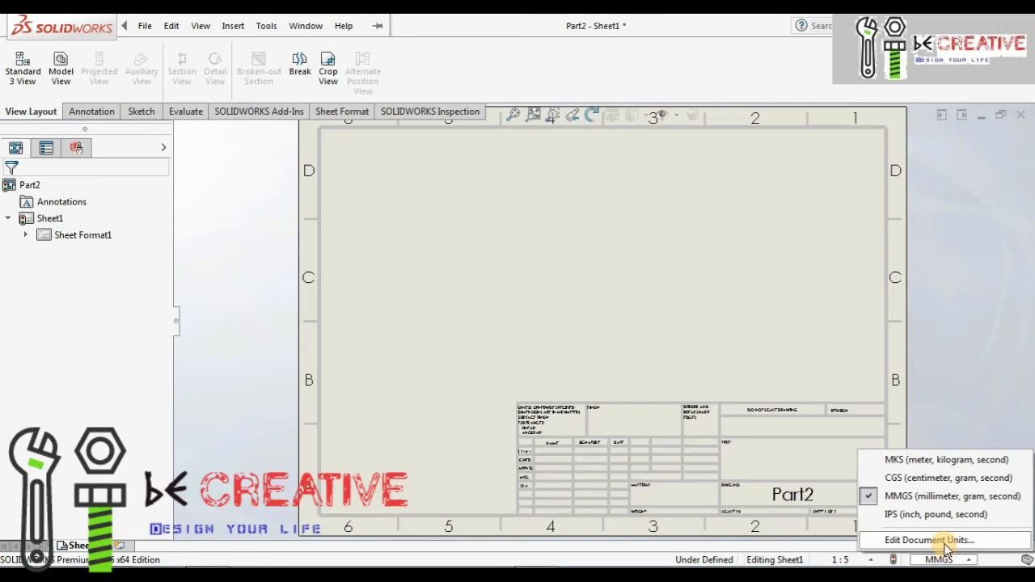
click(946, 540)
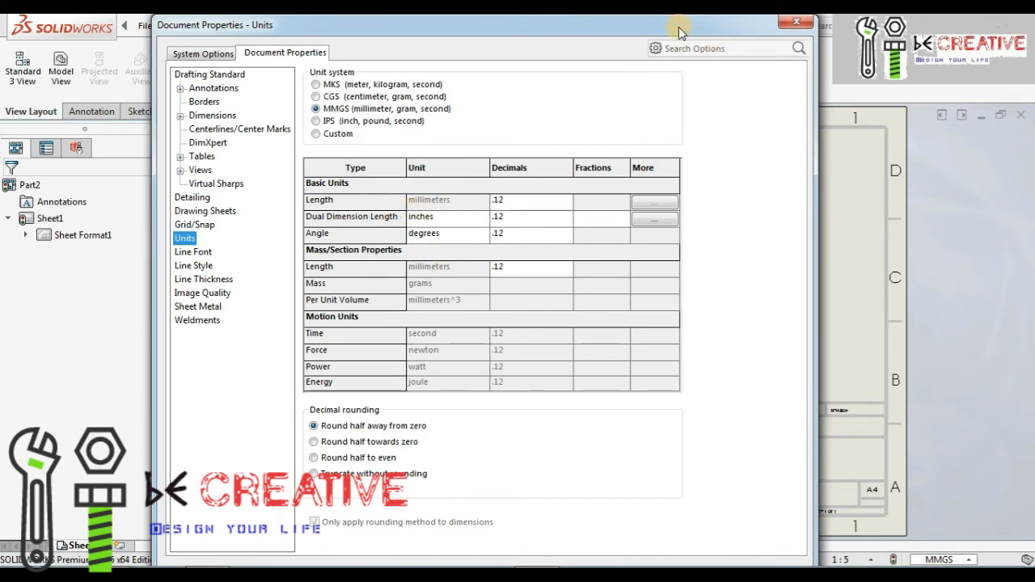
click(338, 136)
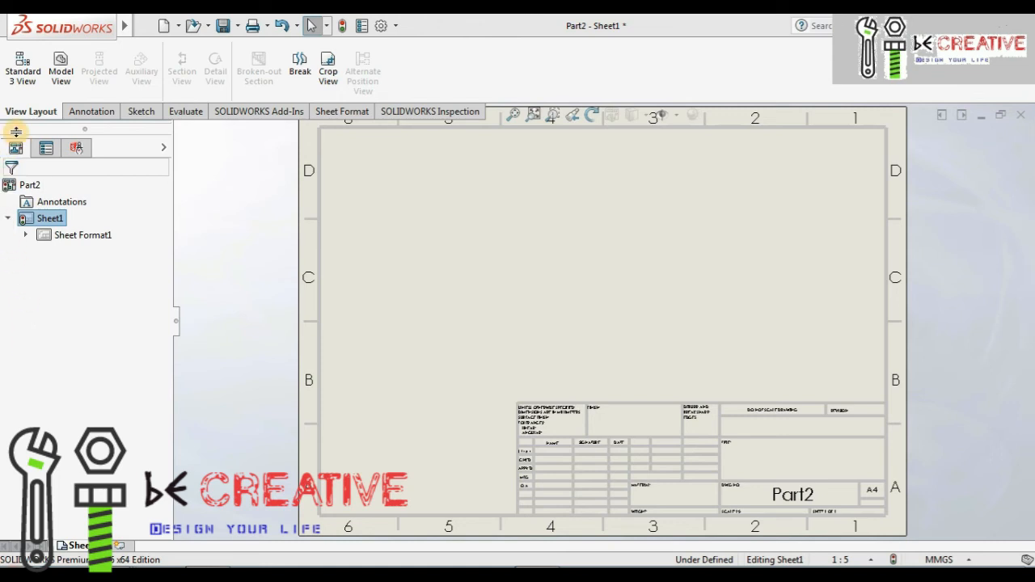
Insert the standard three views of Part4.SLDPRT from the sw folder and shift the side view slightly away from the front view
click(30, 85)
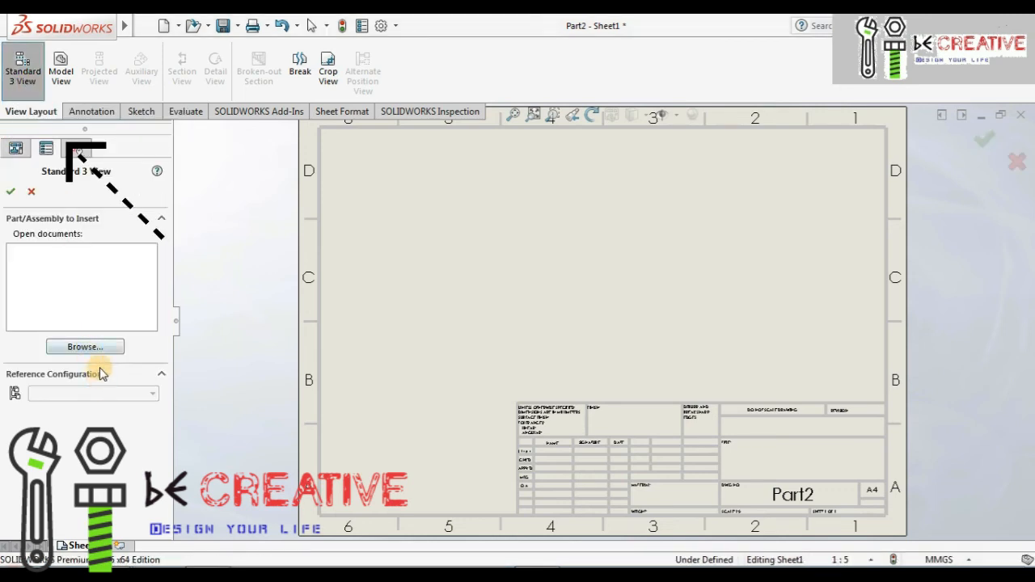
click(85, 347)
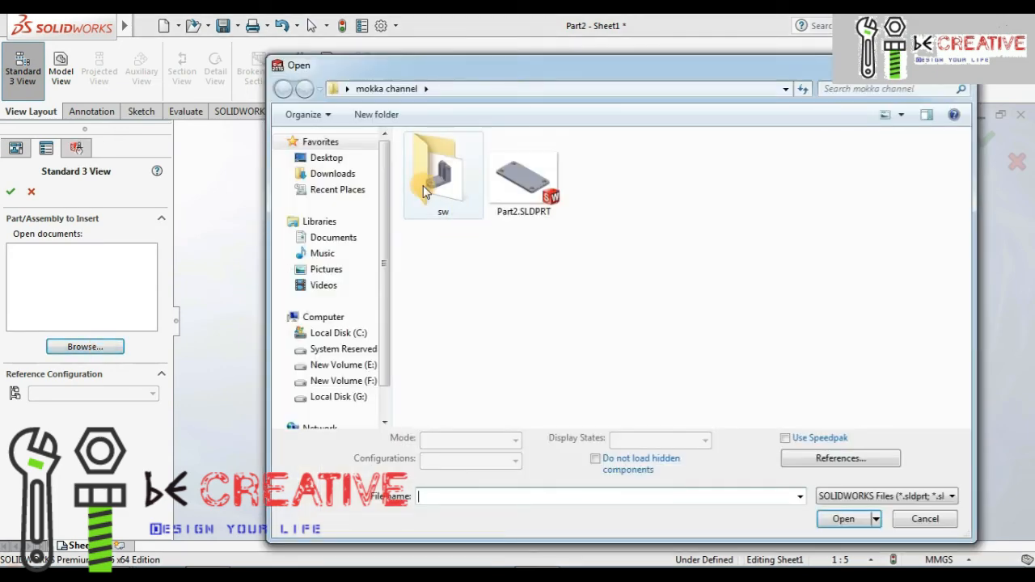
double_click(429, 188)
click(432, 157)
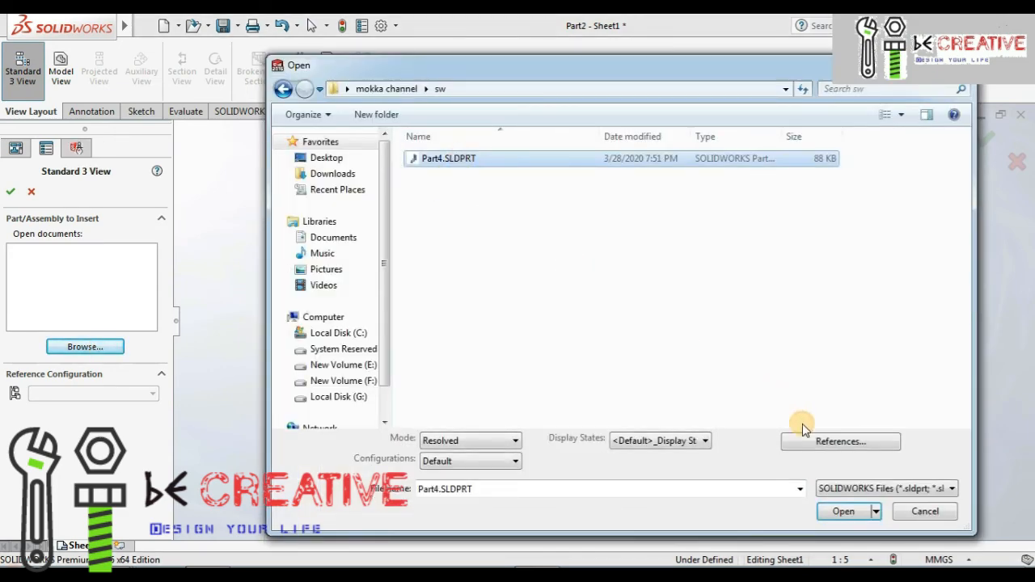
click(849, 516)
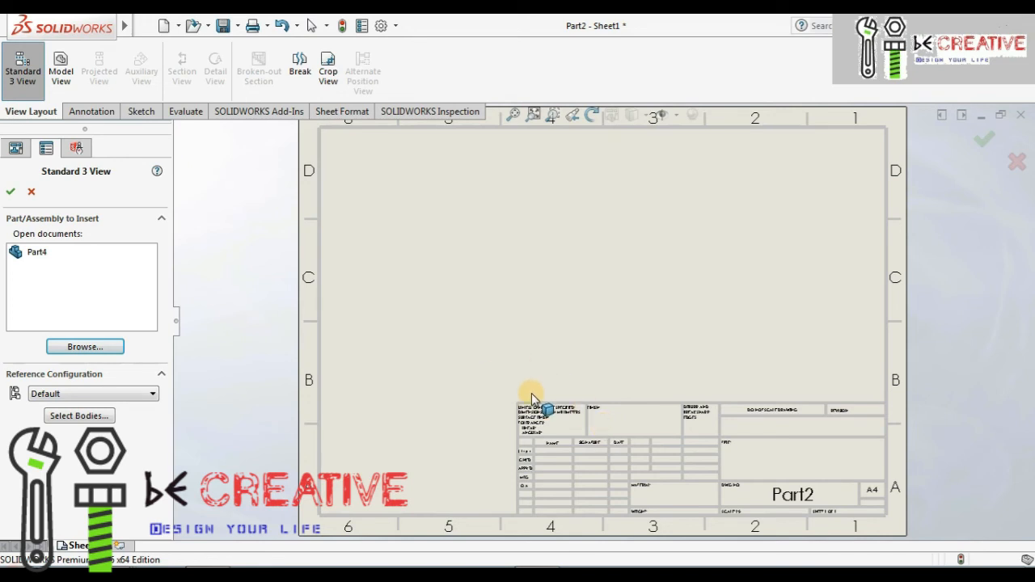
click(10, 191)
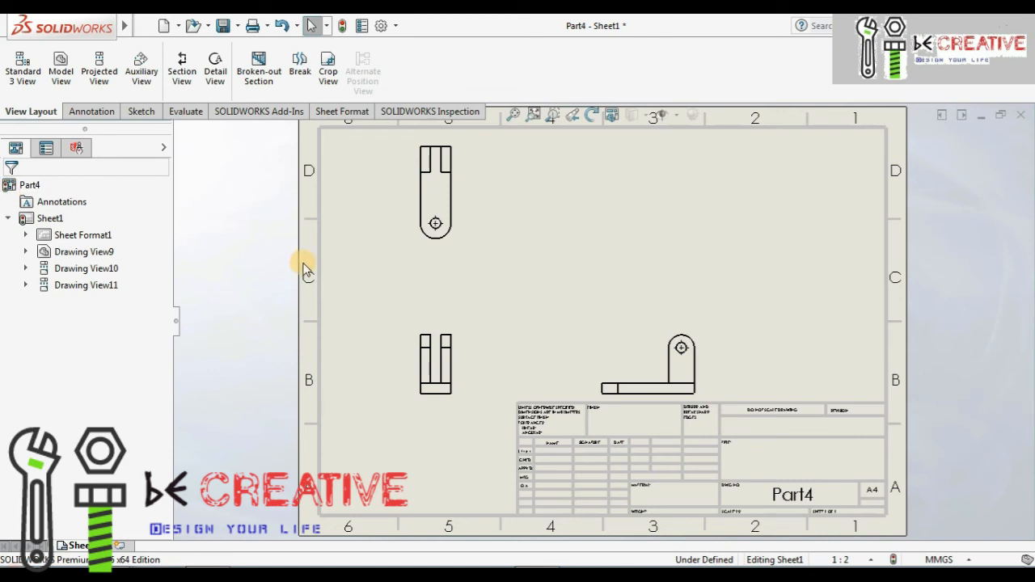
click(706, 356)
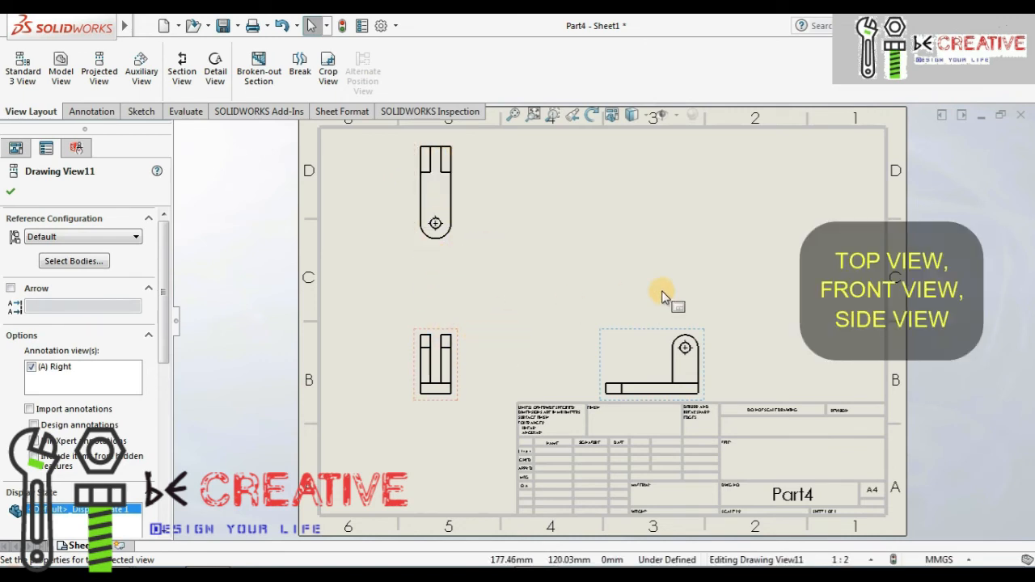
click(11, 193)
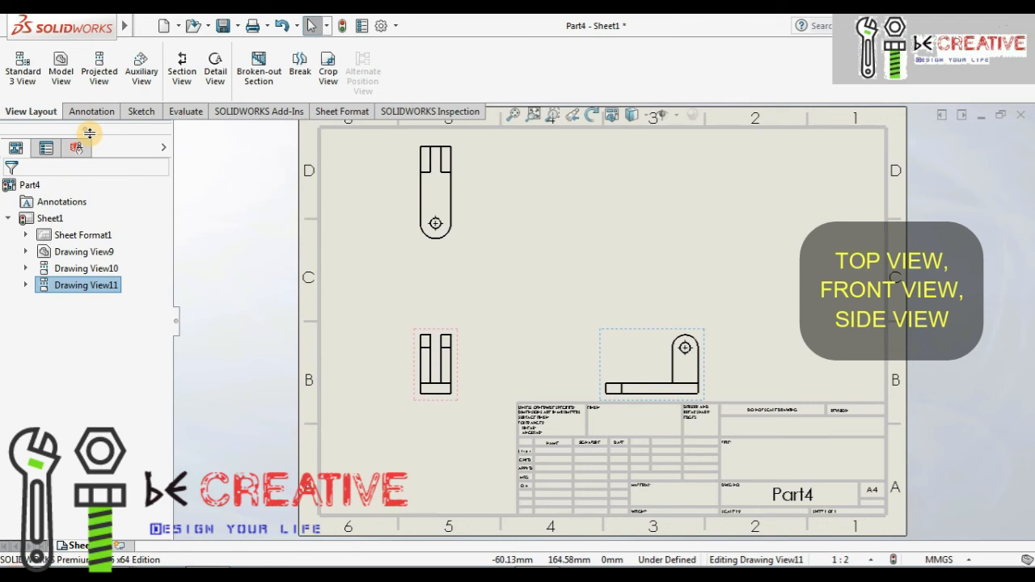
Place an isometric model view of Part4 above the side view
click(61, 70)
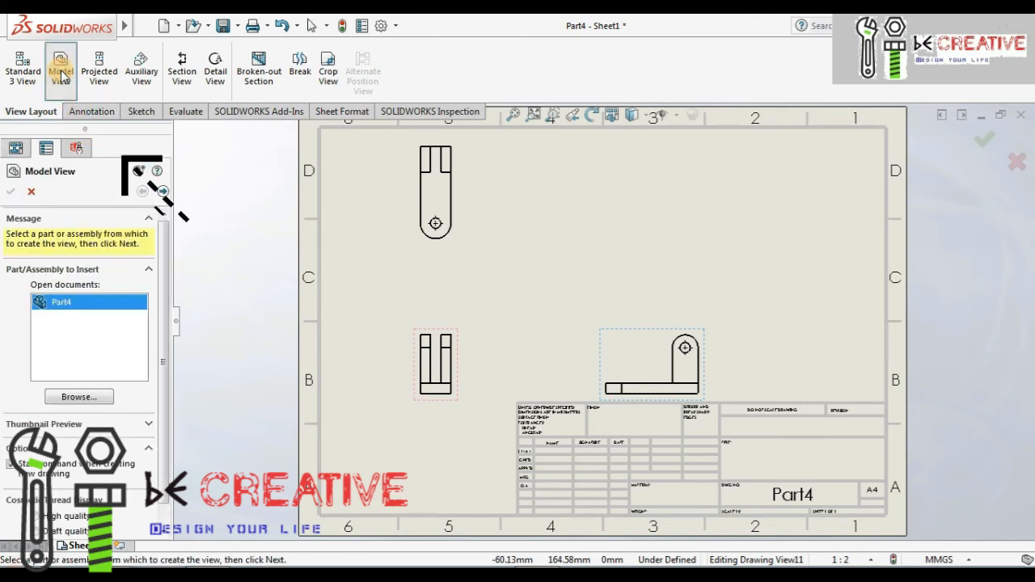
double_click(93, 311)
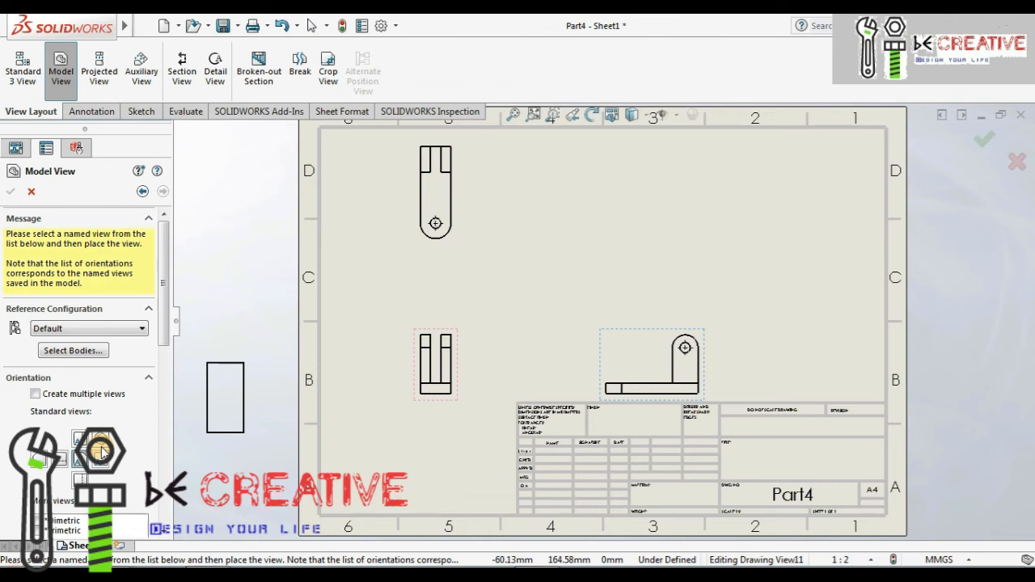
click(99, 451)
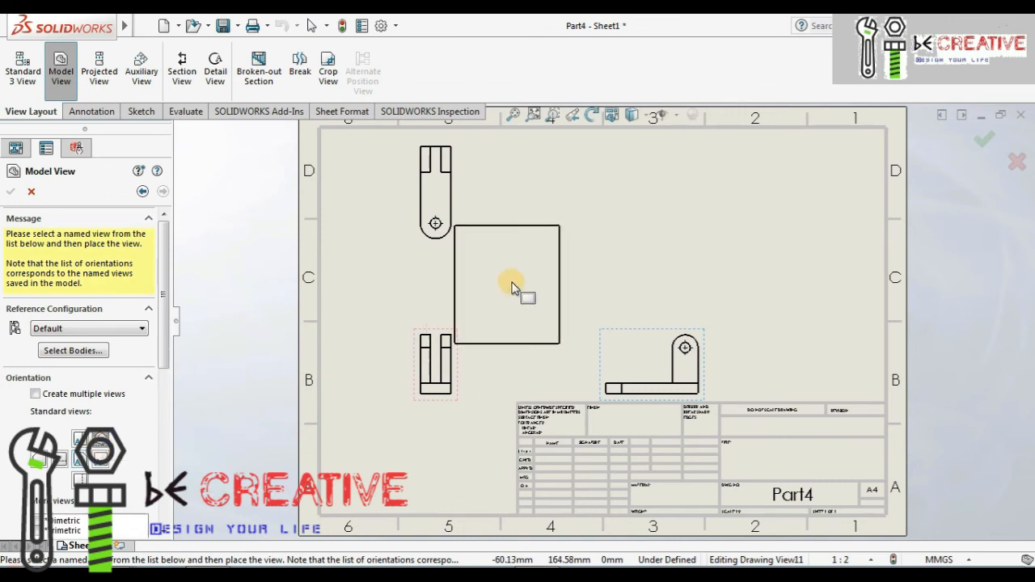
click(655, 212)
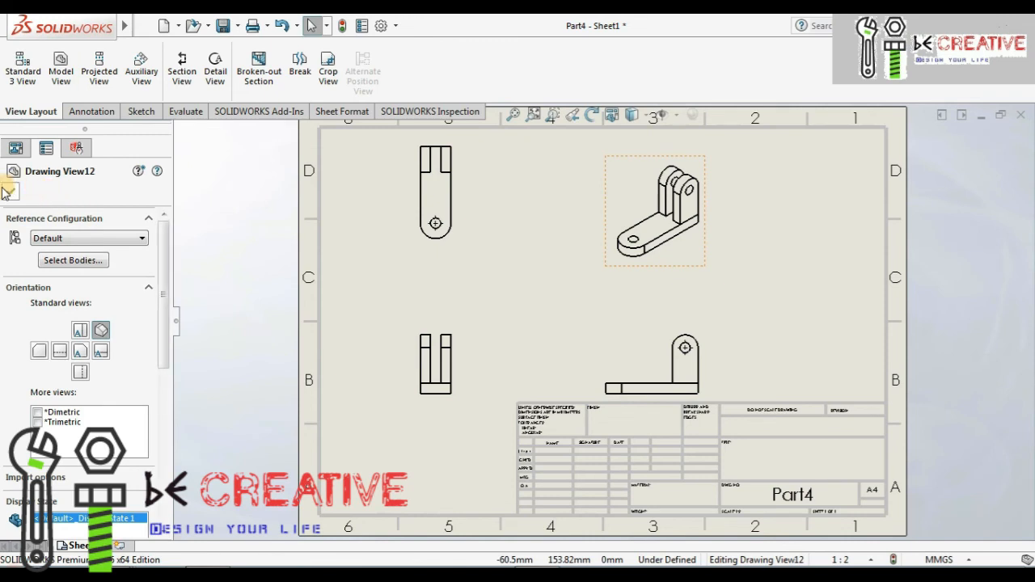
click(8, 191)
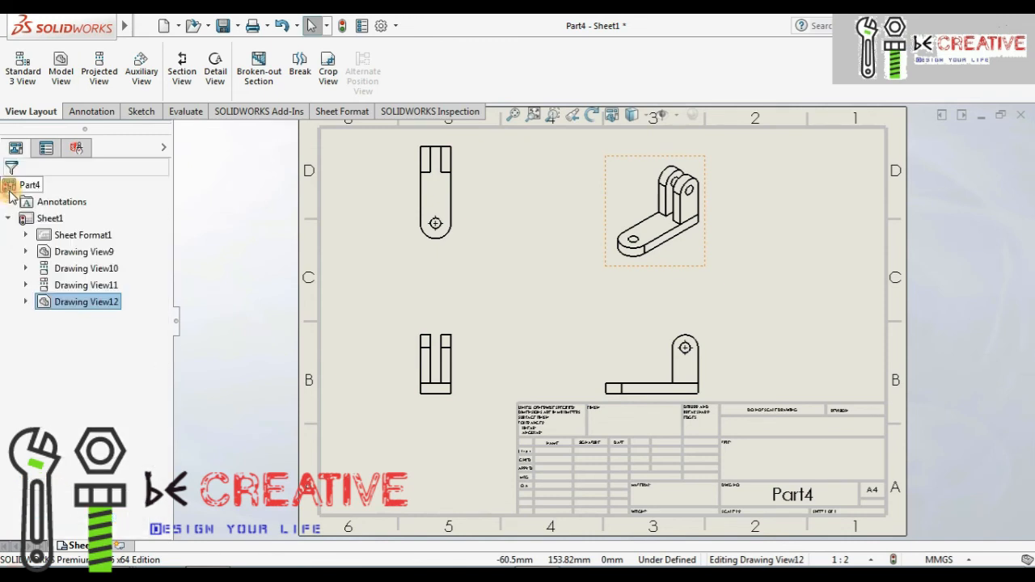
Set the front view's display style to Shaded With Edges and move the view slightly up the sheet
click(464, 403)
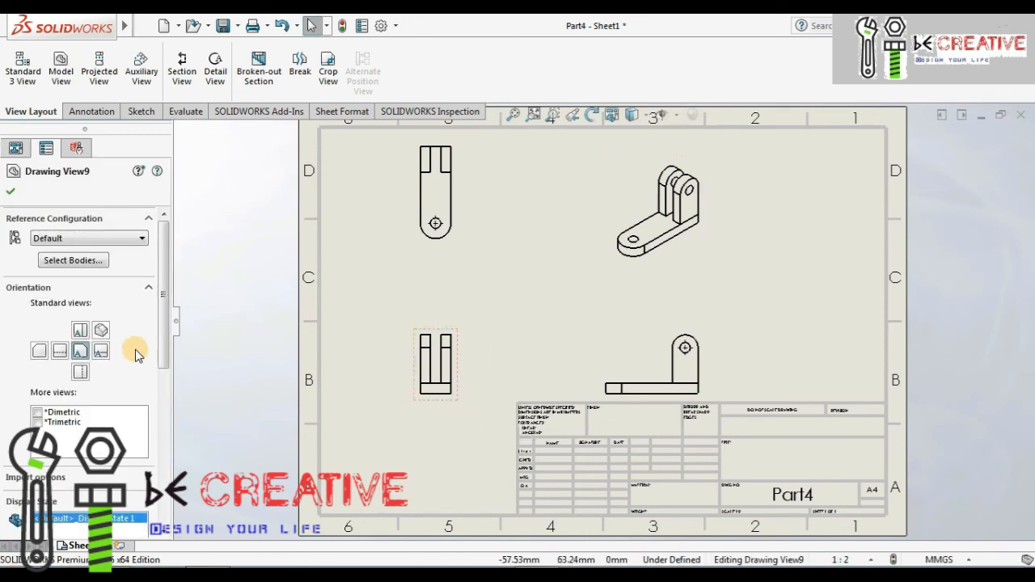
drag(164, 323, 154, 404)
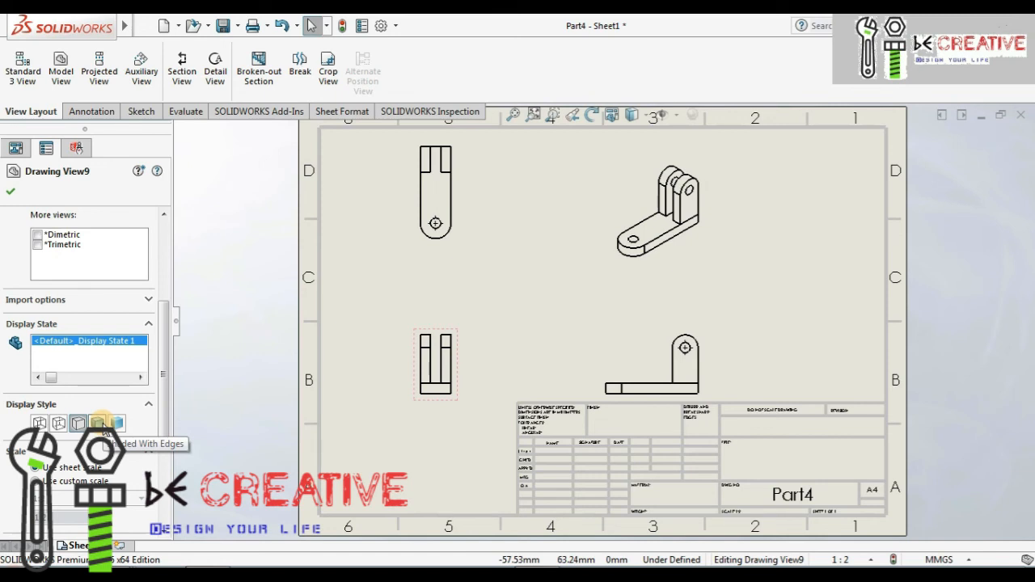
click(101, 426)
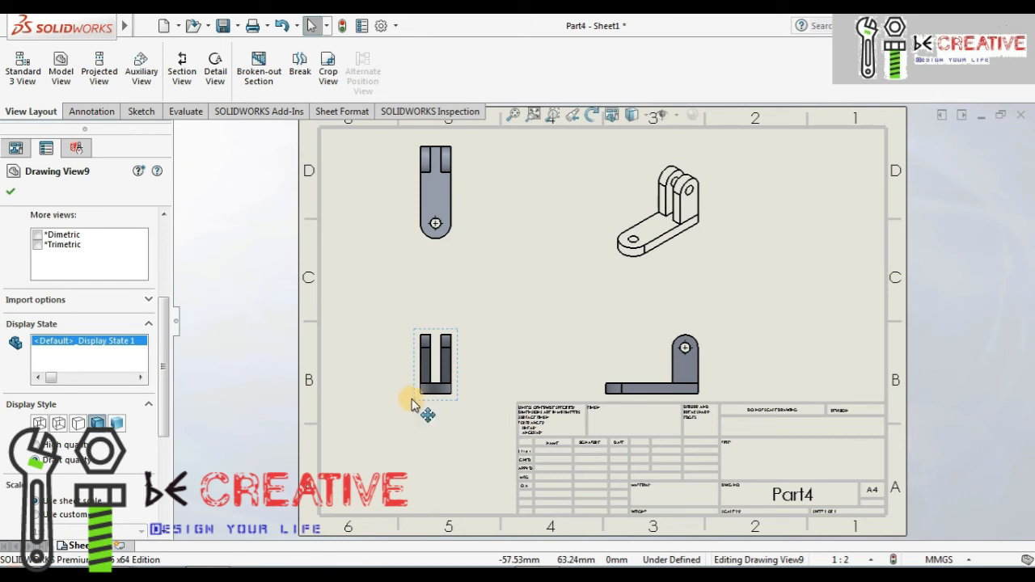
drag(428, 414, 428, 401)
click(423, 432)
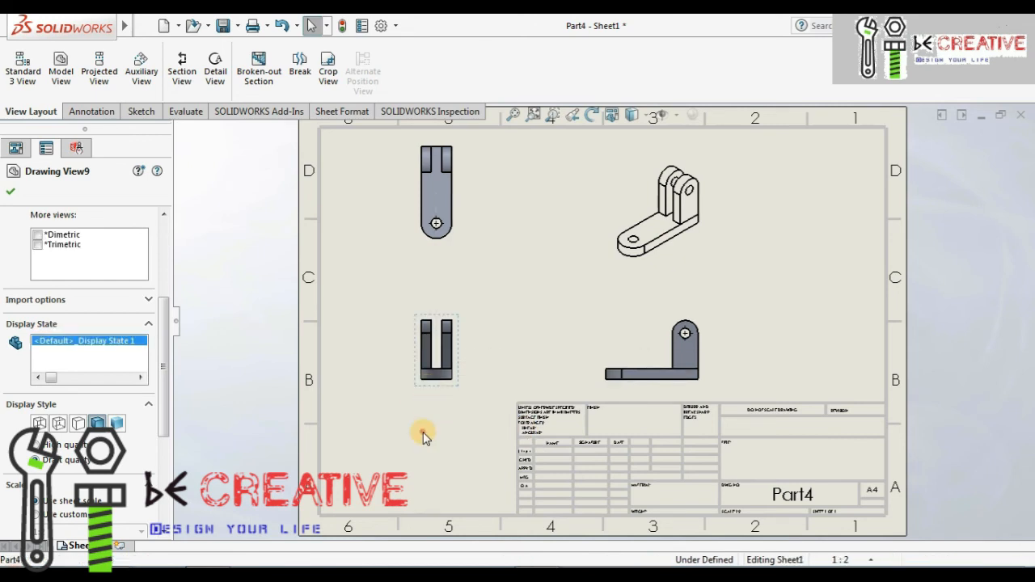
Set the isometric view's display style to Shaded With Edges
click(648, 269)
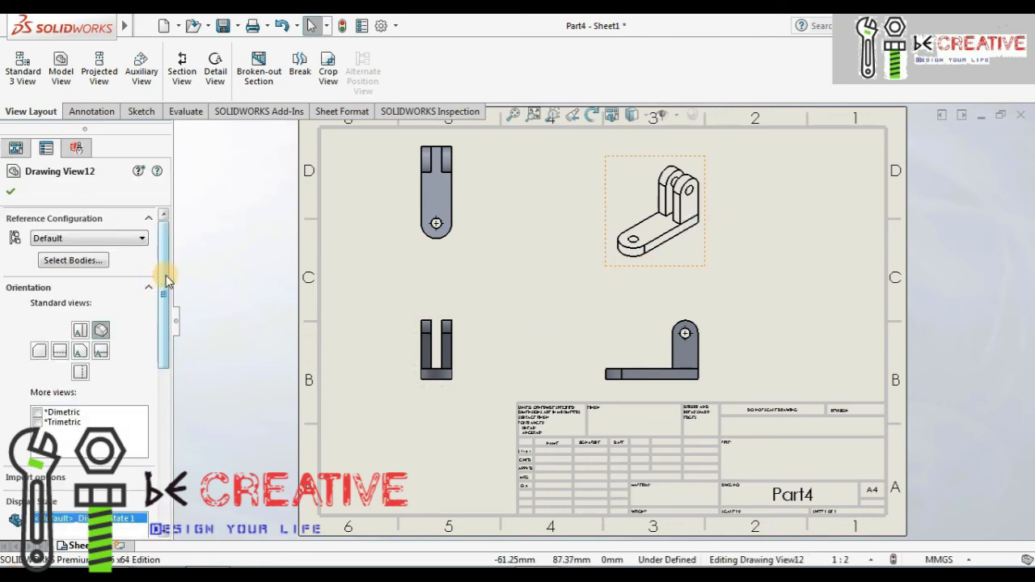
drag(162, 279, 156, 354)
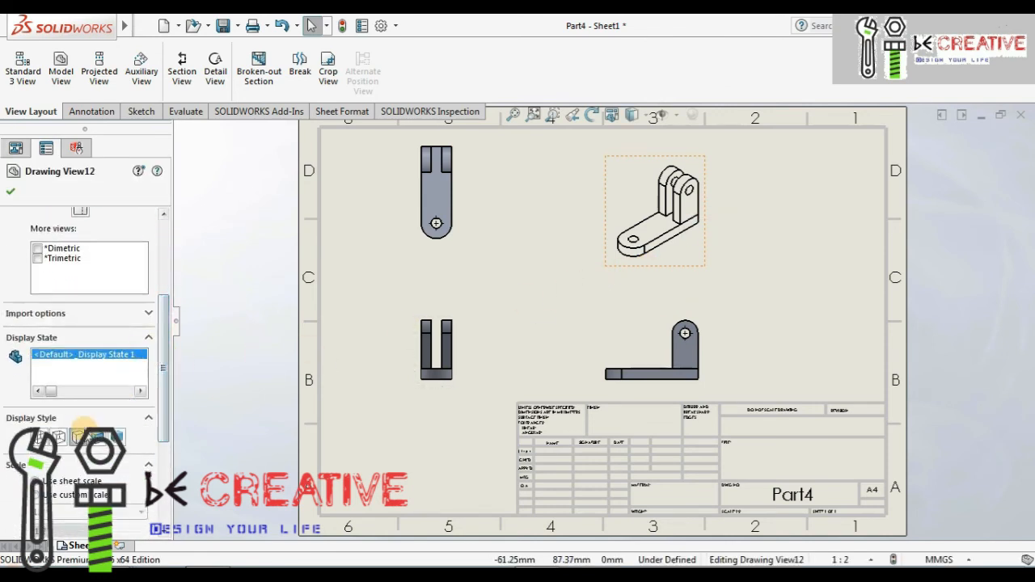
click(96, 441)
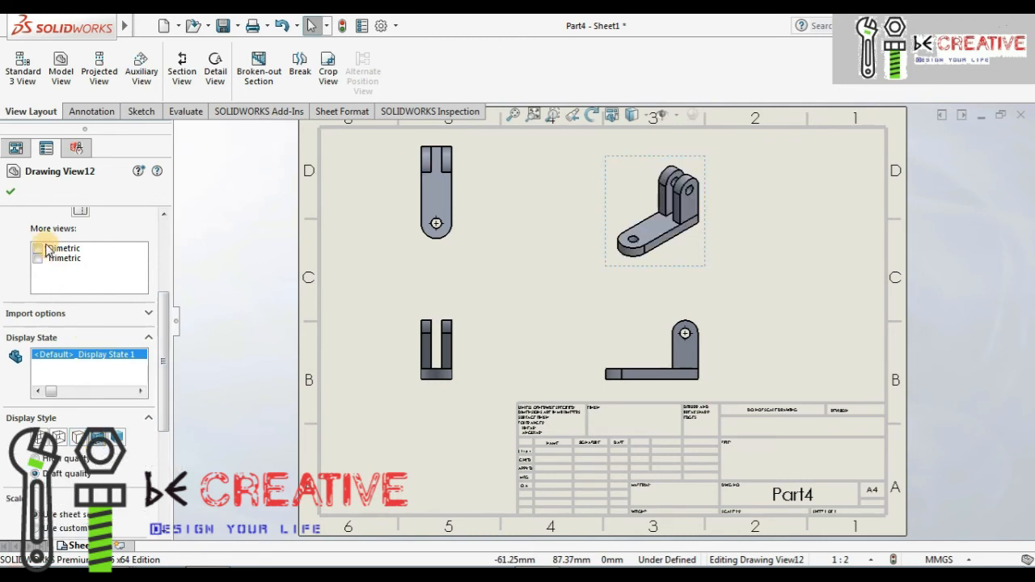
click(11, 192)
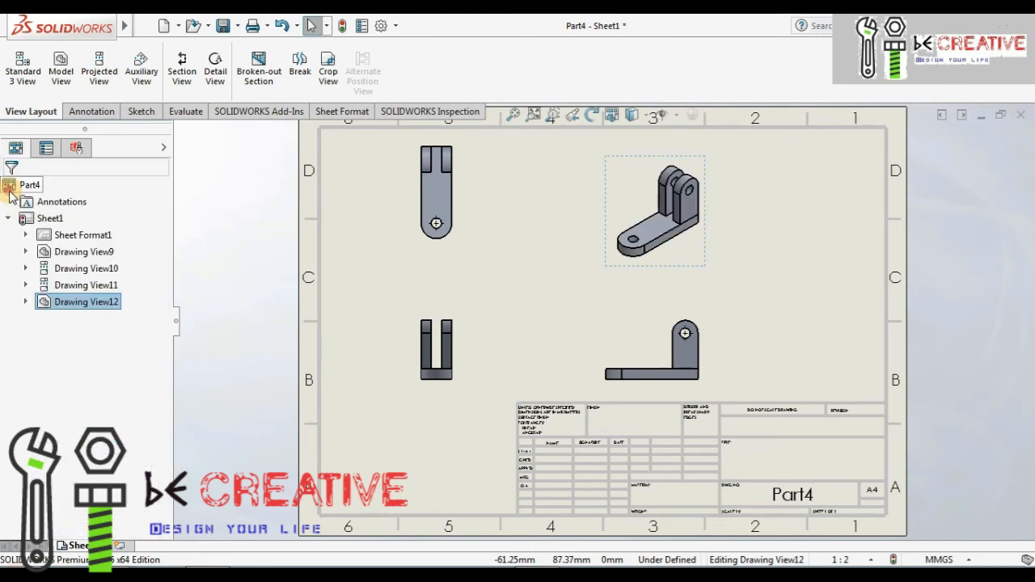
click(283, 328)
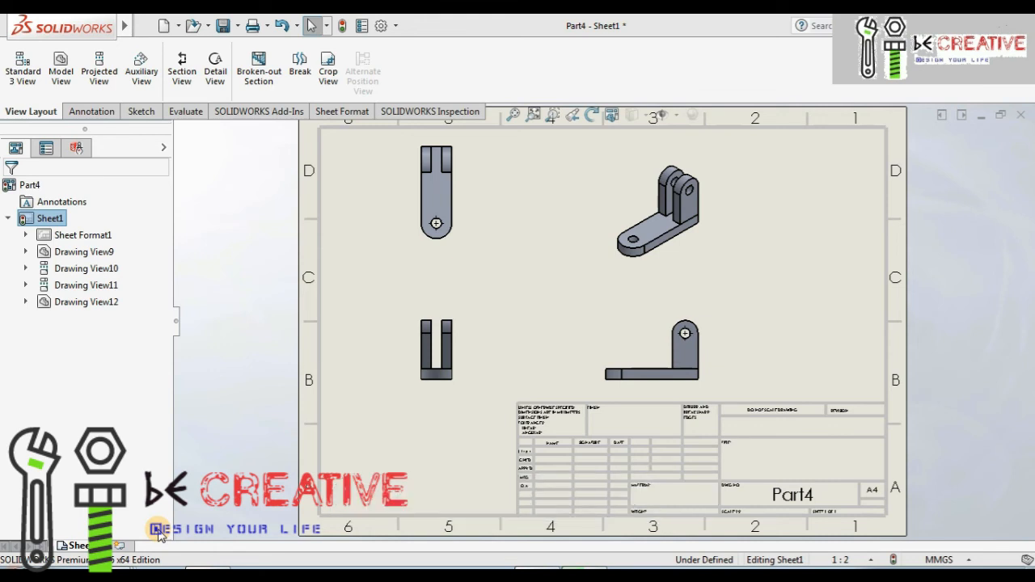
Set the sheet scale to 1:3 in the sheet properties
click(101, 236)
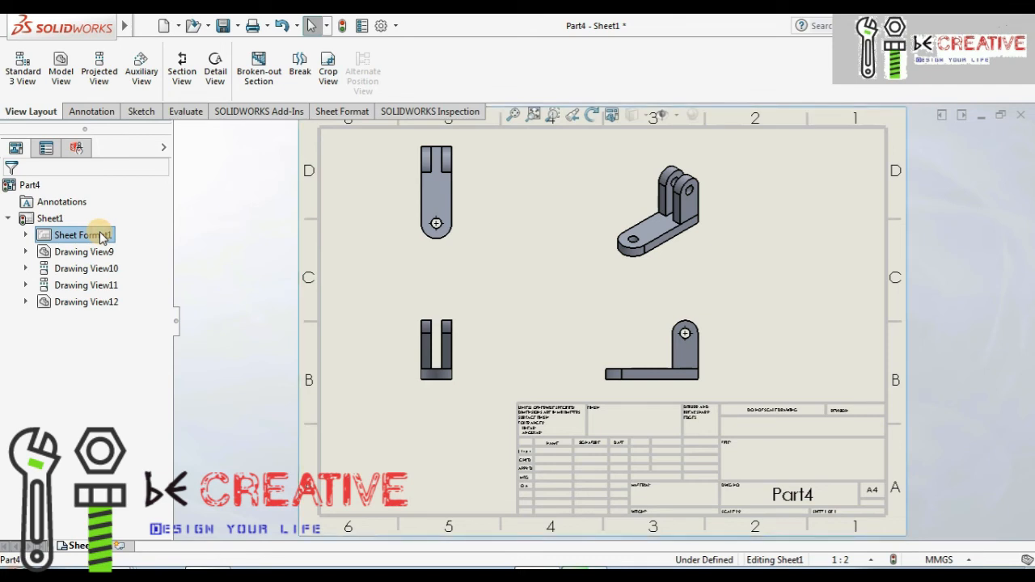
right_click(101, 235)
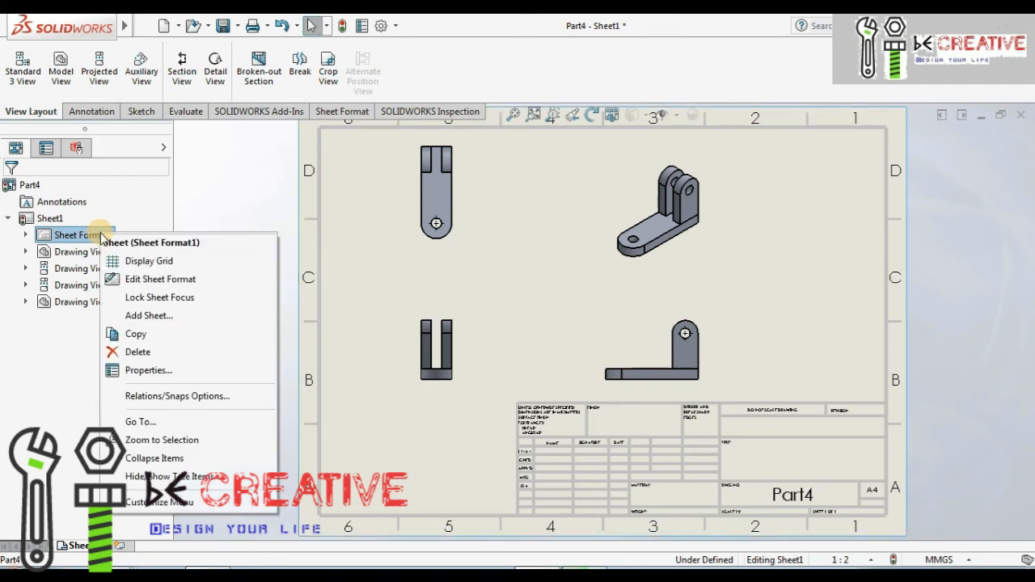
click(149, 370)
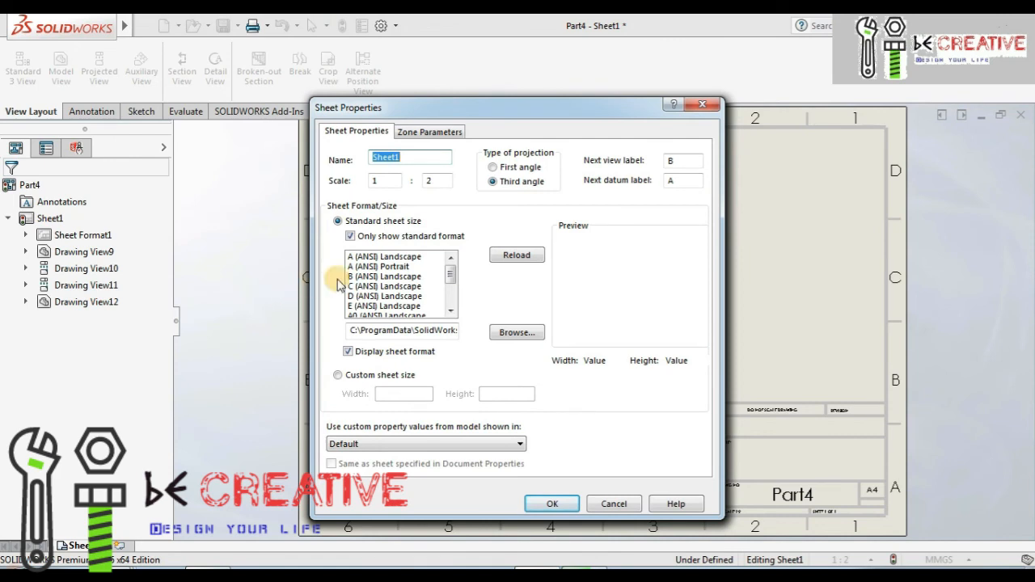
double_click(435, 181)
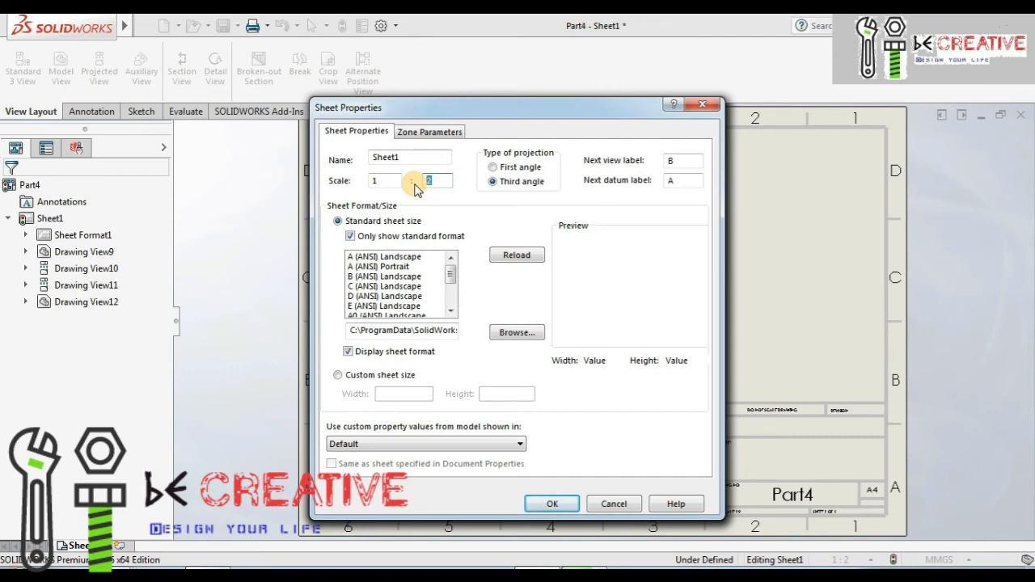
text(3)
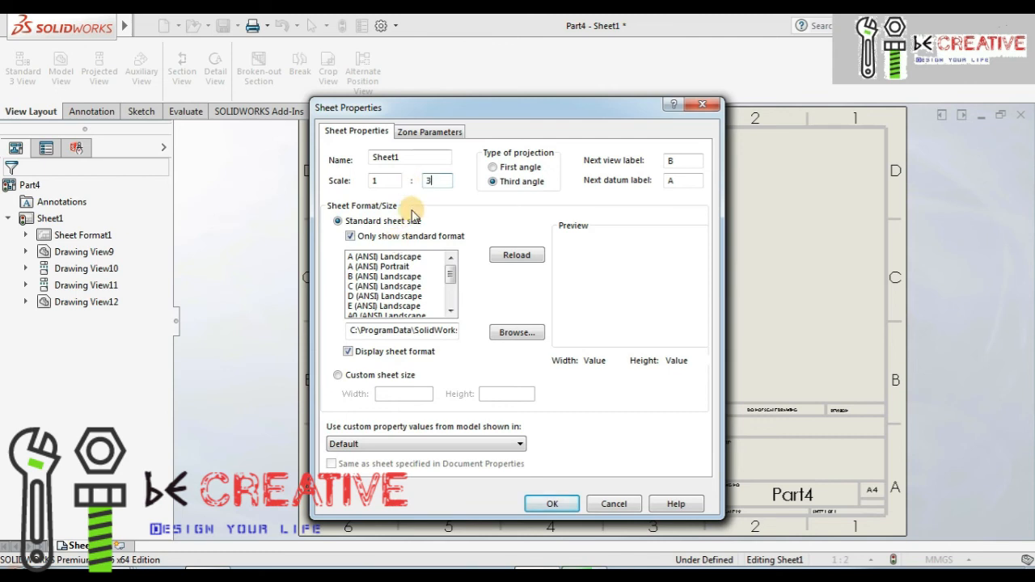
click(550, 503)
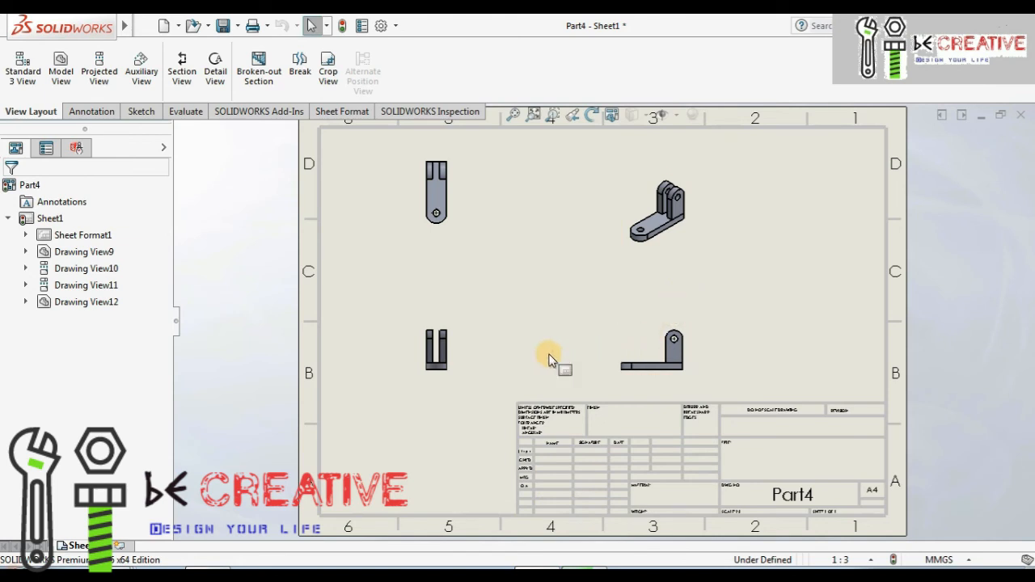
Override the sheet scale for the front view with a larger custom scale, enlarging the linked top and side views with it
click(457, 336)
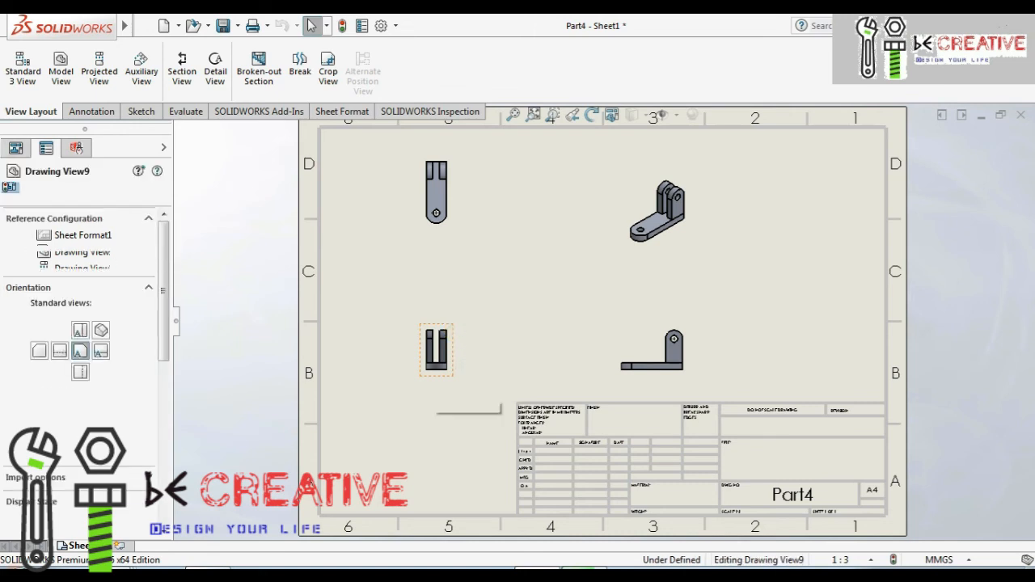
mouse_move(169, 330)
mouse_down()
mouse_move(164, 322)
mouse_move(168, 458)
mouse_up()
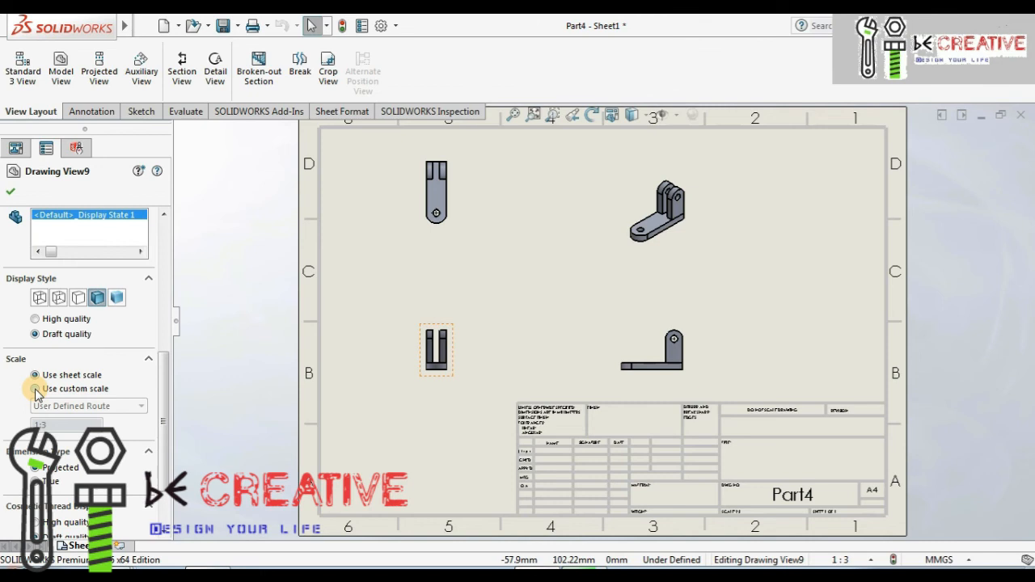
click(34, 389)
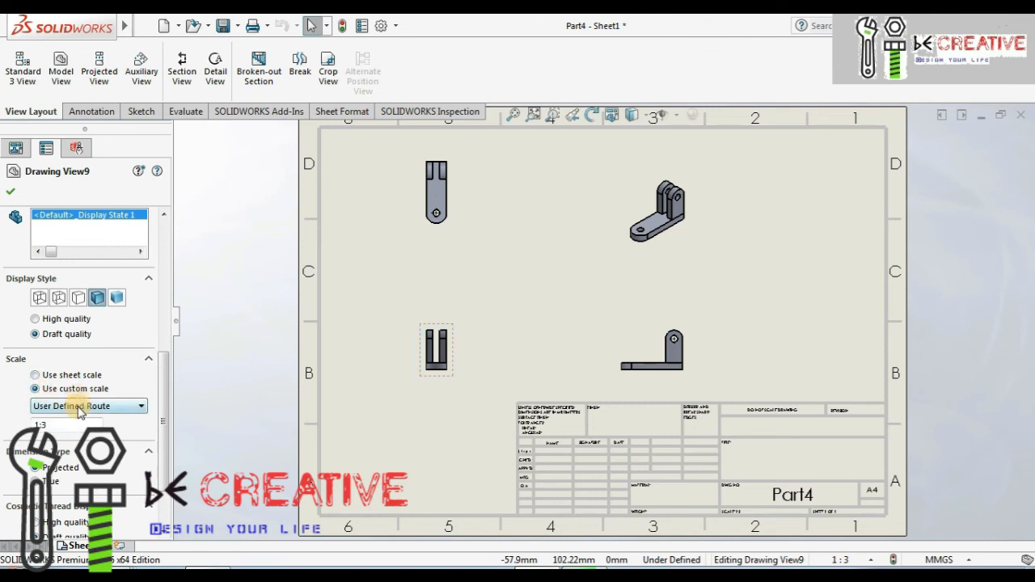
click(80, 406)
click(73, 451)
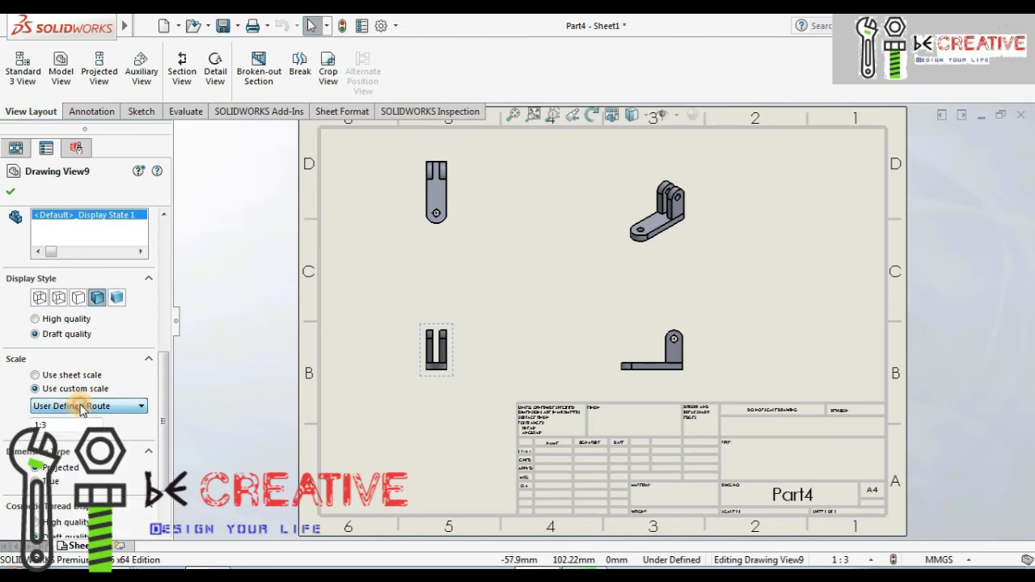
click(10, 191)
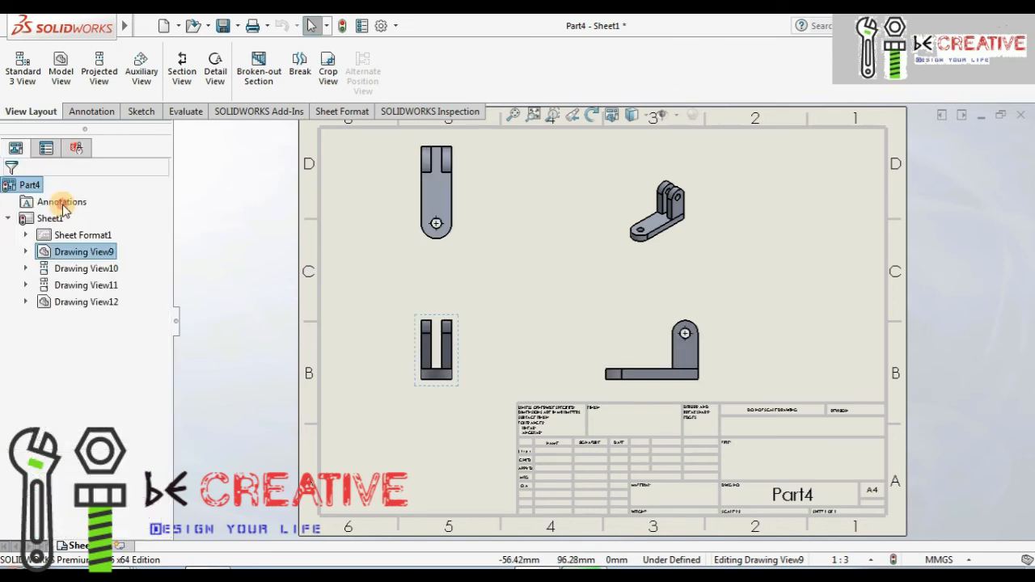
Give the isometric view a custom scale of 1:1 instead of the sheet scale
click(671, 243)
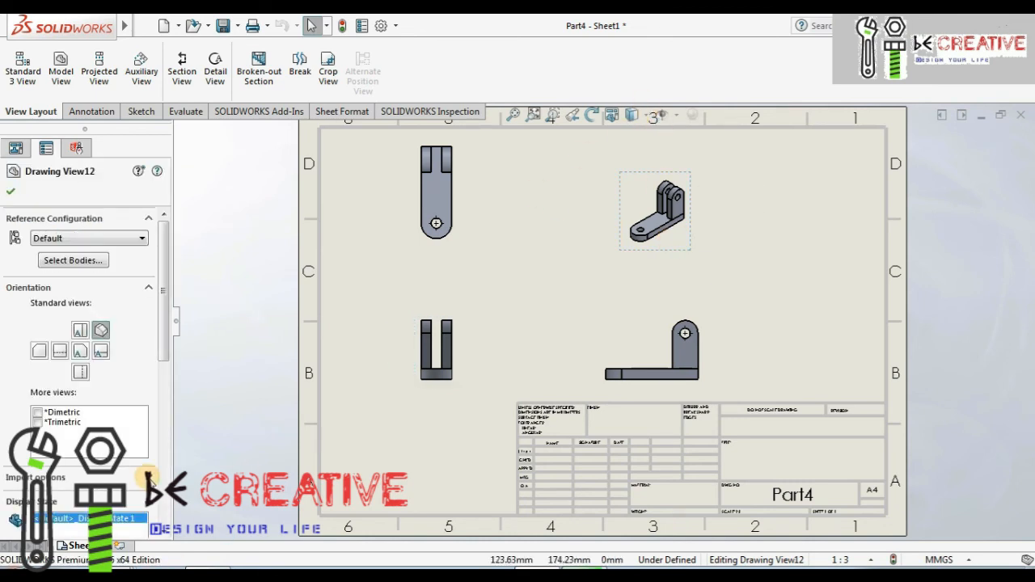
drag(159, 368, 158, 477)
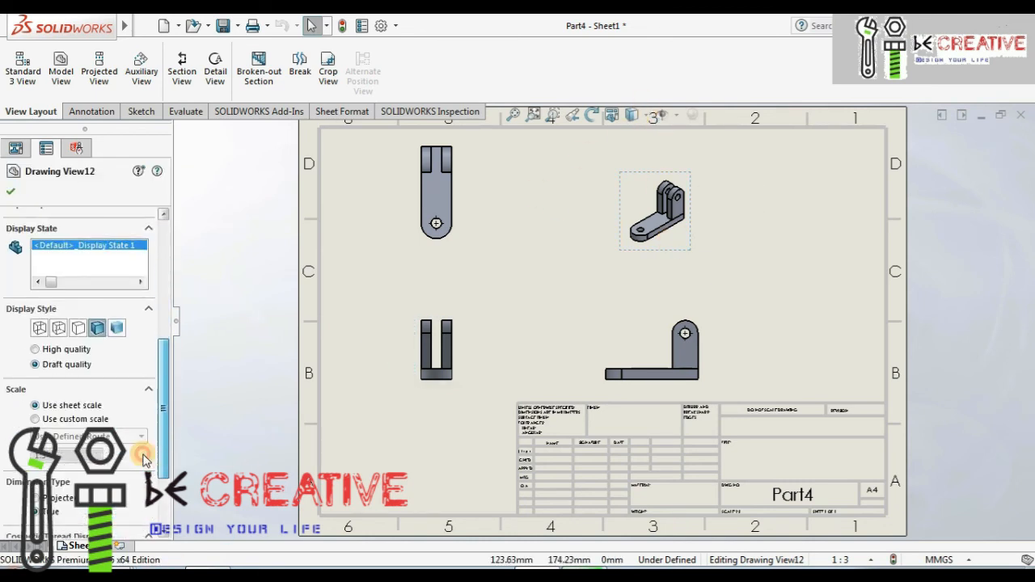
click(66, 422)
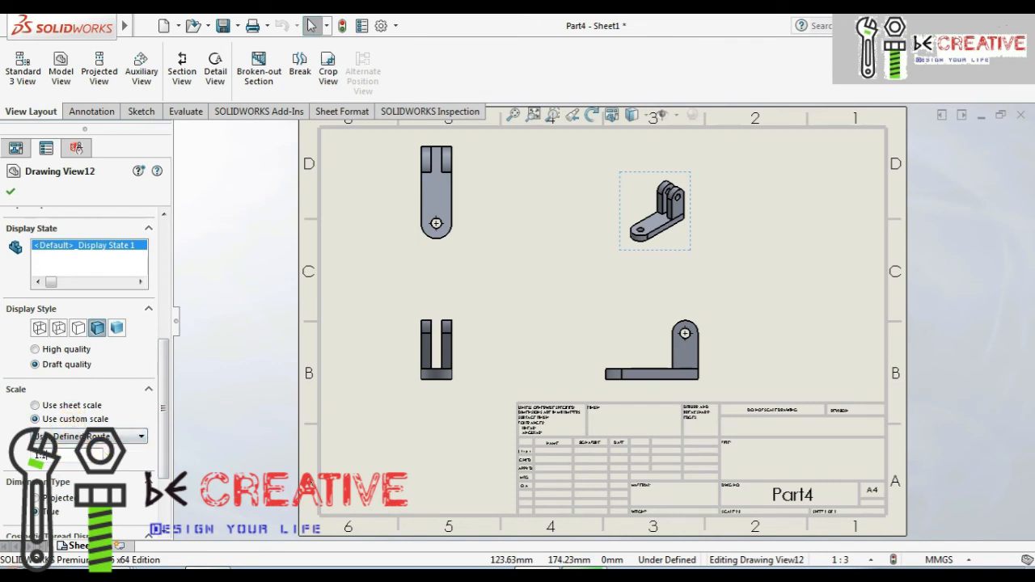
click(101, 453)
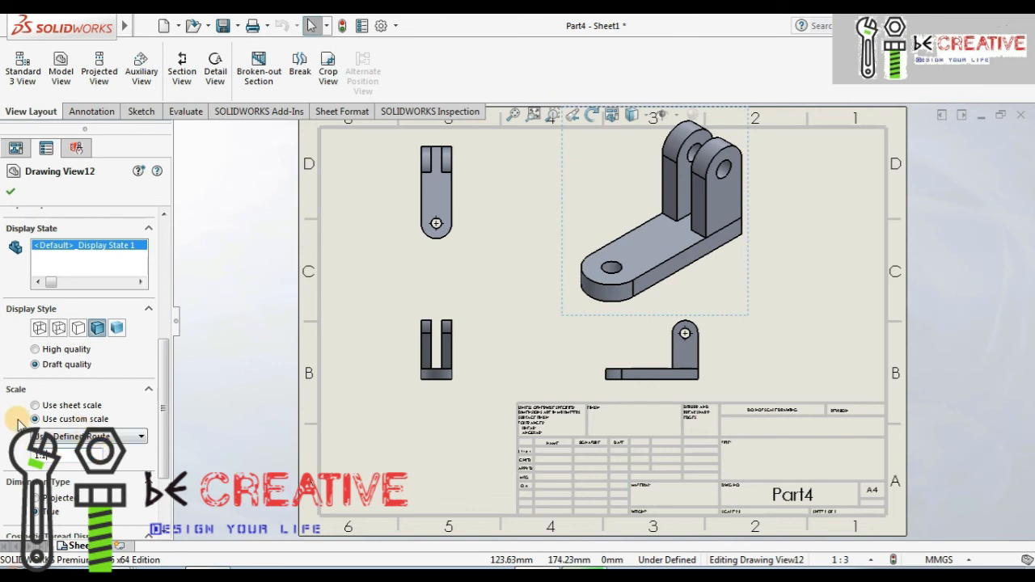
Try the Hidden Lines Visible and Wireframe display styles on the isometric view and settle on Hidden Lines Removed
click(78, 330)
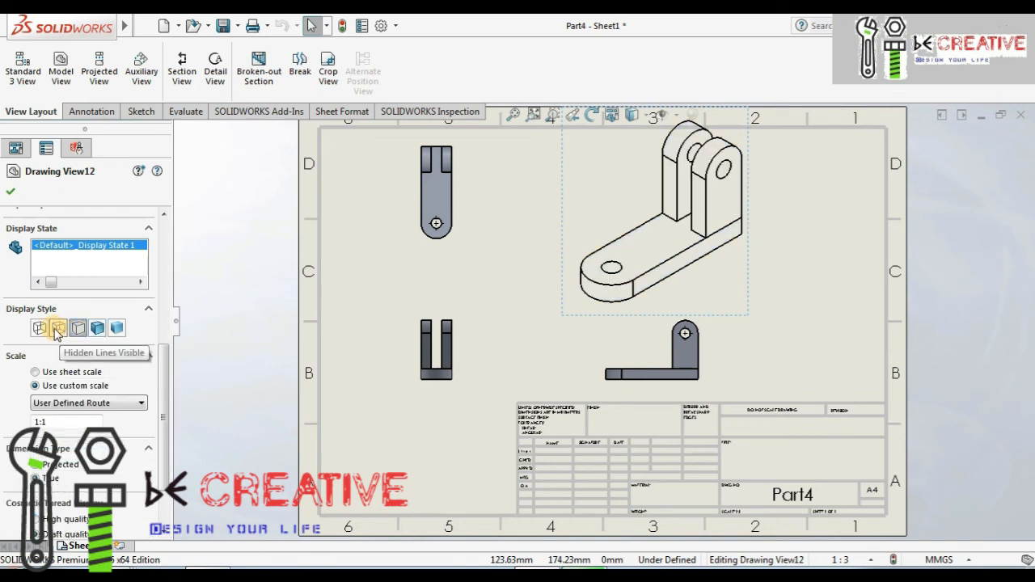
click(57, 329)
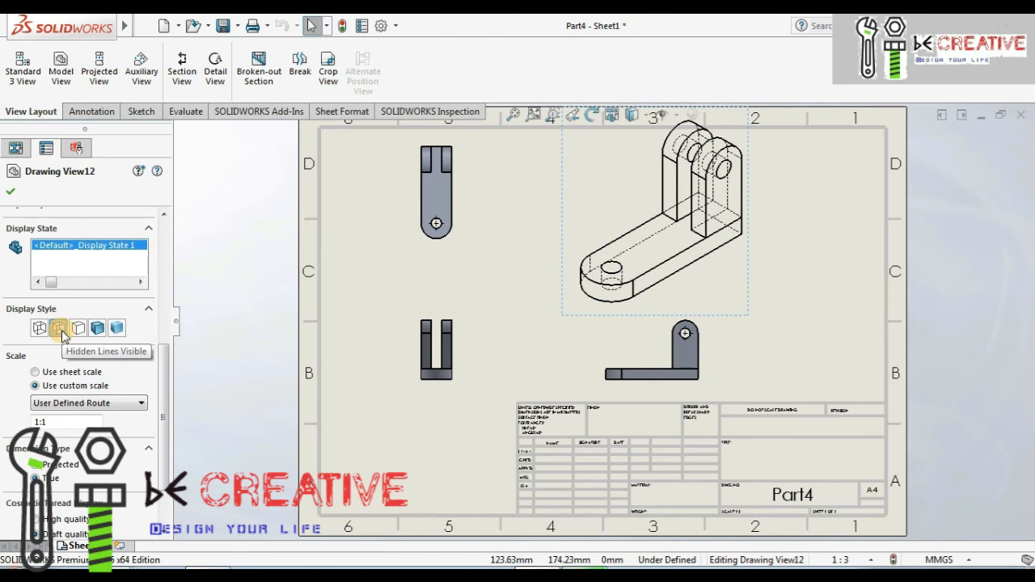
click(39, 329)
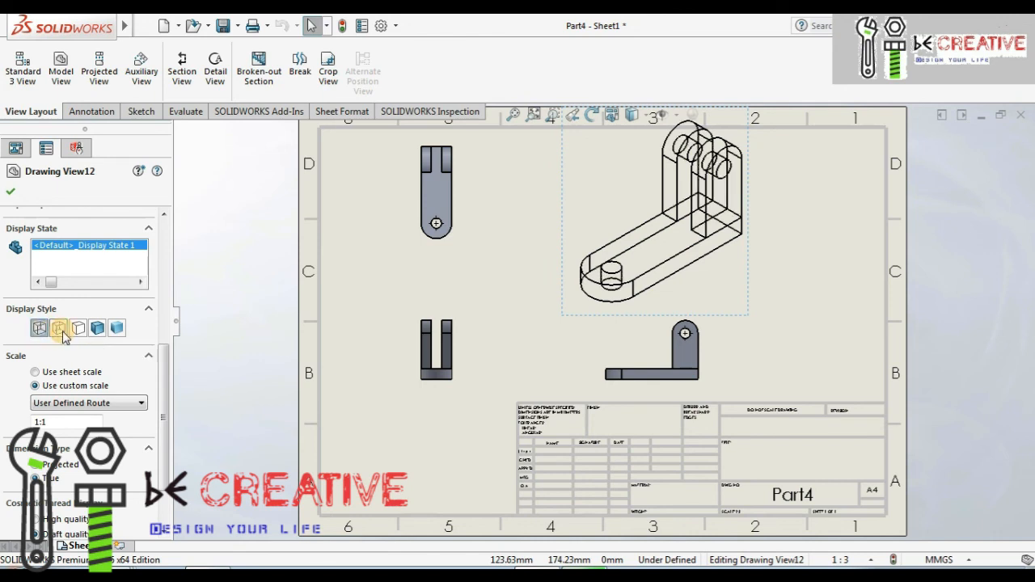
click(78, 329)
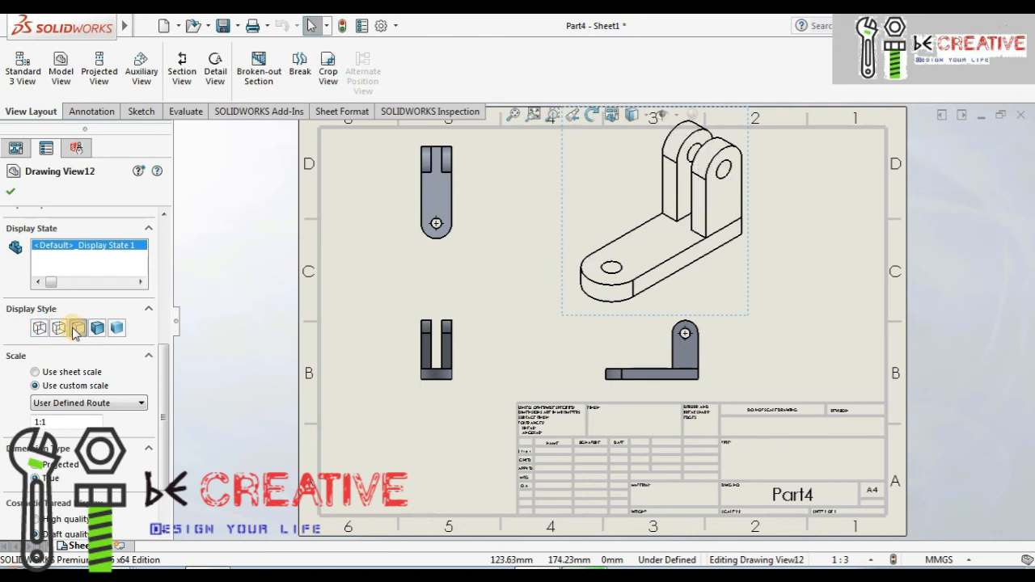
click(10, 192)
Delete the isometric view from the drawing sheet
mouse_move(751, 257)
mouse_down()
mouse_move(836, 282)
mouse_move(853, 271)
mouse_up()
key(Delete)
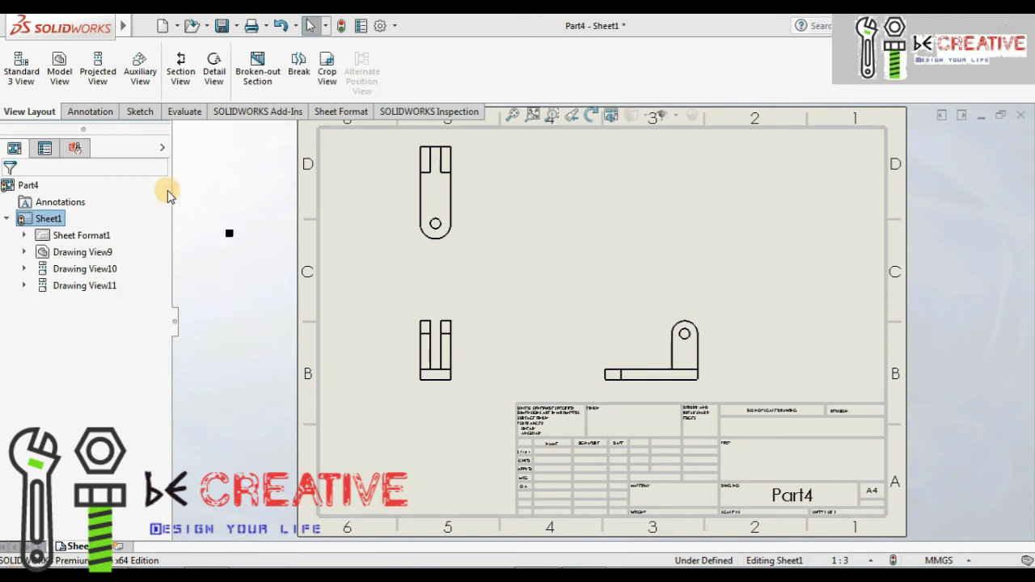
Dimension the width between the two long edges of the top view with Smart Dimension, placing it below the view
click(94, 113)
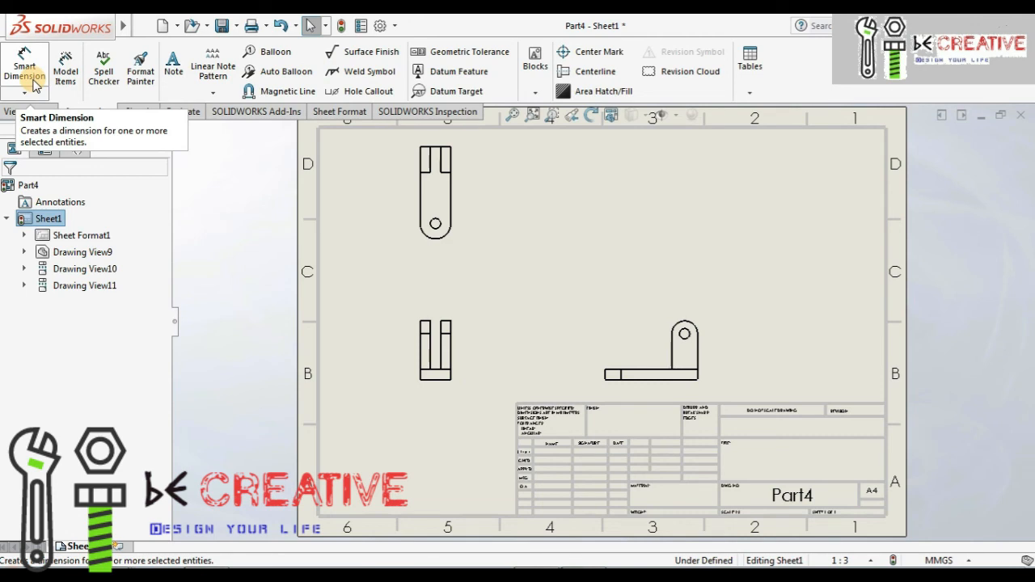
click(27, 71)
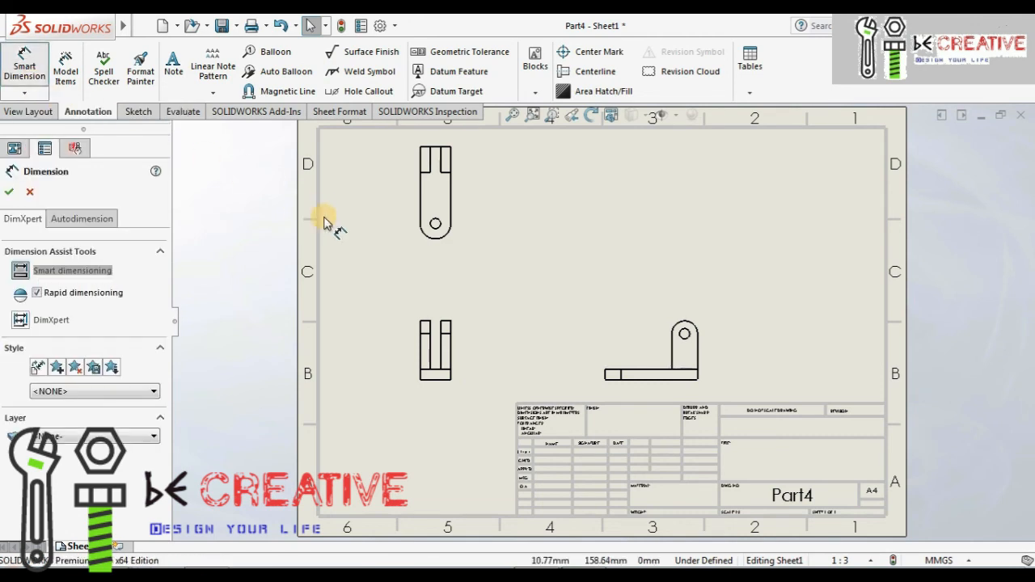
click(420, 207)
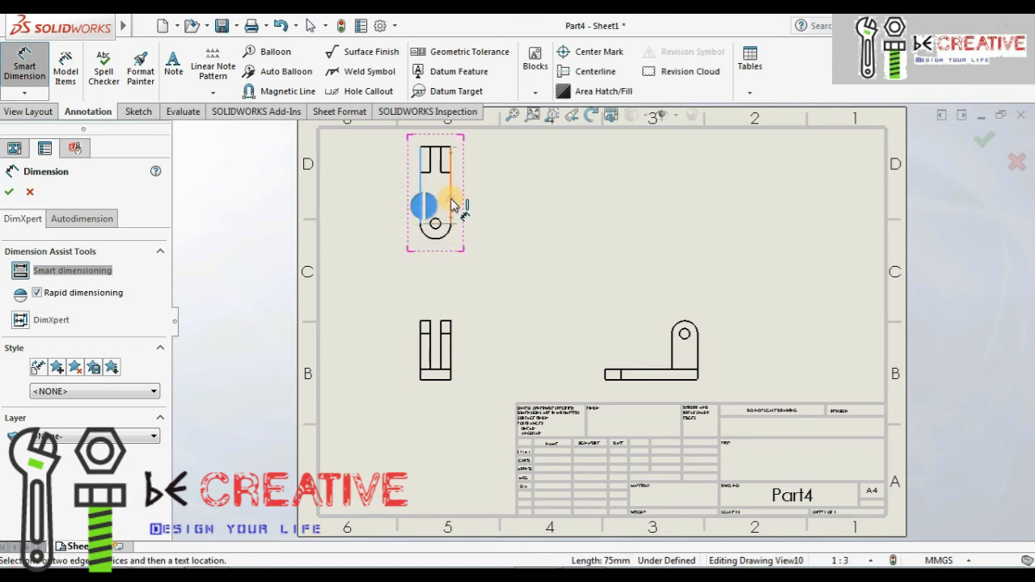
click(451, 191)
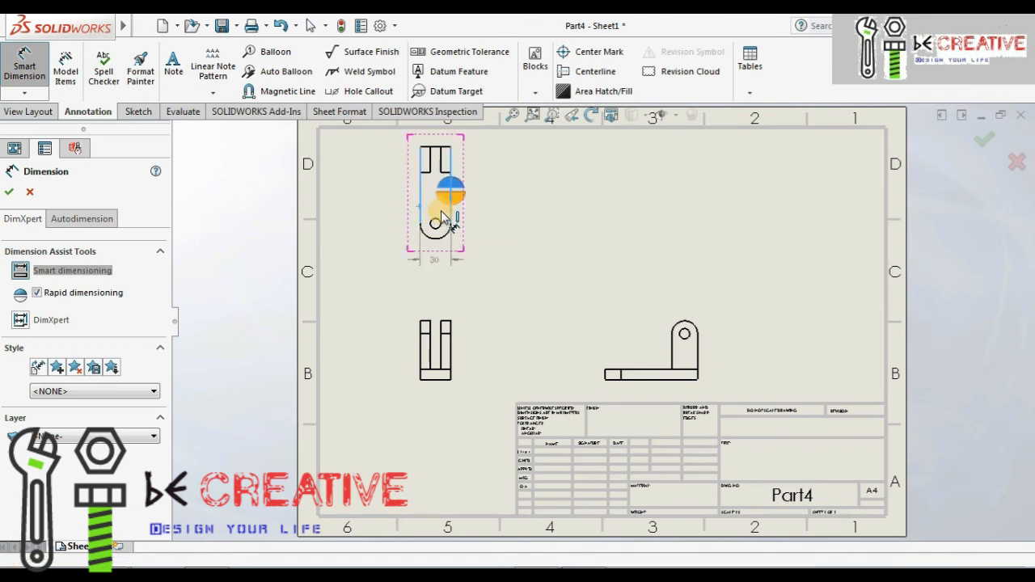
click(437, 265)
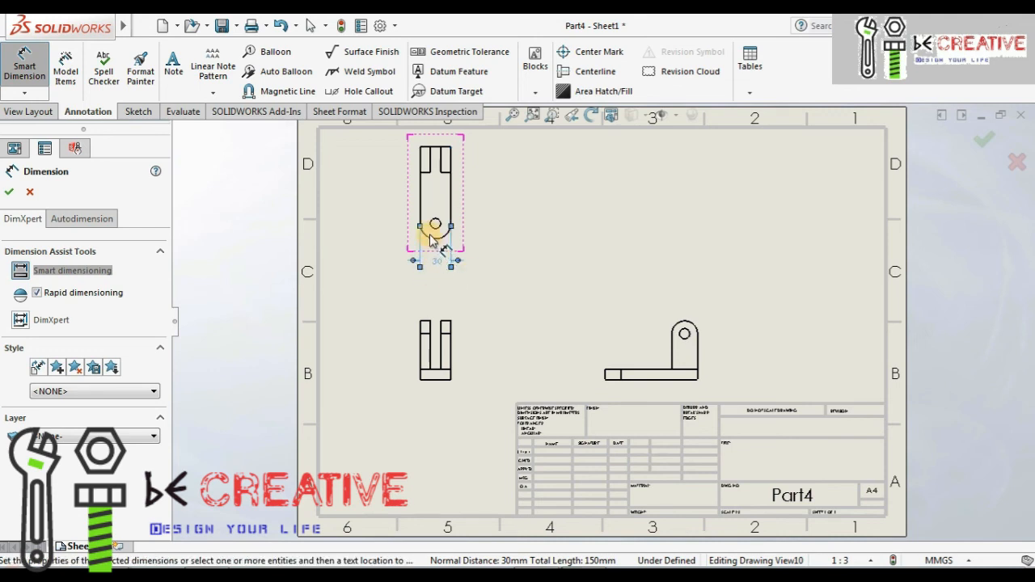
Dimension the distance from the top view's straight end edge to the hole centre, placing it beside the view, and end dimensioning
click(435, 152)
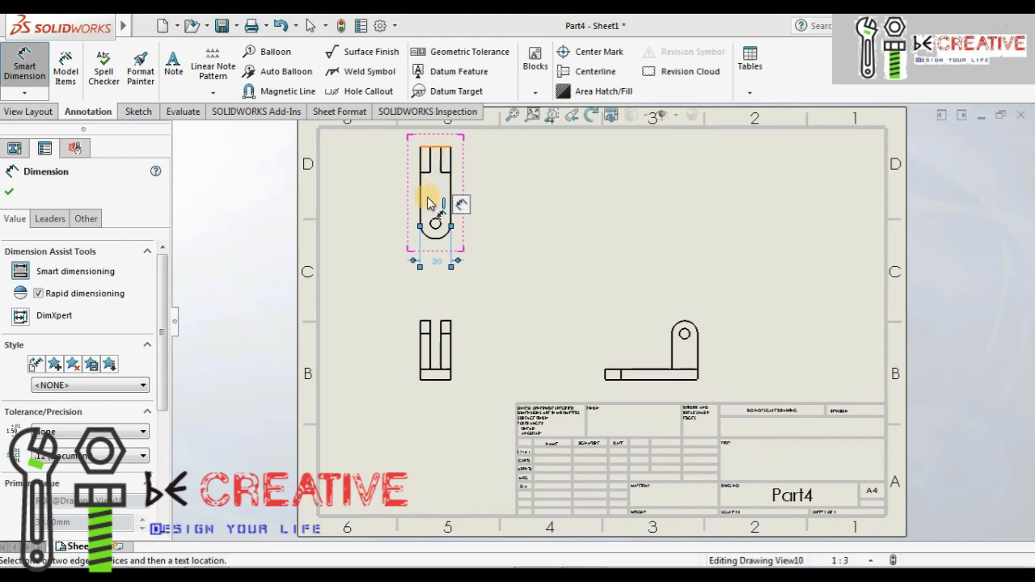
click(433, 235)
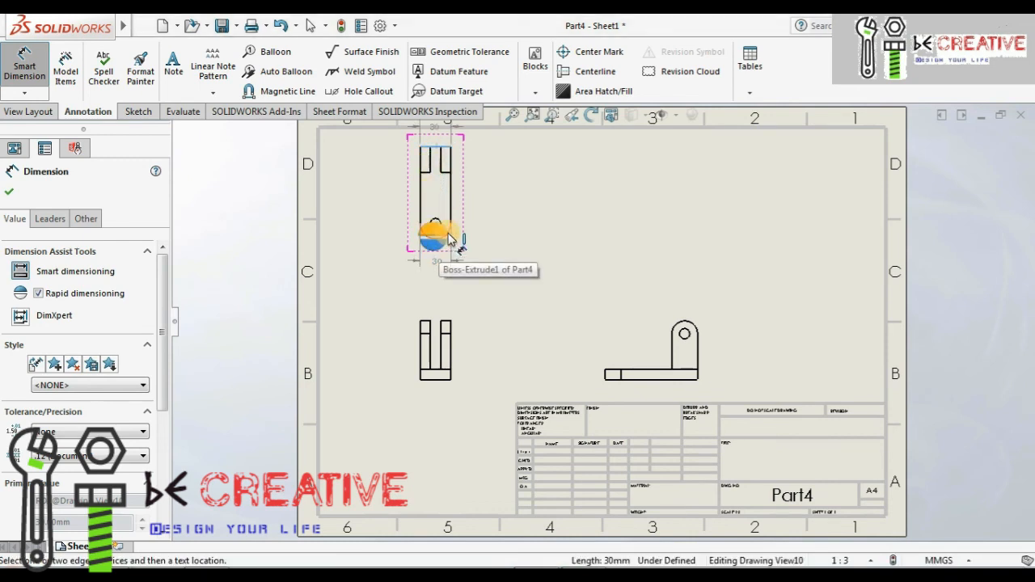
click(436, 227)
click(396, 205)
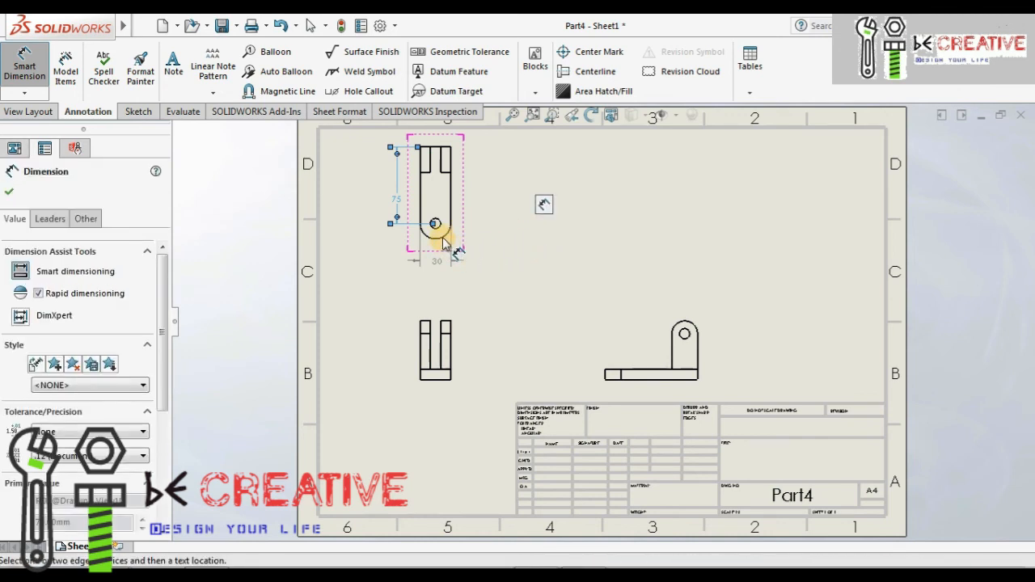
key(Escape)
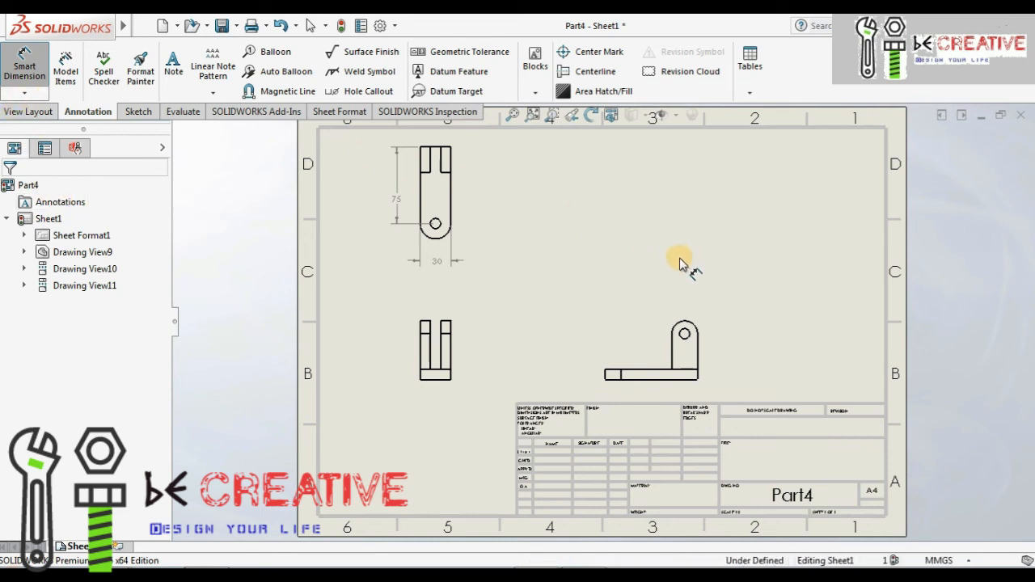
right_click(633, 228)
click(538, 244)
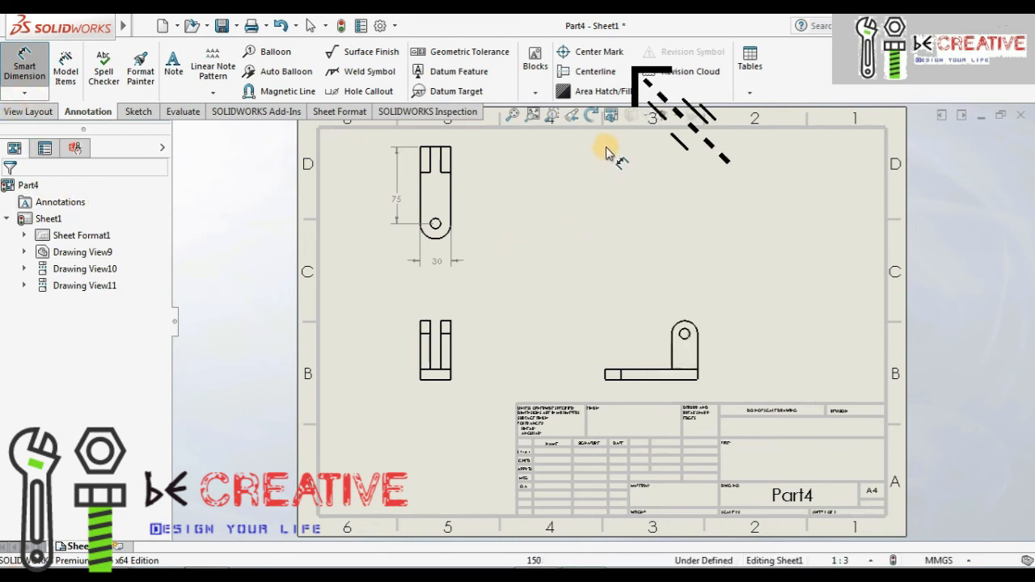
key(Escape)
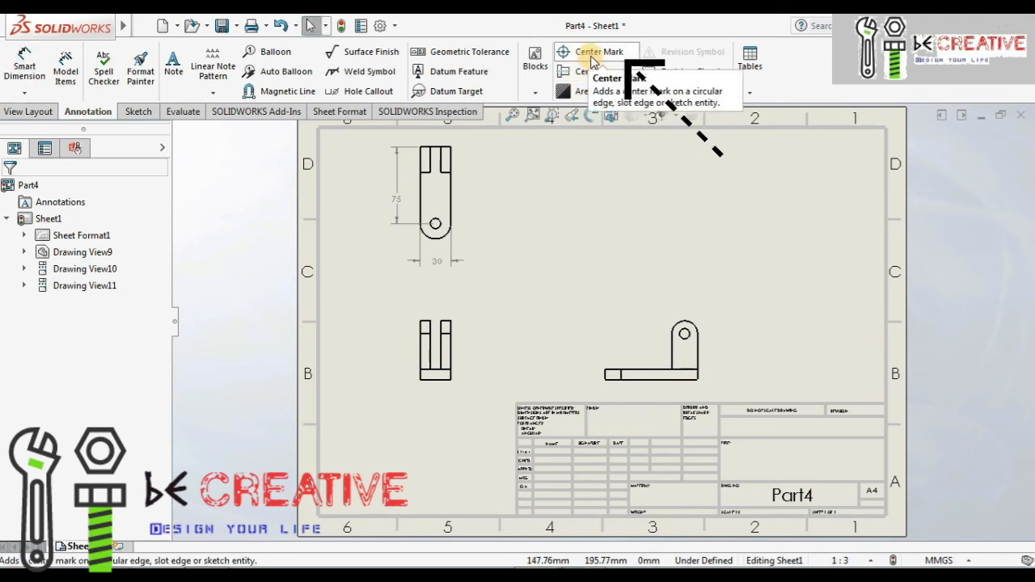
Add center marks to the hole in the top view and the hole in the side view
click(592, 60)
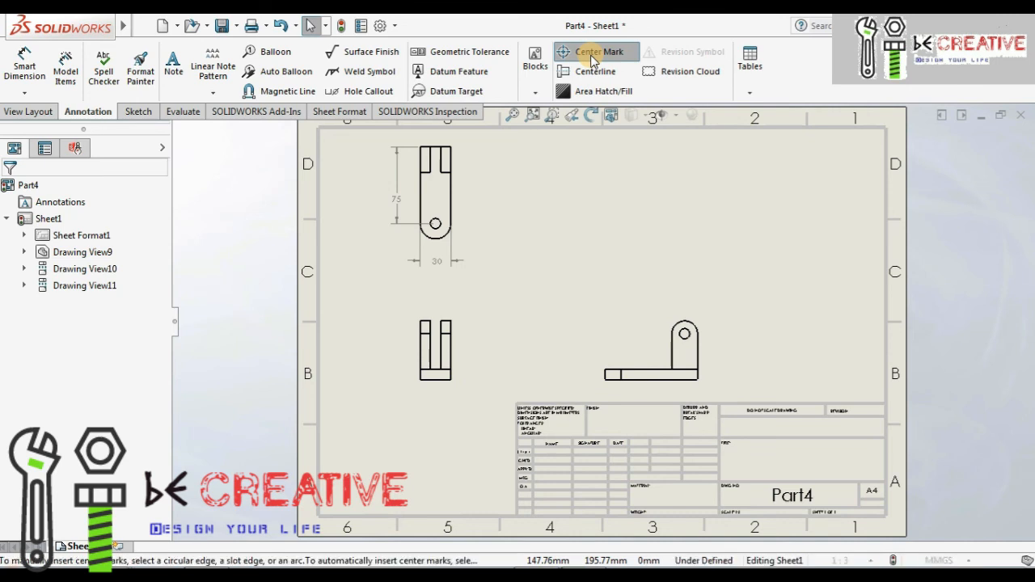
click(436, 224)
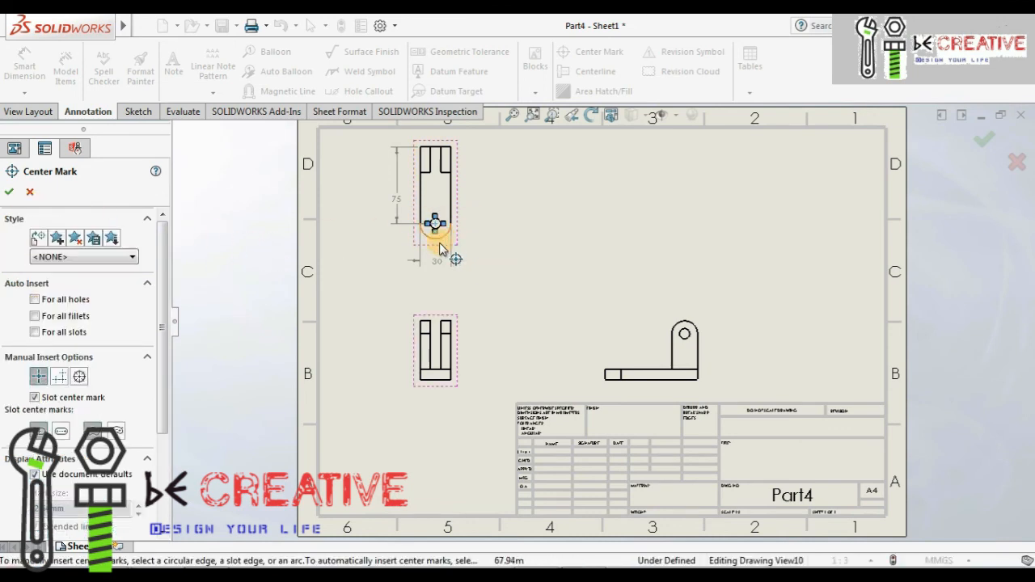
click(686, 346)
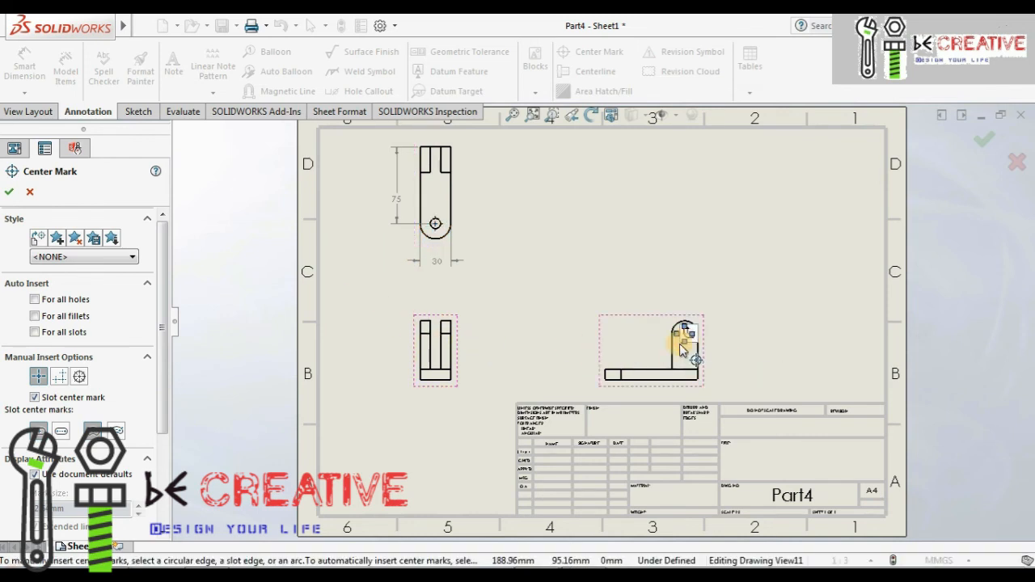
click(8, 195)
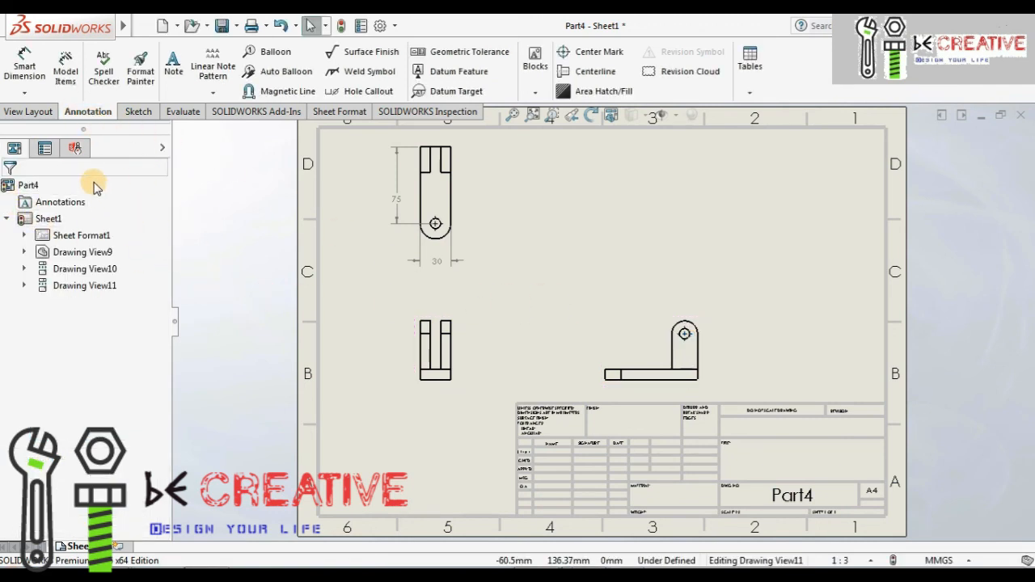
Dimension the base plate's thickness in the side view, placing the dimension off the plate's free end
click(47, 81)
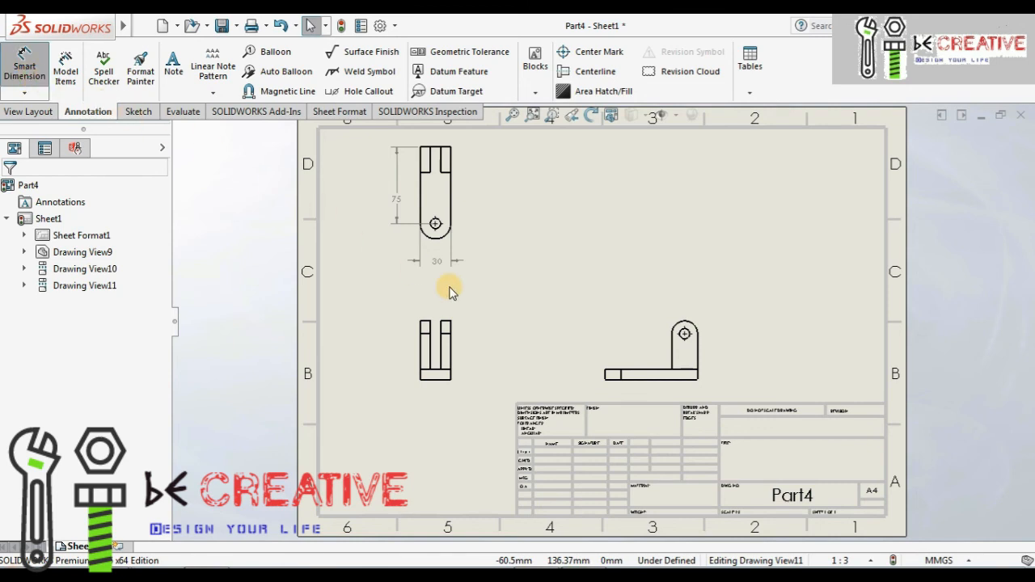
click(626, 365)
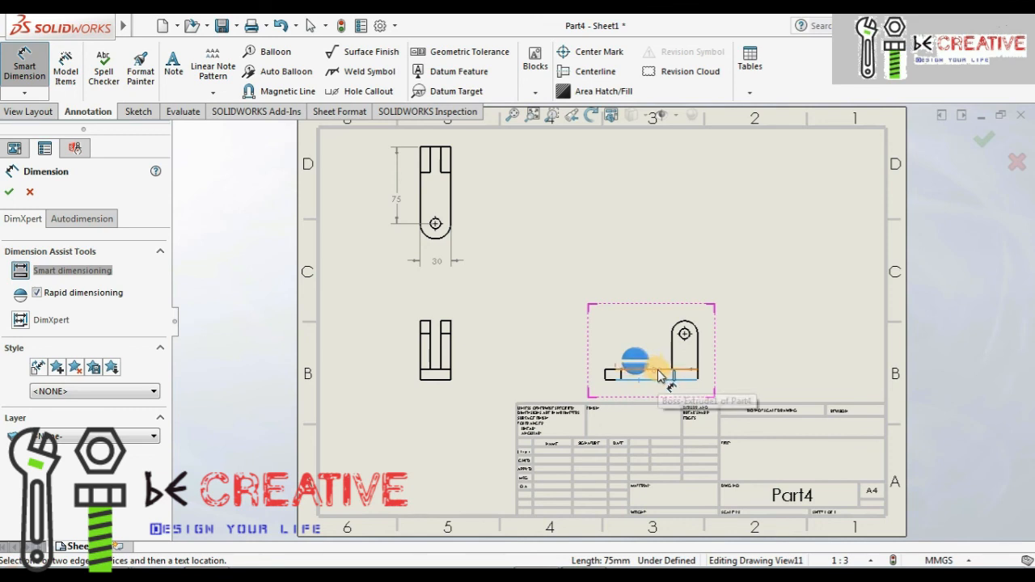
click(659, 376)
click(568, 339)
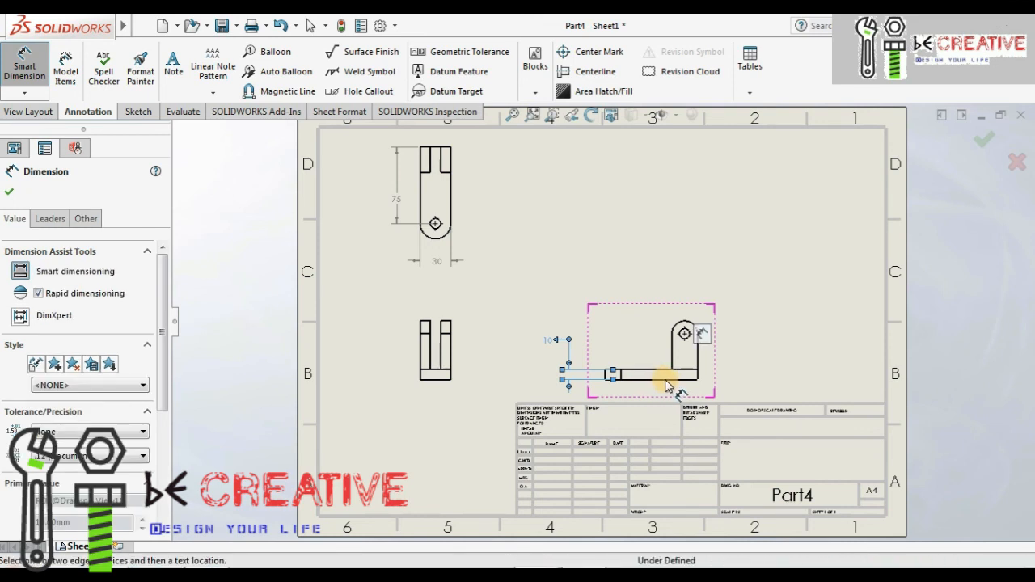
Dimension the height from the base's bottom edge to the lug's hole centre in the side view
click(666, 379)
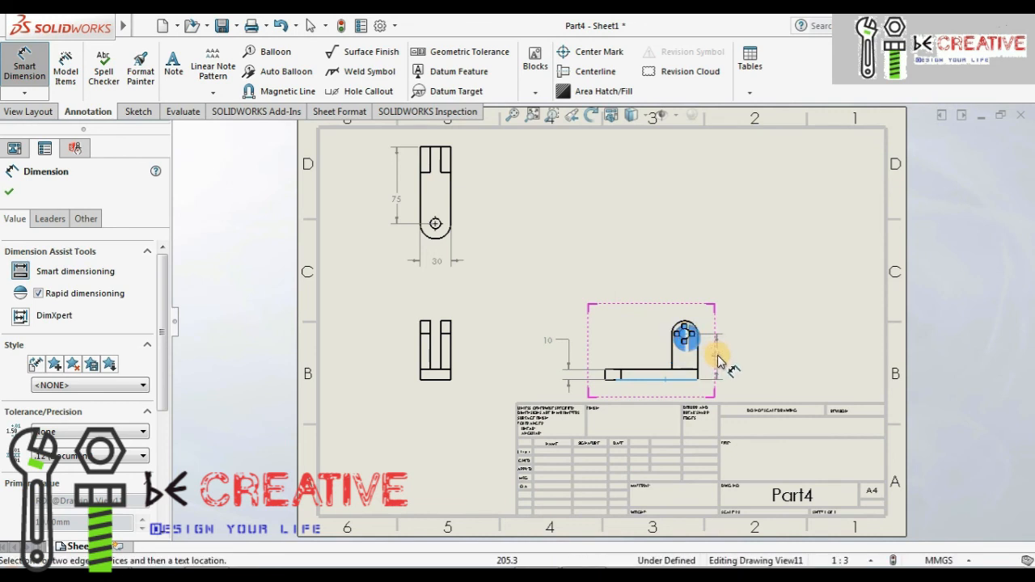
click(719, 352)
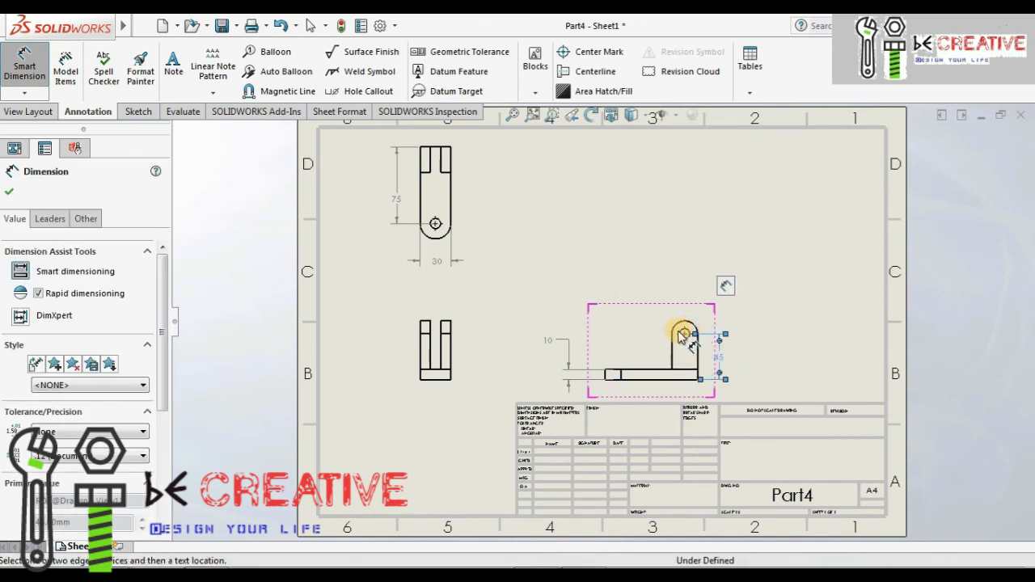
click(680, 321)
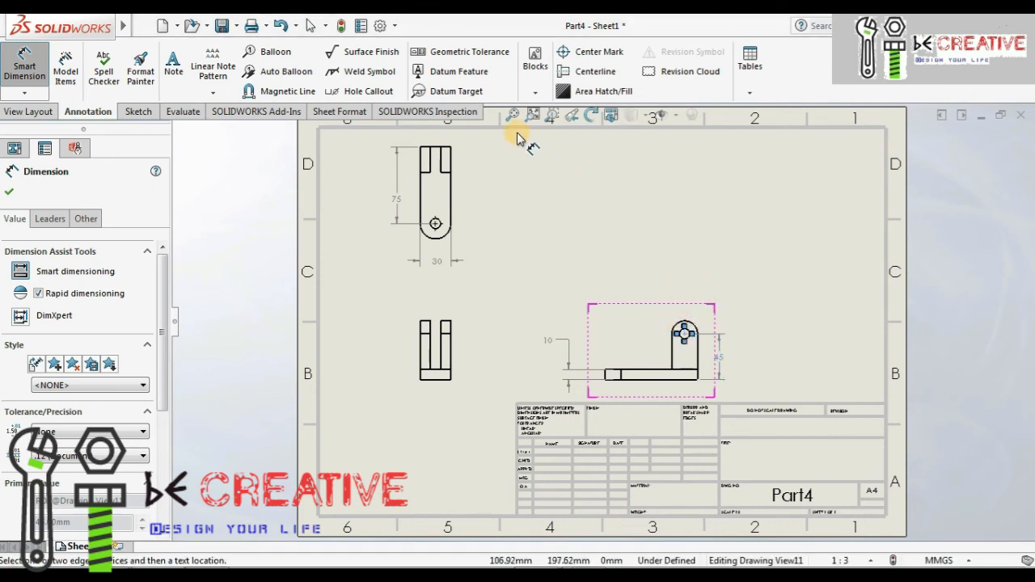
Dimension the diameter of the lug's hole in the side view, placing the dimension above and beside the lug, and end dimensioning
key(Escape)
click(552, 117)
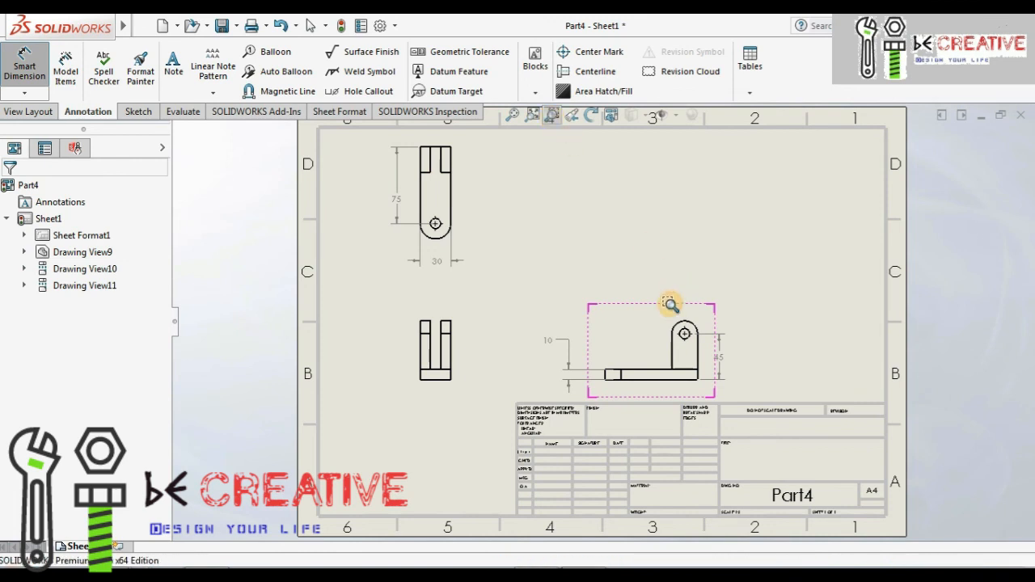
drag(653, 311, 737, 351)
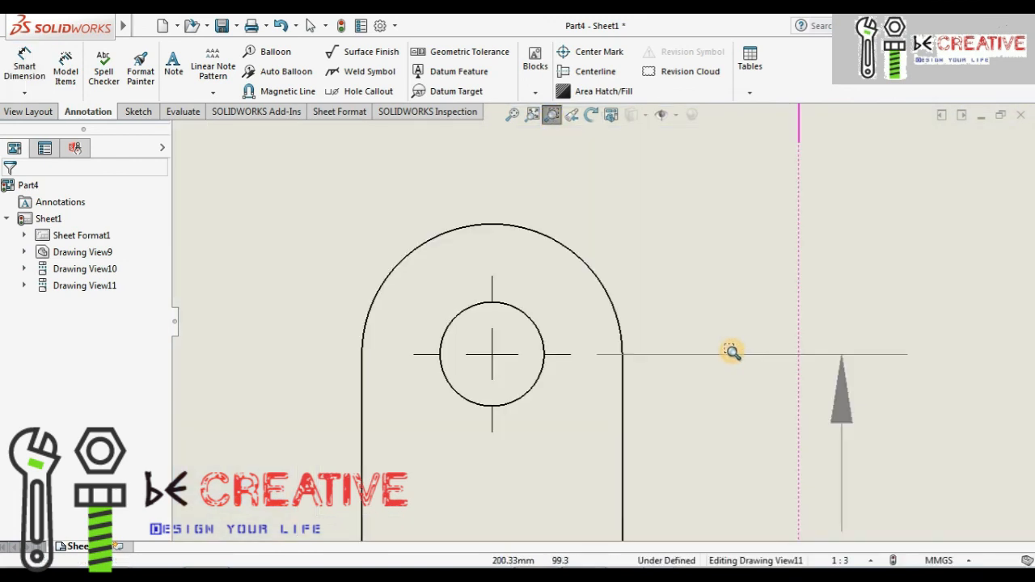
key(Escape)
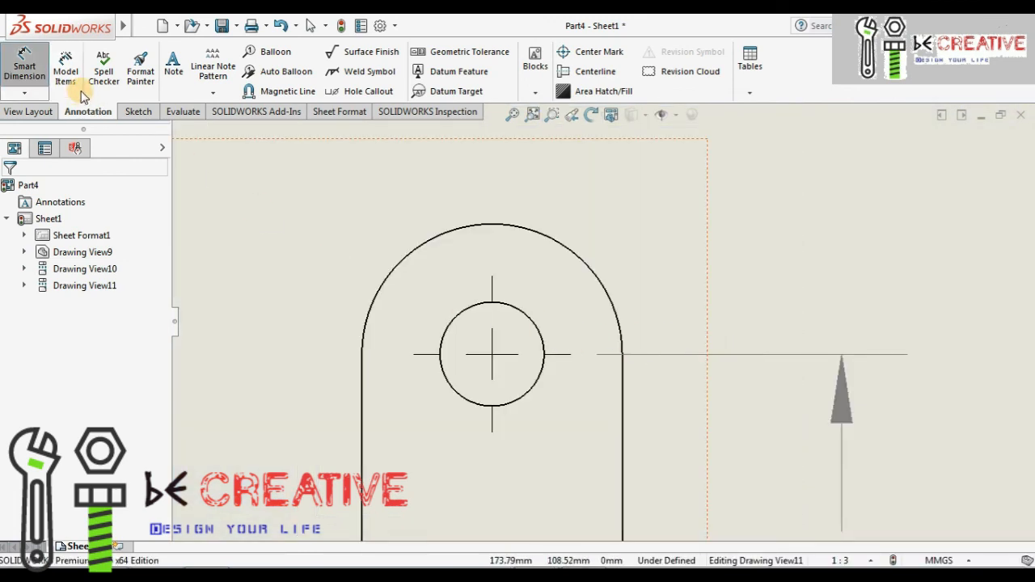
click(25, 69)
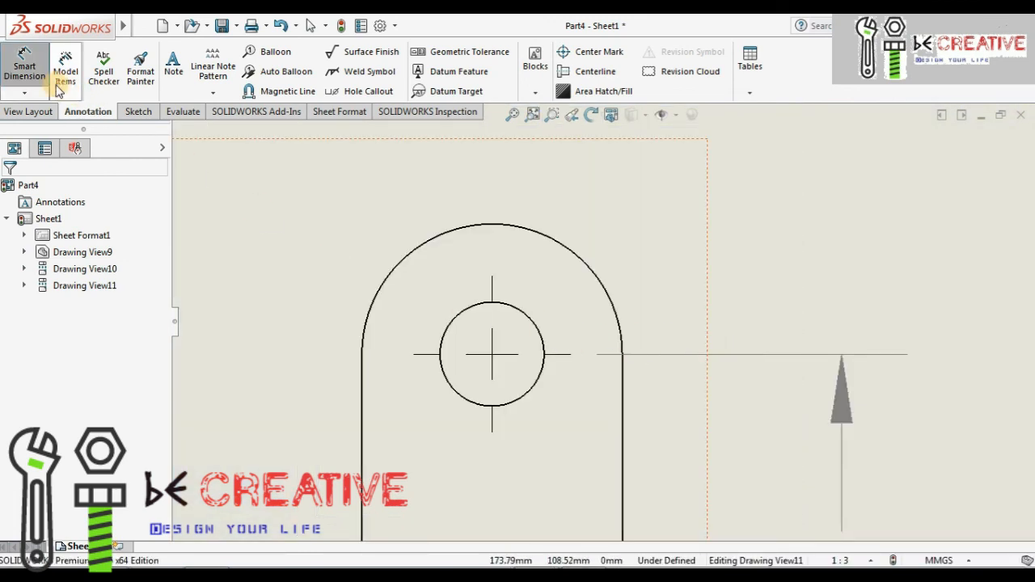
click(520, 312)
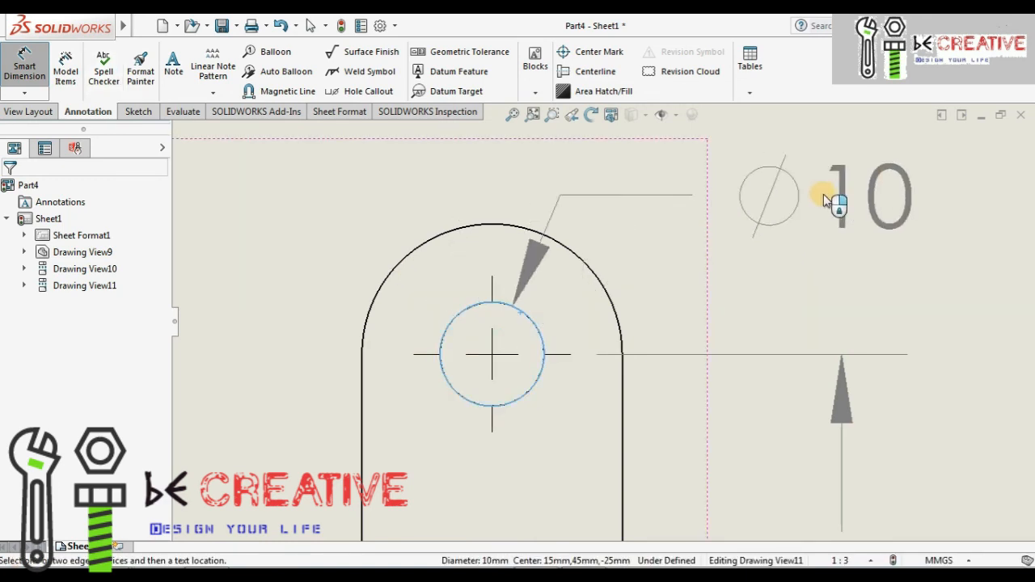
click(921, 169)
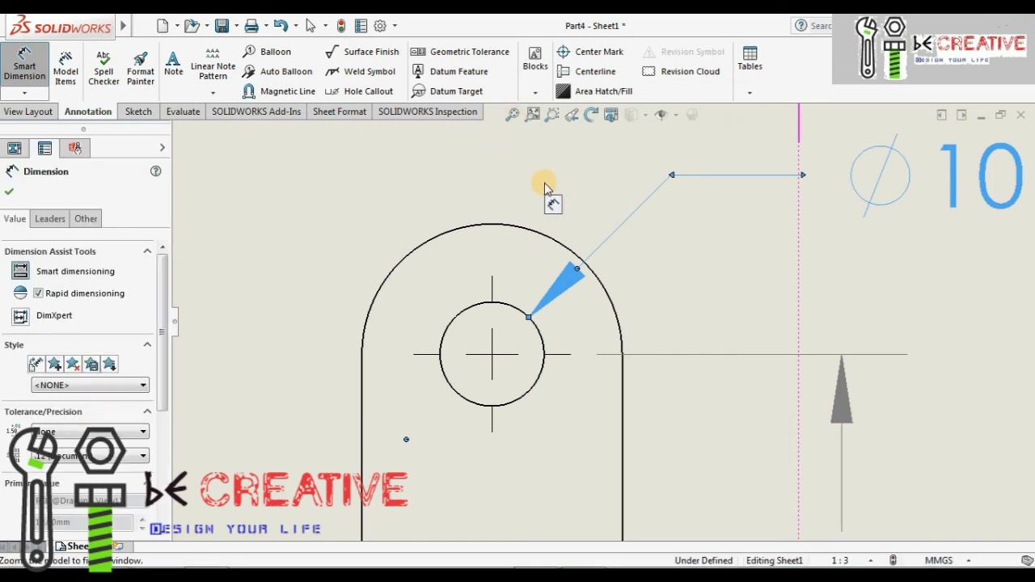
click(512, 116)
key(Escape)
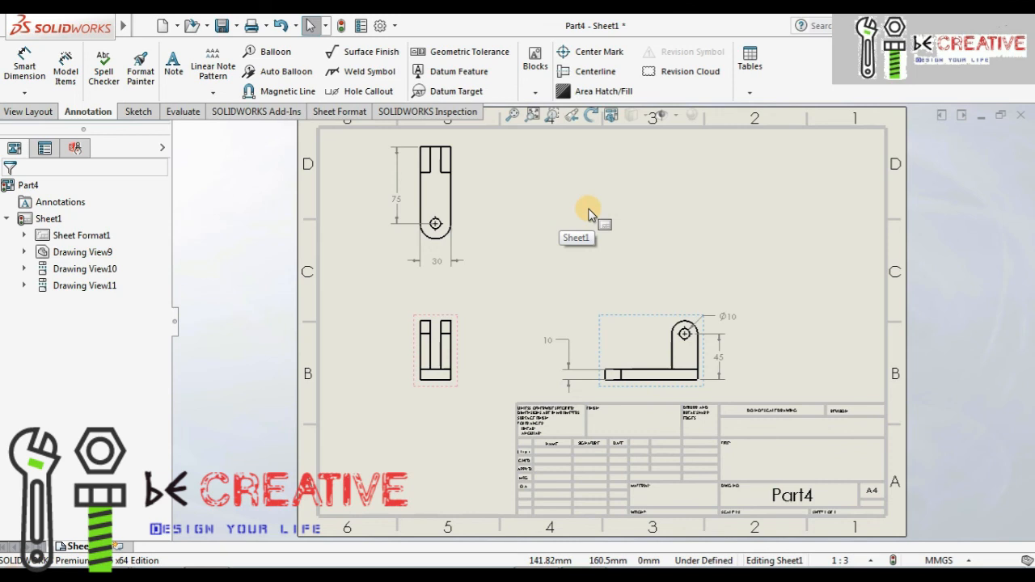
click(589, 212)
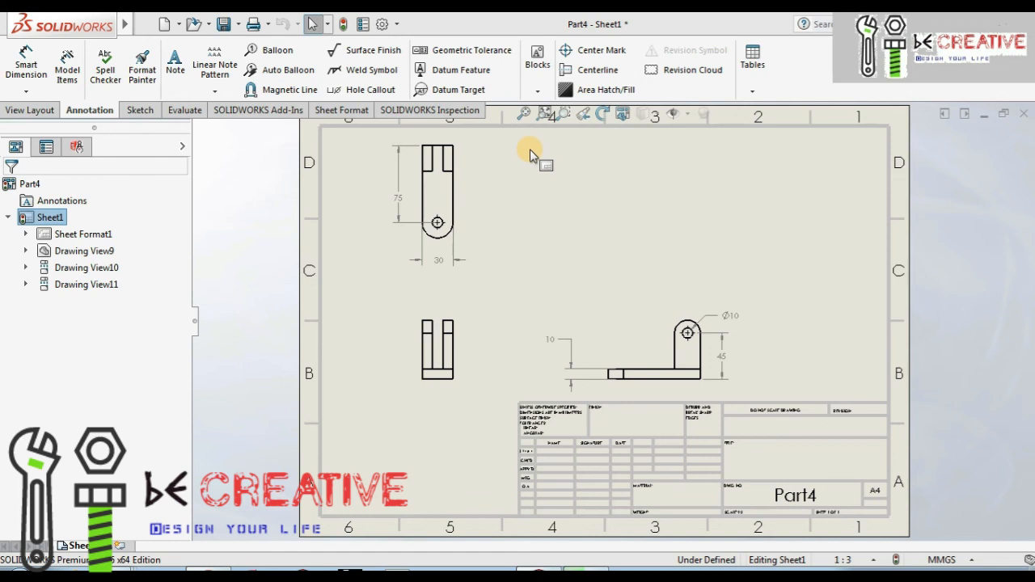
Open the sheet format for editing so the title block's text can be changed
click(563, 113)
drag(511, 398, 912, 529)
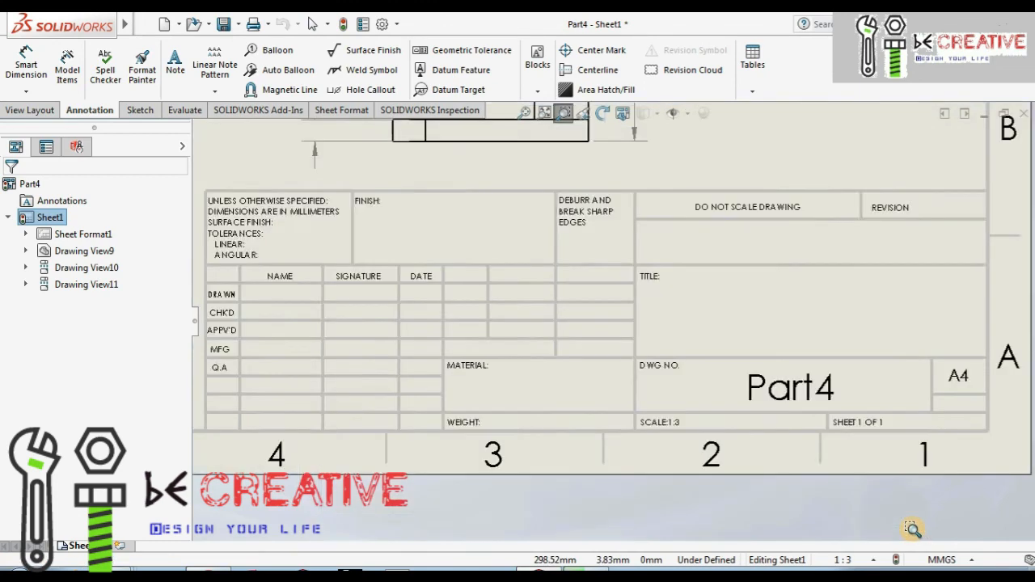
scroll(621, 281, up, 2)
middle_drag(619, 273, 665, 335)
scroll(666, 340, down, 2)
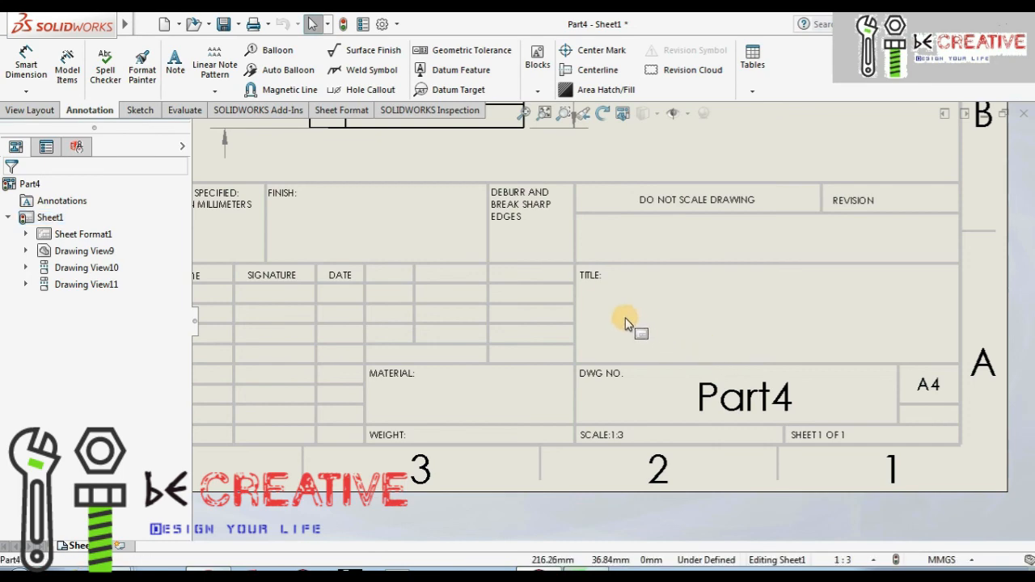
middle_drag(621, 321, 721, 384)
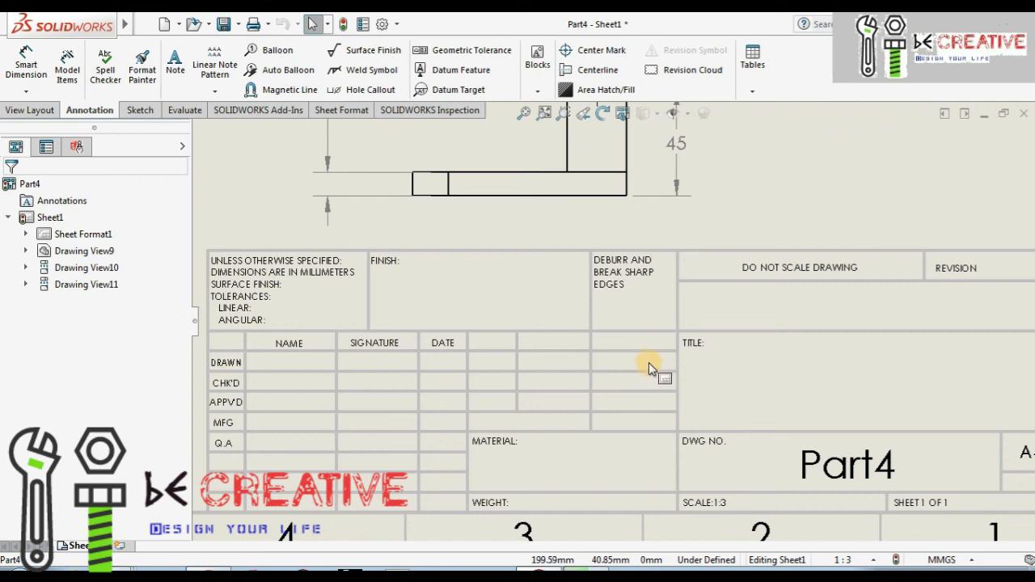
click(107, 241)
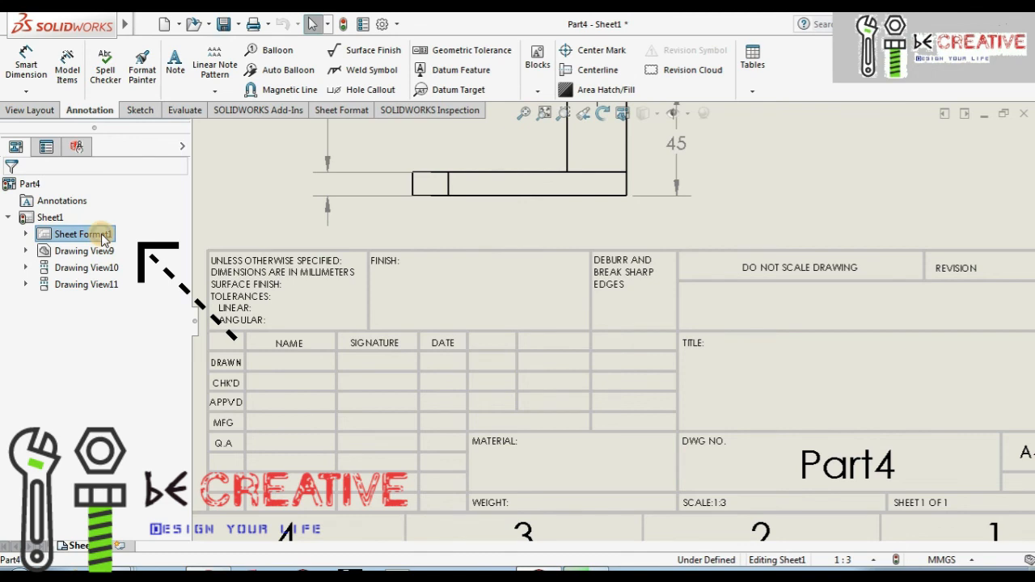
right_click(104, 234)
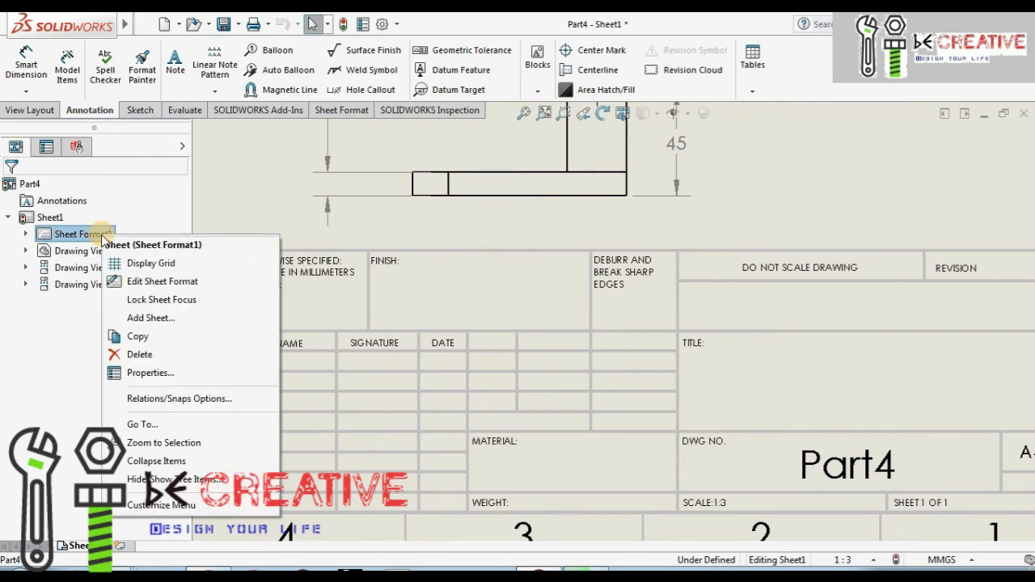
click(137, 282)
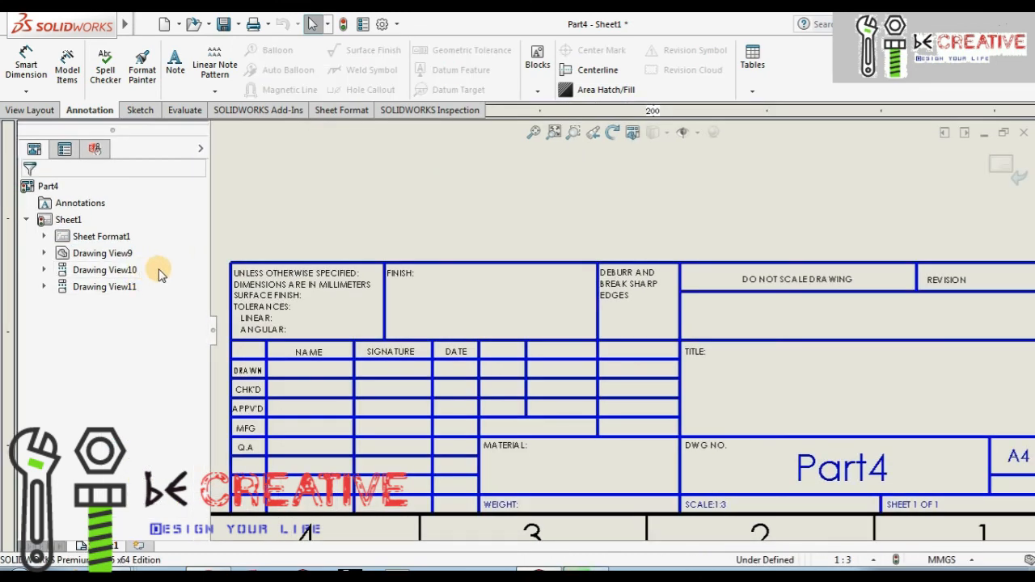
right_click(113, 243)
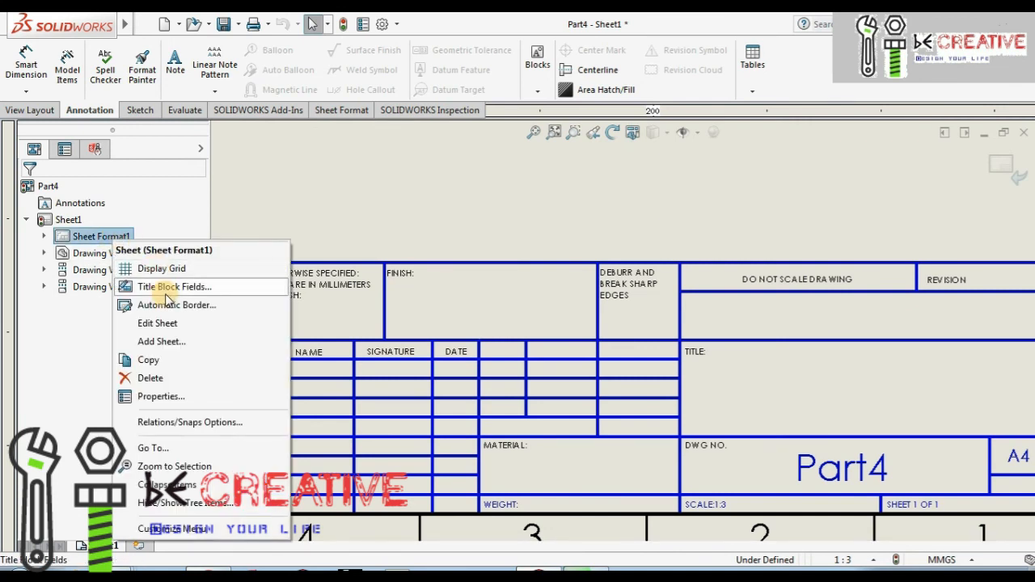
click(157, 215)
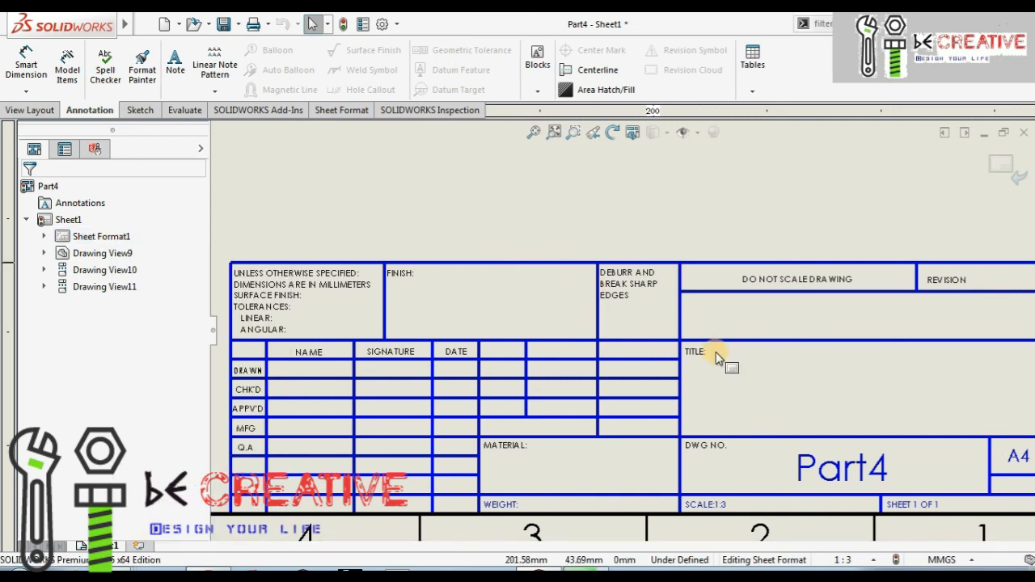
Fill in the title block's TITLE field with Block_01
middle_drag(879, 385, 774, 375)
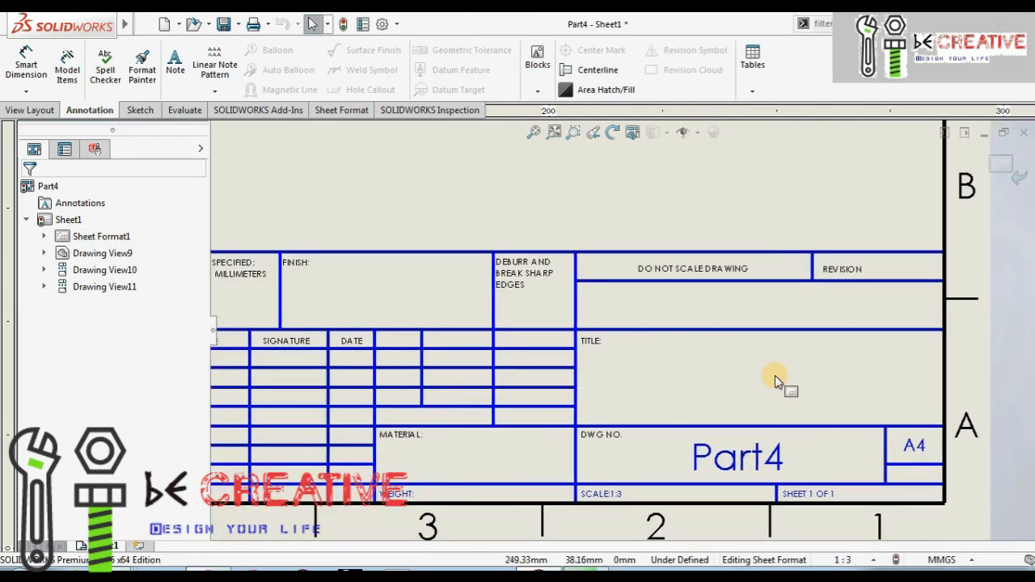
click(754, 384)
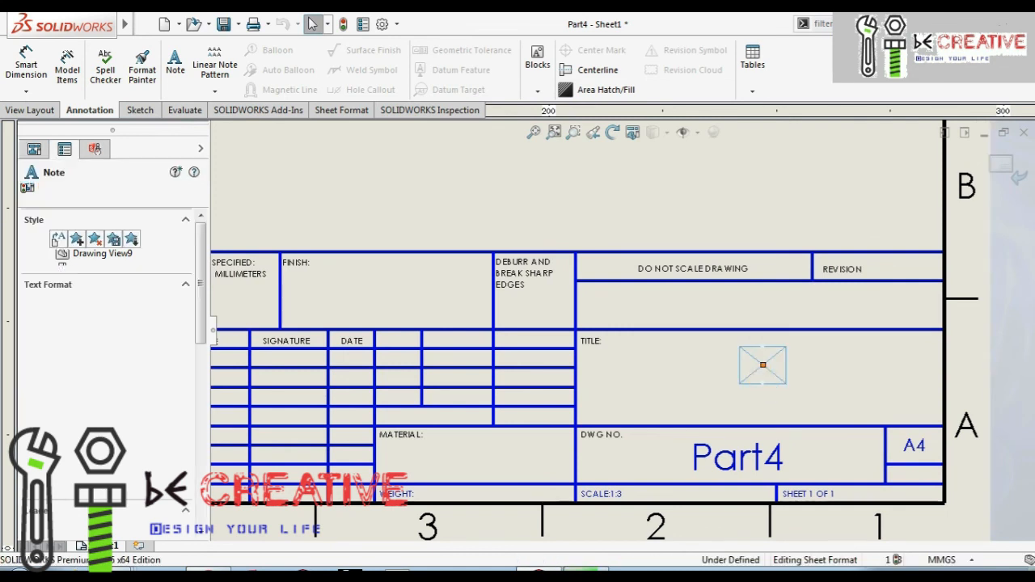
click(762, 379)
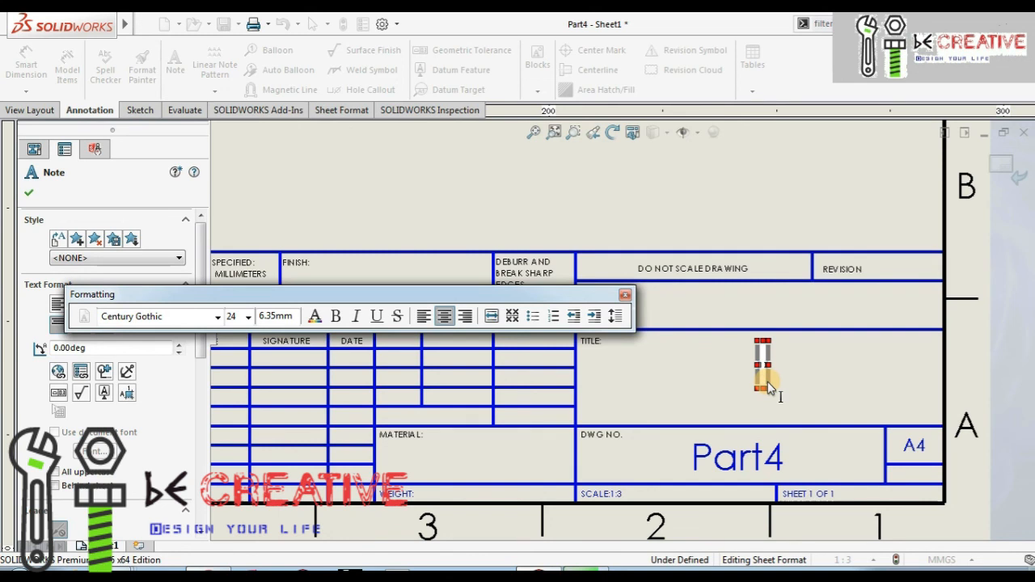
text(bla)
key(BackSpace)
key(BackSpace)
key(BackSpace)
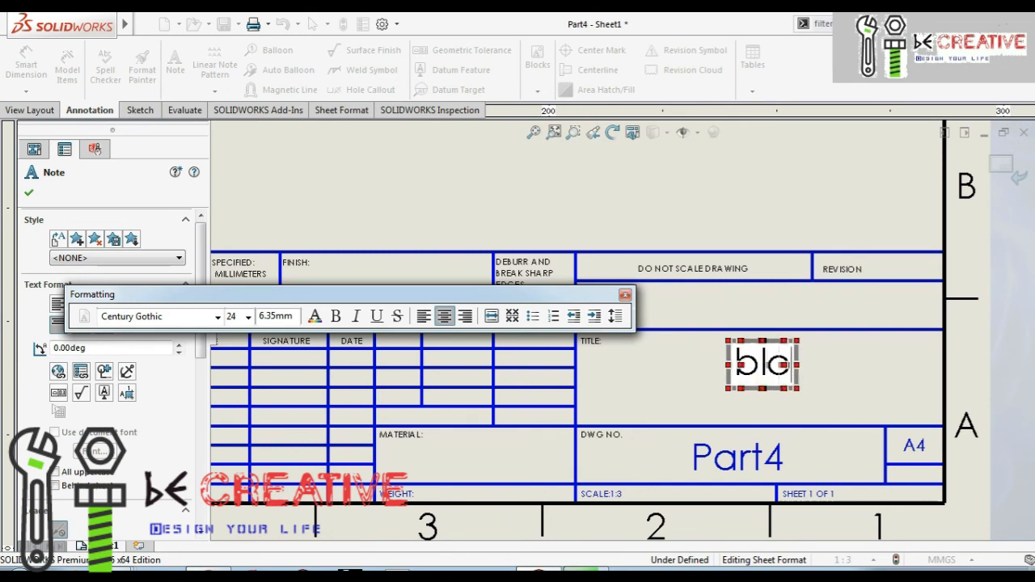
text(Blo)
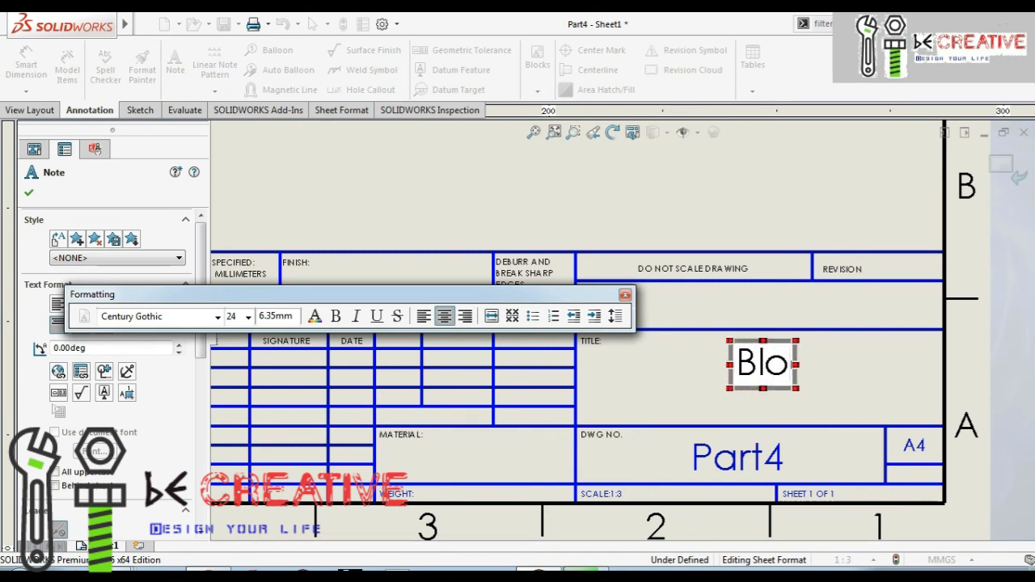
text(ck_01)
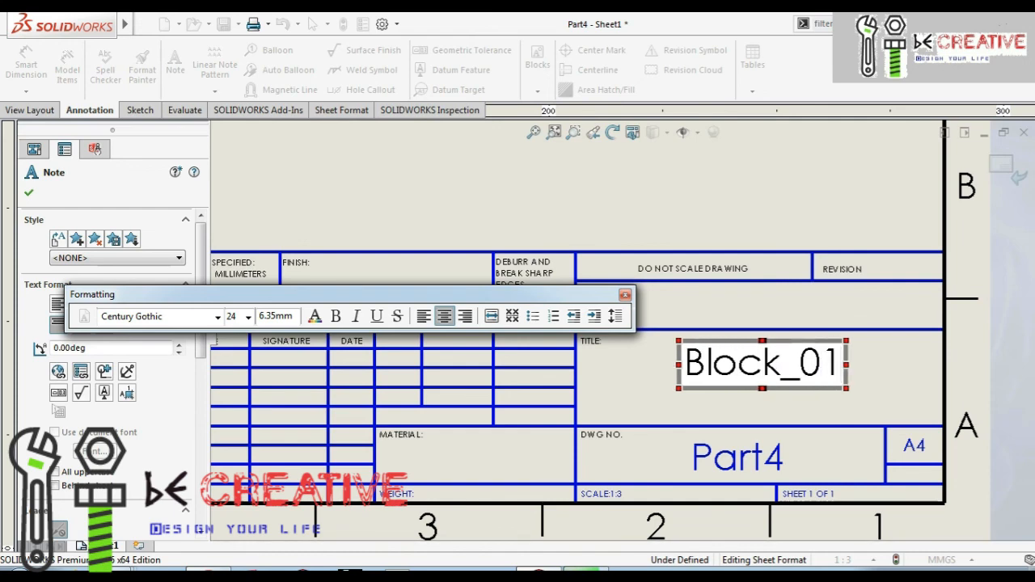
click(708, 216)
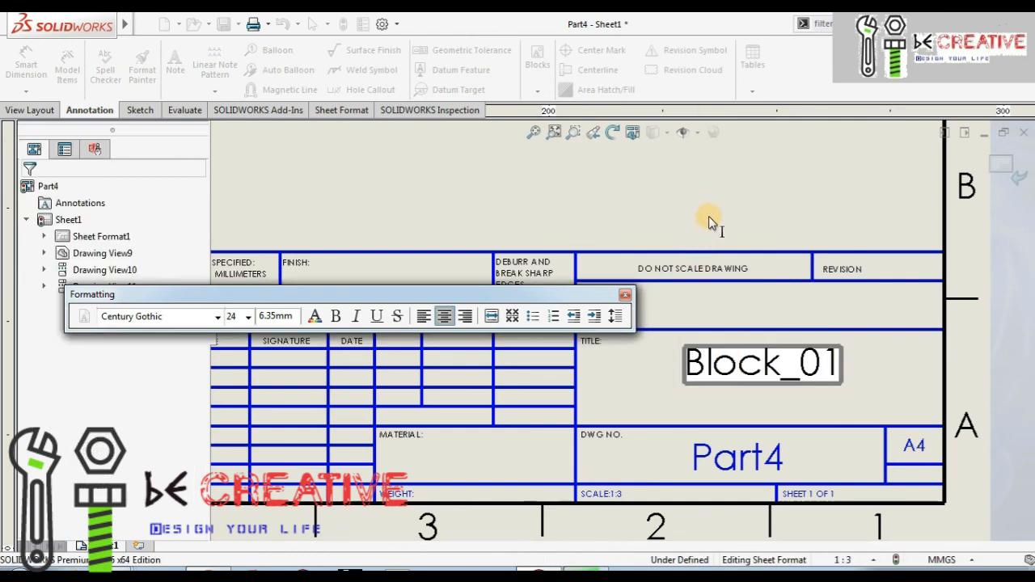
Replace the drawing number text in the title block's DWG NO. field with Dwg_24
scroll(710, 243, down, 1)
middle_drag(708, 215, 694, 247)
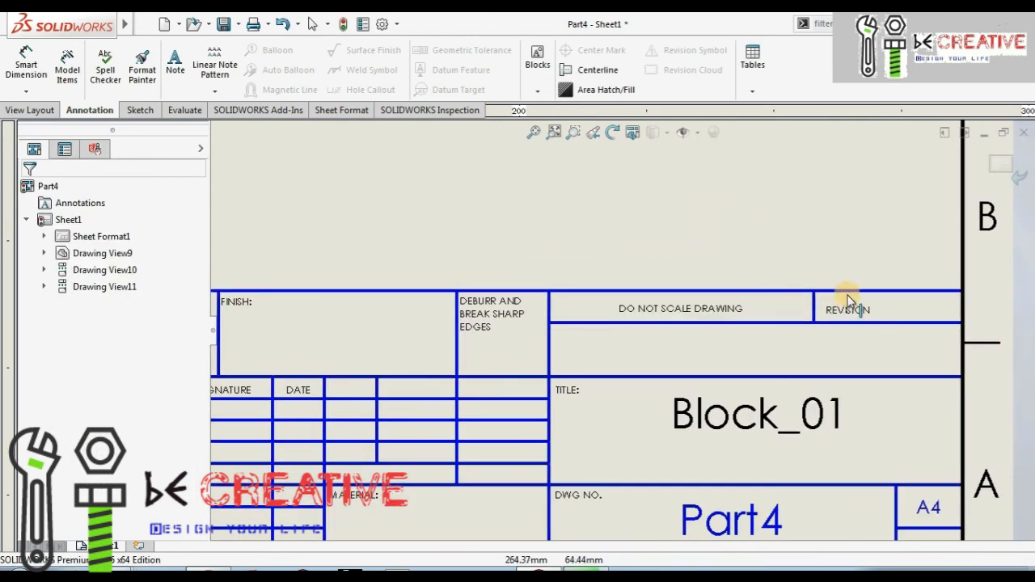
right_click(913, 317)
scroll(913, 318, up, 1)
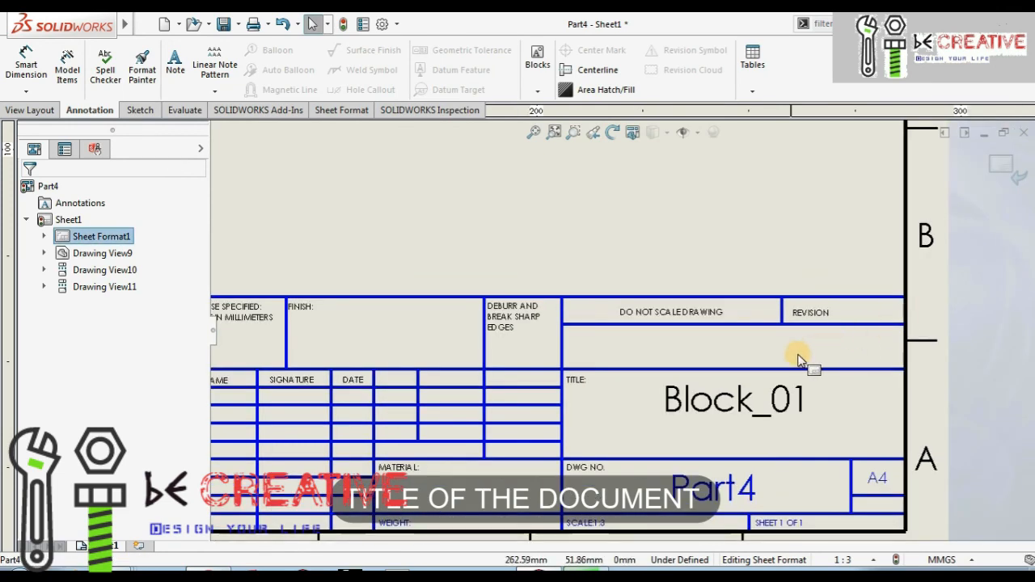
scroll(746, 358, down, 1)
scroll(722, 358, up, 1)
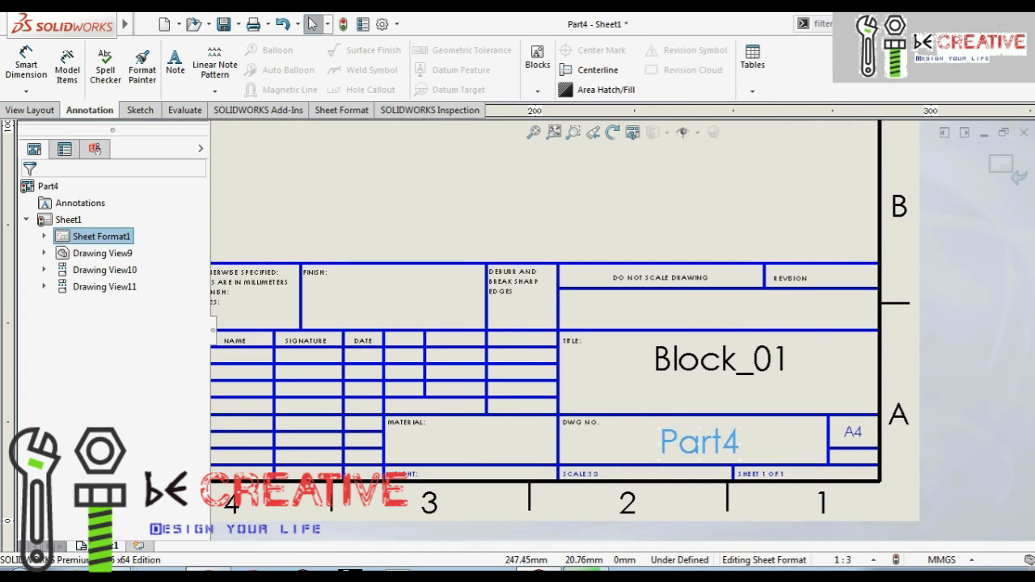
click(722, 439)
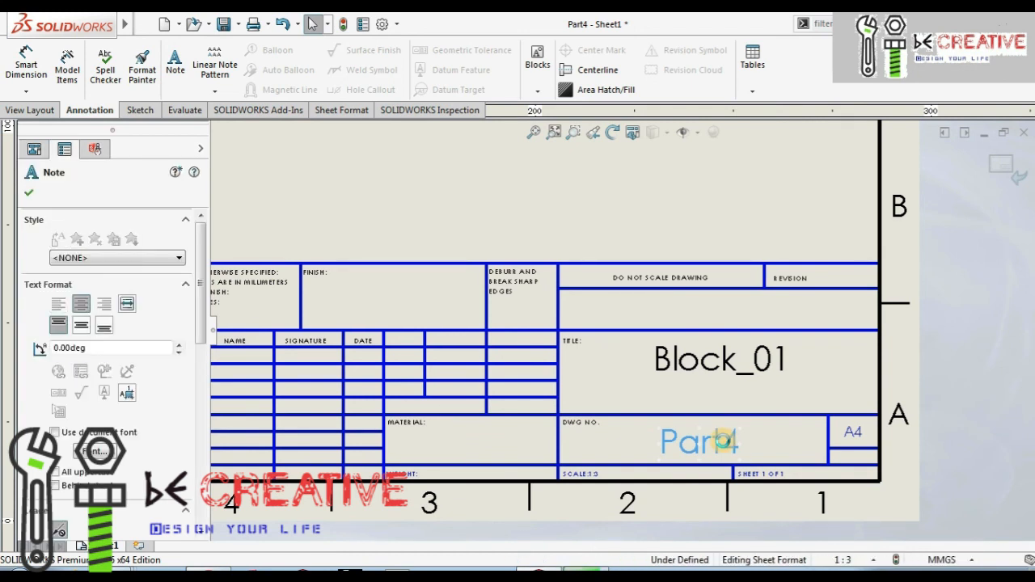
double_click(723, 439)
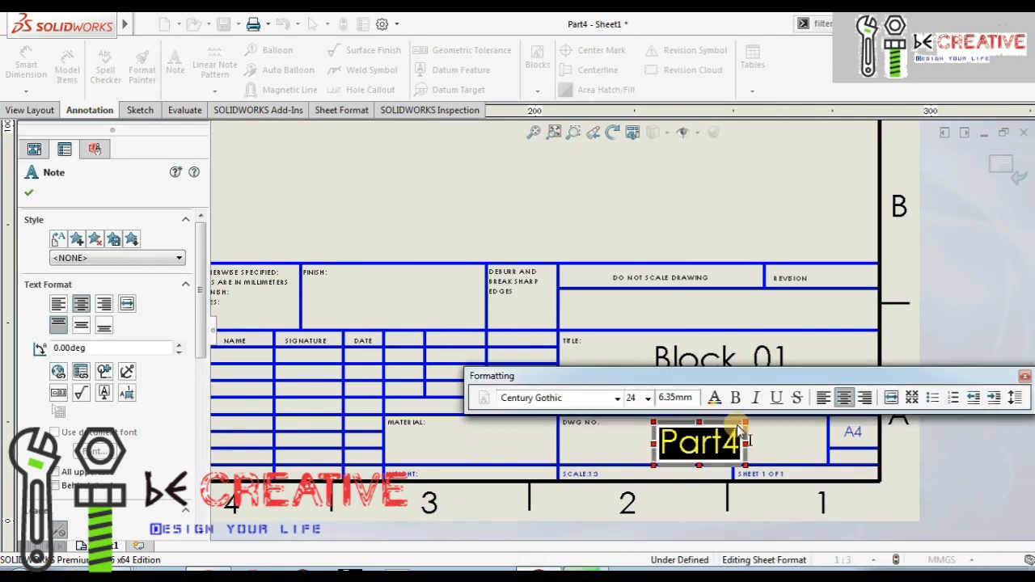
text(d)
key(BackSpace)
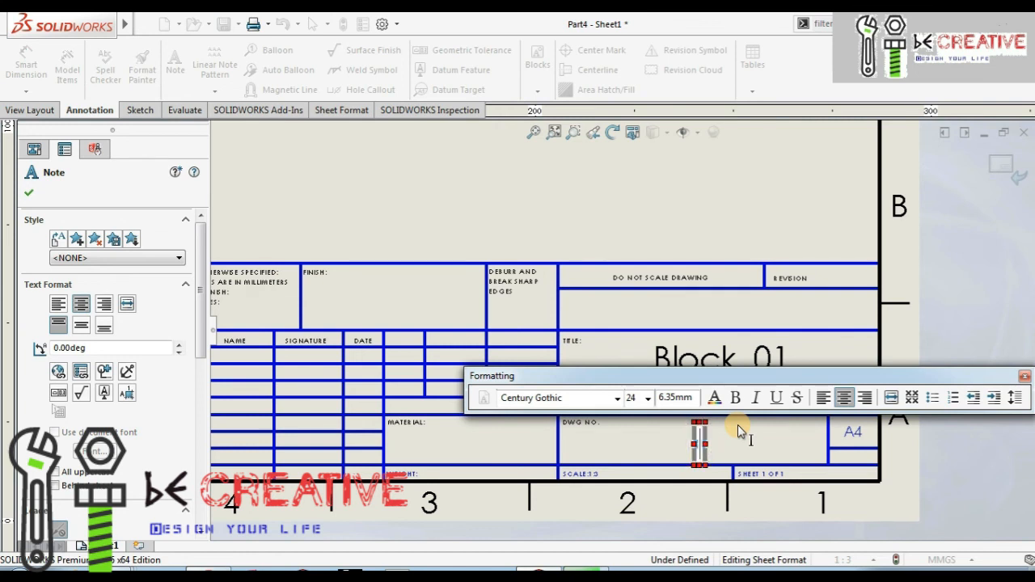
text(D)
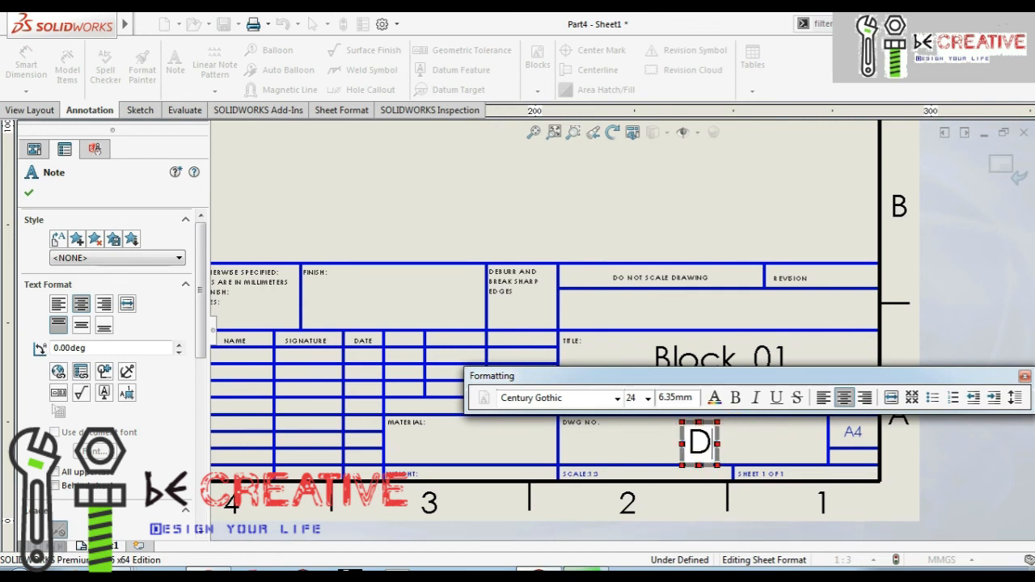
text(wg)
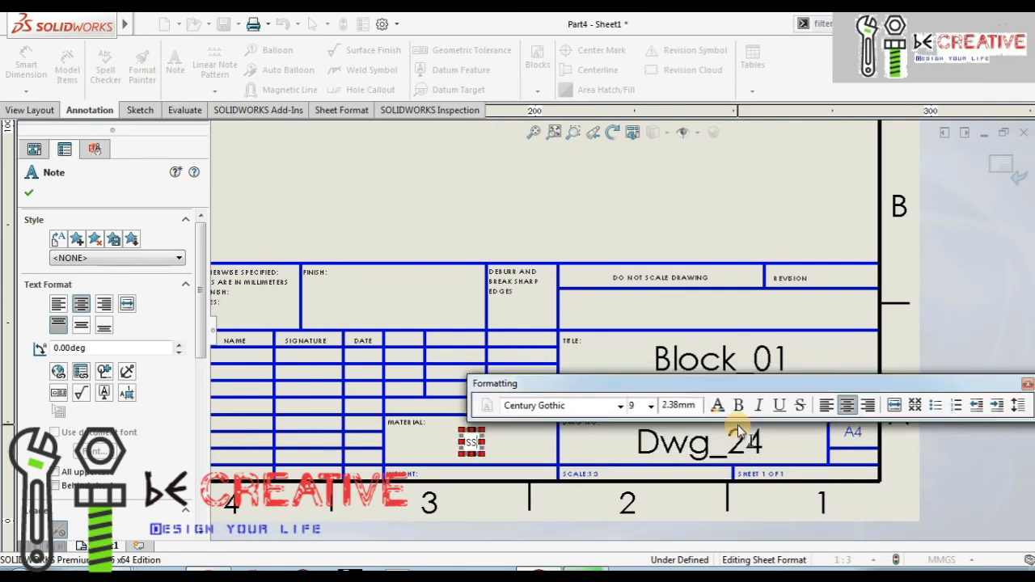
Enter ss304 as the material in the title block's MATERIAL field
text(S)
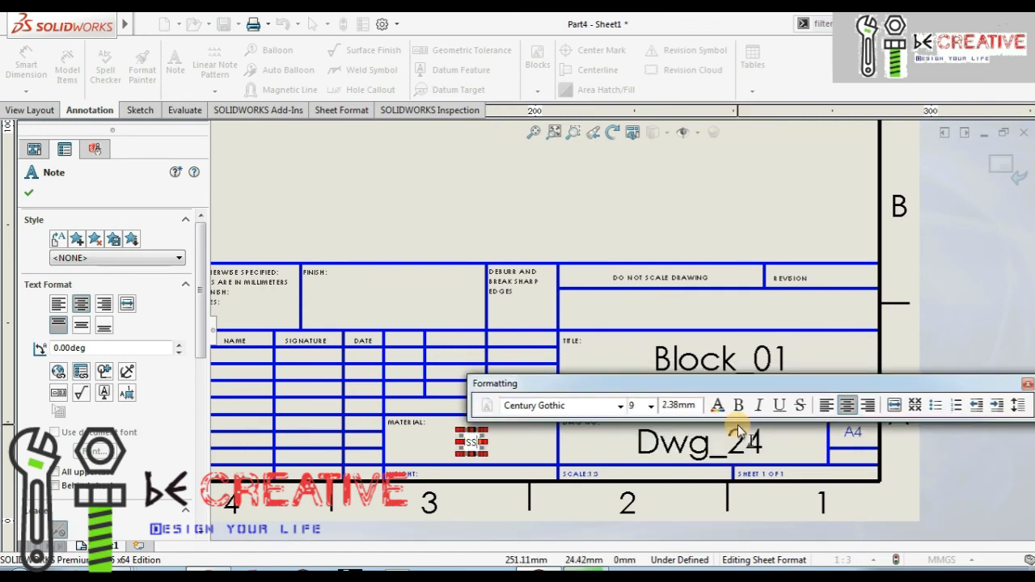
text(304)
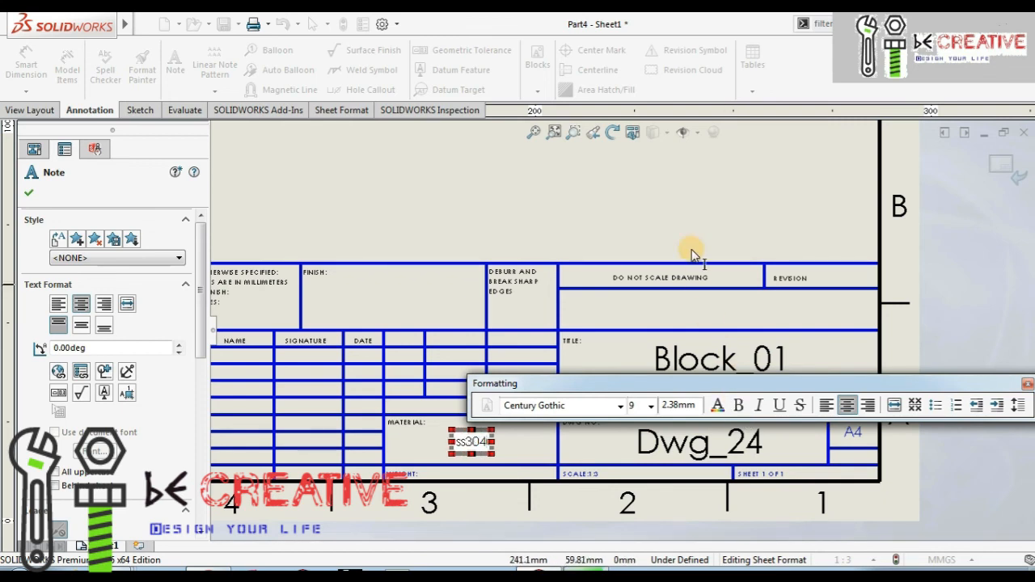
click(655, 224)
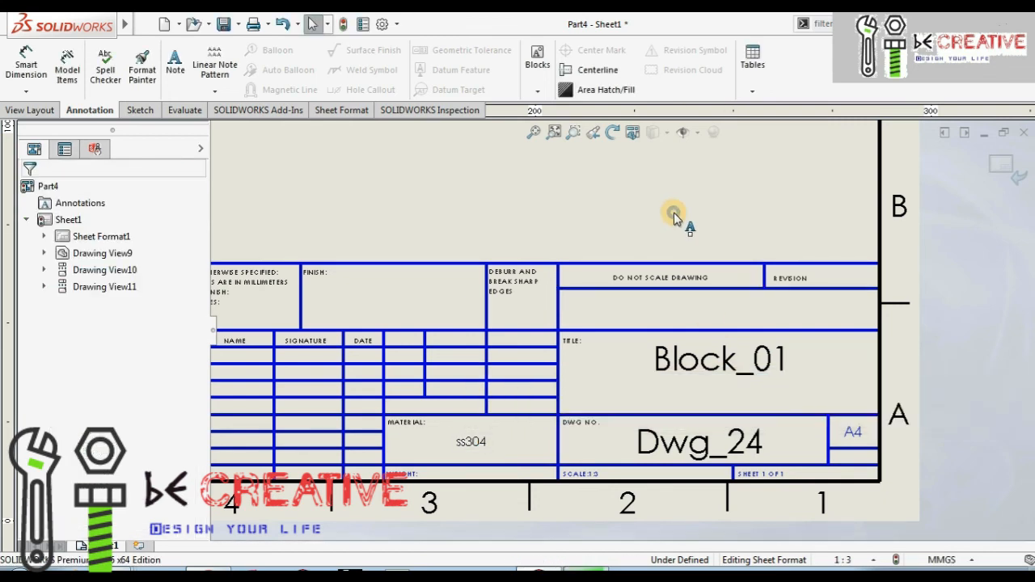
middle_drag(675, 215, 783, 213)
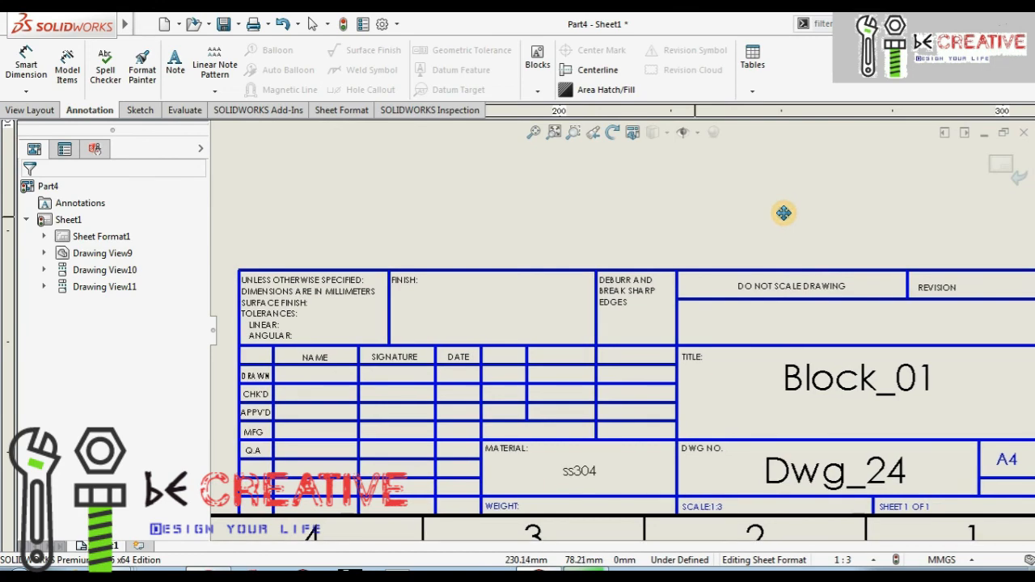
Enter fine as the finish in the title block's FINISH field
scroll(465, 319, down, 1)
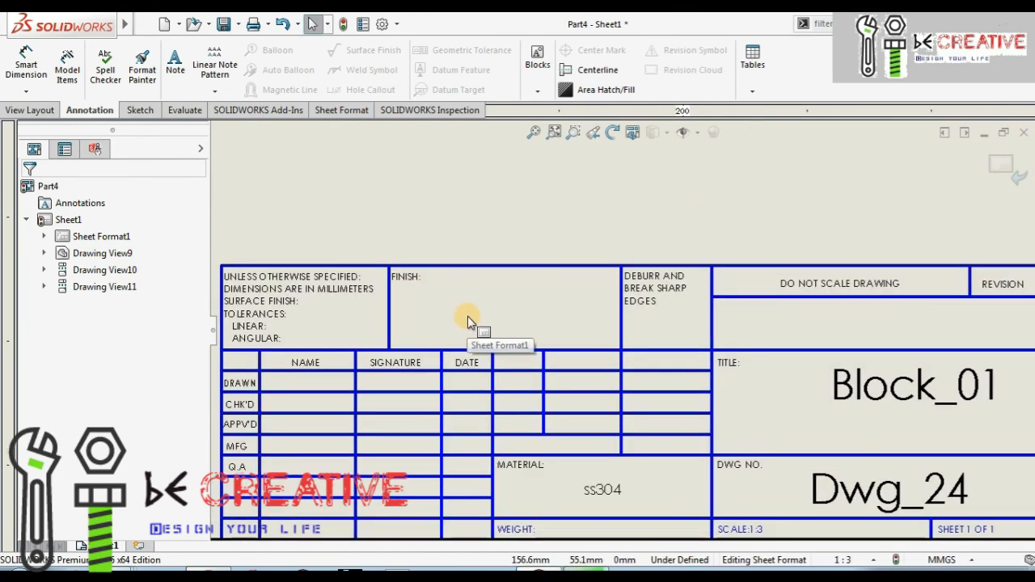
scroll(468, 317, up, 1)
scroll(468, 316, up, 1)
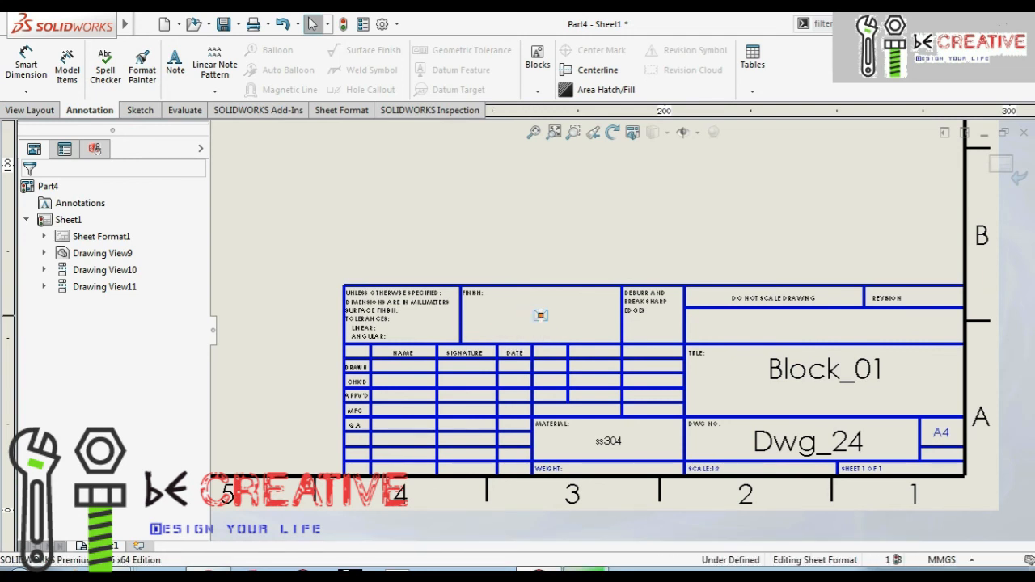
key(Return)
click(538, 316)
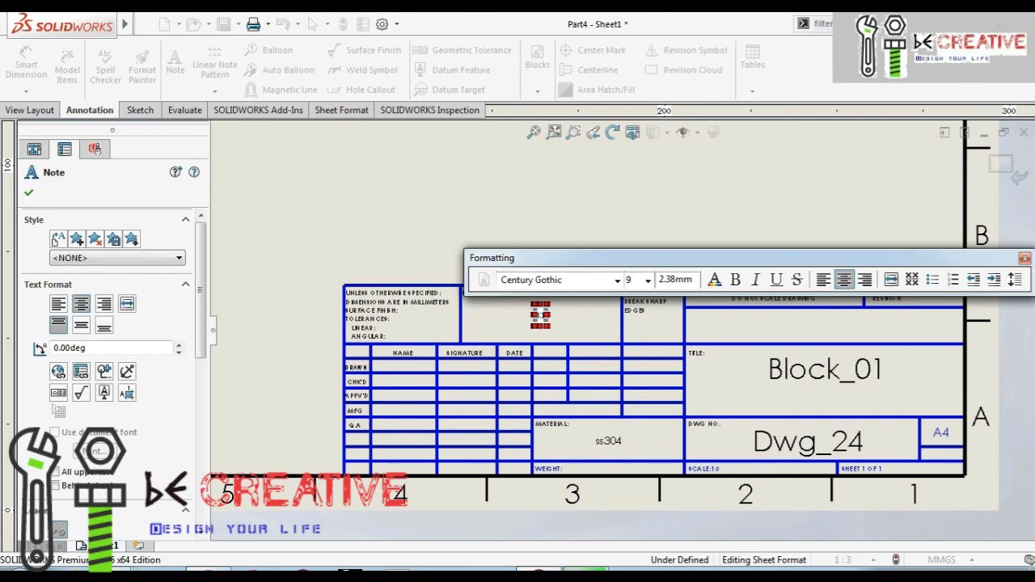
text(edgefinish)
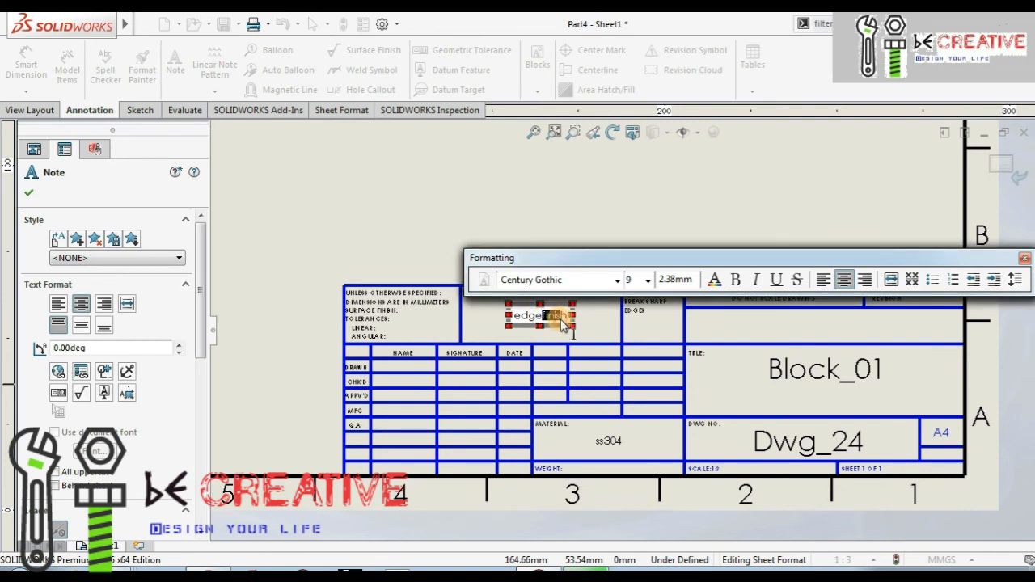
key(Delete)
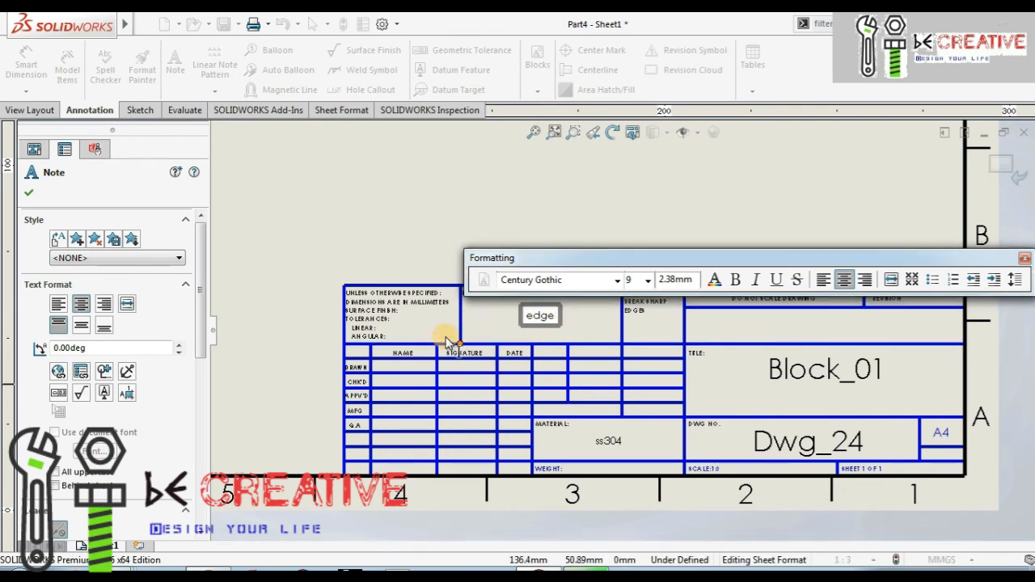
click(423, 246)
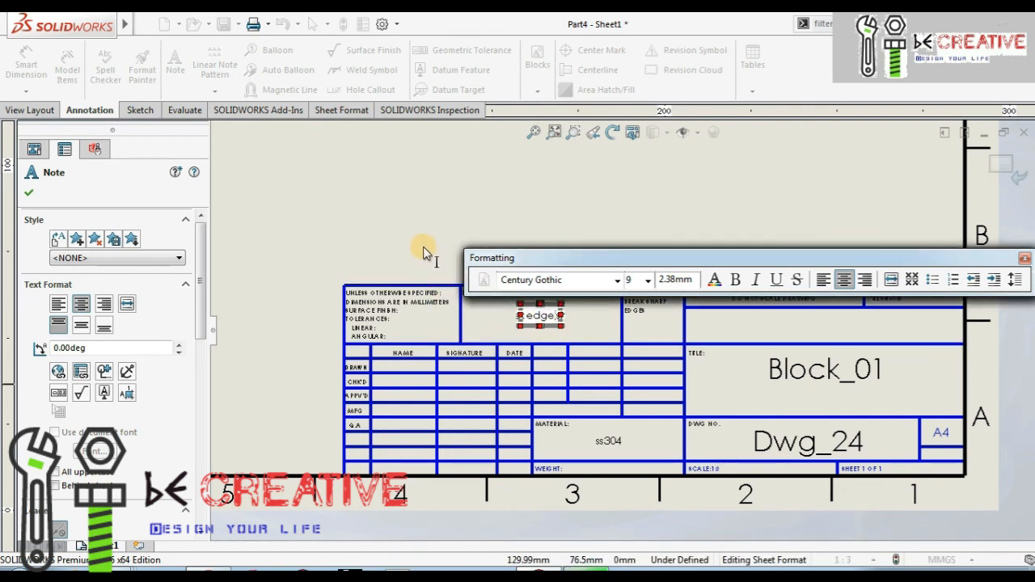
click(542, 317)
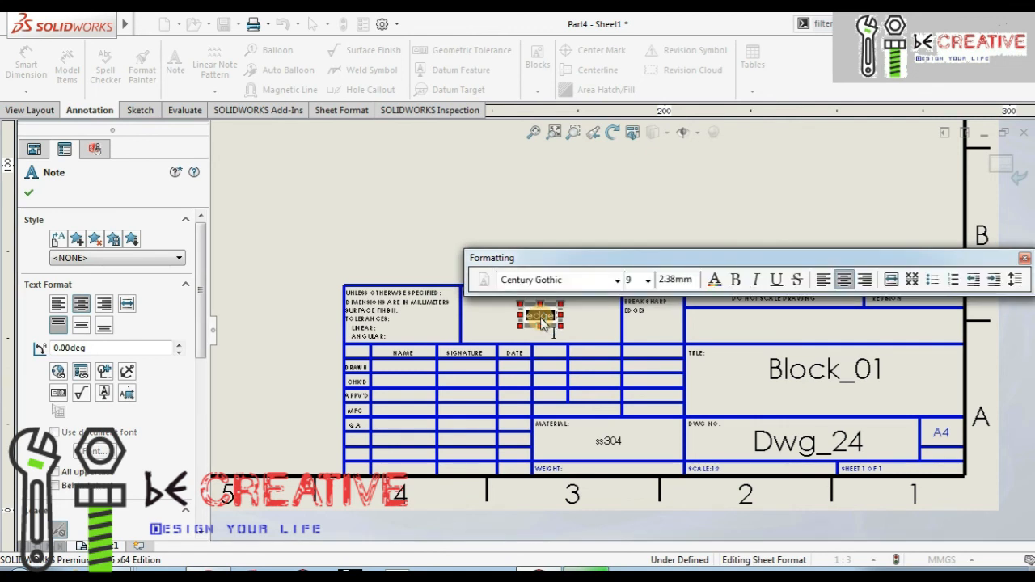
text(fine)
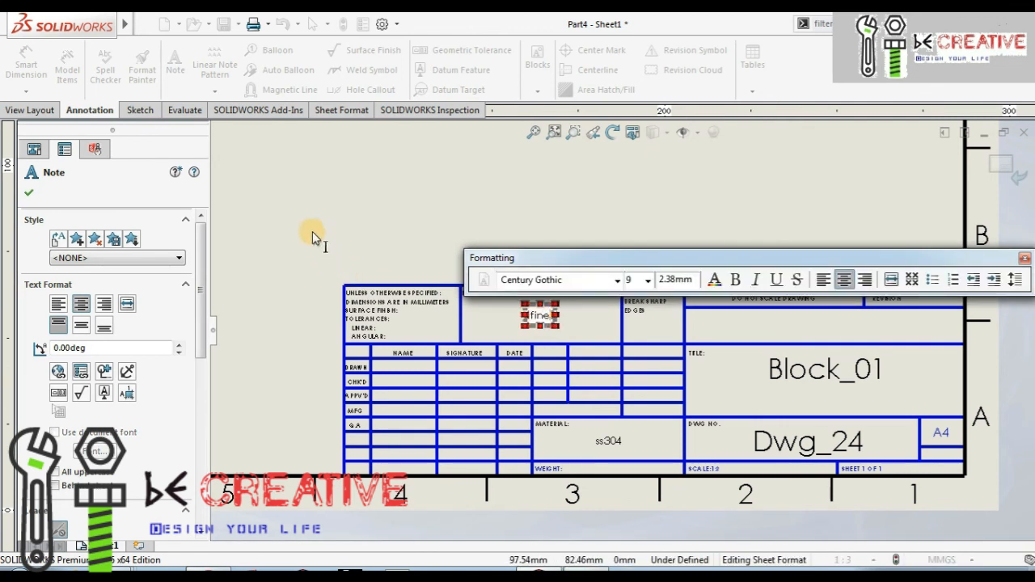
click(337, 244)
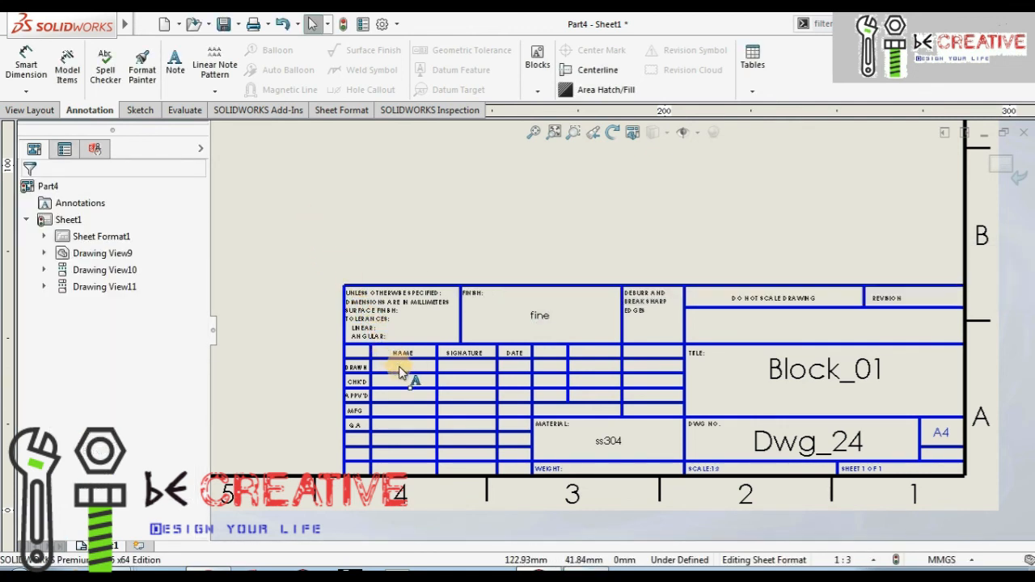
Enter abc in the NAME cell of the title block's DRAWN row
scroll(401, 372, down, 1)
scroll(420, 368, down, 1)
scroll(449, 364, up, 1)
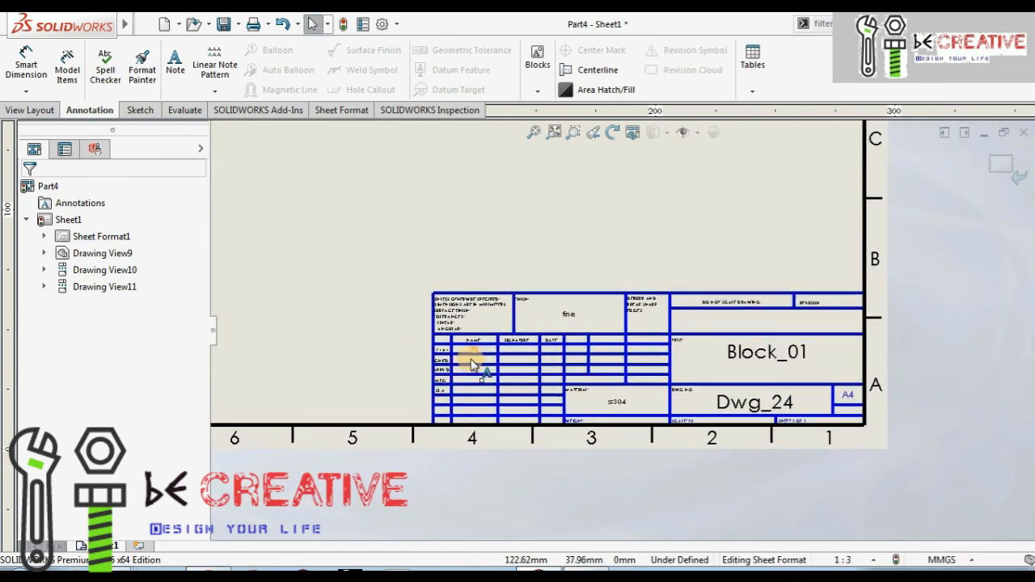
scroll(485, 356, up, 1)
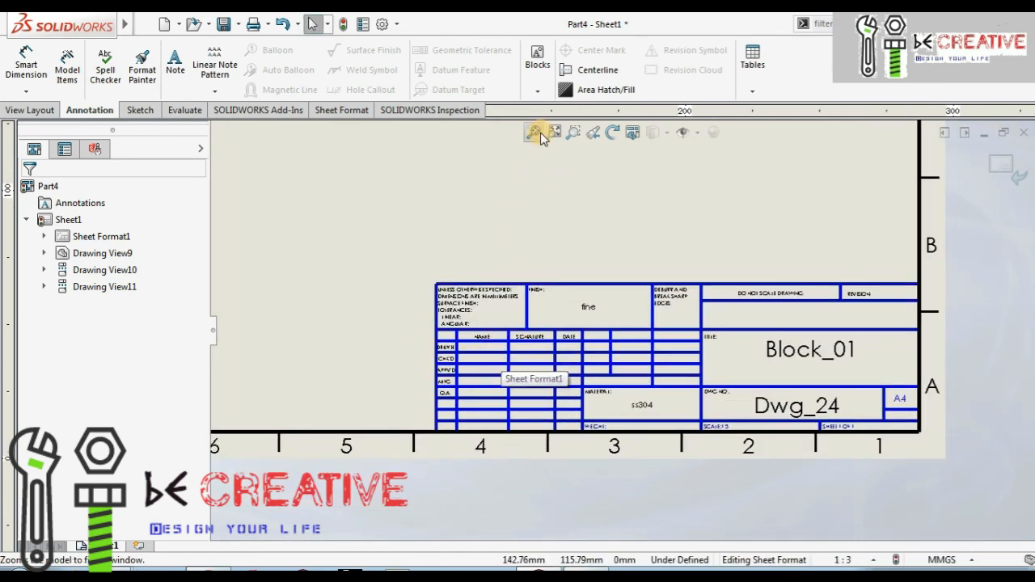
click(573, 132)
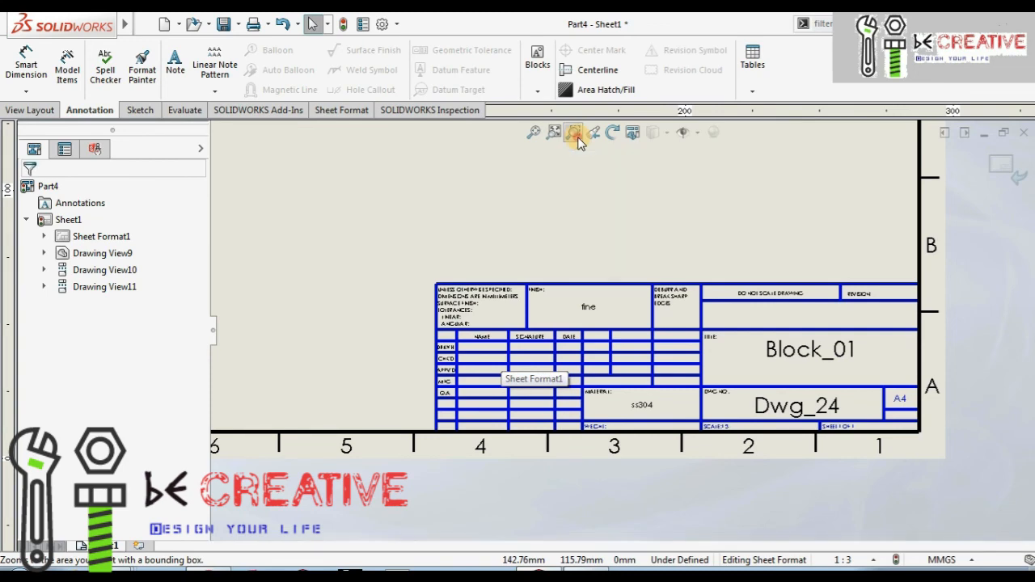
drag(444, 278, 515, 448)
scroll(530, 418, up, 1)
scroll(439, 300, down, 1)
key(Escape)
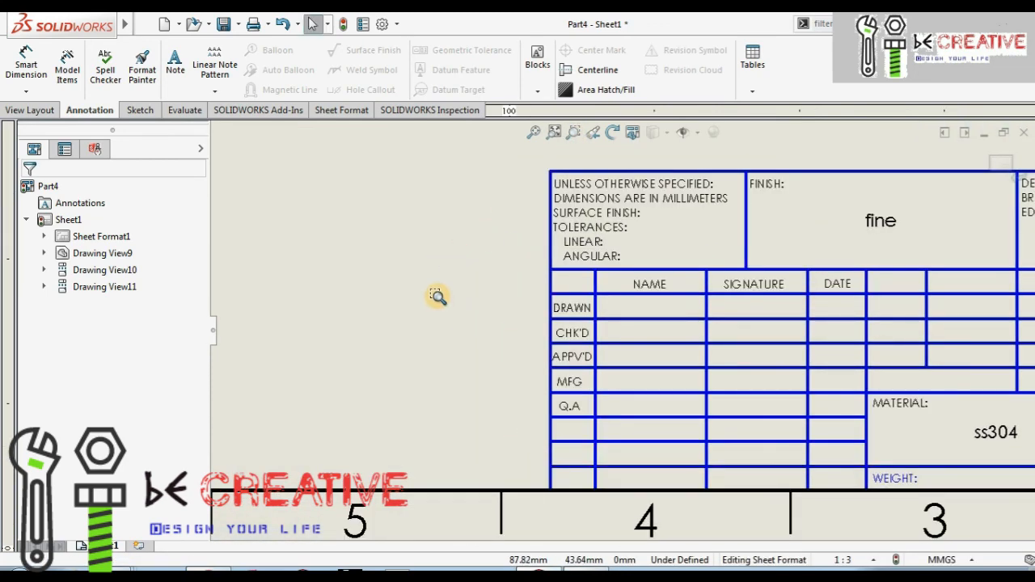
click(650, 307)
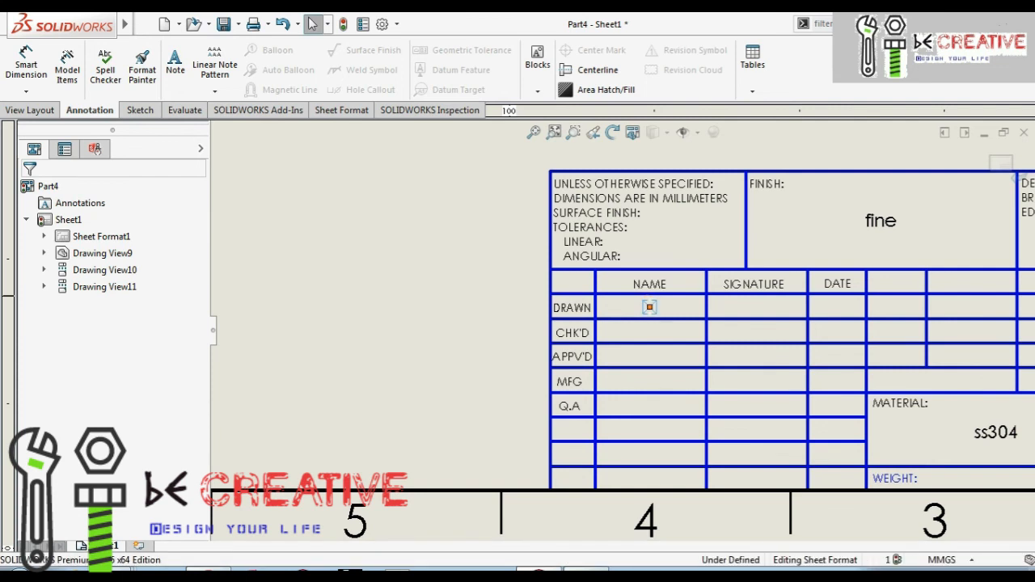
scroll(650, 309, up, 1)
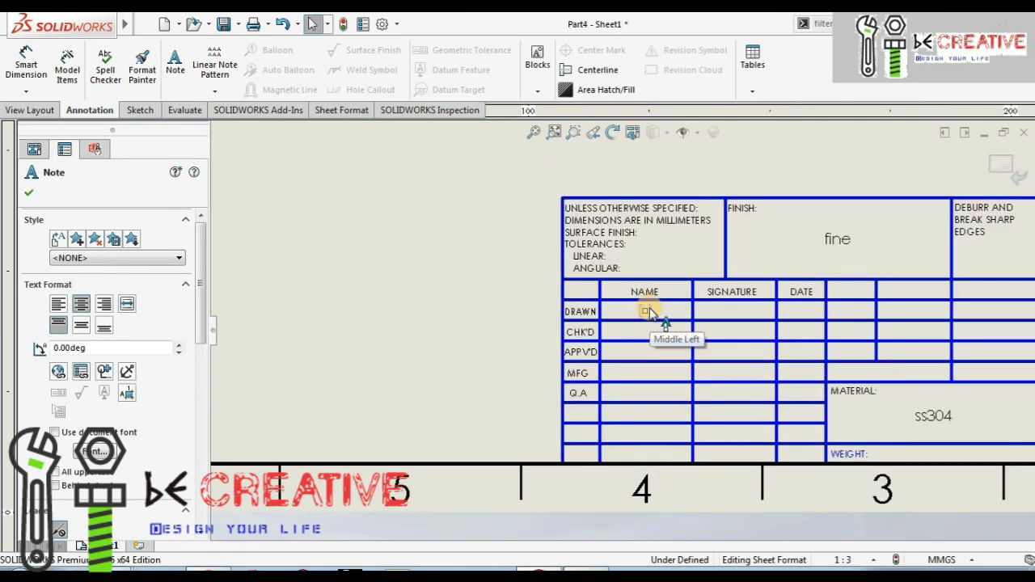
scroll(650, 312, down, 1)
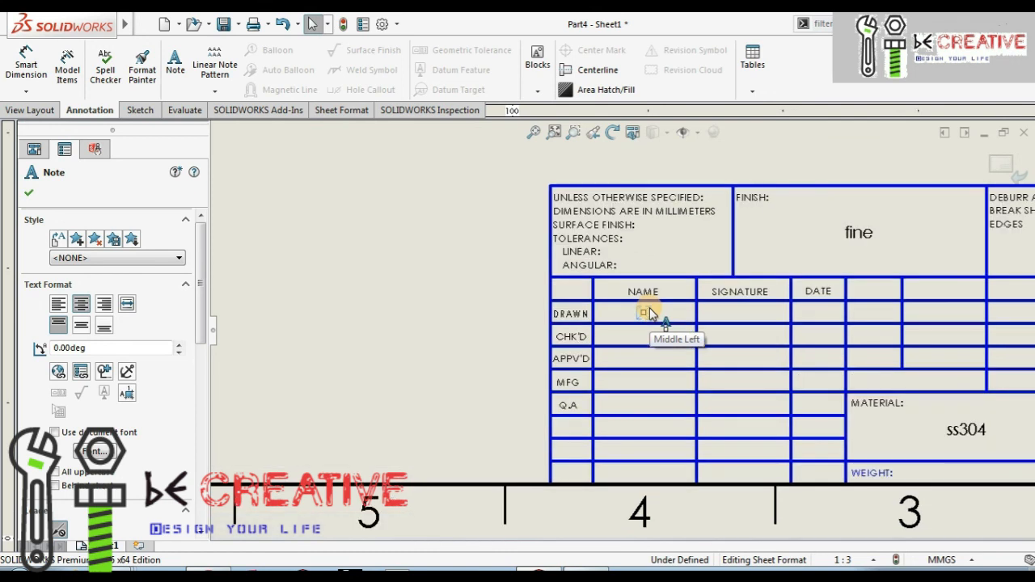
click(642, 311)
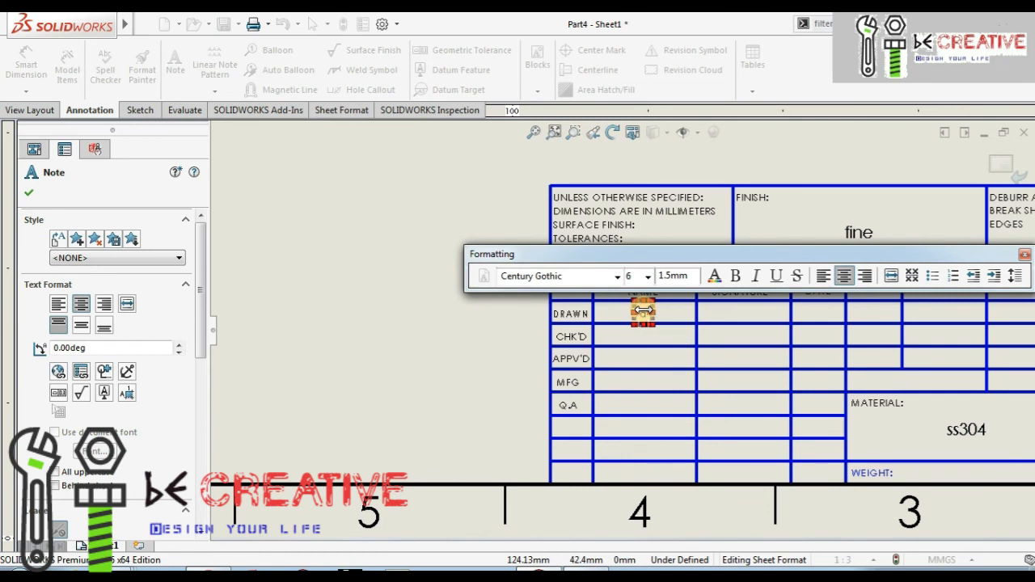
text(abc)
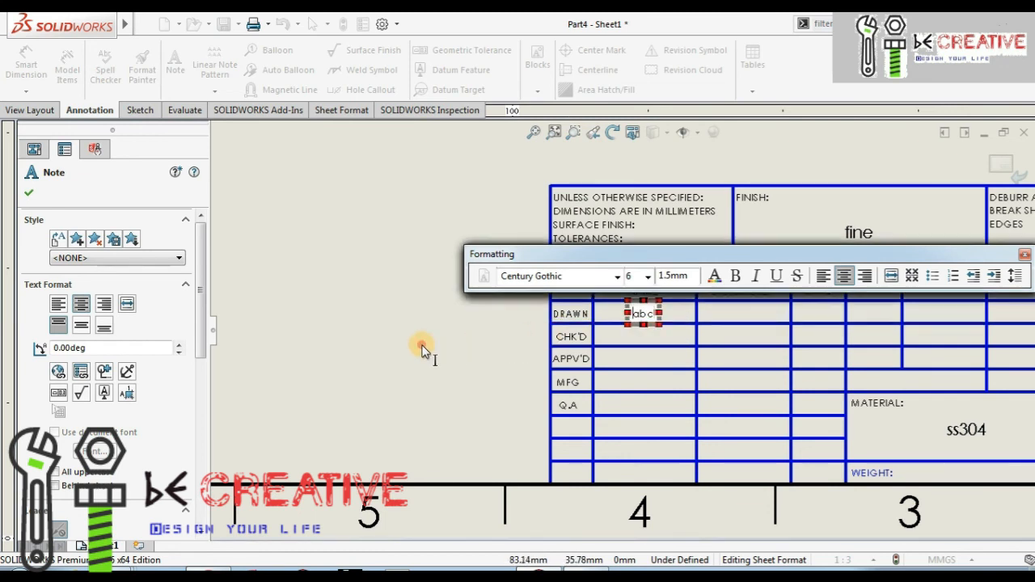
key(Escape)
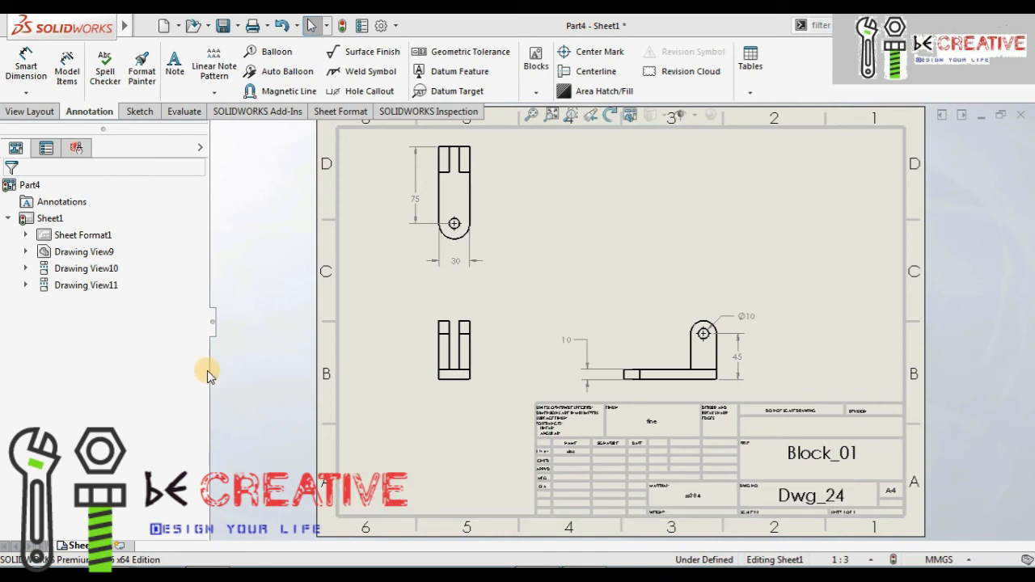
Save the drawing as Part4.SLDDRW in the sw folder and export it as Part4.PDF, viewing the PDF in Adobe Acrobat Reader
click(223, 26)
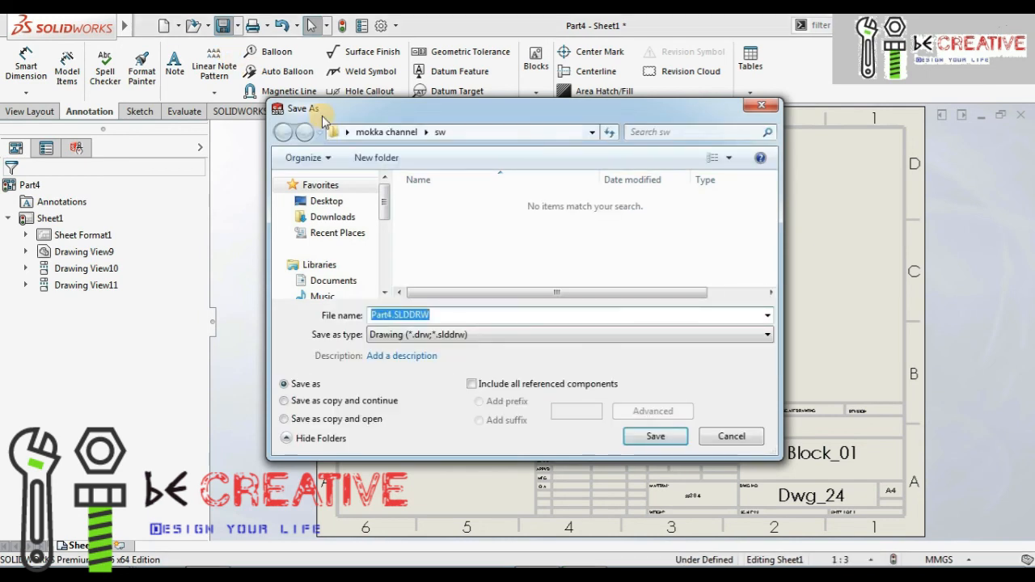
click(657, 435)
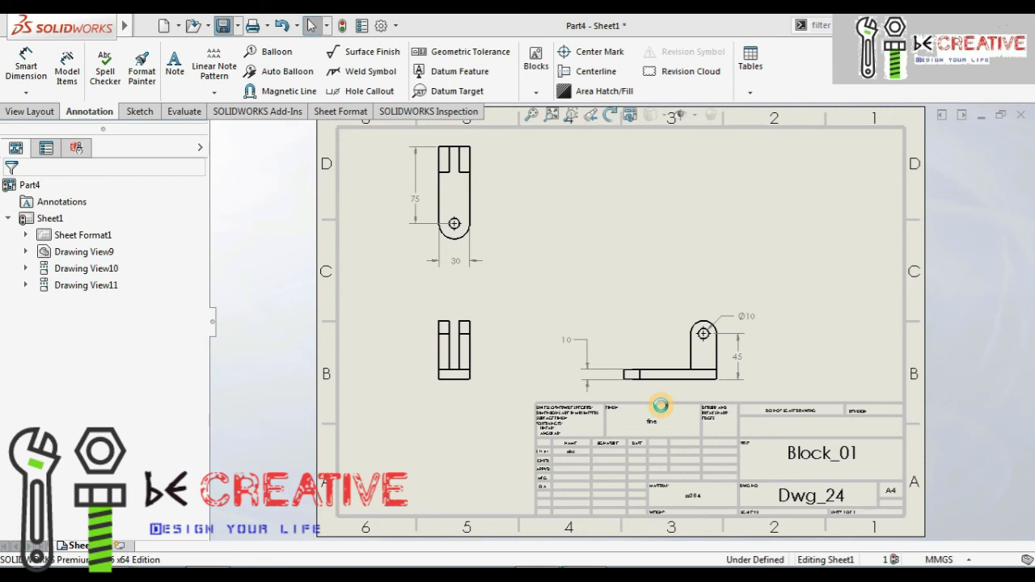
click(238, 28)
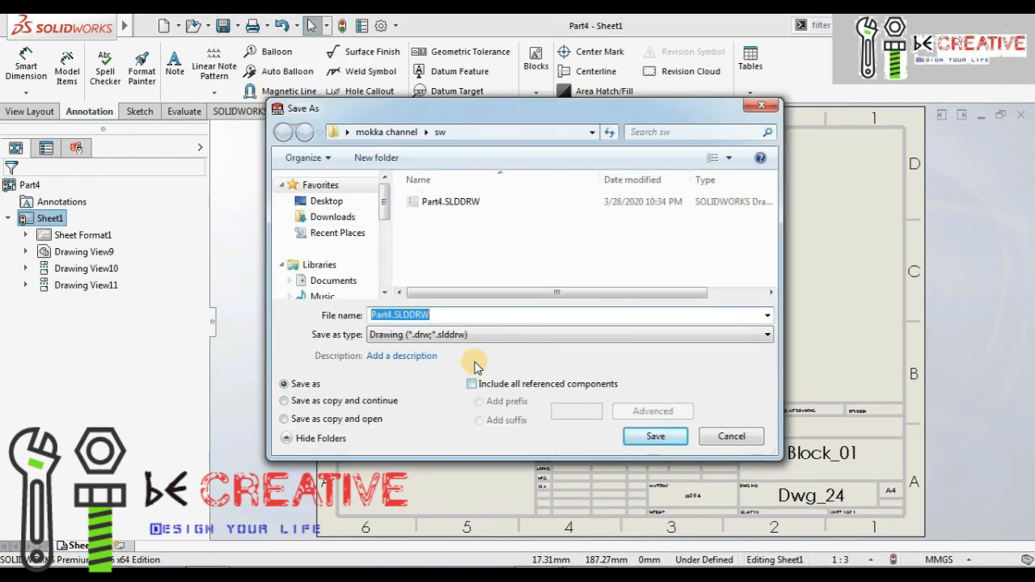
click(491, 332)
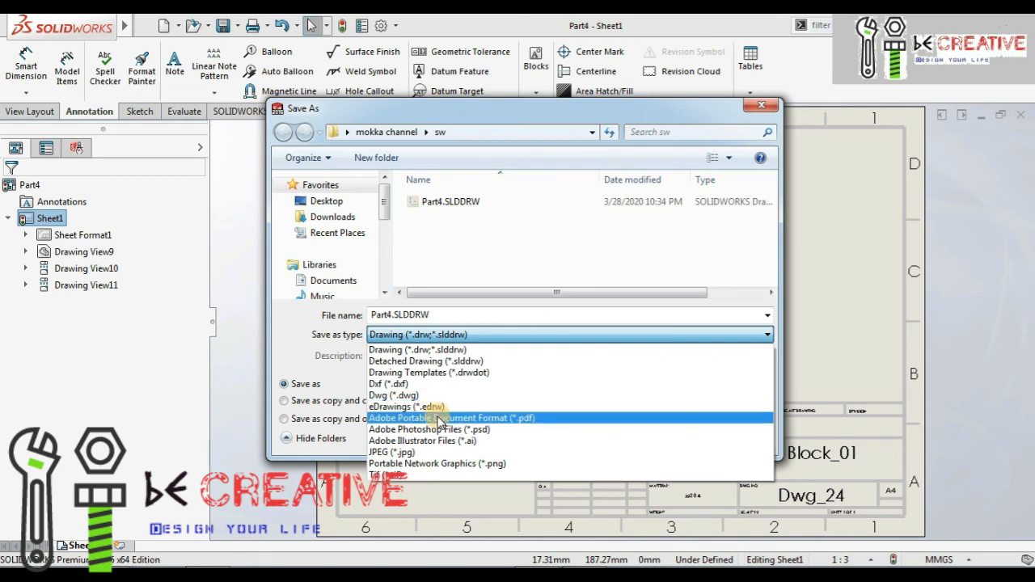
click(537, 426)
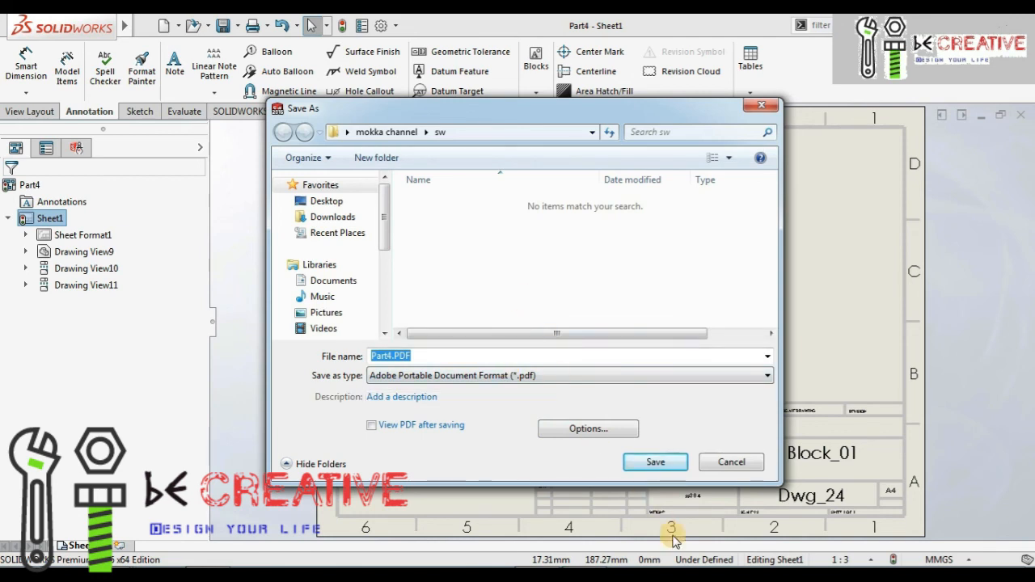
click(656, 463)
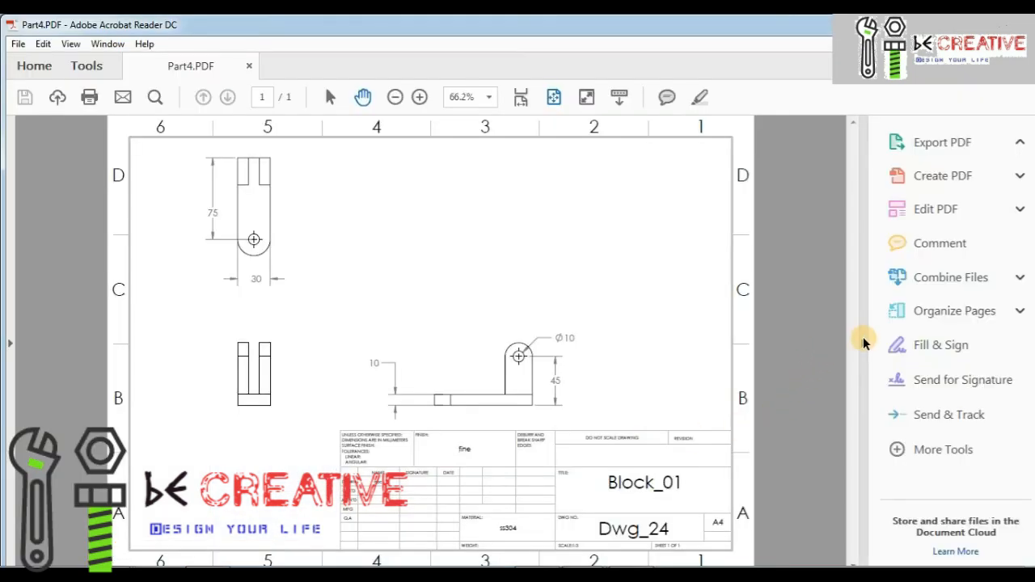
click(862, 343)
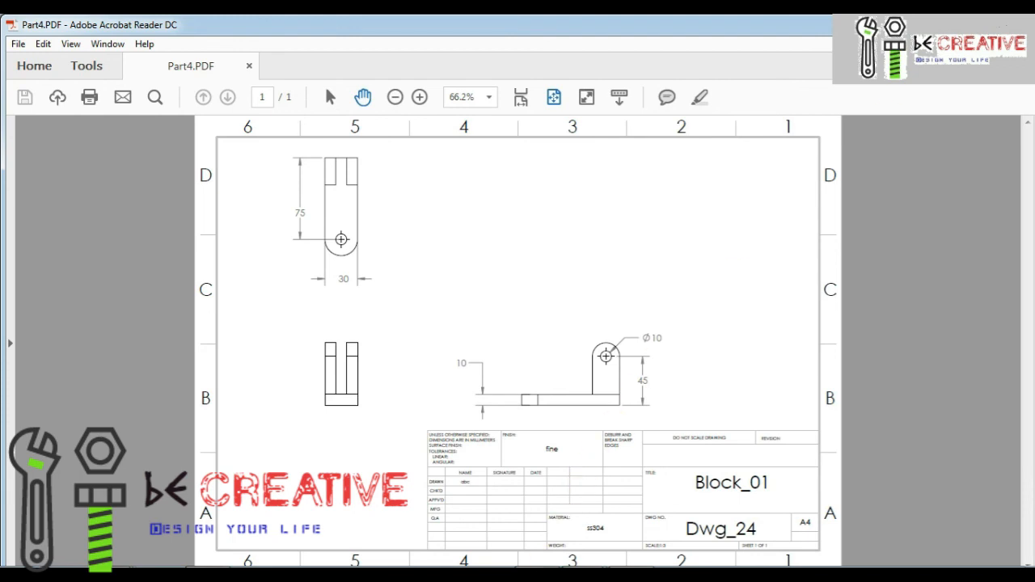
Switch back to SOLIDWORKS and export the drawing as Part4.JPG, with the option to view the JPEG after saving
key(alt+Tab)
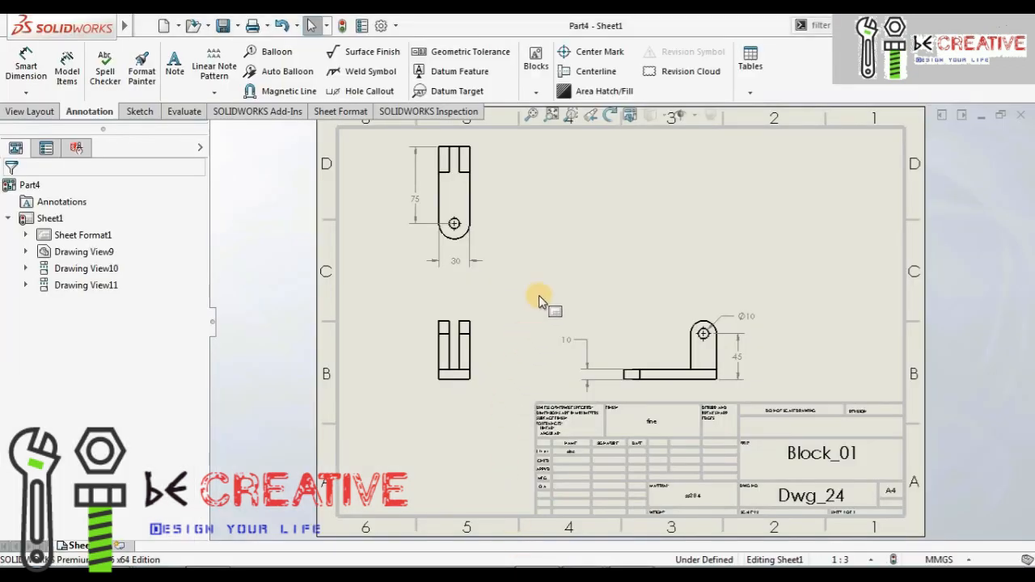
click(560, 254)
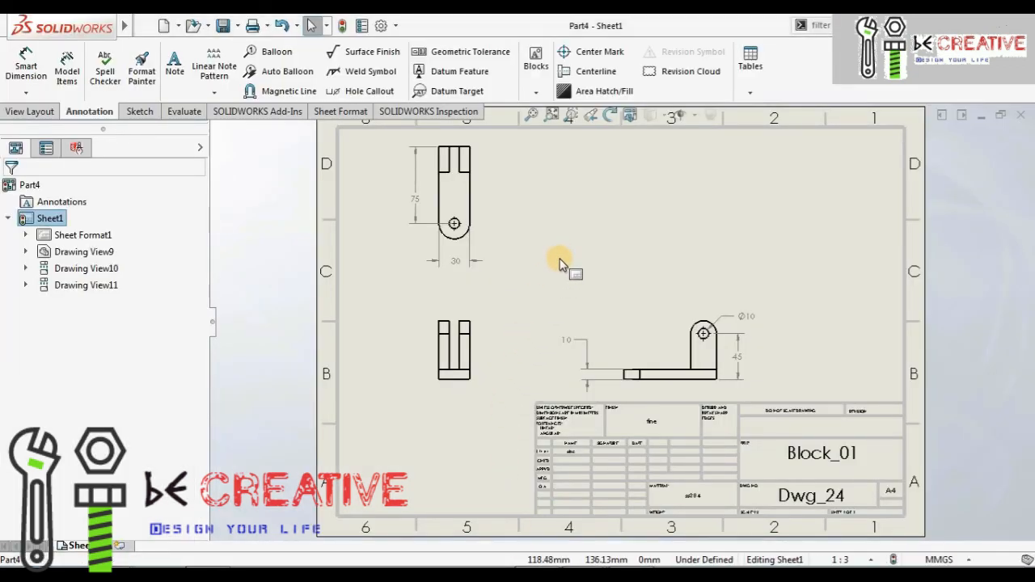
click(239, 27)
click(246, 64)
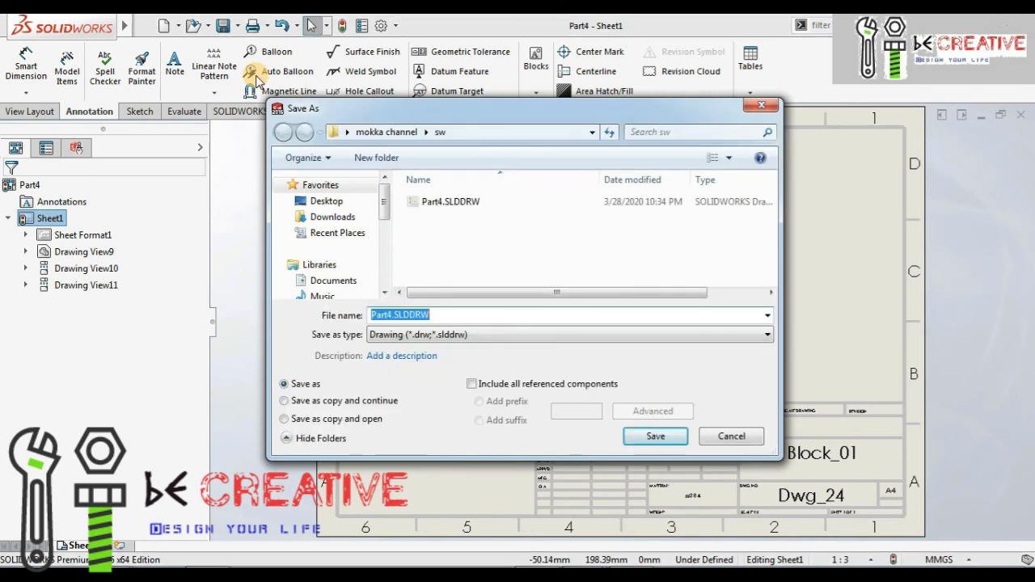
click(418, 335)
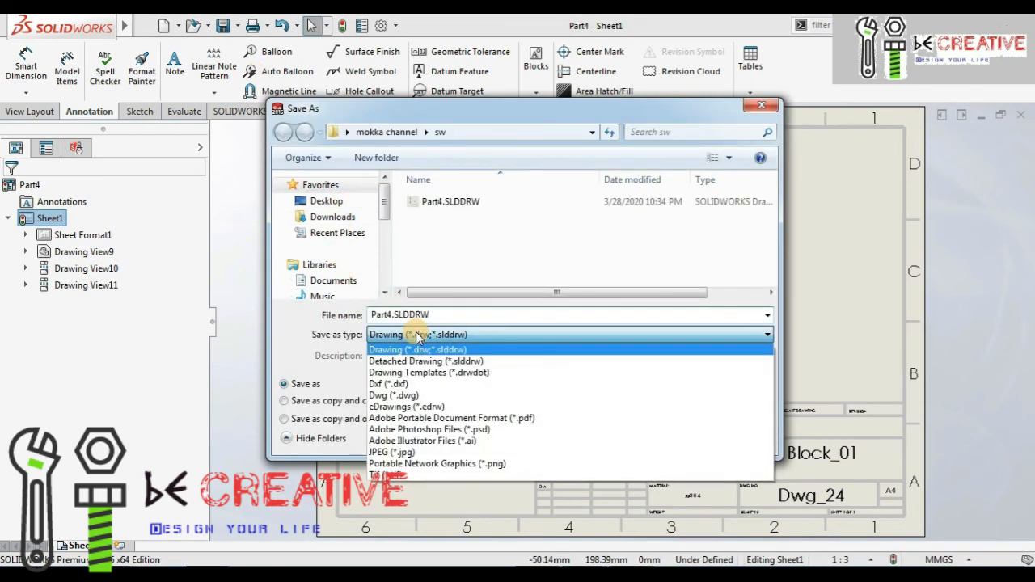
click(424, 452)
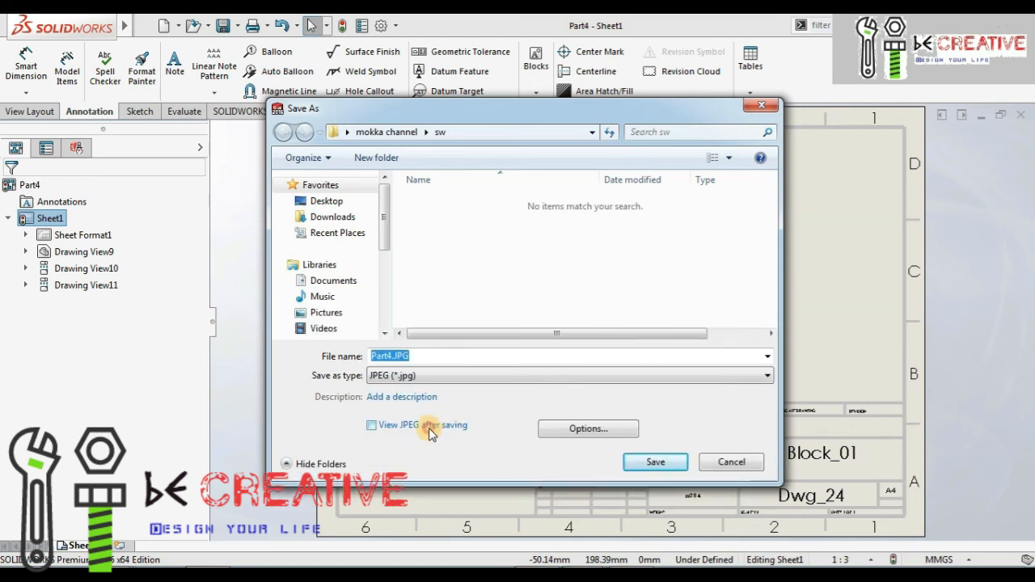
click(428, 429)
click(666, 463)
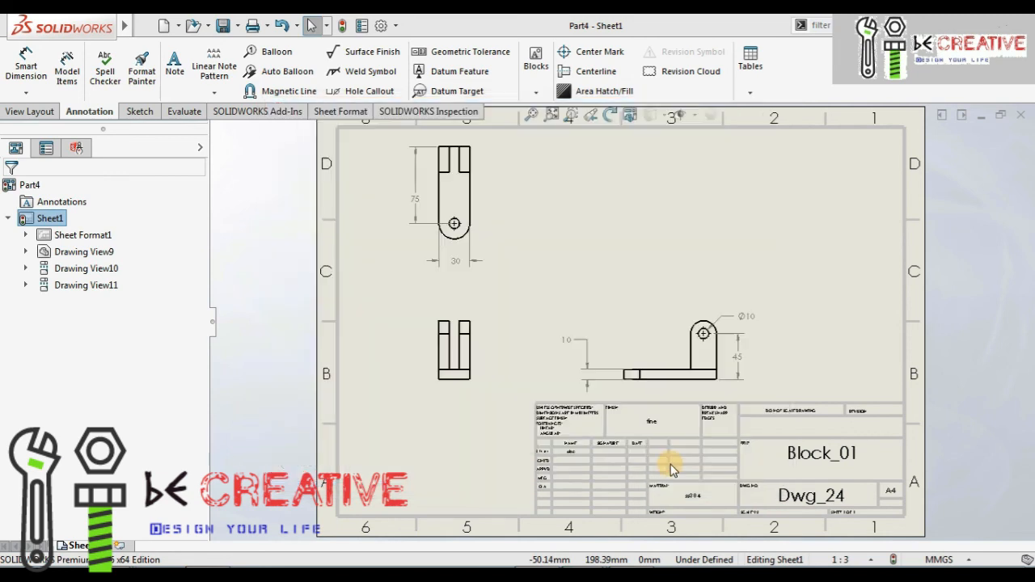